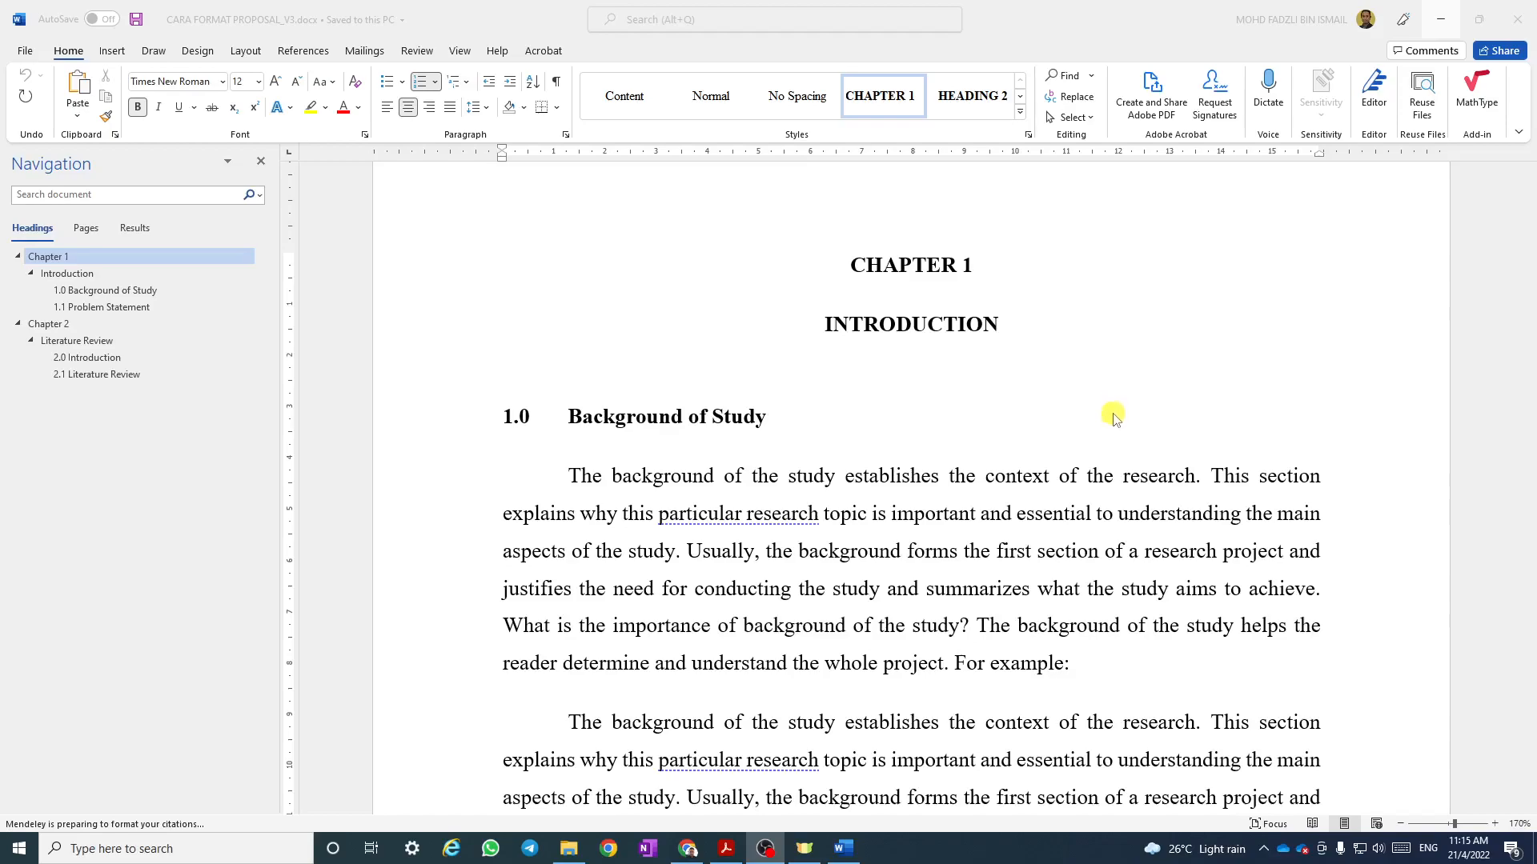
# Look through the proposal's headings and body paragraphs from Chapter 1 through section 2.1 Literature Review.
pyautogui.scroll(-2, 1021, 428)
pyautogui.scroll(-3, 1027, 427)
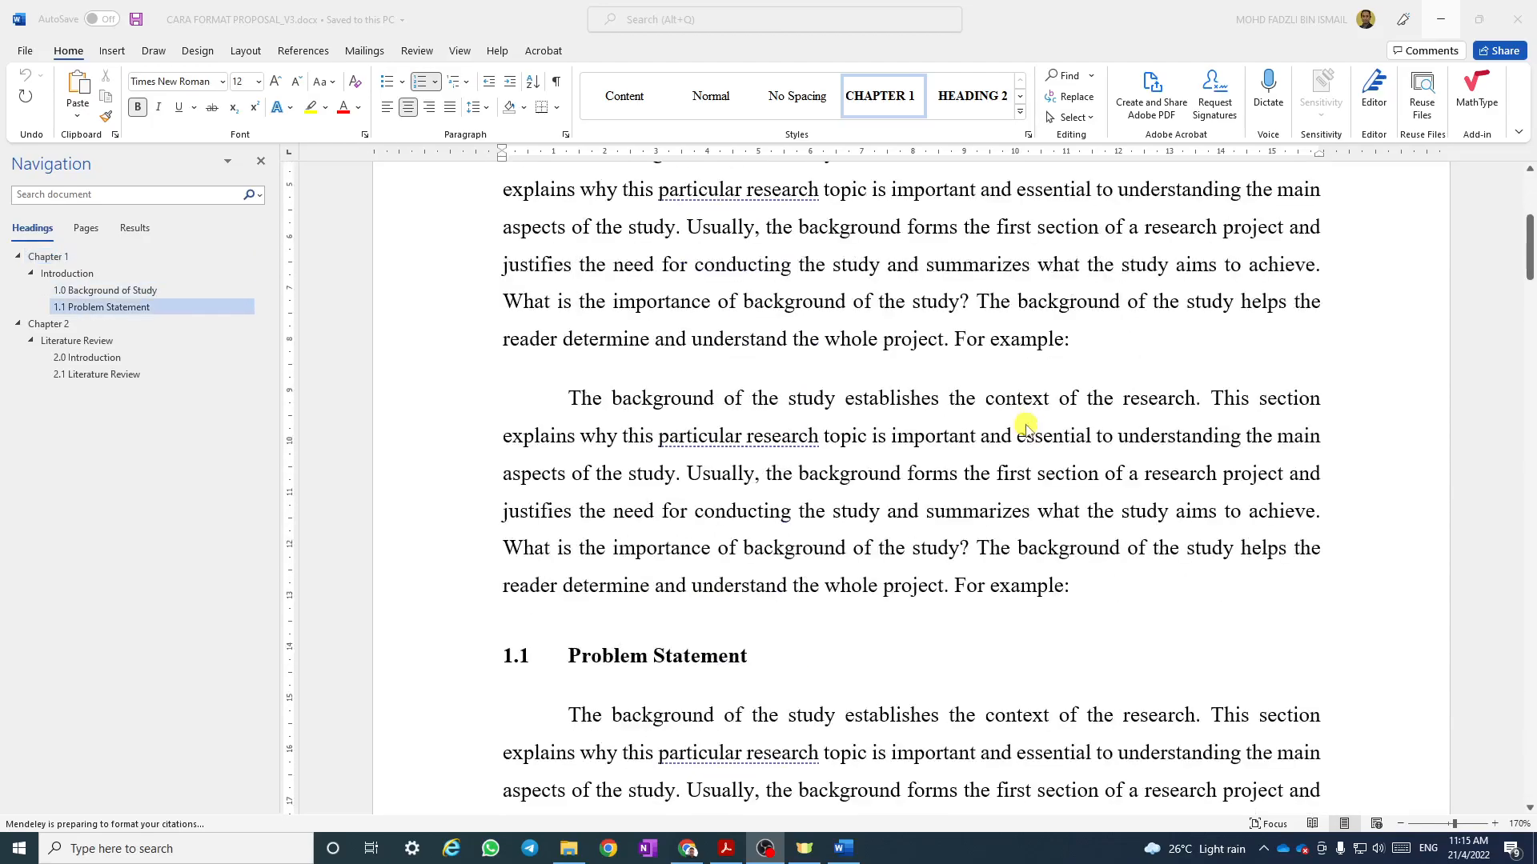
pyautogui.scroll(4, 1025, 427)
pyautogui.scroll(-3, 1026, 426)
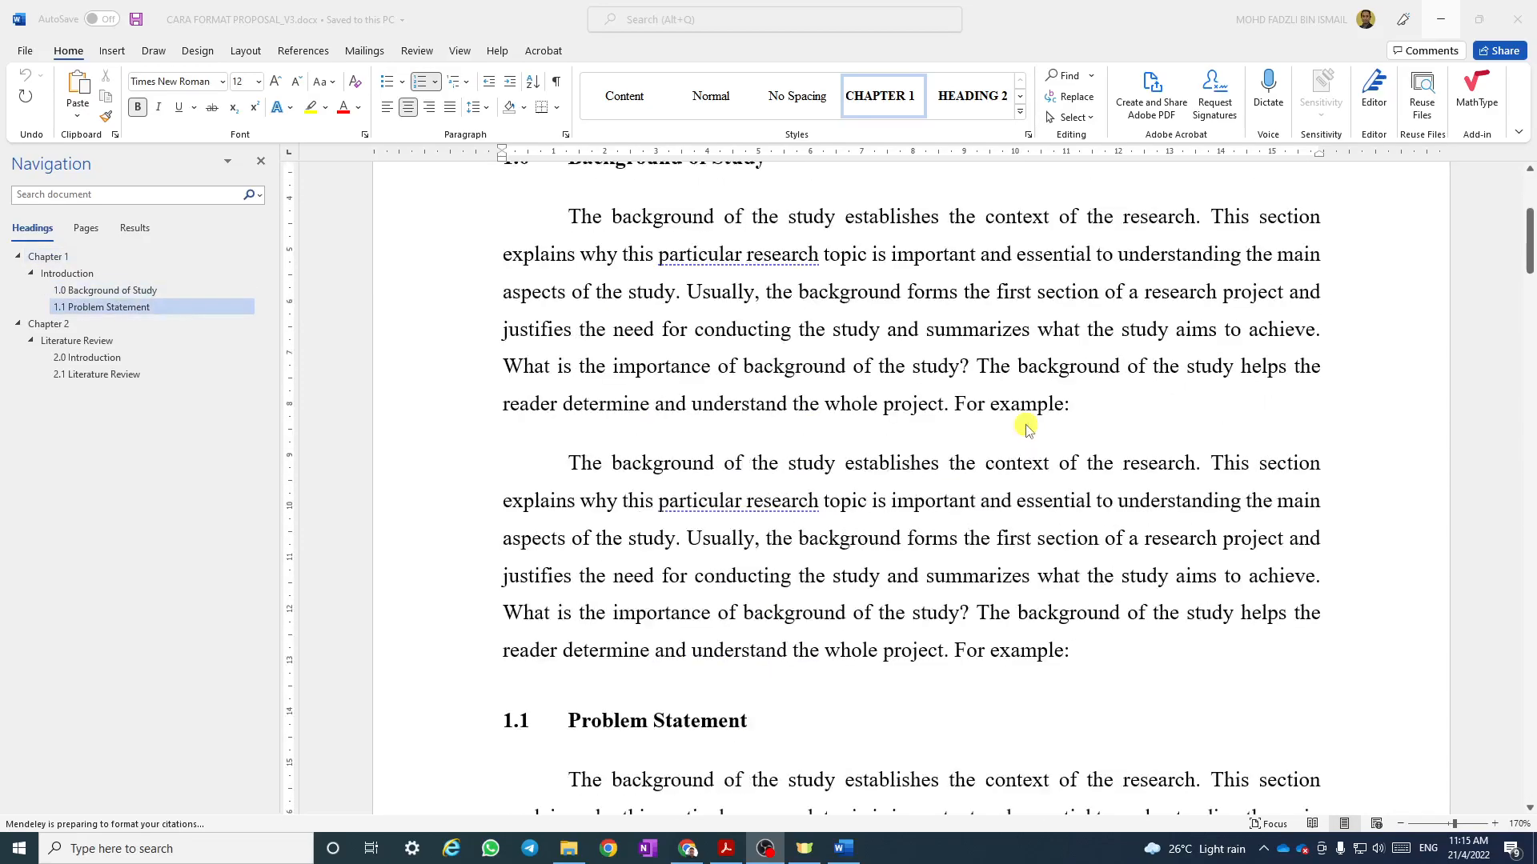
pyautogui.scroll(3, 1027, 427)
pyautogui.scroll(-20, 1027, 426)
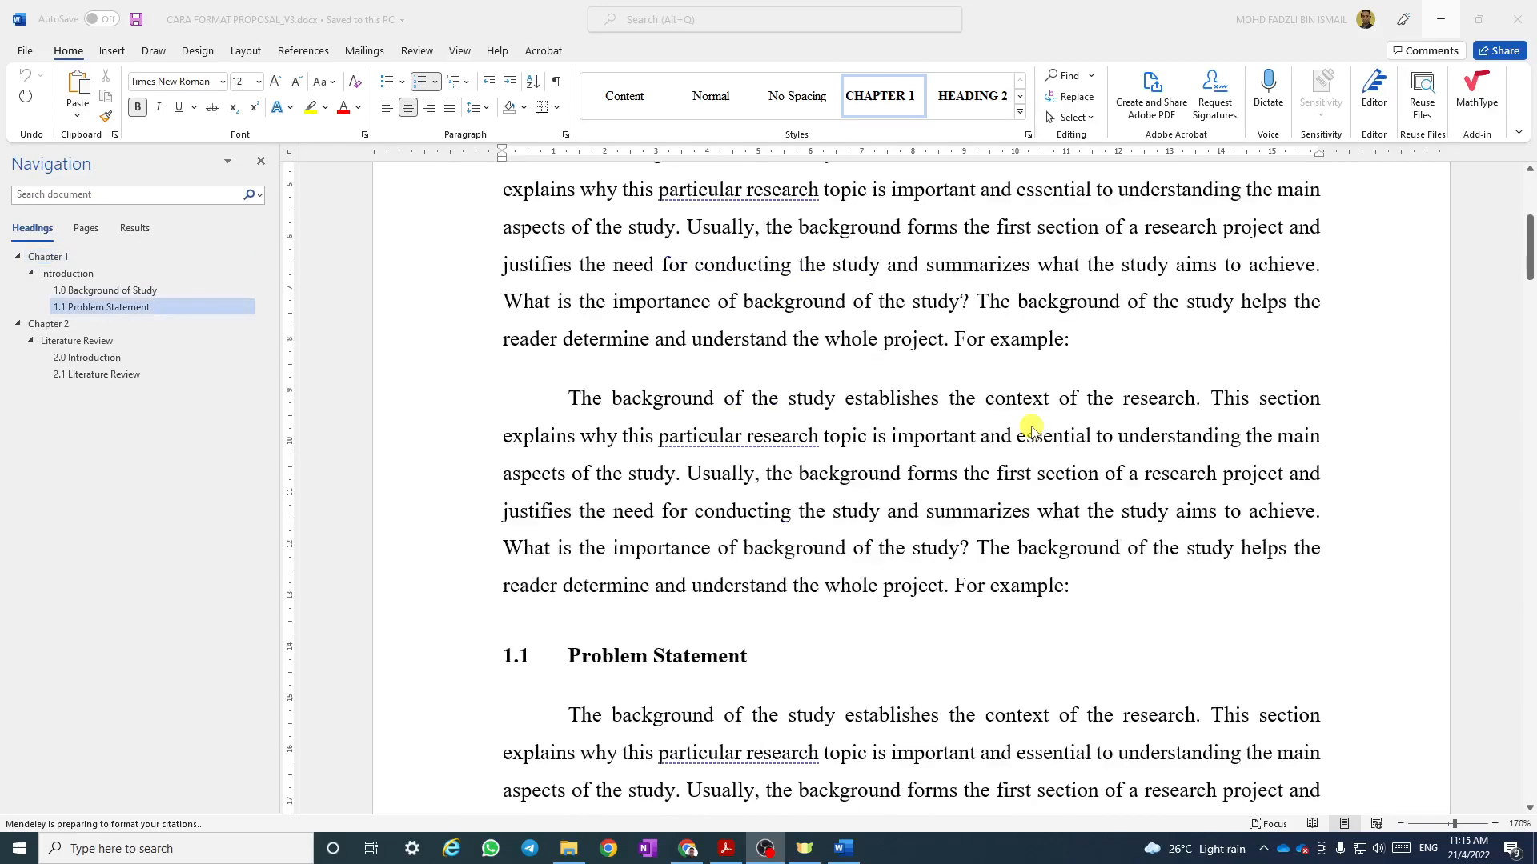
pyautogui.scroll(-3, 1033, 433)
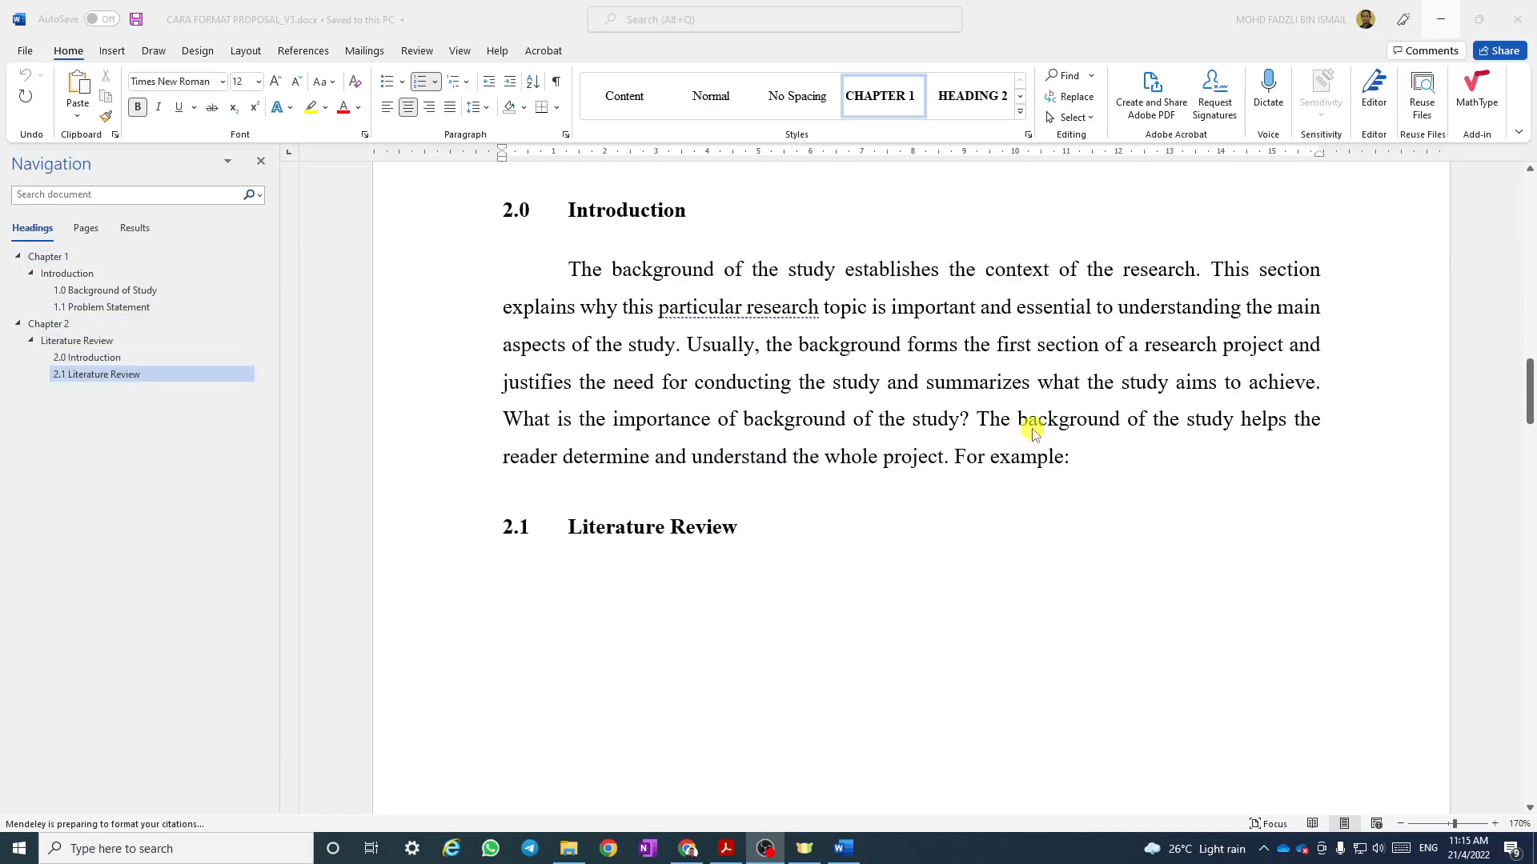
# Duplicate the body paragraph under 2.0 Introduction as a second paragraph below it and remove the surplus blank lines.
pyautogui.click(566, 270)
pyautogui.click(1066, 456)
pyautogui.moveTo(1065, 457); pyautogui.dragTo(574, 268)
pyautogui.hotkey('ctrl', 'c')
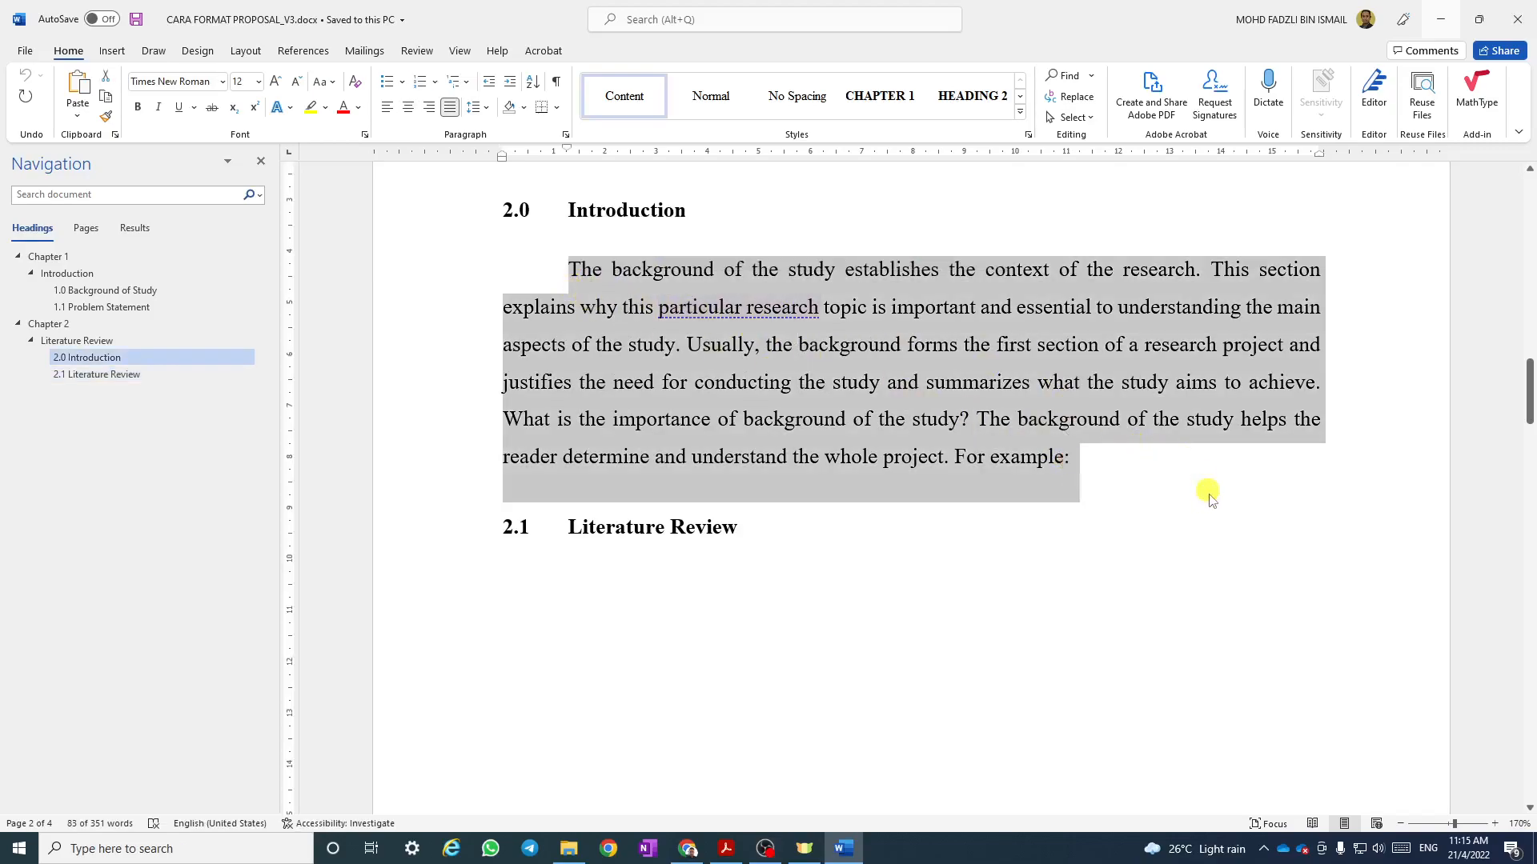
pyautogui.click(1108, 457)
pyautogui.press('Return')
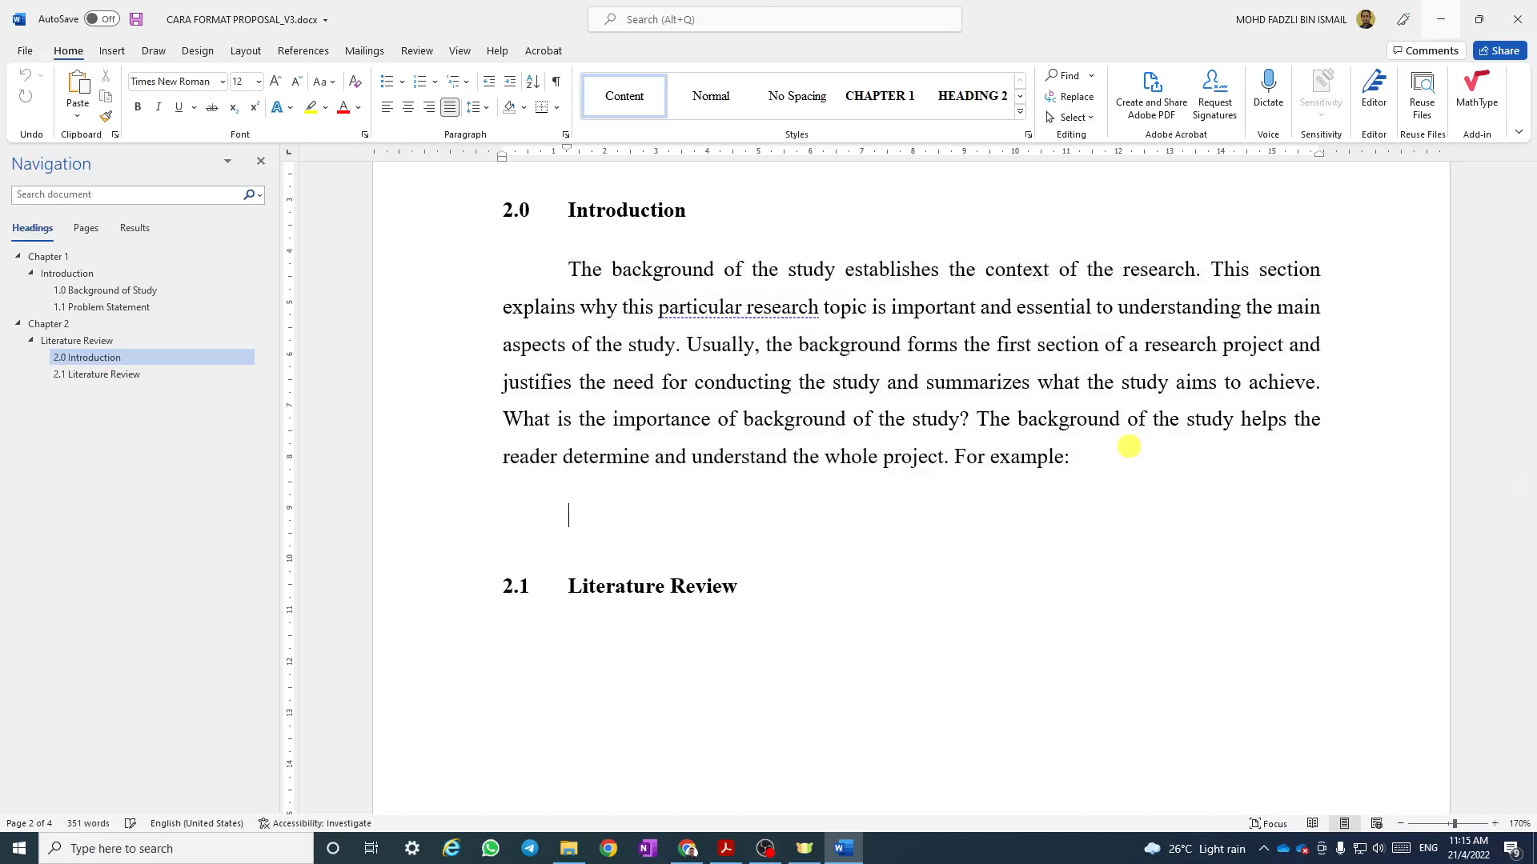
pyautogui.hotkey('ctrl', 'v')
pyautogui.scroll(-6, 881, 507)
pyautogui.scroll(3, 657, 267)
pyautogui.press('BackSpace')
pyautogui.press('BackSpace')
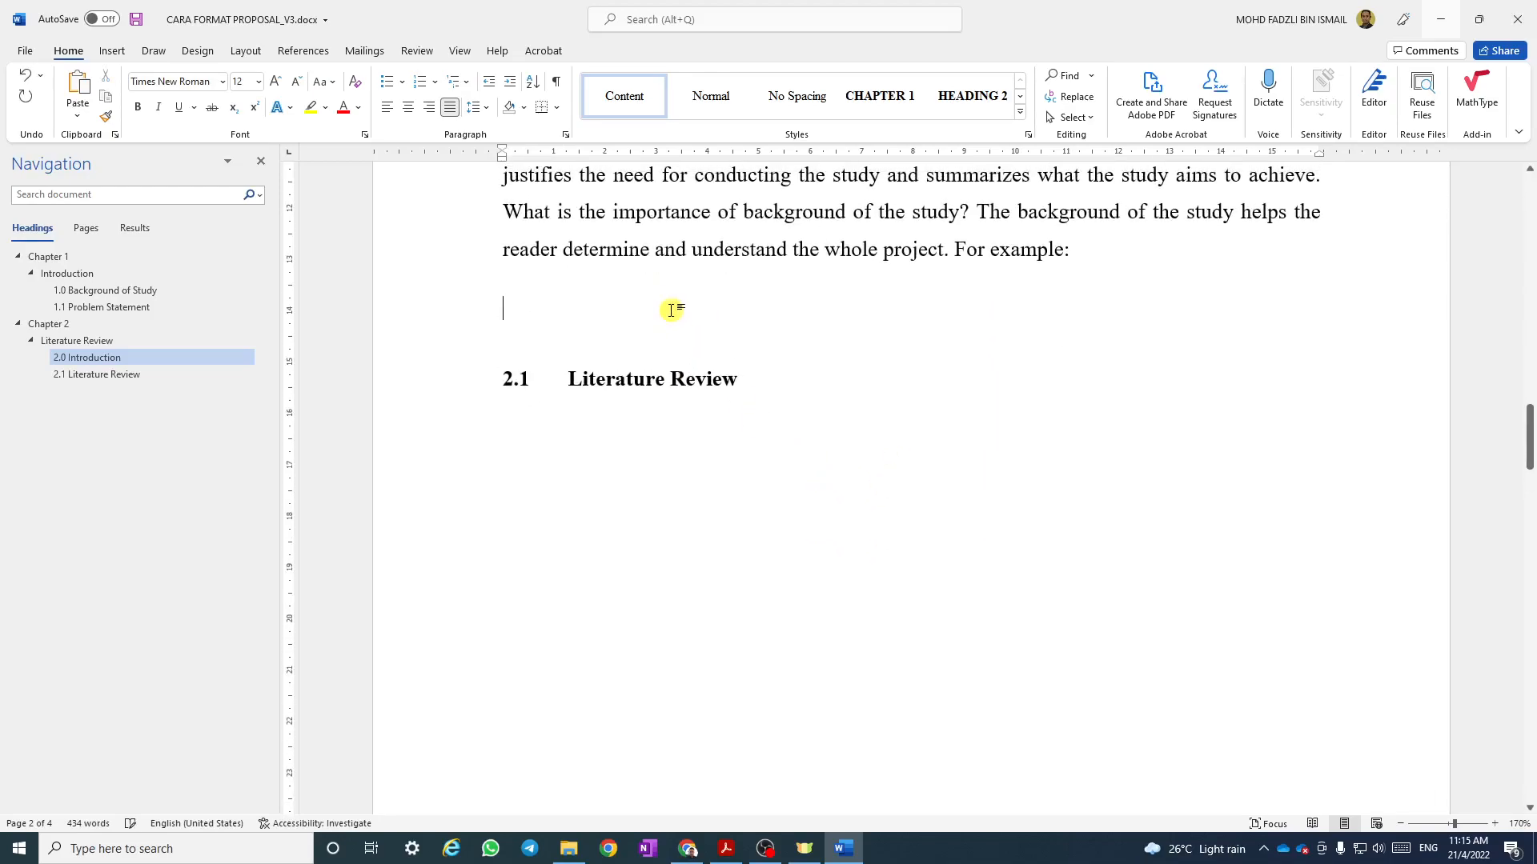
# Paste the copied body paragraph twice on a new line under the 2.1 Literature Review heading.
pyautogui.click(763, 329)
pyautogui.press('Return')
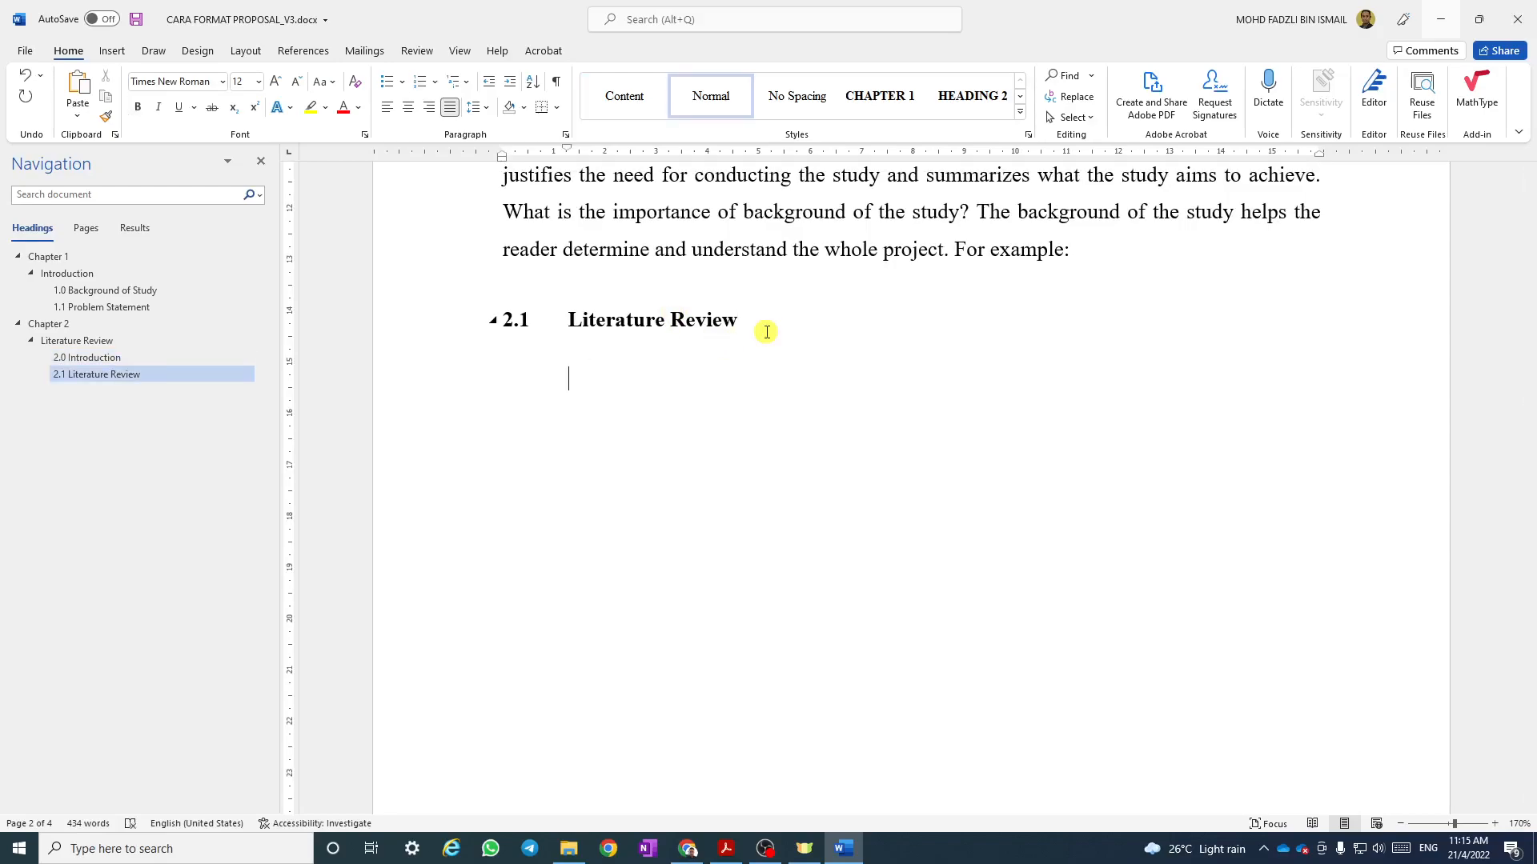
pyautogui.hotkey('ctrl', 'v')
pyautogui.hotkey('ctrl', 'v')
pyautogui.scroll(-2, 840, 407)
pyautogui.scroll(7, 848, 401)
pyautogui.scroll(8, 859, 392)
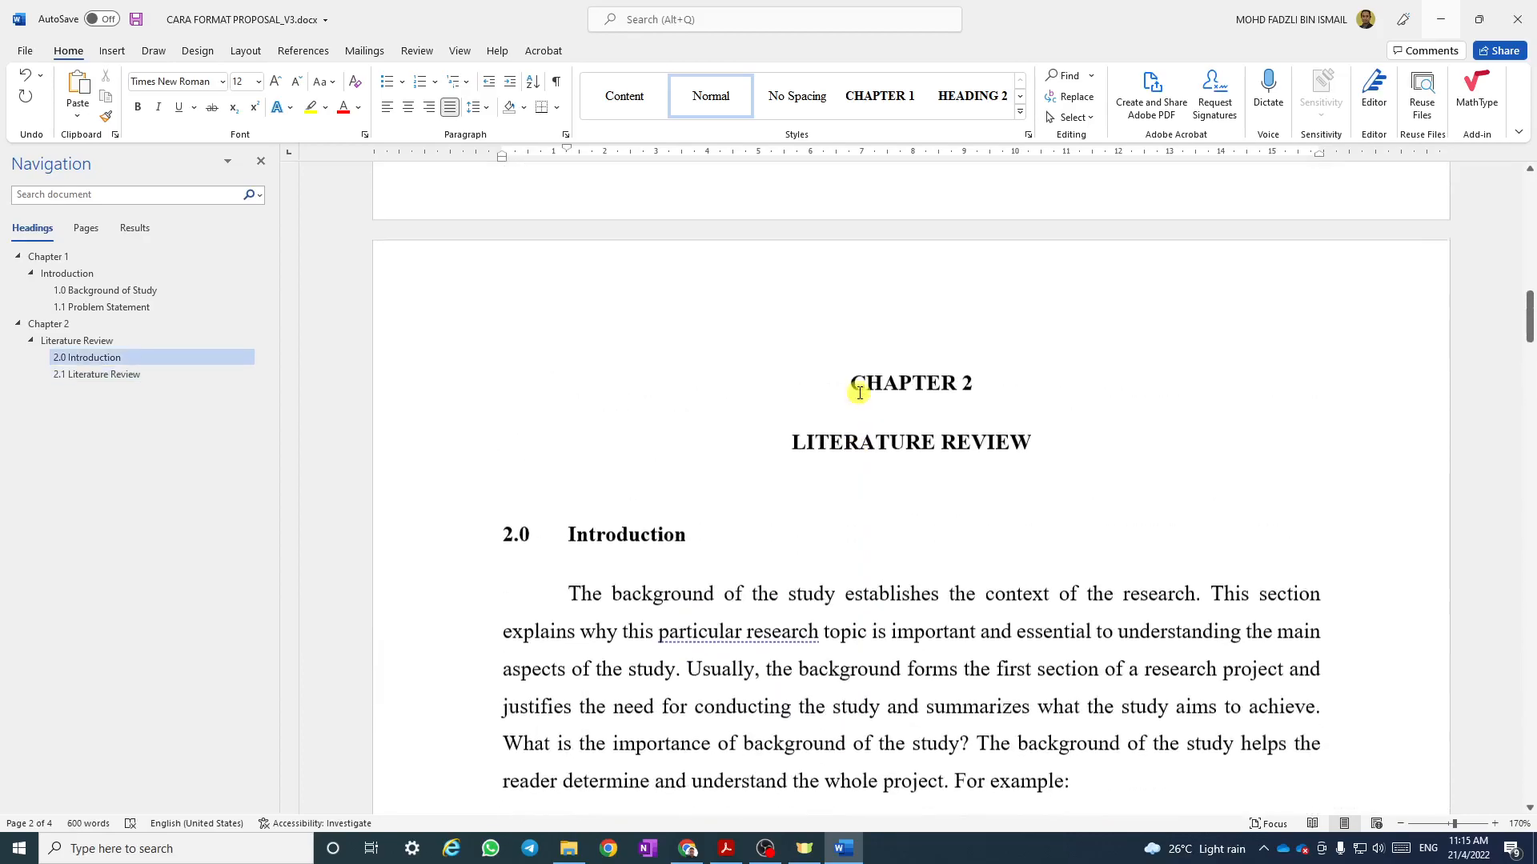
# Insert a table with three columns and one row on a new line after the second paragraph of 2.0 Introduction.
pyautogui.scroll(-10, 832, 476)
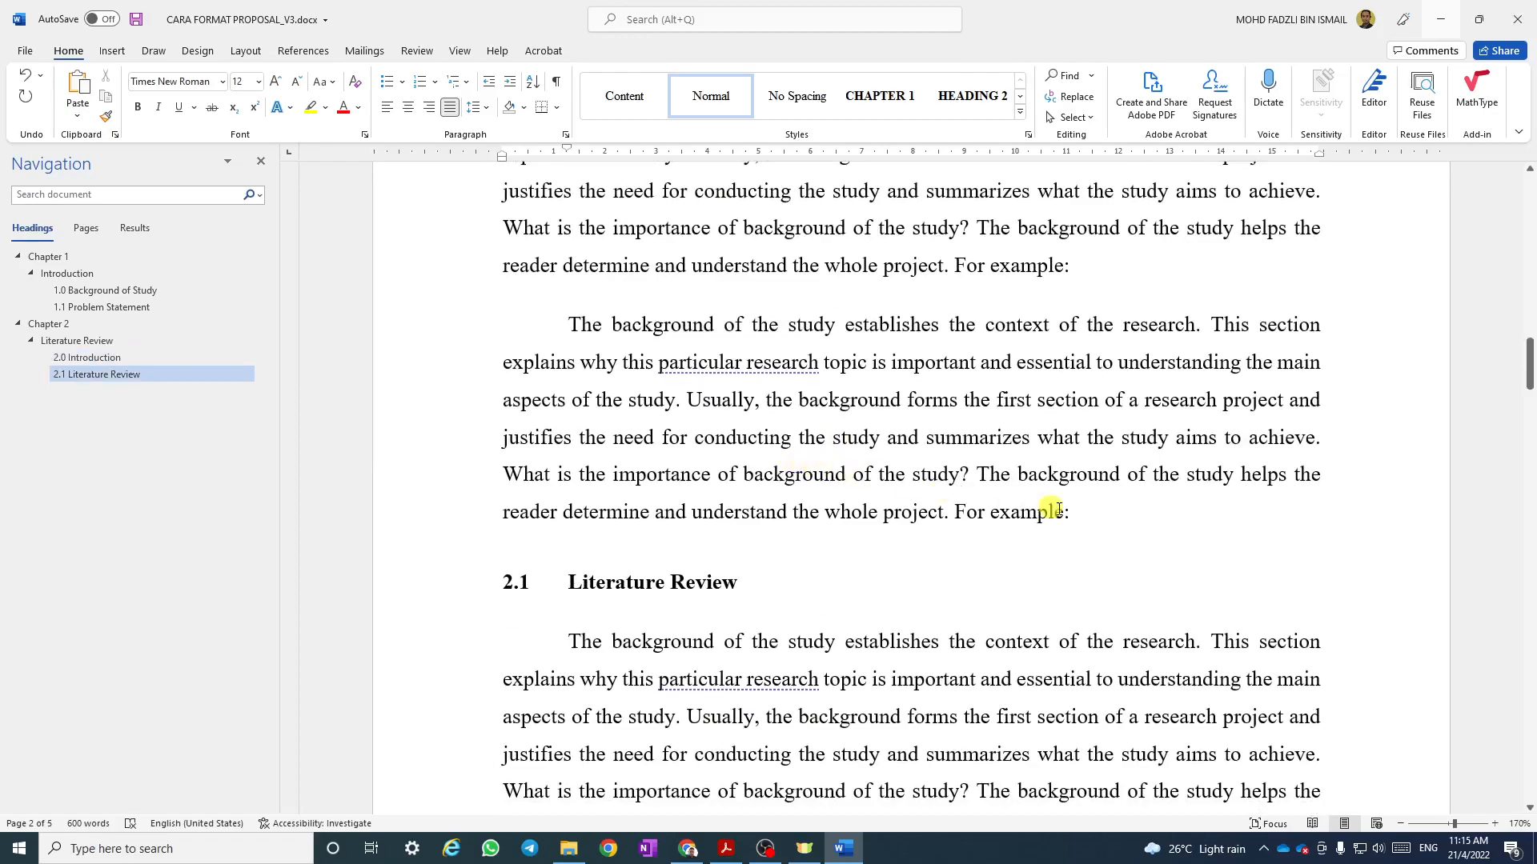
pyautogui.click(1089, 514)
pyautogui.press('Return')
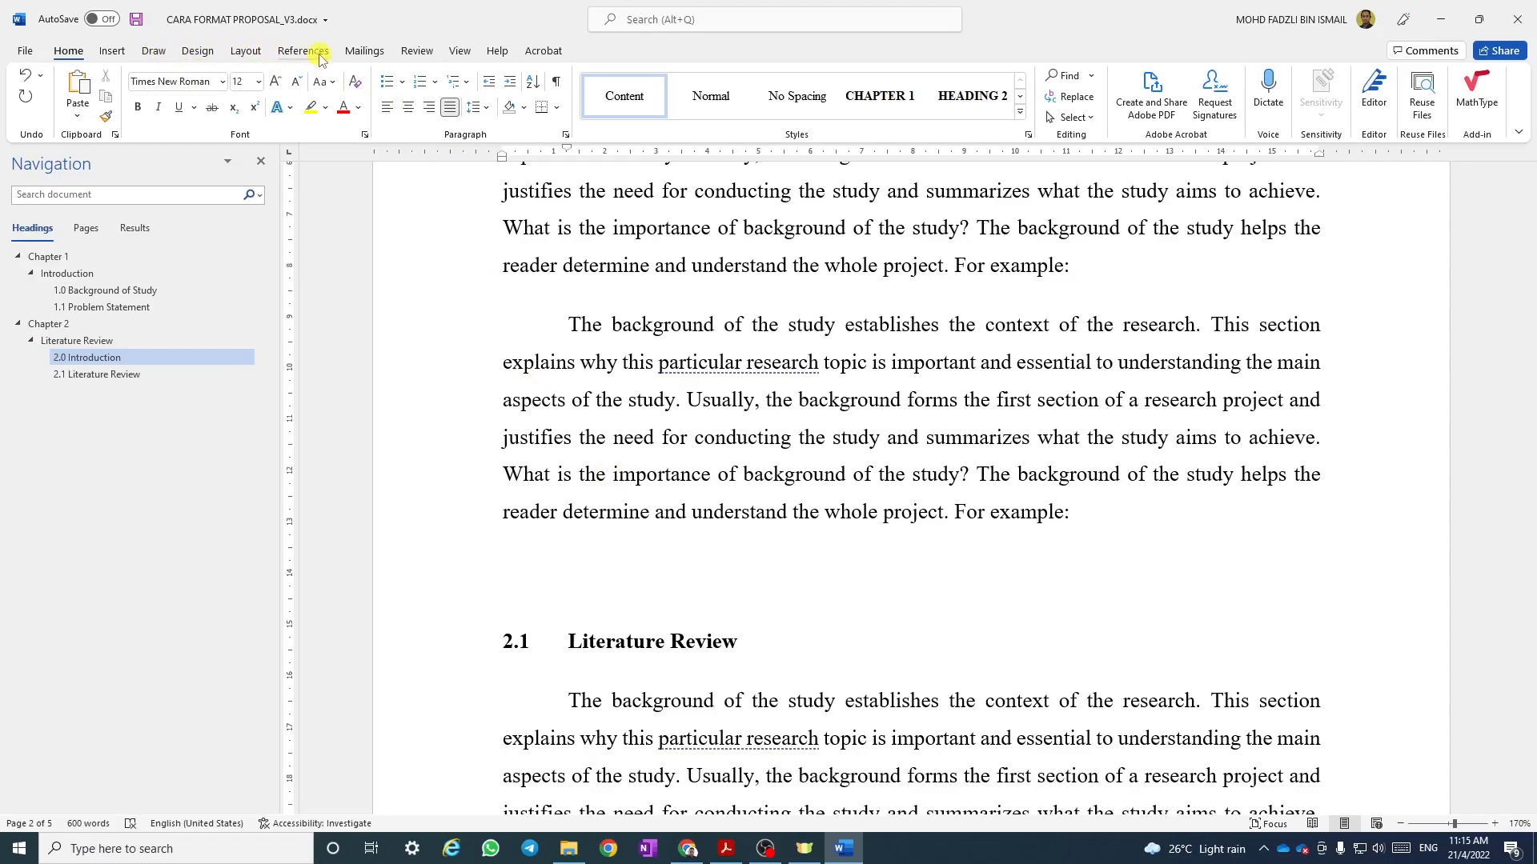
pyautogui.click(112, 52)
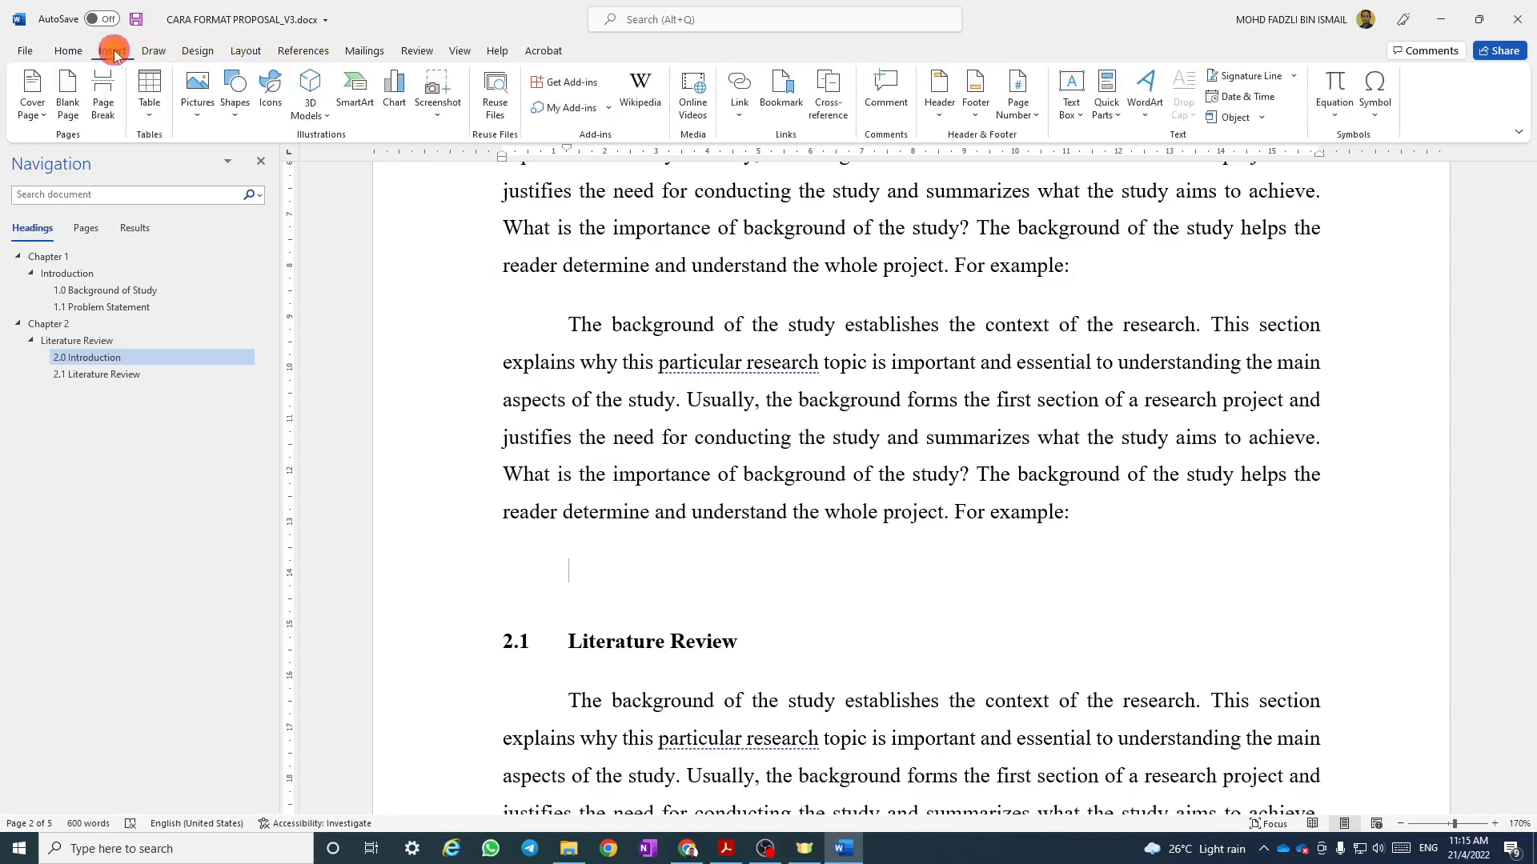
pyautogui.click(149, 96)
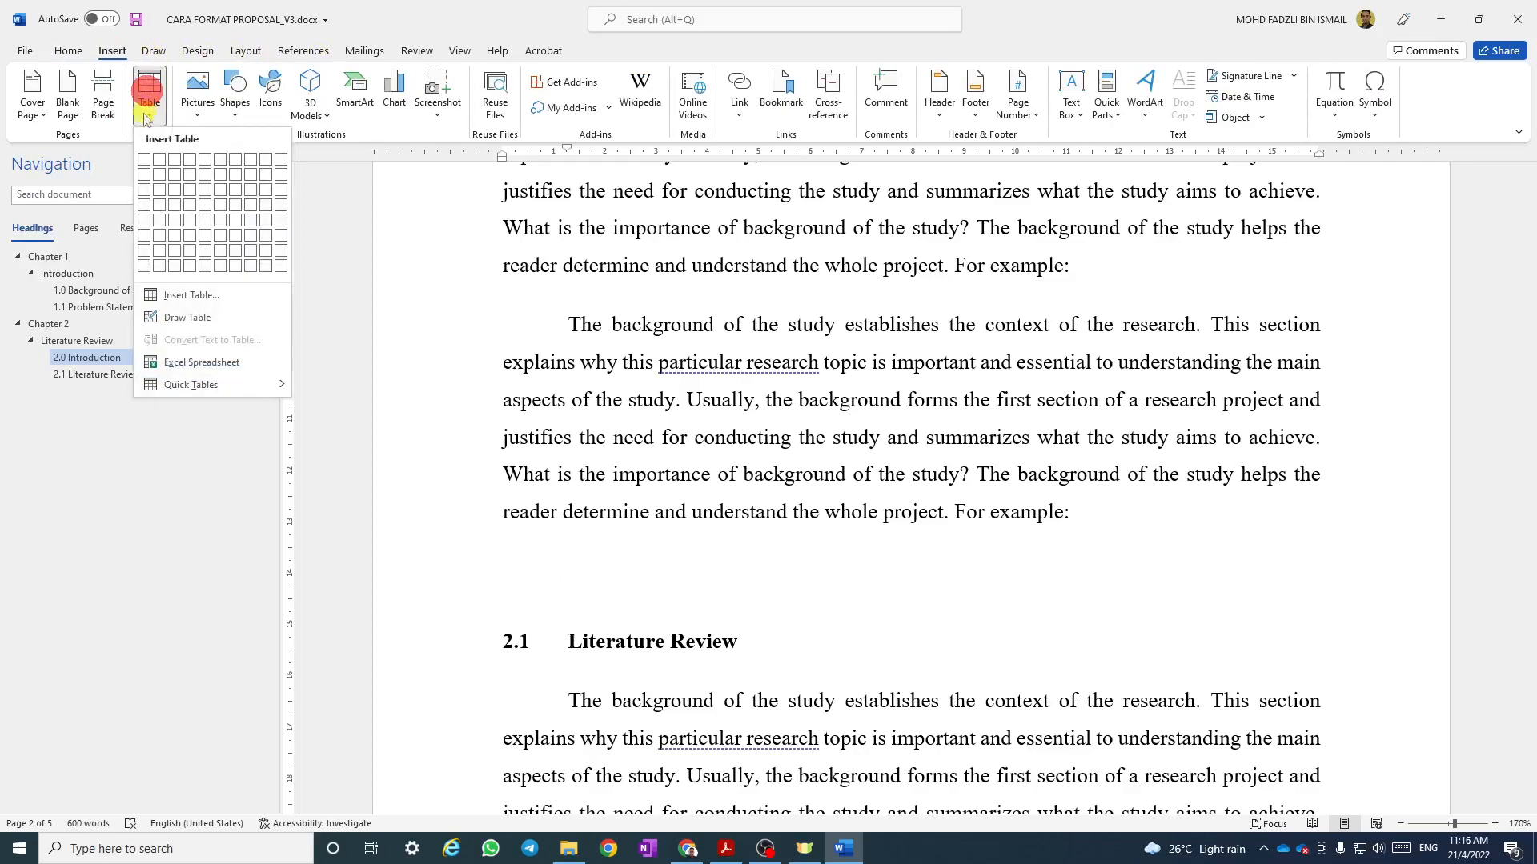
pyautogui.click(173, 160)
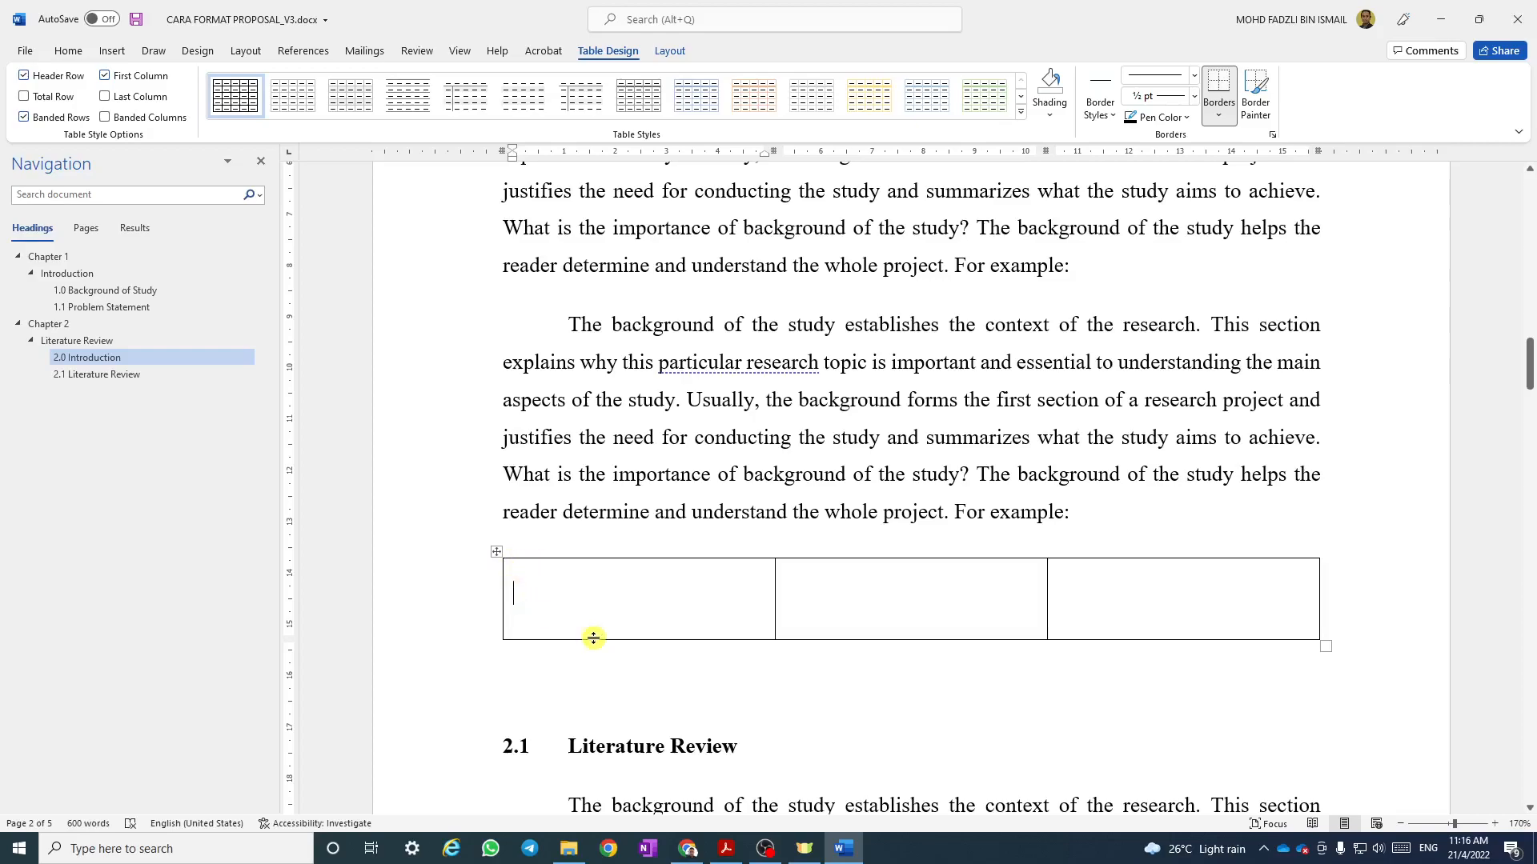
pyautogui.moveTo(594, 639); pyautogui.dragTo(594, 585)
# Switch to the proposal template PDF in Adobe Acrobat and read section 2.6.5 Table and Figure on where titles belong.
pyautogui.click(728, 847)
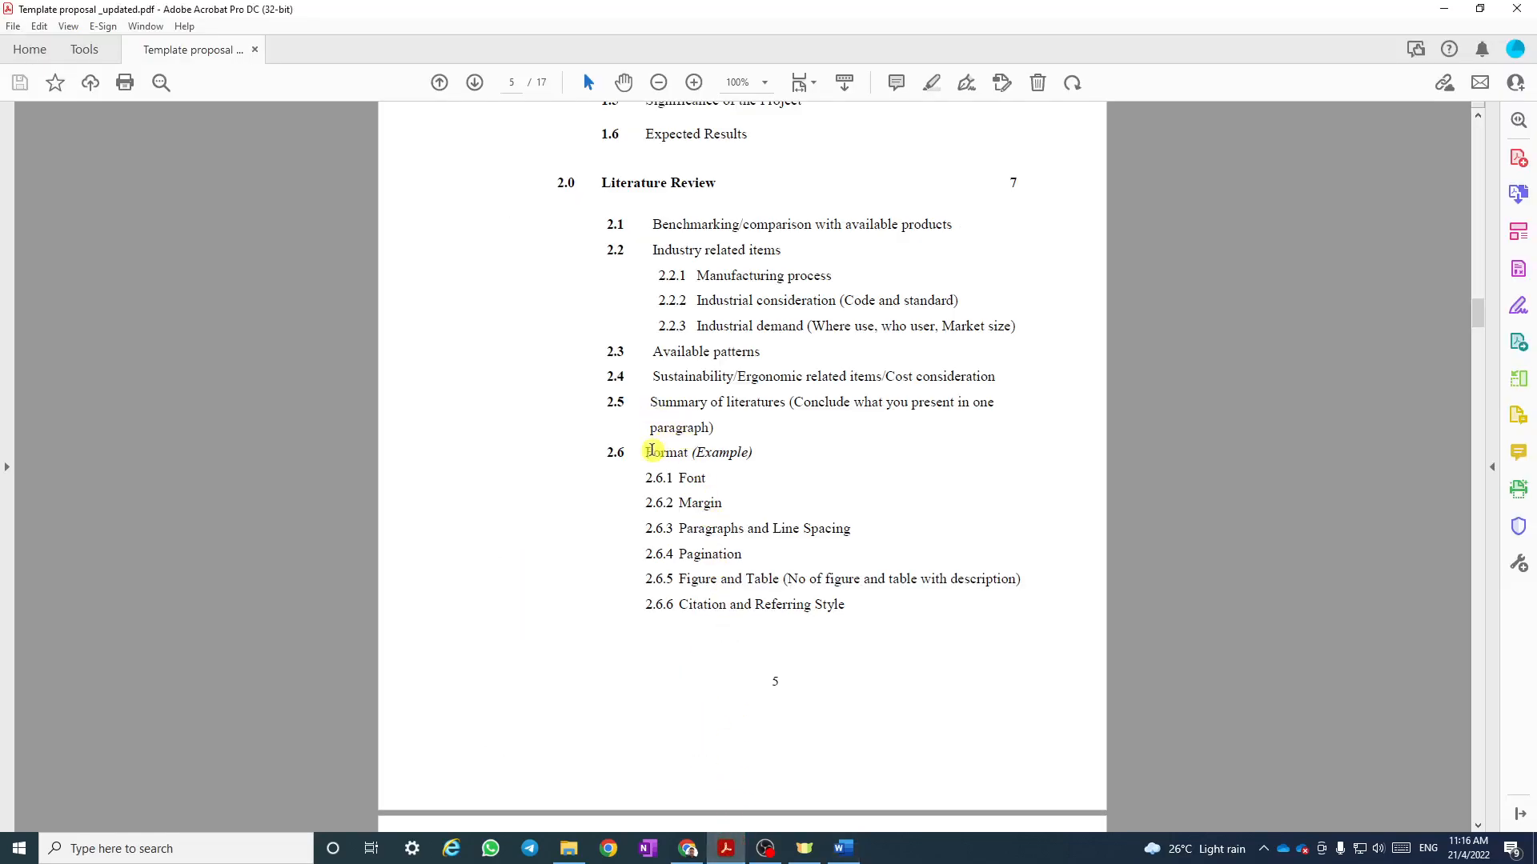
pyautogui.scroll(-10, 671, 471)
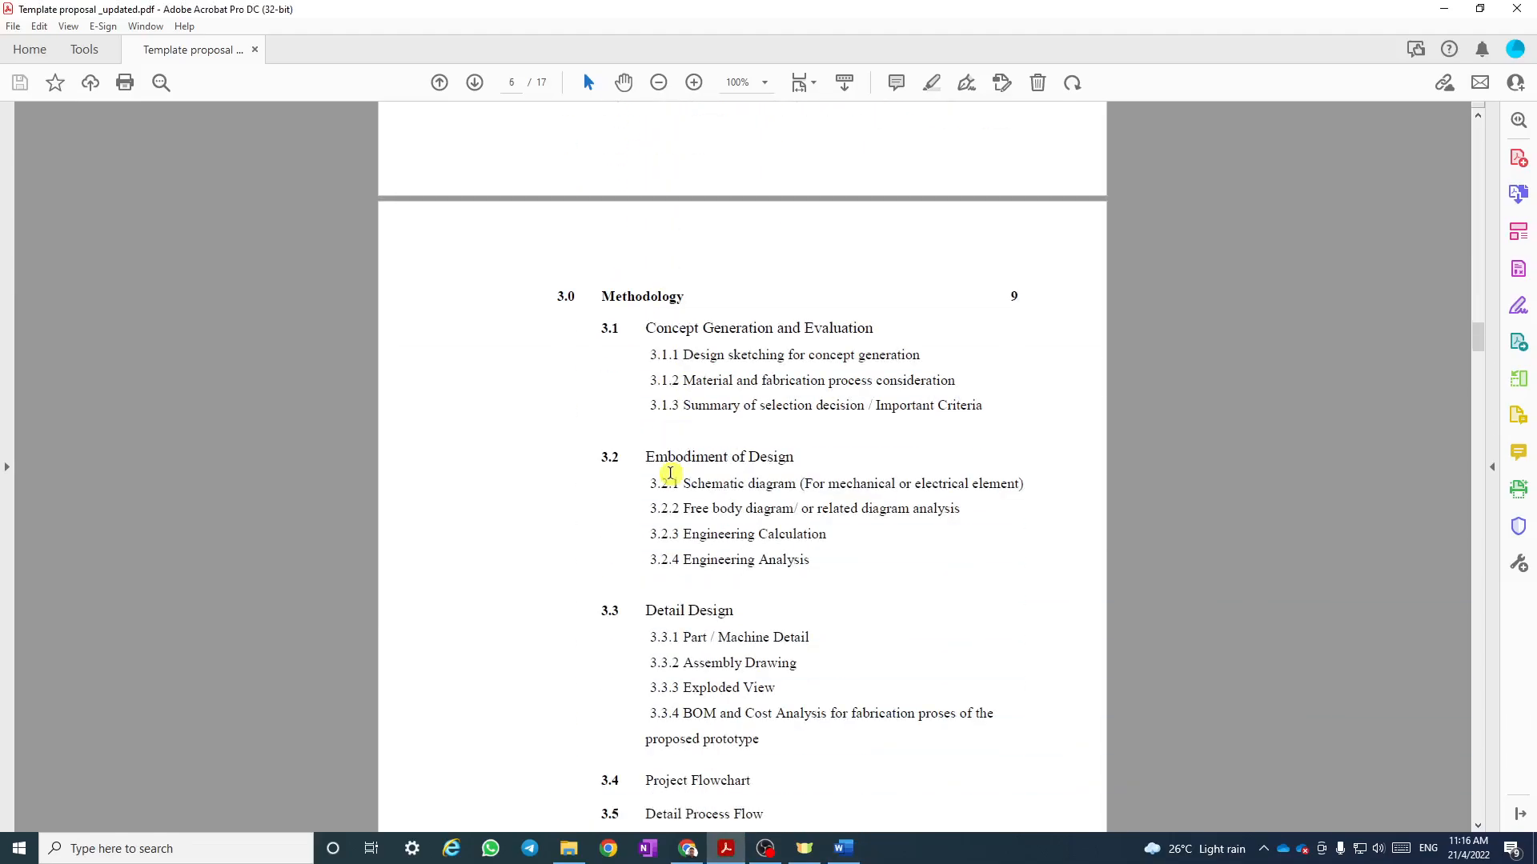
pyautogui.scroll(-2, 671, 472)
pyautogui.moveTo(1475, 338); pyautogui.dragTo(1478, 508)
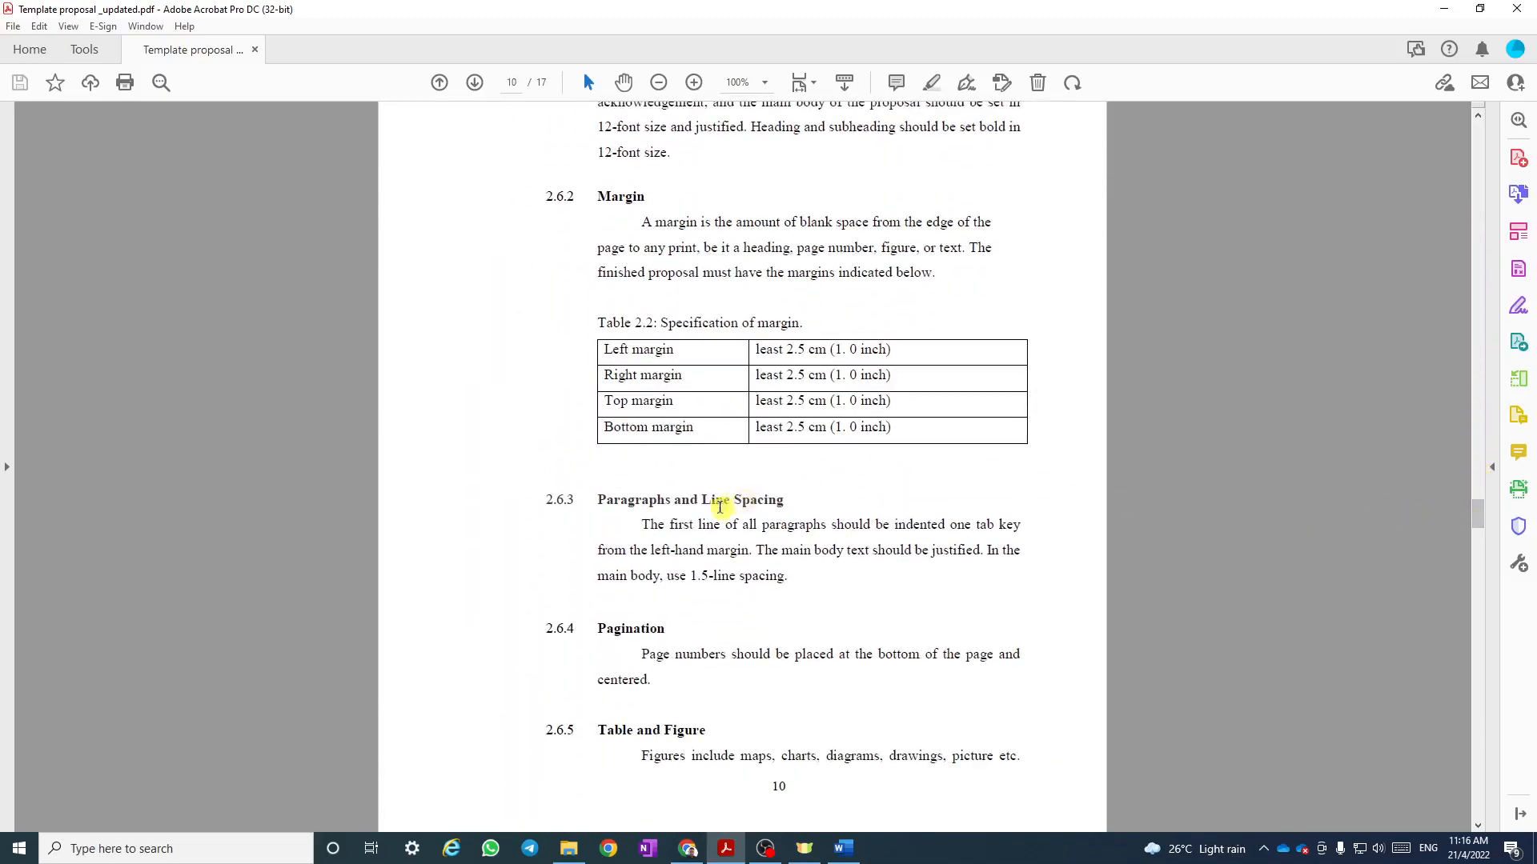
pyautogui.scroll(-4, 712, 500)
pyautogui.scroll(-3, 712, 501)
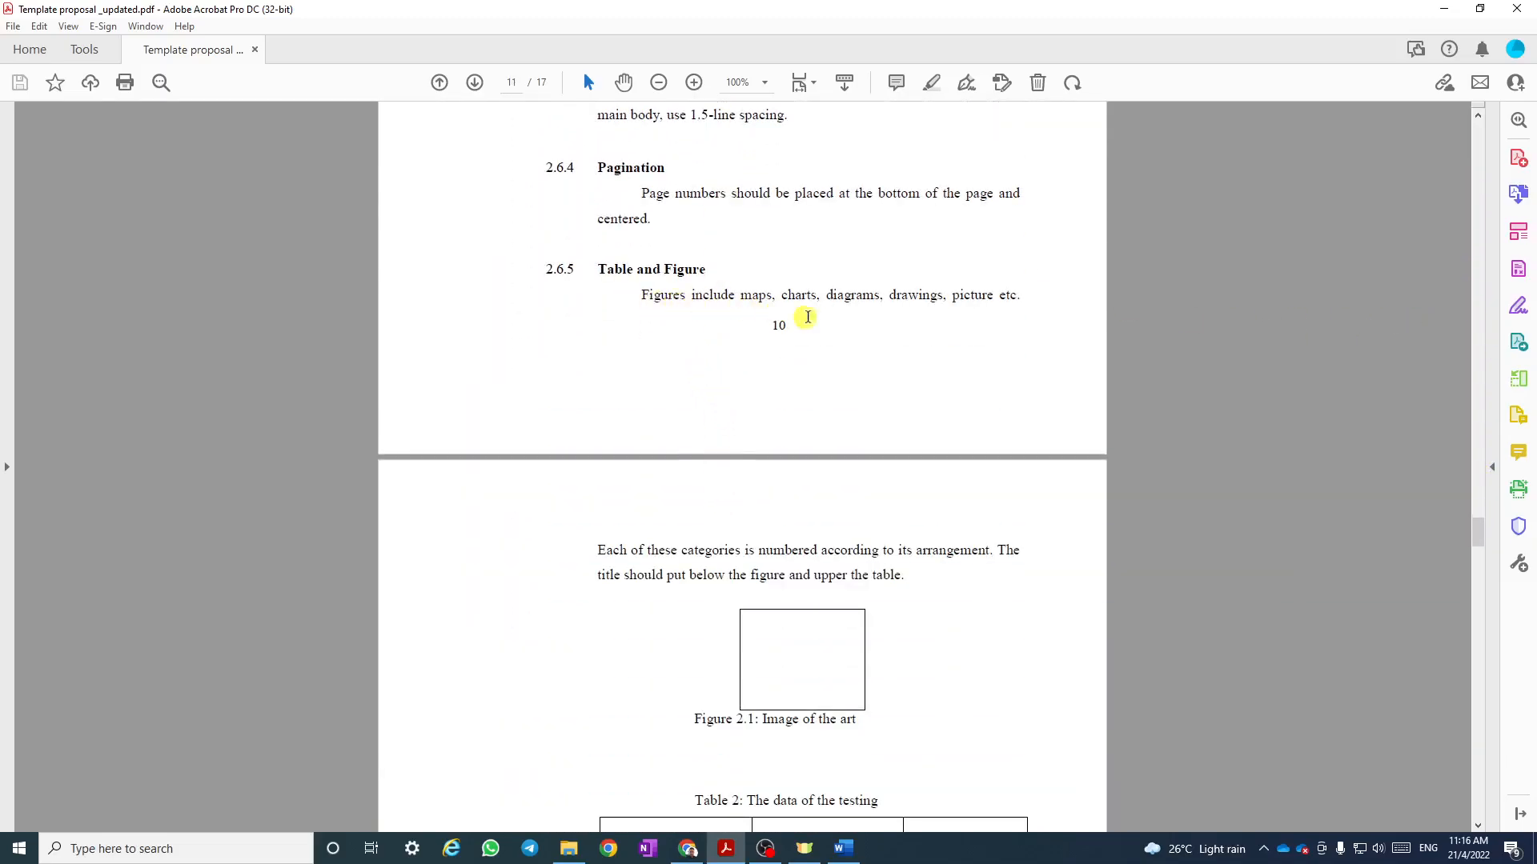
pyautogui.scroll(-1, 800, 360)
pyautogui.scroll(-3, 768, 465)
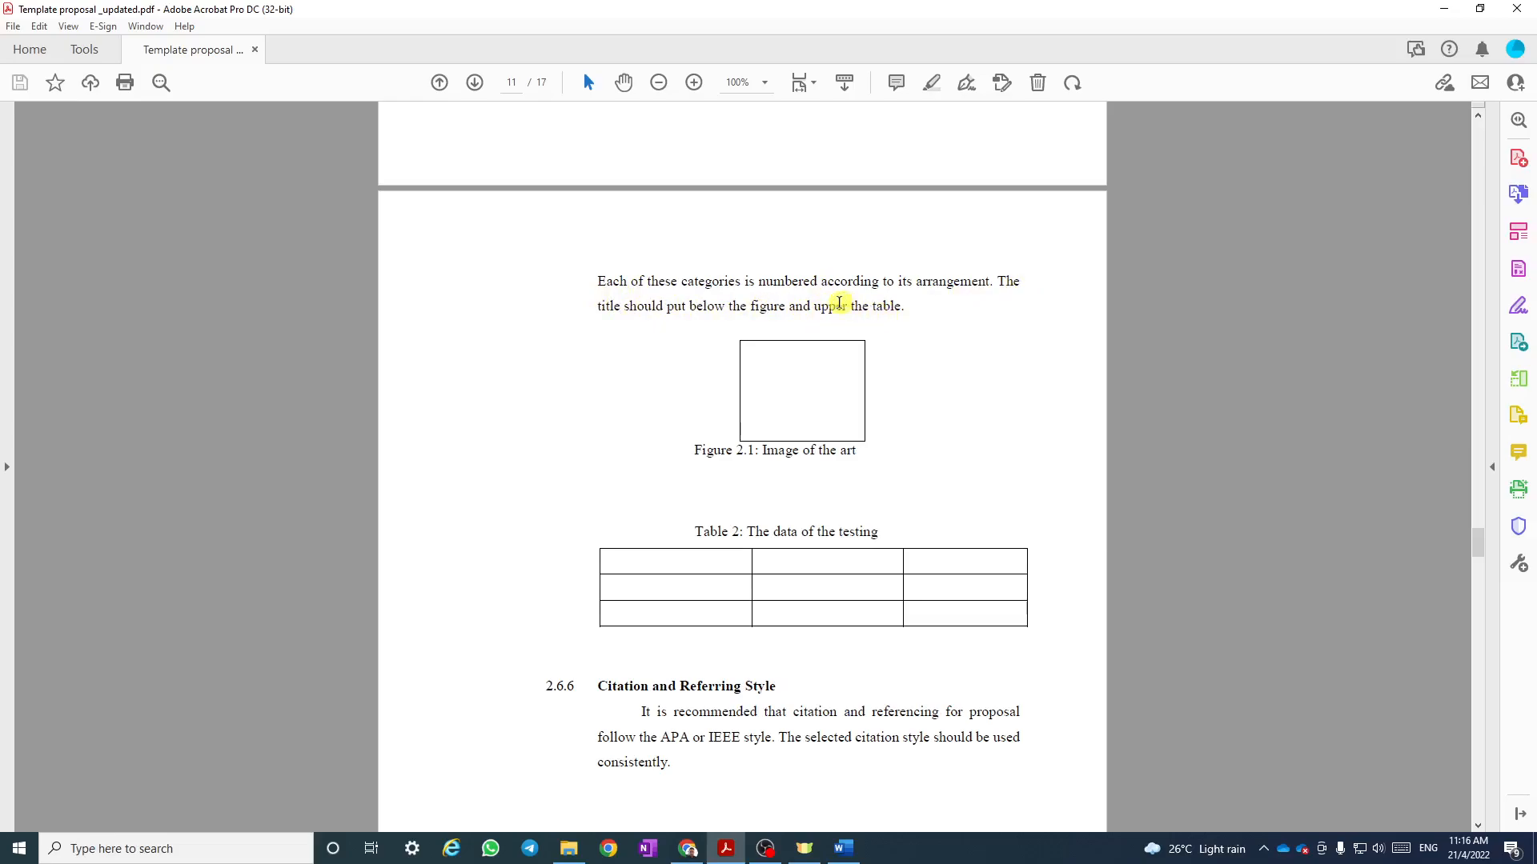
# Return to the proposal in Word and add the title "List of Product" on a new line above the table.
pyautogui.click(843, 848)
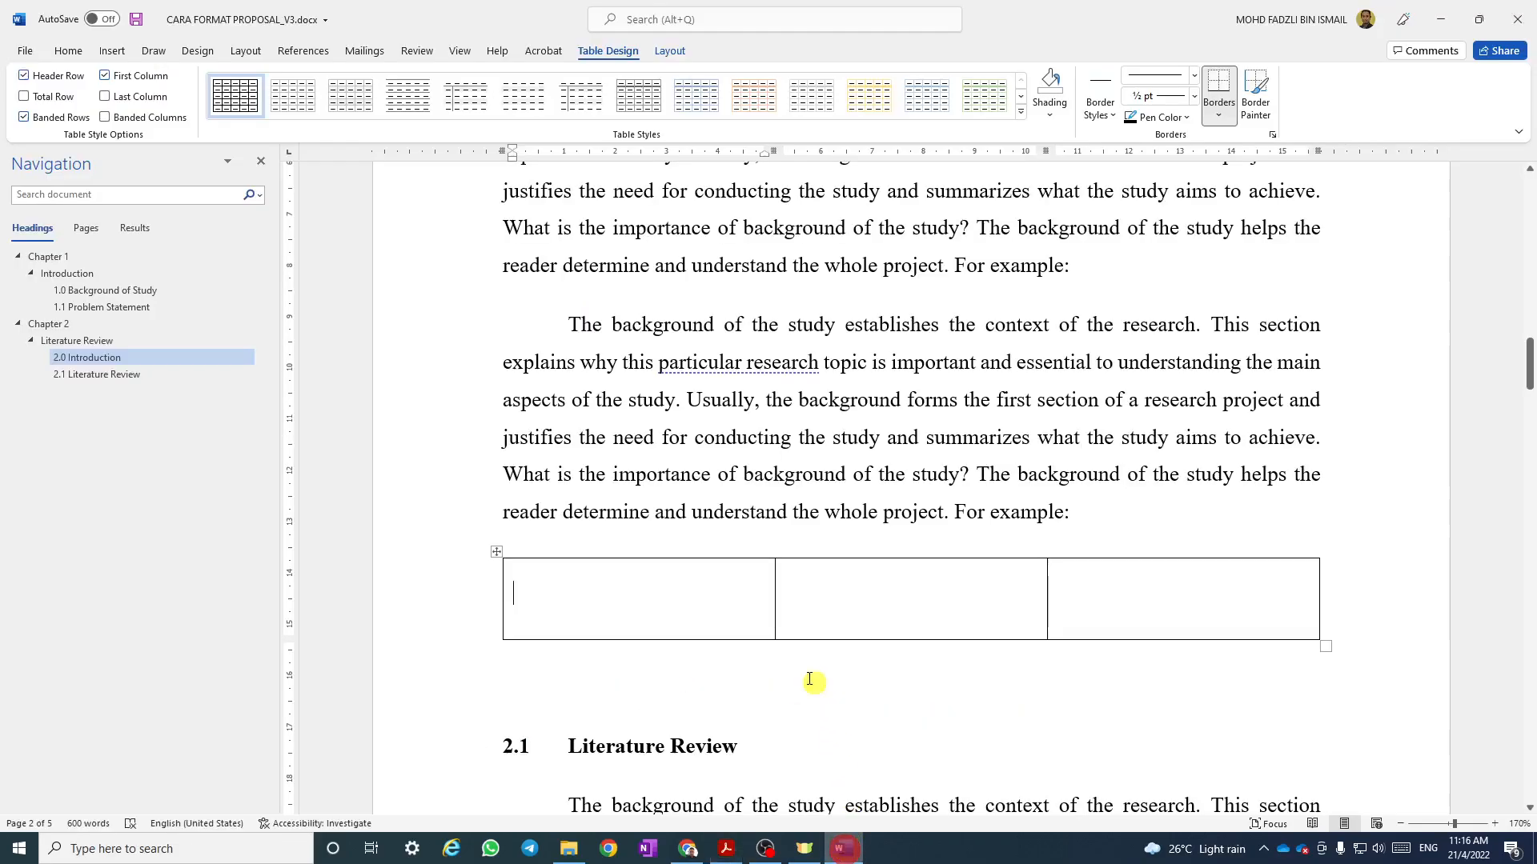
pyautogui.click(1097, 517)
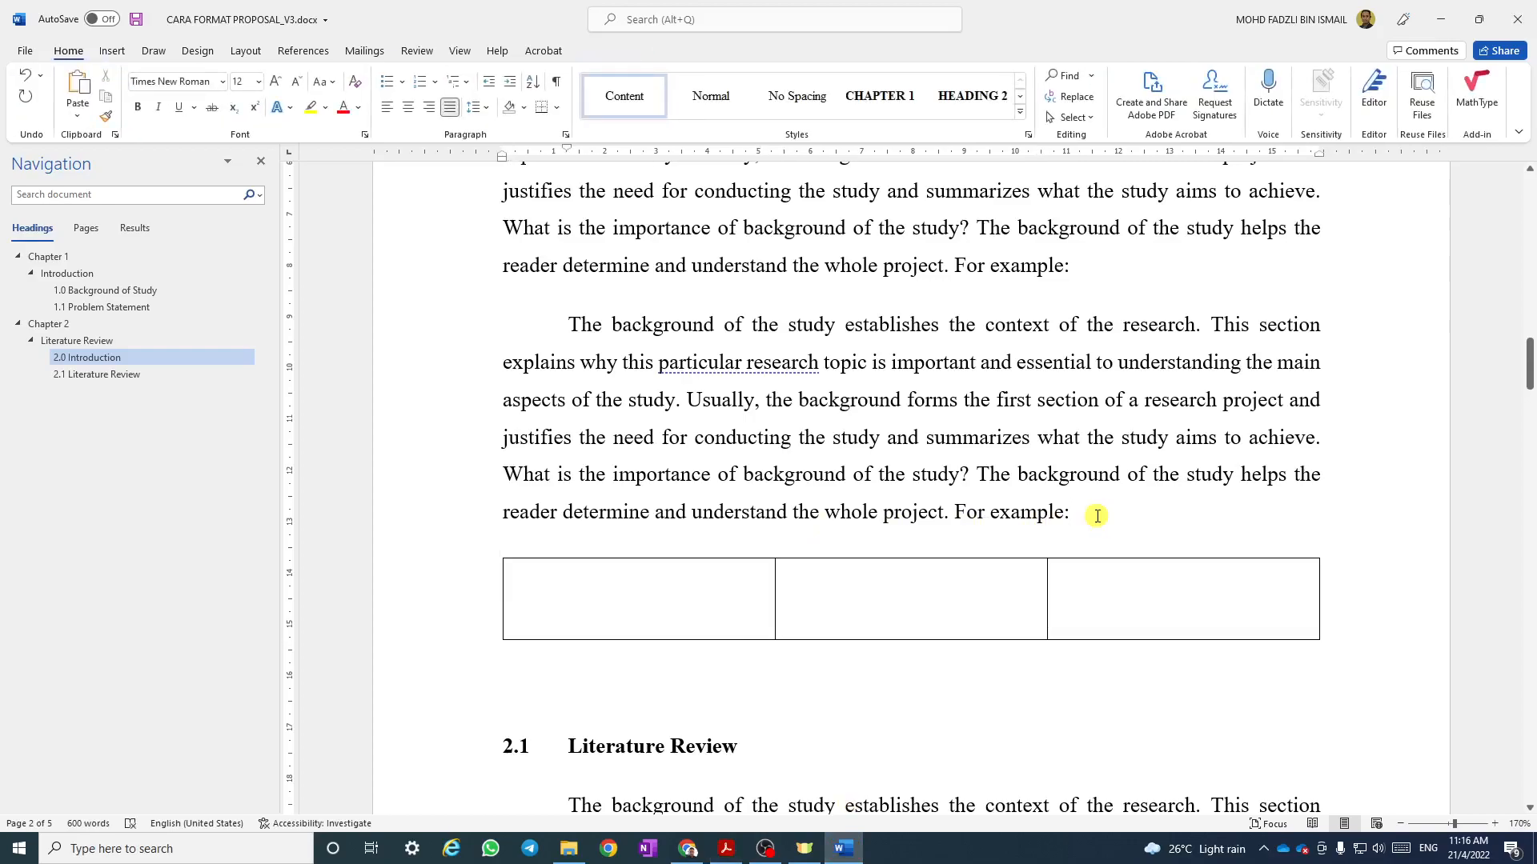
pyautogui.press('Return')
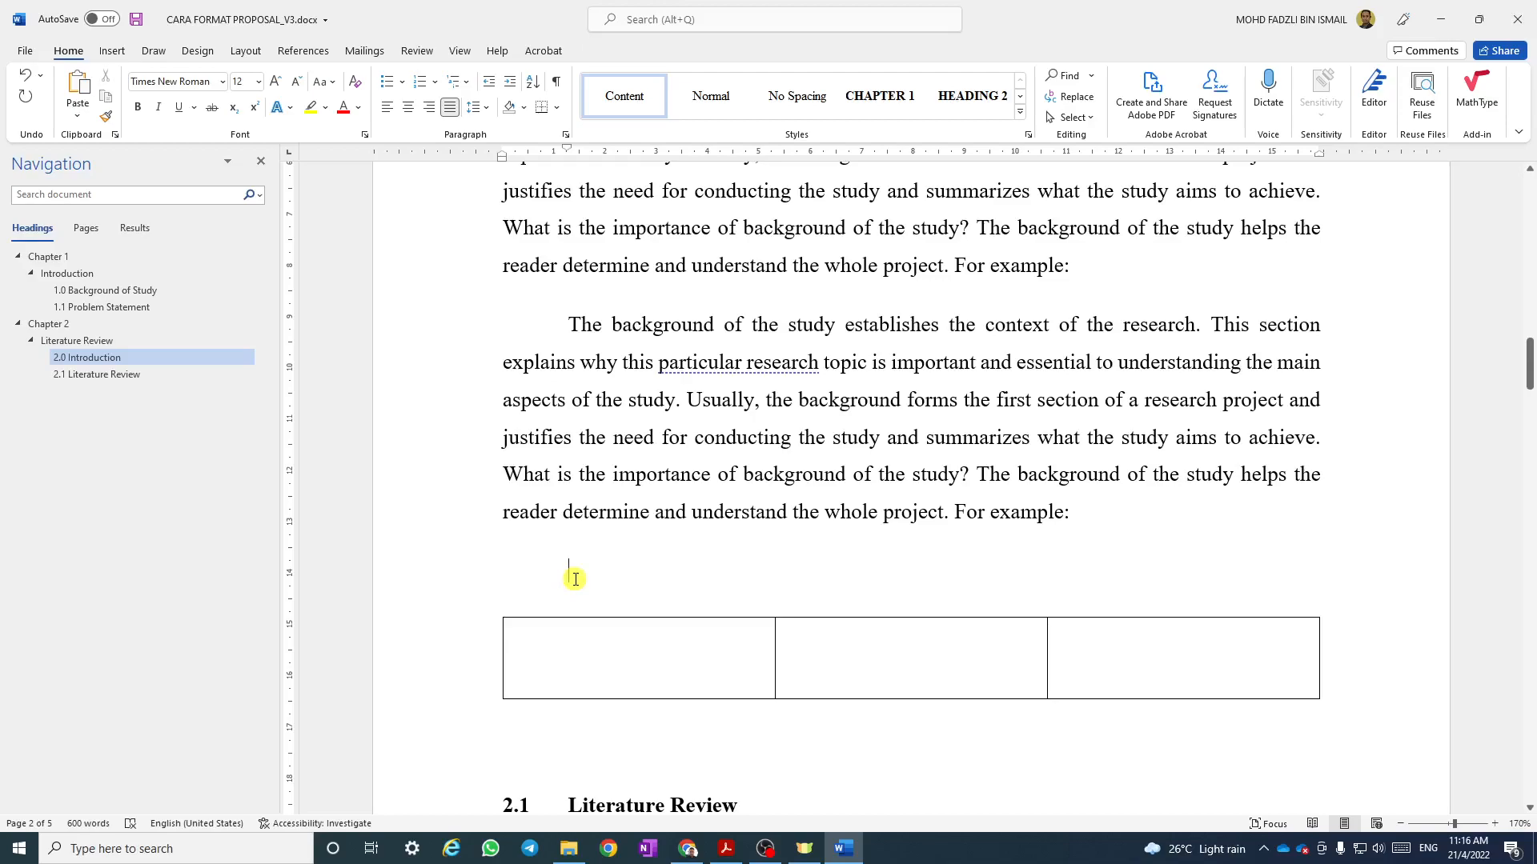
pyautogui.write('List of Product')
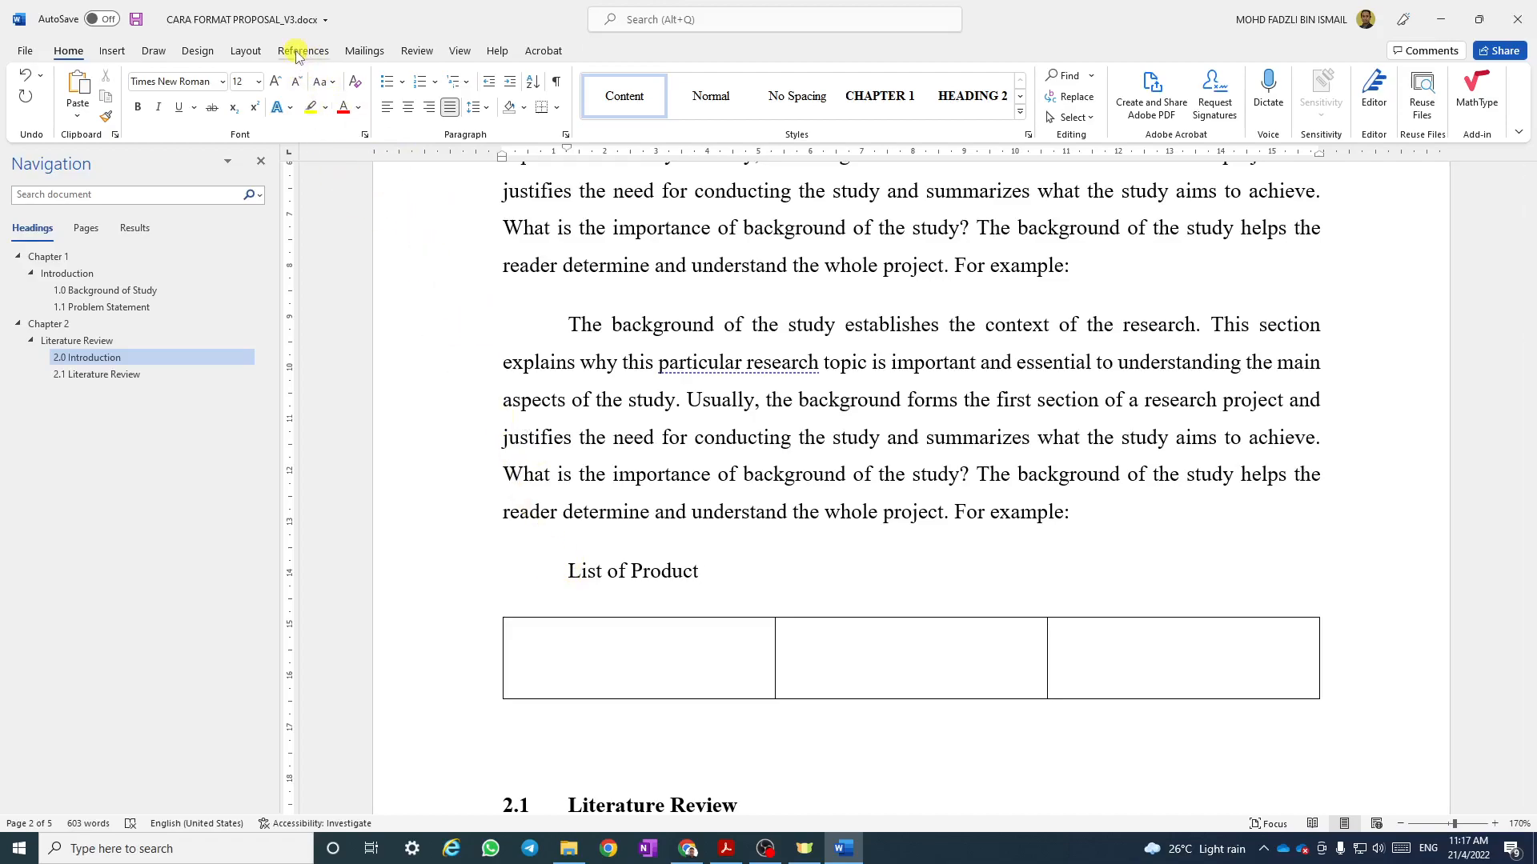
# Start inserting a caption in front of "List of Product" and choose Table as its label.
pyautogui.click(570, 570)
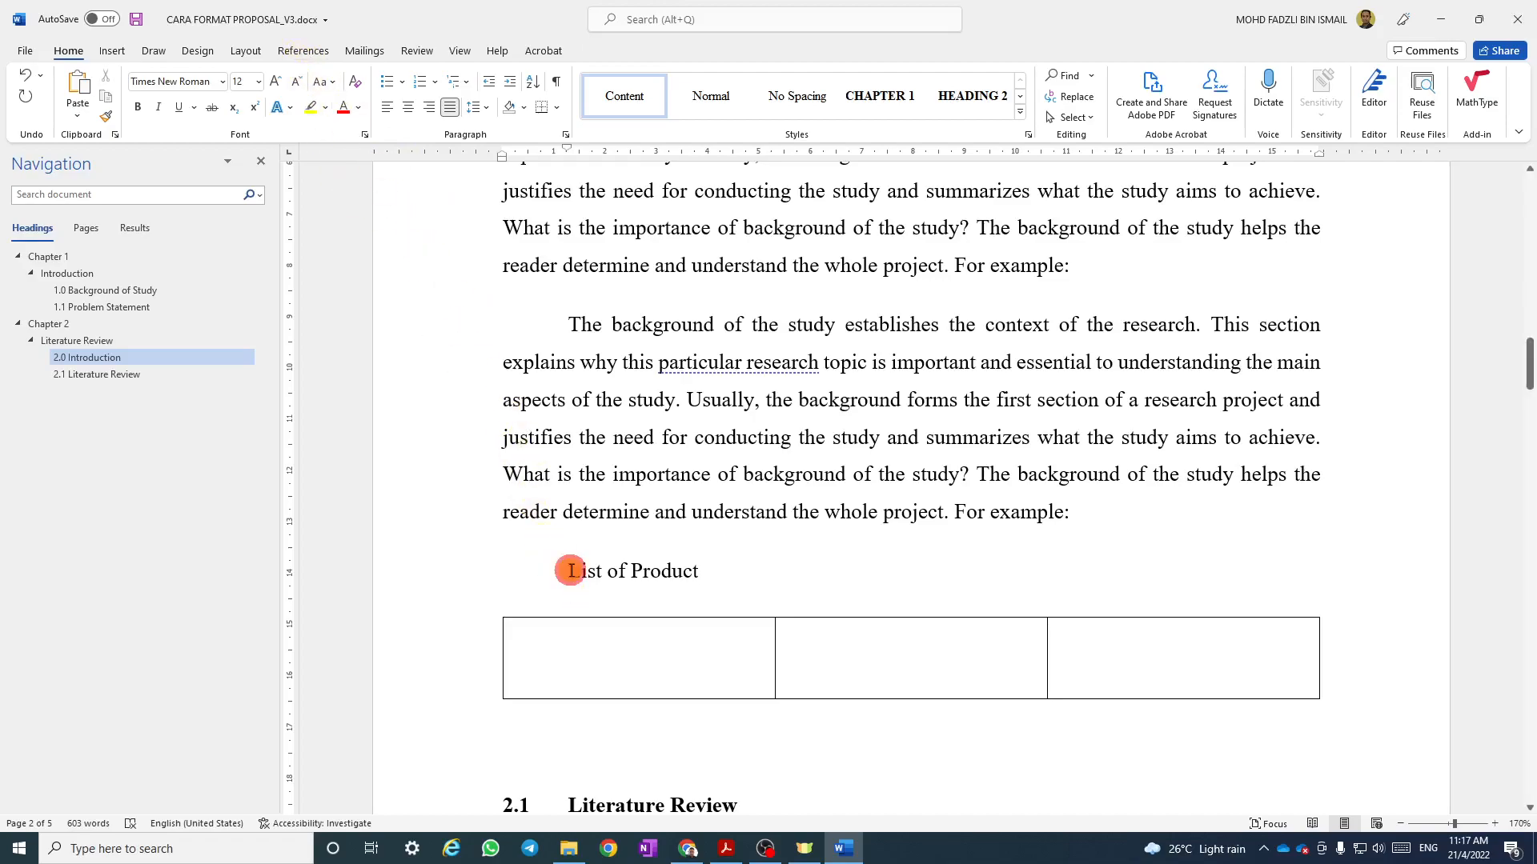
pyautogui.click(310, 56)
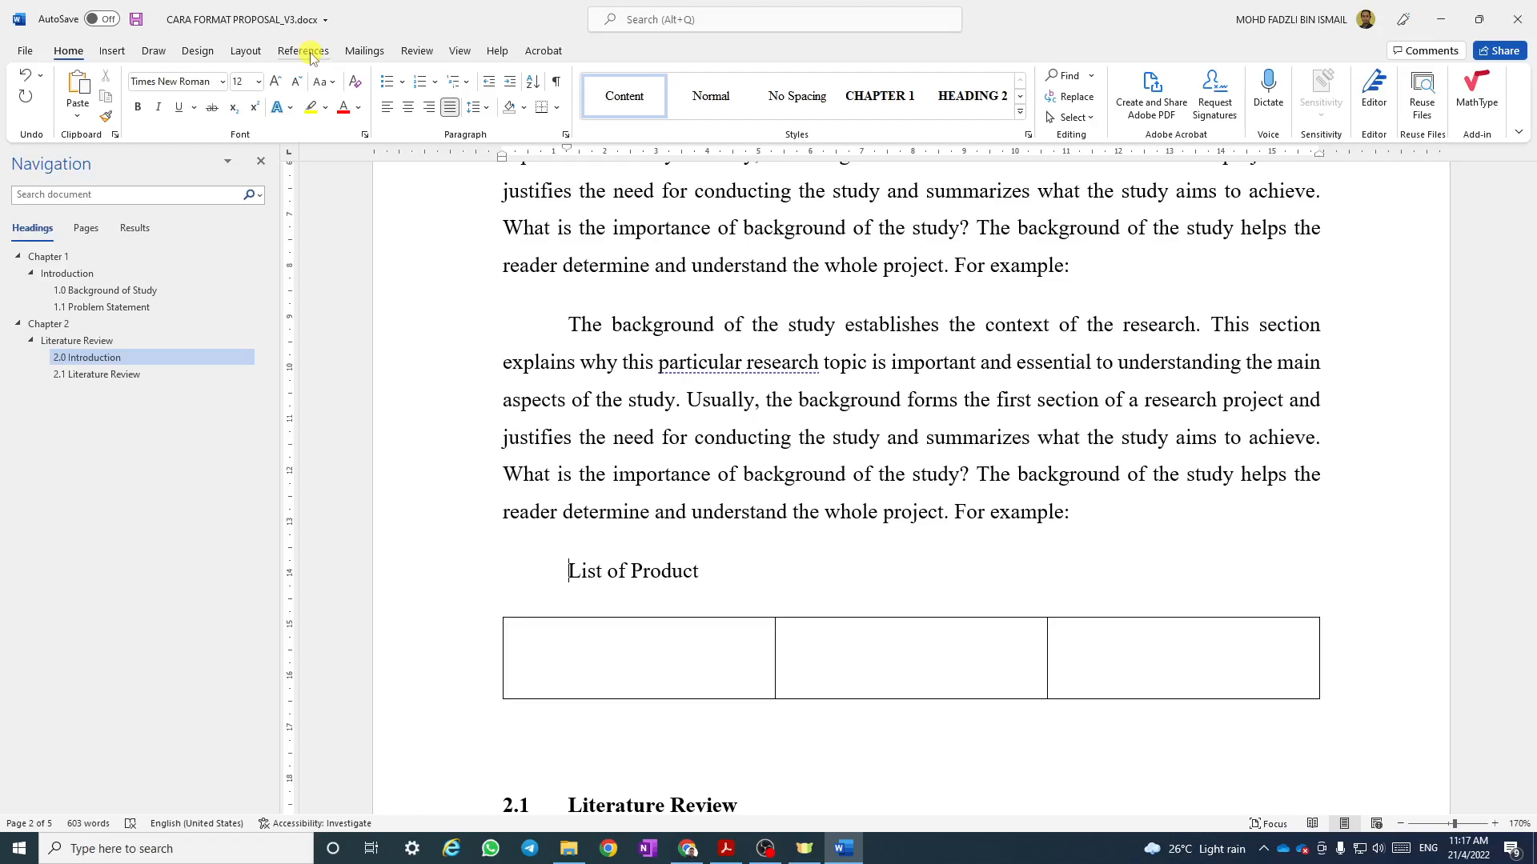
pyautogui.click(311, 53)
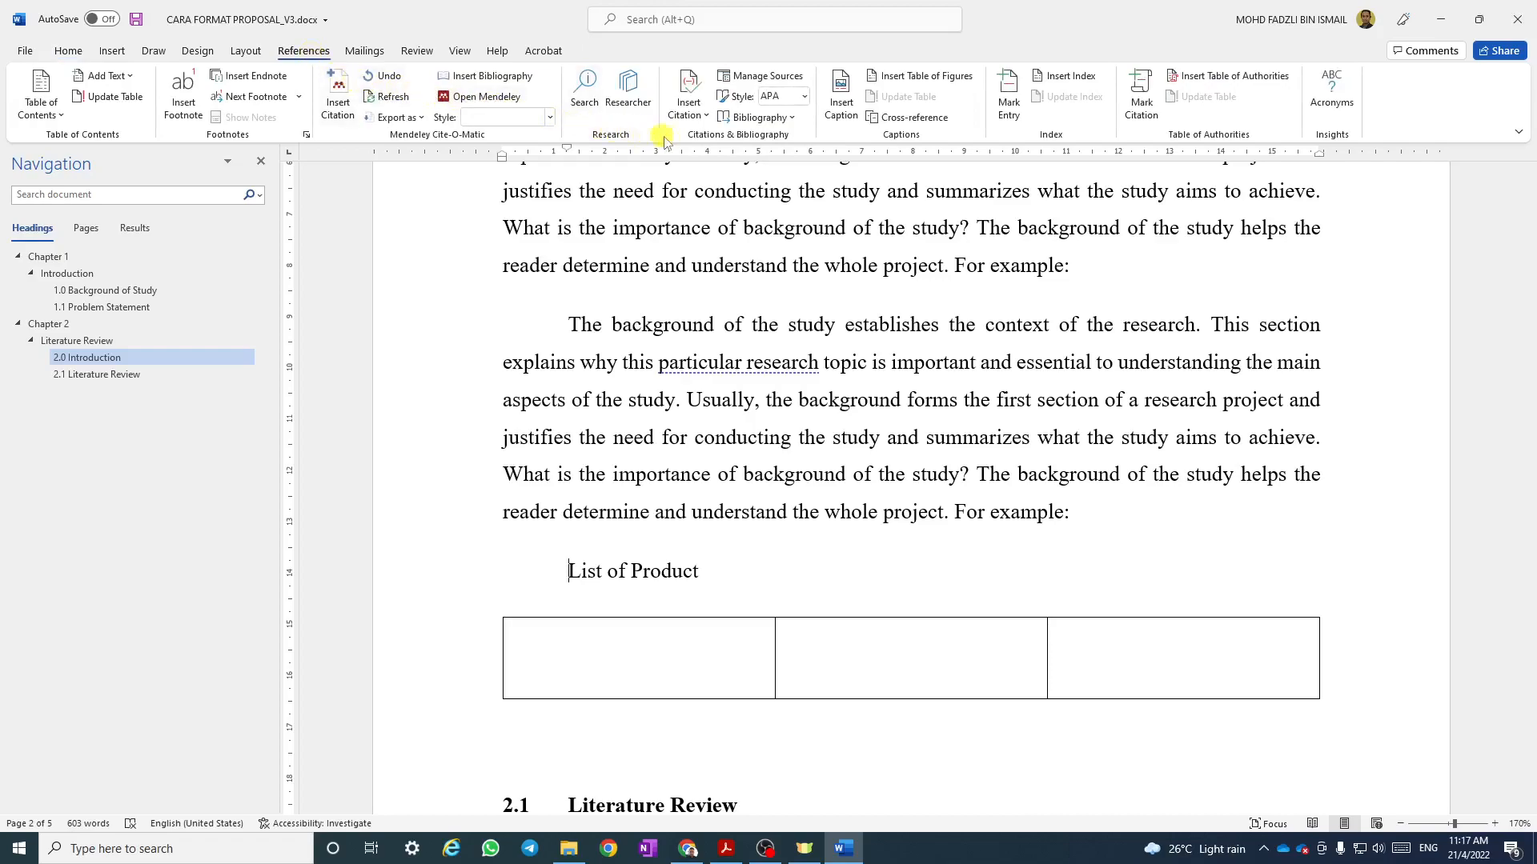
pyautogui.click(842, 101)
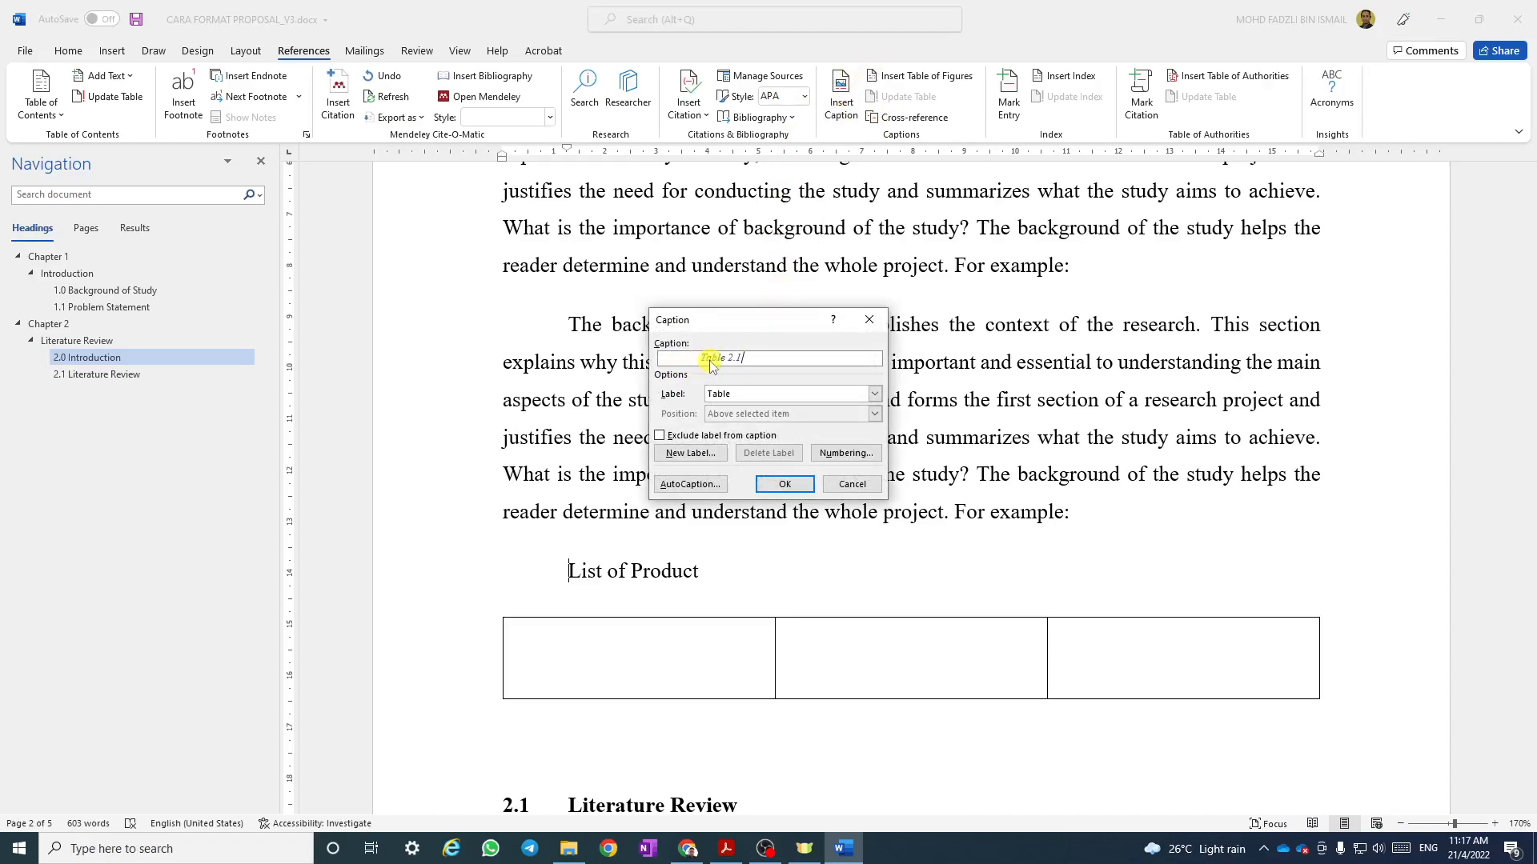
pyautogui.click(730, 400)
pyautogui.click(731, 428)
pyautogui.click(736, 397)
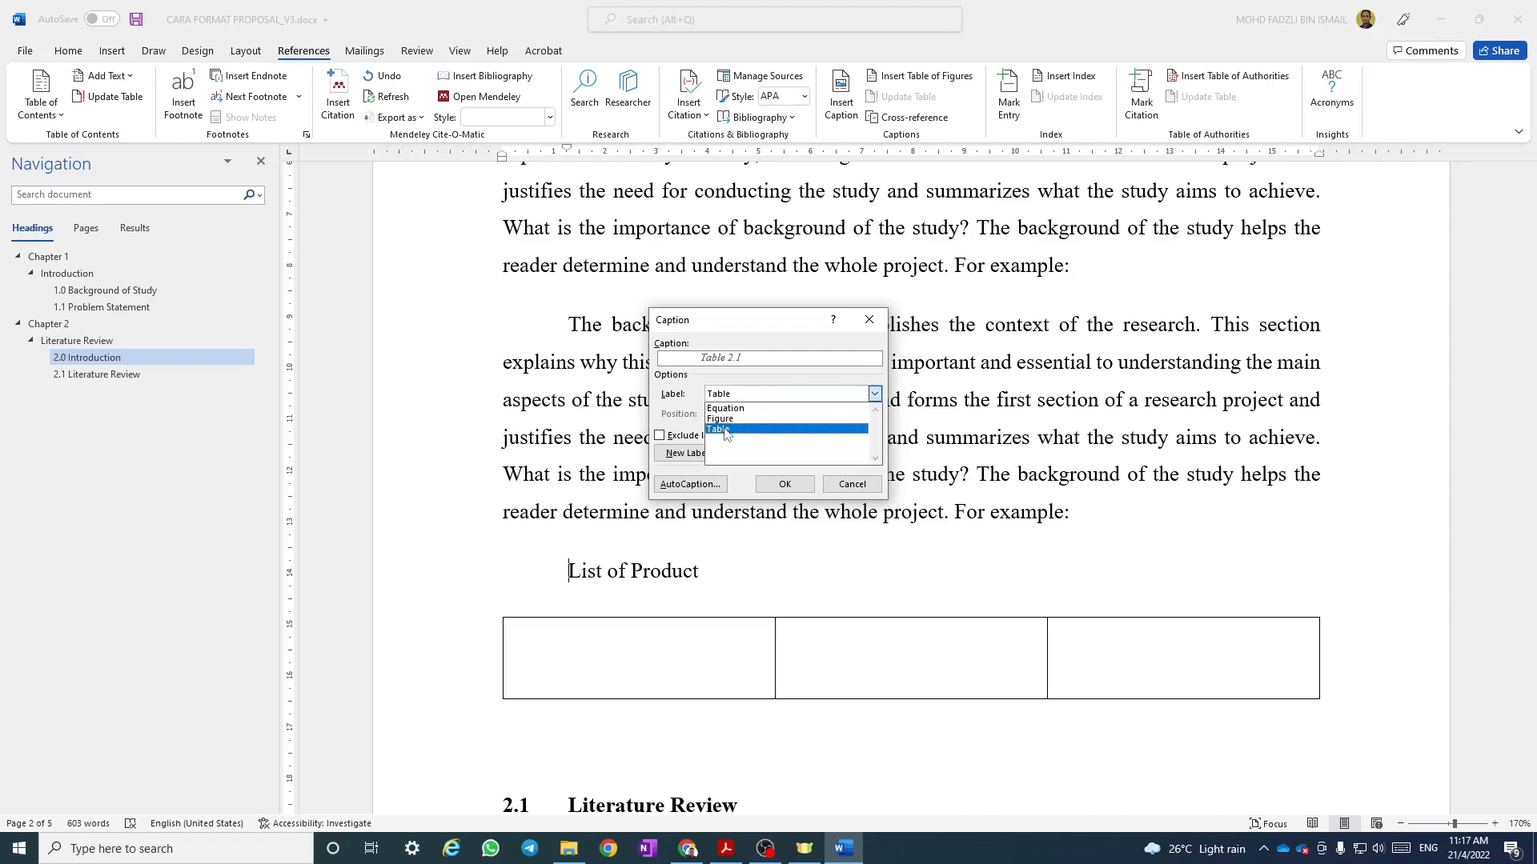
pyautogui.click(726, 429)
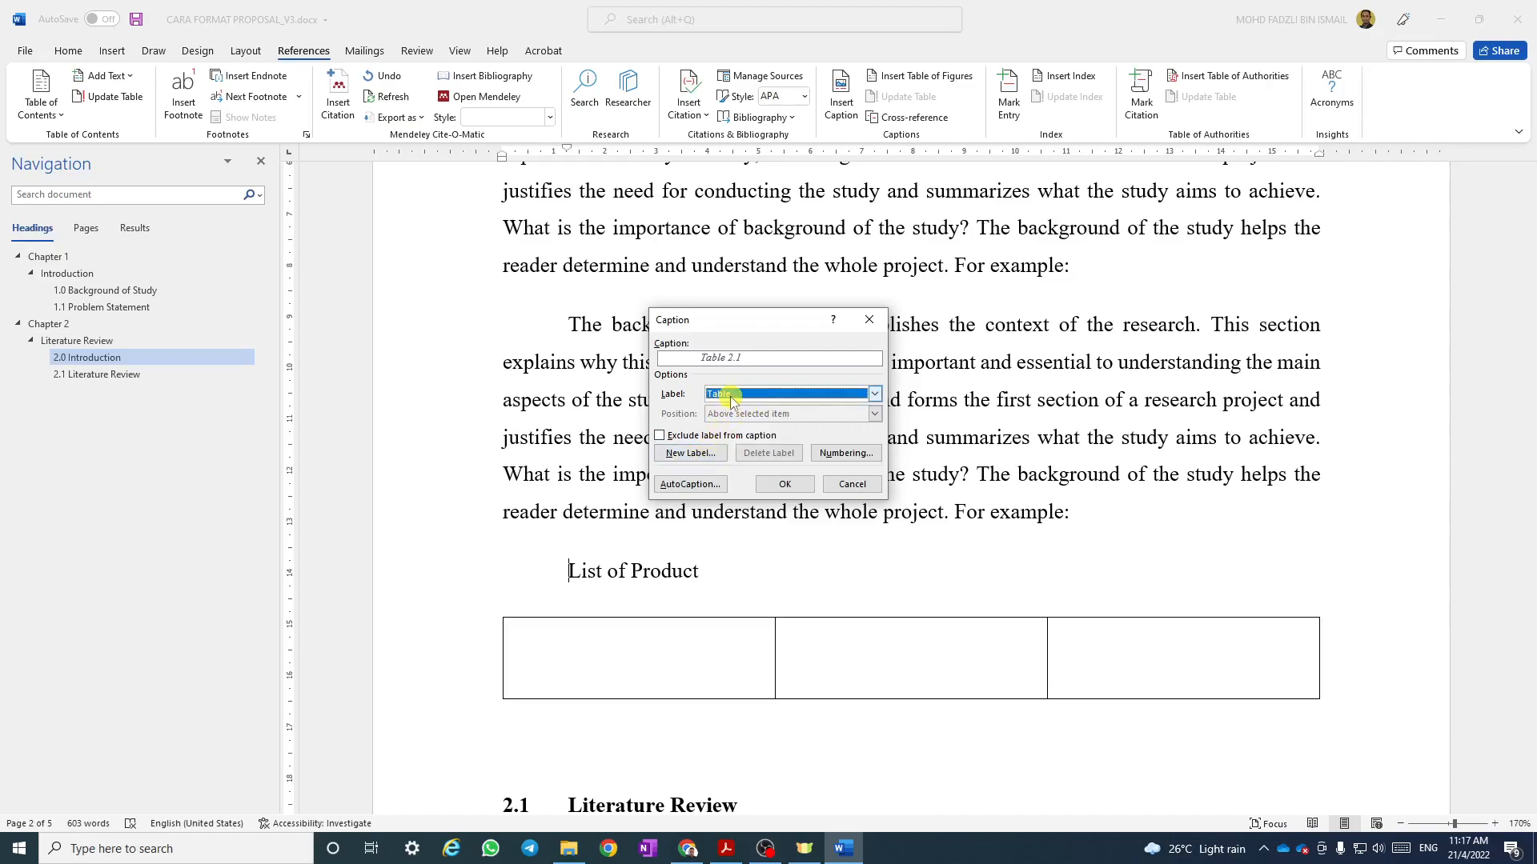
# Exclude the chapter number from the table caption's numbering.
pyautogui.click(846, 452)
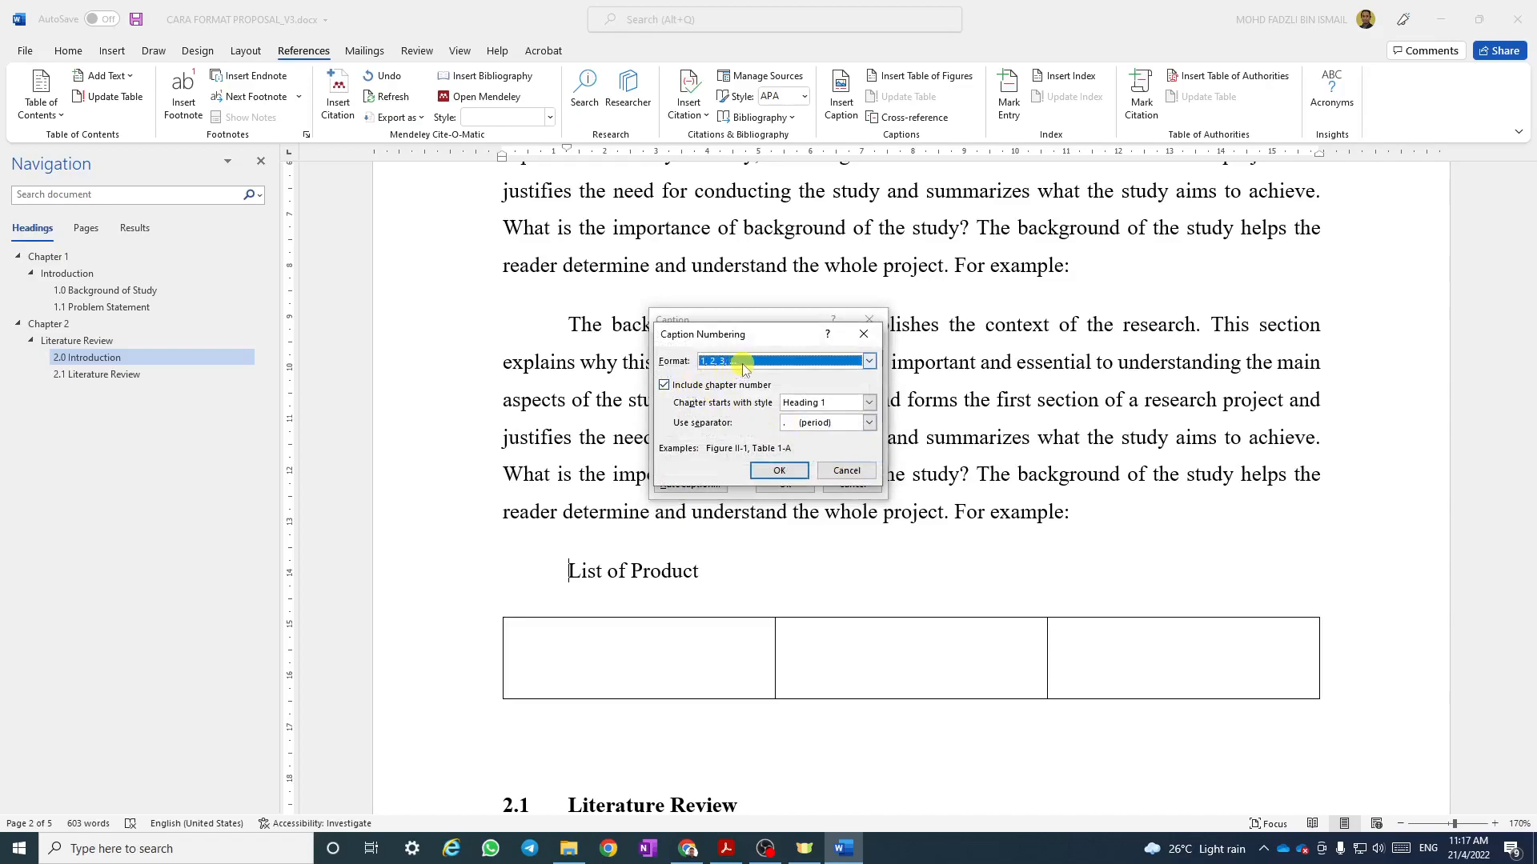
pyautogui.click(666, 385)
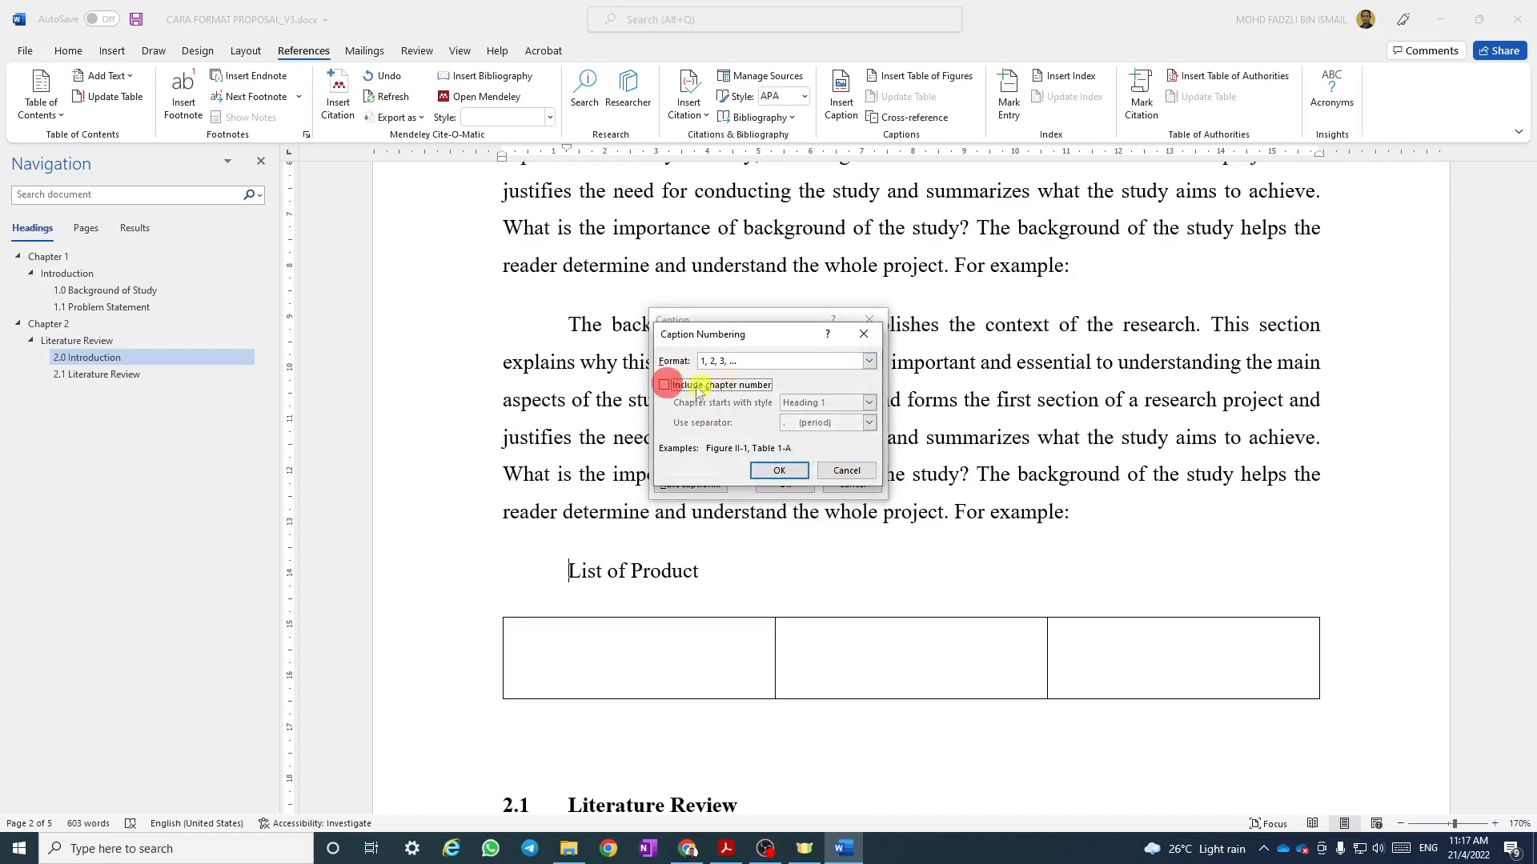
pyautogui.click(776, 473)
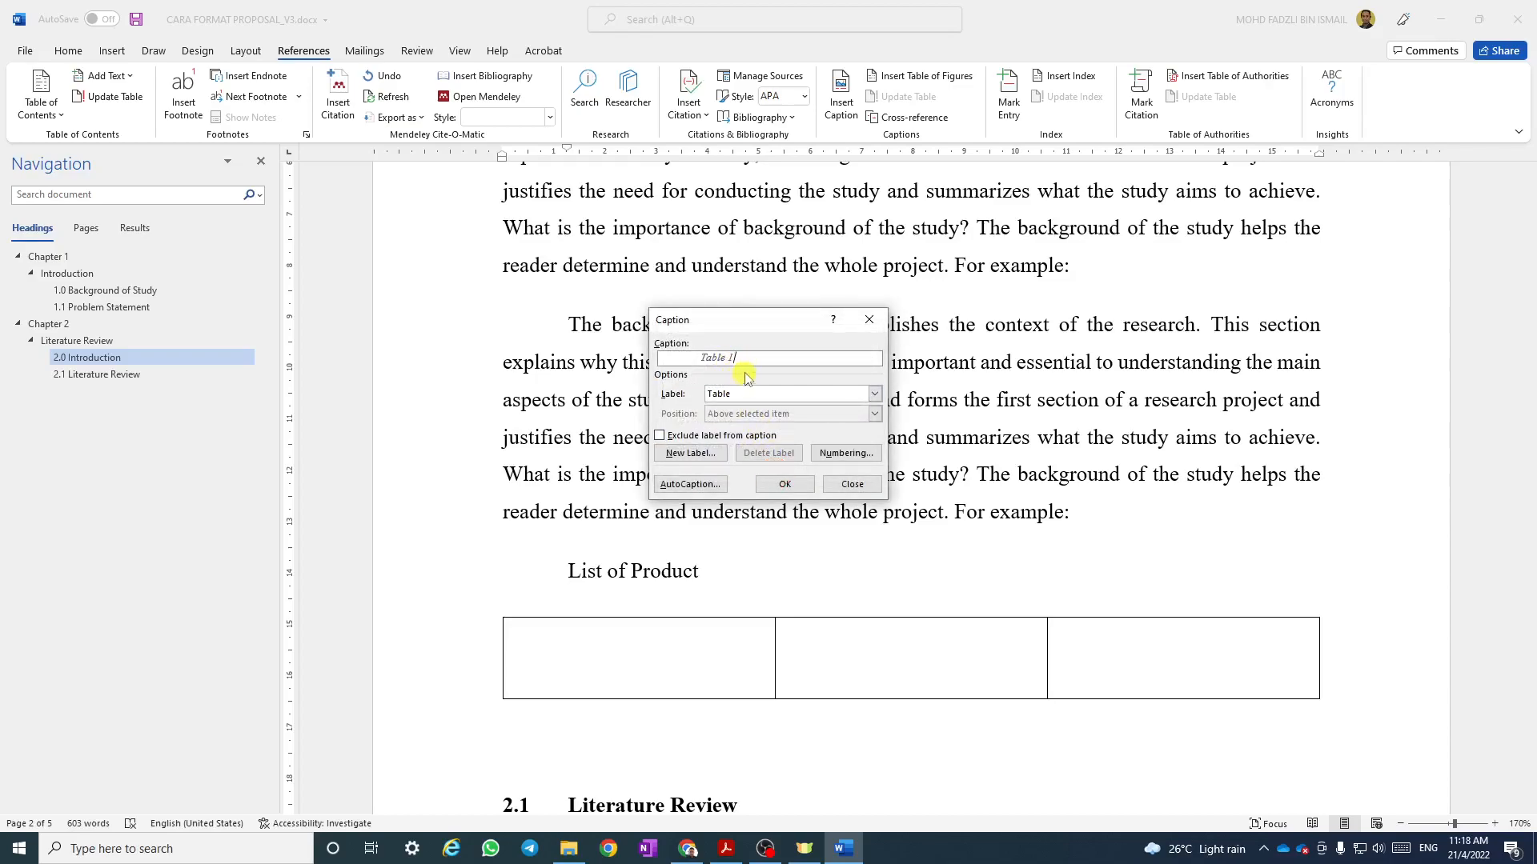
# Include the Heading 1 chapter number with a period separator in the table caption's numbering and insert the caption before "List of Product".
pyautogui.click(843, 457)
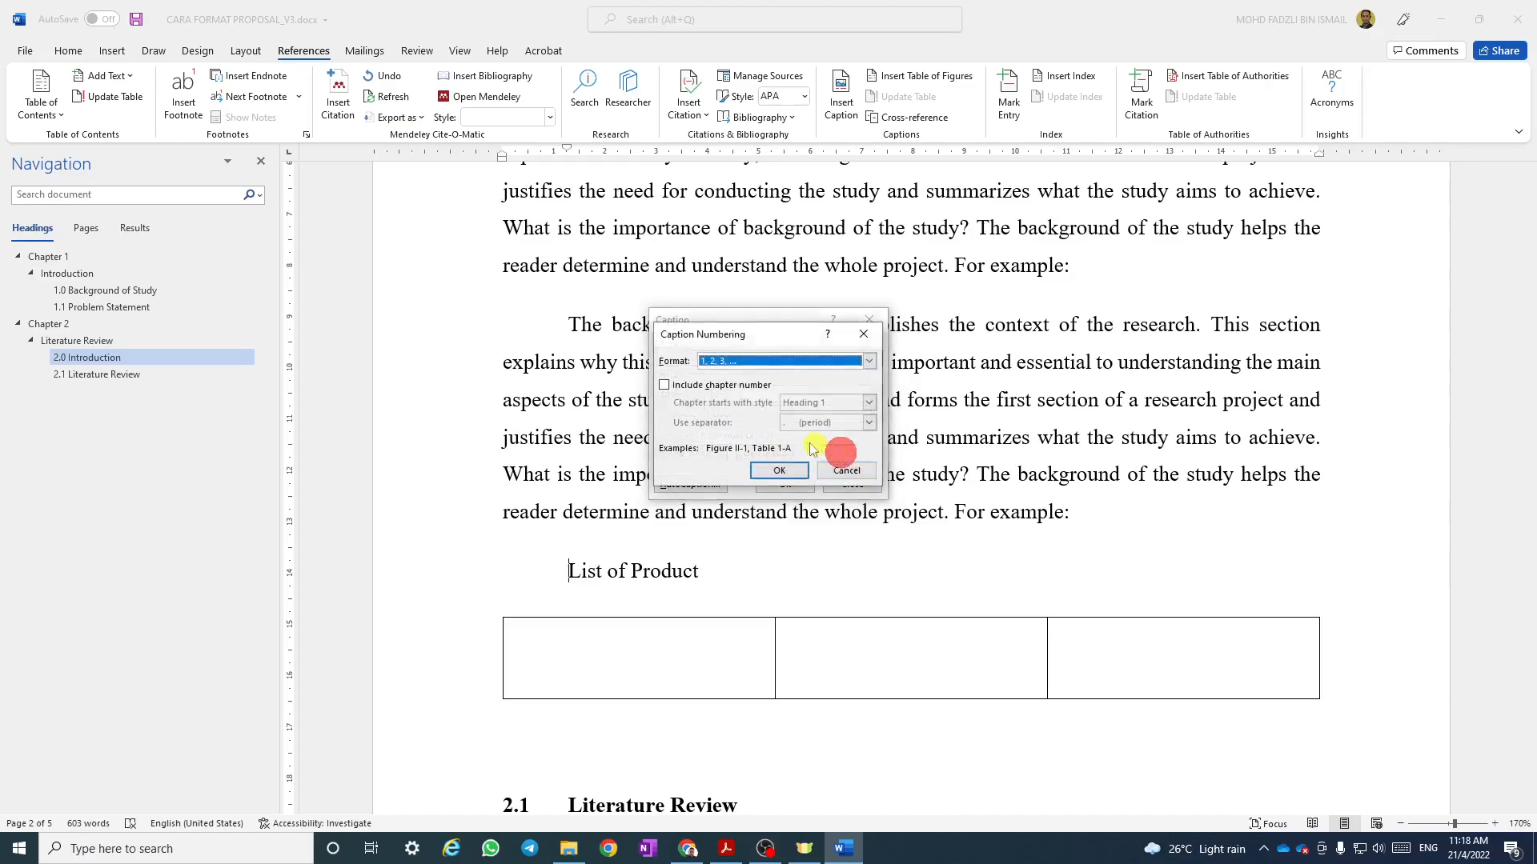
pyautogui.click(664, 386)
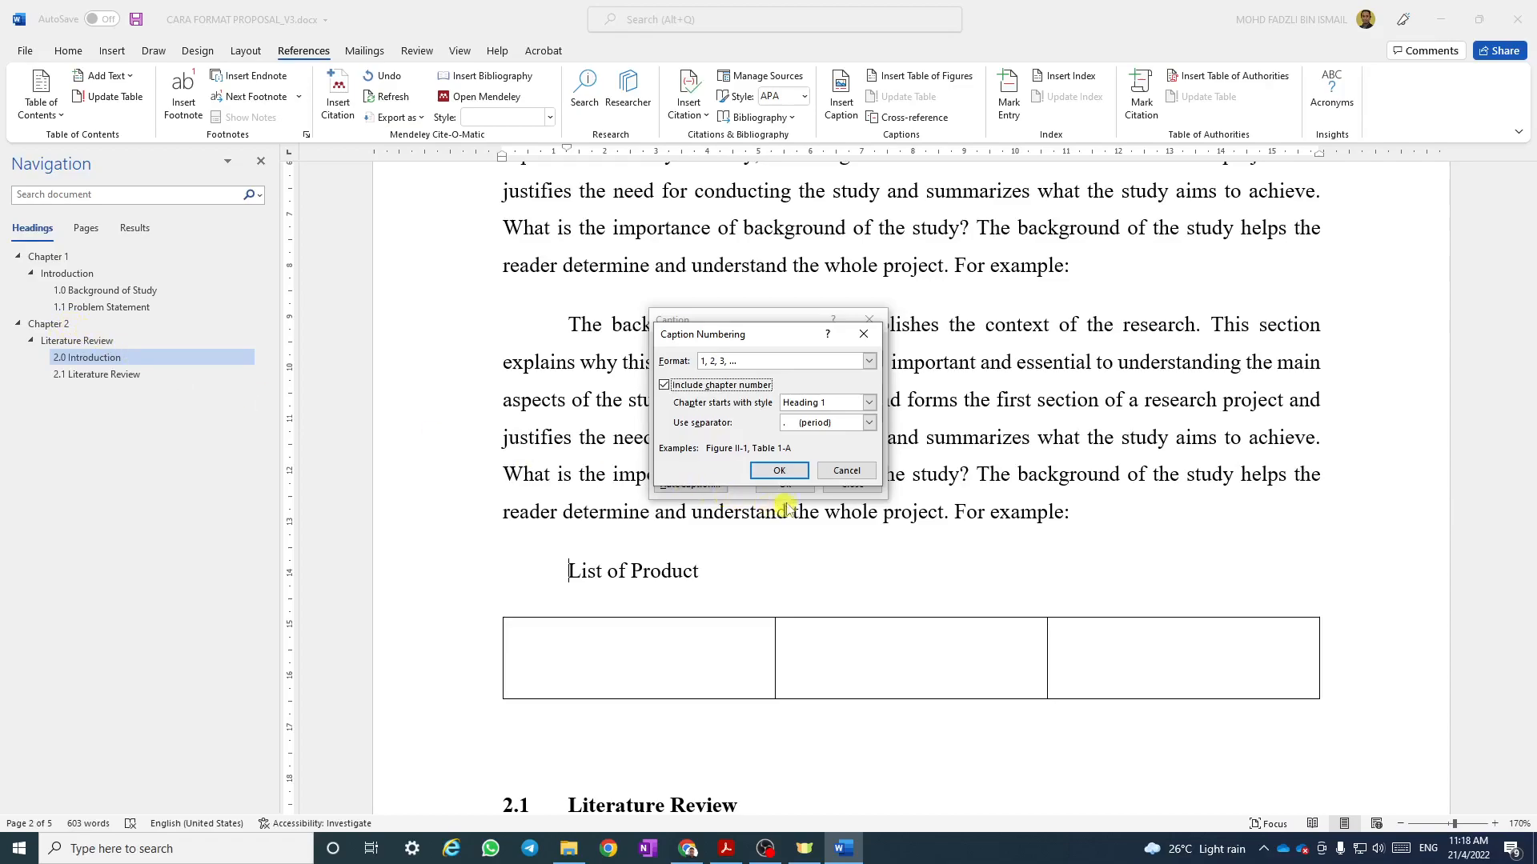
pyautogui.click(800, 425)
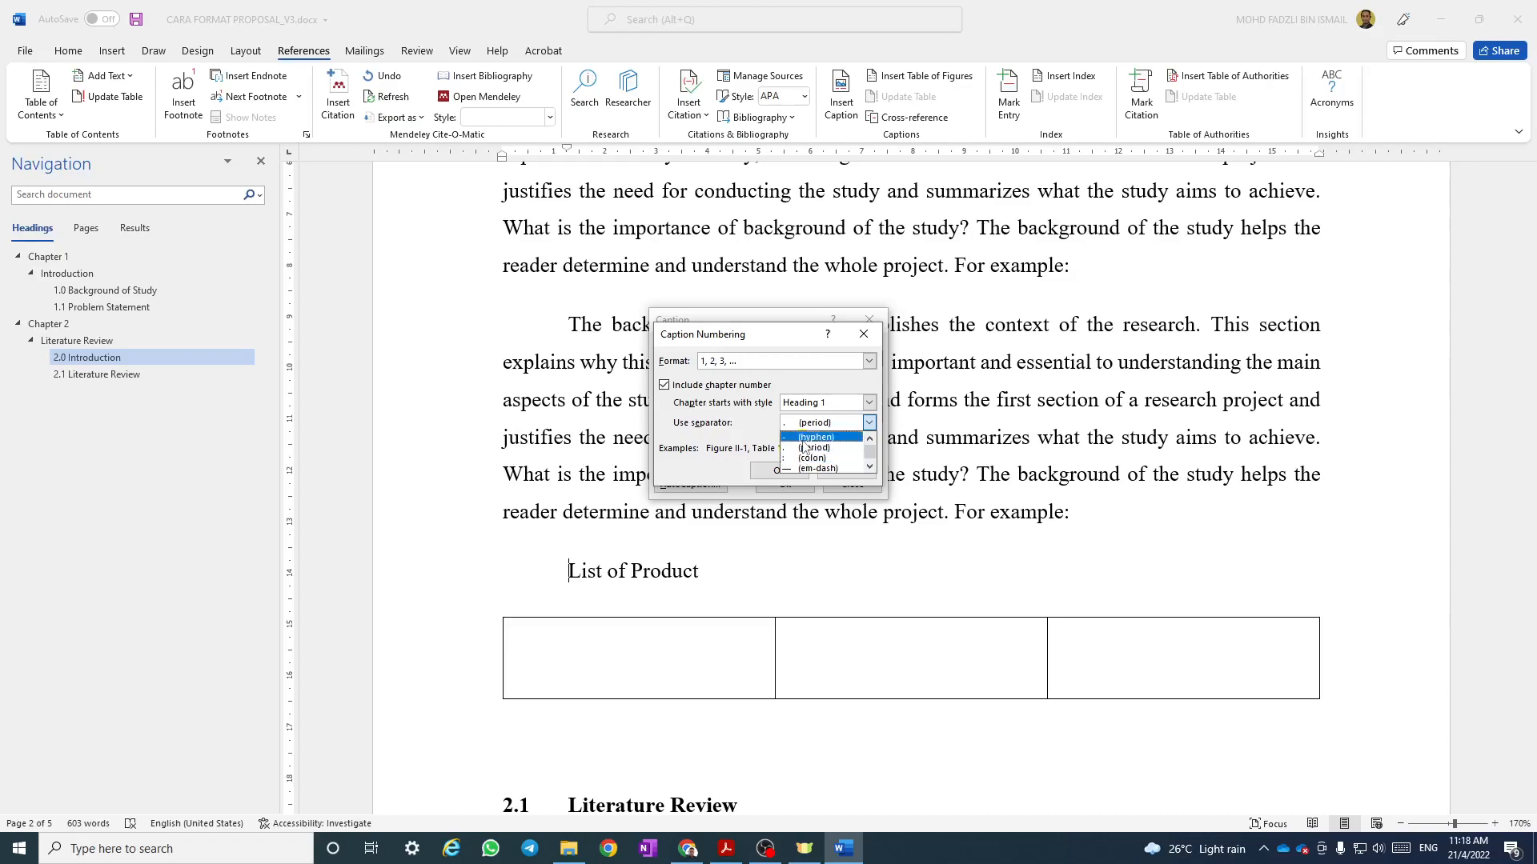
pyautogui.click(797, 451)
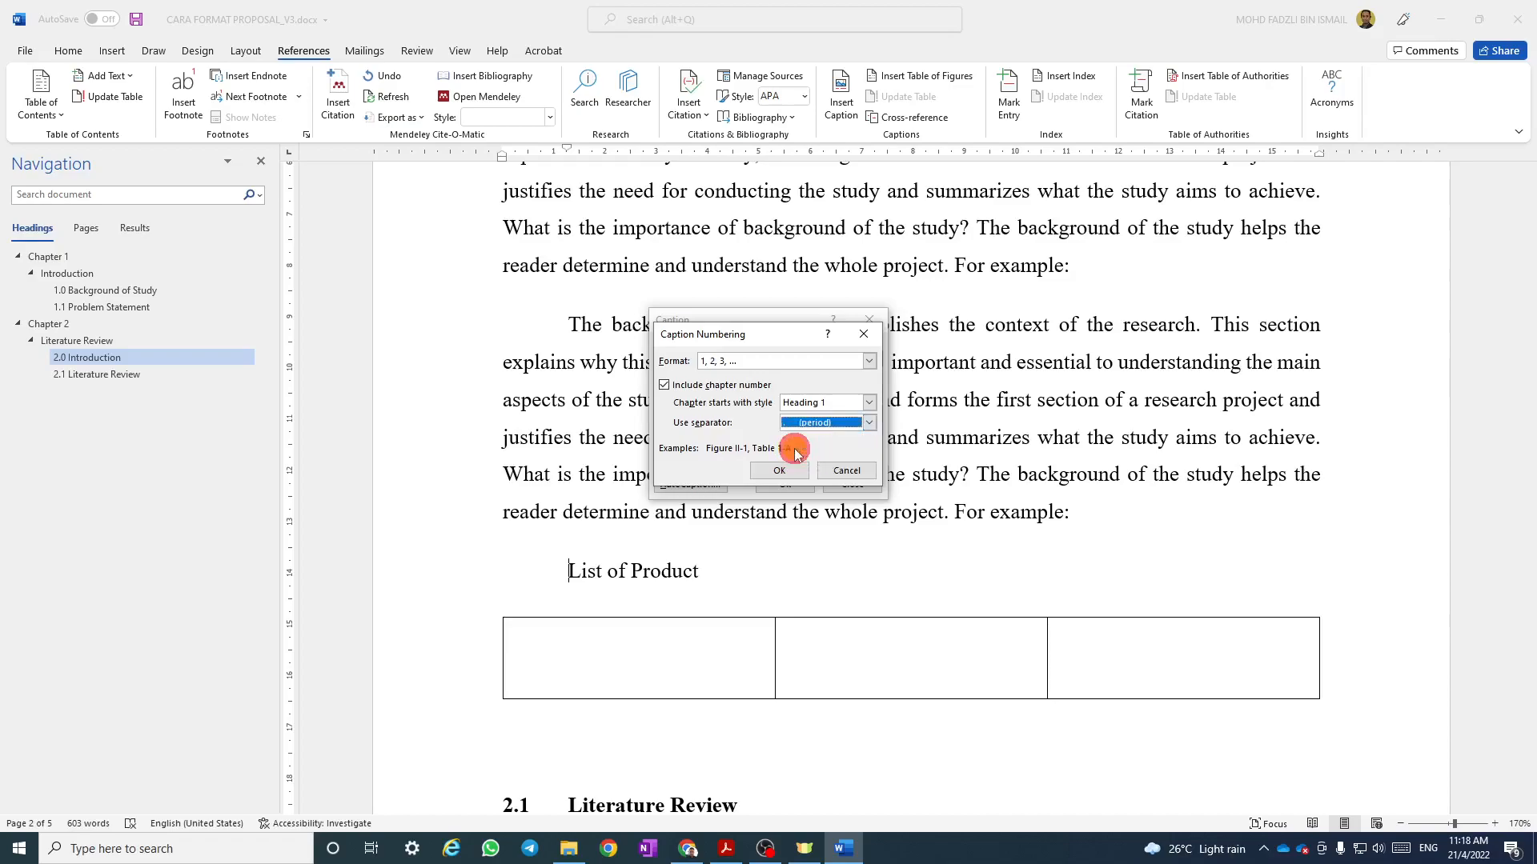
pyautogui.click(782, 470)
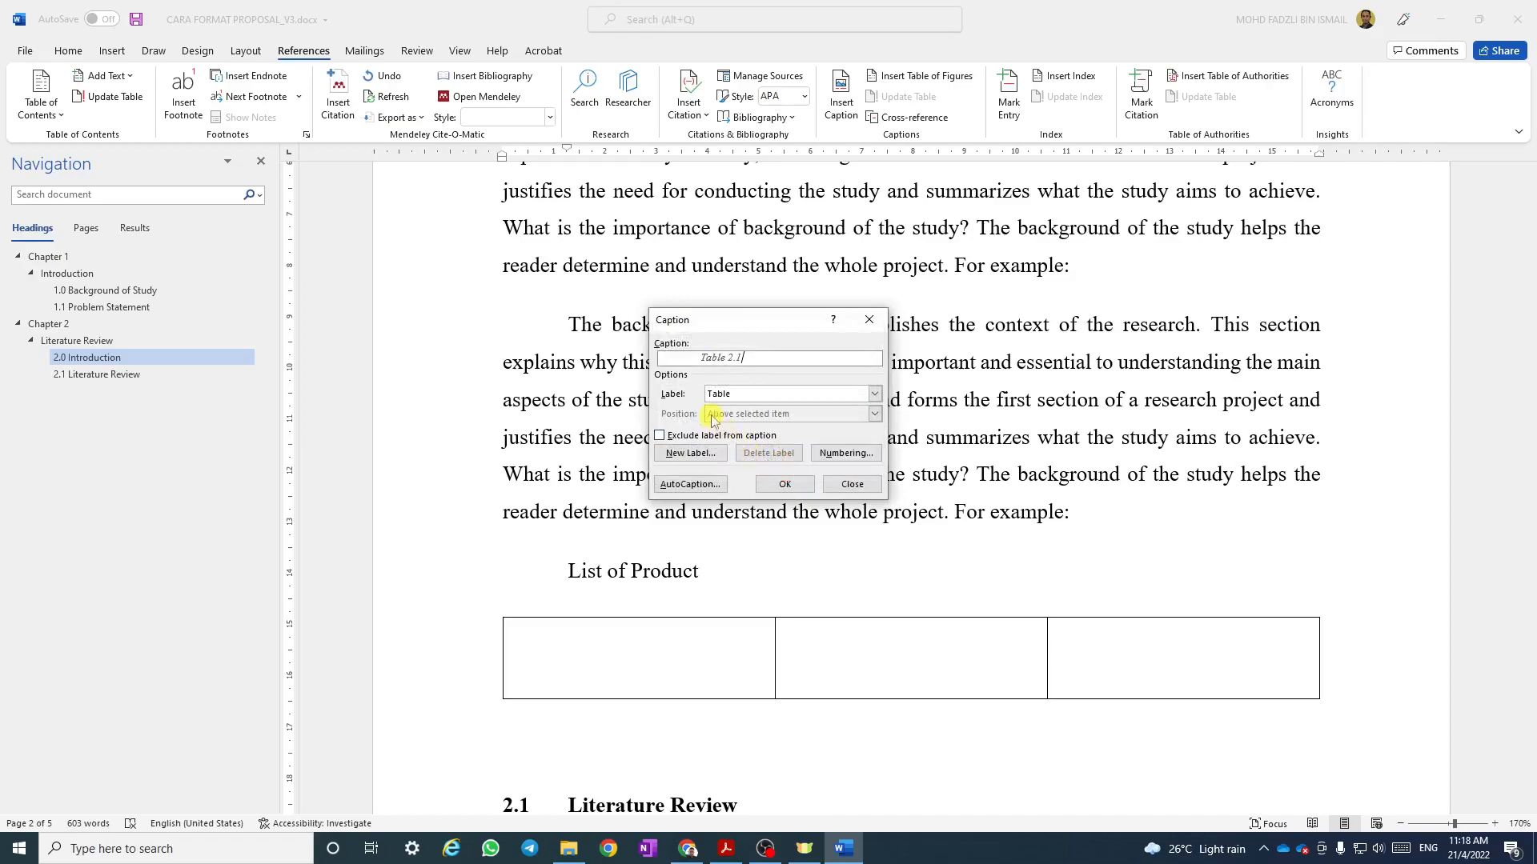
pyautogui.click(784, 485)
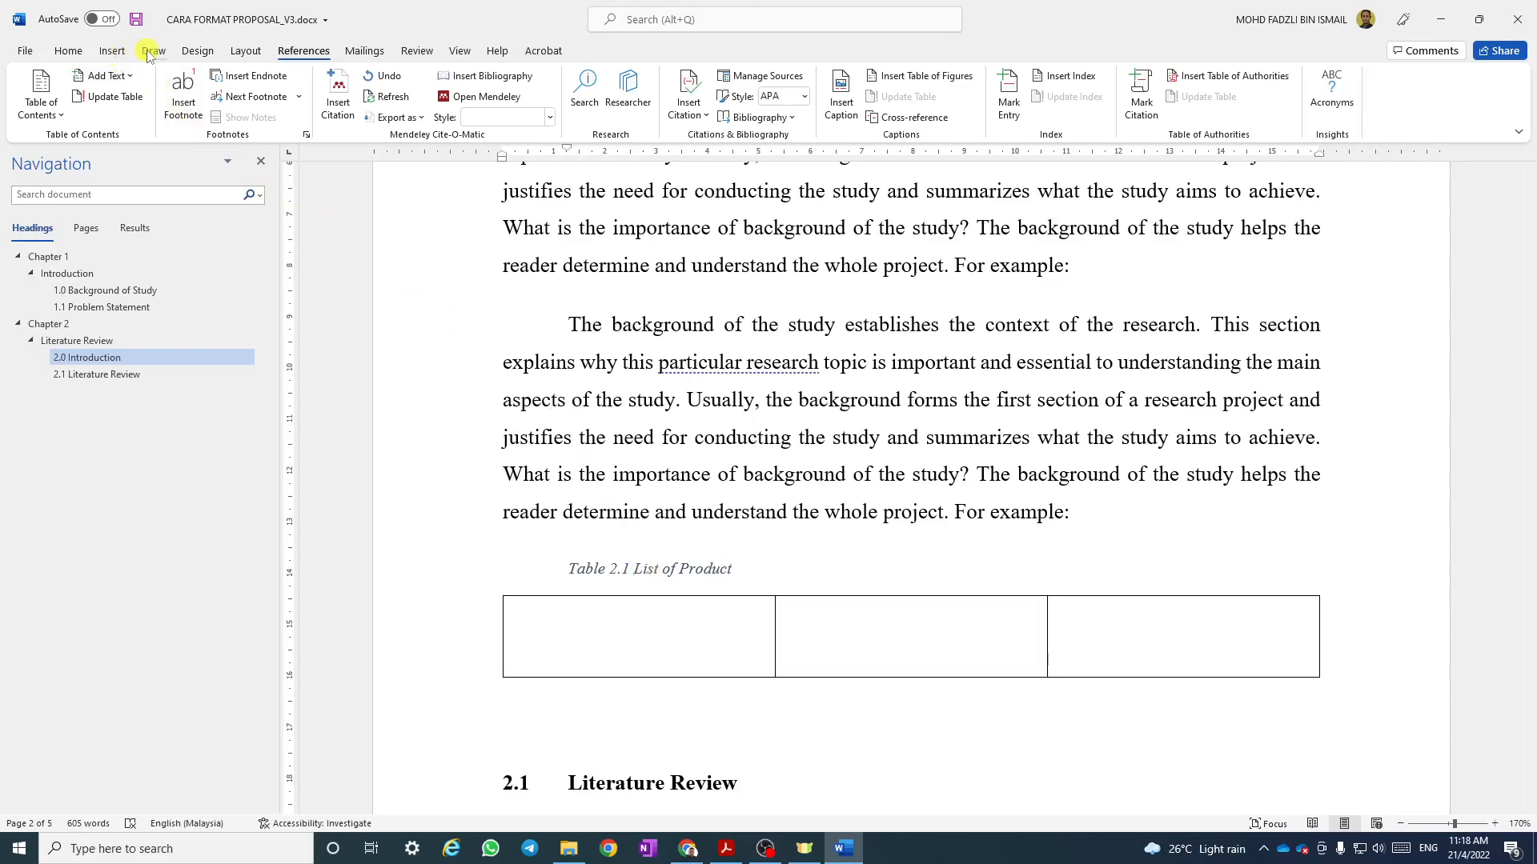
# Start modifying the Caption style and set it to update automatically.
pyautogui.click(69, 52)
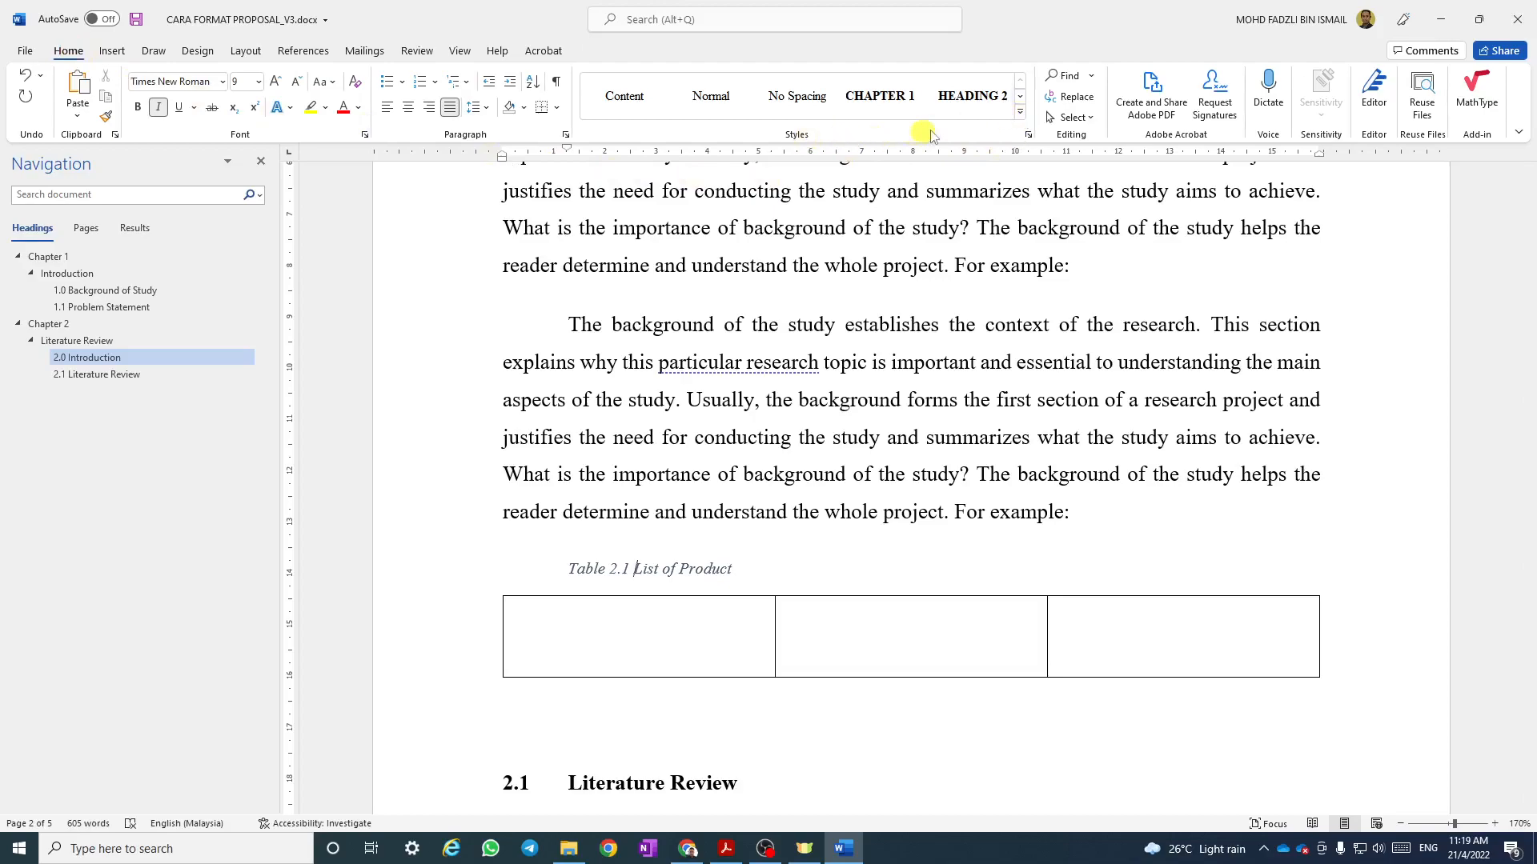
pyautogui.click(1019, 112)
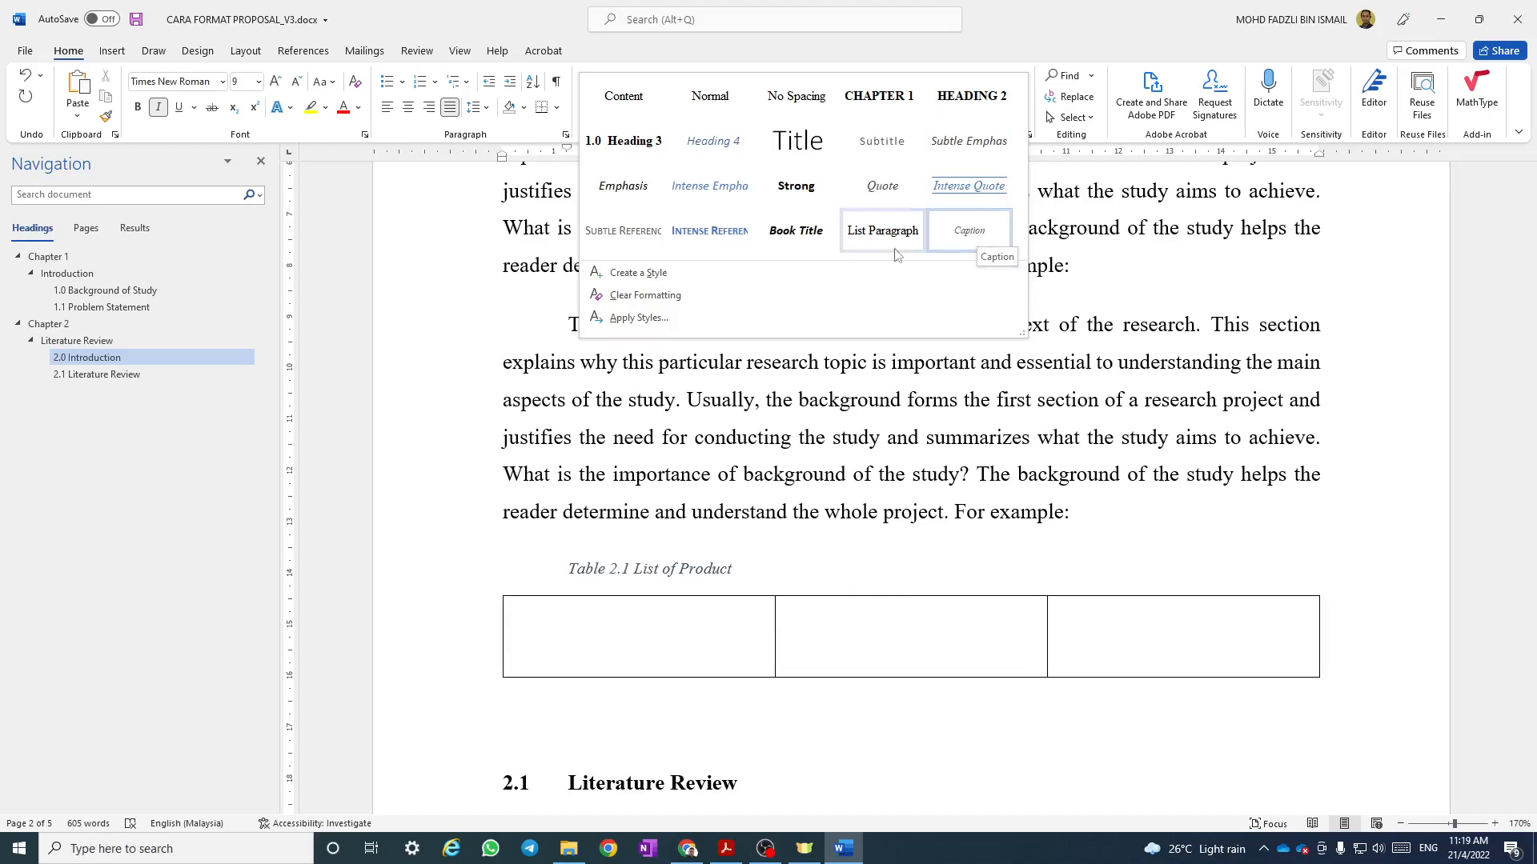
pyautogui.click(966, 232)
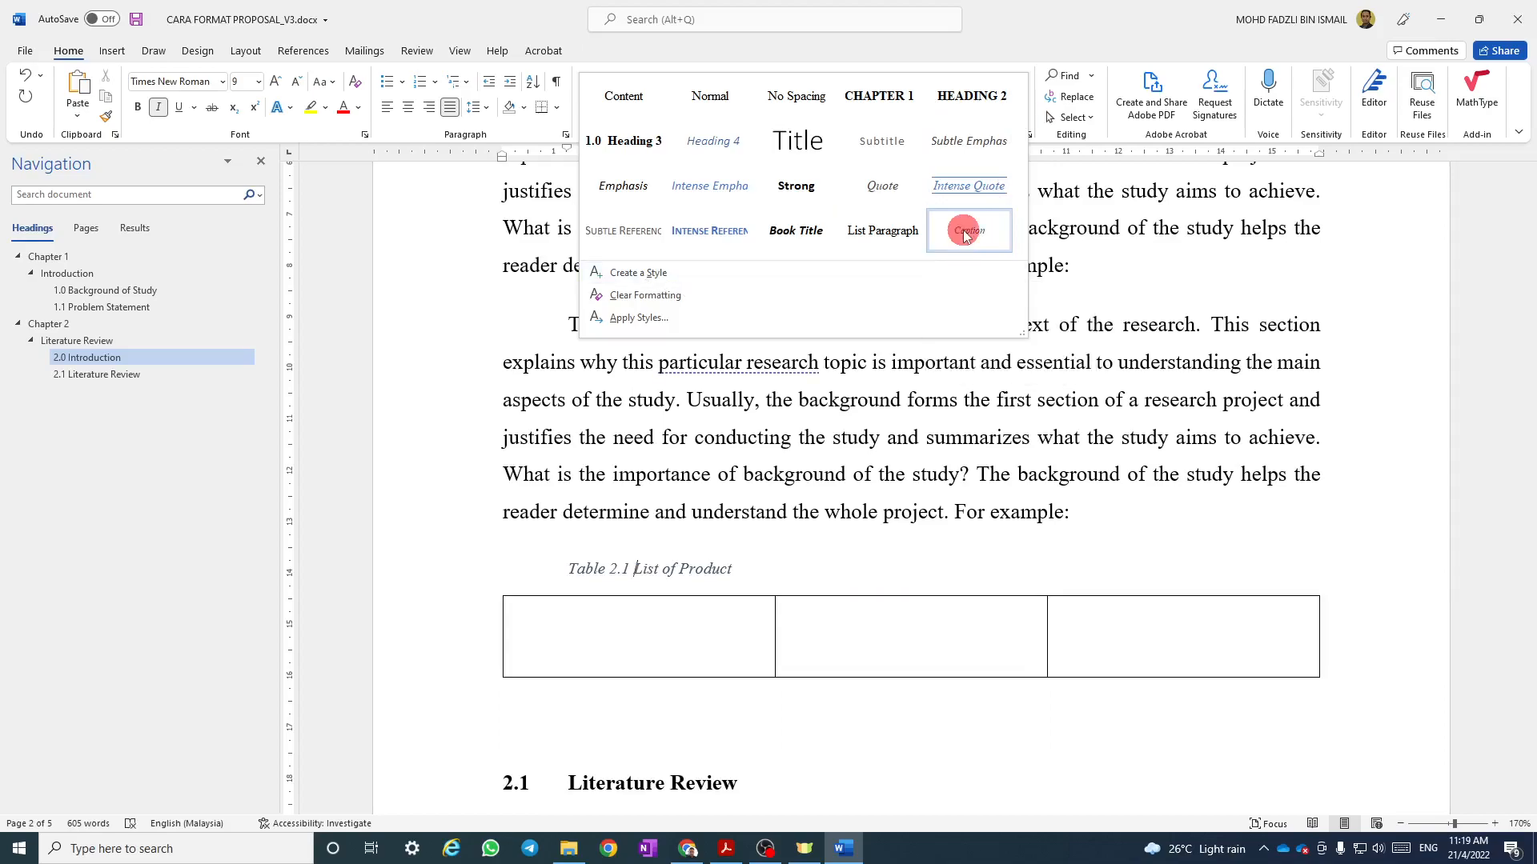
pyautogui.rightClick(966, 232)
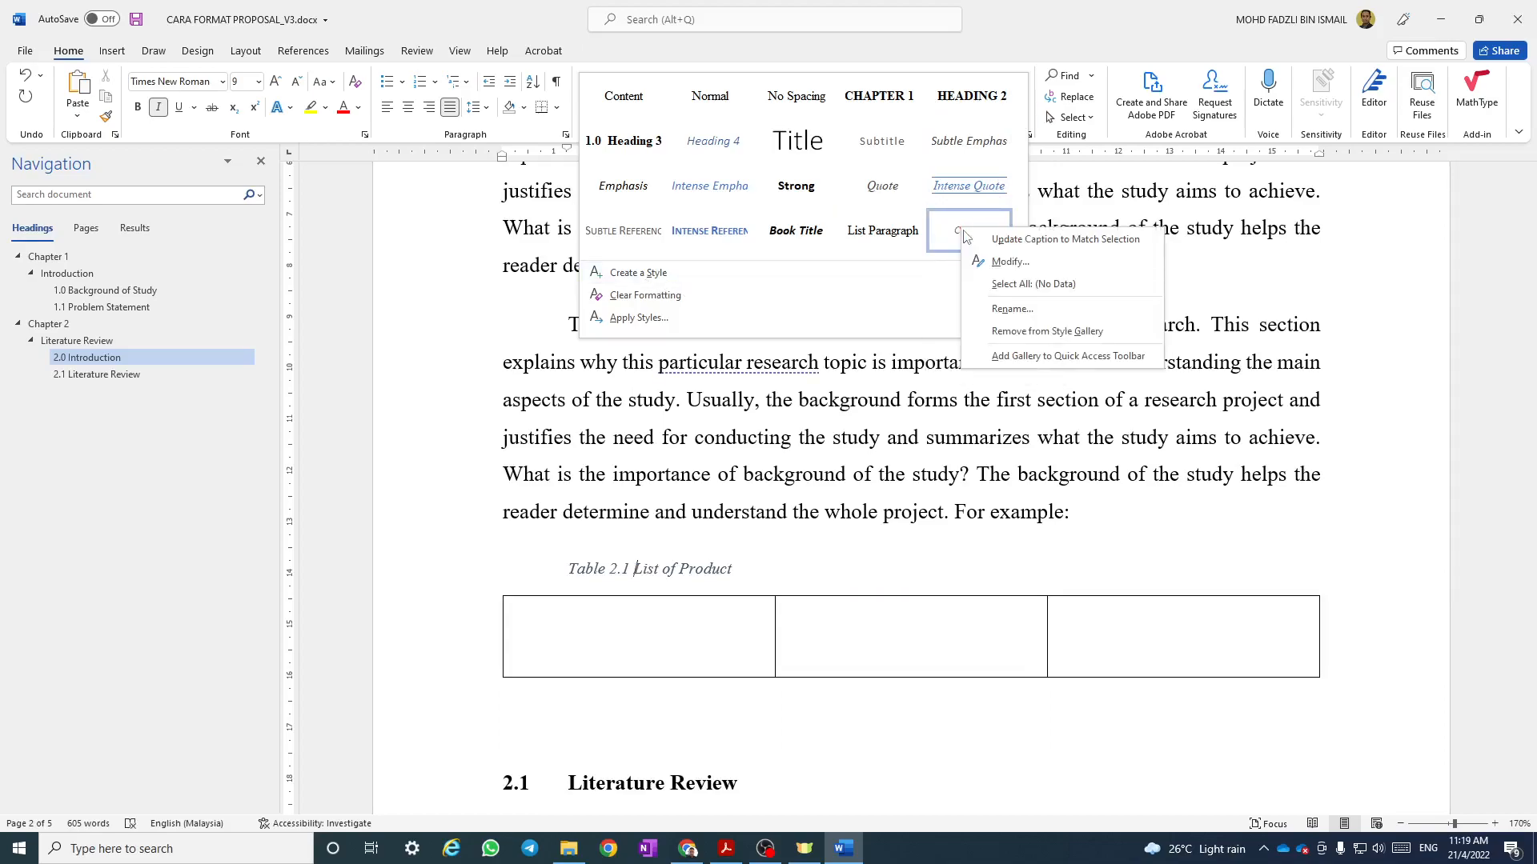
pyautogui.click(993, 264)
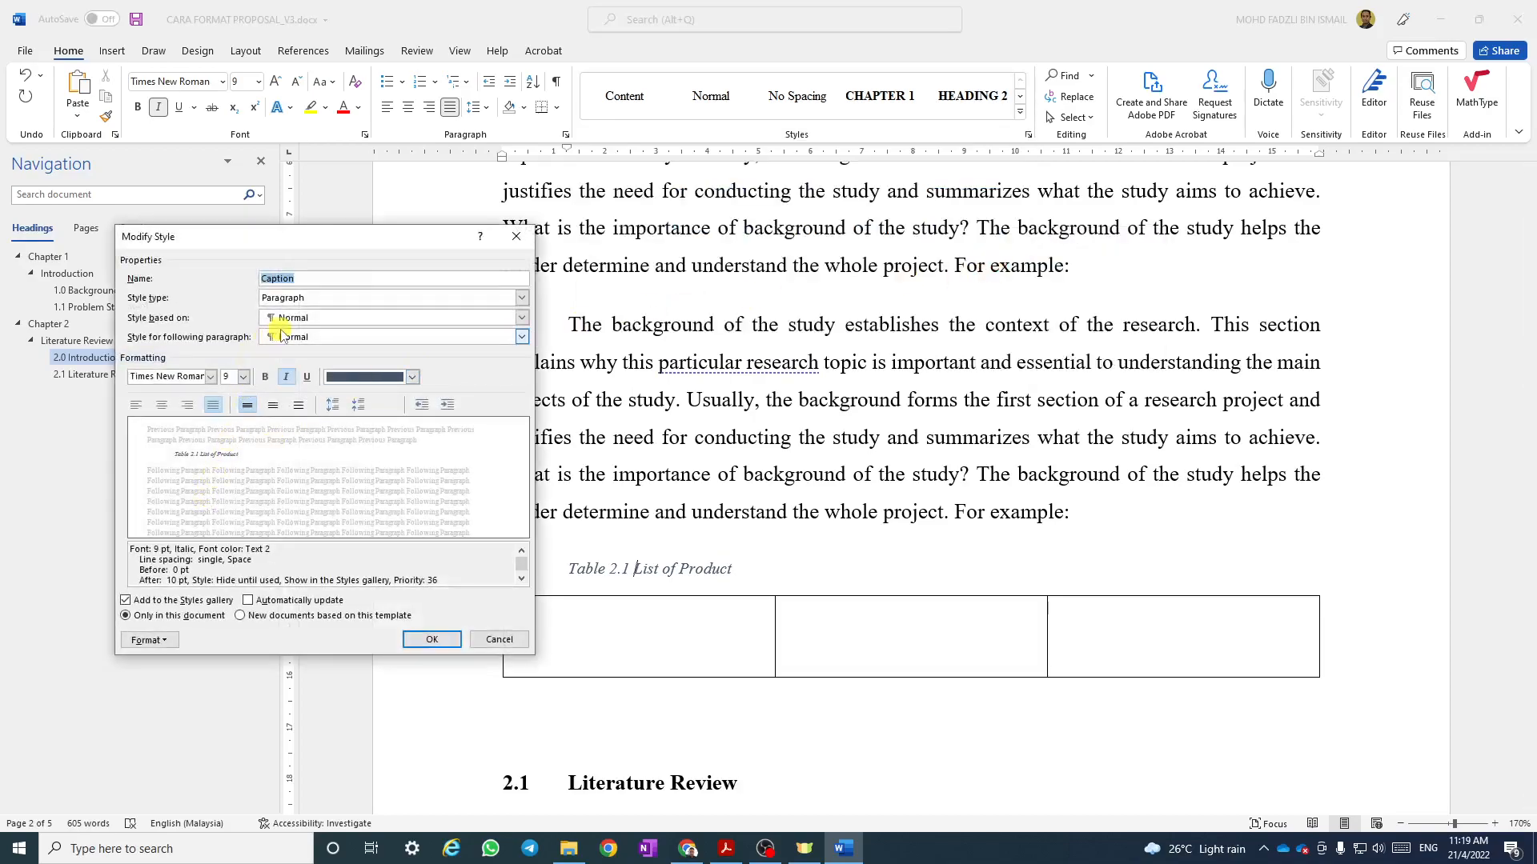
pyautogui.click(247, 602)
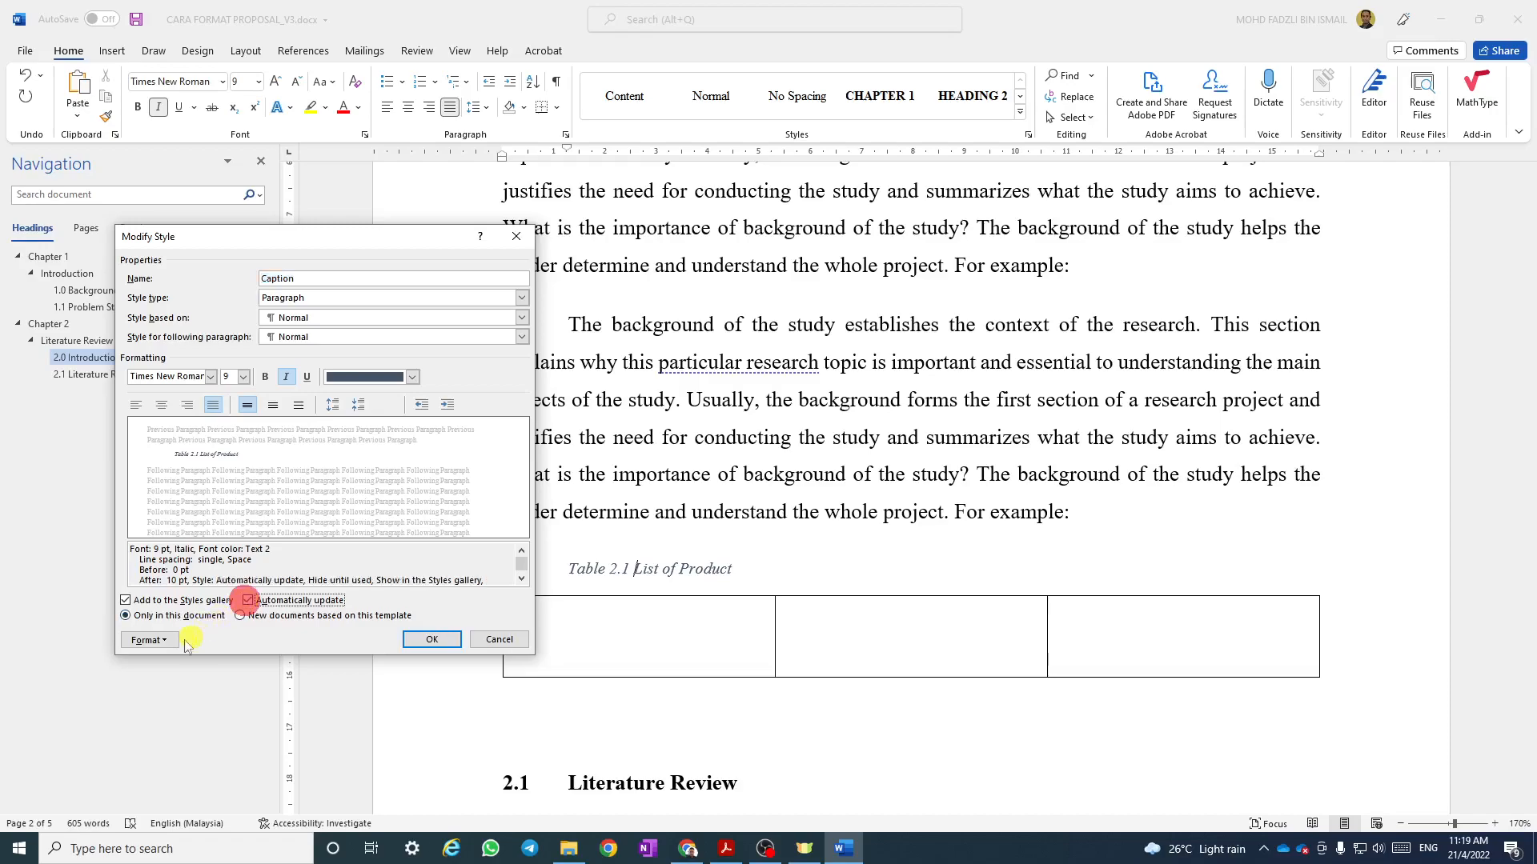
# Set the Caption style's font to Times New Roman, Regular, size 12, in black.
pyautogui.click(150, 641)
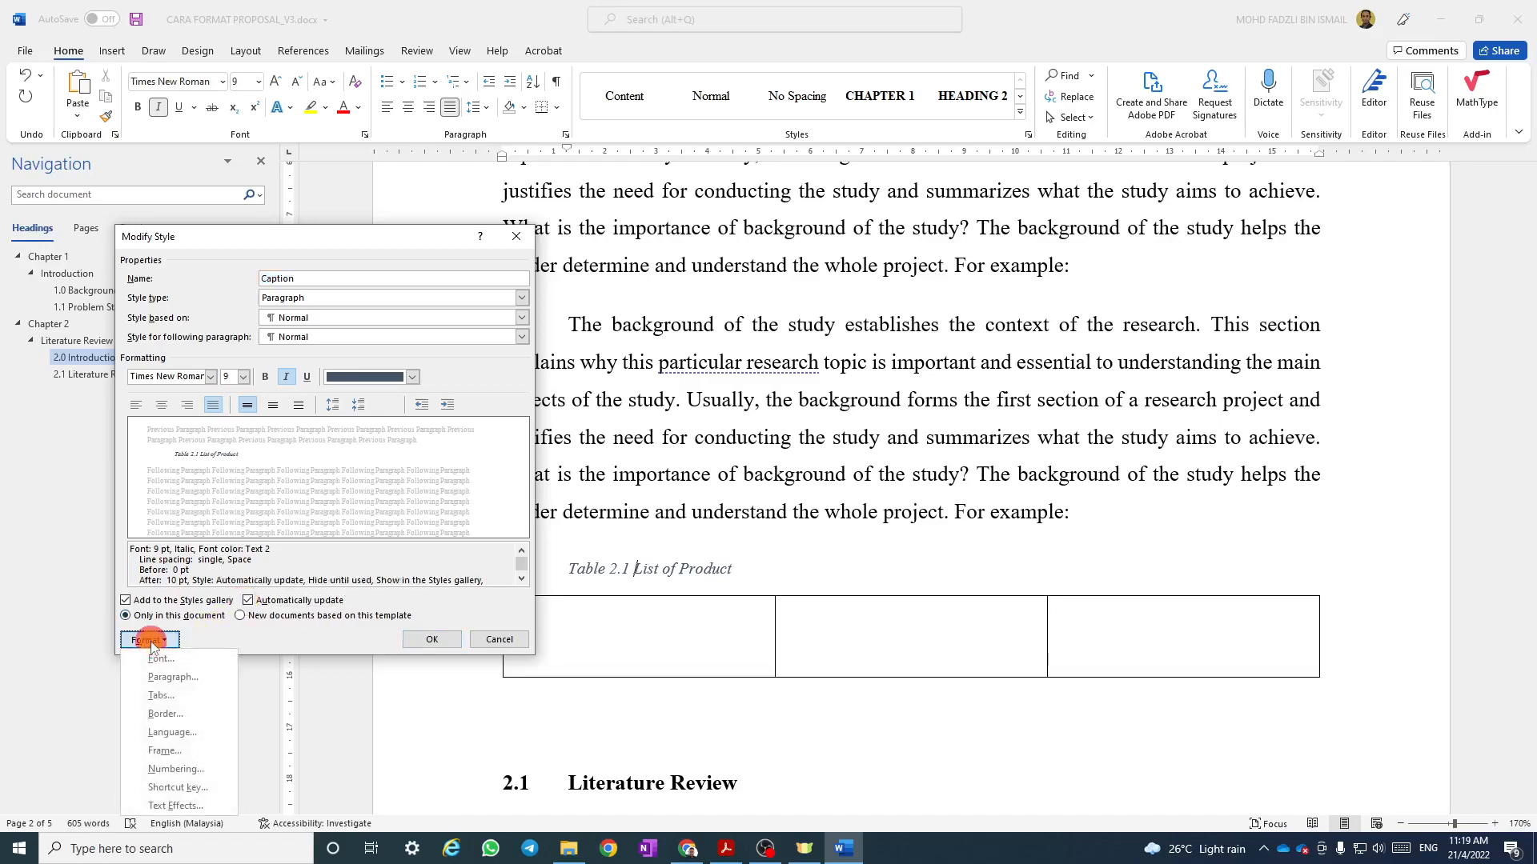
pyautogui.click(162, 659)
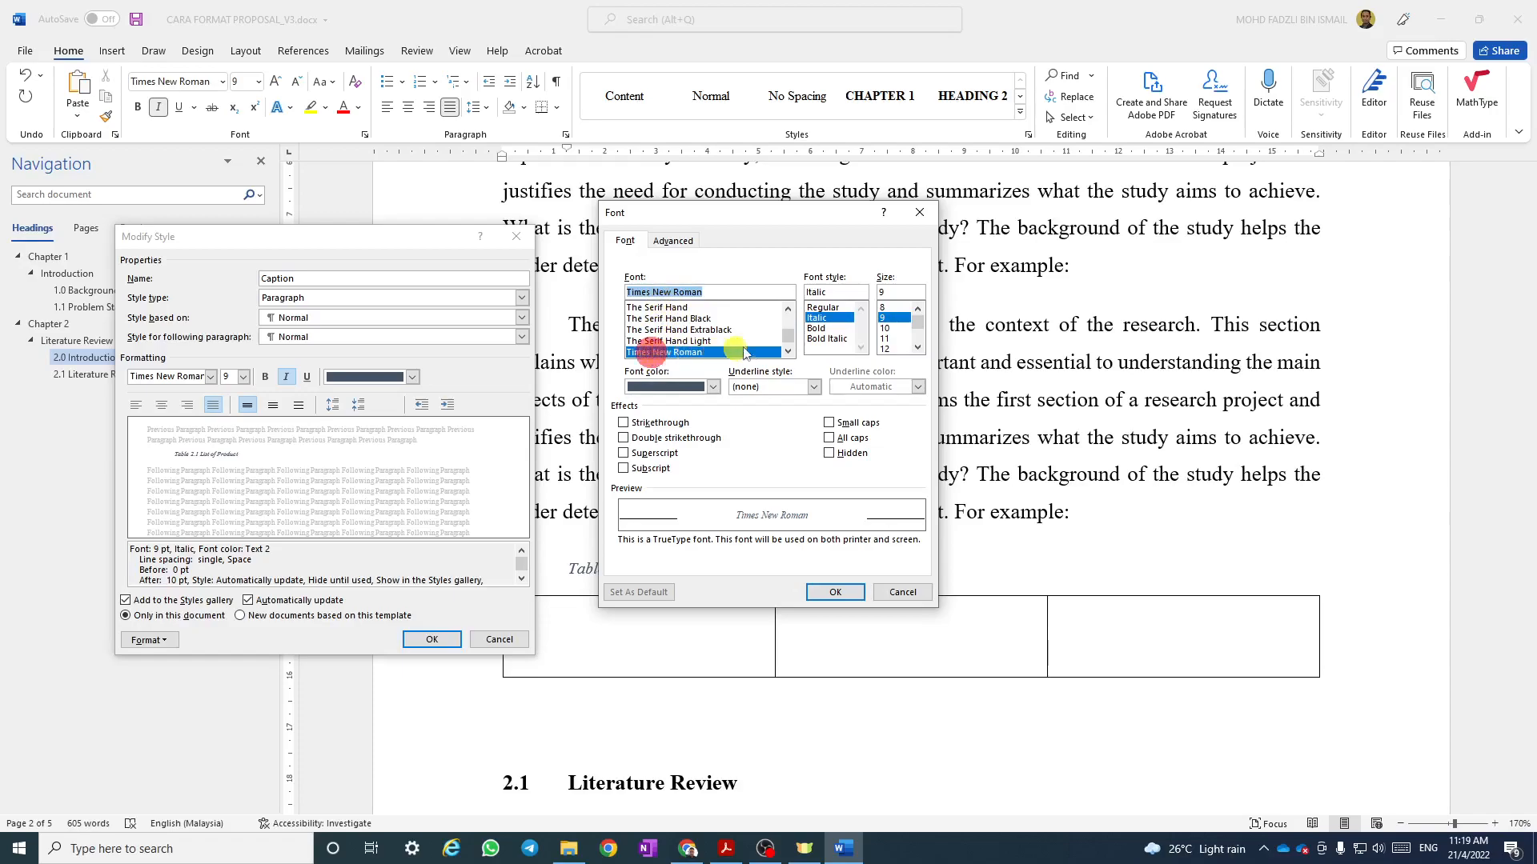
pyautogui.click(823, 308)
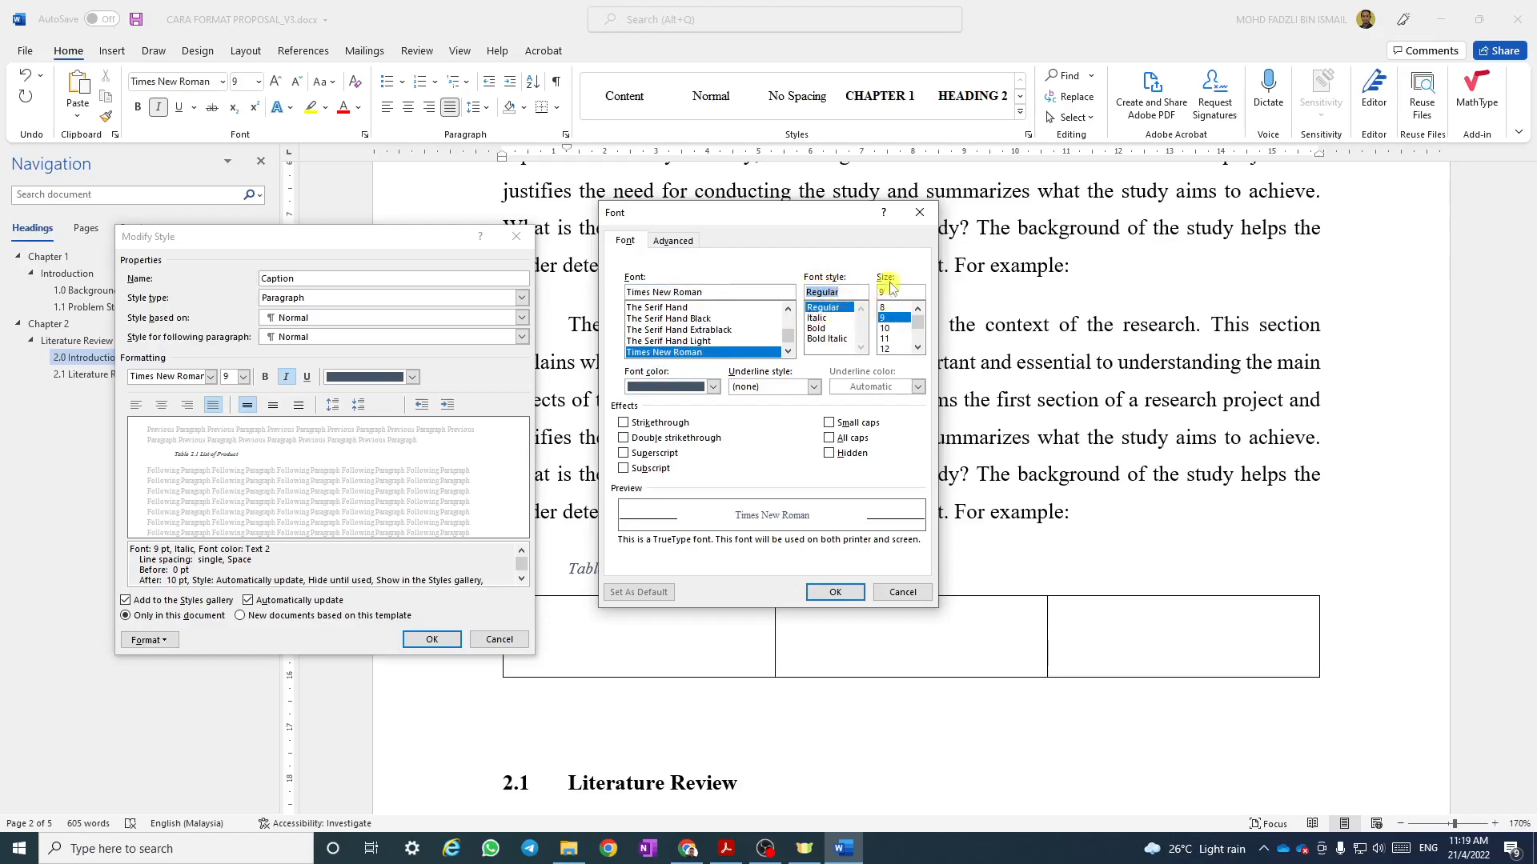
pyautogui.click(886, 349)
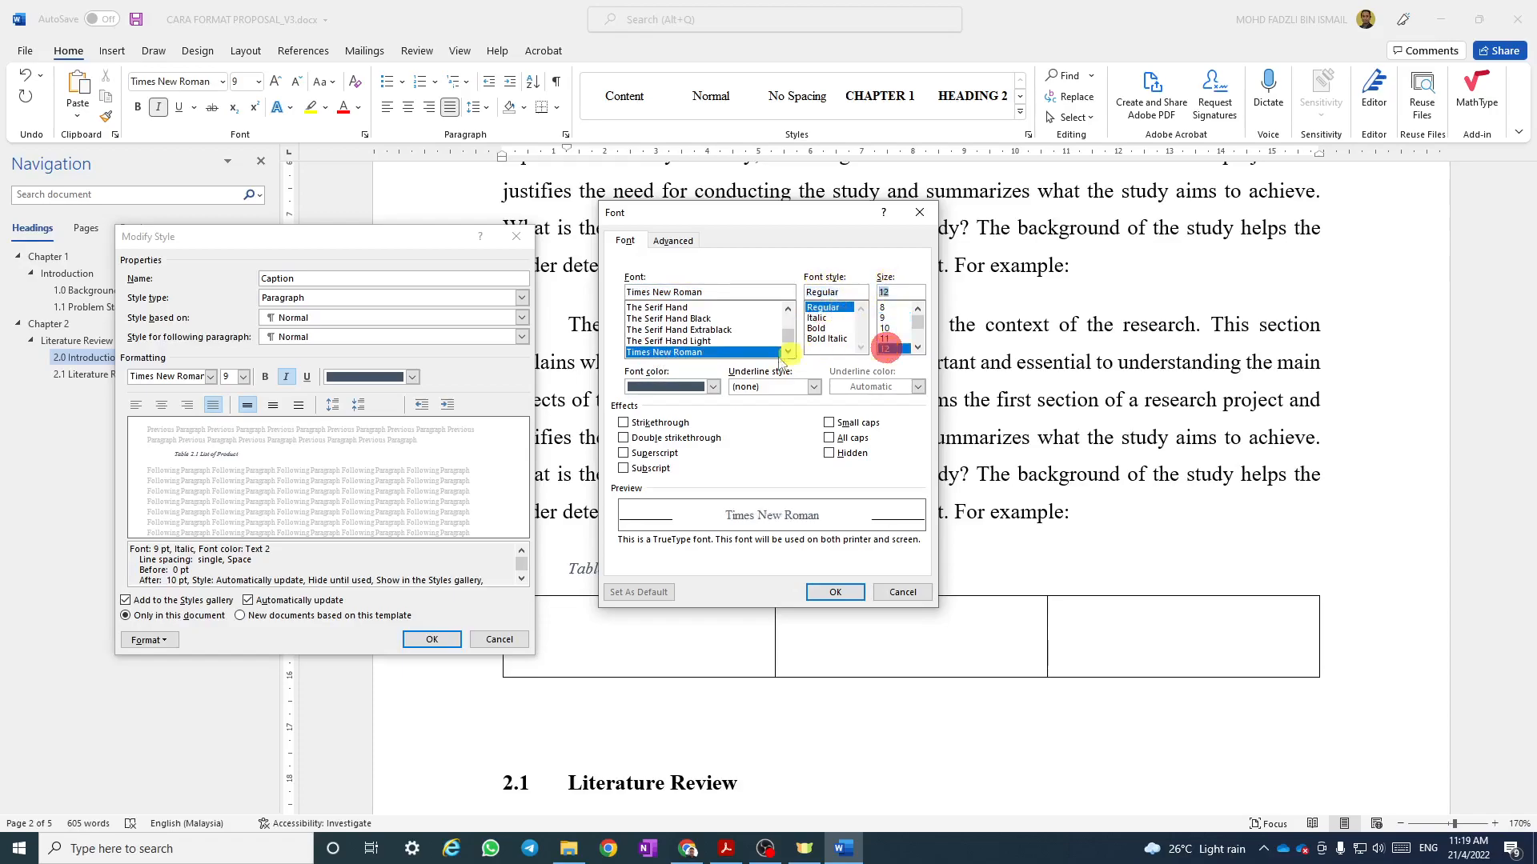
pyautogui.click(668, 387)
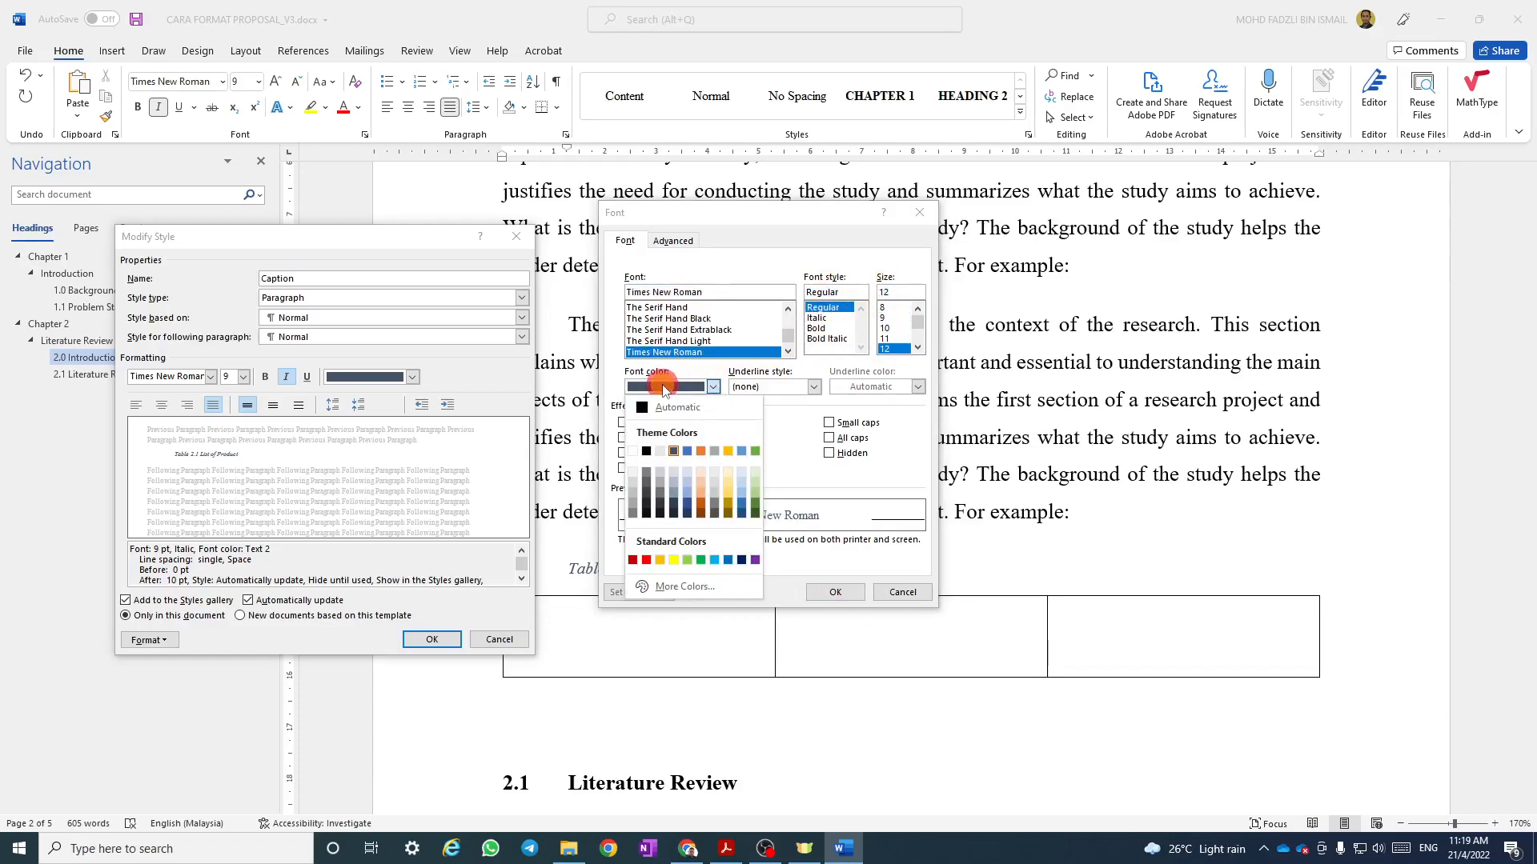
pyautogui.click(646, 451)
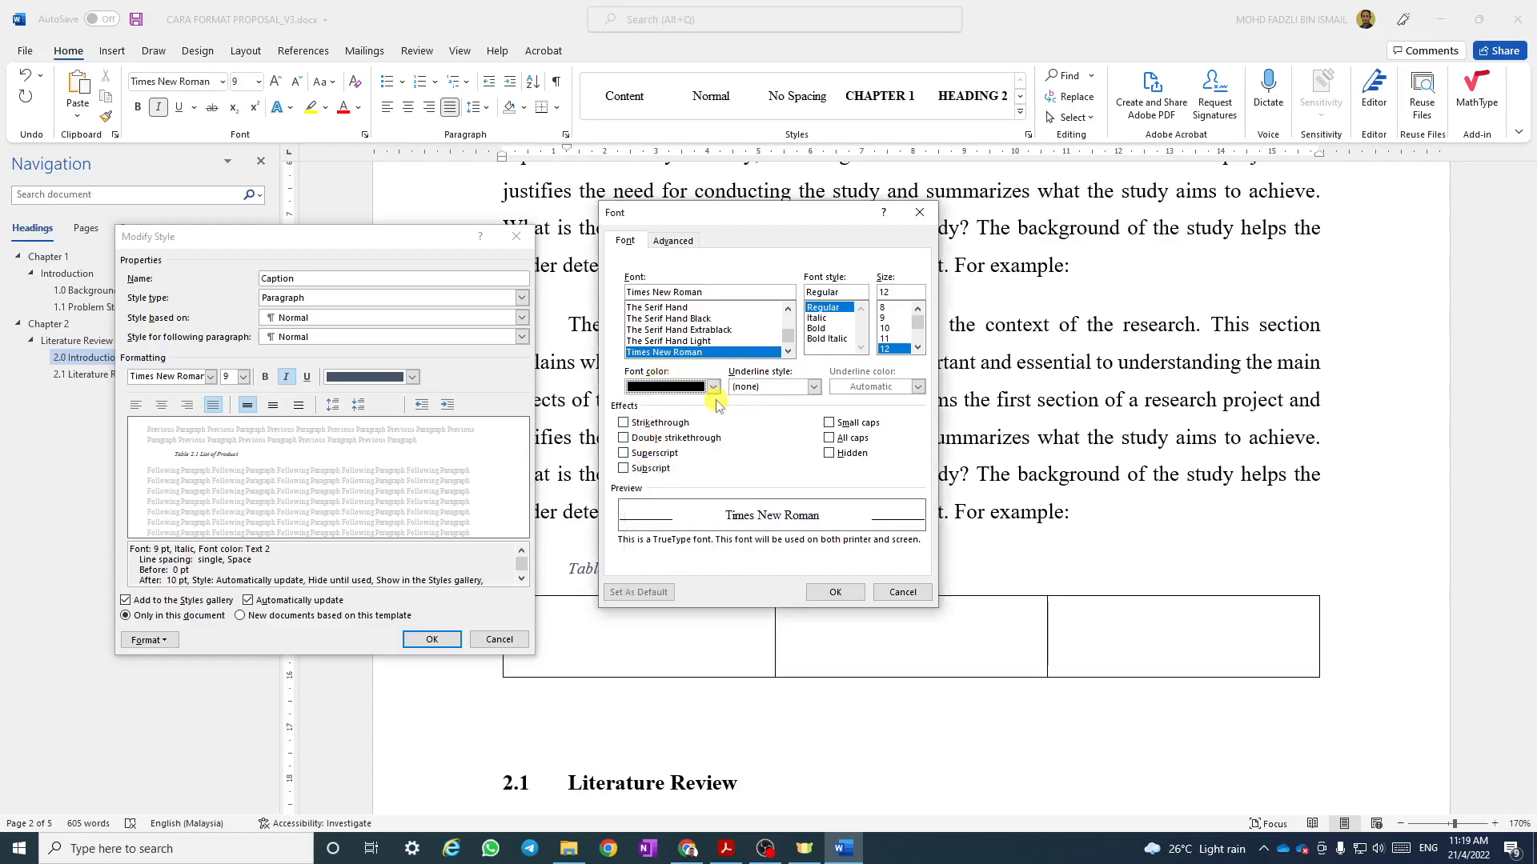
pyautogui.click(833, 591)
# Give the Caption style centered alignment, no special indent and 0 pt spacing after, and apply the style changes.
pyautogui.click(177, 640)
pyautogui.click(182, 681)
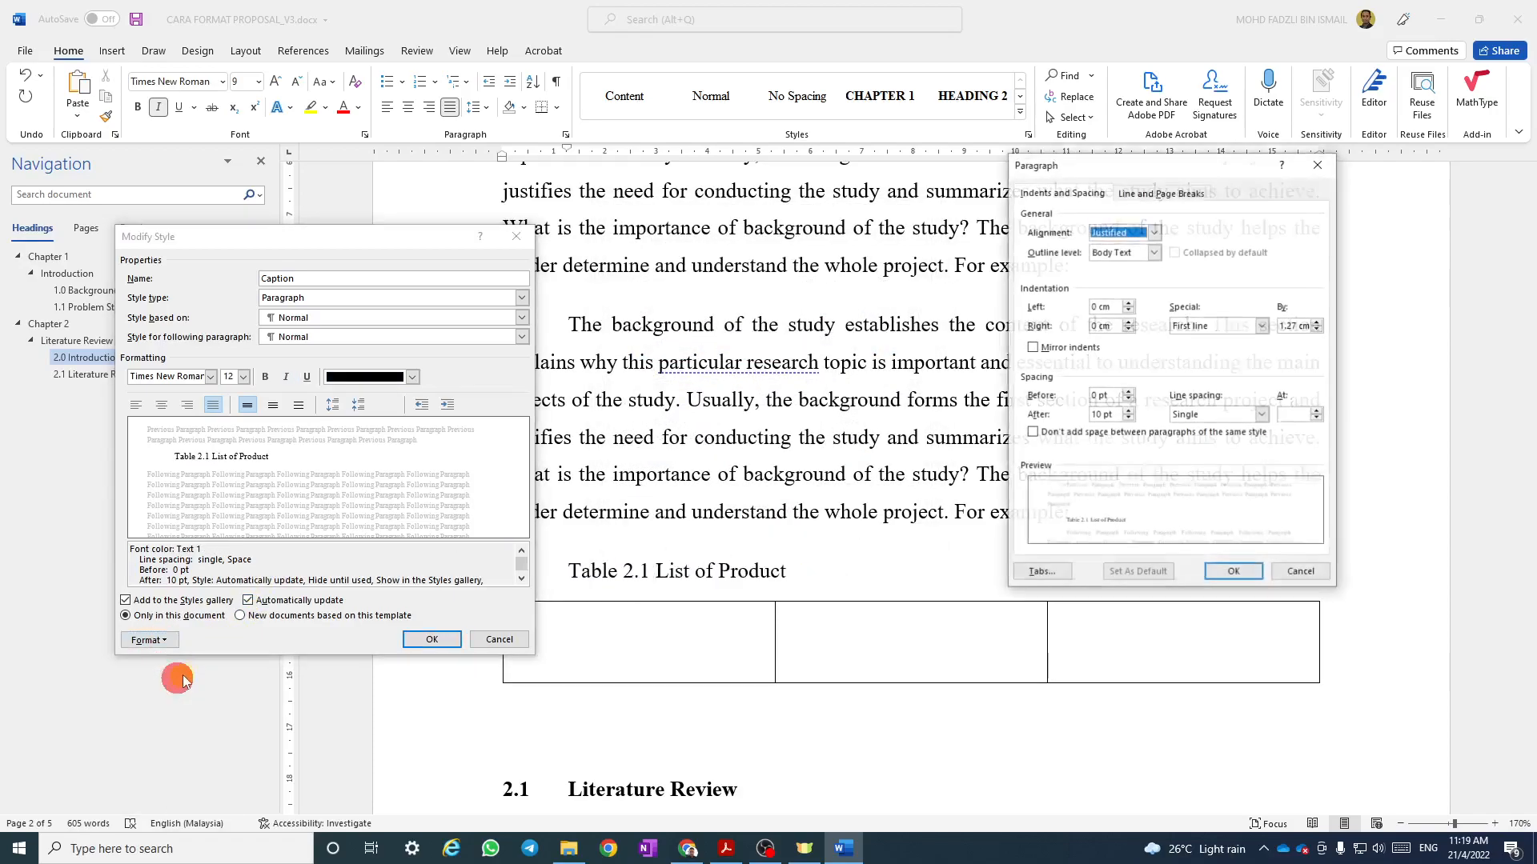
pyautogui.click(1153, 233)
pyautogui.click(1122, 257)
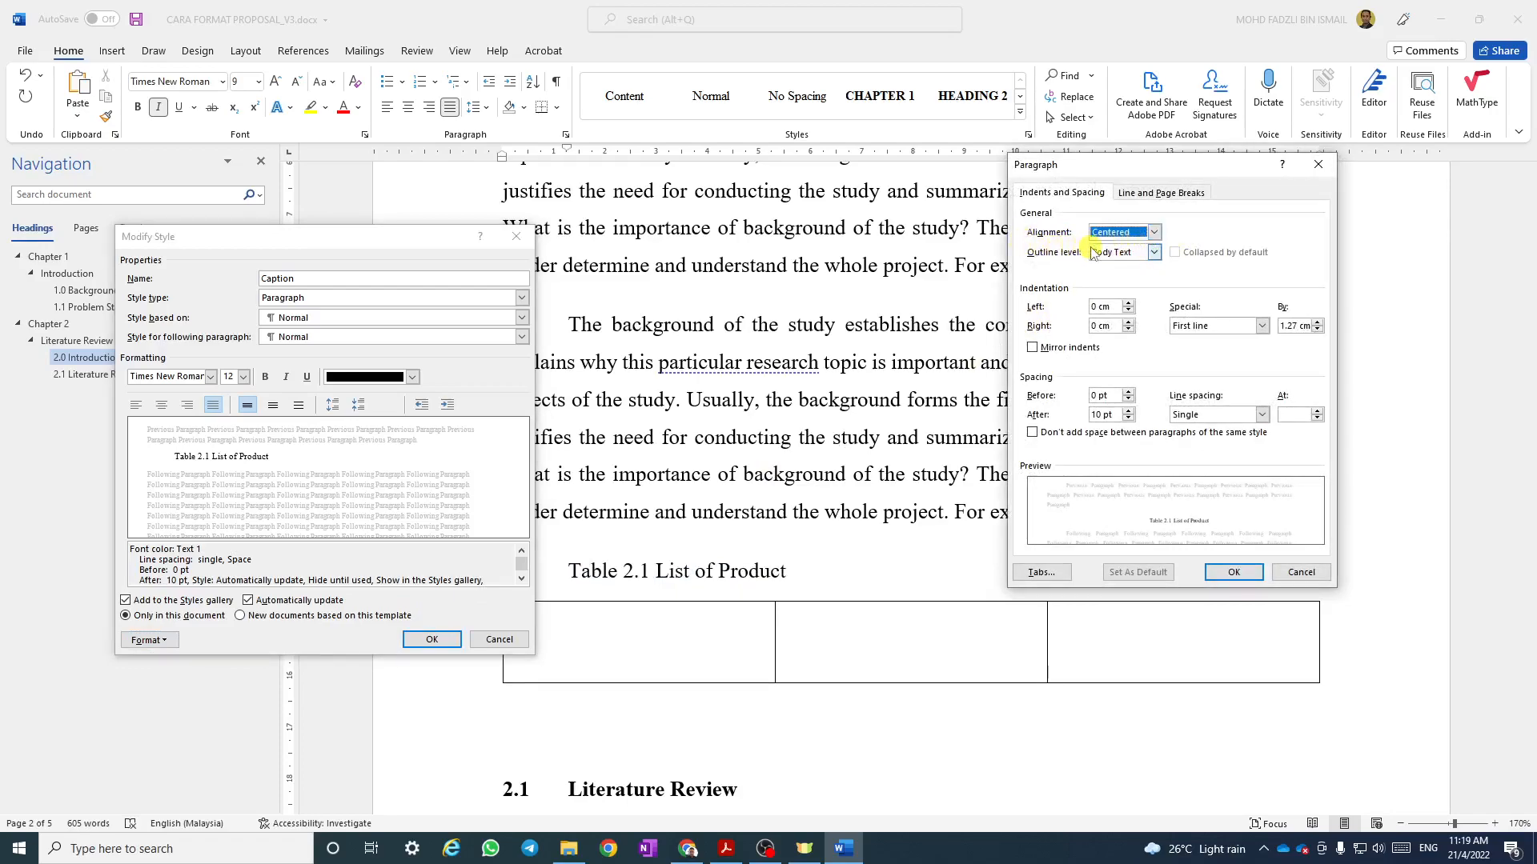
pyautogui.click(1261, 327)
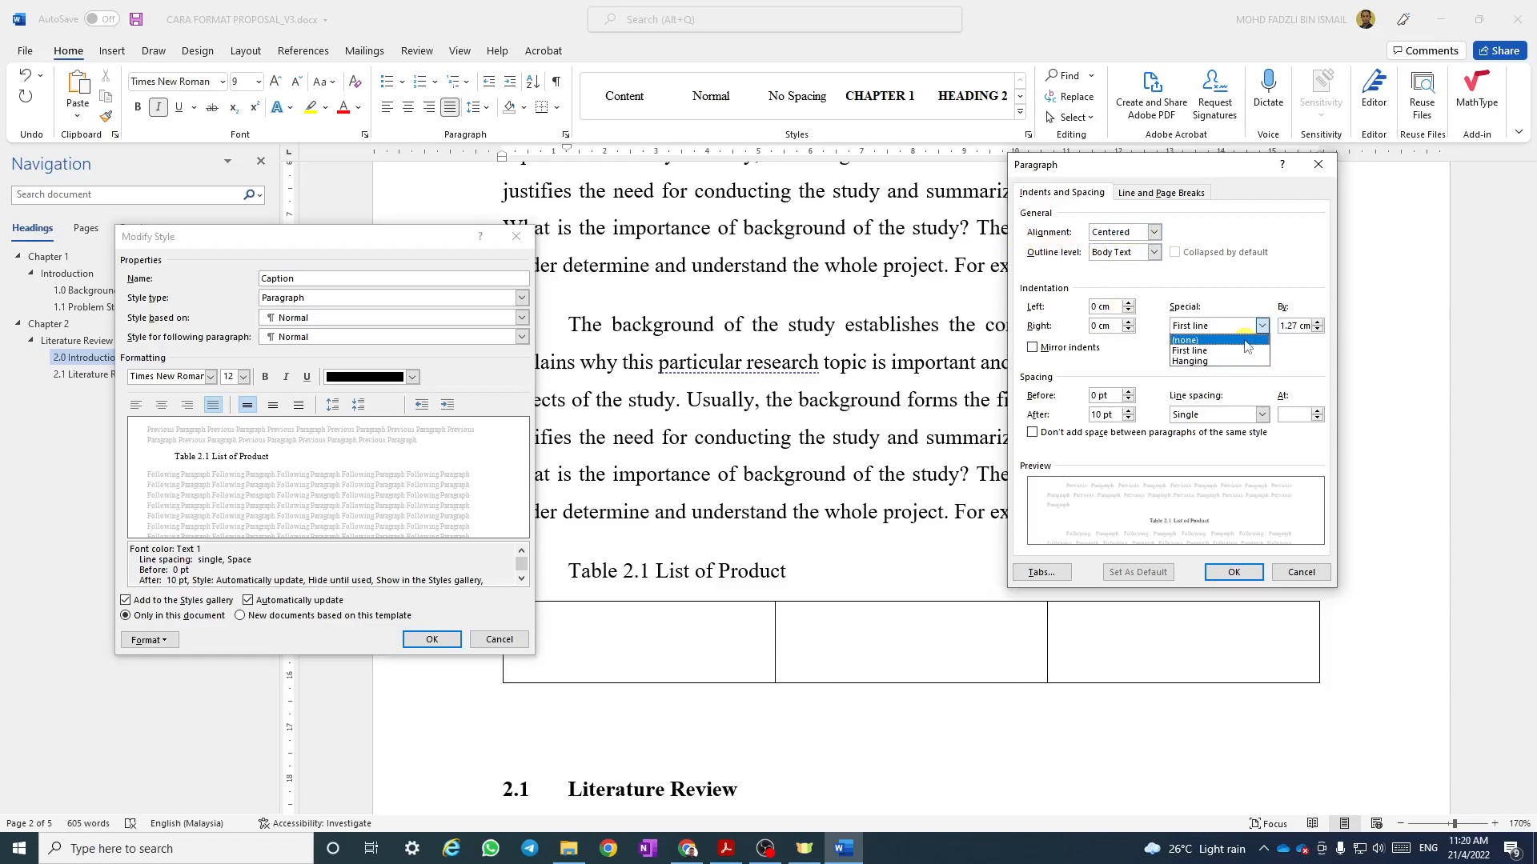
pyautogui.click(1244, 341)
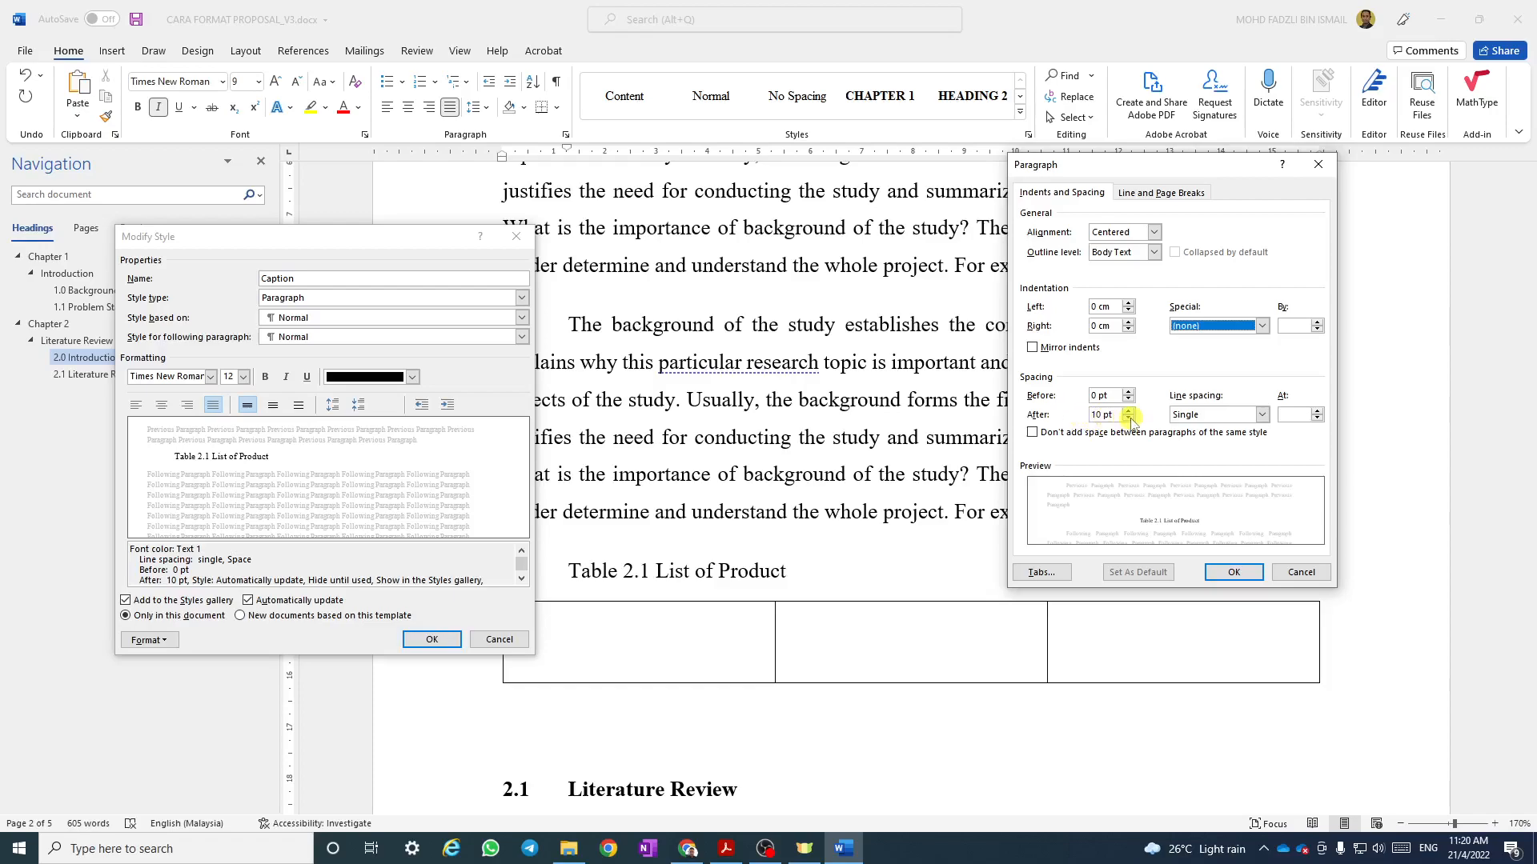
pyautogui.click(1128, 418)
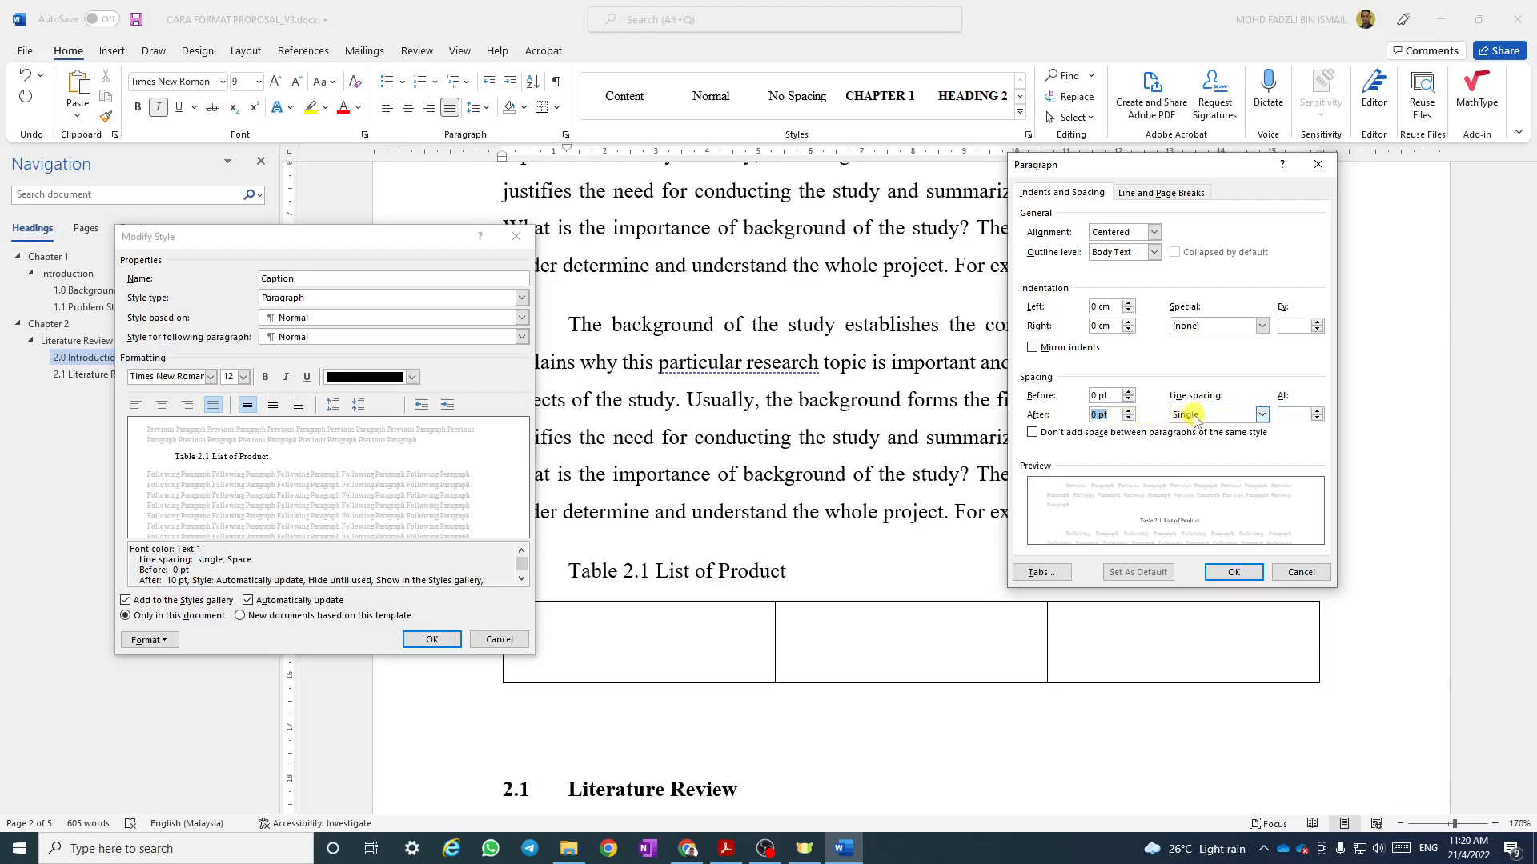
pyautogui.click(1233, 574)
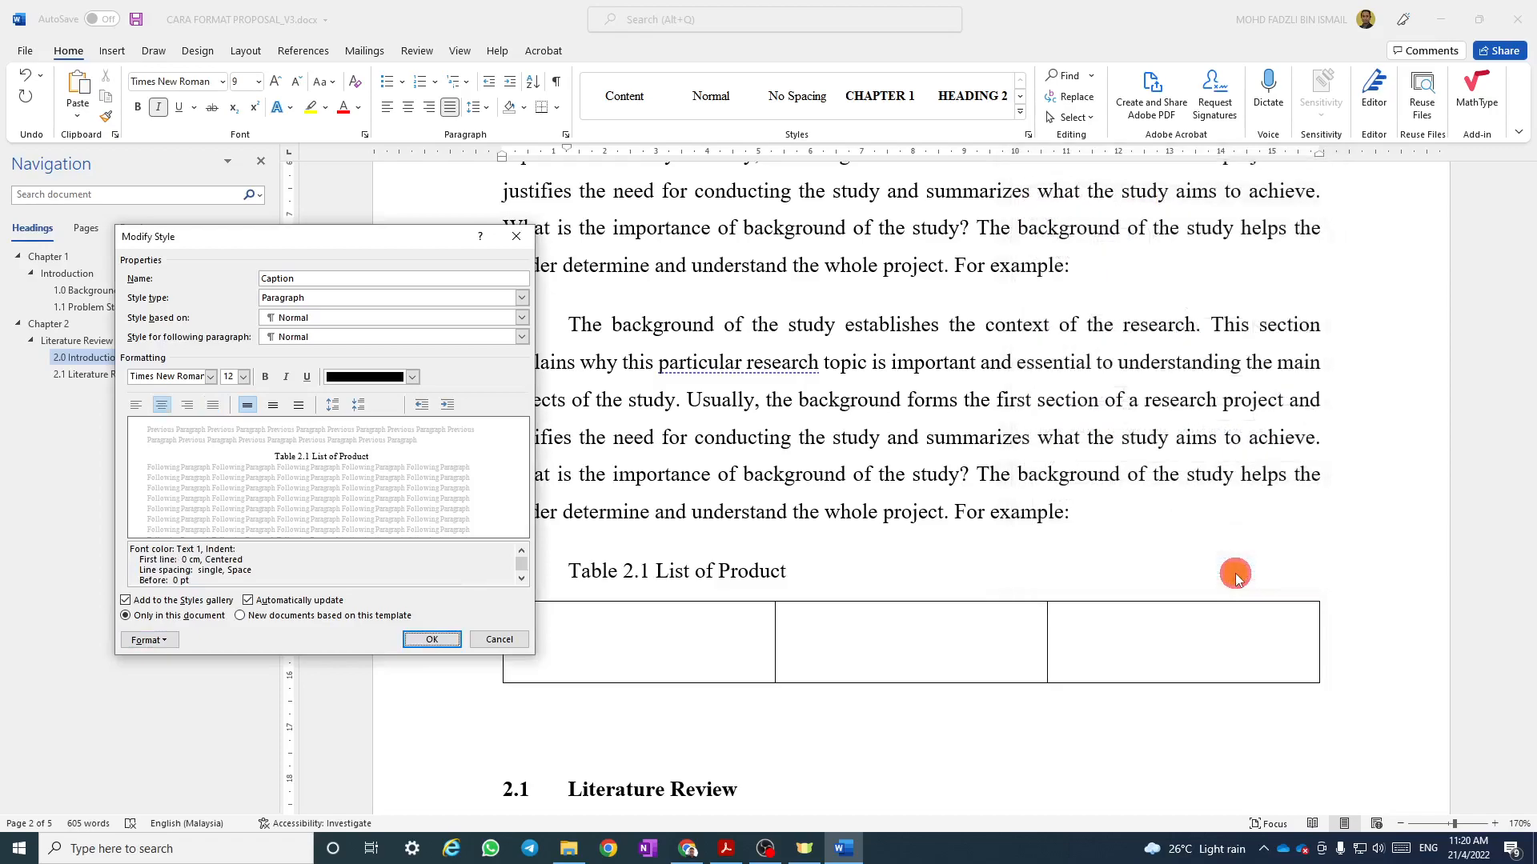
pyautogui.click(432, 639)
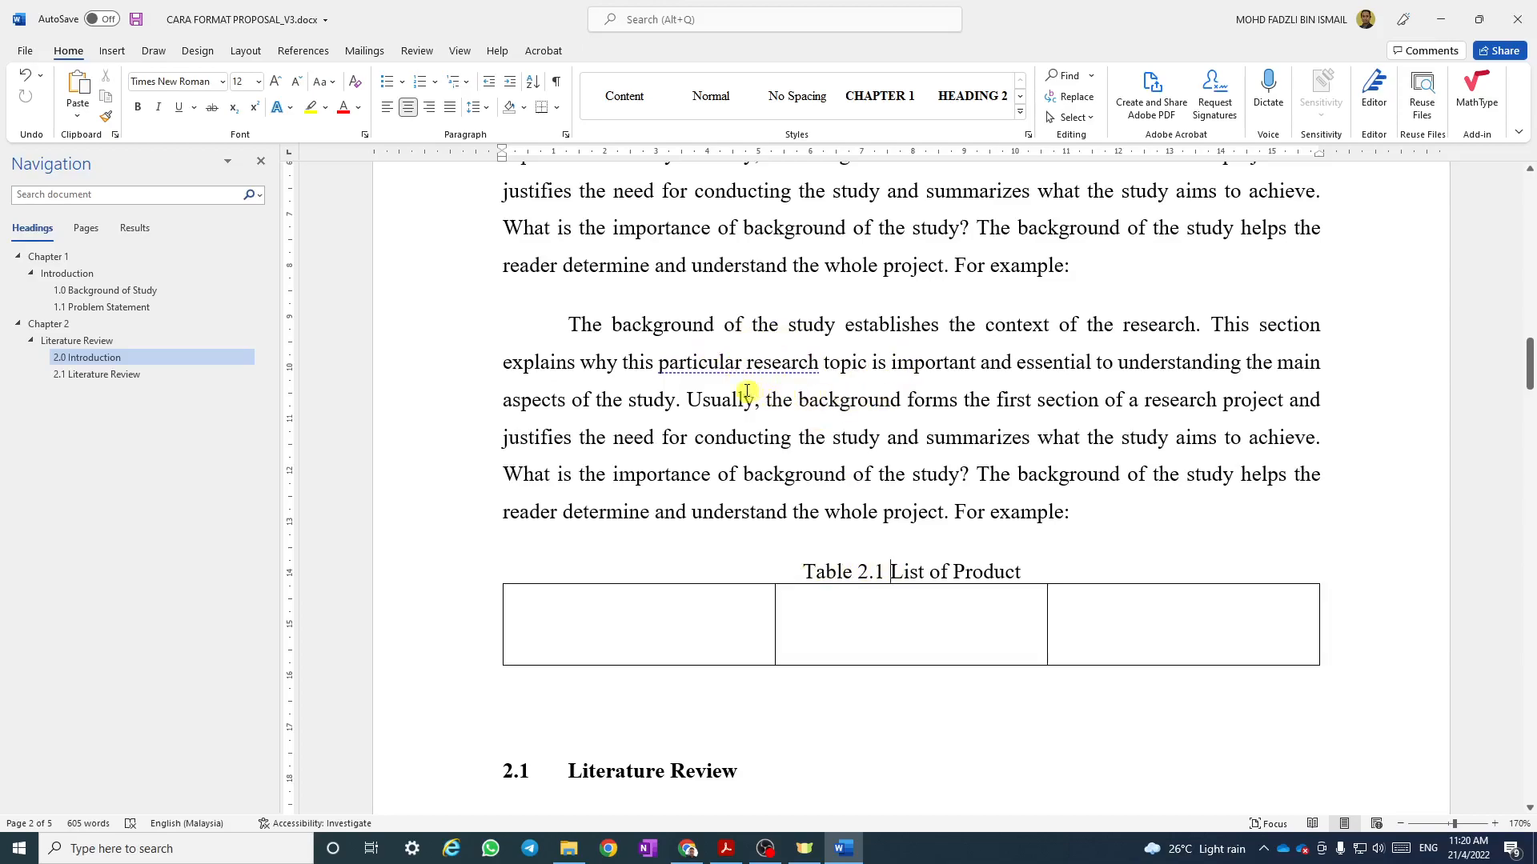
# Add "as shown in" after "aspects of the study" in the paragraph above the table.
pyautogui.click(675, 401)
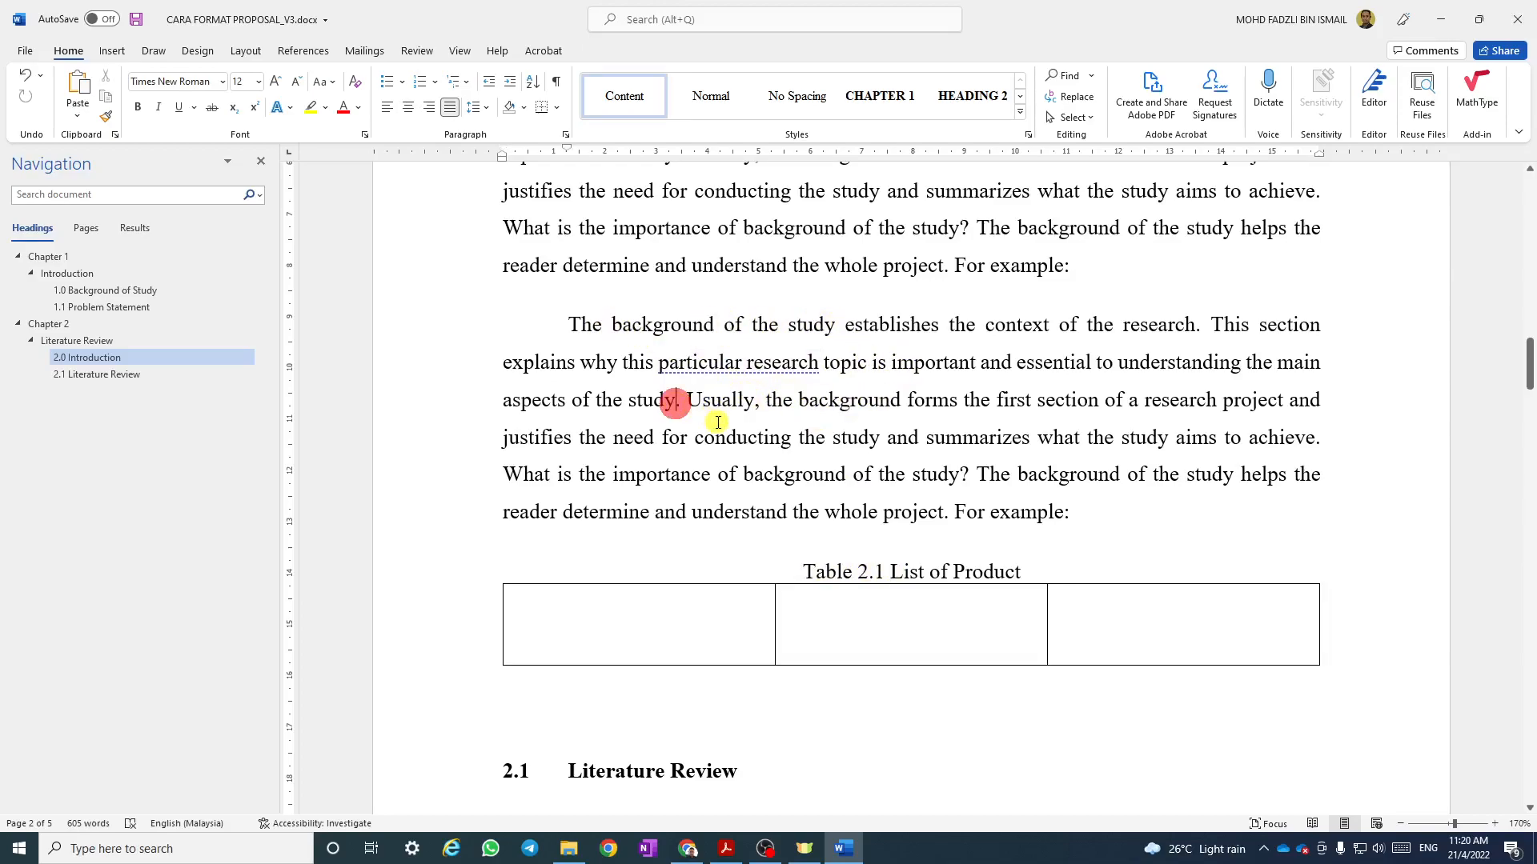
pyautogui.write('as')
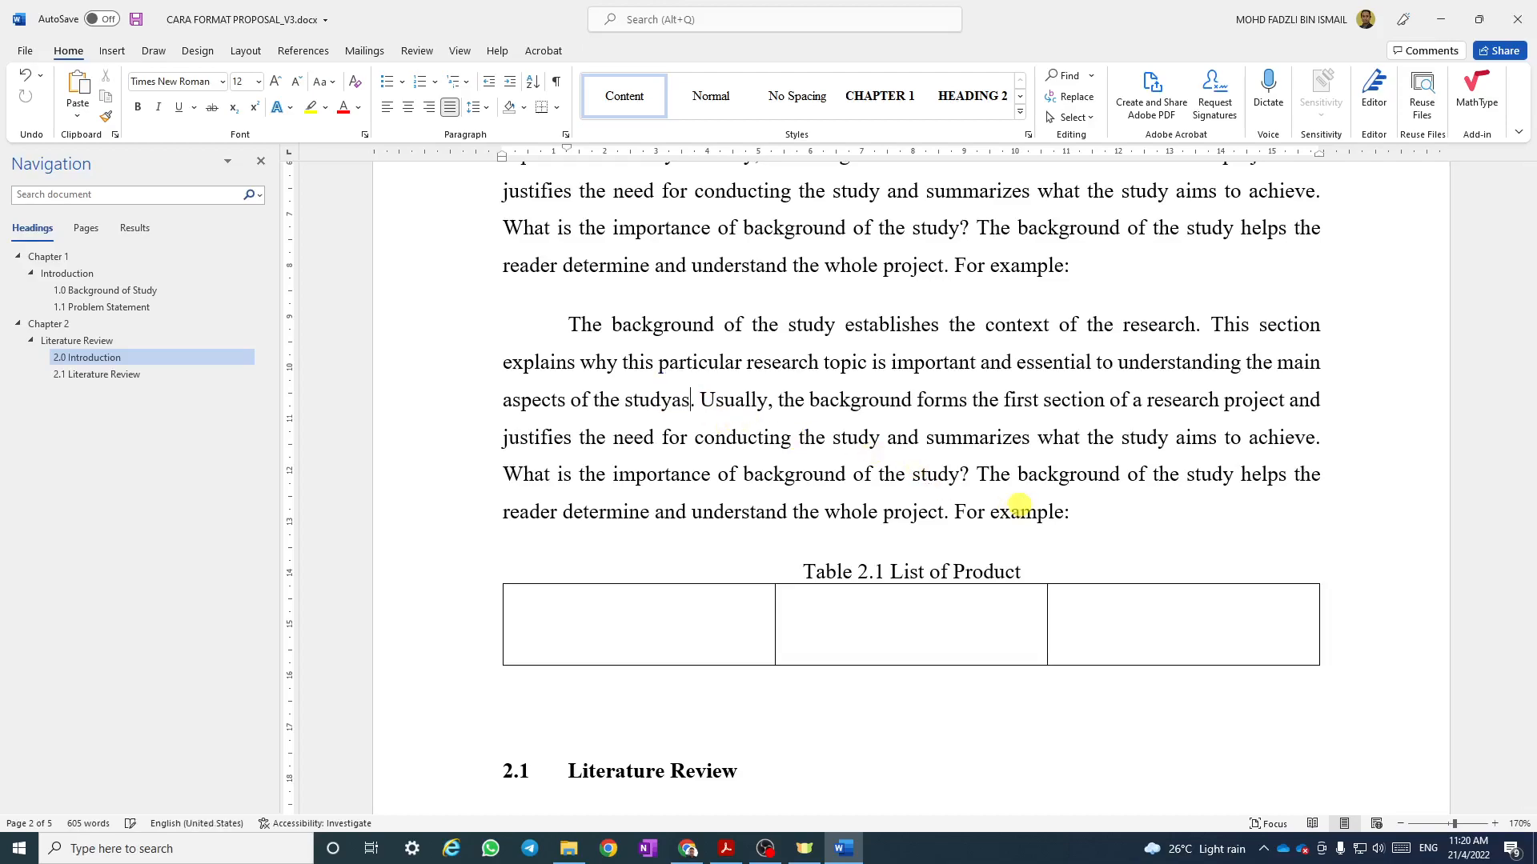
pyautogui.press('BackSpace')
pyautogui.press('BackSpace')
pyautogui.write('as sho')
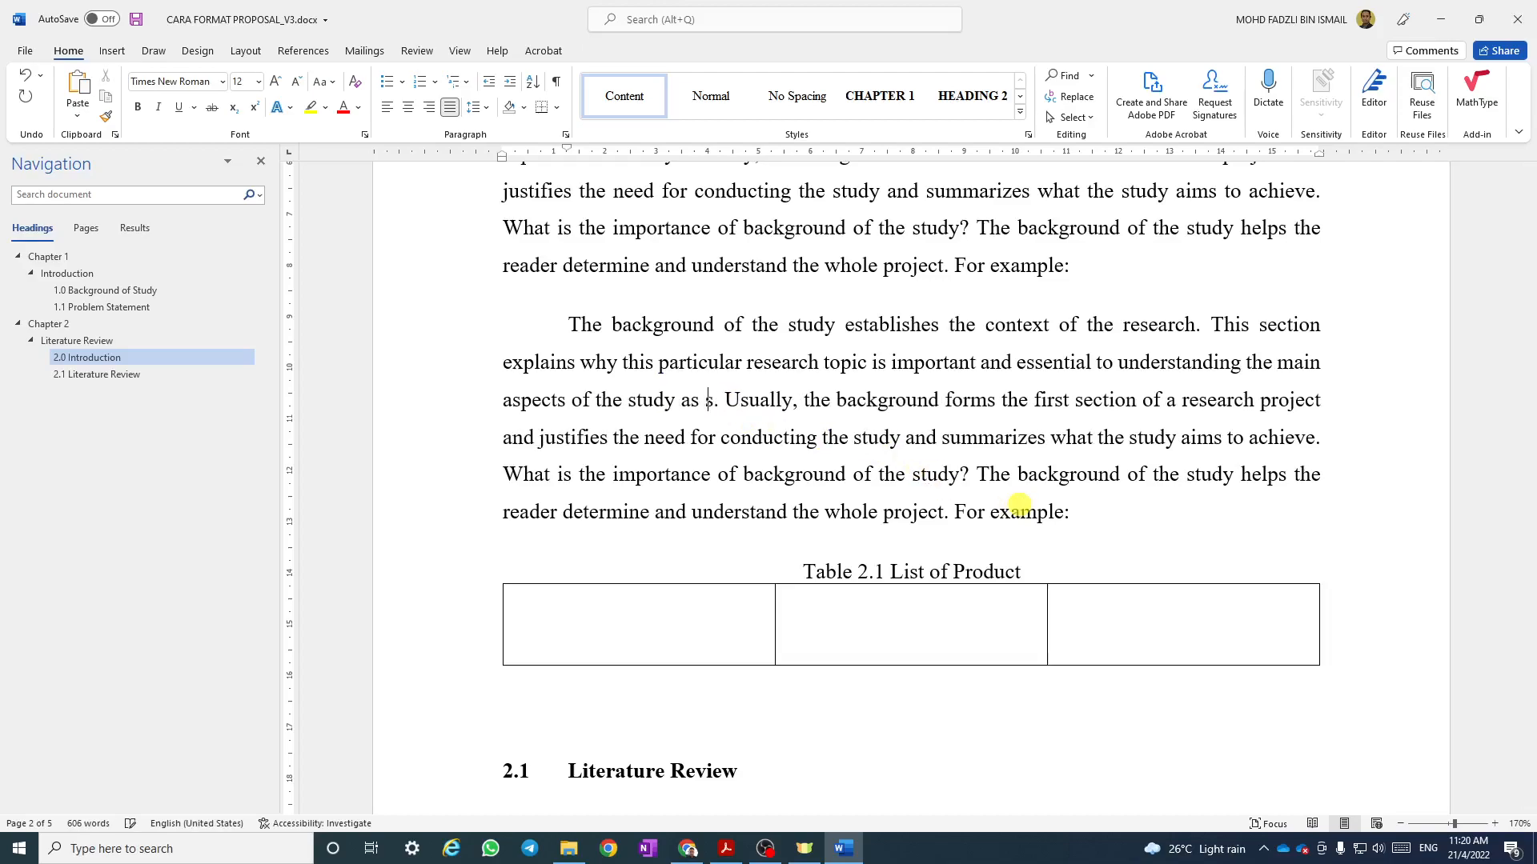
pyautogui.write('wn in')
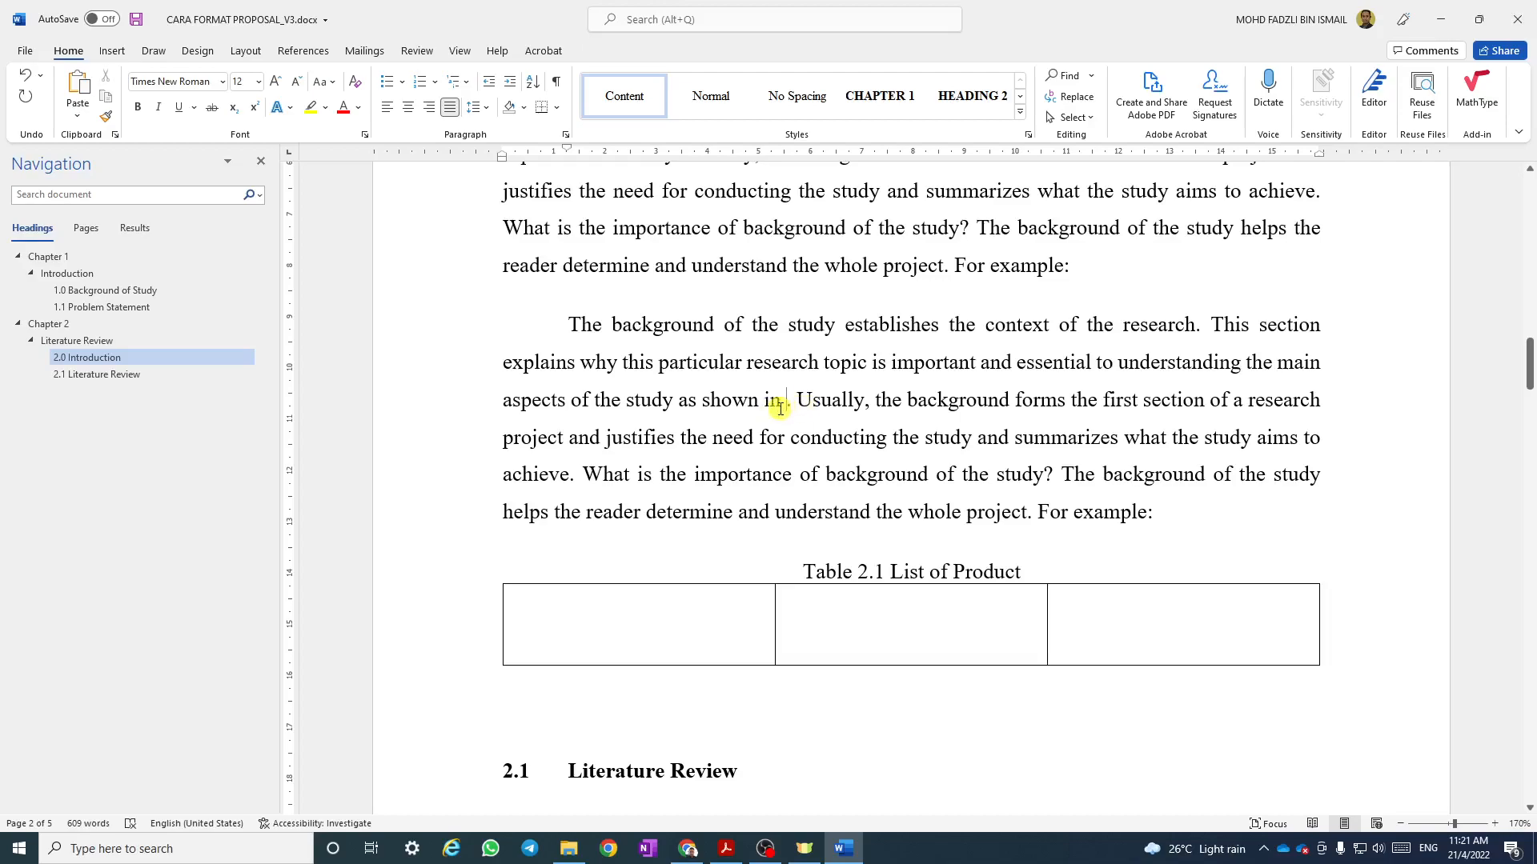
# Insert a hyperlinked cross-reference to the "List of Product" table after "as shown in", using only its label and number.
pyautogui.click(301, 56)
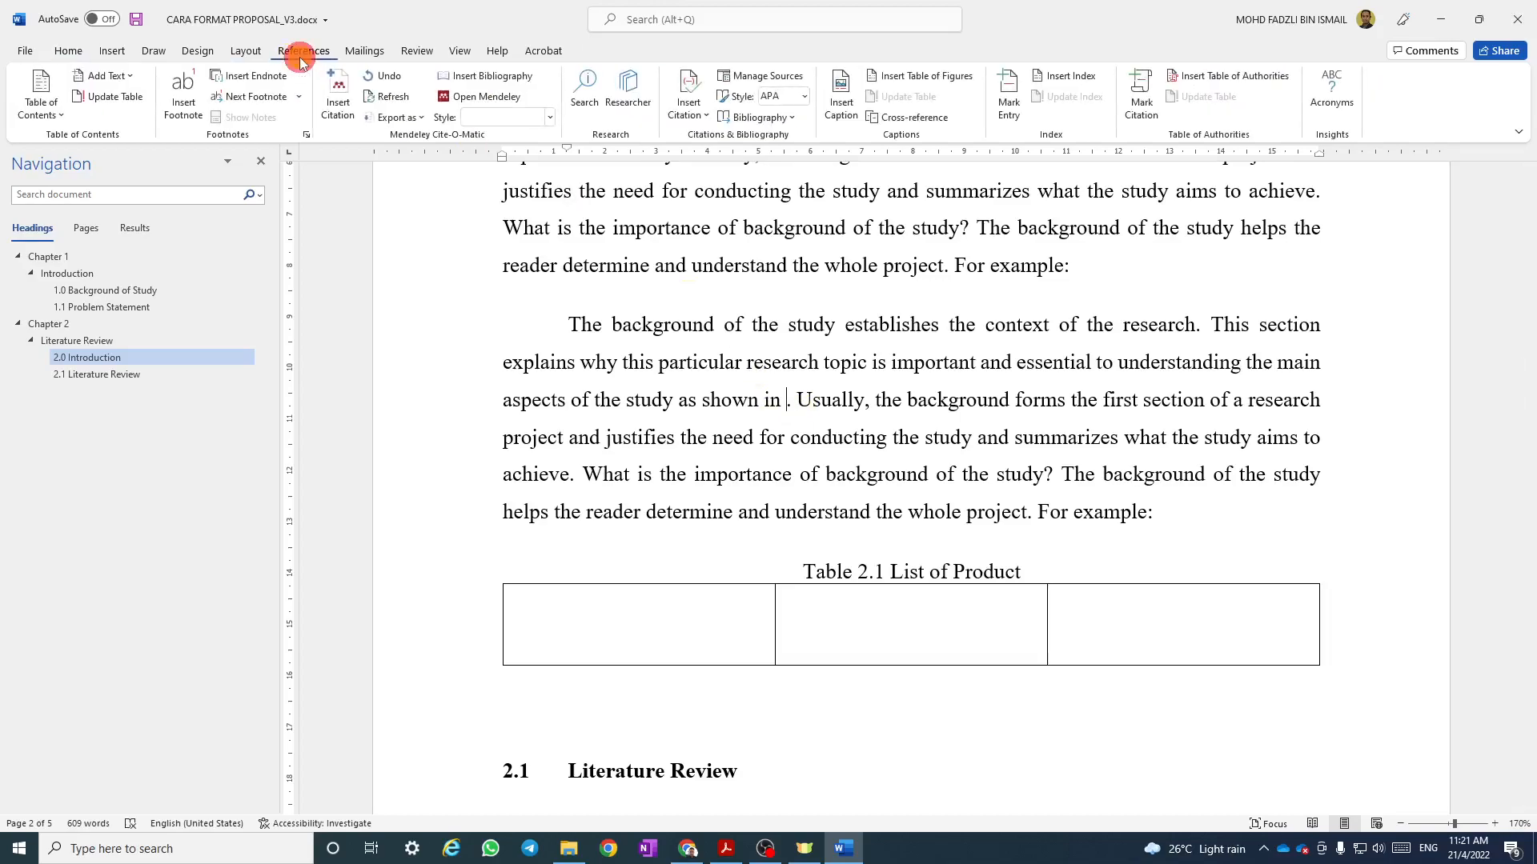
pyautogui.click(900, 118)
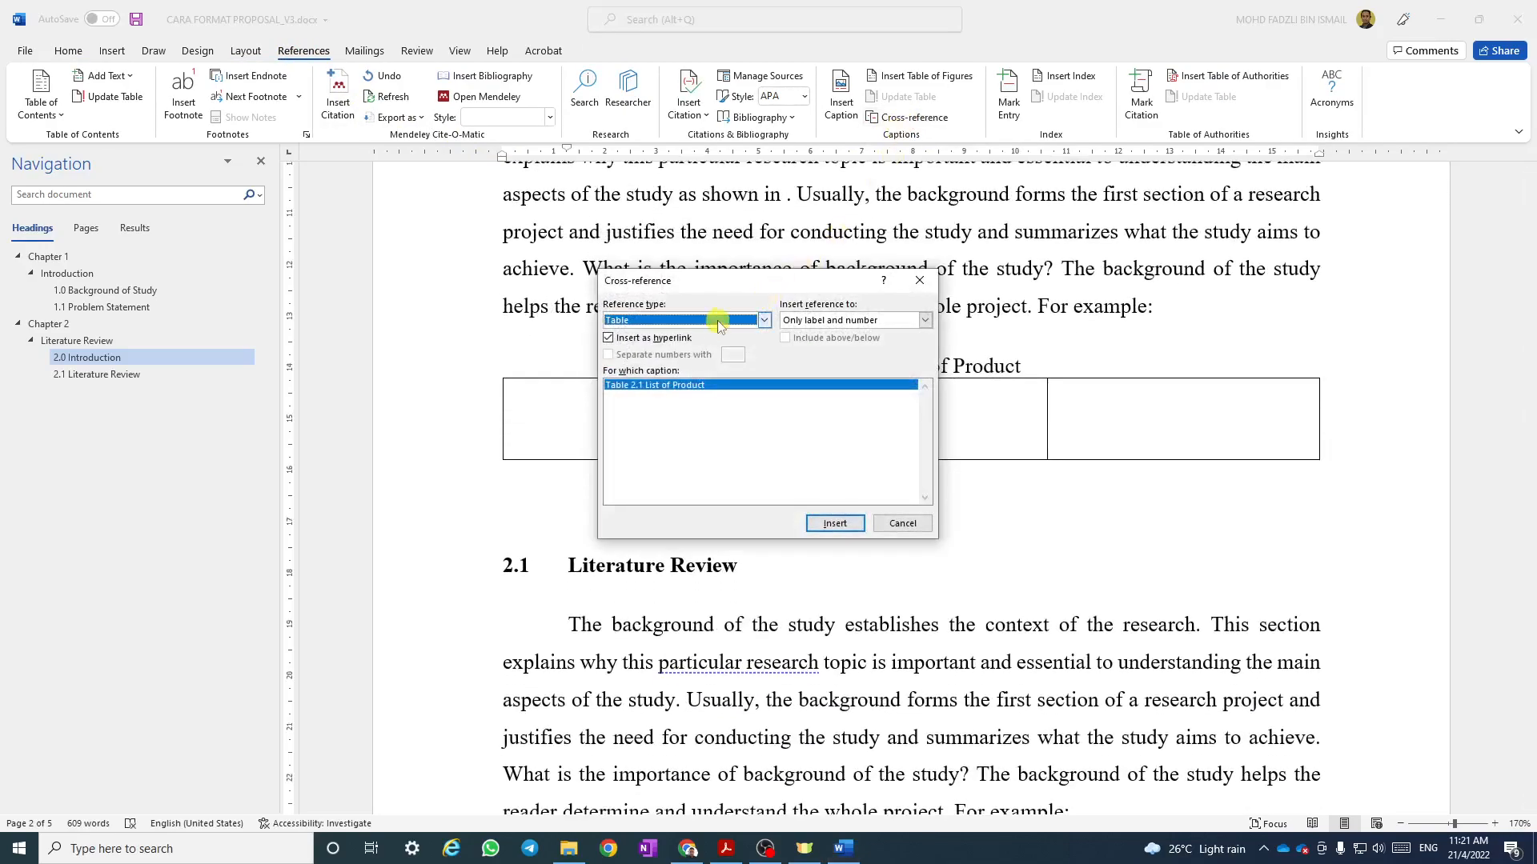
pyautogui.click(646, 321)
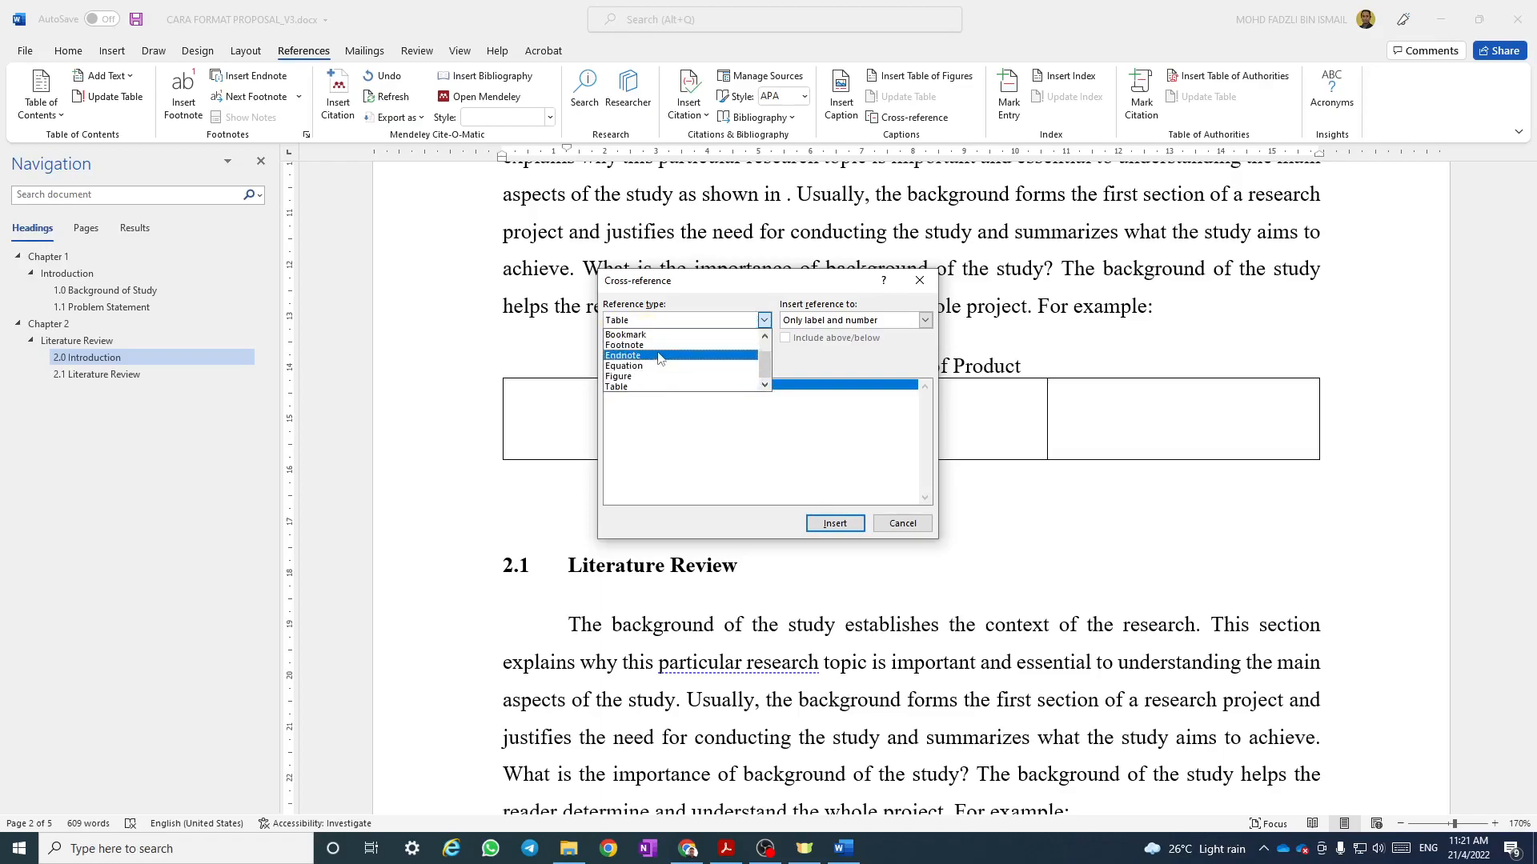
pyautogui.click(629, 388)
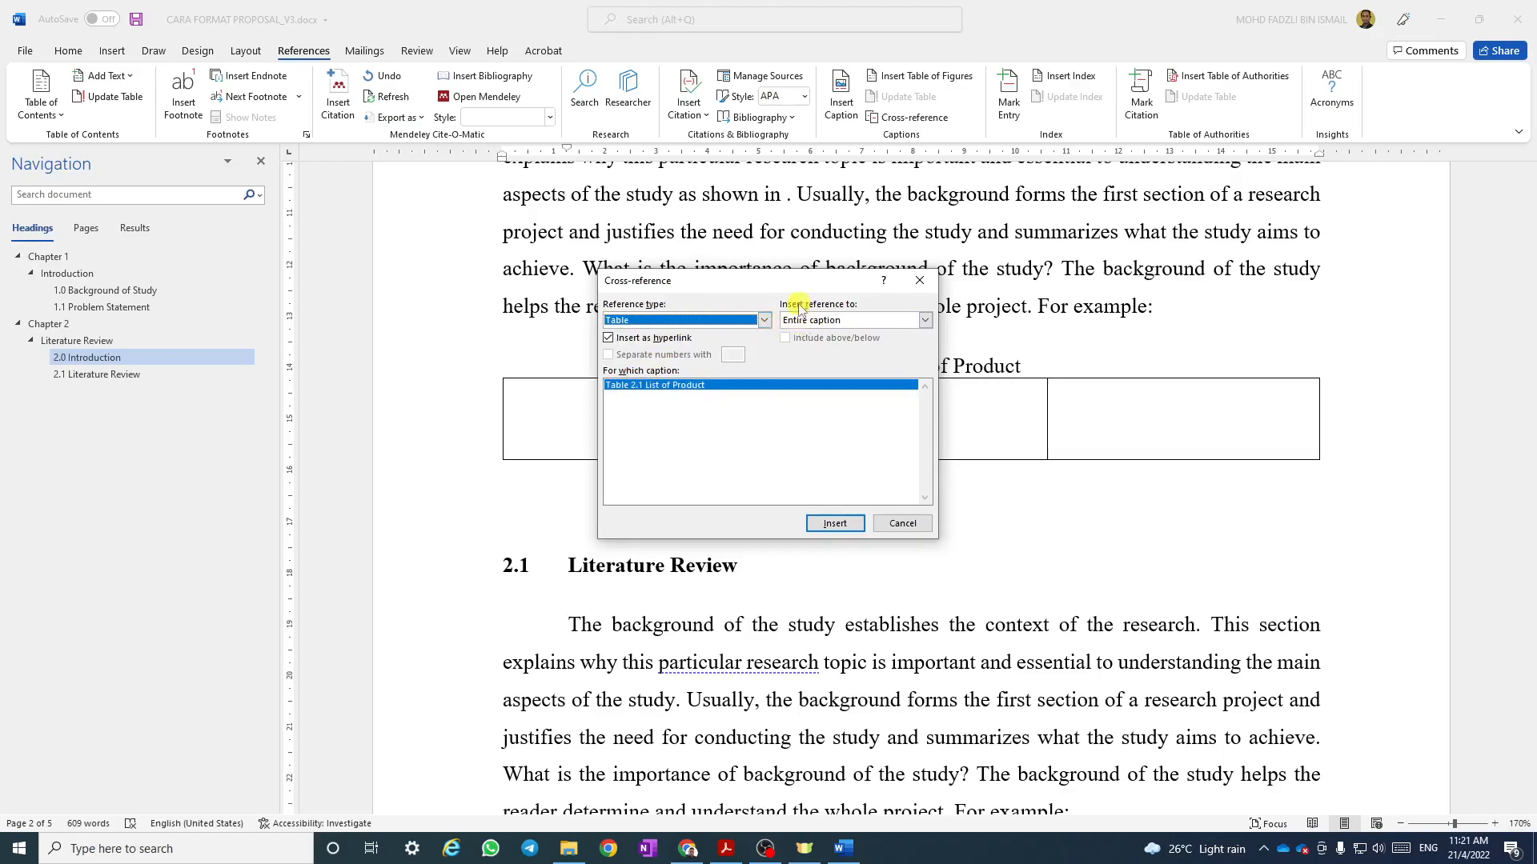
pyautogui.click(818, 322)
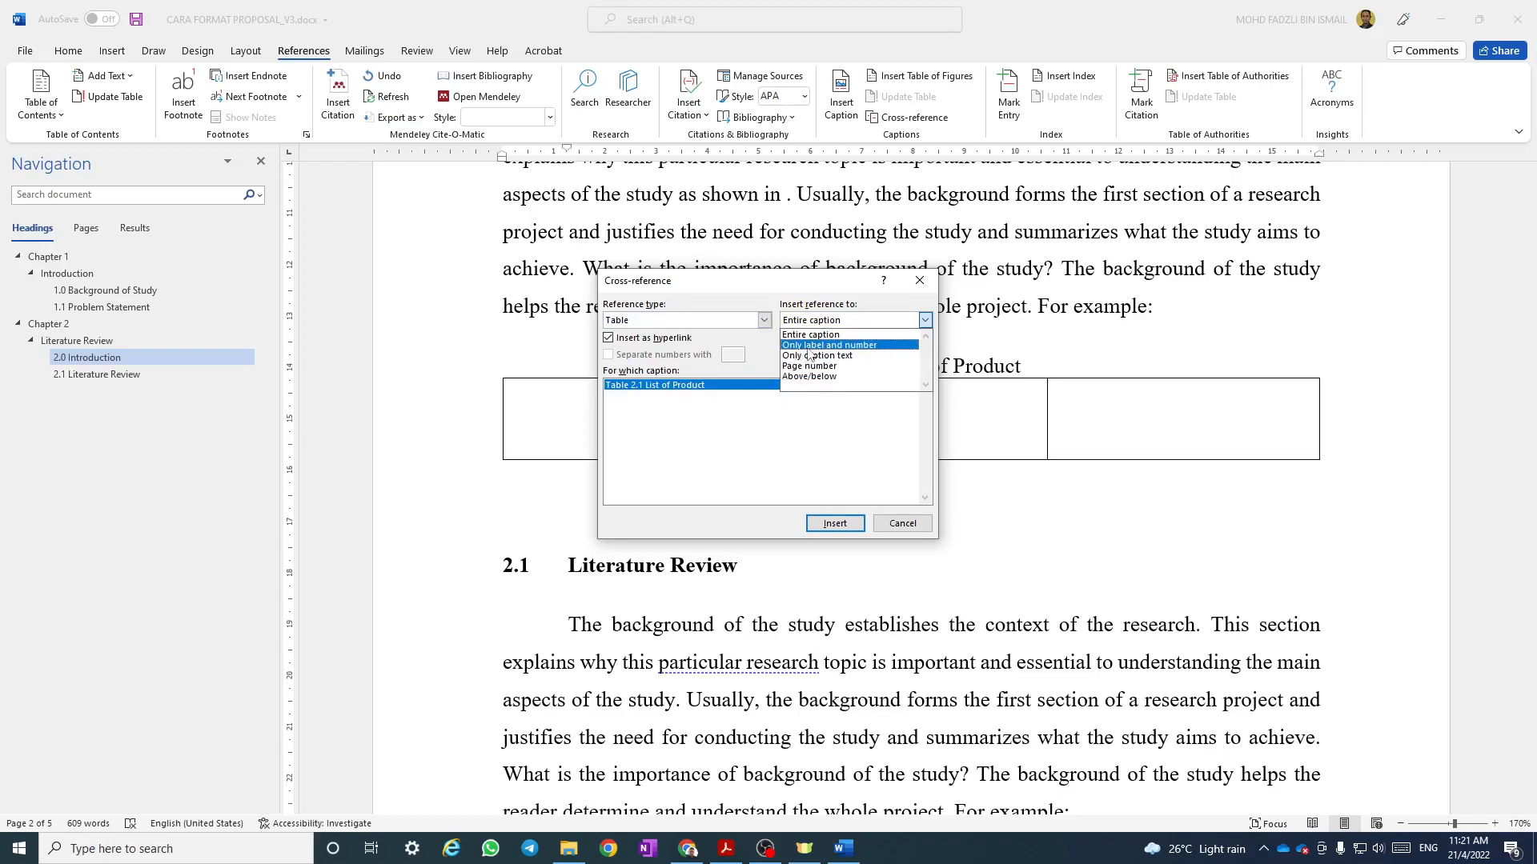
pyautogui.click(831, 347)
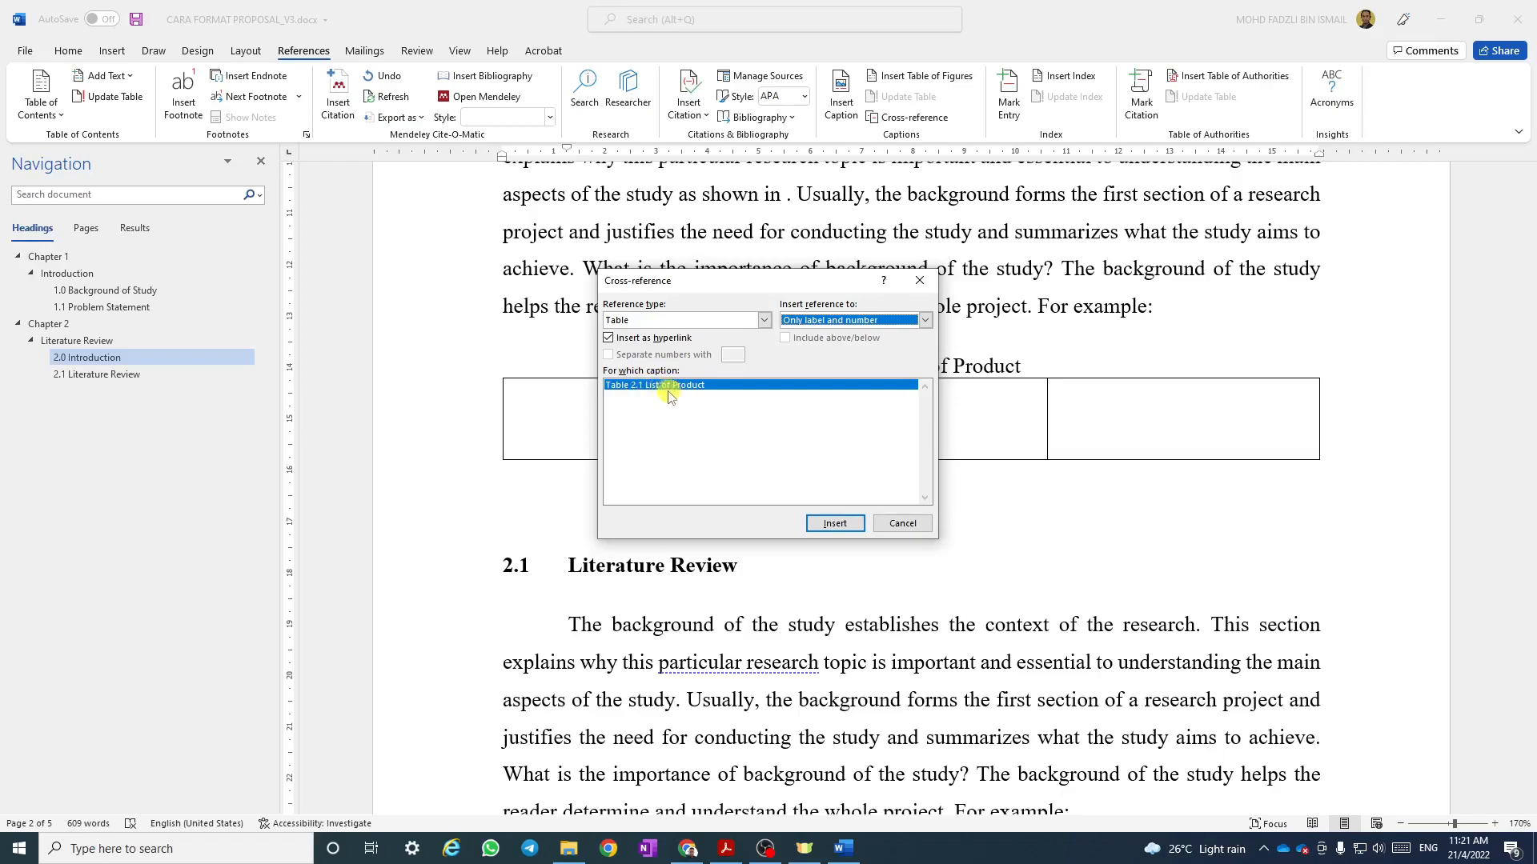
pyautogui.click(830, 525)
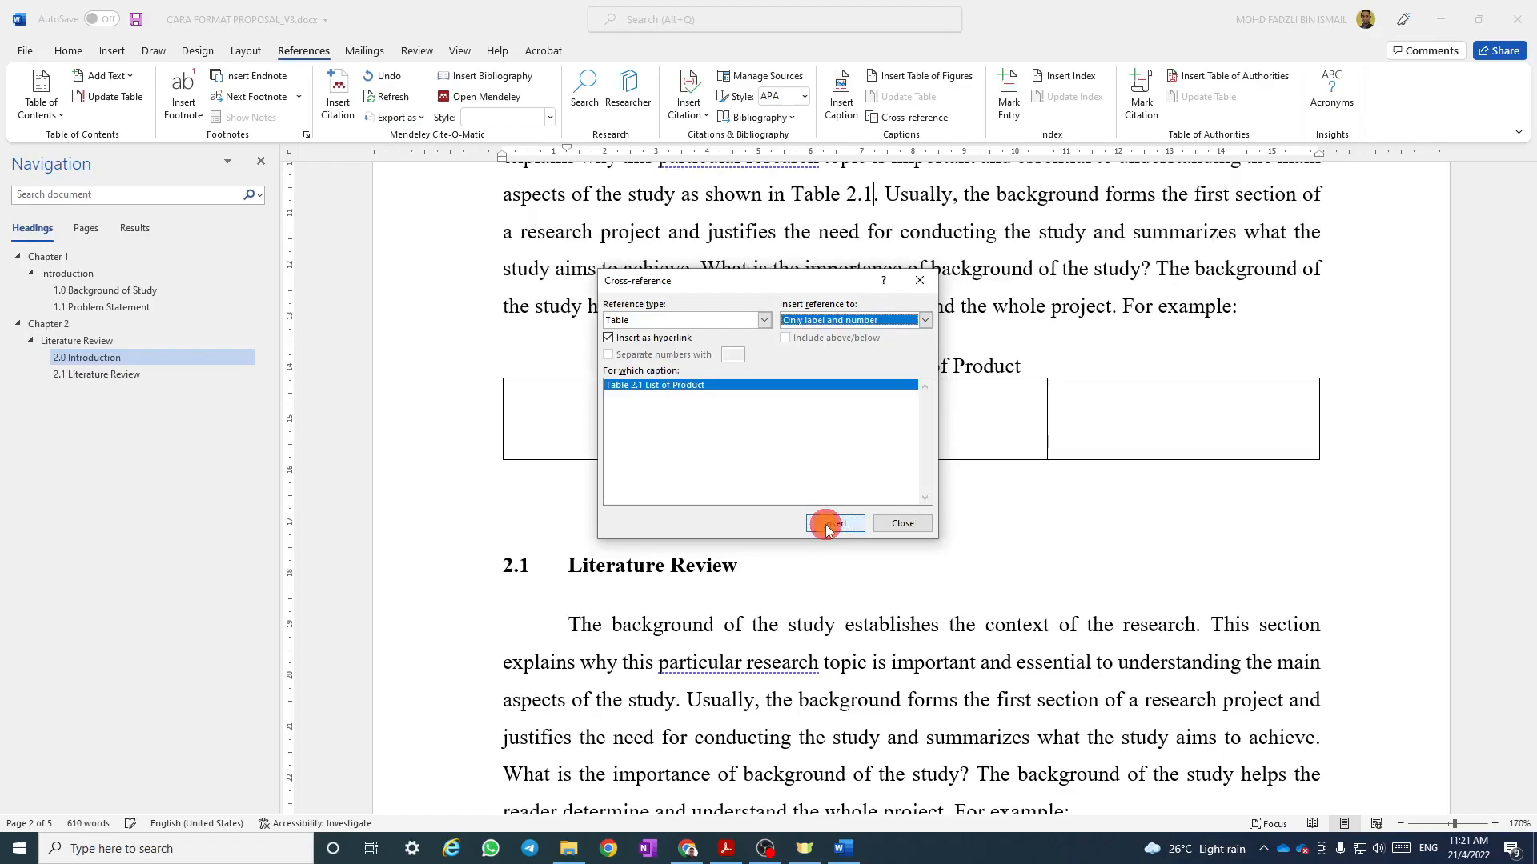
pyautogui.click(907, 524)
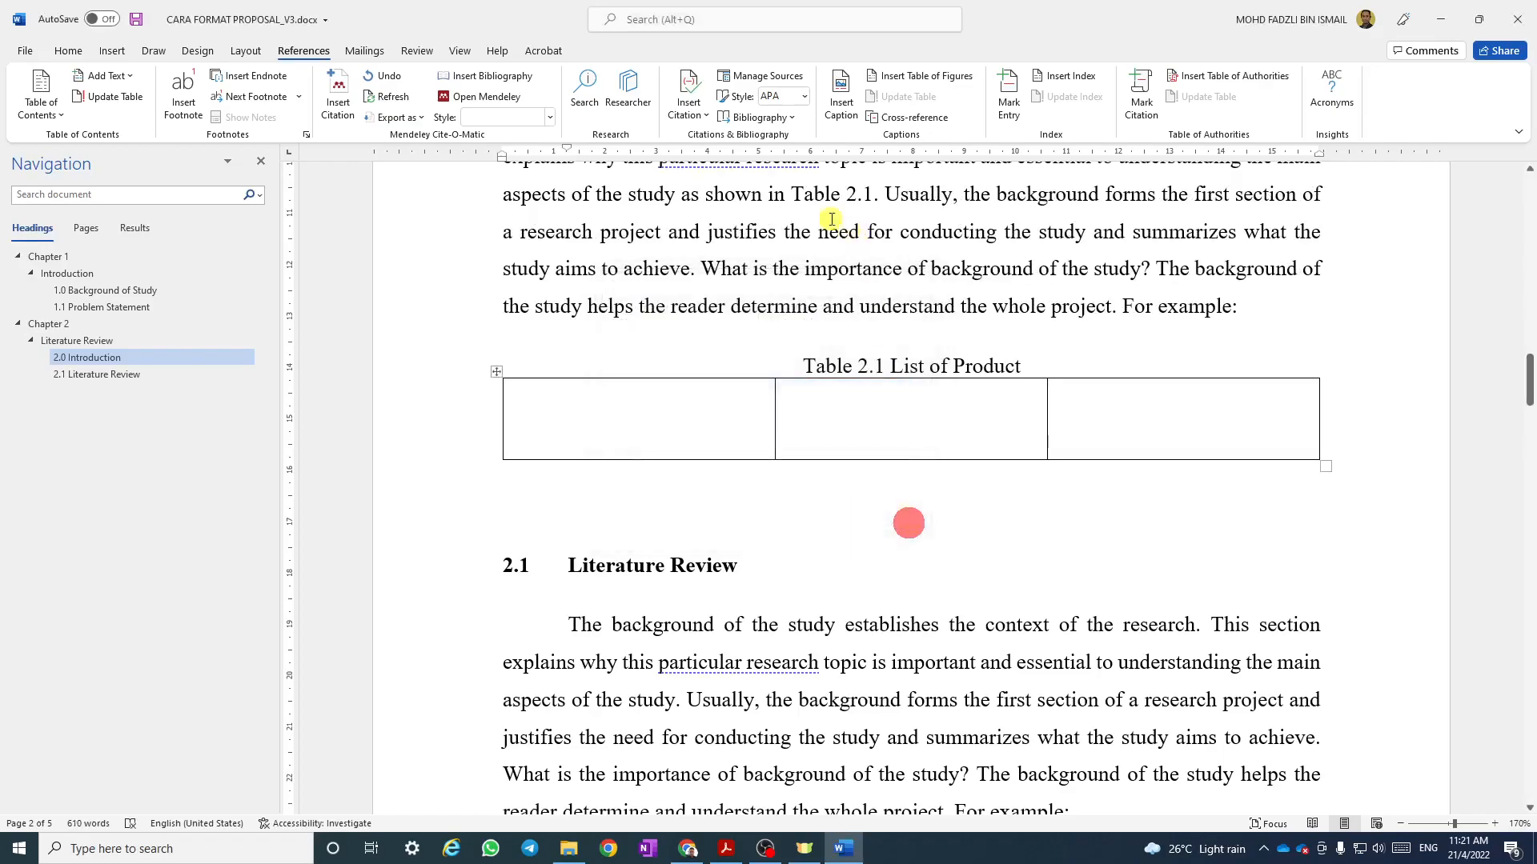
# Highlight the "Table 2.1" cross-reference in the paragraph in red.
pyautogui.scroll(2, 824, 247)
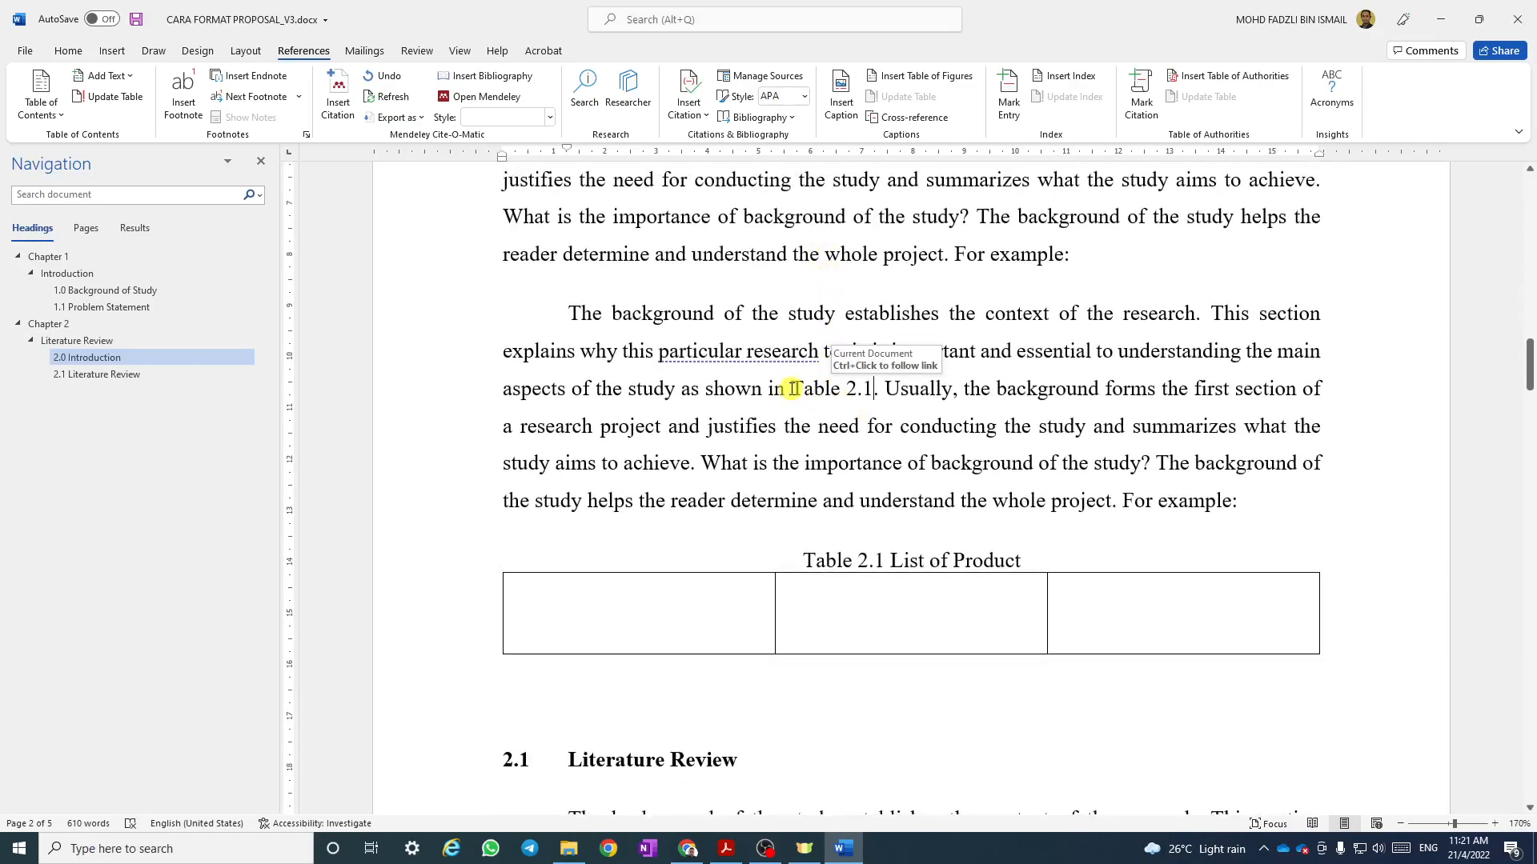
pyautogui.moveTo(791, 389); pyautogui.dragTo(874, 389)
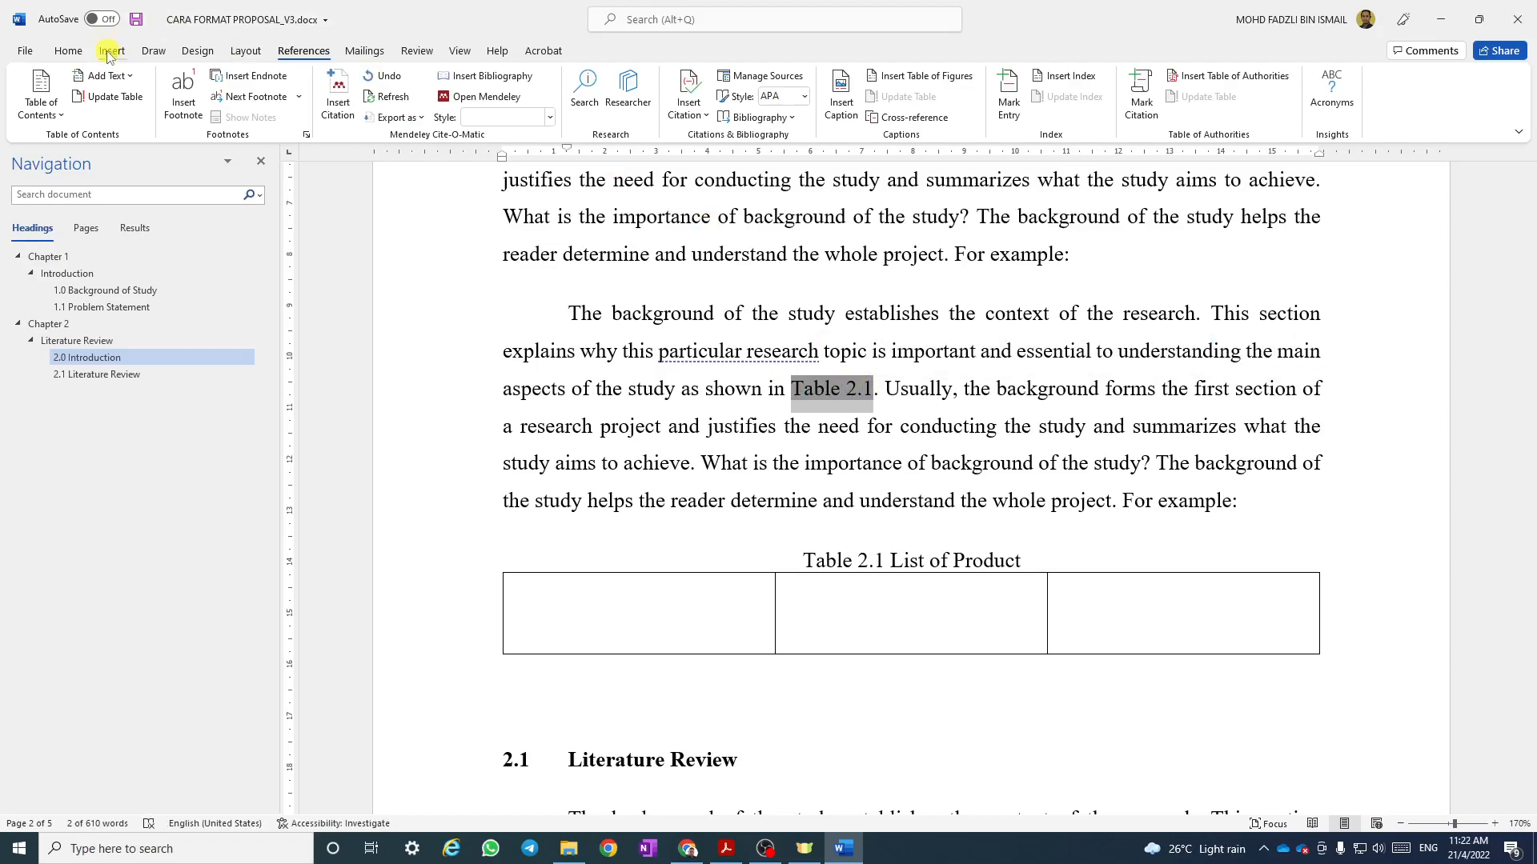
pyautogui.click(56, 53)
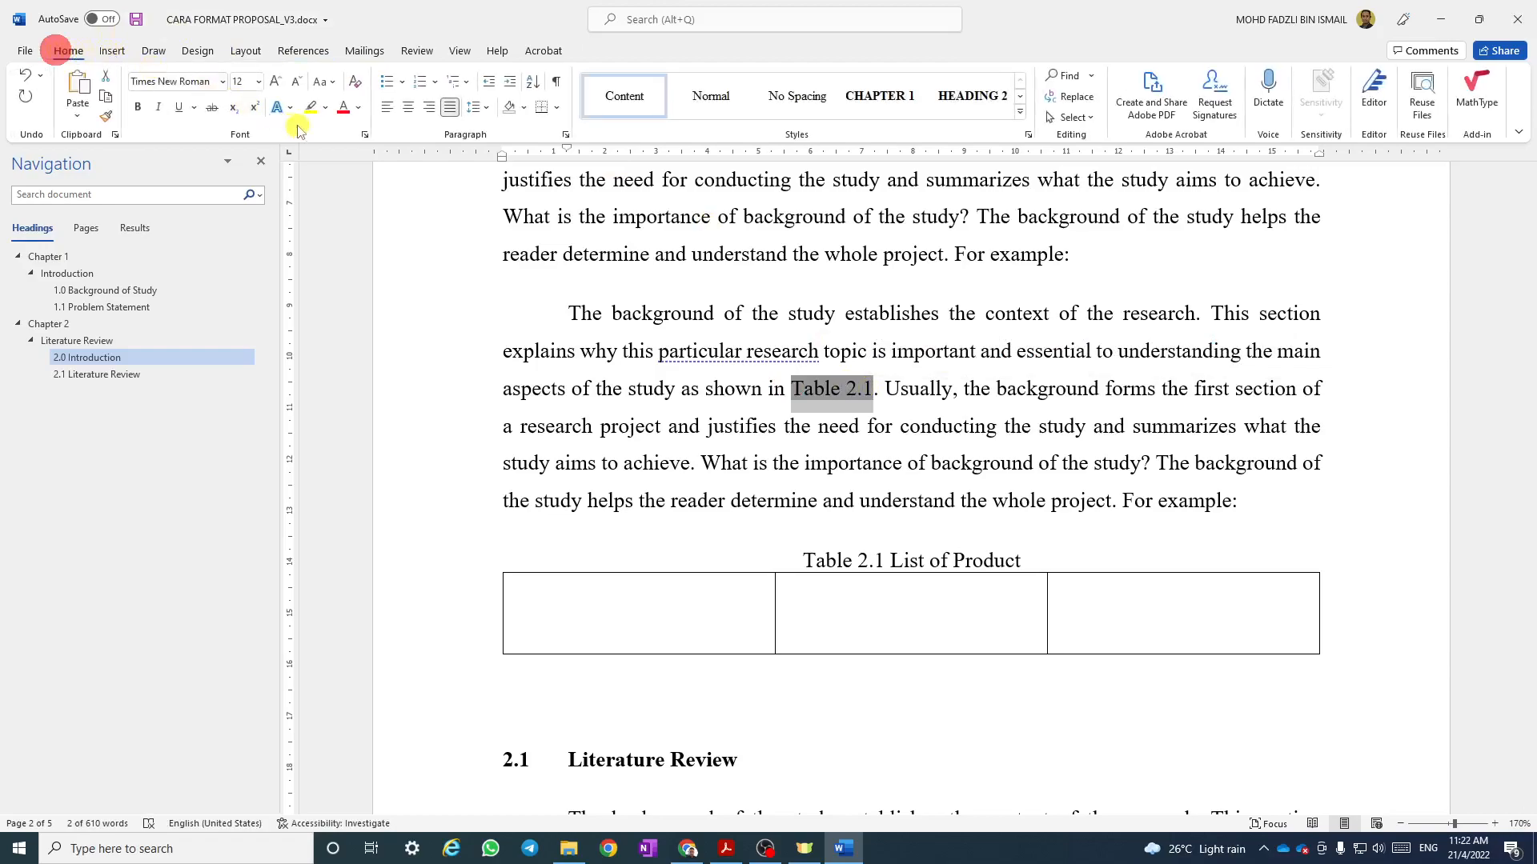
pyautogui.click(324, 110)
pyautogui.click(314, 154)
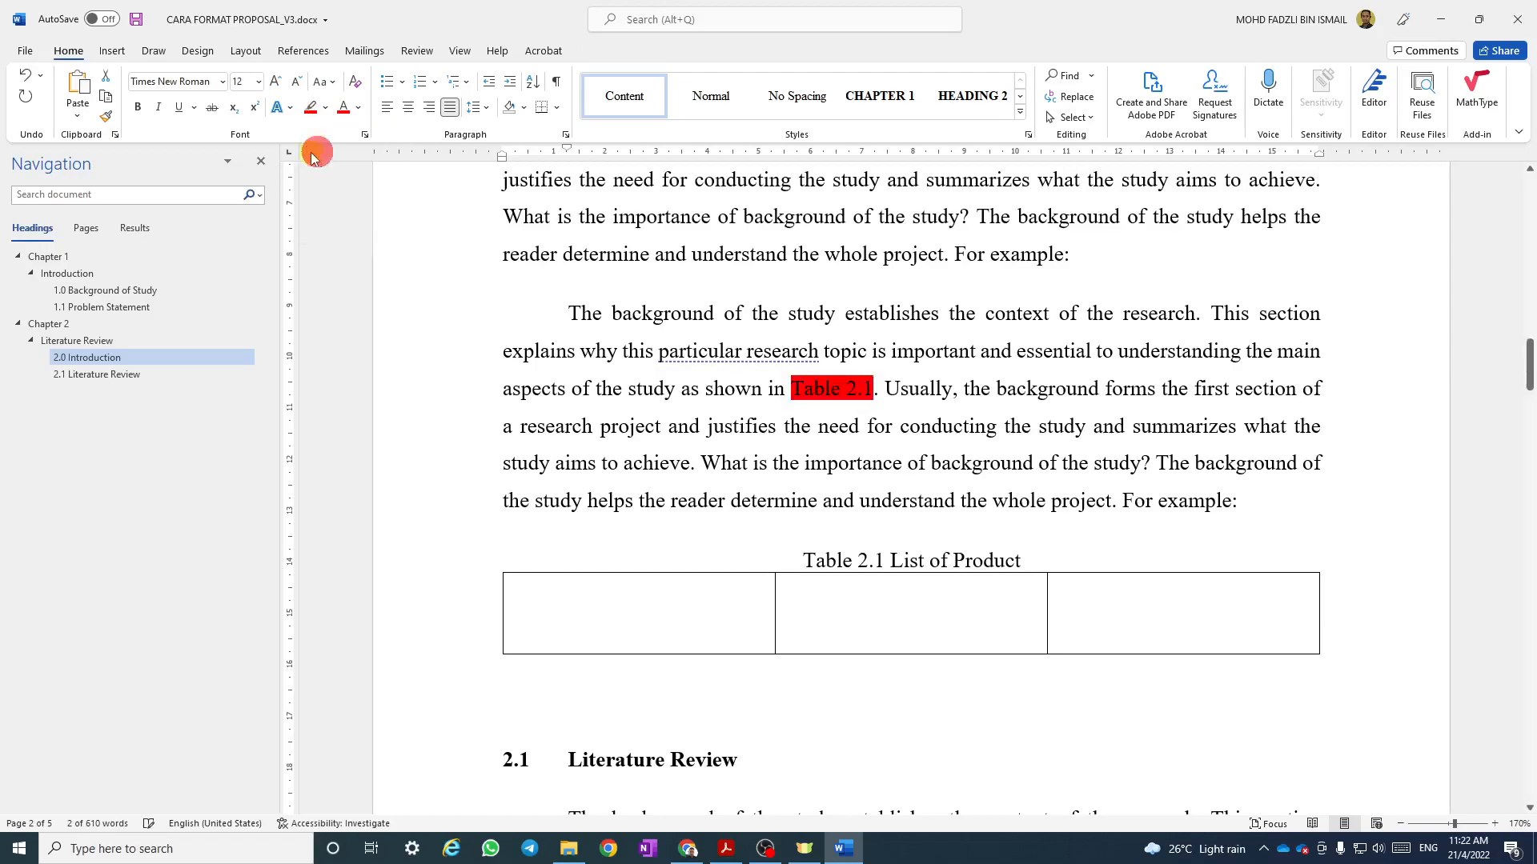
pyautogui.click(686, 329)
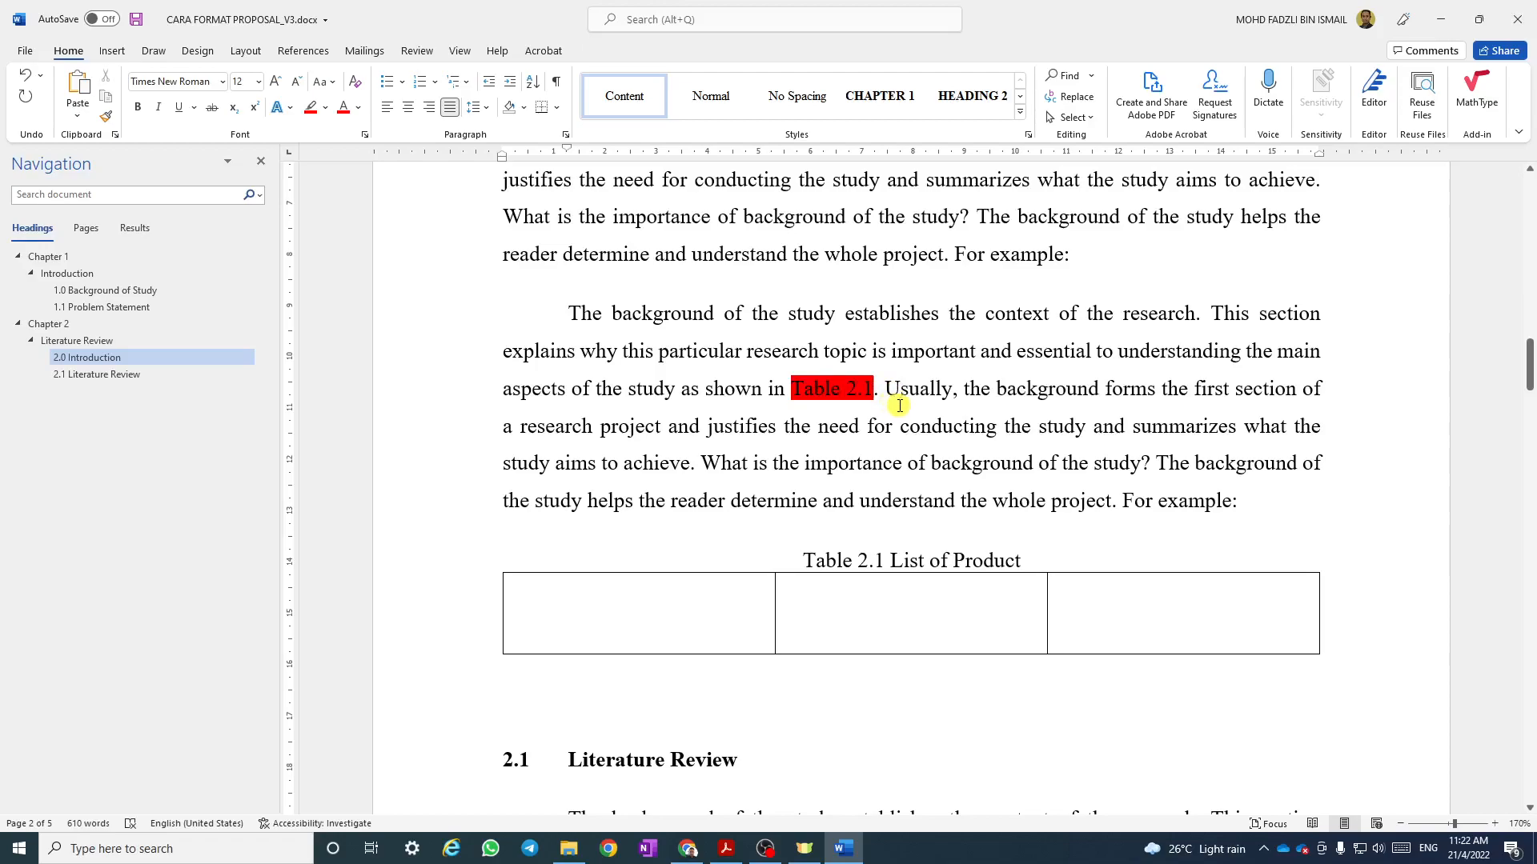
# Insert a table with two columns and one row on a new line after the first Literature Review paragraph.
pyautogui.scroll(-5, 883, 398)
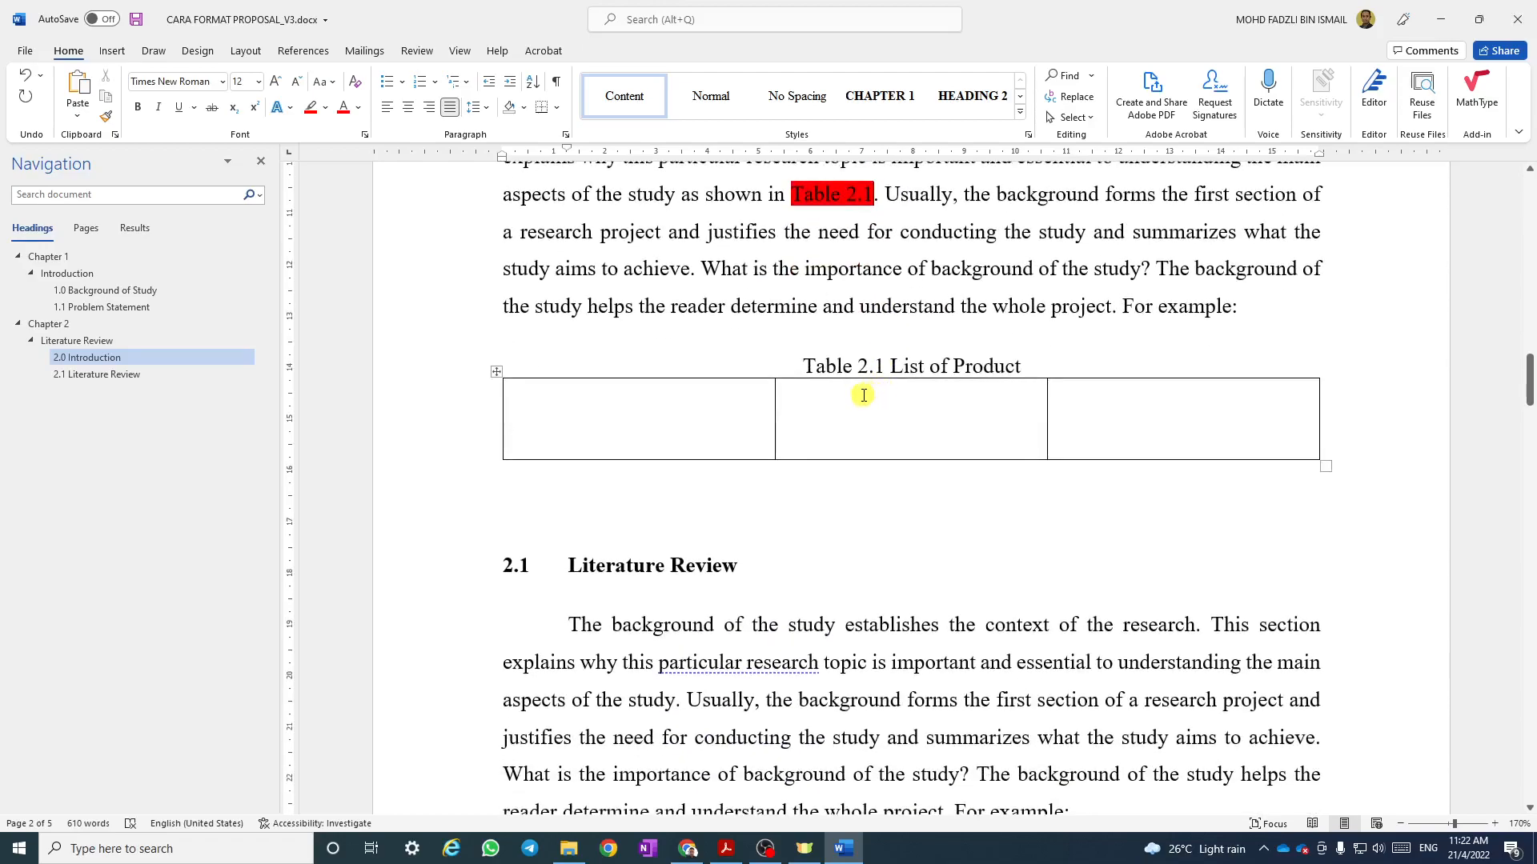
pyautogui.click(1081, 429)
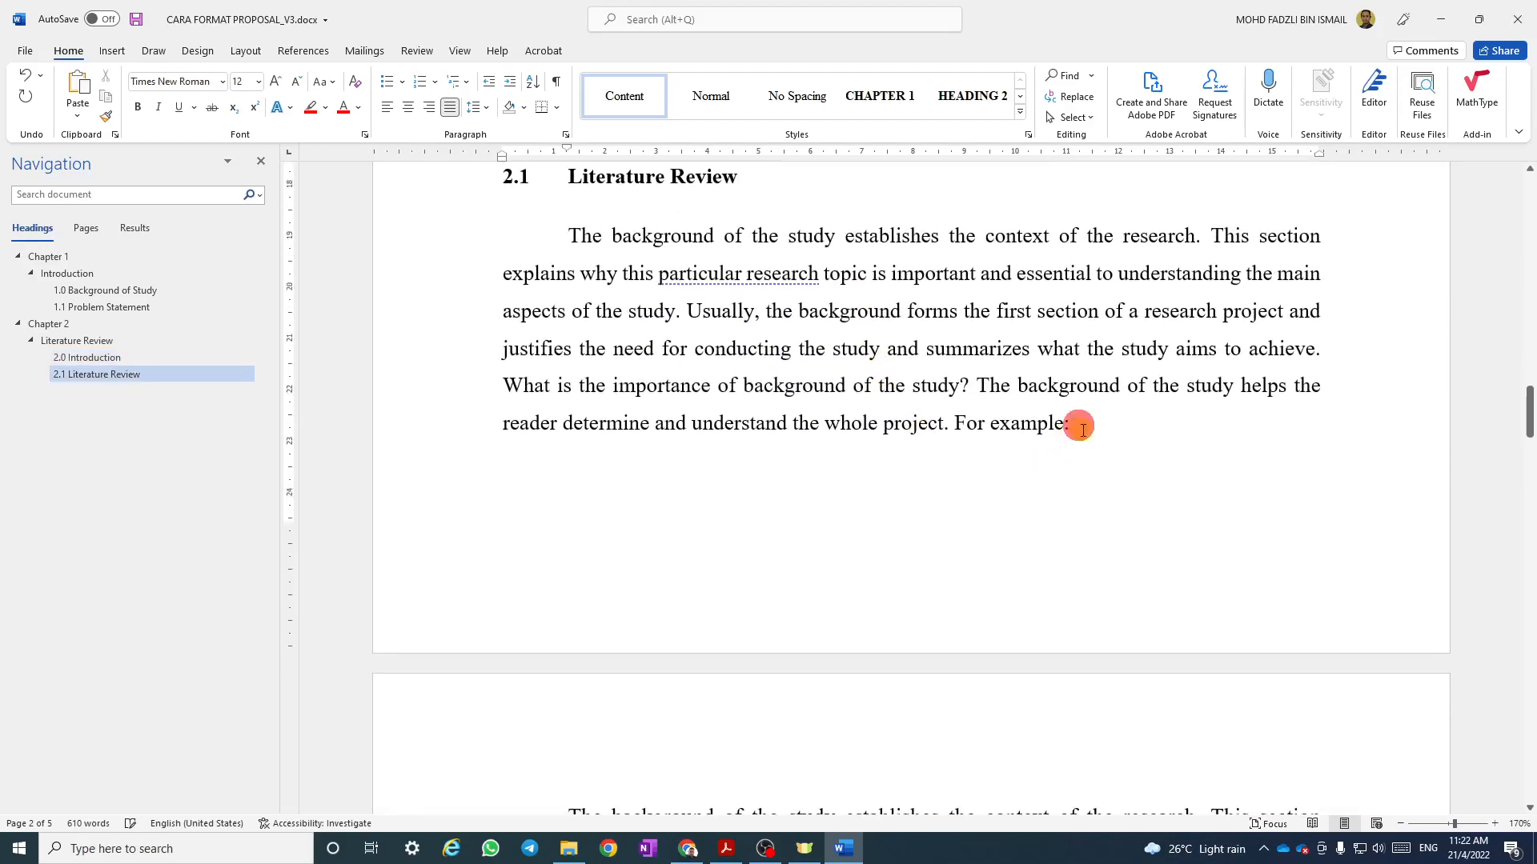
pyautogui.press('Return')
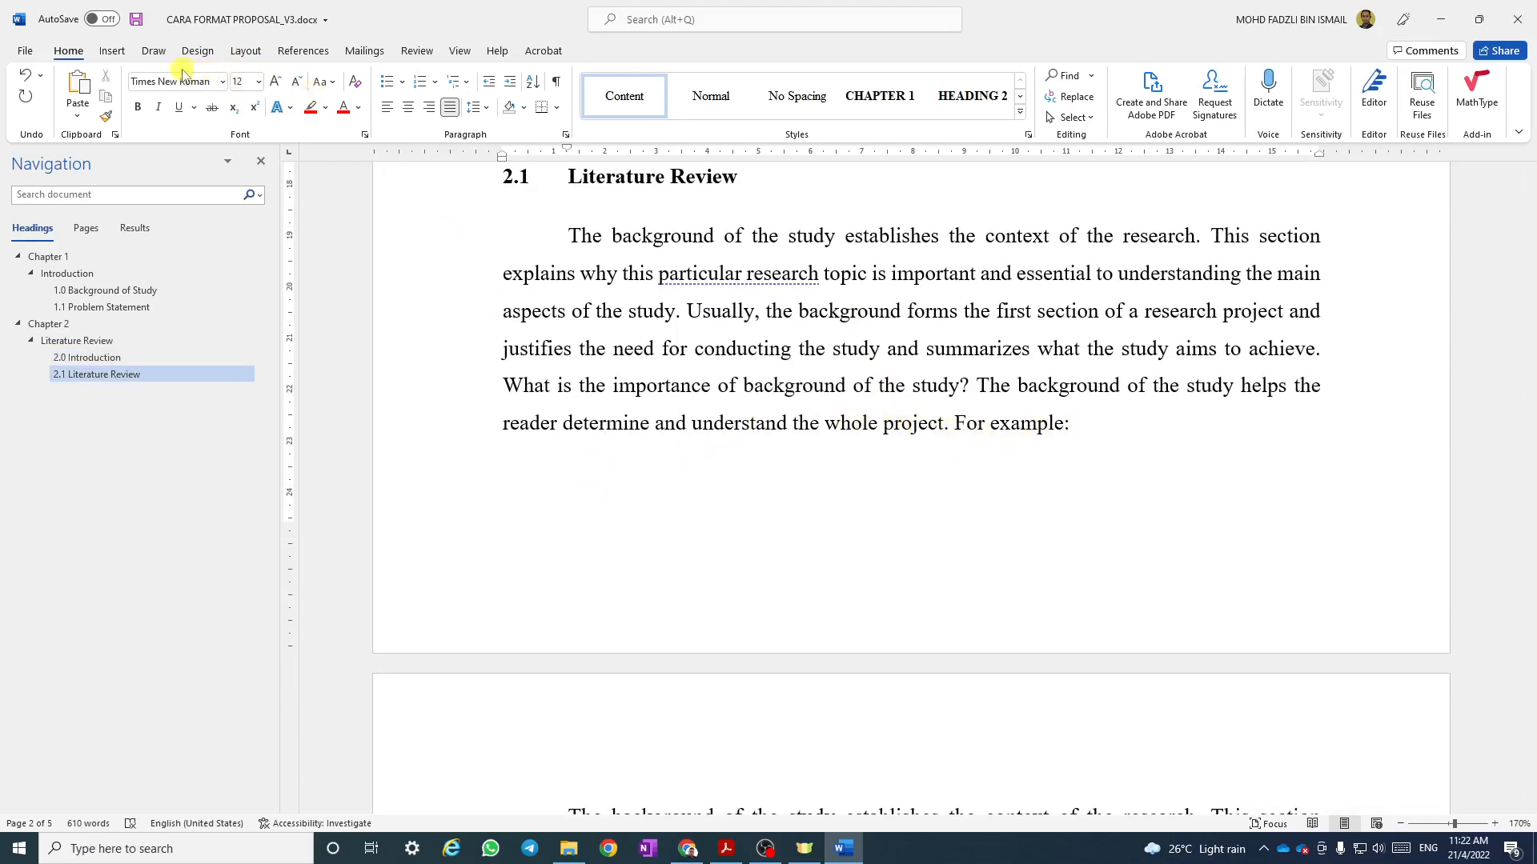
pyautogui.click(113, 51)
pyautogui.click(149, 98)
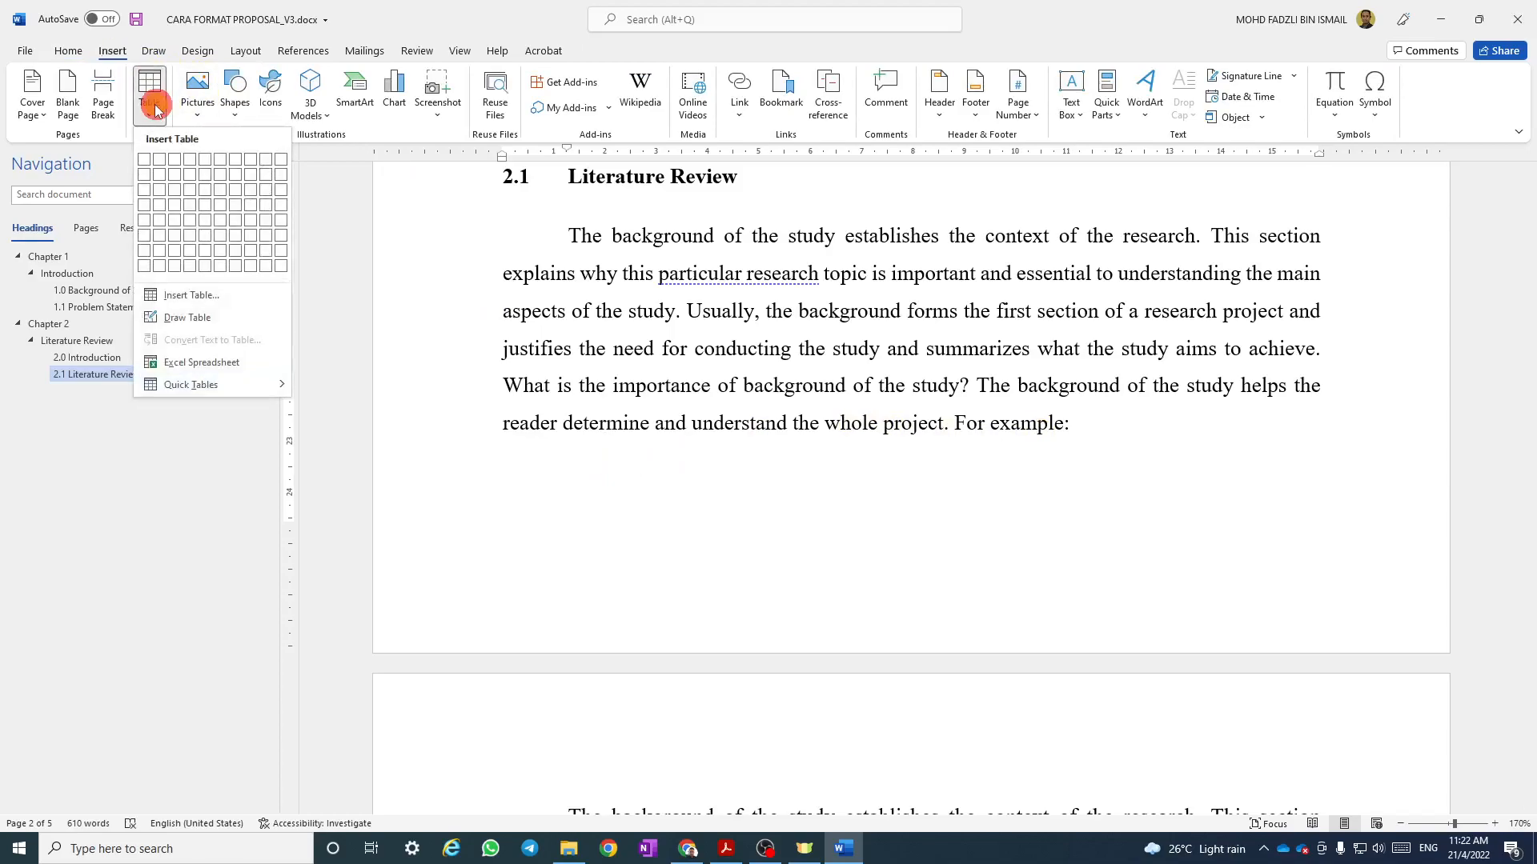
pyautogui.click(159, 159)
# Insert a chapter-numbered Table caption on a new line after "For example:" and give it the title "List of Parameter".
pyautogui.scroll(-3, 960, 381)
pyautogui.click(1090, 280)
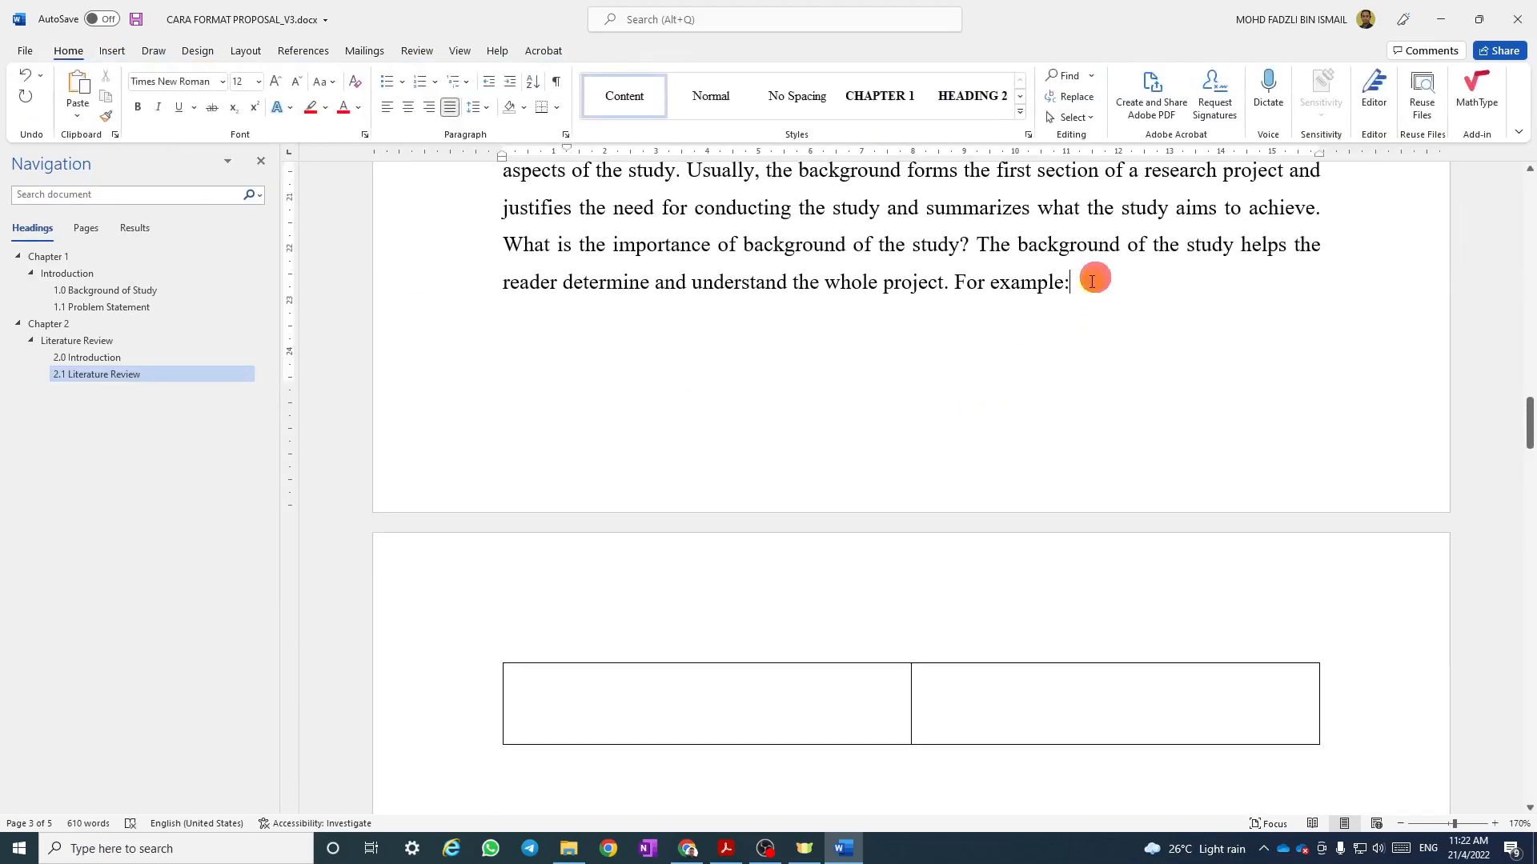
pyautogui.press('Return')
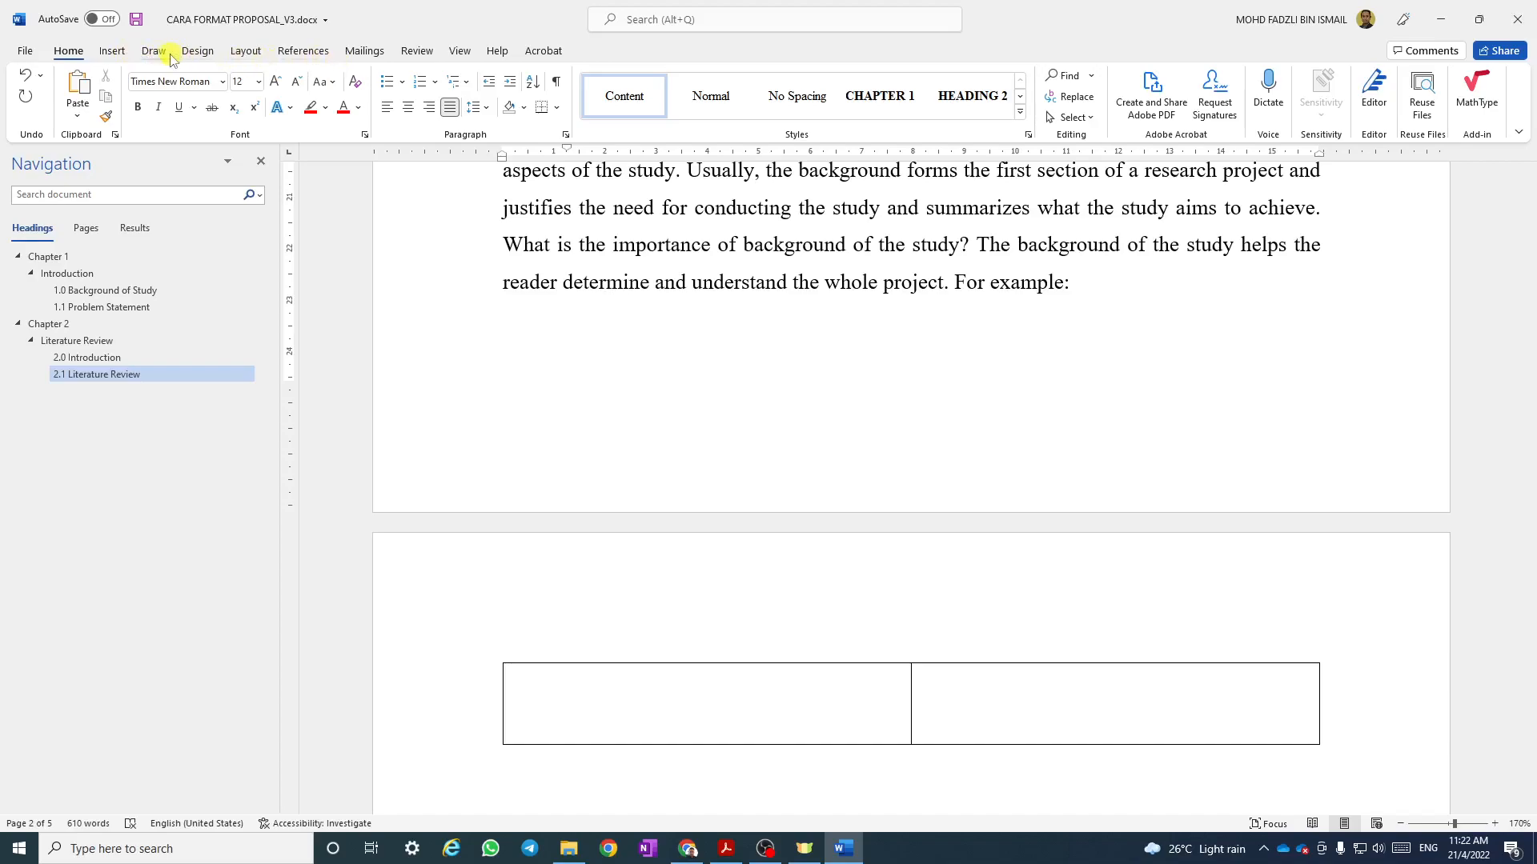
pyautogui.click(289, 50)
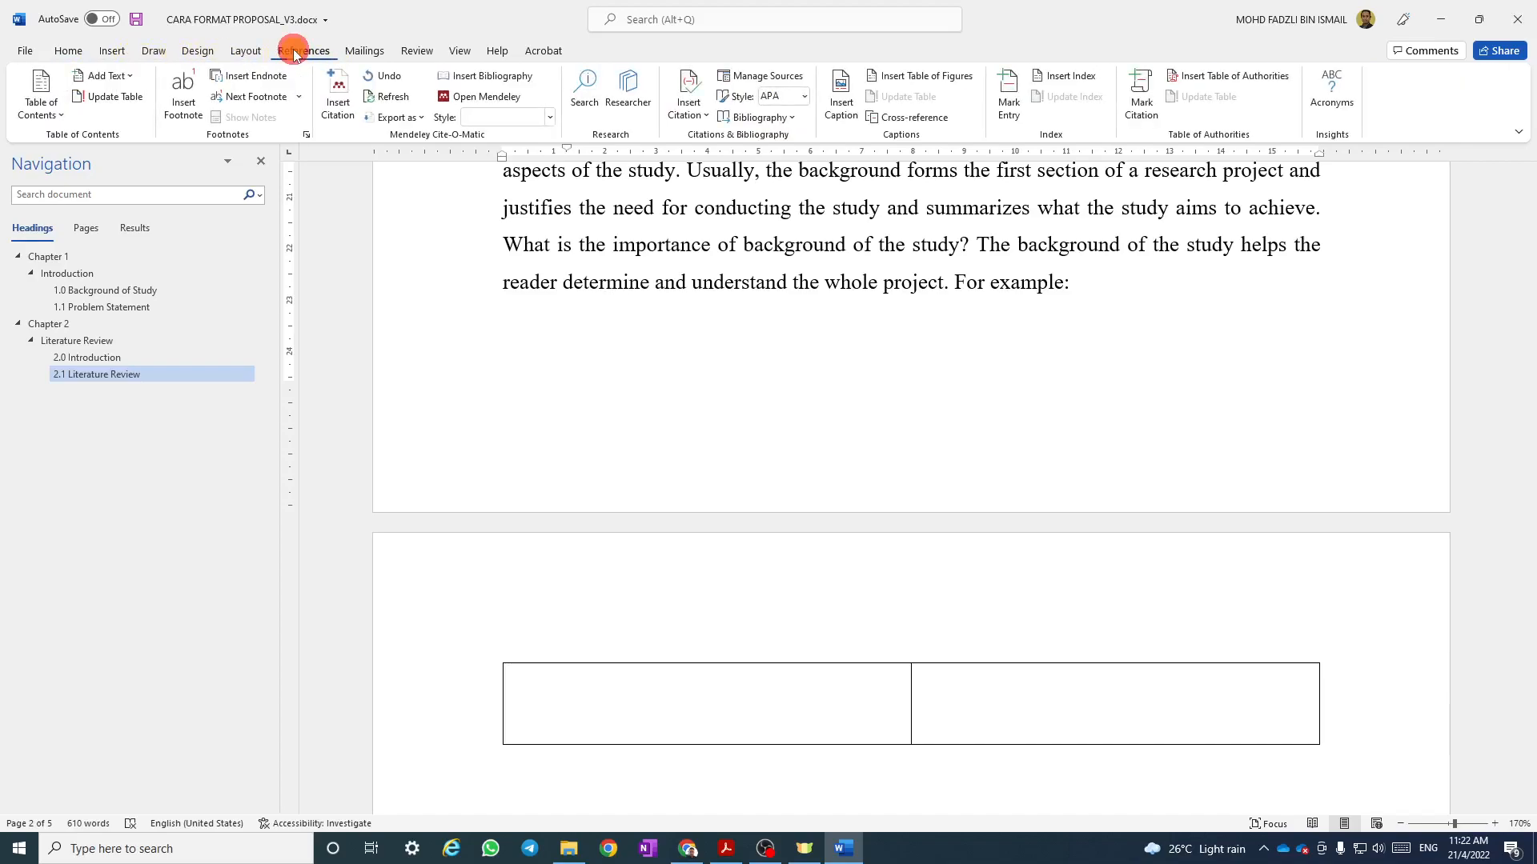
pyautogui.click(840, 110)
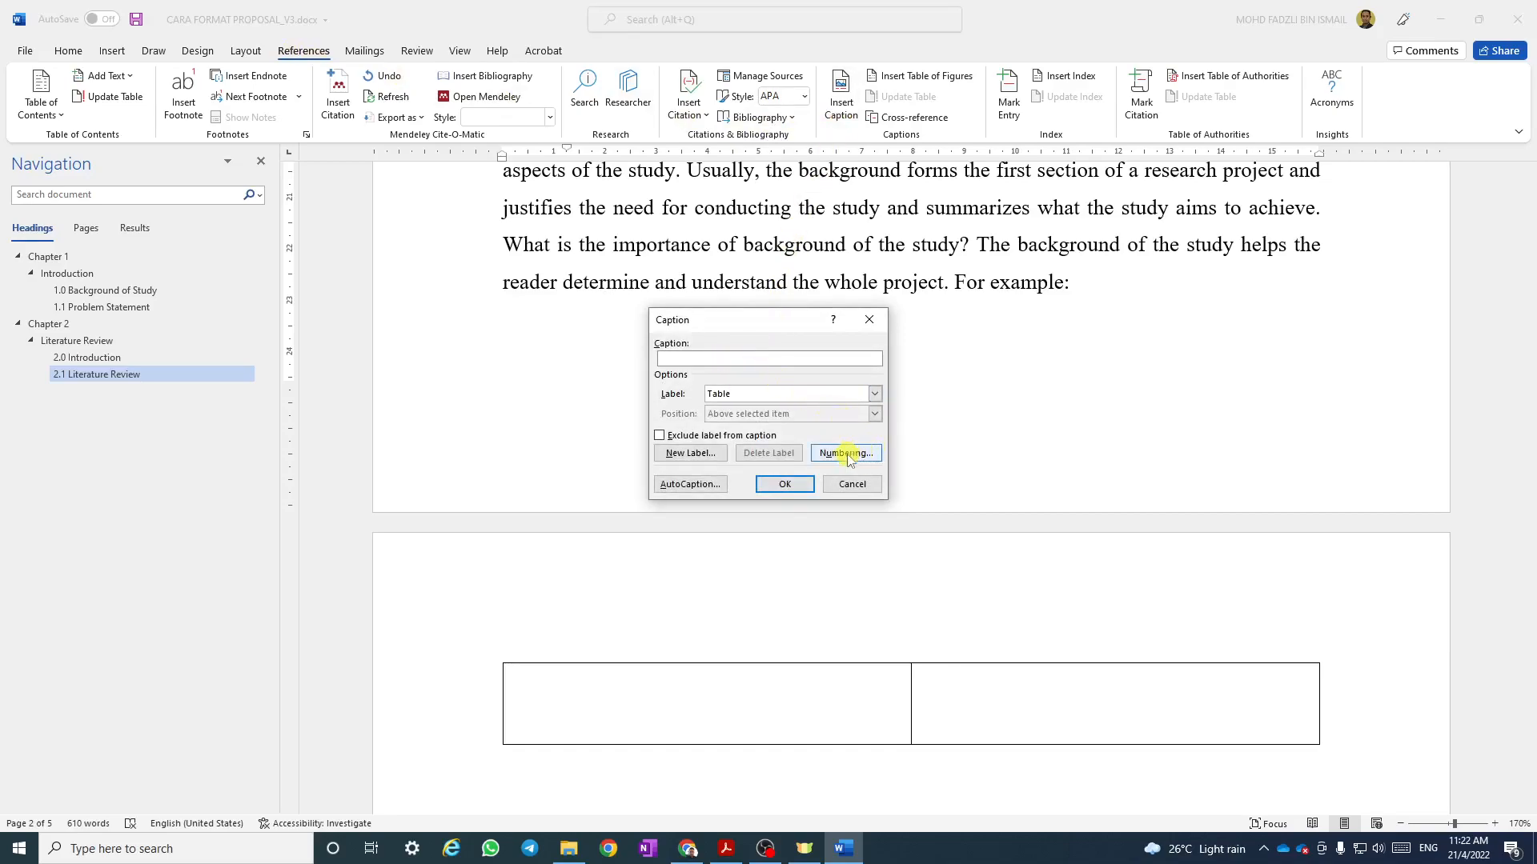
pyautogui.click(793, 488)
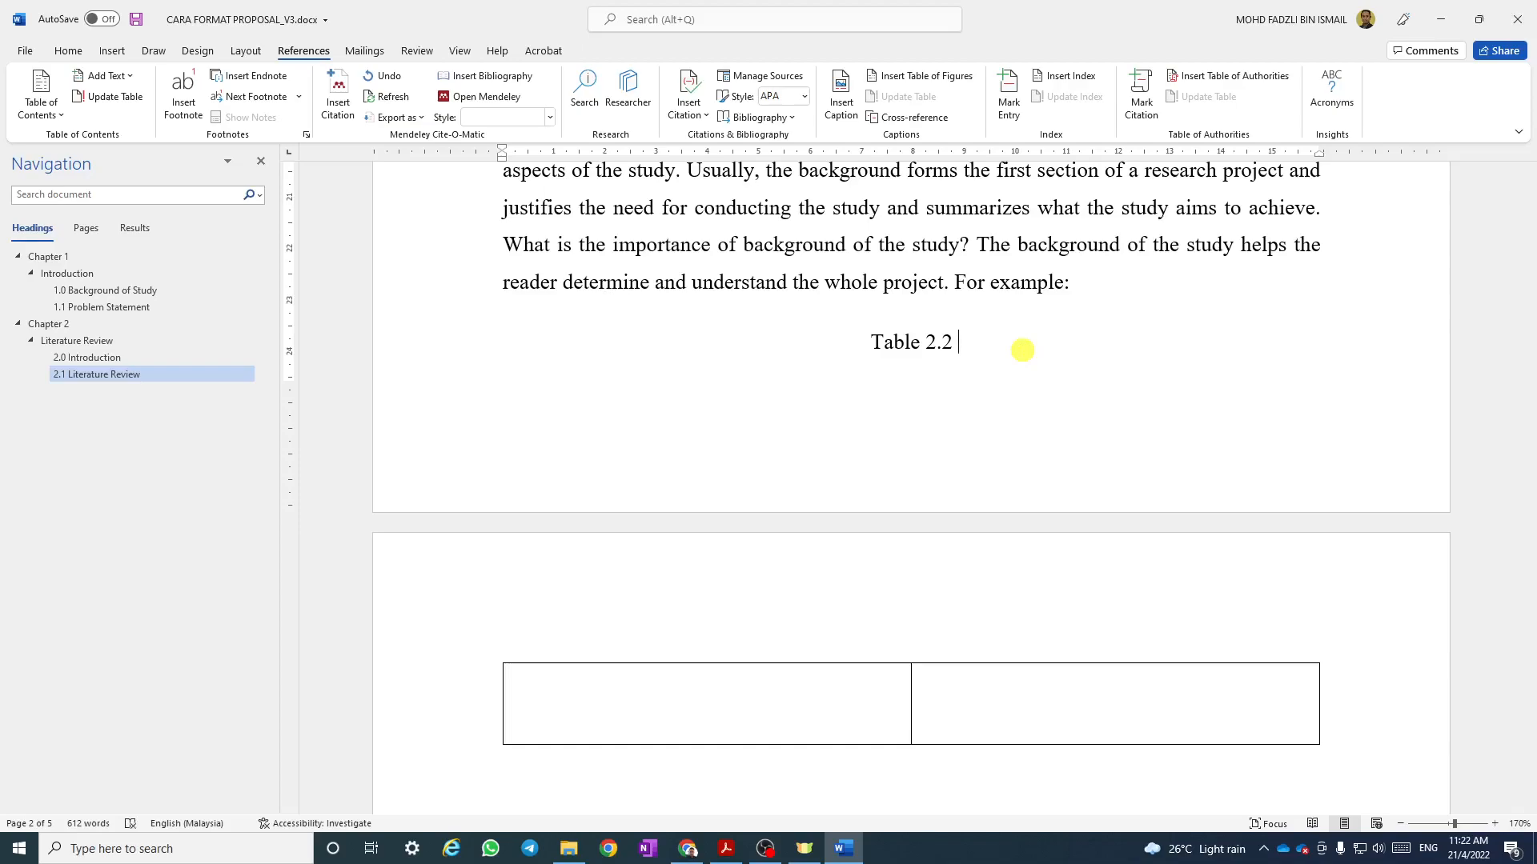
pyautogui.write('List')
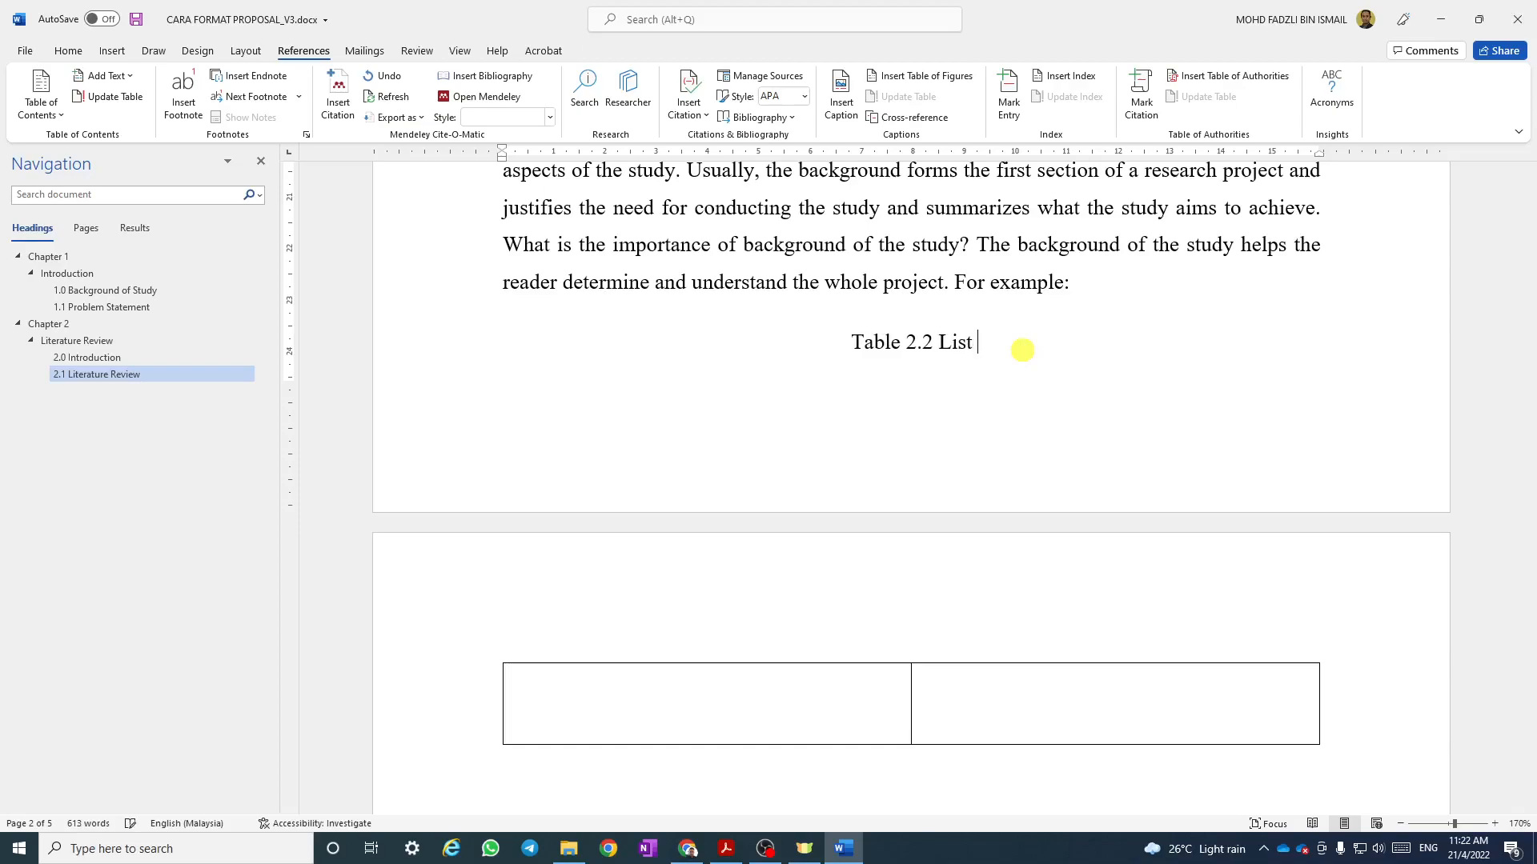
pyautogui.write(' of Para')
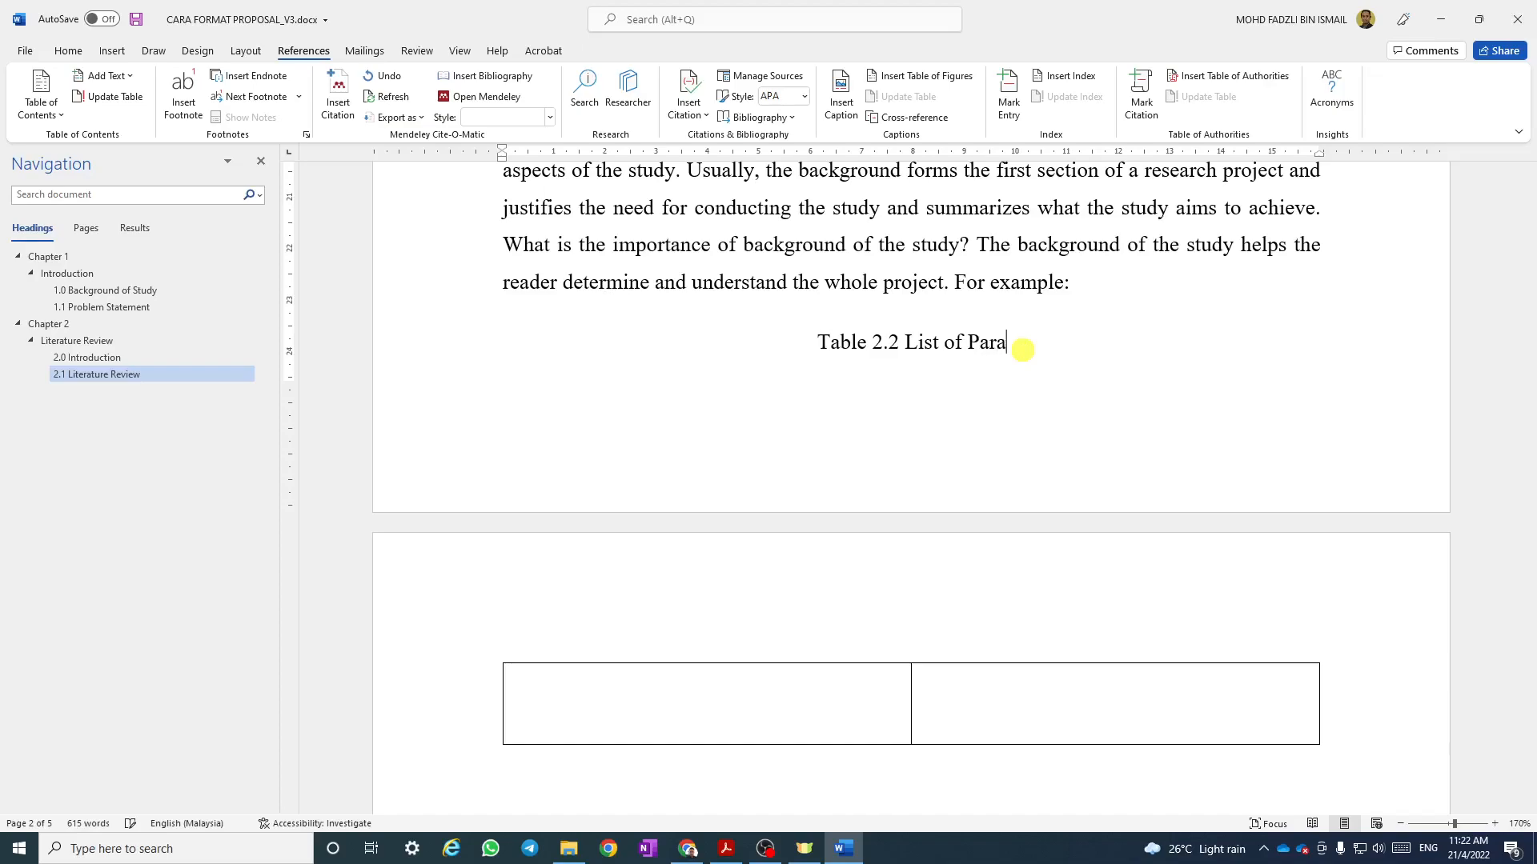
pyautogui.write('meter')
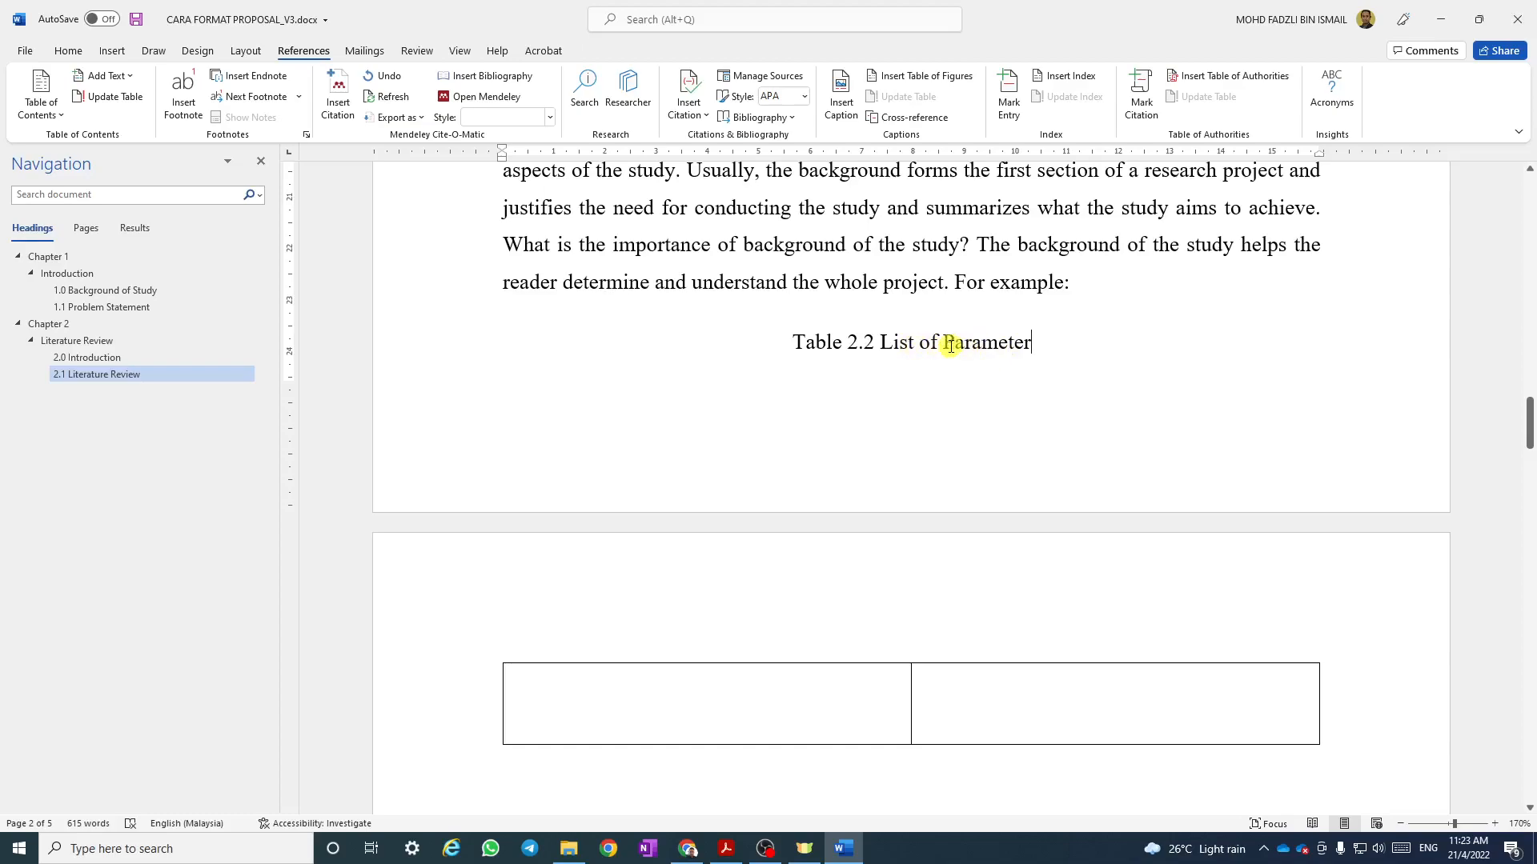
# Apply the Caption style to the "List of Parameter" caption.
pyautogui.scroll(2, 957, 347)
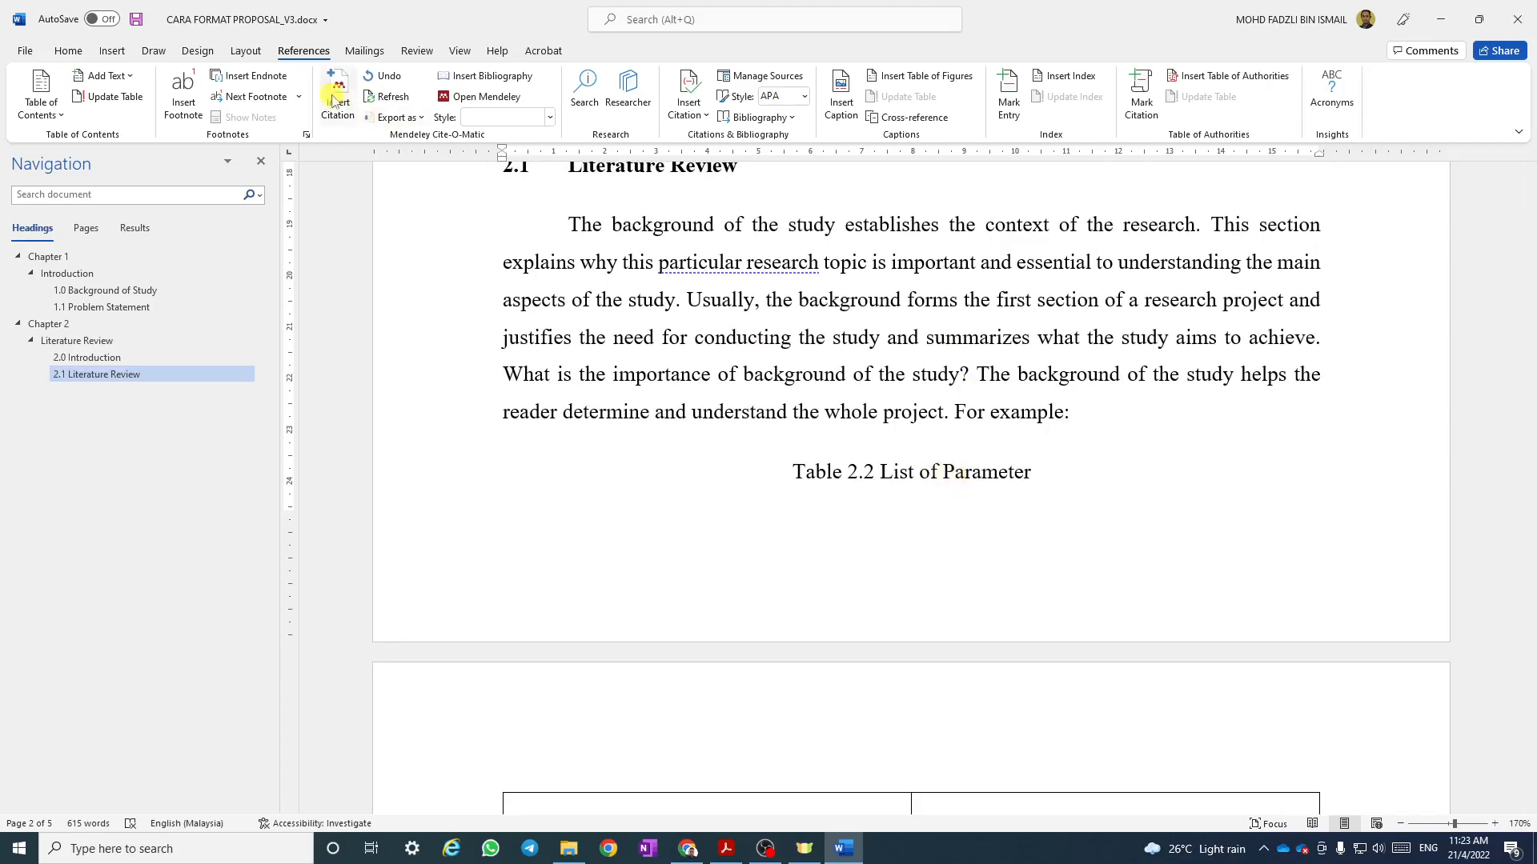
pyautogui.click(68, 51)
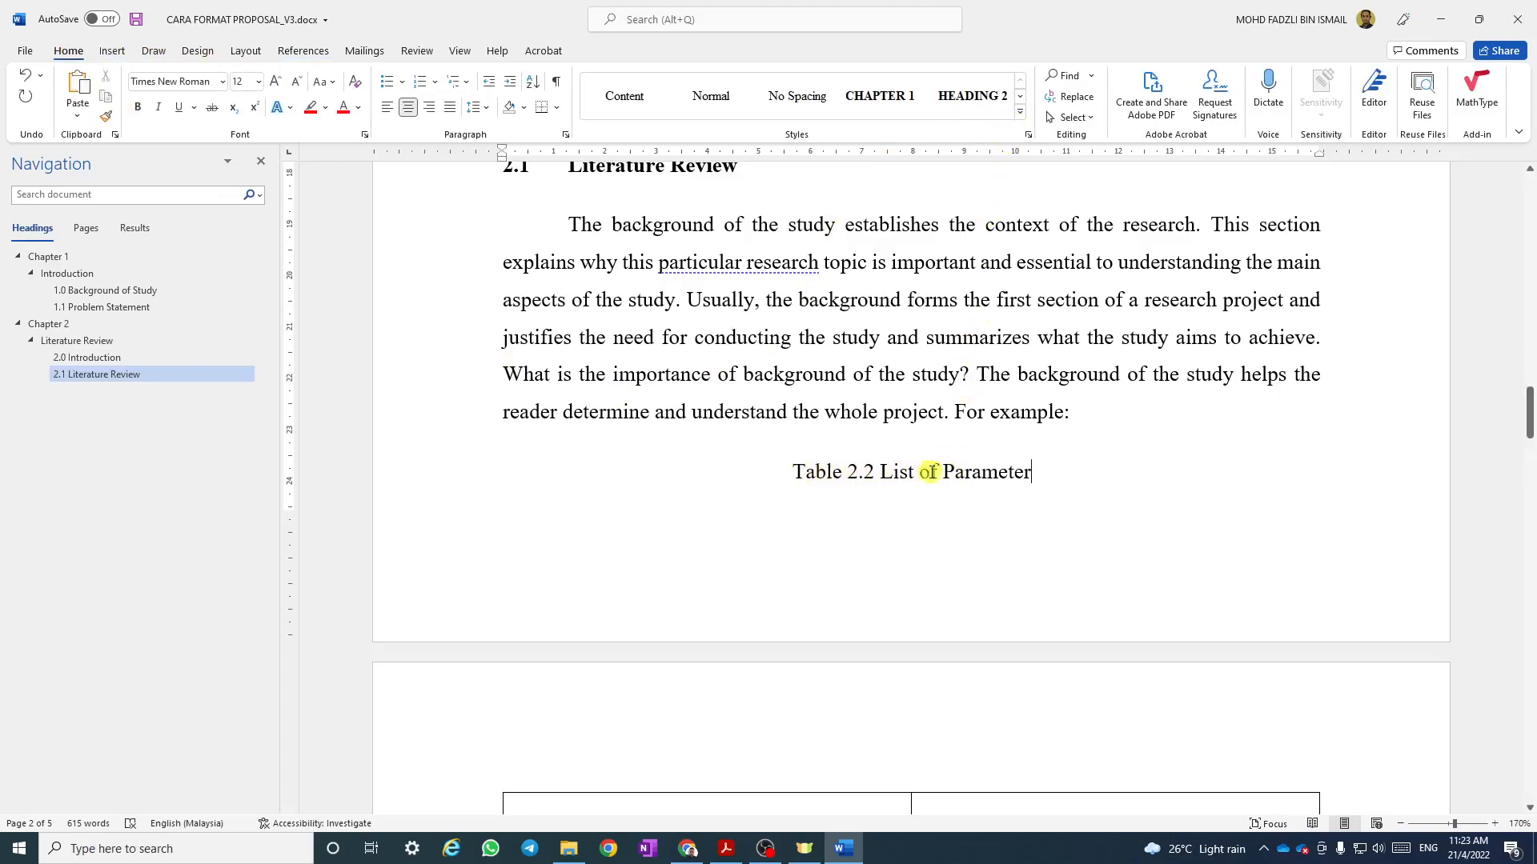
pyautogui.click(1021, 117)
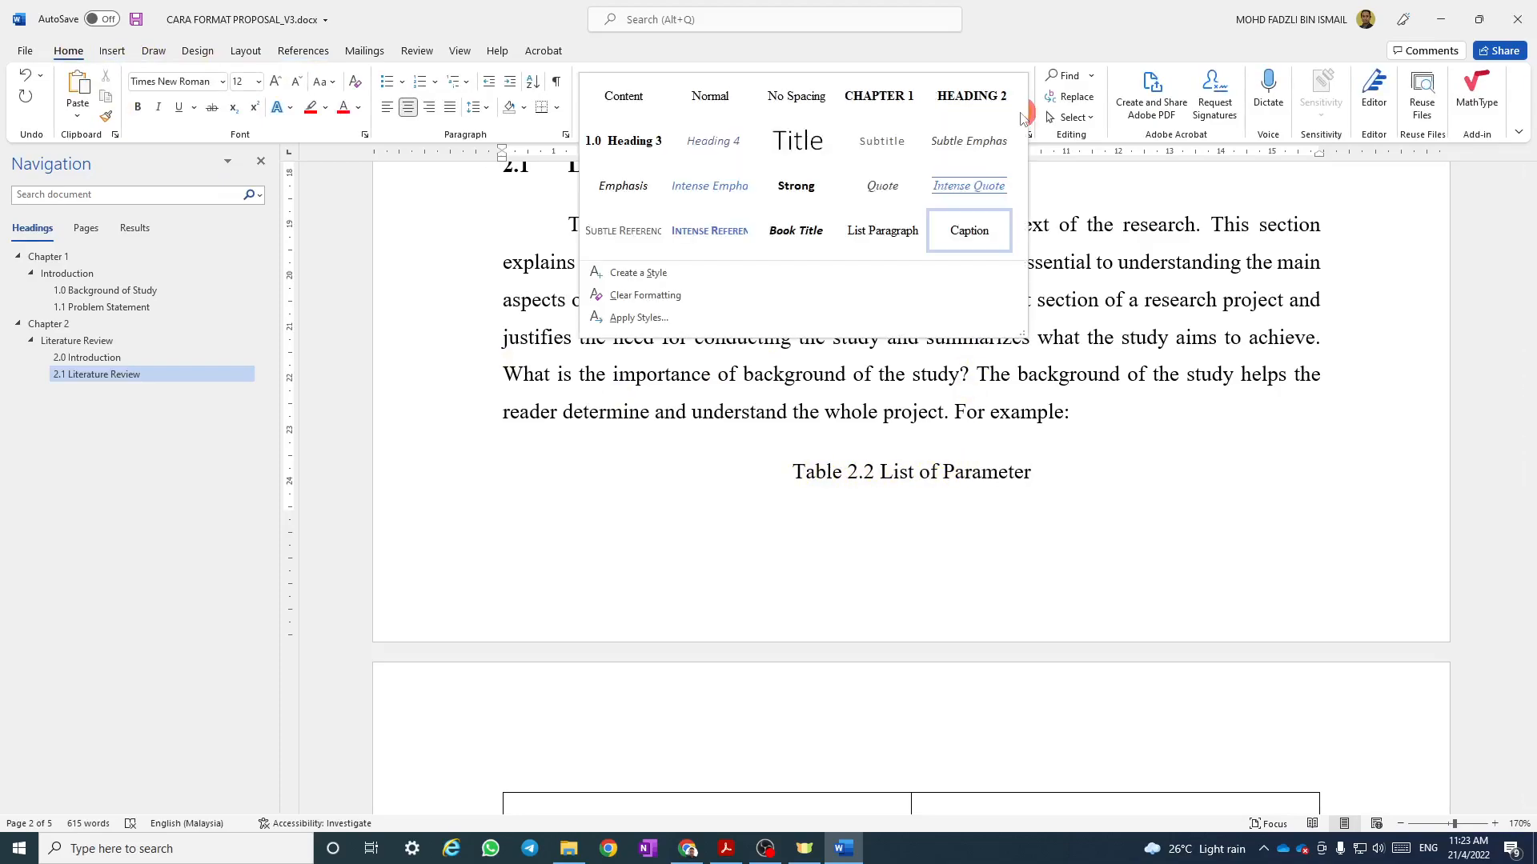
pyautogui.click(971, 228)
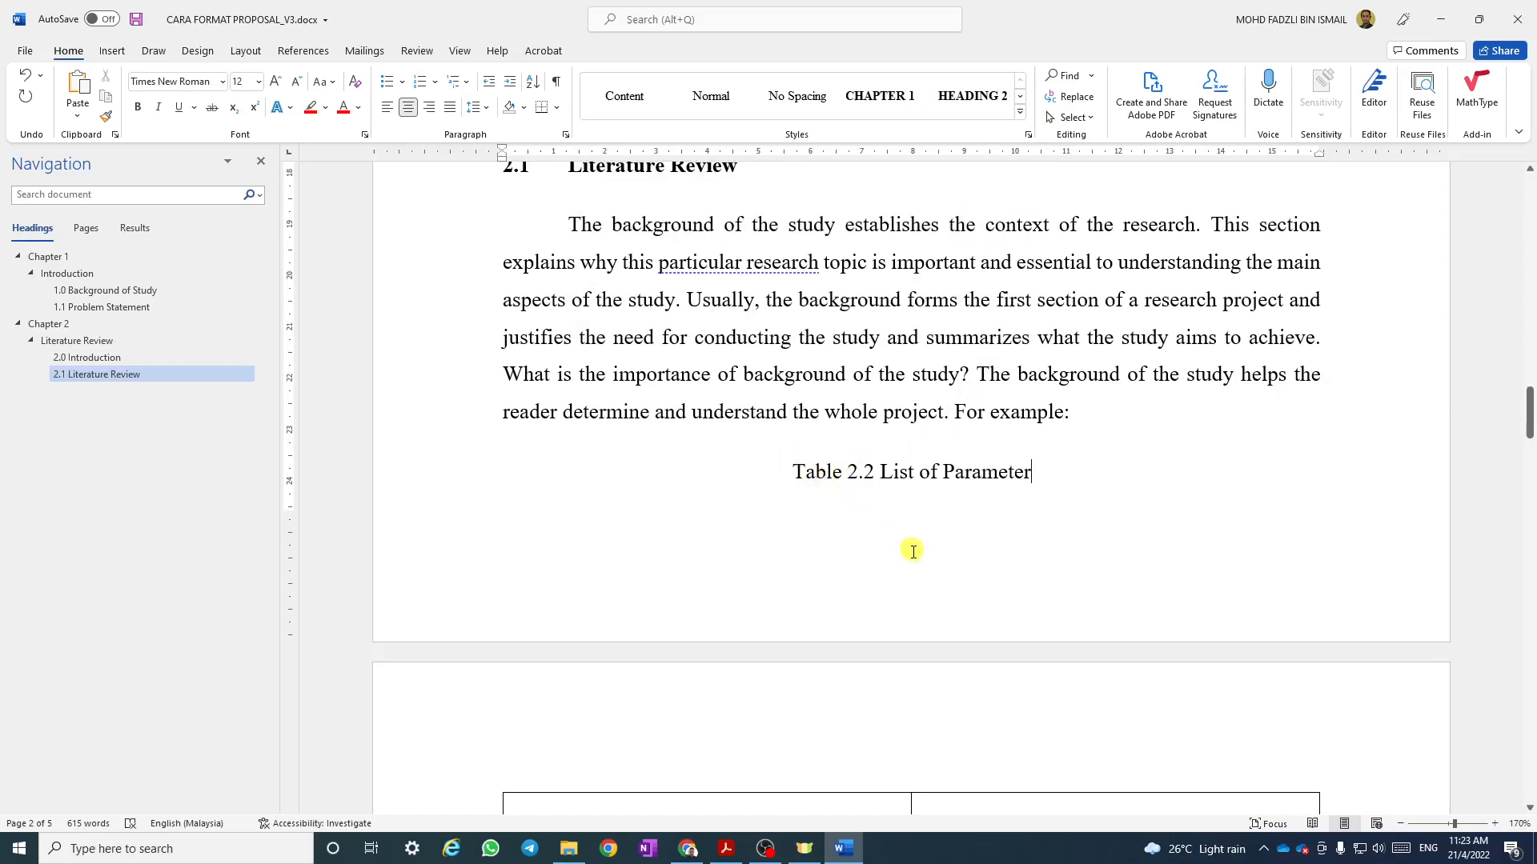
# Add blank lines before the "List of Parameter" caption to move it onto the next page, directly above its table.
pyautogui.scroll(-2, 849, 471)
pyautogui.click(779, 342)
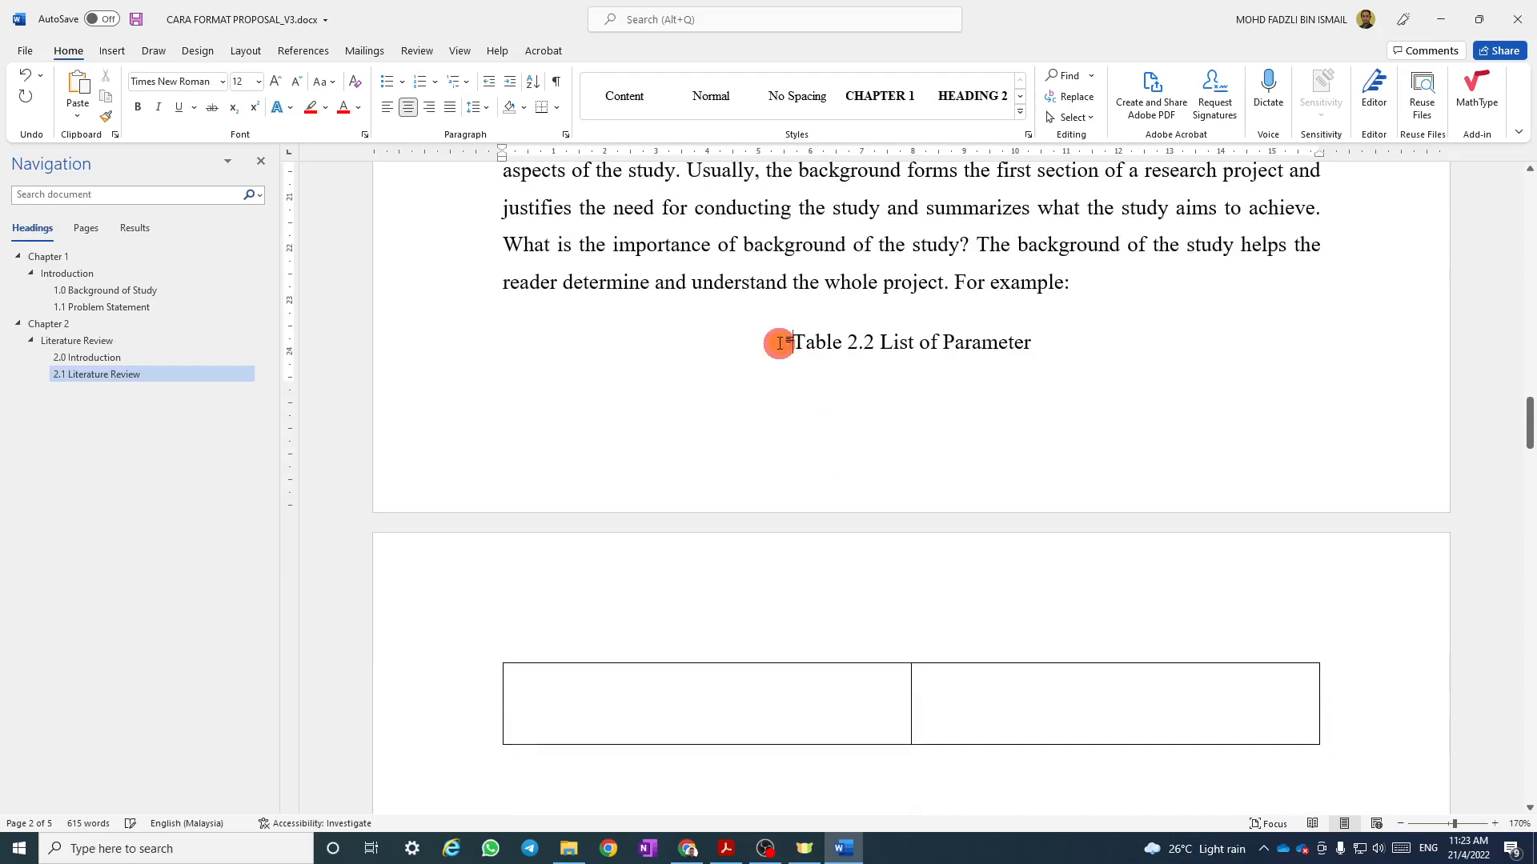
pyautogui.press('Return')
pyautogui.press('Return')
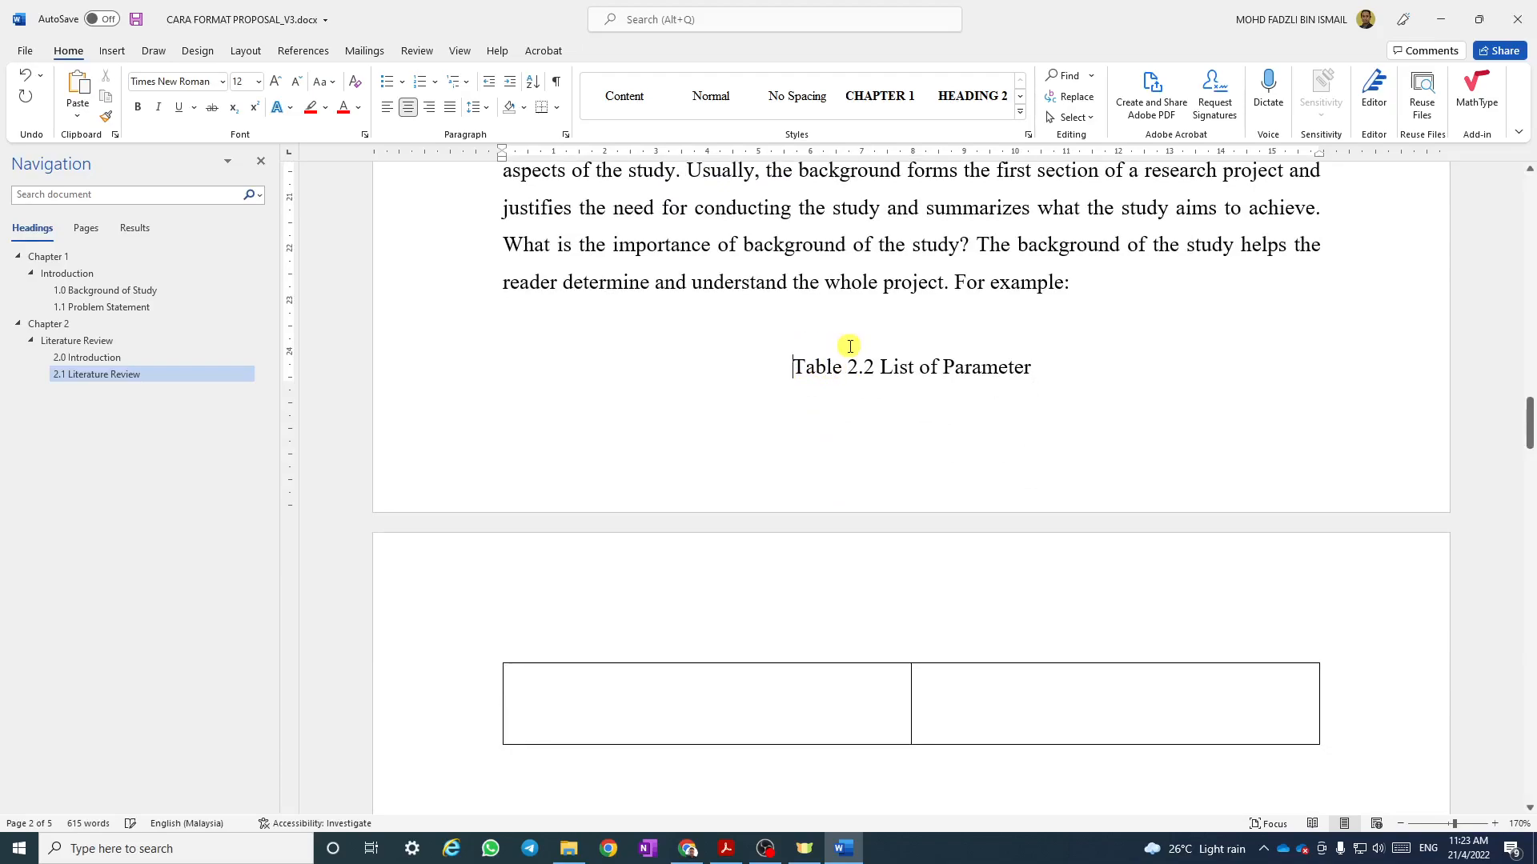
pyautogui.scroll(-2, 780, 604)
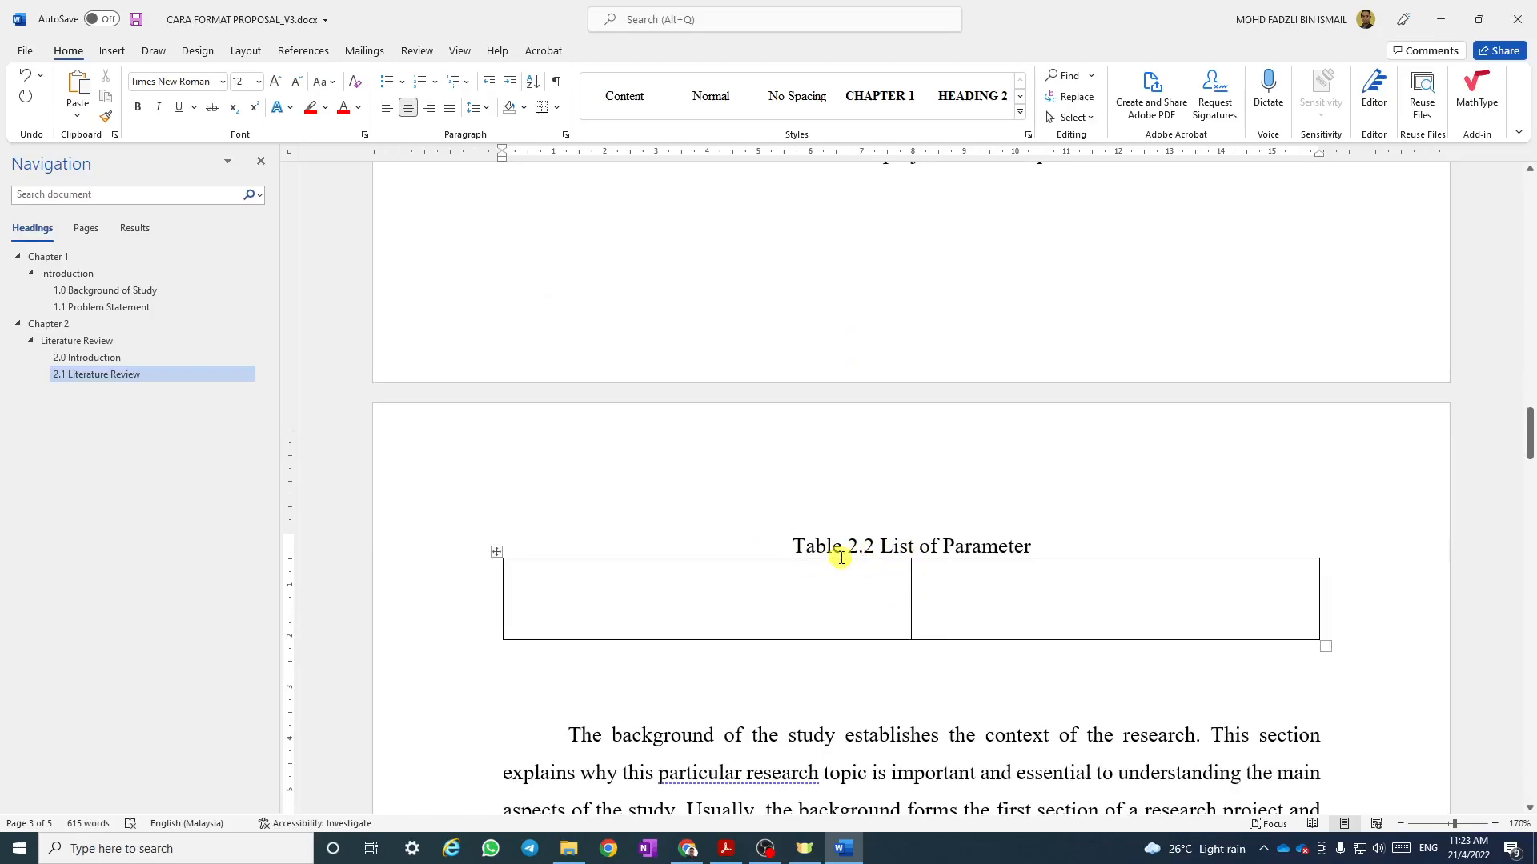
# Insert a label-and-number cross-reference to the "List of Parameter" table after "achieve" in the first Literature Review paragraph.
pyautogui.scroll(4, 985, 552)
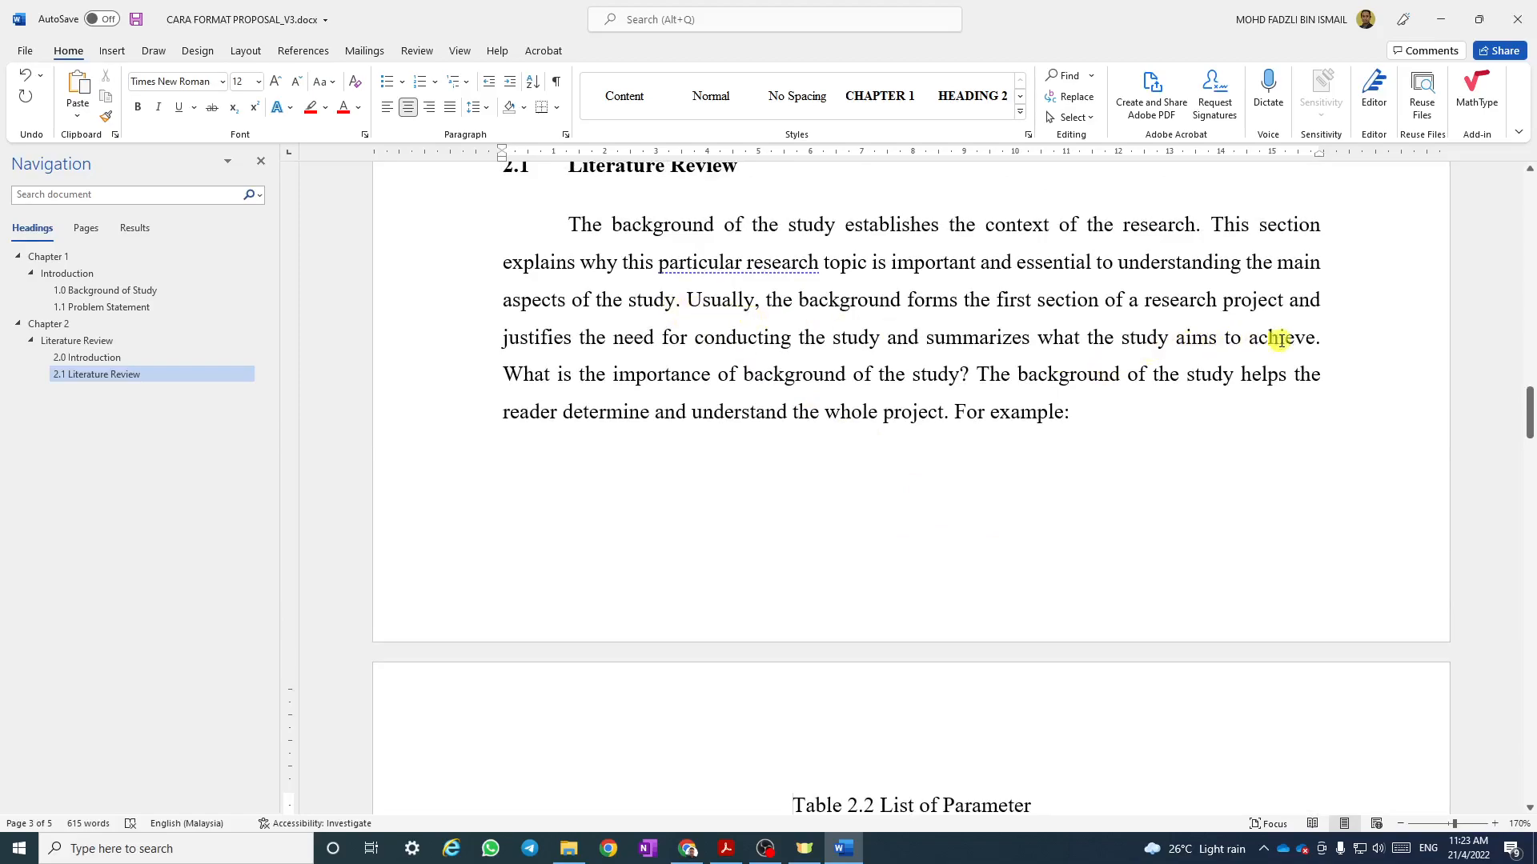
pyautogui.click(1312, 339)
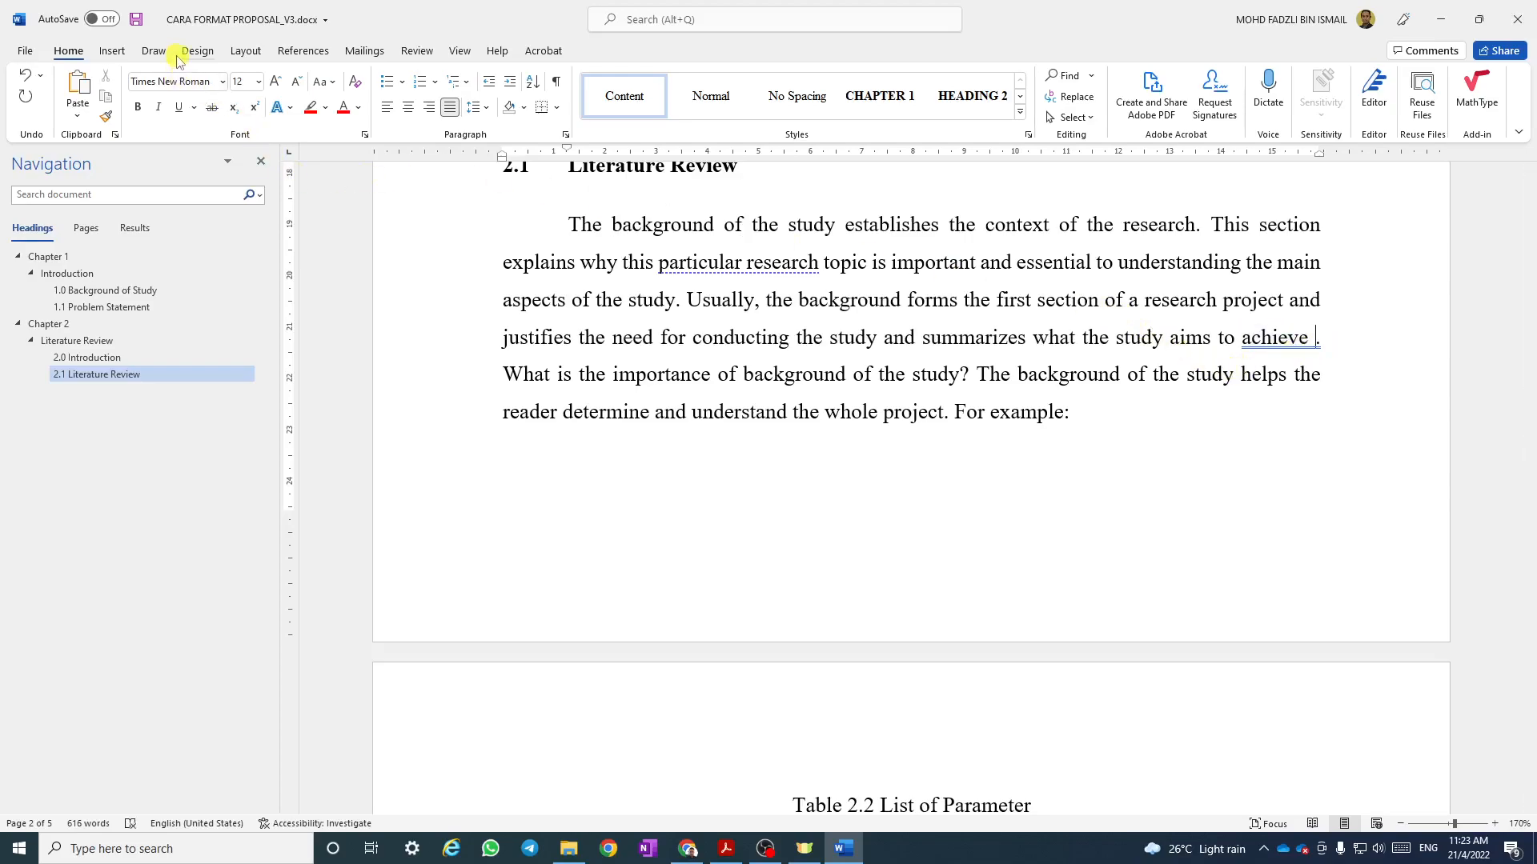
pyautogui.click(304, 51)
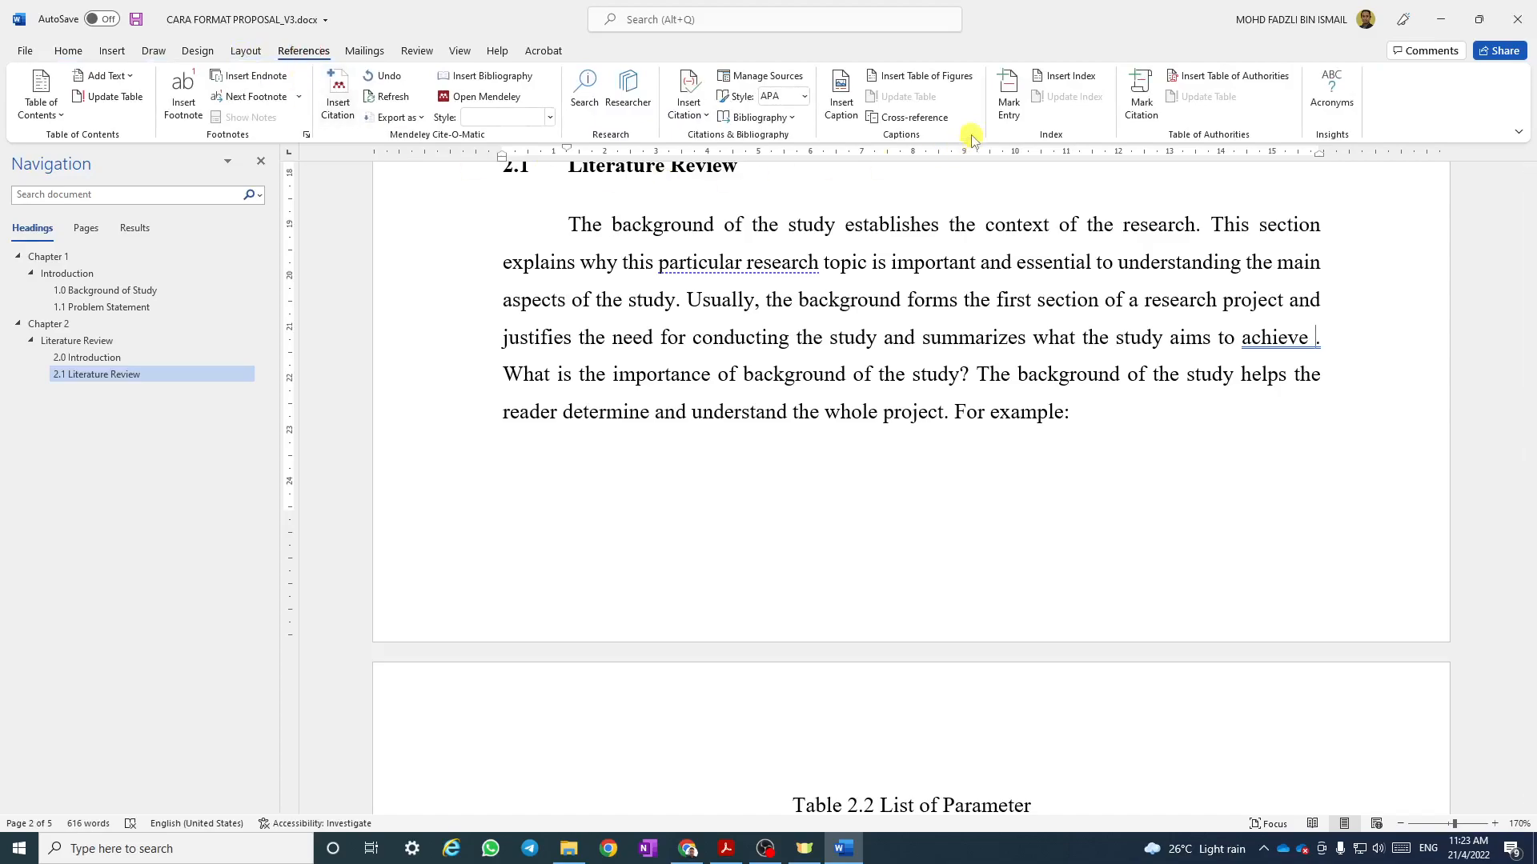
pyautogui.click(909, 118)
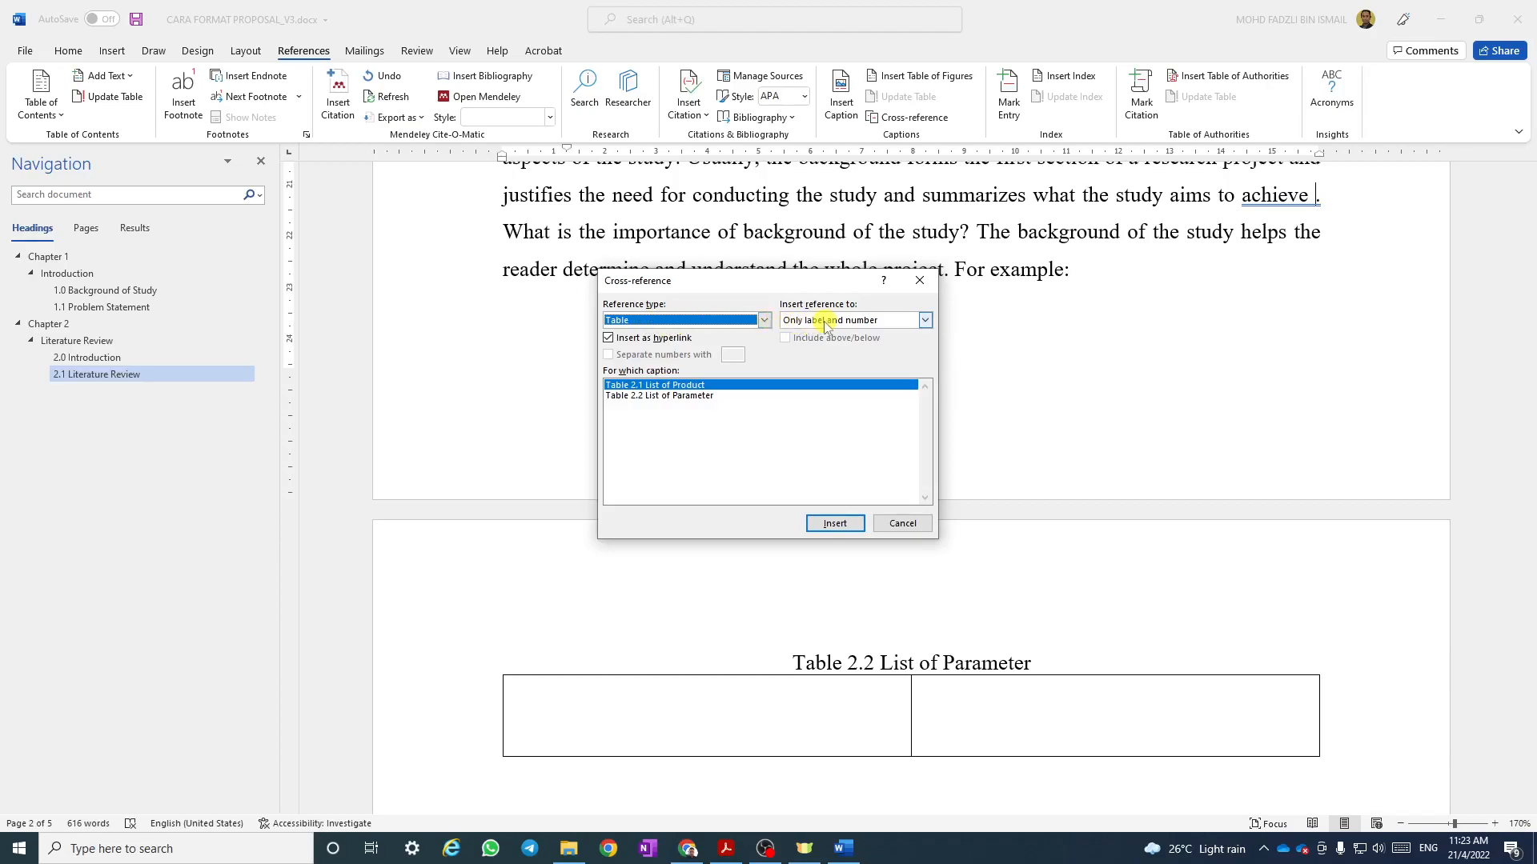
pyautogui.click(651, 400)
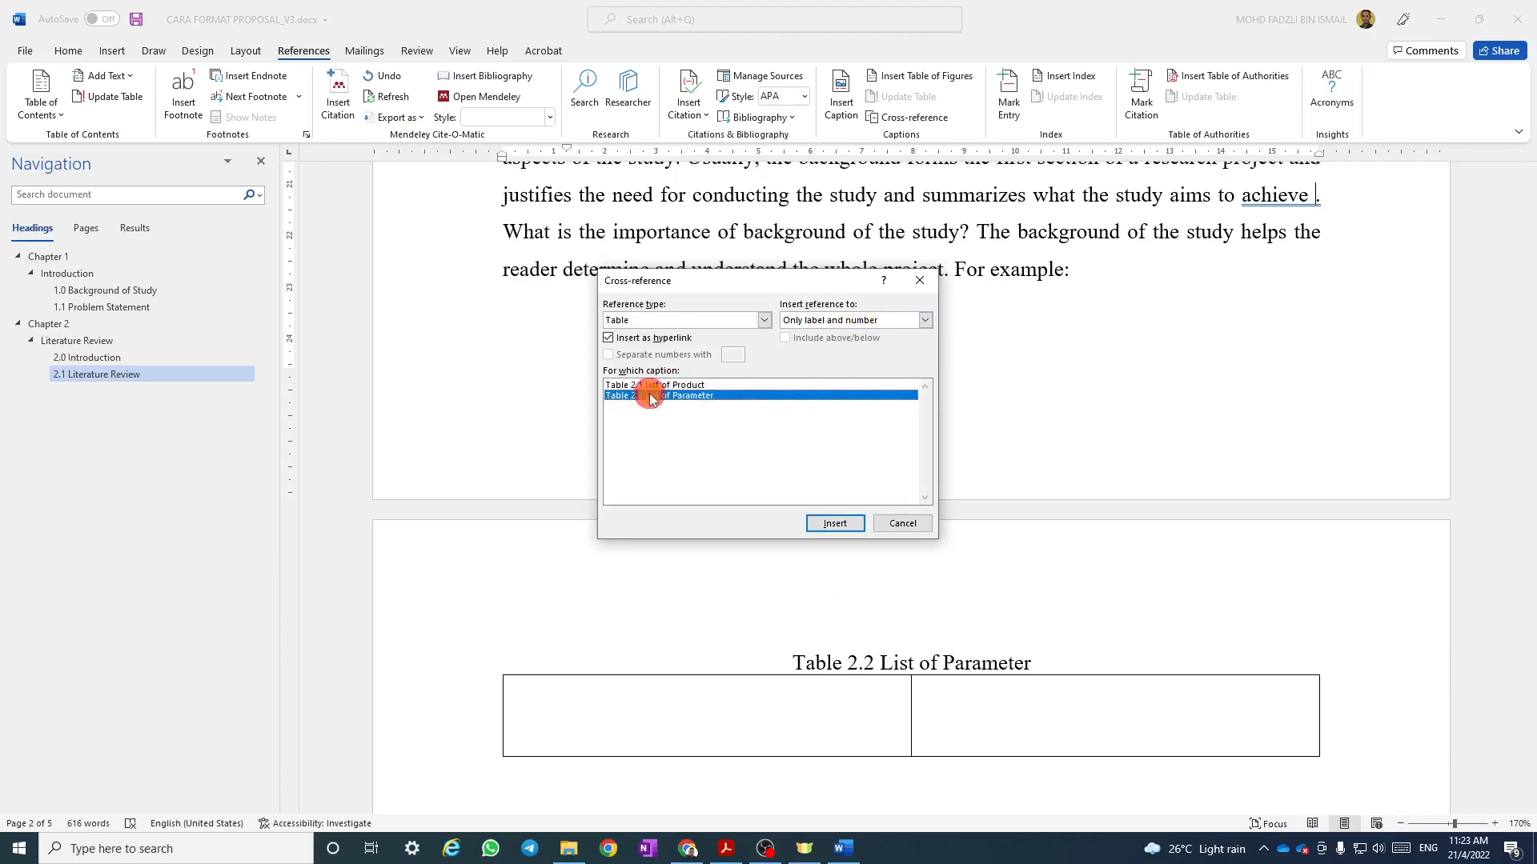
pyautogui.click(836, 525)
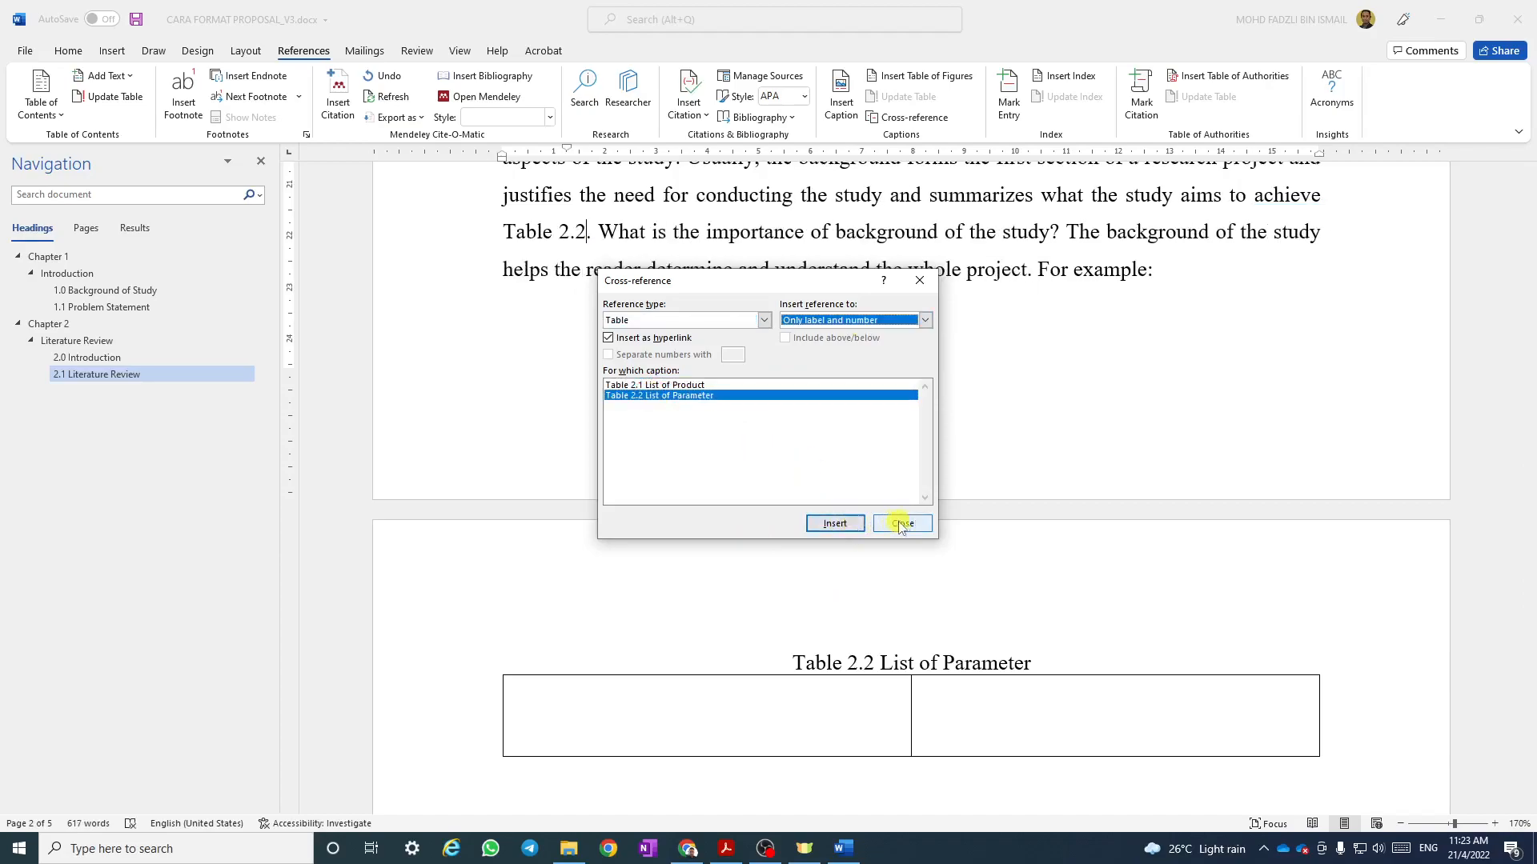
pyautogui.click(903, 523)
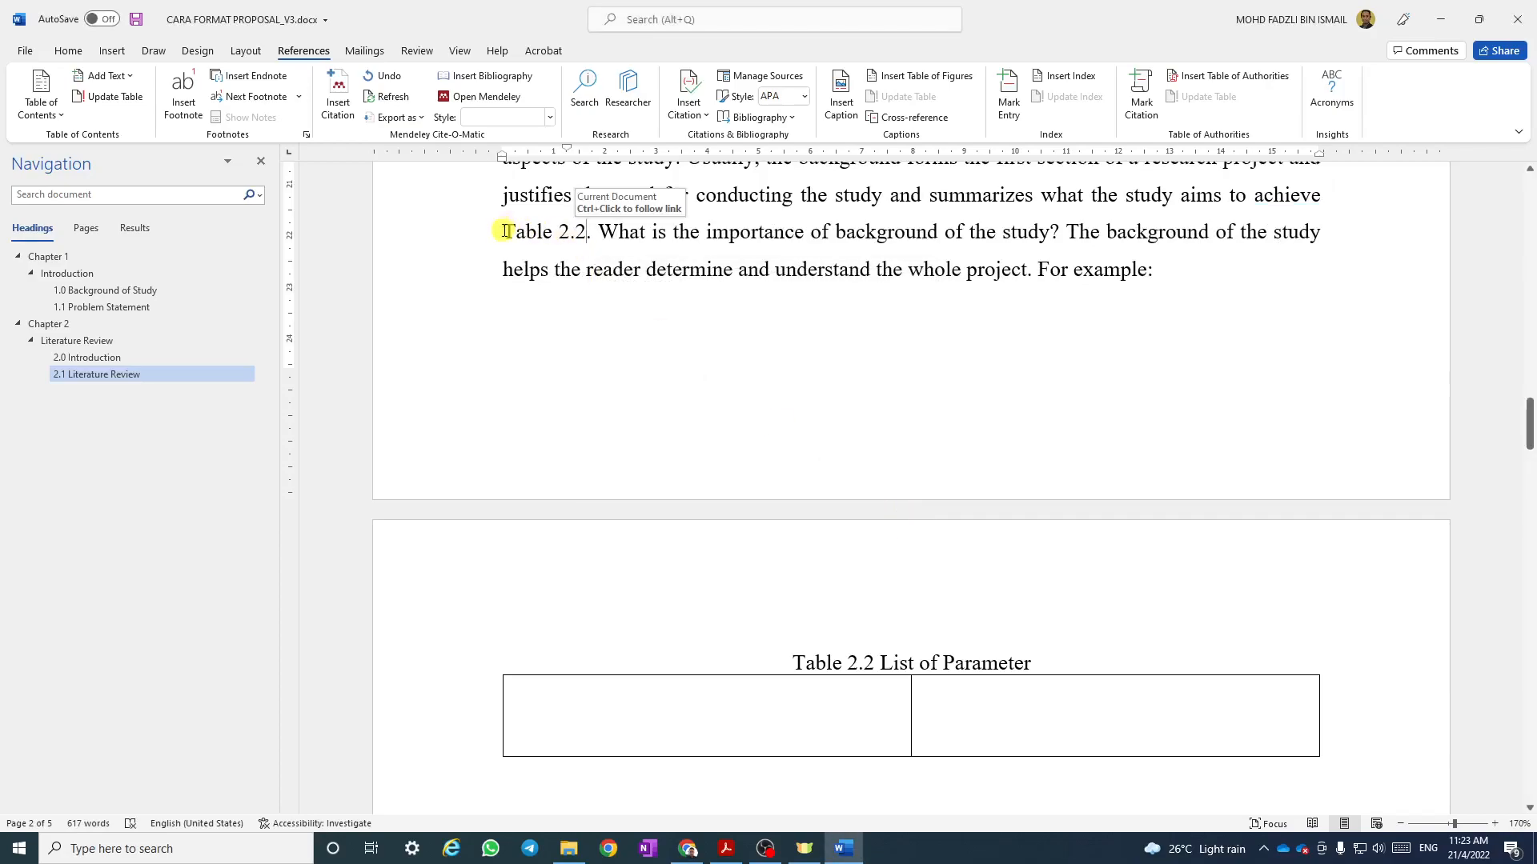
# Highlight the new table cross-reference in the Literature Review paragraph in red.
pyautogui.moveTo(503, 231); pyautogui.dragTo(588, 231)
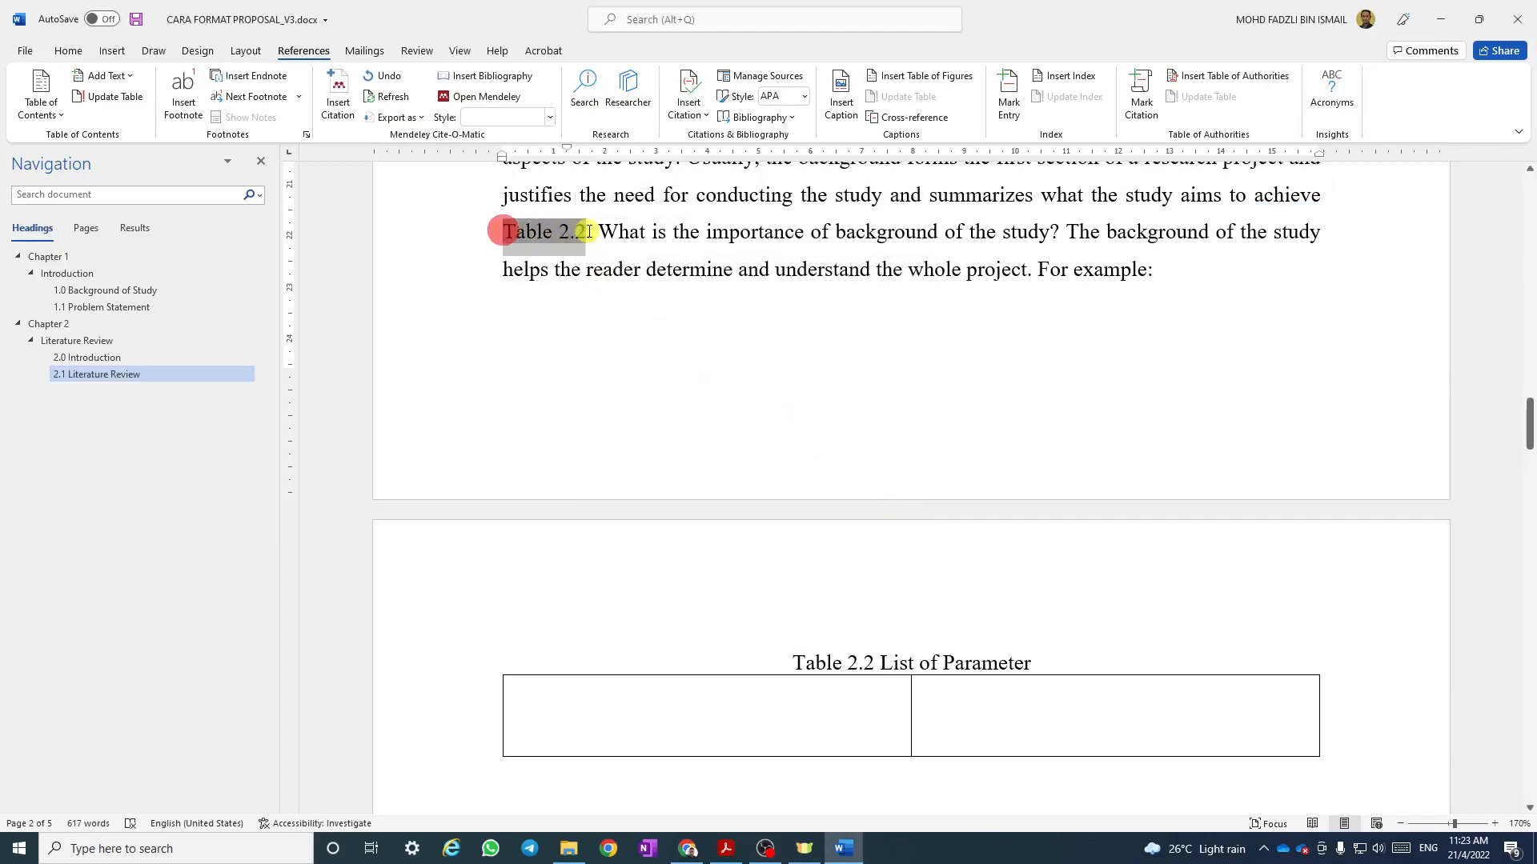
pyautogui.click(69, 52)
pyautogui.click(311, 108)
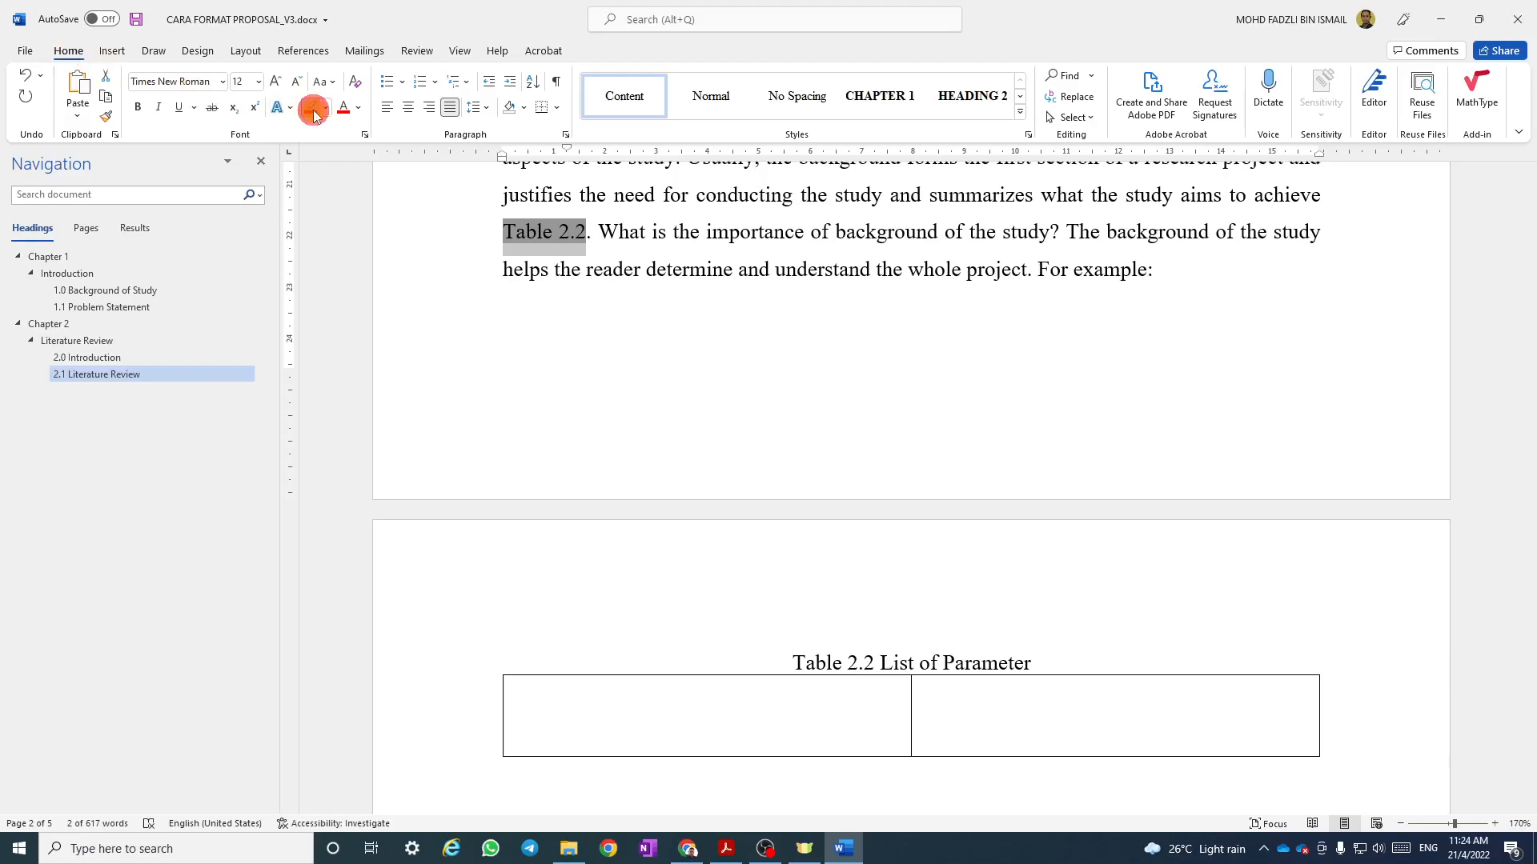
pyautogui.click(602, 333)
# Add a blank line after "For example:" at the end of the first paragraph under 2.0 Introduction.
pyautogui.scroll(3, 602, 333)
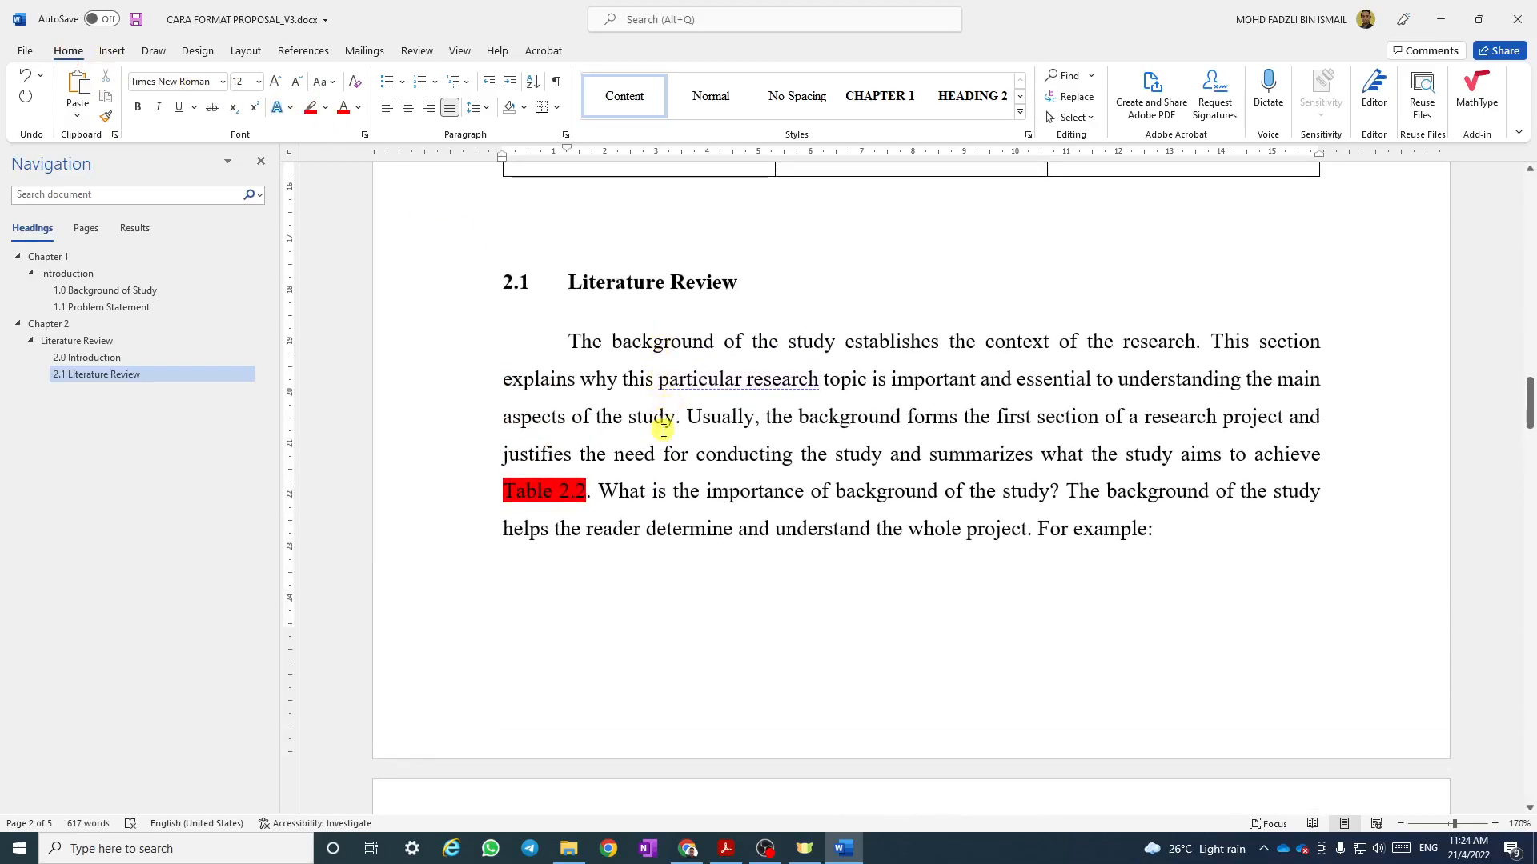
pyautogui.scroll(3, 757, 439)
pyautogui.scroll(4, 760, 441)
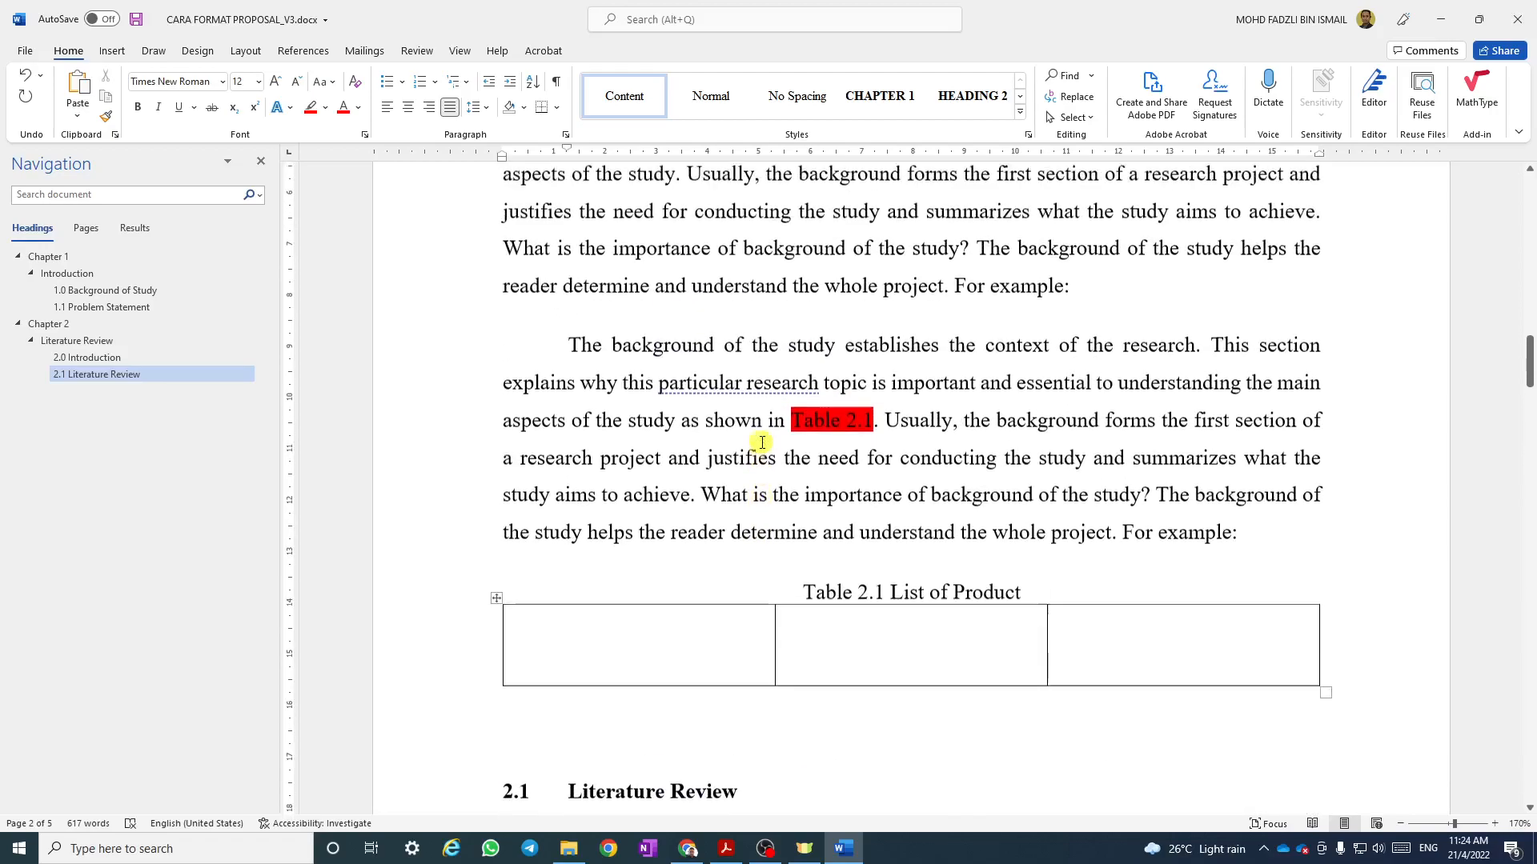
pyautogui.scroll(1, 763, 447)
pyautogui.click(1082, 424)
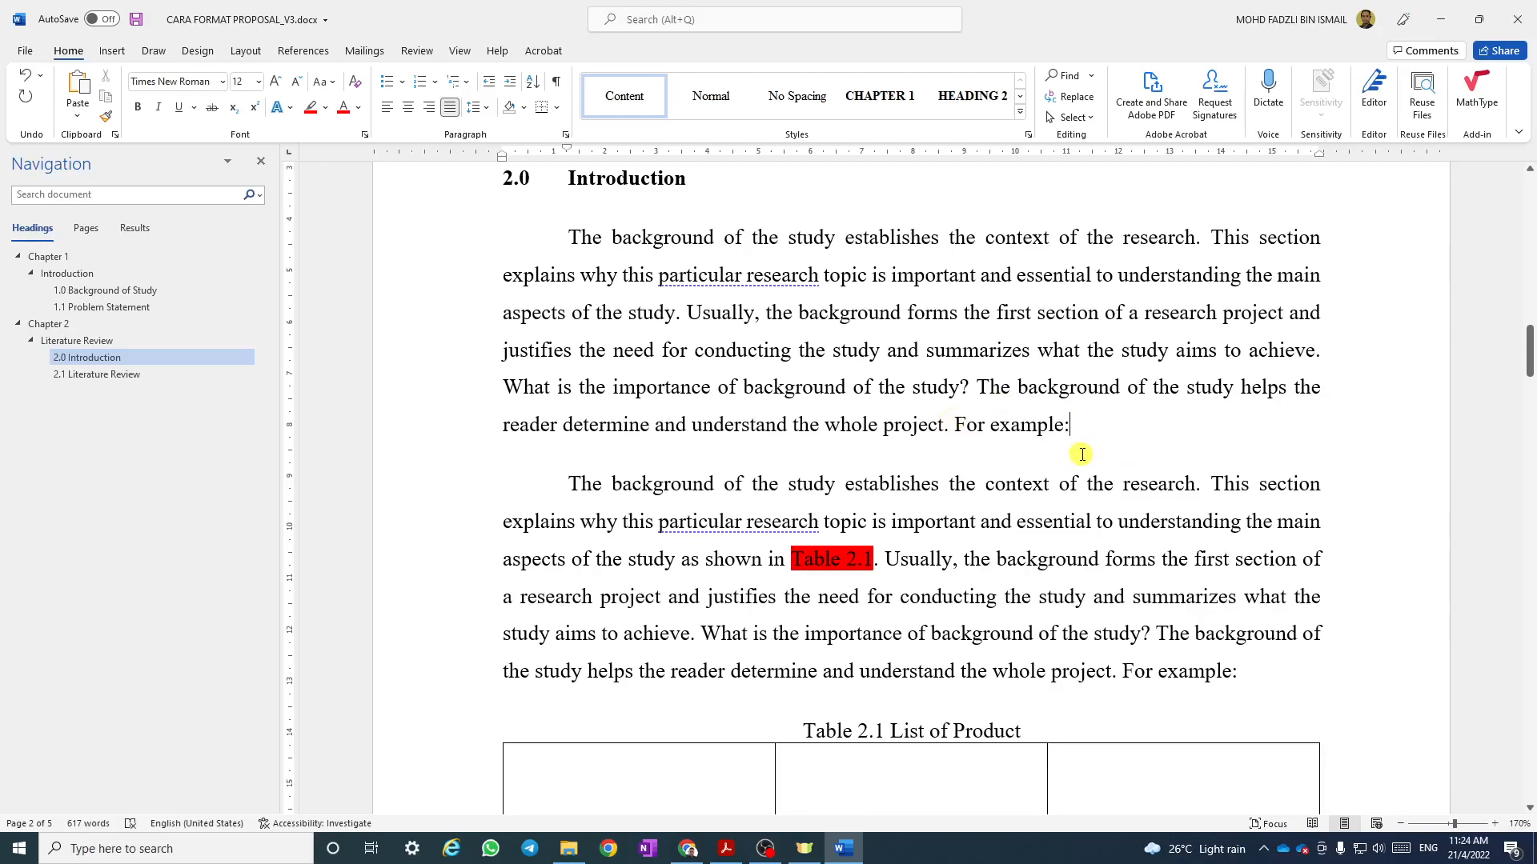
pyautogui.press('Return')
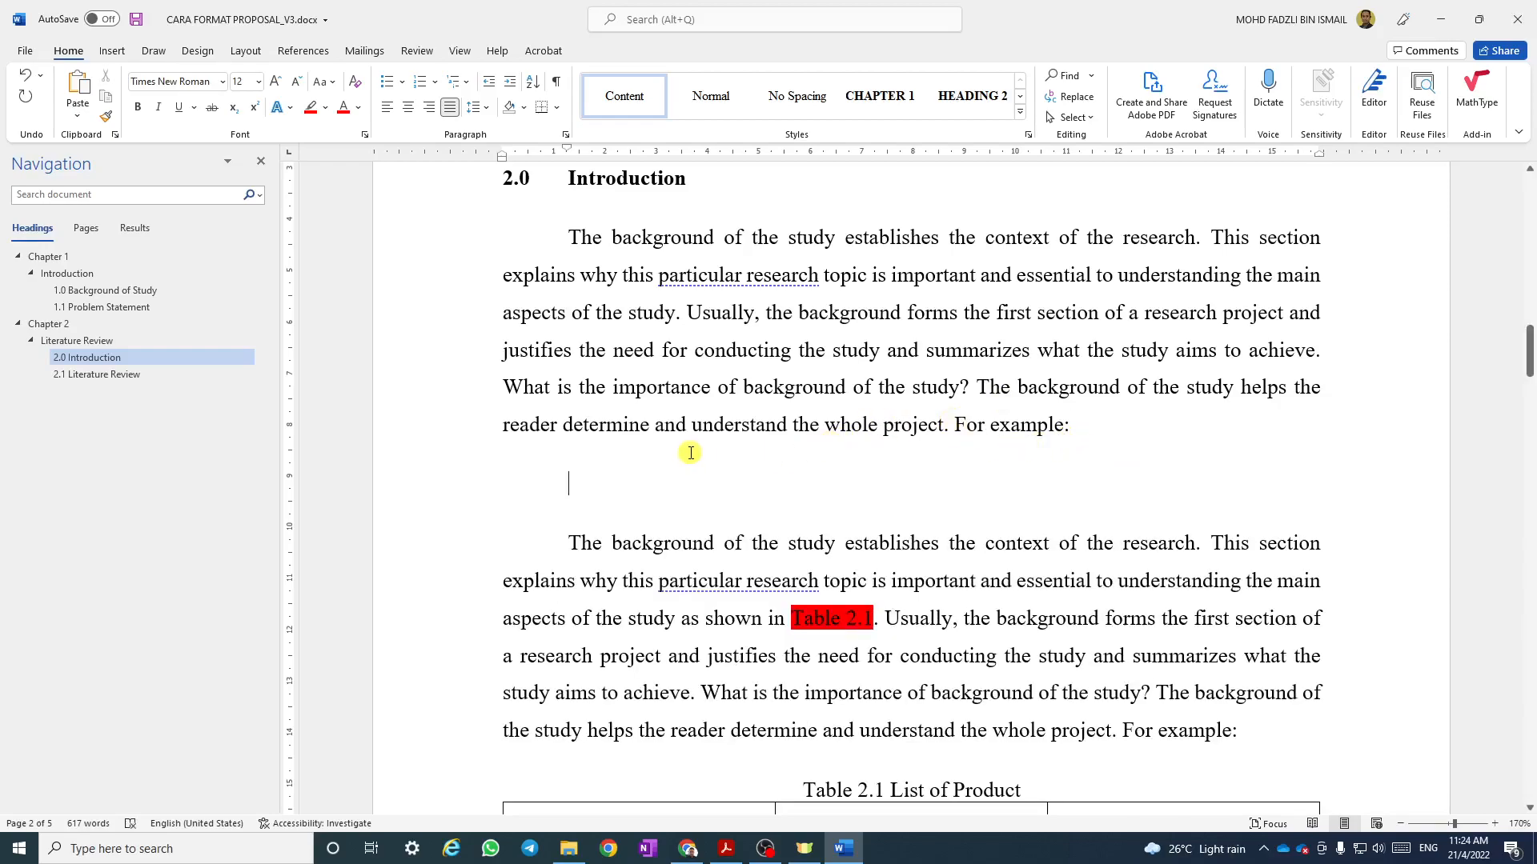
# Compare the highlighted table references with the numbers in the "List of Product" and "List of Parameter" captions.
pyautogui.scroll(-1, 690, 450)
pyautogui.scroll(-4, 638, 412)
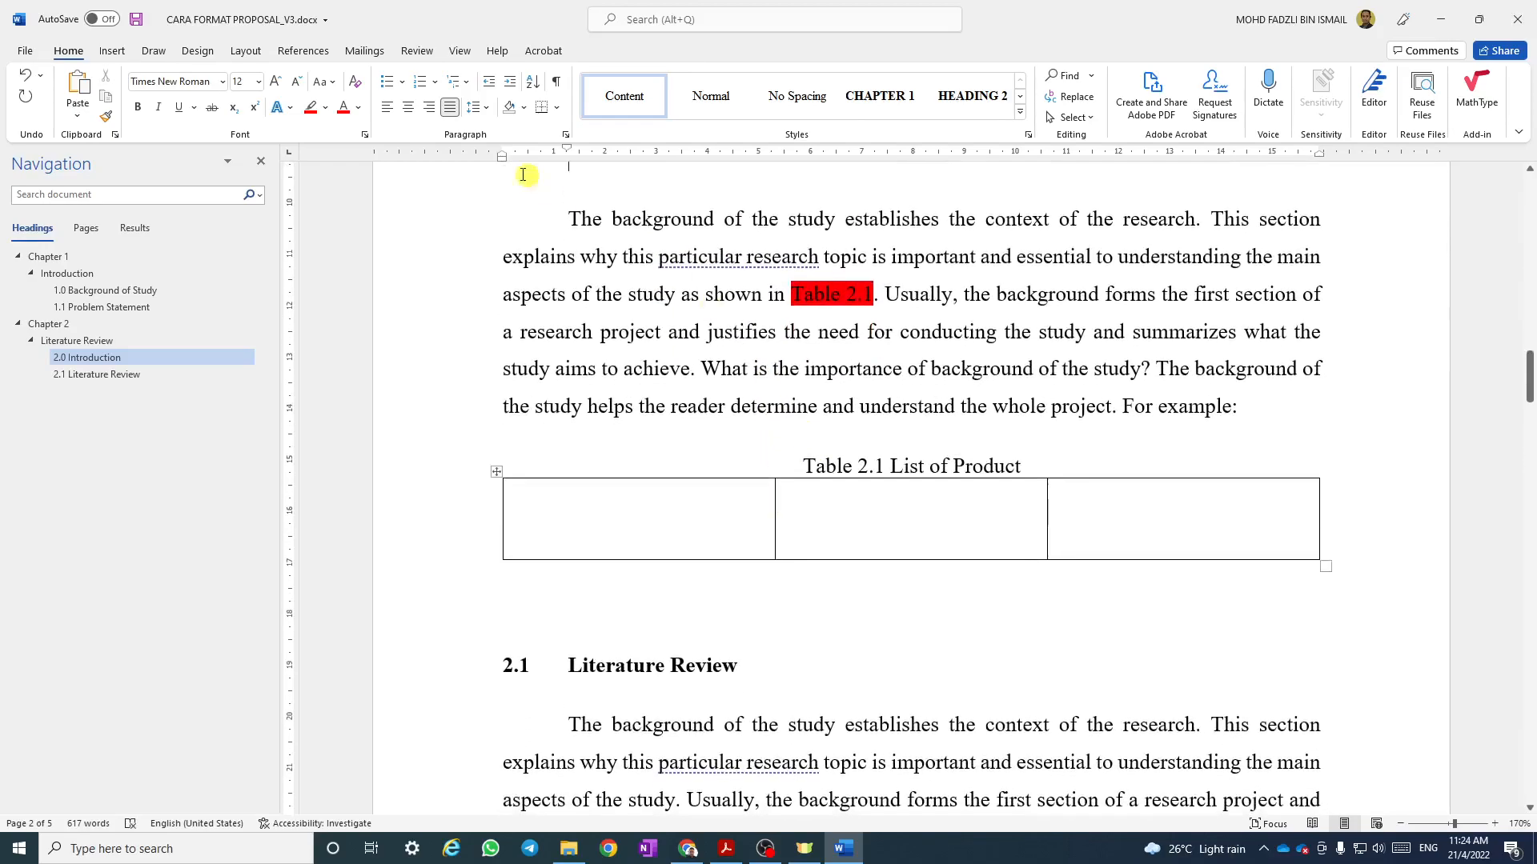
pyautogui.scroll(2, 645, 309)
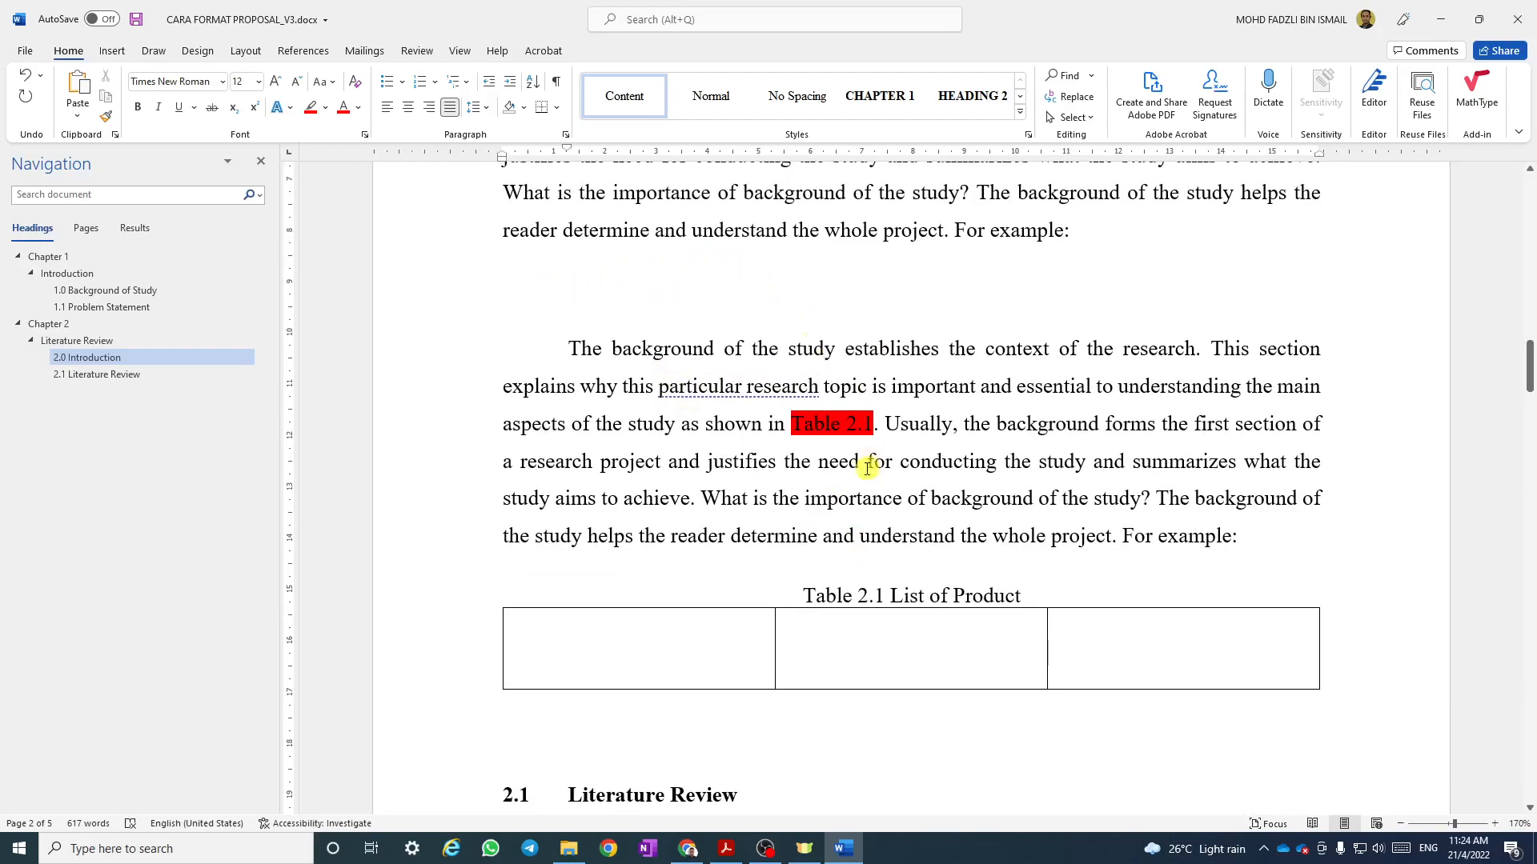
pyautogui.moveTo(872, 422); pyautogui.dragTo(791, 423)
pyautogui.doubleClick(878, 595)
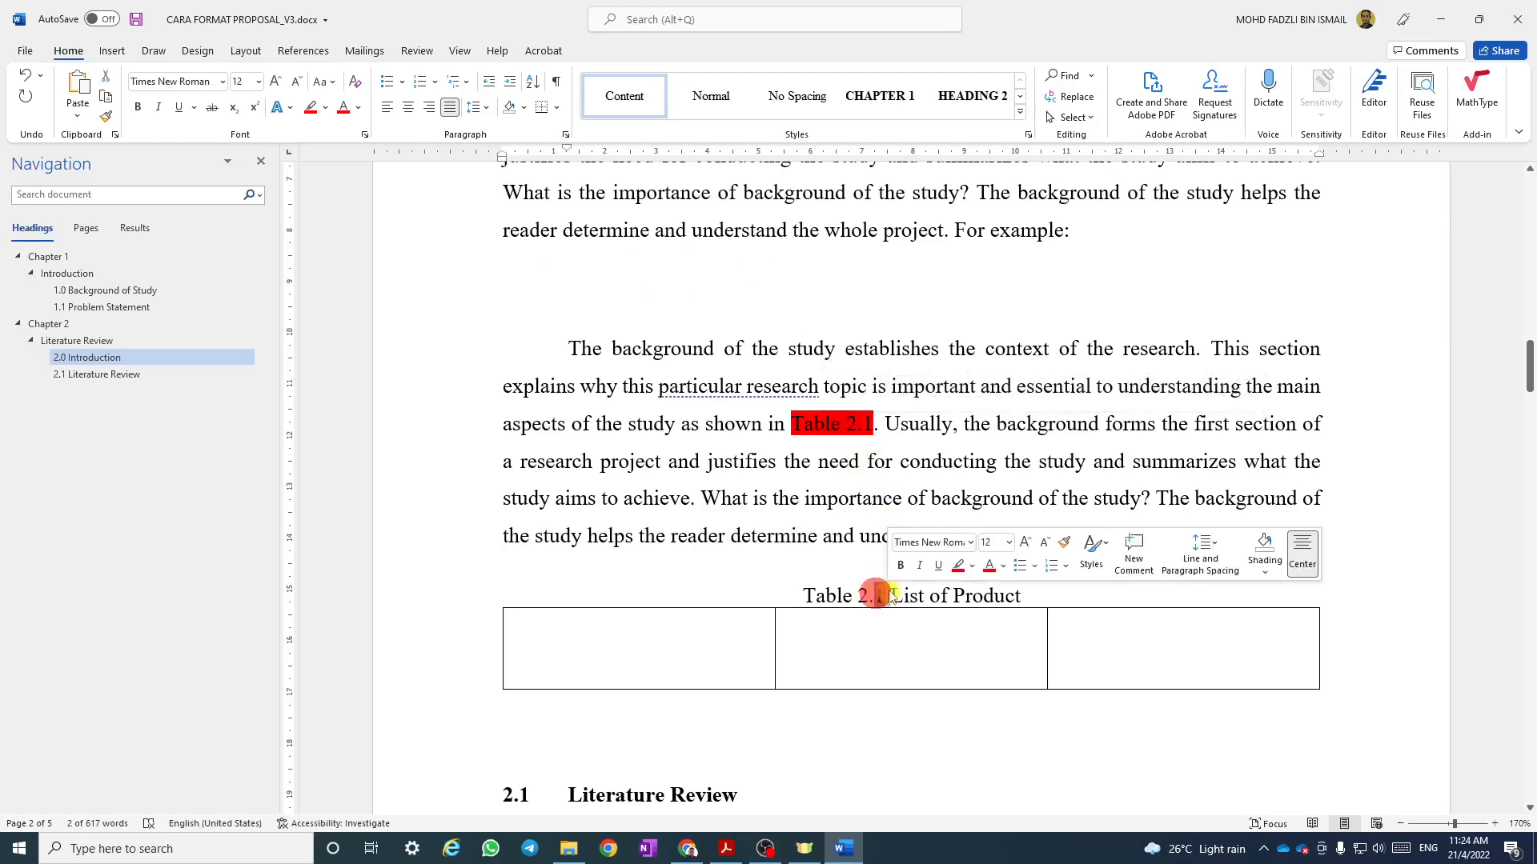
pyautogui.scroll(-6, 875, 590)
pyautogui.moveTo(591, 427); pyautogui.dragTo(577, 426)
pyautogui.scroll(-4, 737, 470)
pyautogui.doubleClick(860, 450)
pyautogui.scroll(1, 846, 491)
pyautogui.scroll(15, 850, 492)
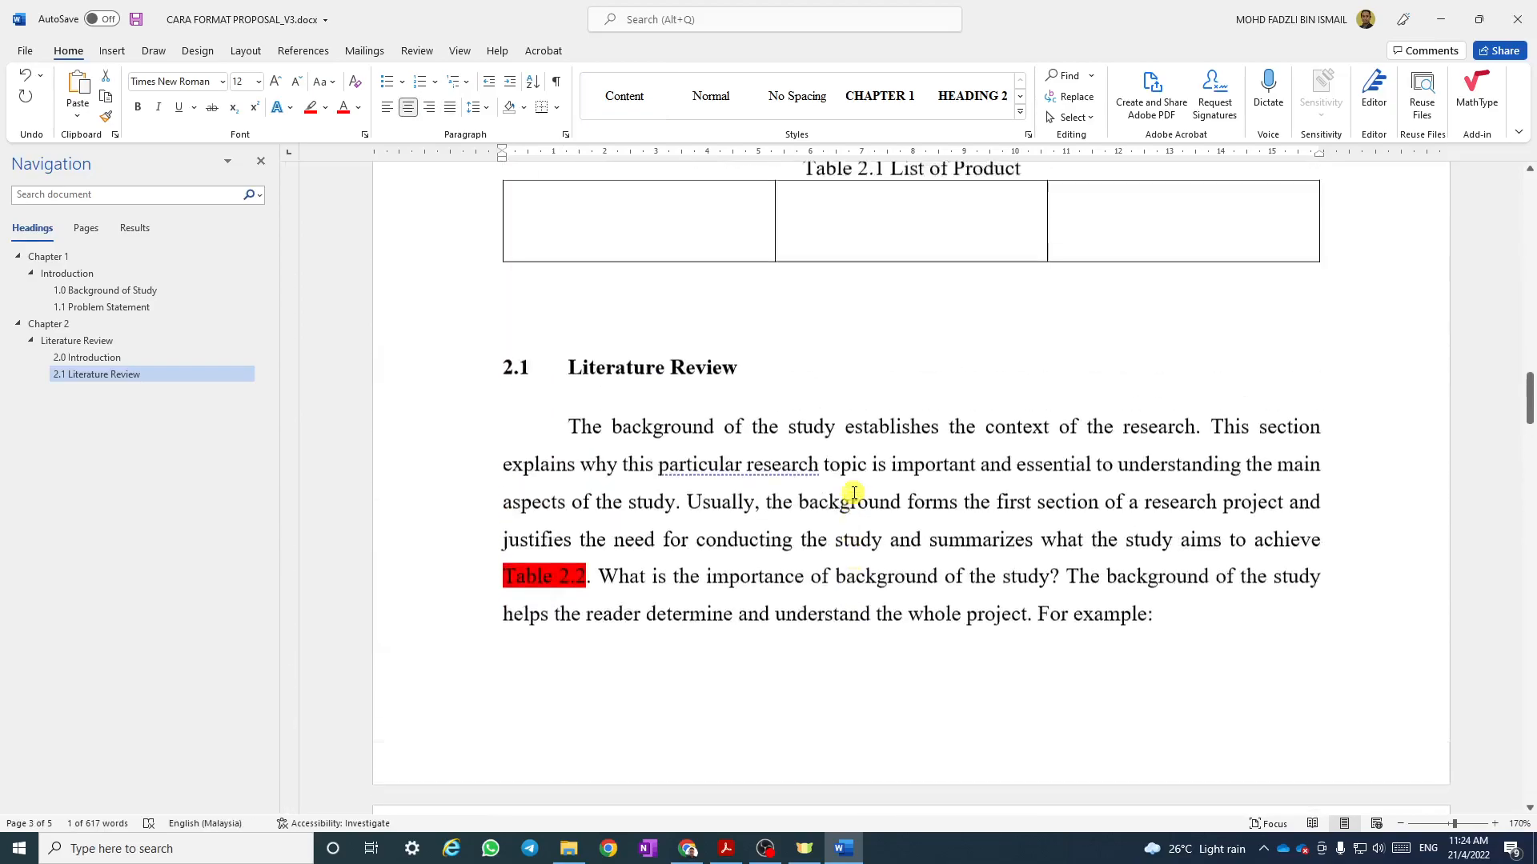
# Insert a table with three columns and one row on the blank line after the first Introduction paragraph.
pyautogui.click(670, 491)
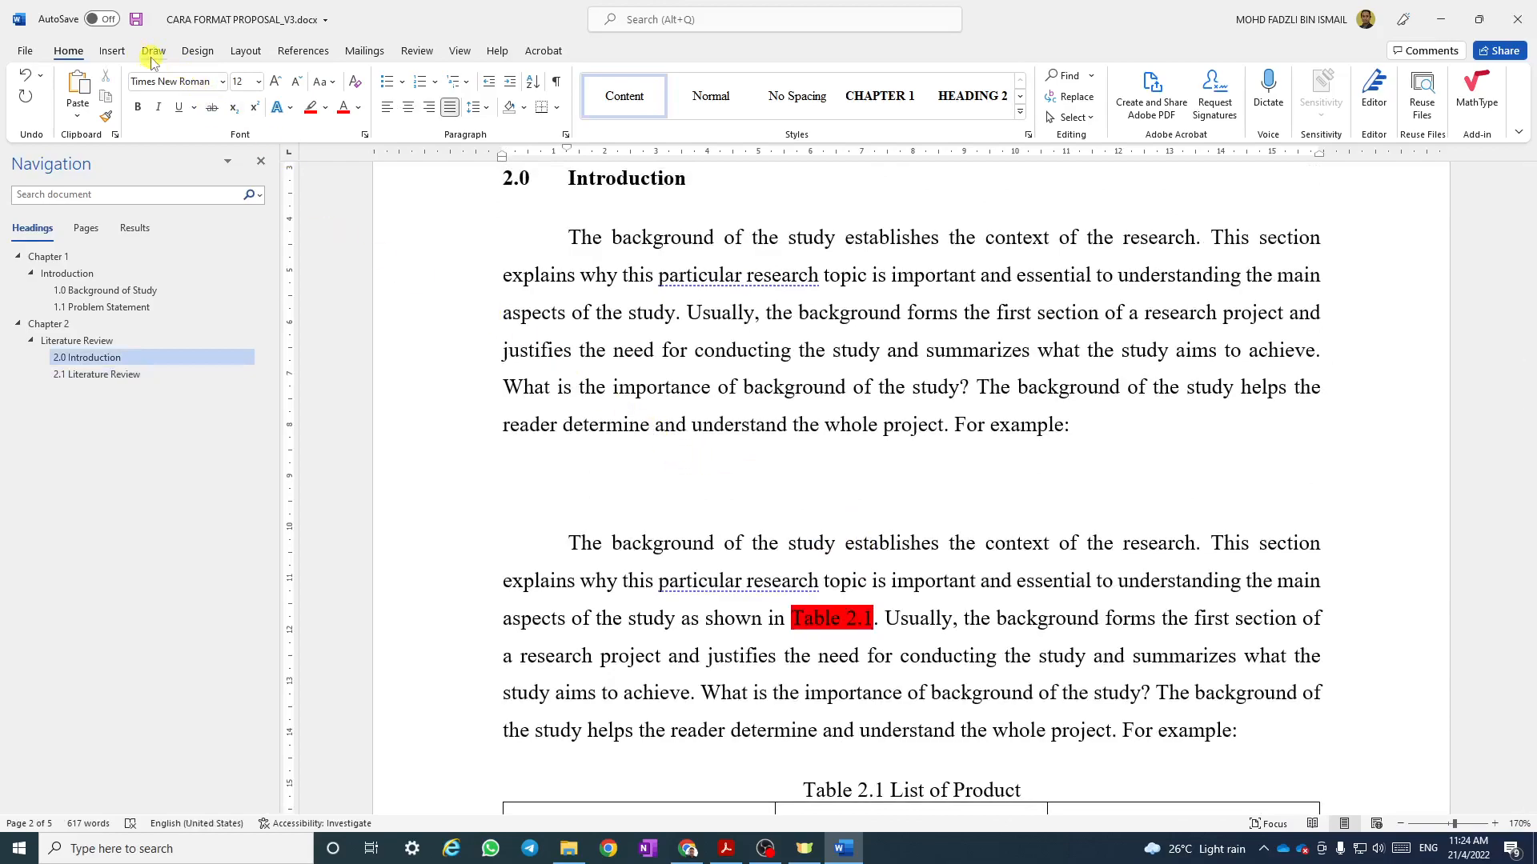
pyautogui.click(116, 52)
pyautogui.click(150, 88)
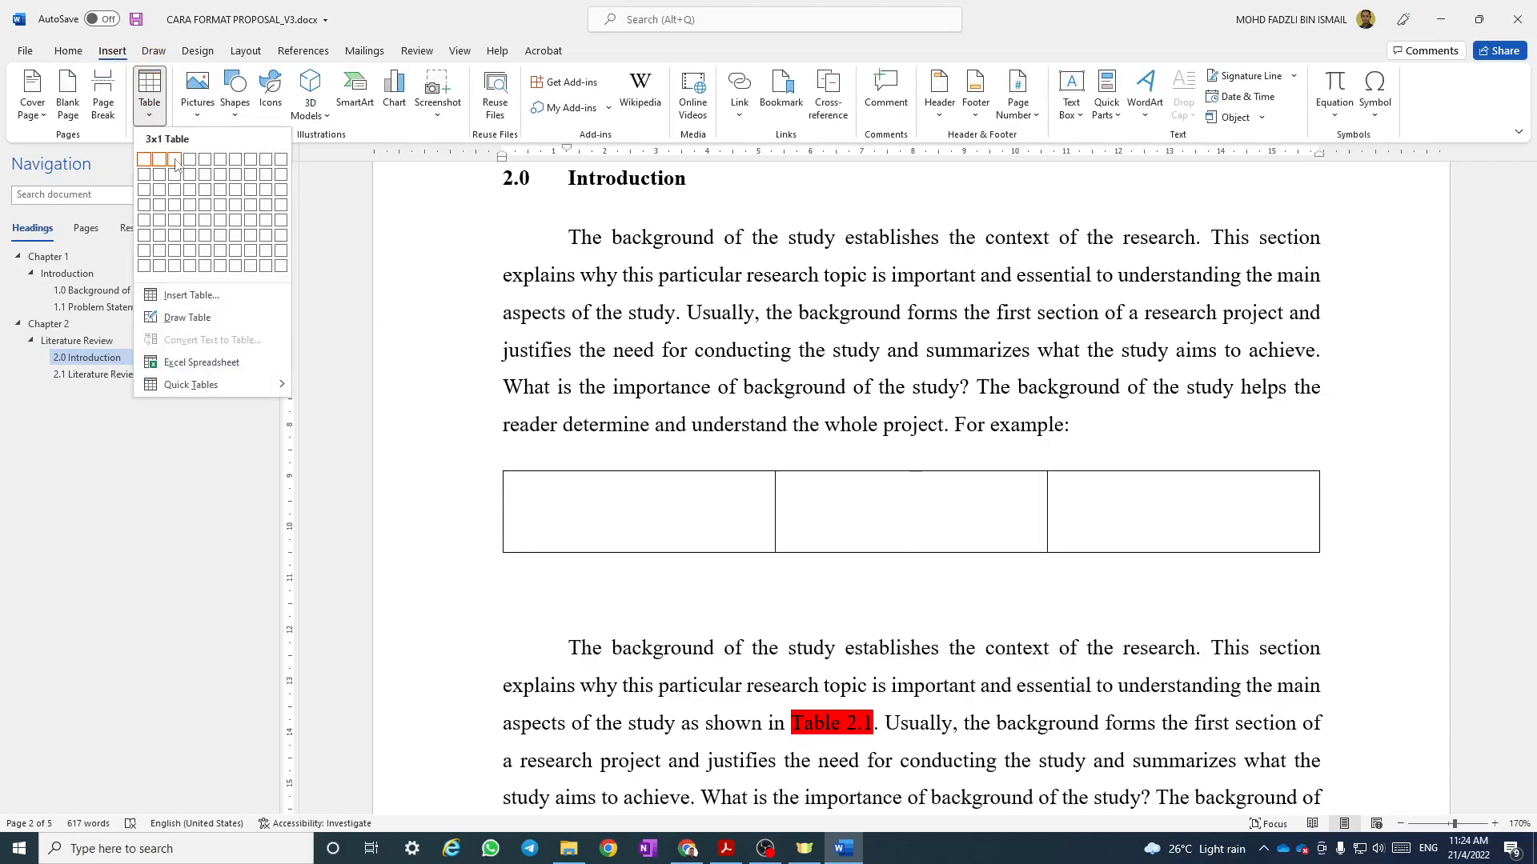
pyautogui.click(175, 161)
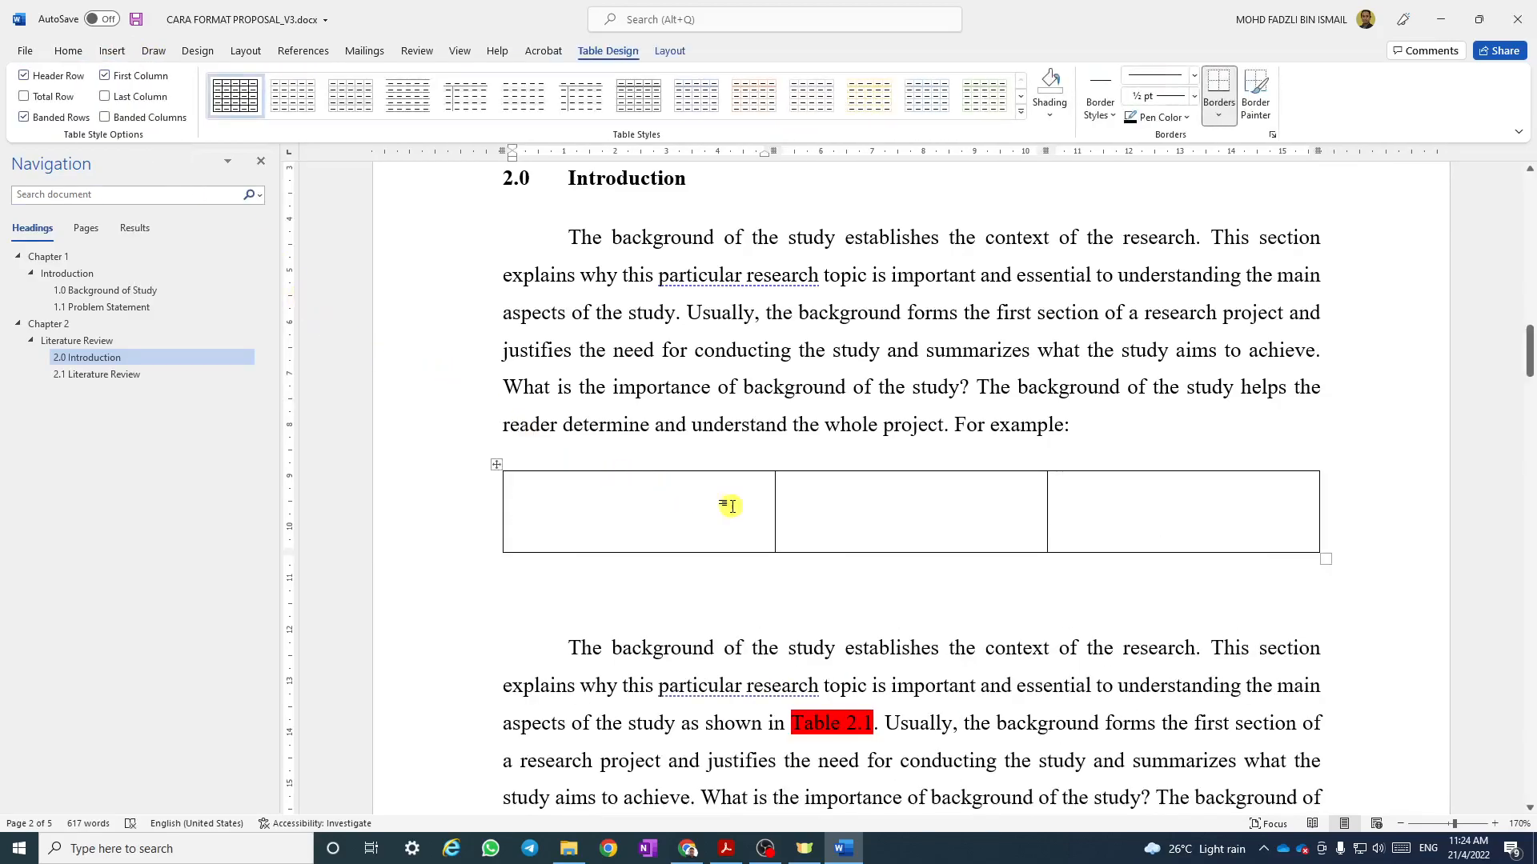
# Insert a chapter-numbered Table caption on a new line directly above the new three-column table.
pyautogui.click(1113, 430)
pyautogui.press('Return')
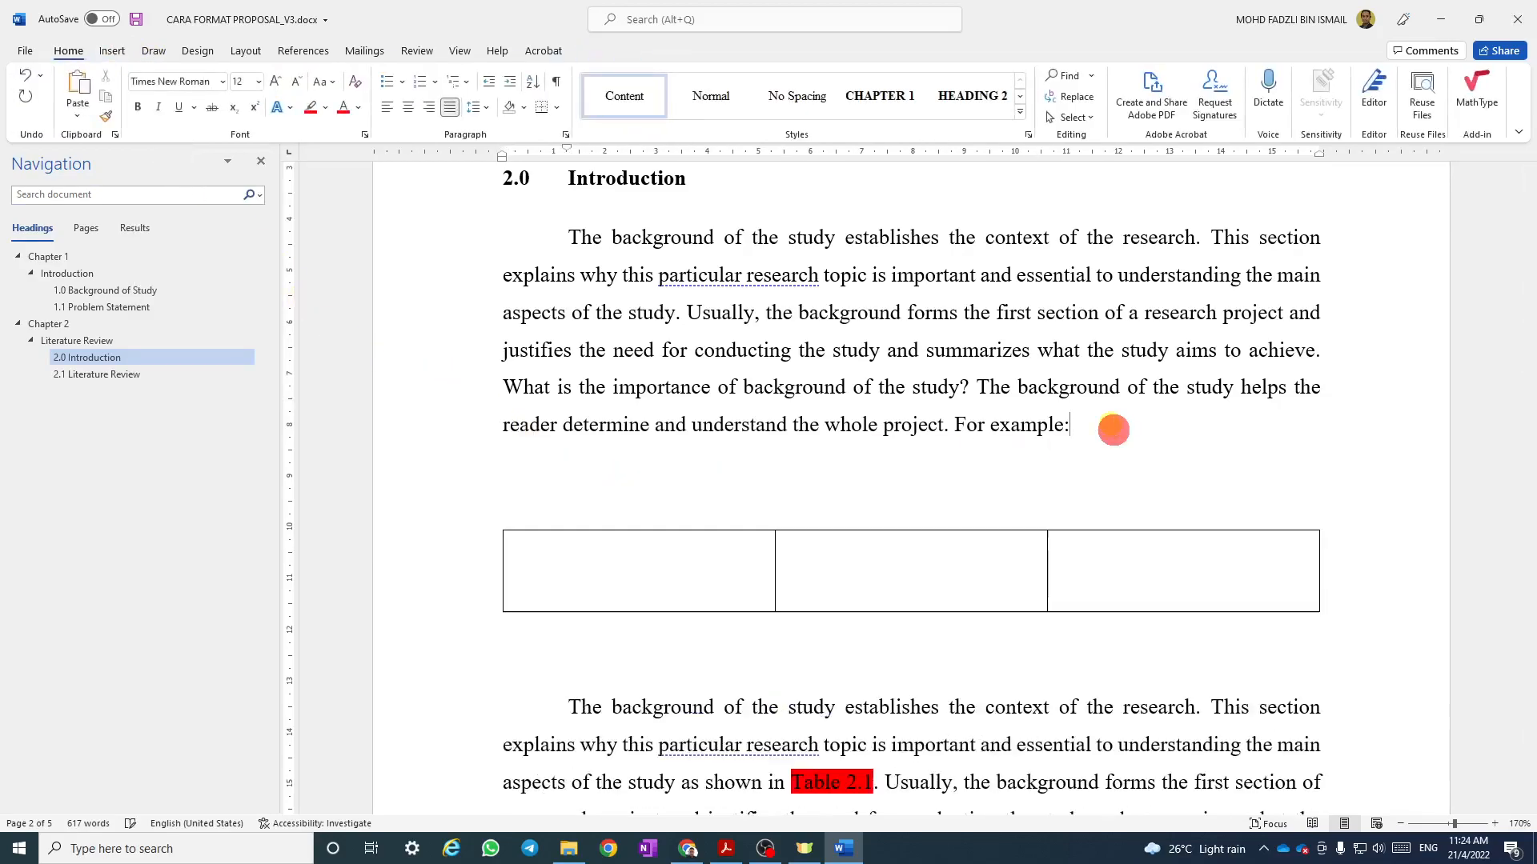
pyautogui.click(304, 50)
pyautogui.click(842, 101)
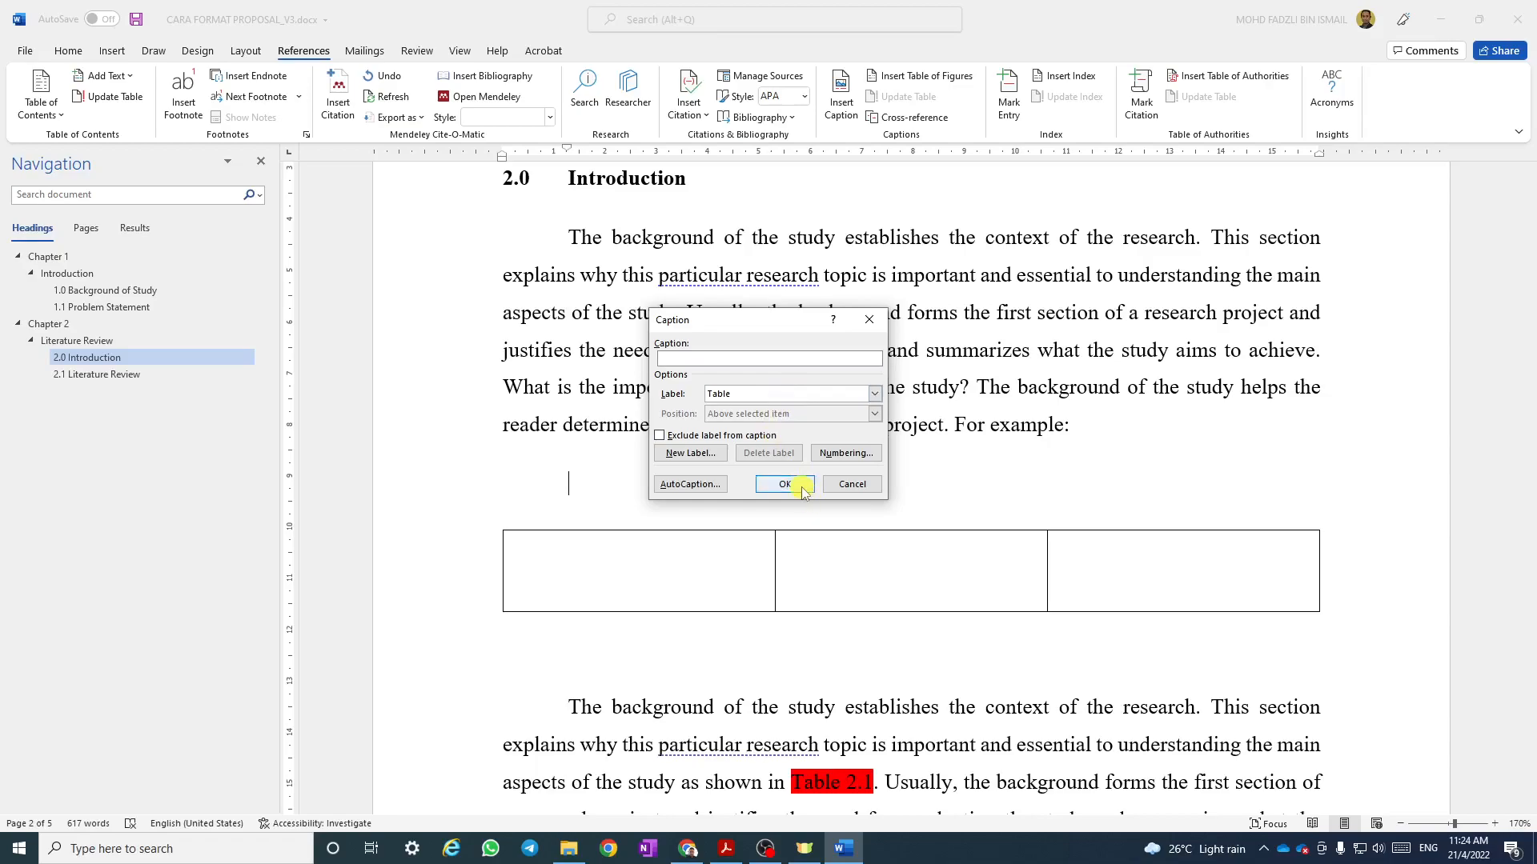
pyautogui.click(789, 484)
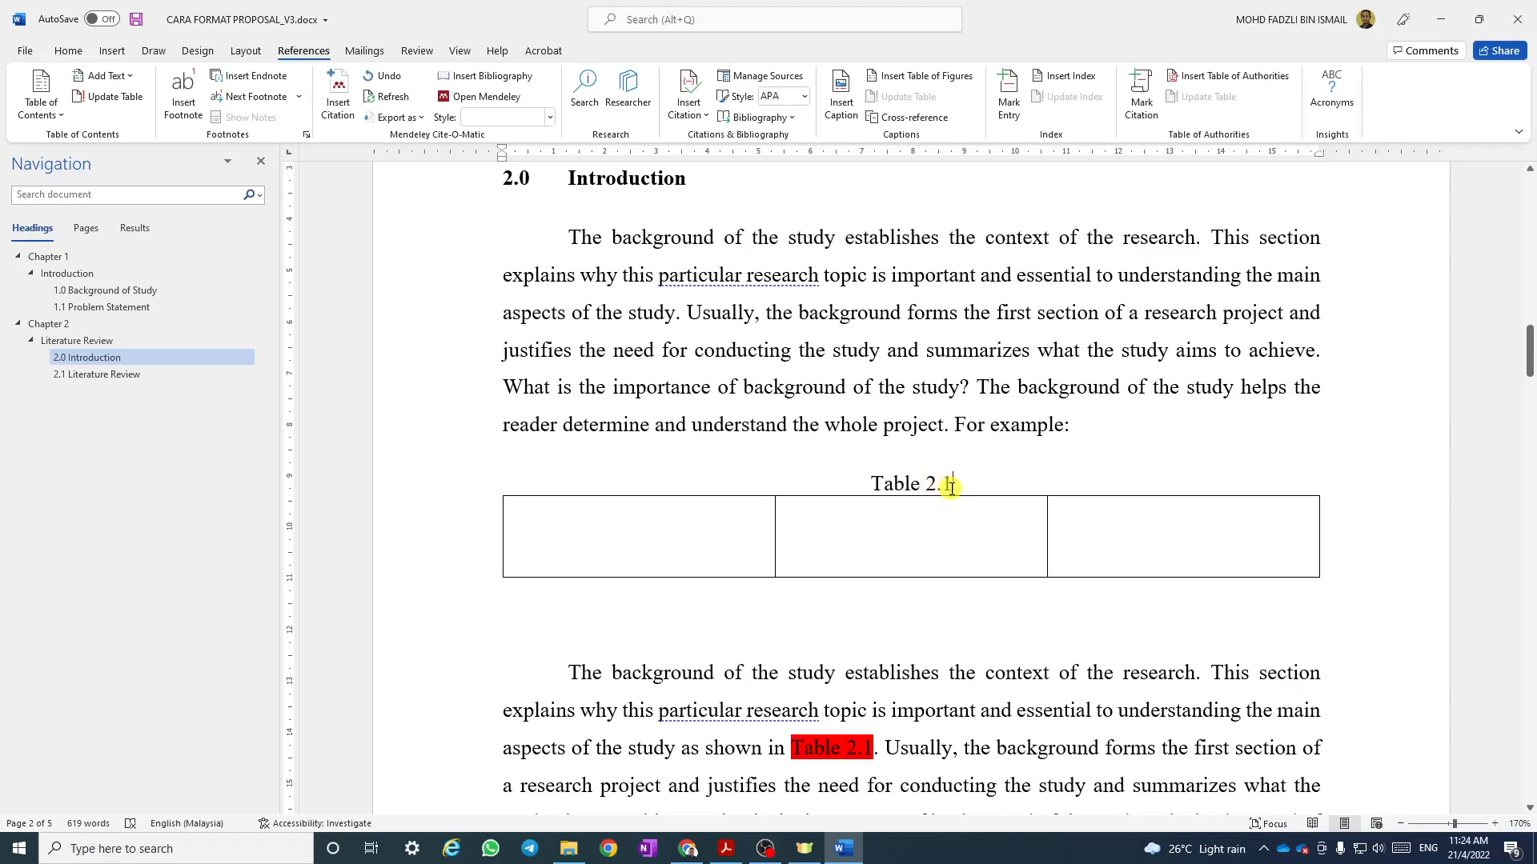
# Give the new table's caption the title "Table of Parameter".
pyautogui.write('List of')
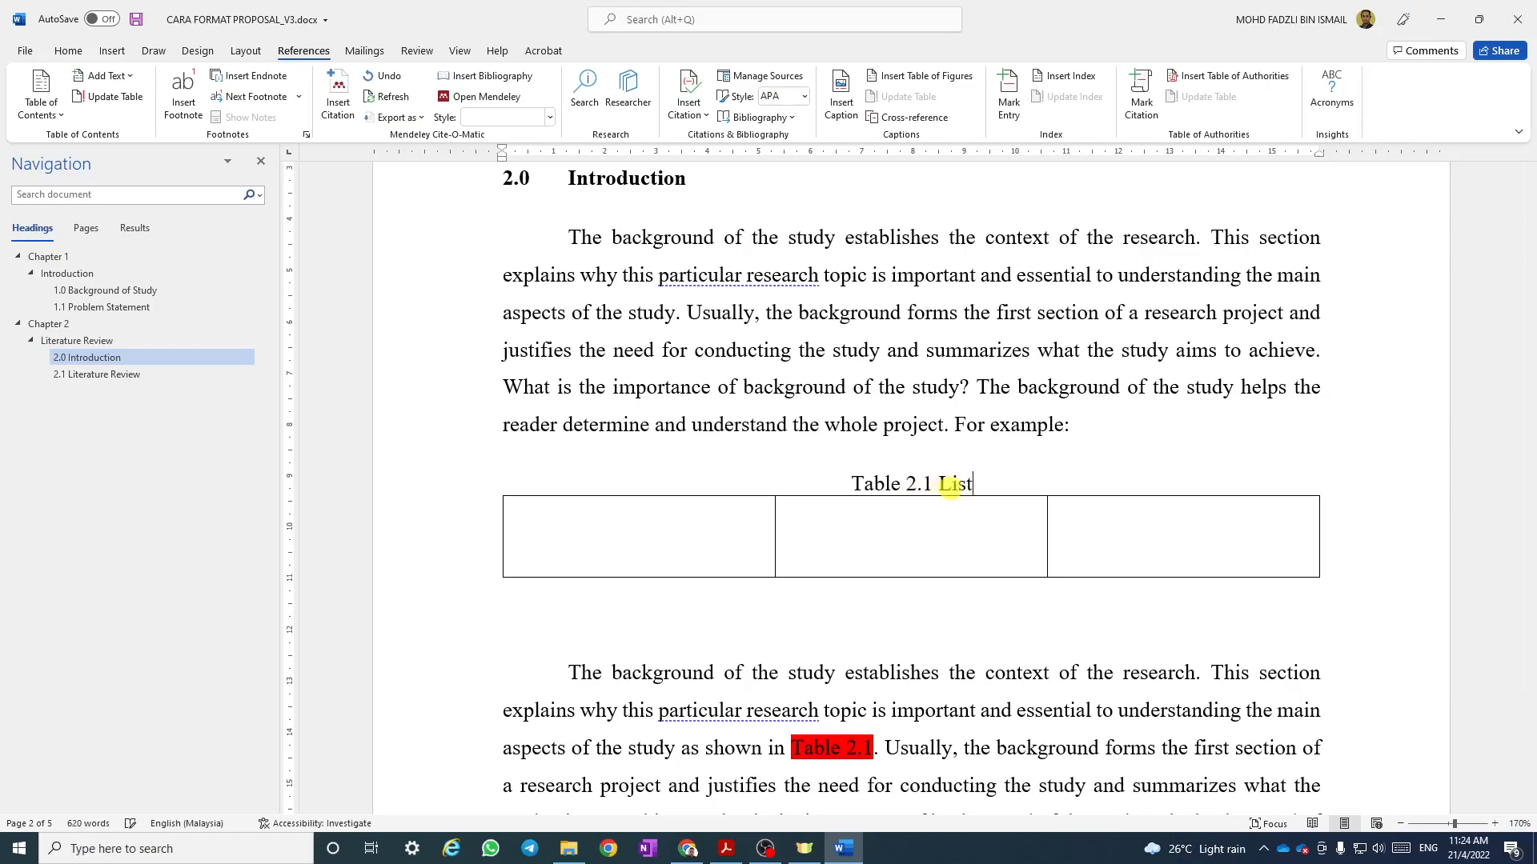
pyautogui.press('BackSpace')
pyautogui.press('BackSpace')
pyautogui.press('BackSpace')
pyautogui.press('BackSpace')
pyautogui.press('BackSpace')
pyautogui.press('BackSpace')
pyautogui.press('BackSpace')
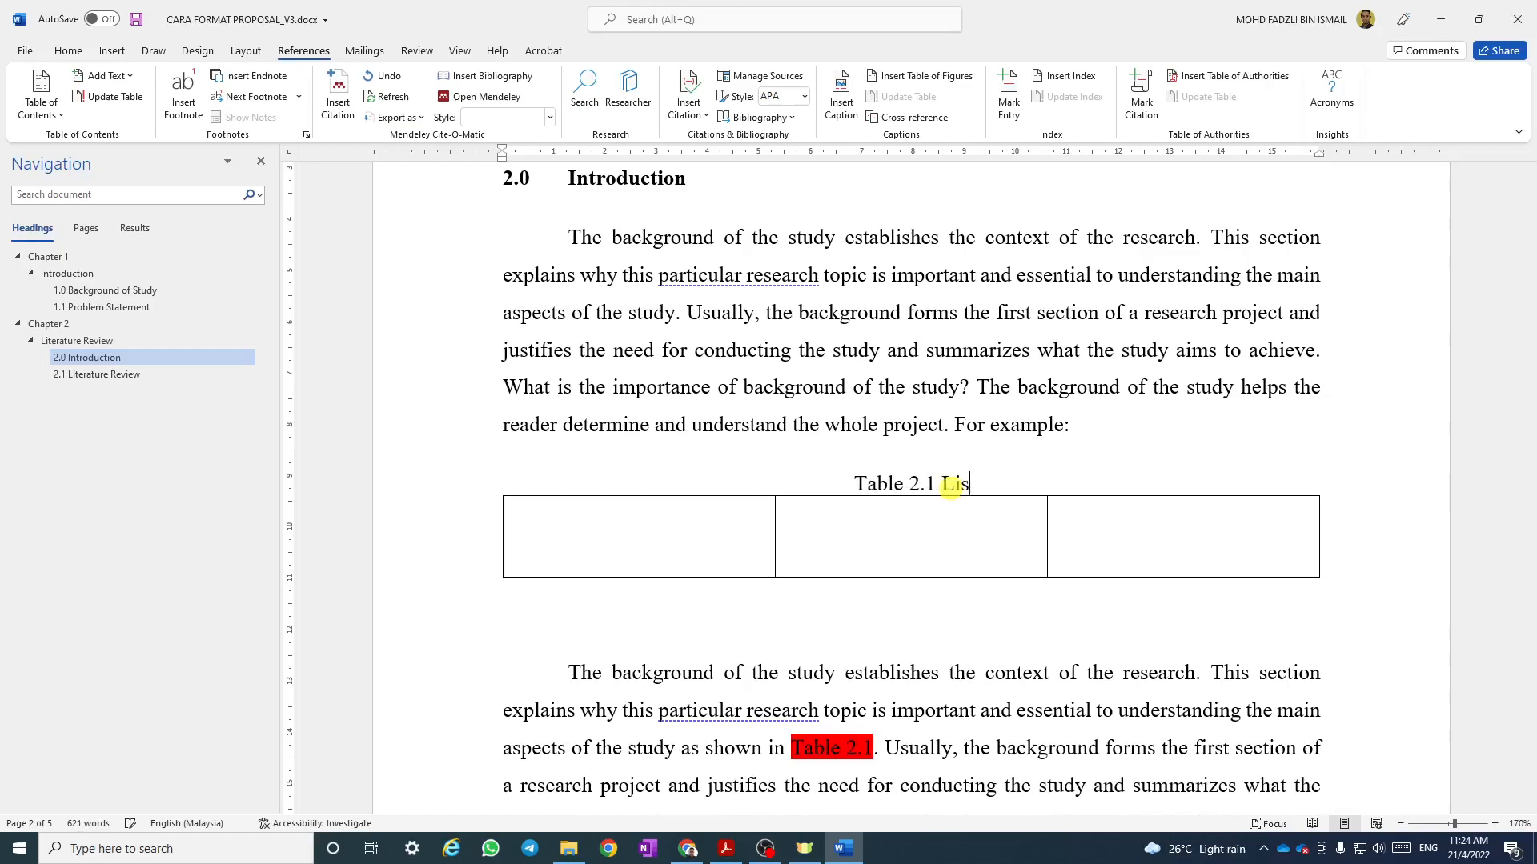
pyautogui.write('ble of')
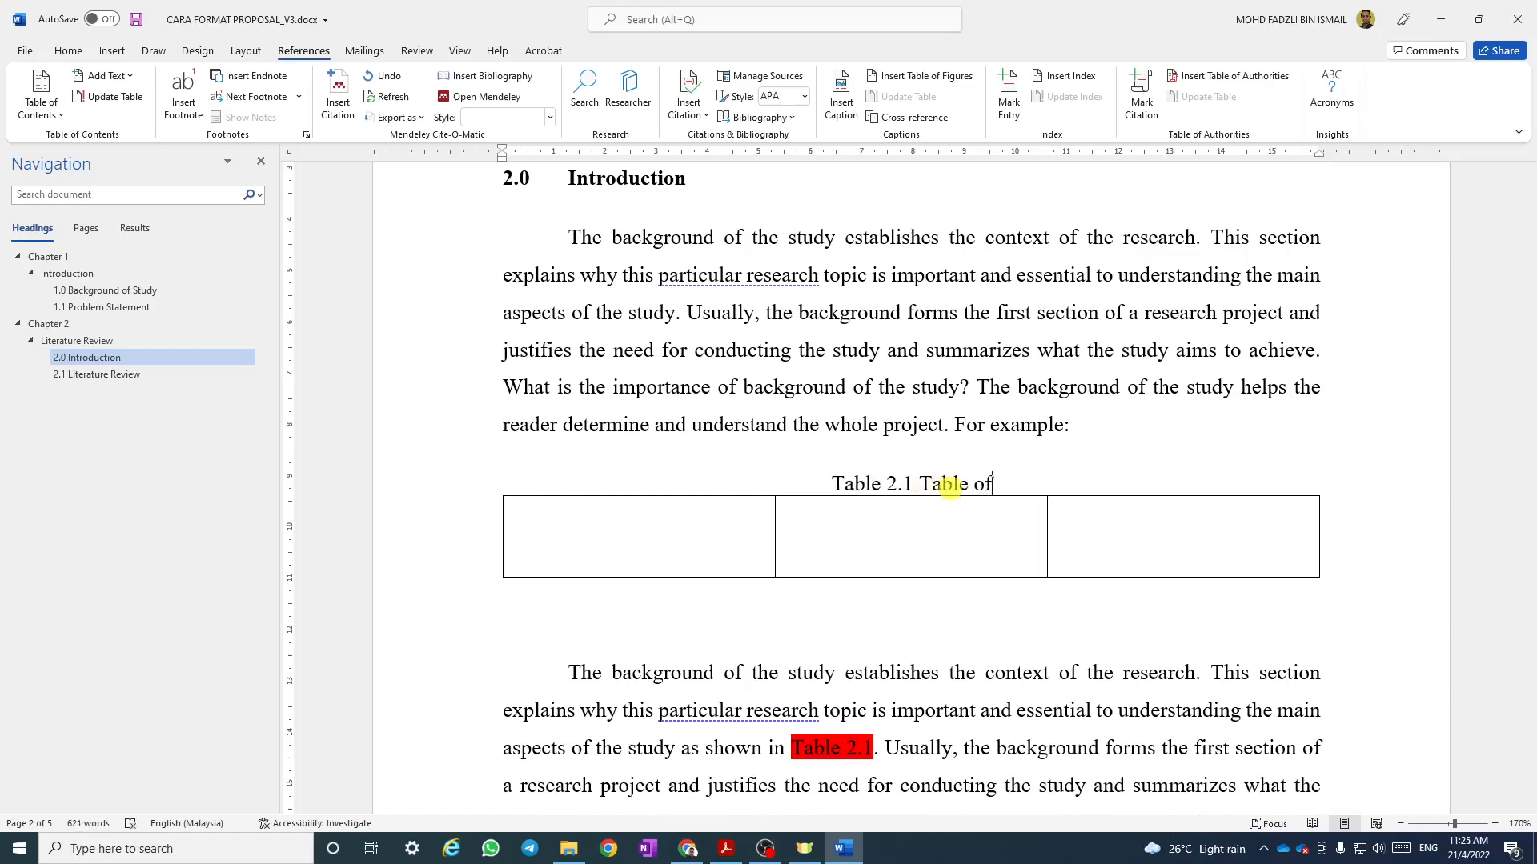
pyautogui.write(' Parameter')
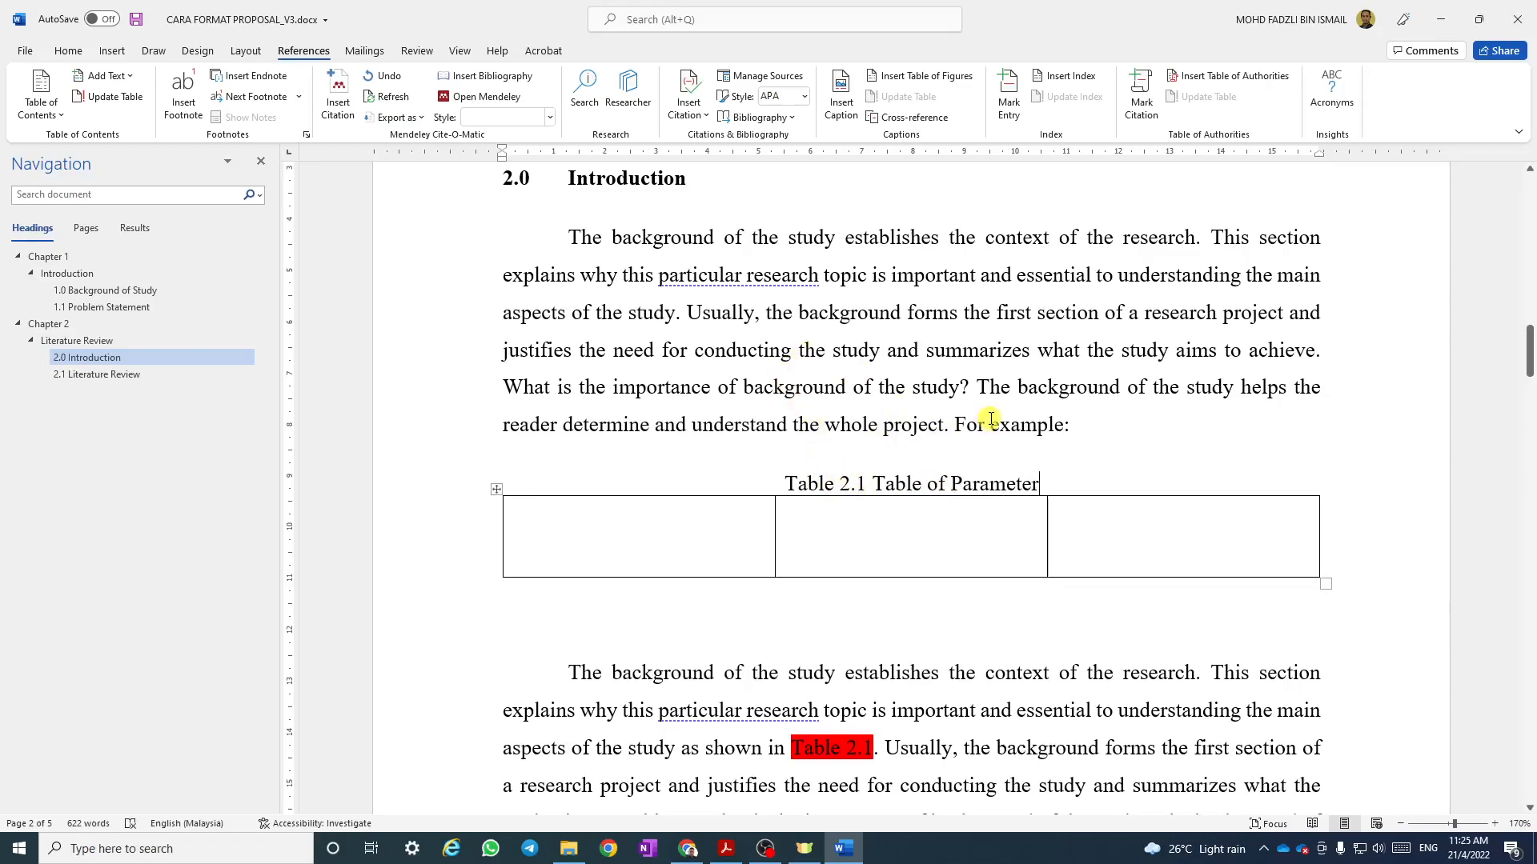
# Insert a label-and-number cross-reference to the "Table of Parameter" table after "whole project" in the first Introduction paragraph.
pyautogui.click(945, 427)
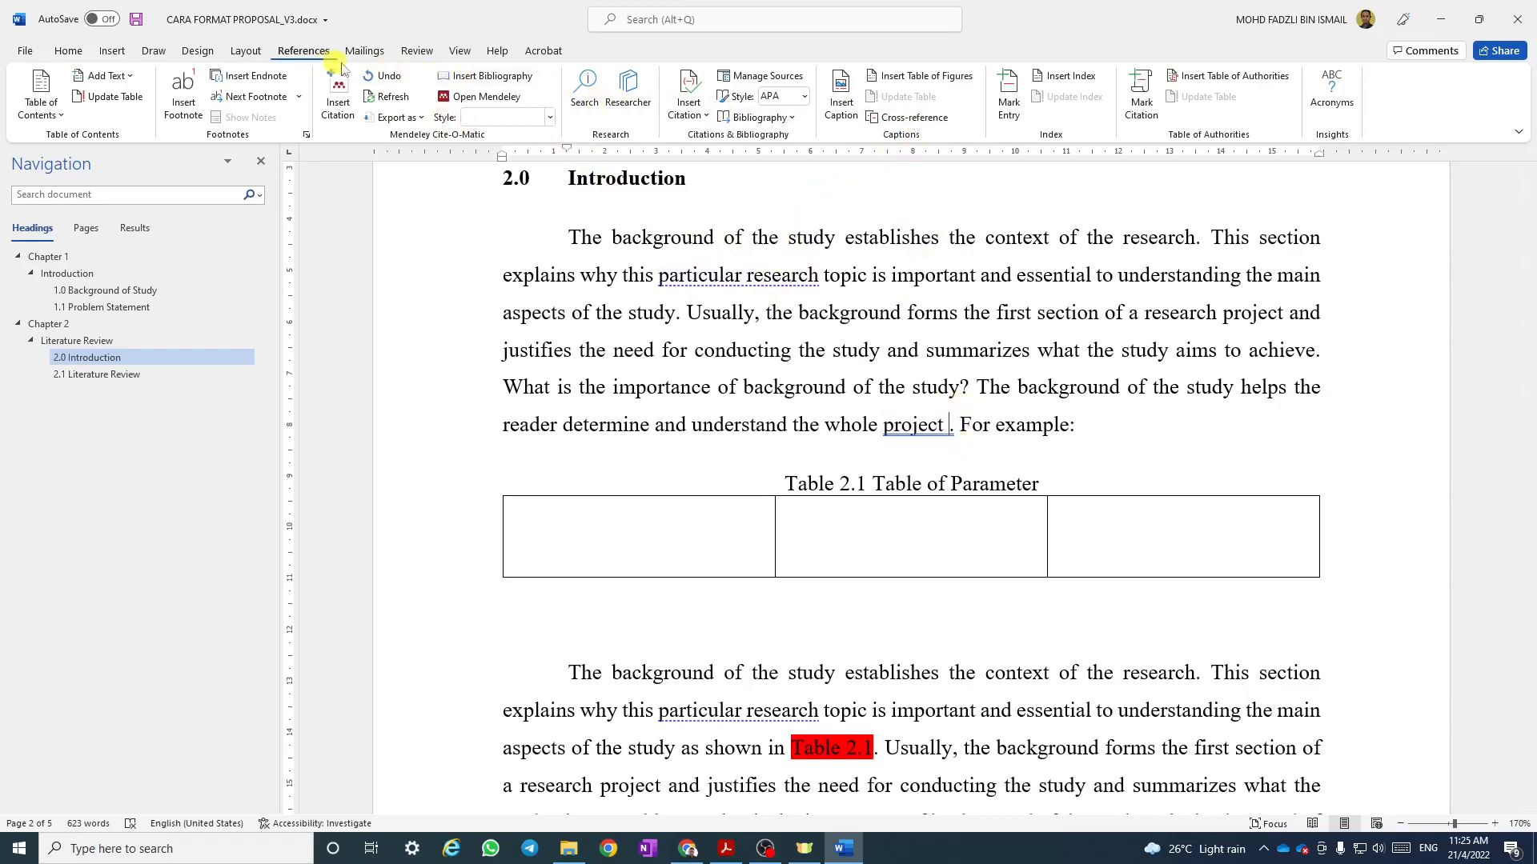
pyautogui.click(910, 118)
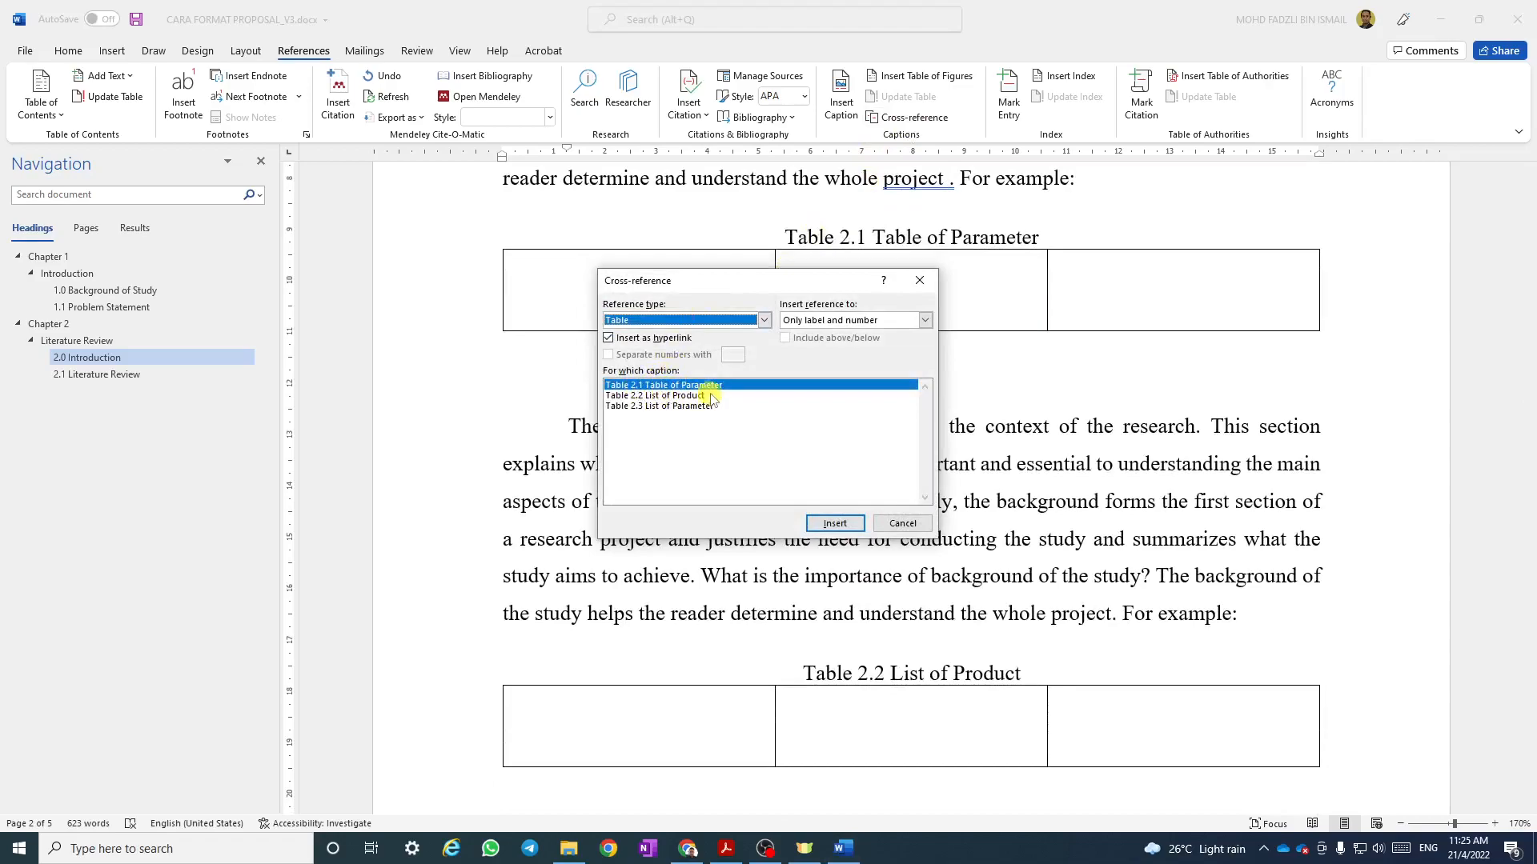
pyautogui.click(834, 524)
pyautogui.click(903, 524)
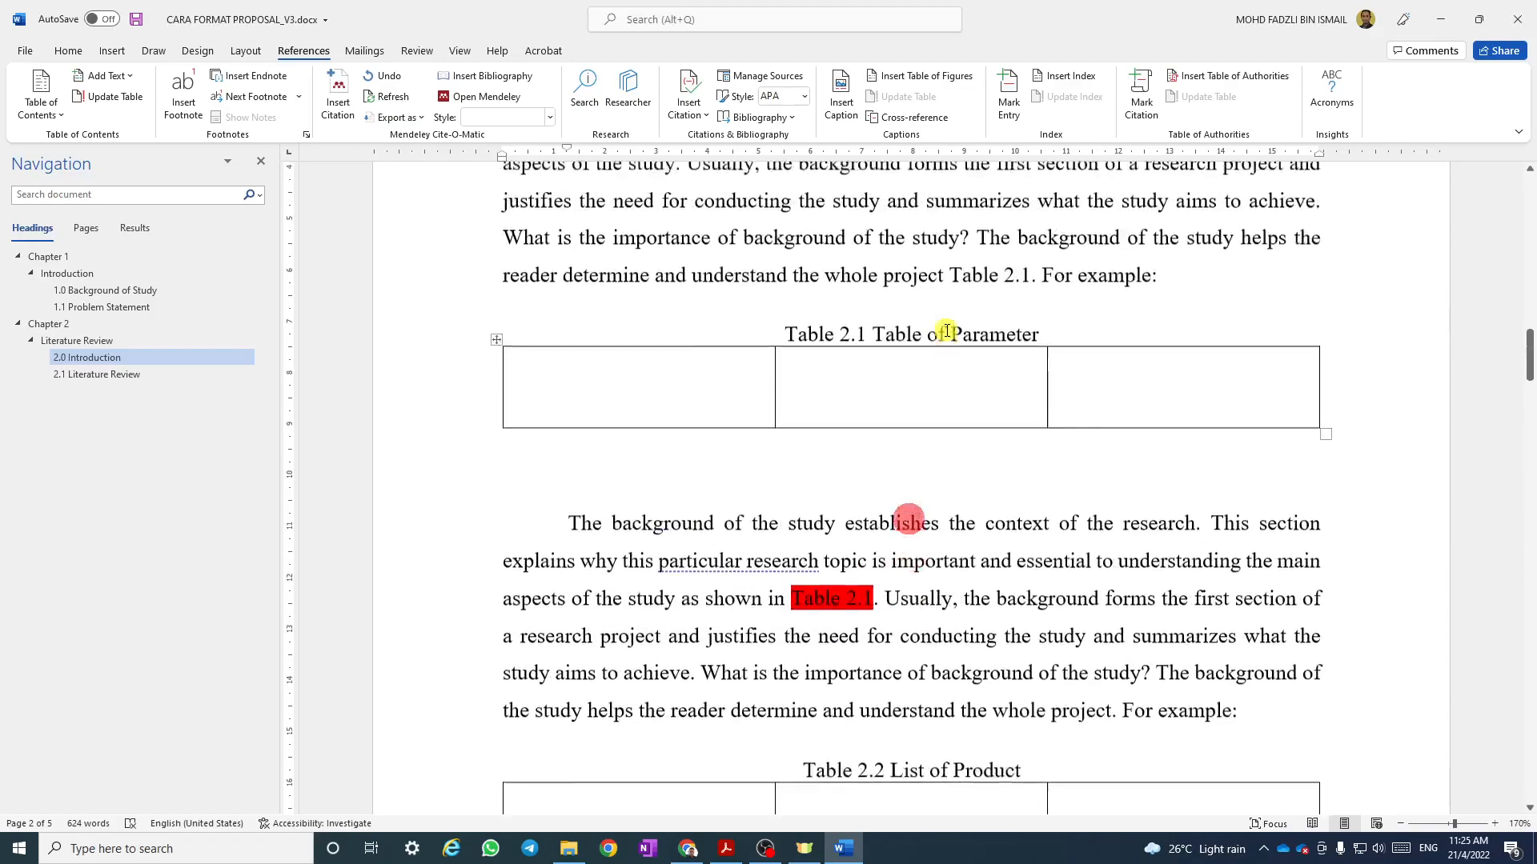
# Highlight the new table cross-reference in the first Introduction paragraph in red.
pyautogui.scroll(1, 946, 331)
pyautogui.moveTo(951, 369); pyautogui.dragTo(1028, 372)
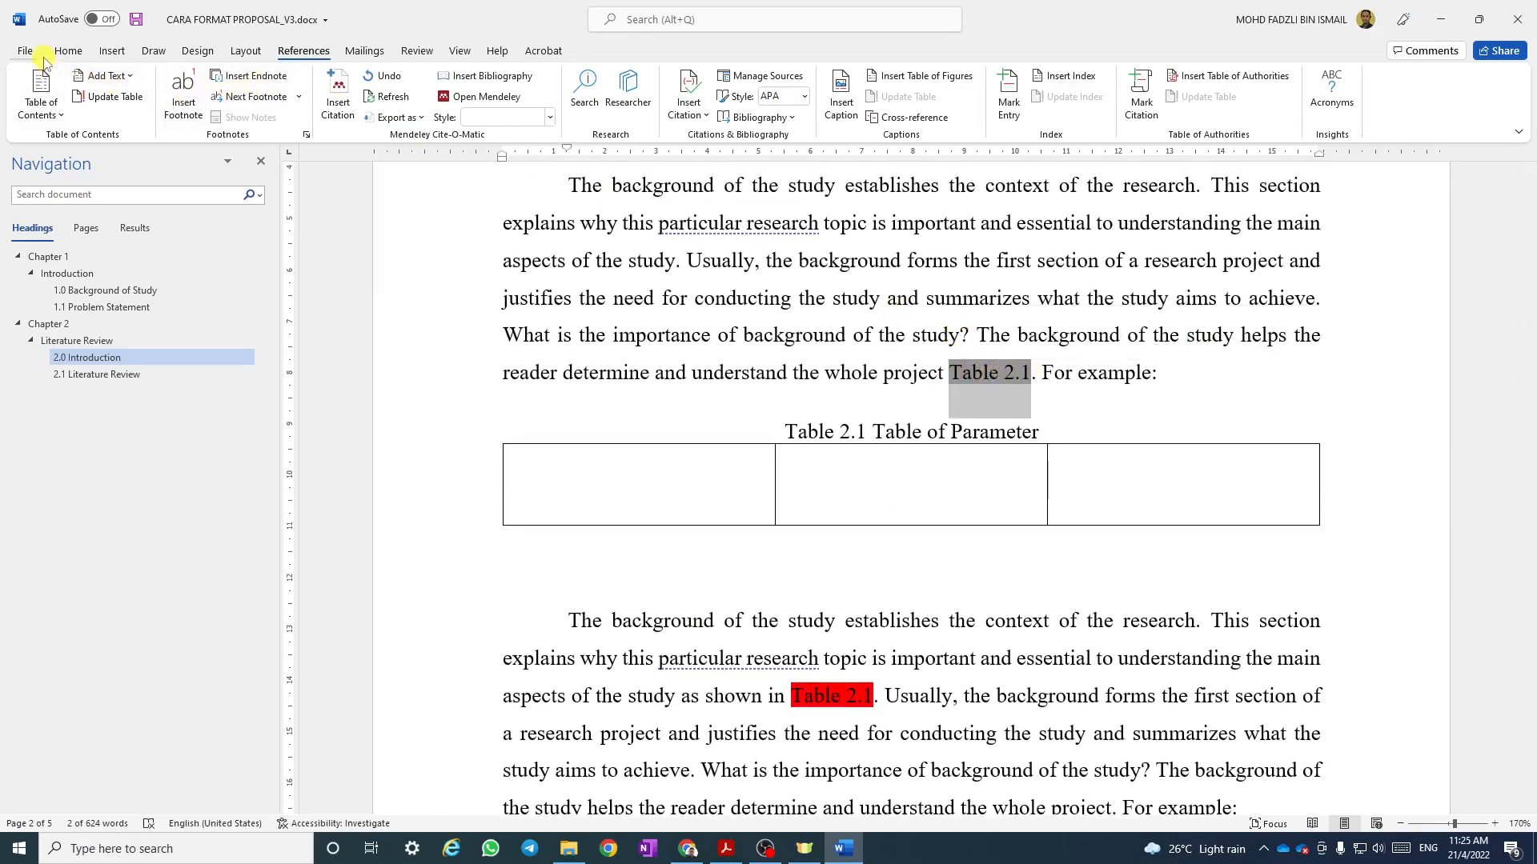
pyautogui.click(68, 50)
pyautogui.click(311, 108)
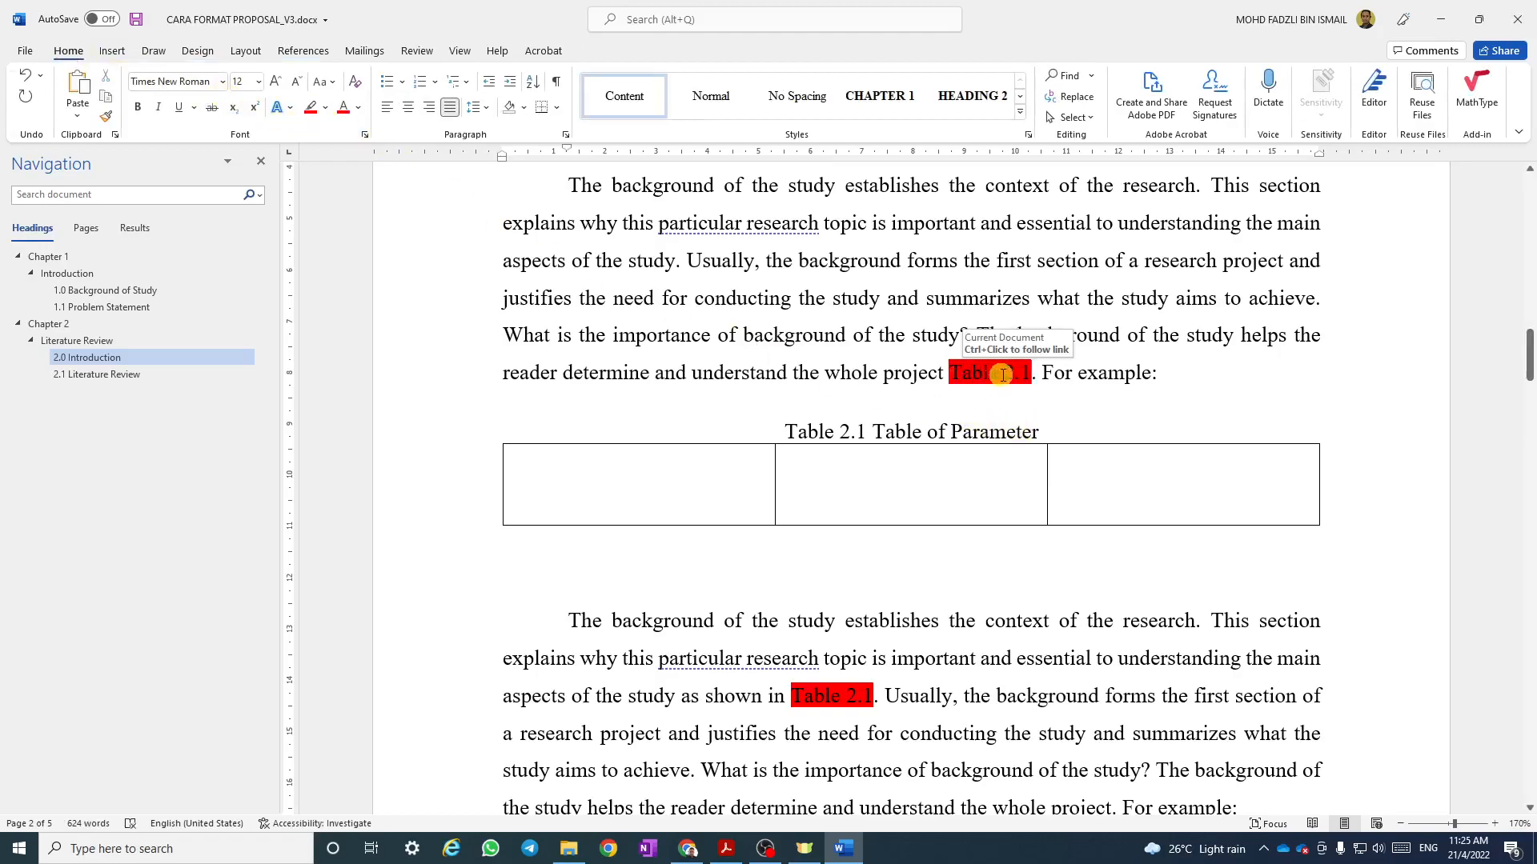
# Compare the numbers in the Chapter 2 table captions with the red-highlighted table cross-references in the text.
pyautogui.moveTo(789, 432); pyautogui.dragTo(871, 432)
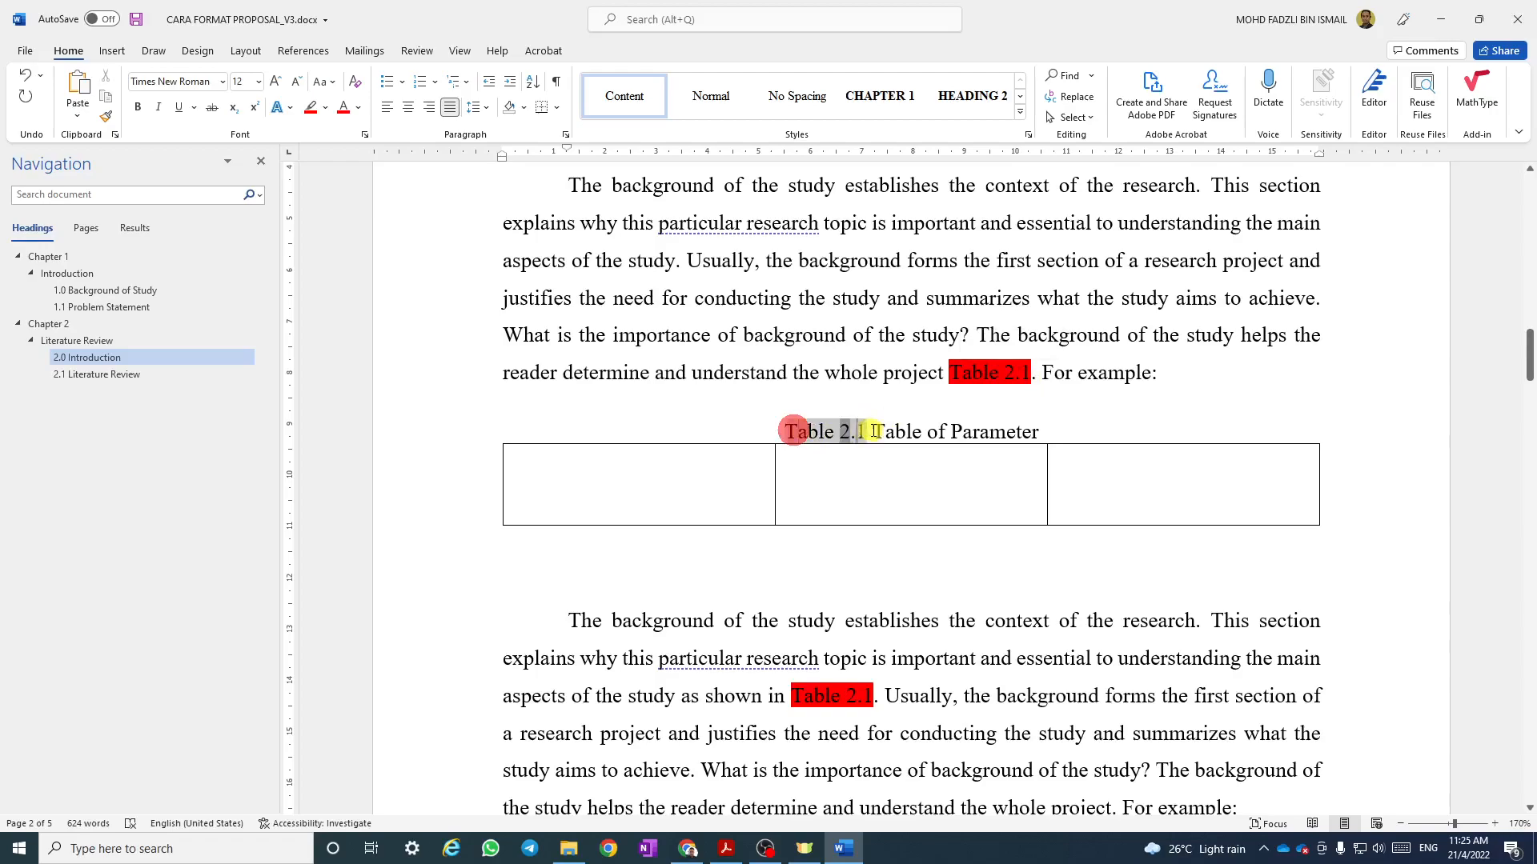
pyautogui.scroll(-3, 864, 432)
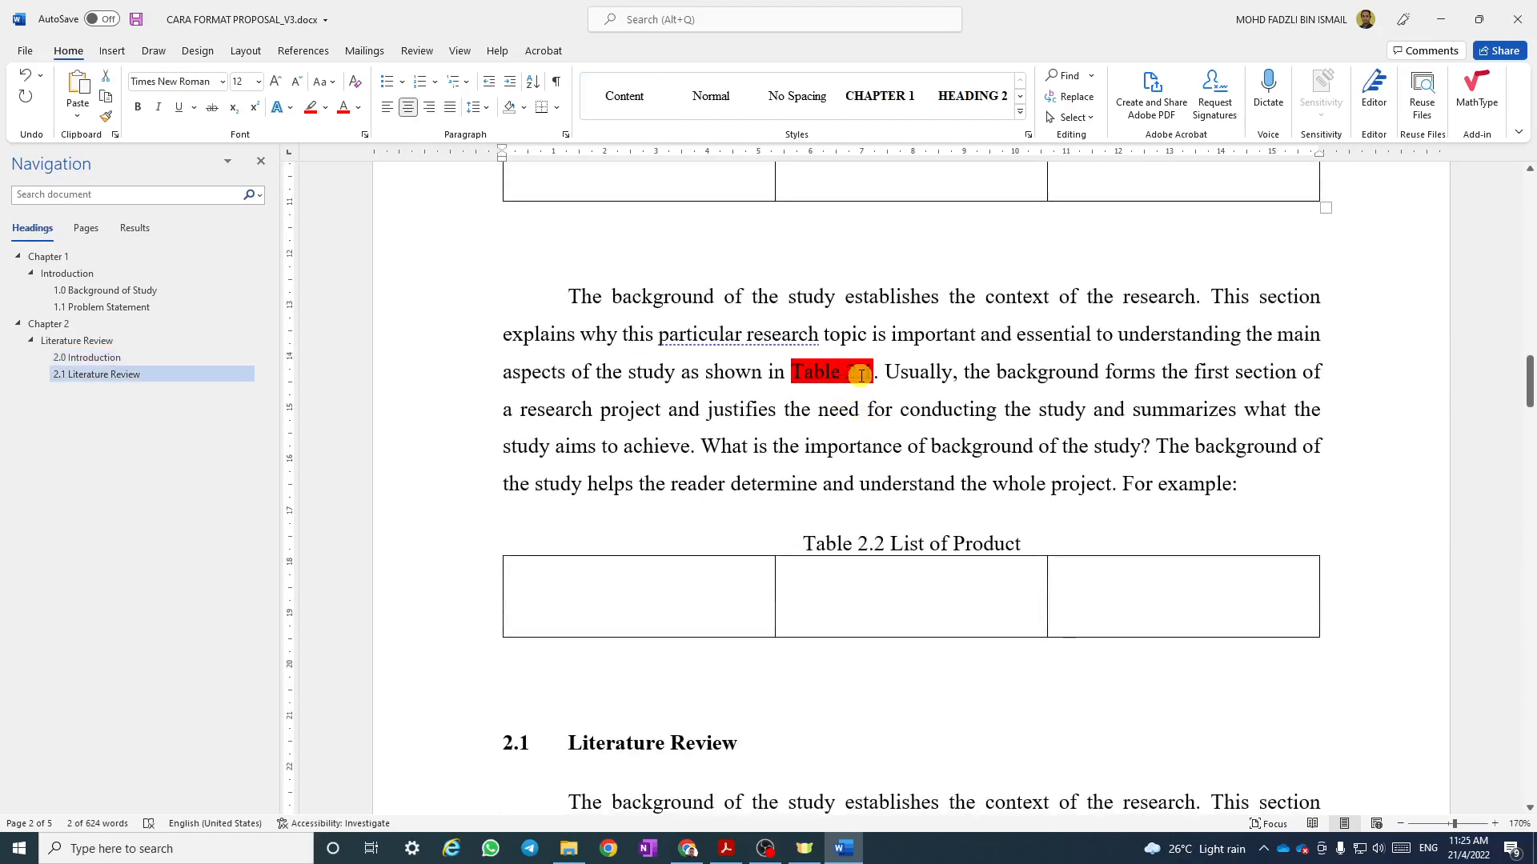
pyautogui.click(811, 543)
pyautogui.moveTo(806, 544); pyautogui.dragTo(883, 545)
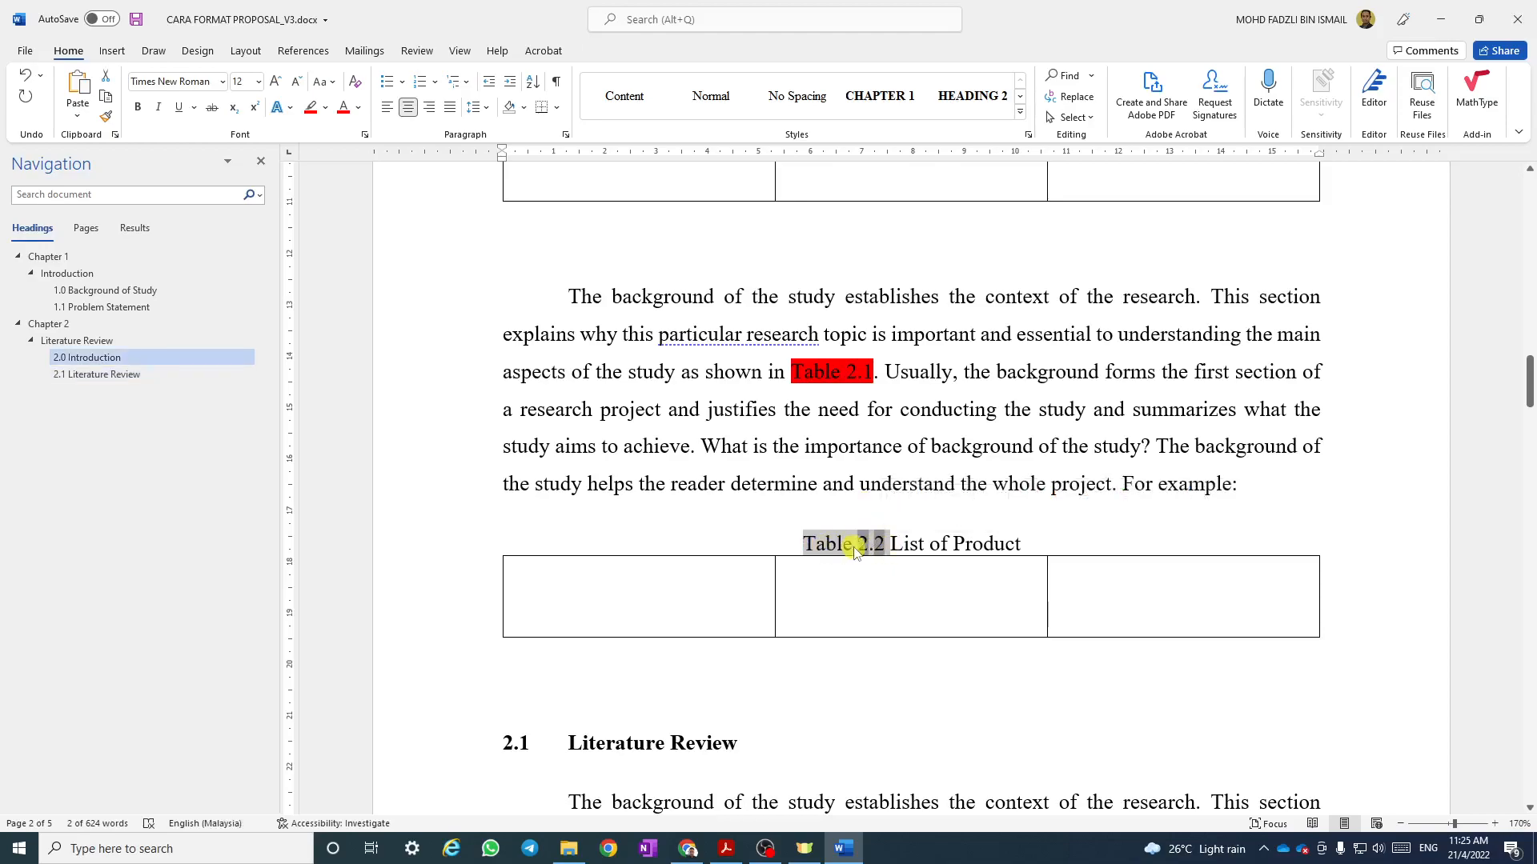
pyautogui.scroll(-5, 858, 539)
pyautogui.scroll(-4, 866, 534)
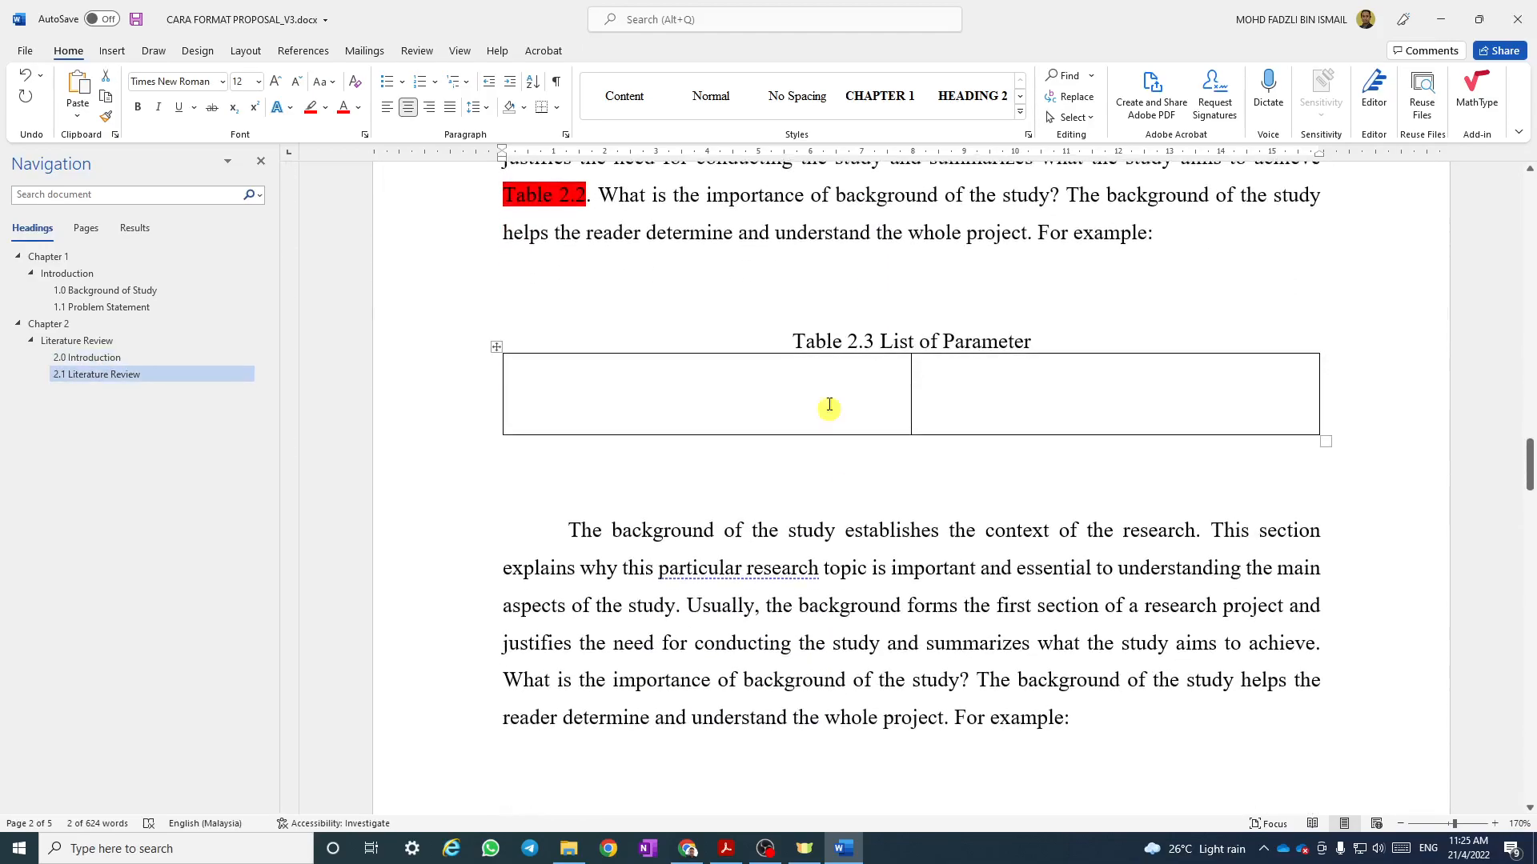
pyautogui.click(792, 341)
pyautogui.moveTo(792, 341); pyautogui.dragTo(876, 343)
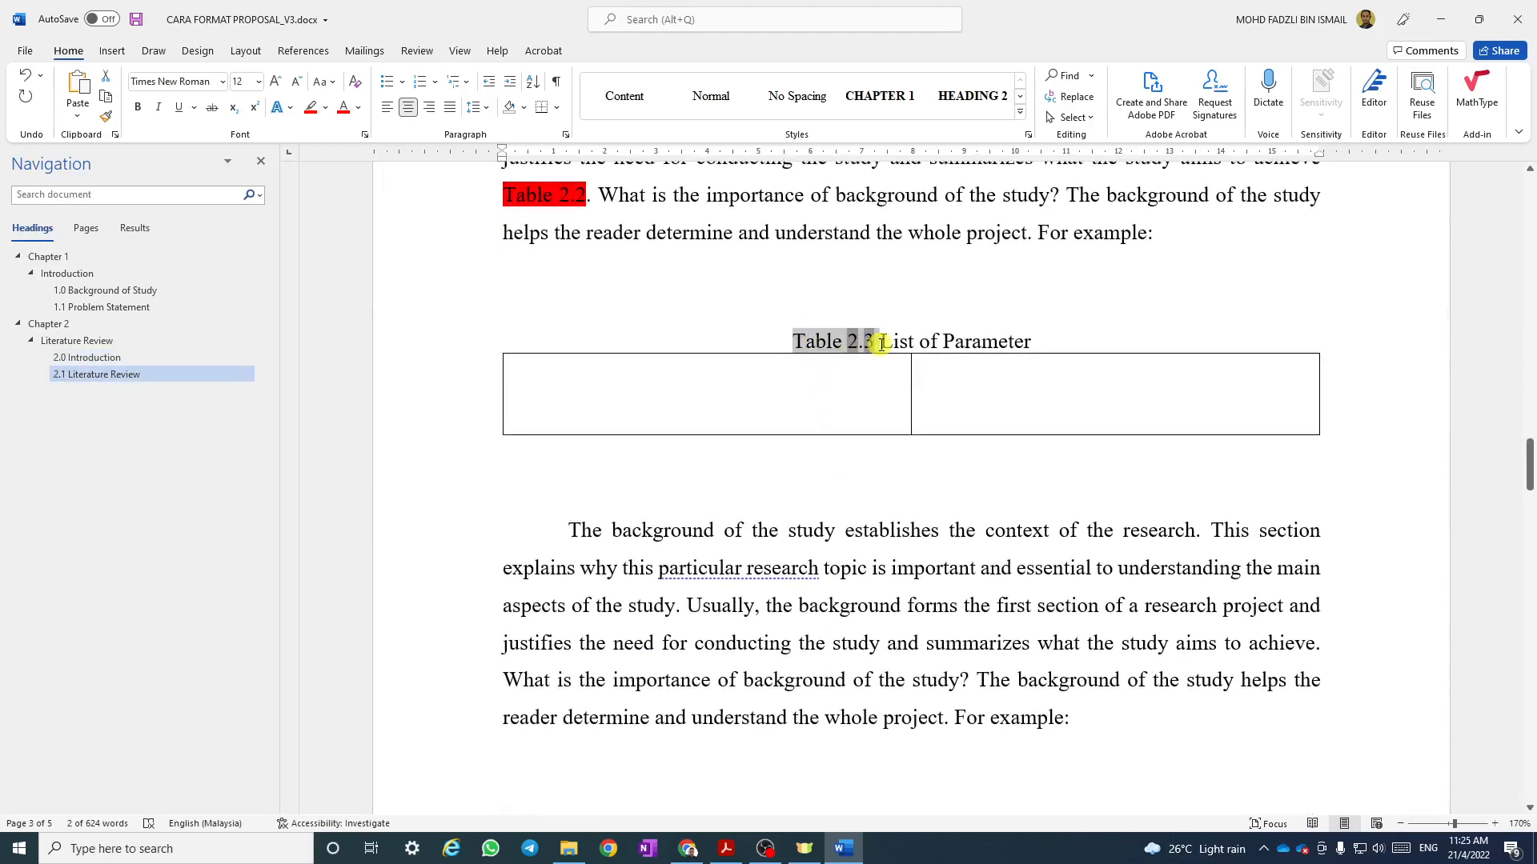
pyautogui.scroll(5, 885, 397)
pyautogui.scroll(5, 888, 404)
pyautogui.scroll(-1, 848, 480)
pyautogui.keyDown('ctrl'); pyautogui.click(854, 450); pyautogui.keyUp('ctrl')
pyautogui.scroll(-4, 791, 466)
pyautogui.click(561, 522)
pyautogui.scroll(10, 795, 497)
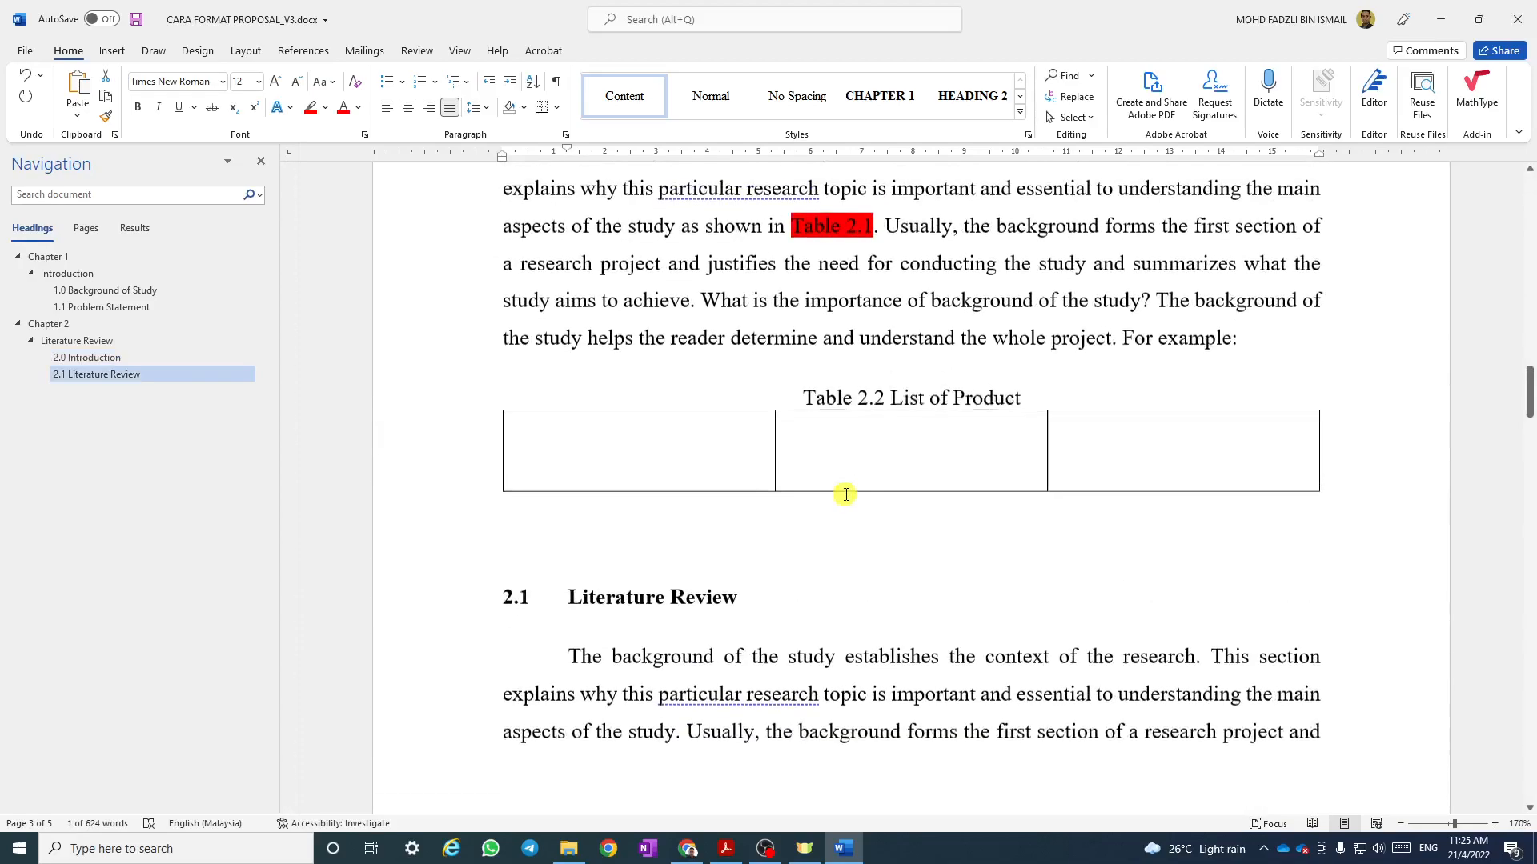
pyautogui.scroll(1, 926, 458)
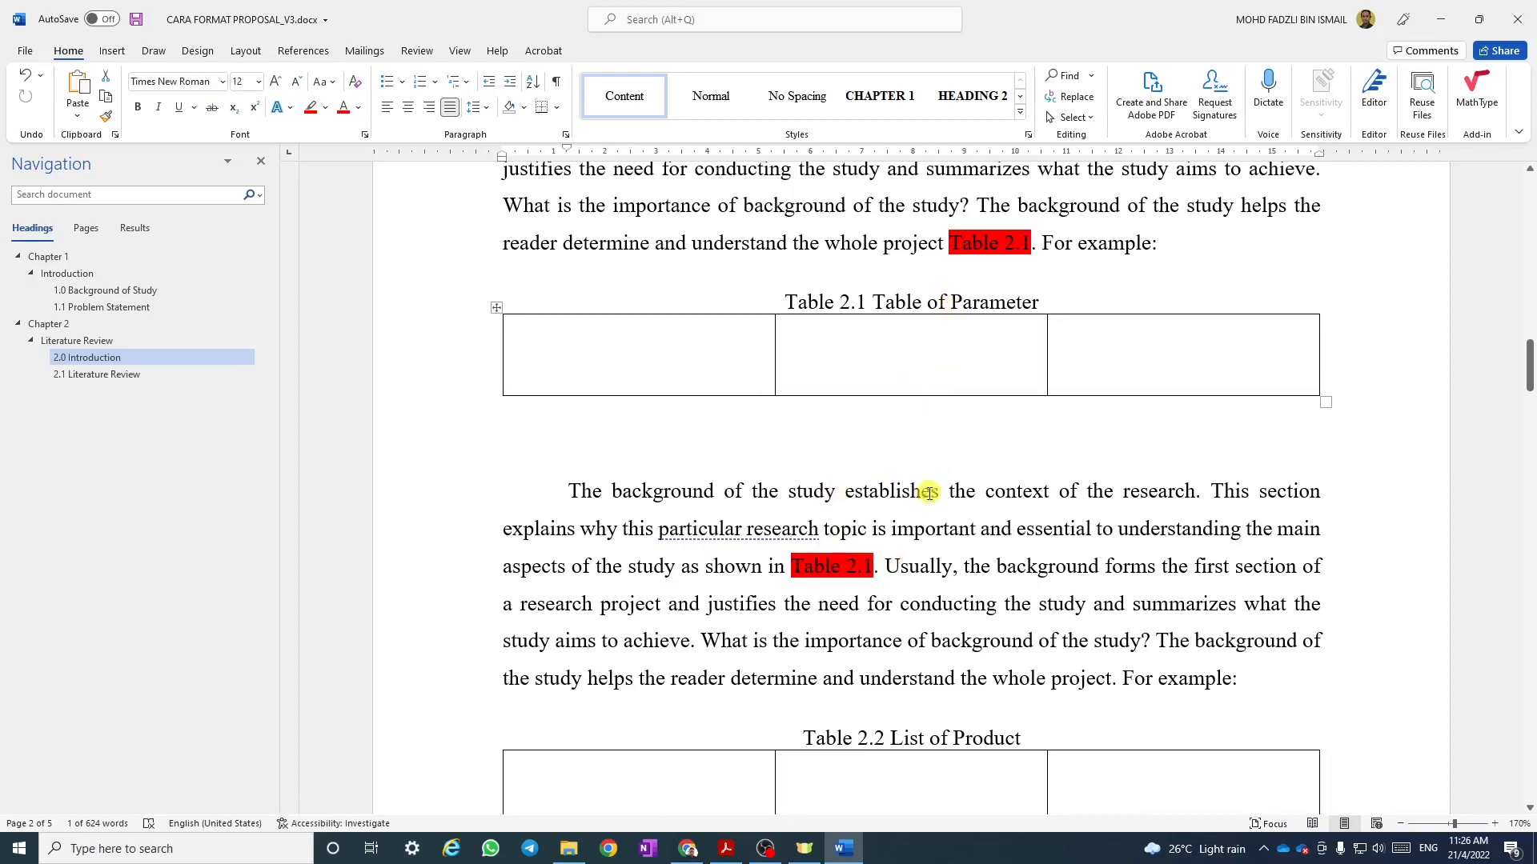
# Update the three red-highlighted table cross-reference fields in Chapter 2, two under Introduction and one under Literature Review.
pyautogui.scroll(2, 966, 332)
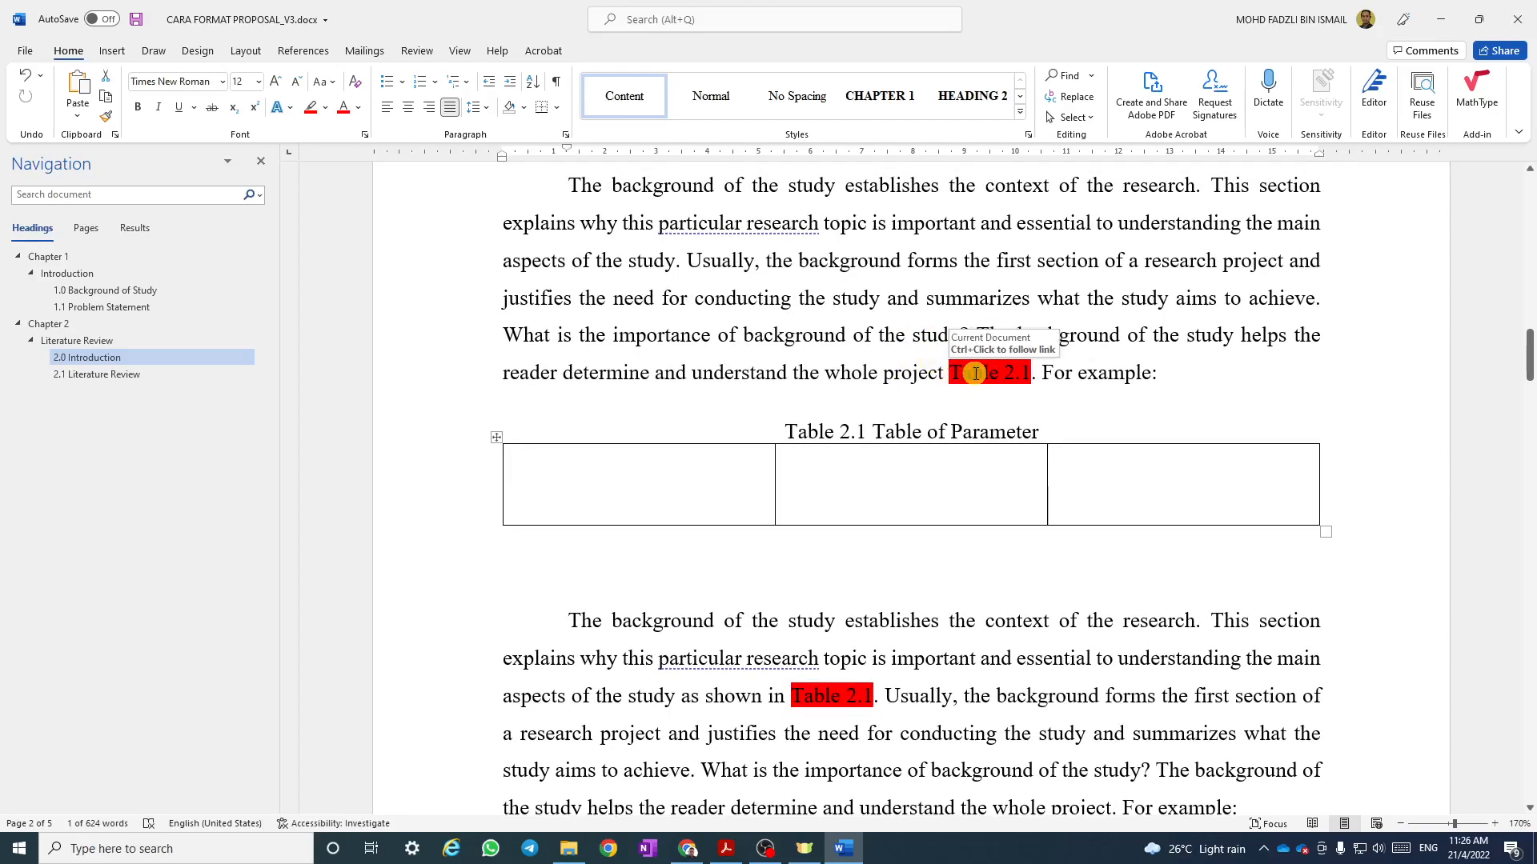
pyautogui.rightClick(975, 374)
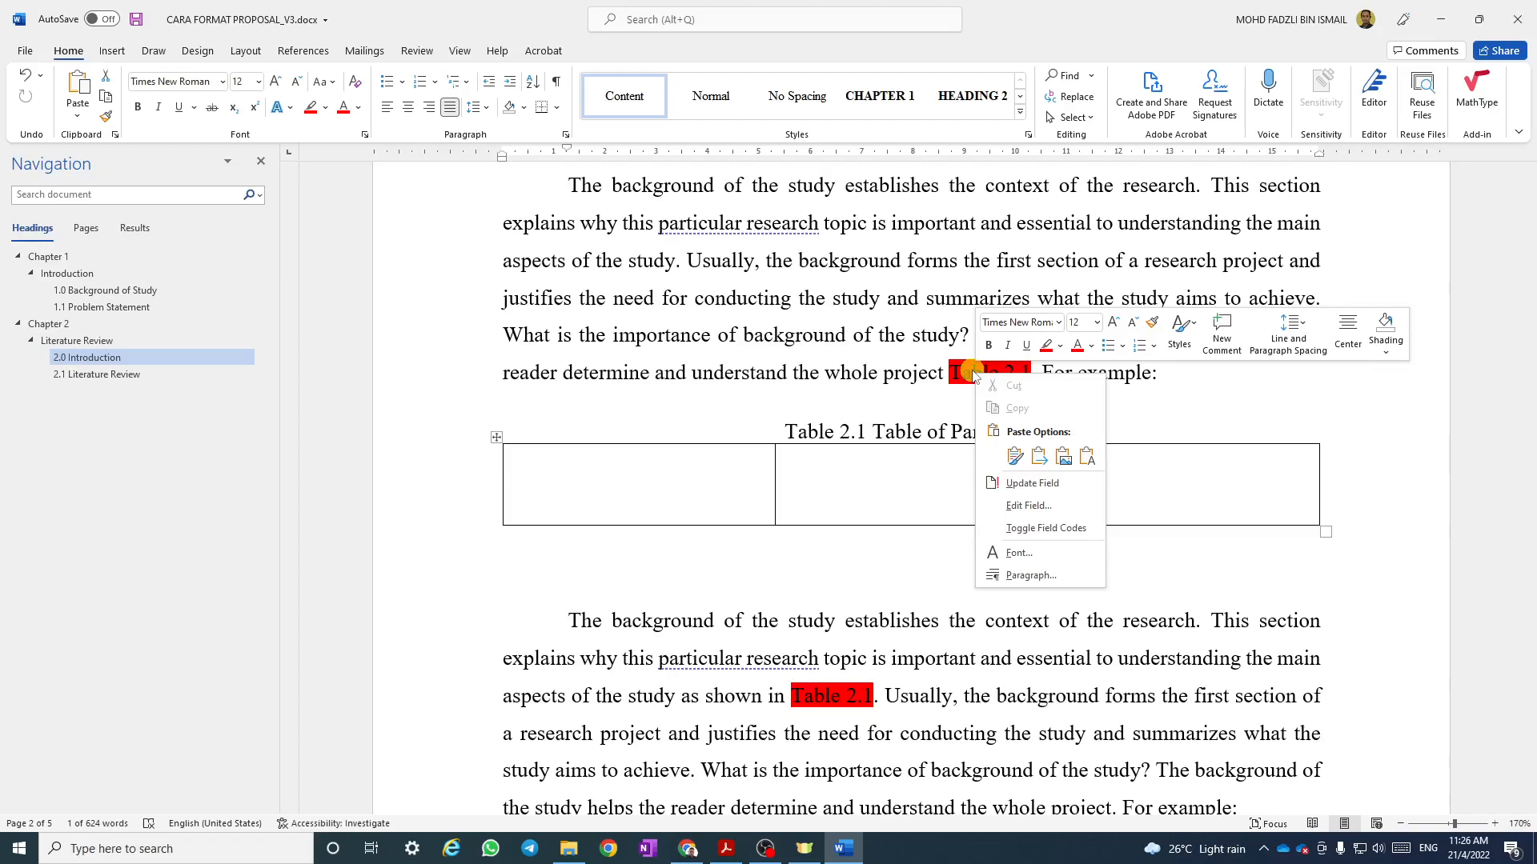
pyautogui.click(1021, 484)
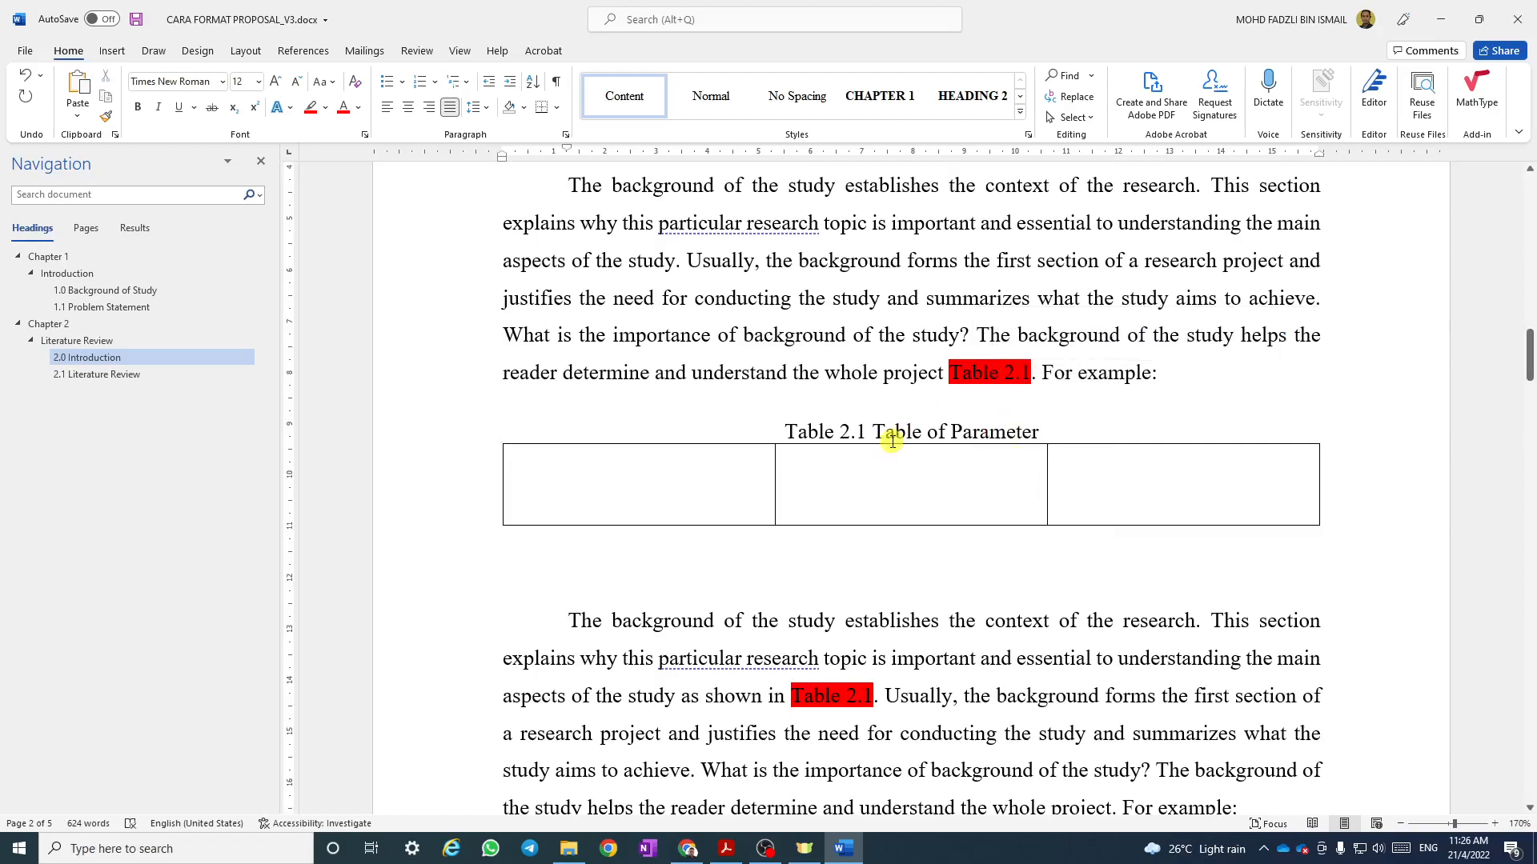
pyautogui.scroll(-4, 889, 433)
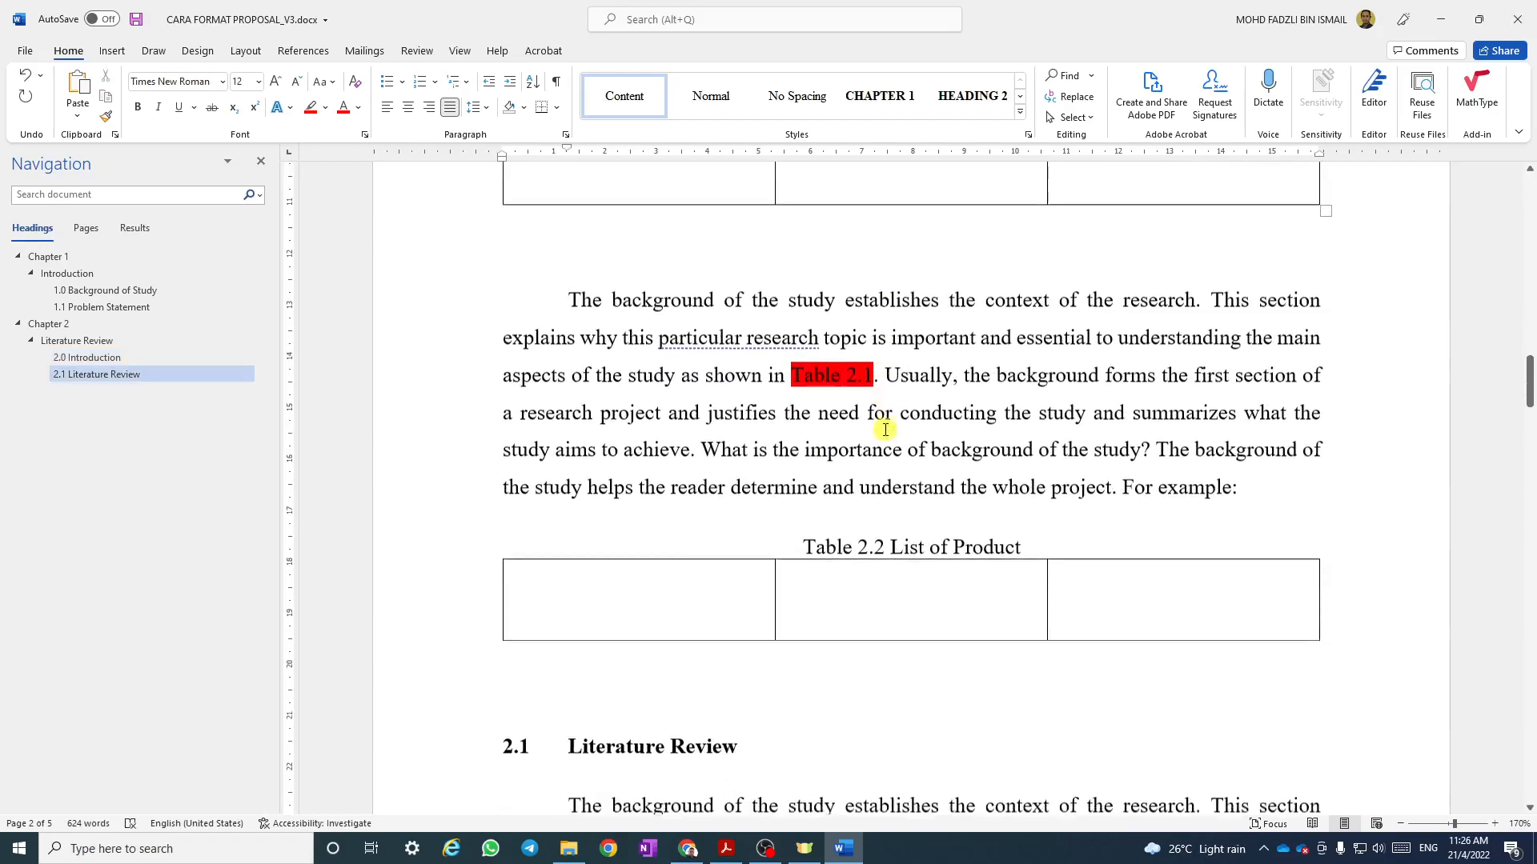
pyautogui.rightClick(850, 372)
pyautogui.click(919, 483)
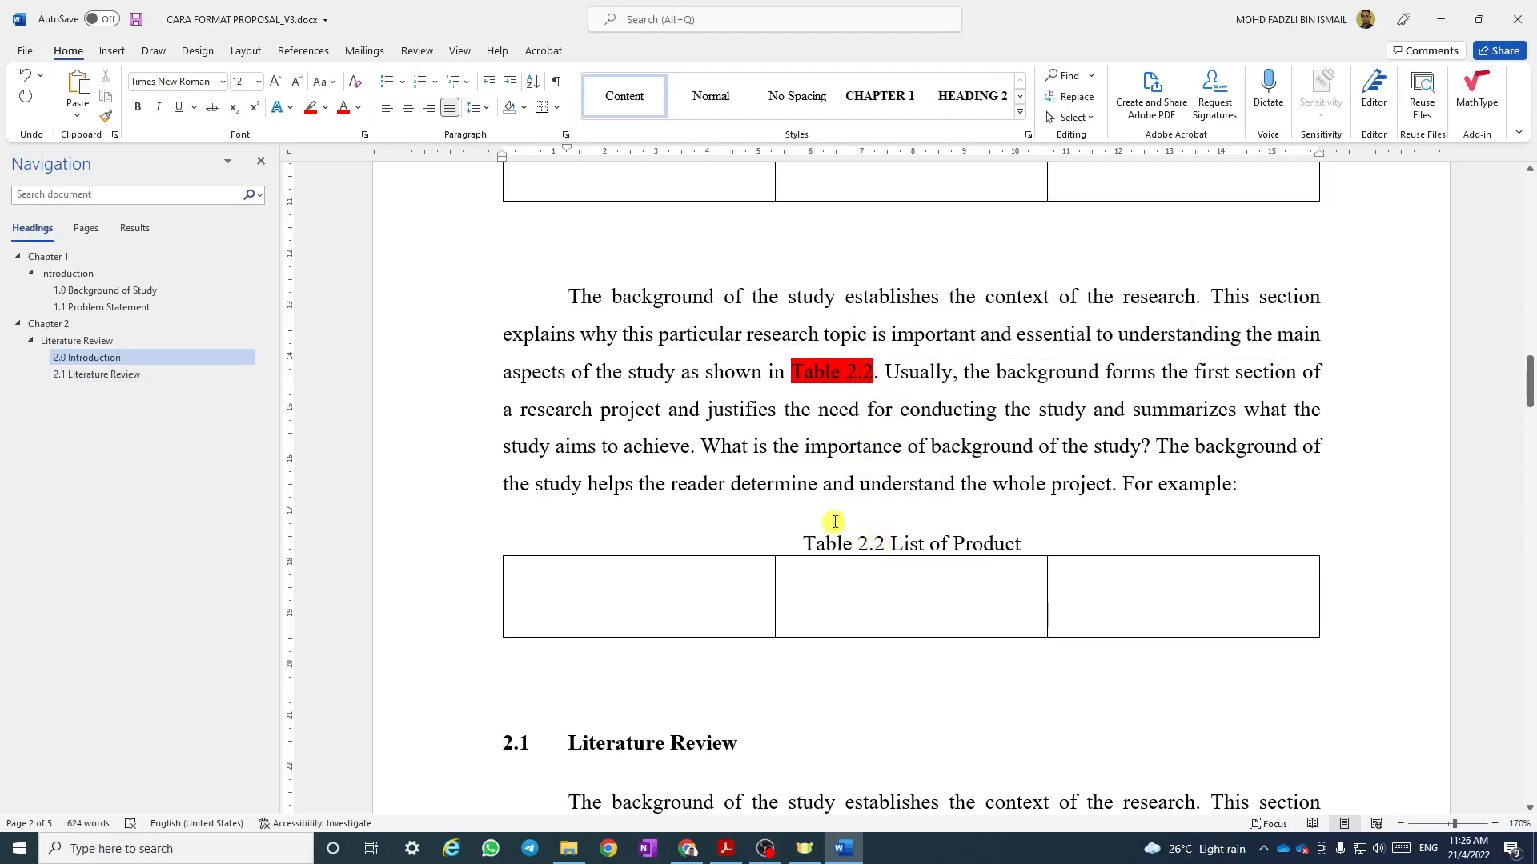
pyautogui.scroll(-9, 830, 507)
pyautogui.scroll(-2, 553, 516)
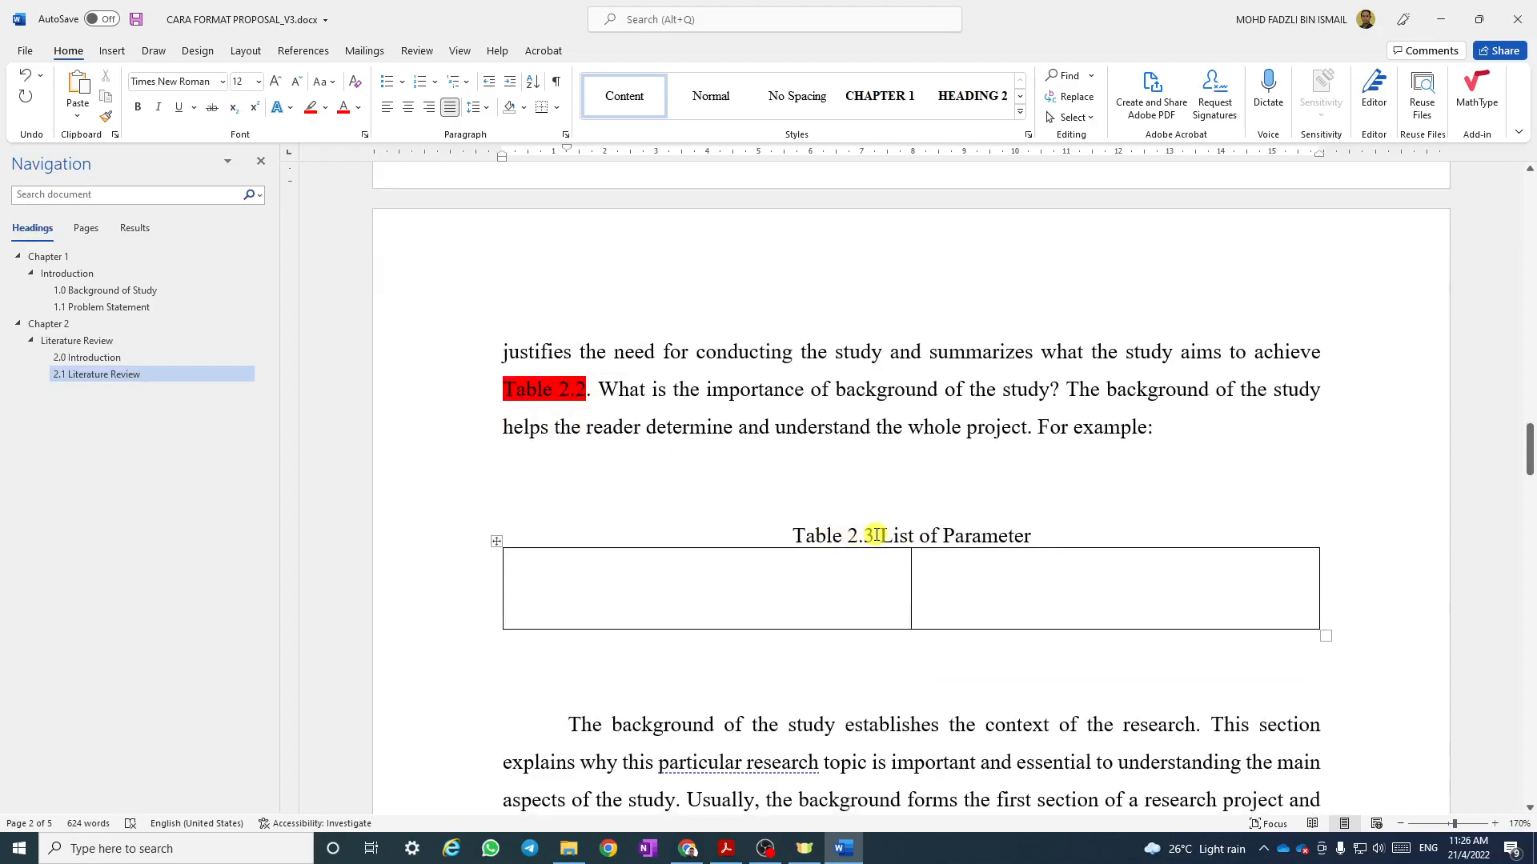
pyautogui.rightClick(556, 390)
pyautogui.click(604, 500)
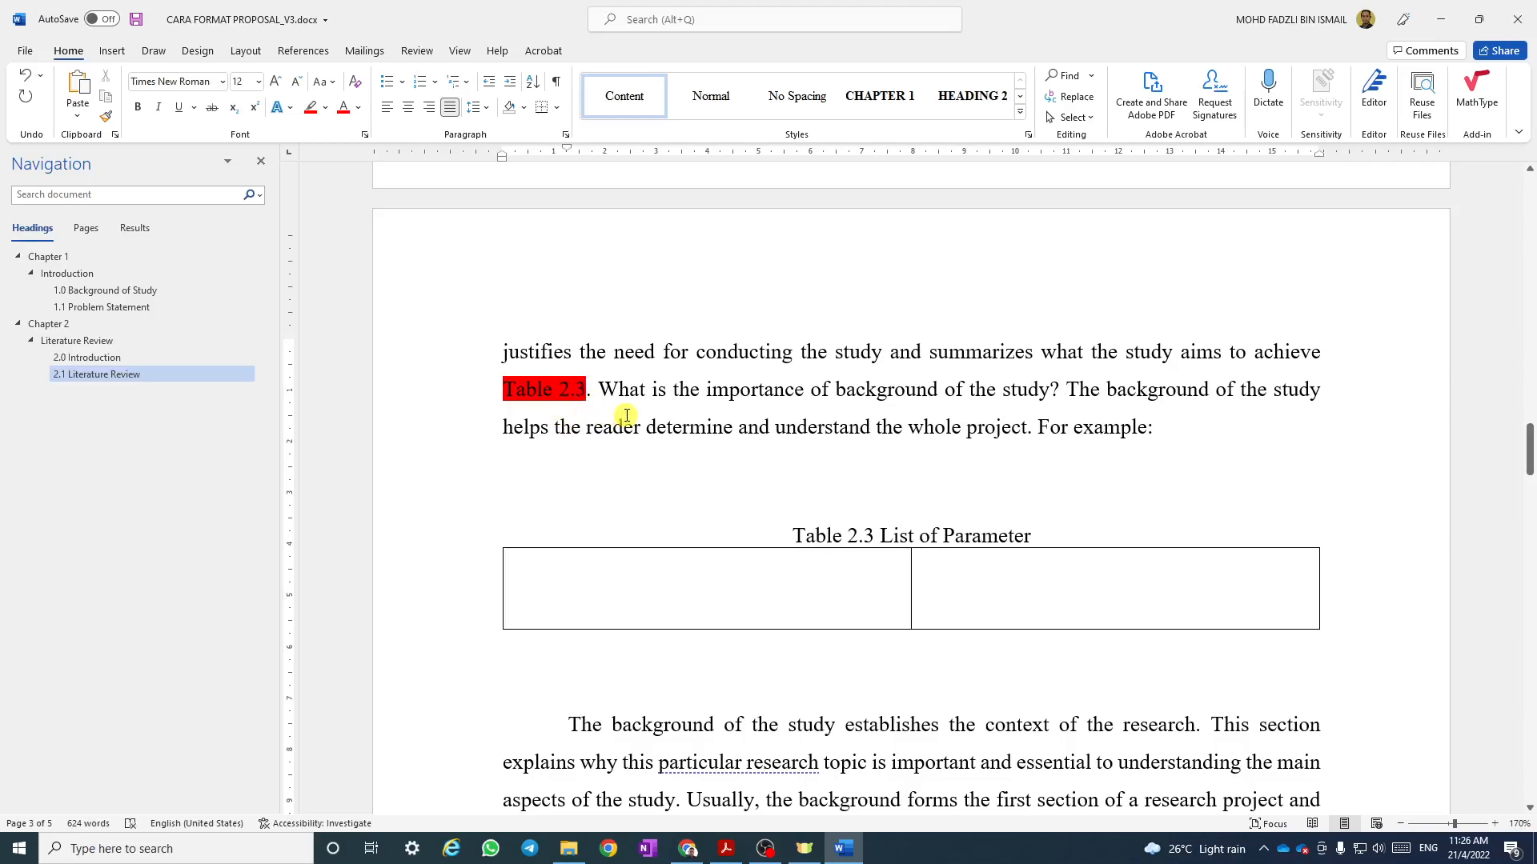
# Place the cursor on the blank line below the "List of Product" table and check the figure caption example in the proposal template PDF in Acrobat.
pyautogui.scroll(5, 916, 535)
pyautogui.scroll(4, 920, 529)
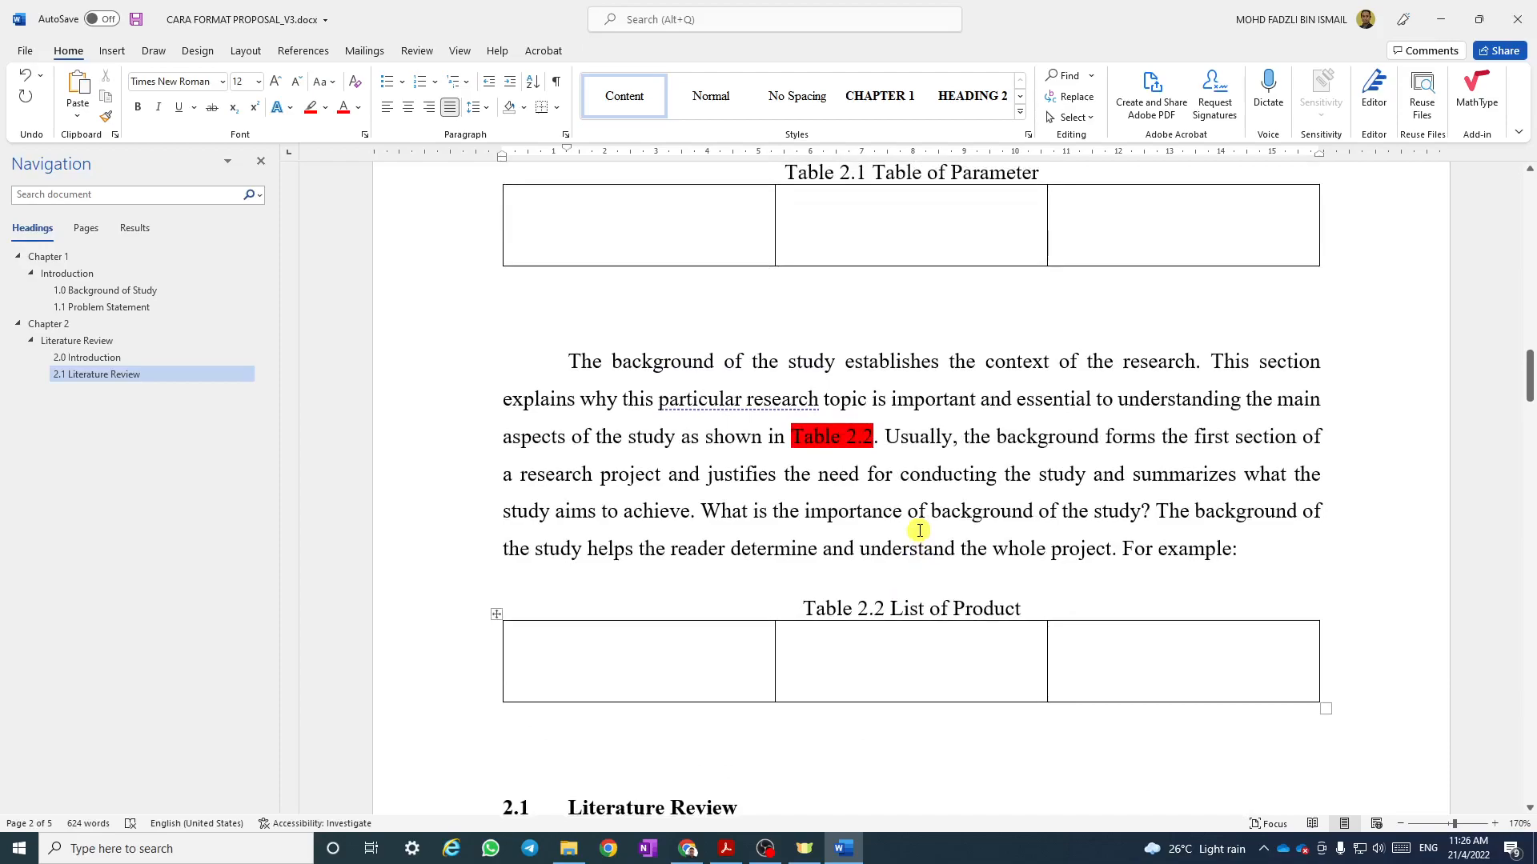
pyautogui.scroll(2, 920, 524)
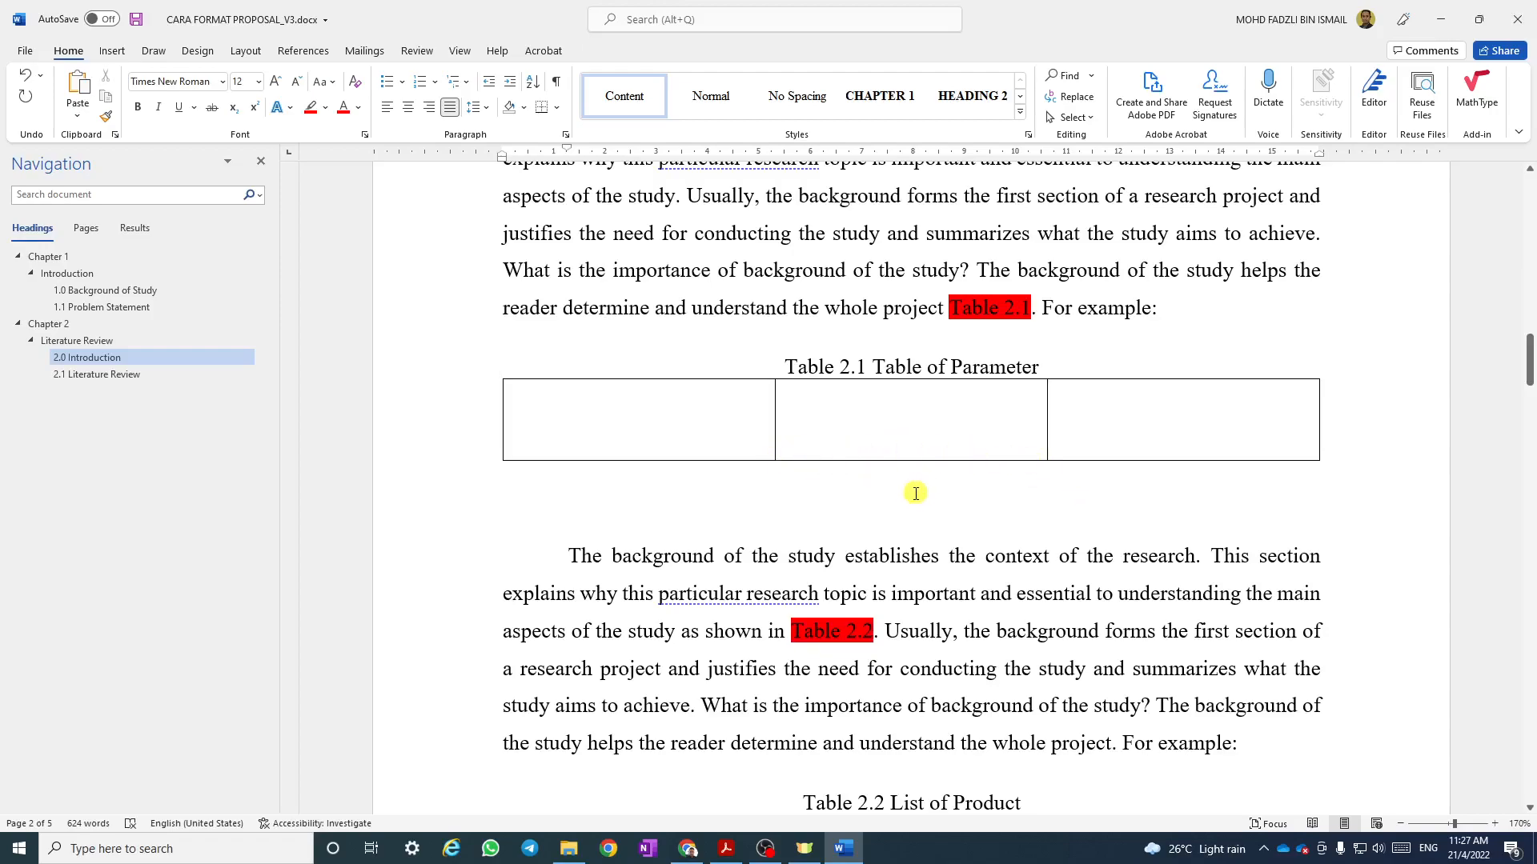
pyautogui.scroll(-5, 917, 492)
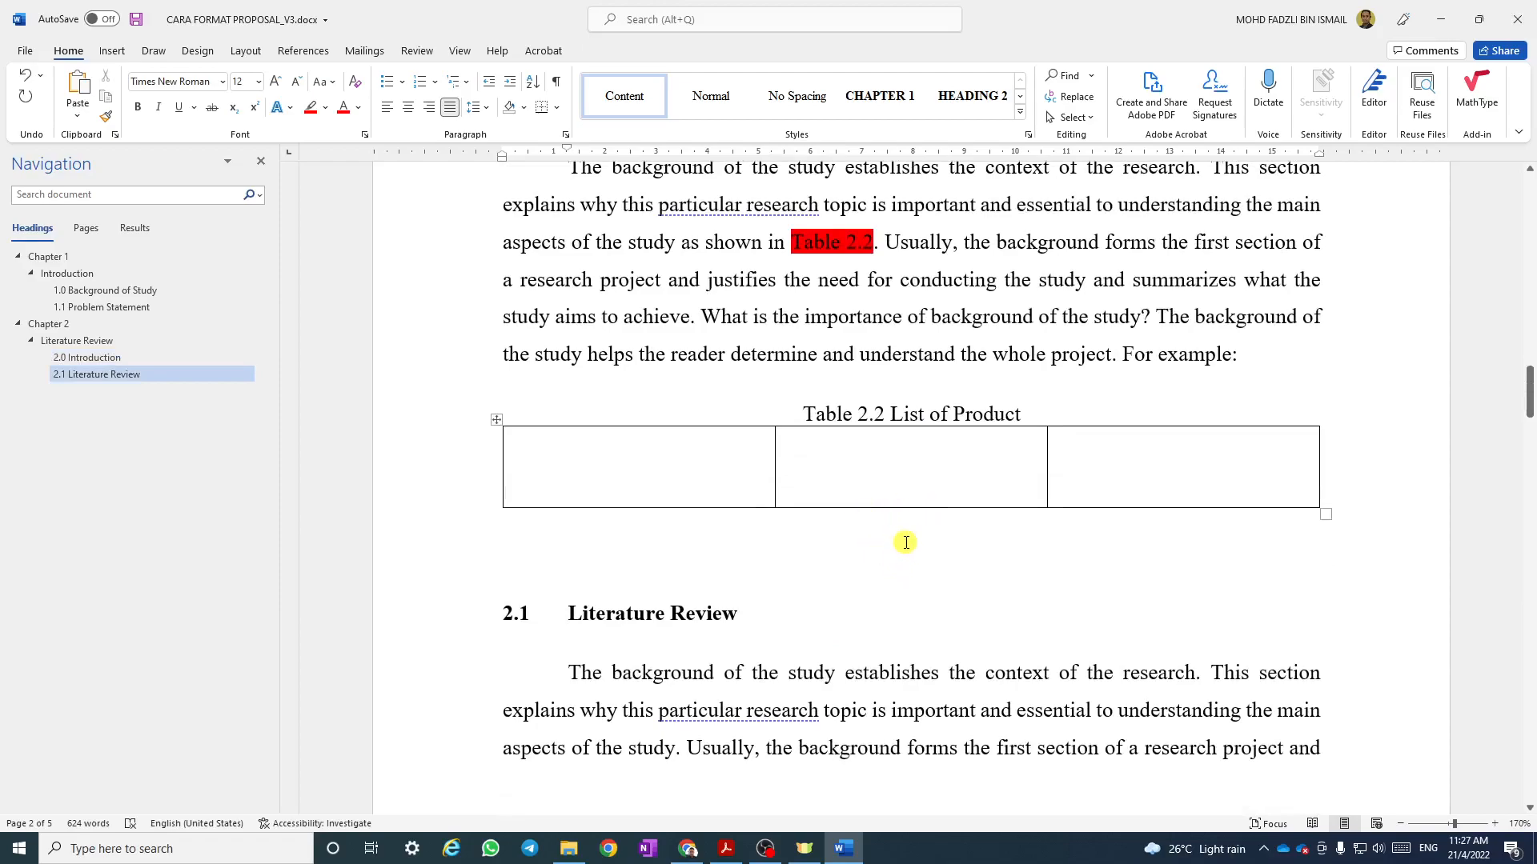
pyautogui.click(915, 538)
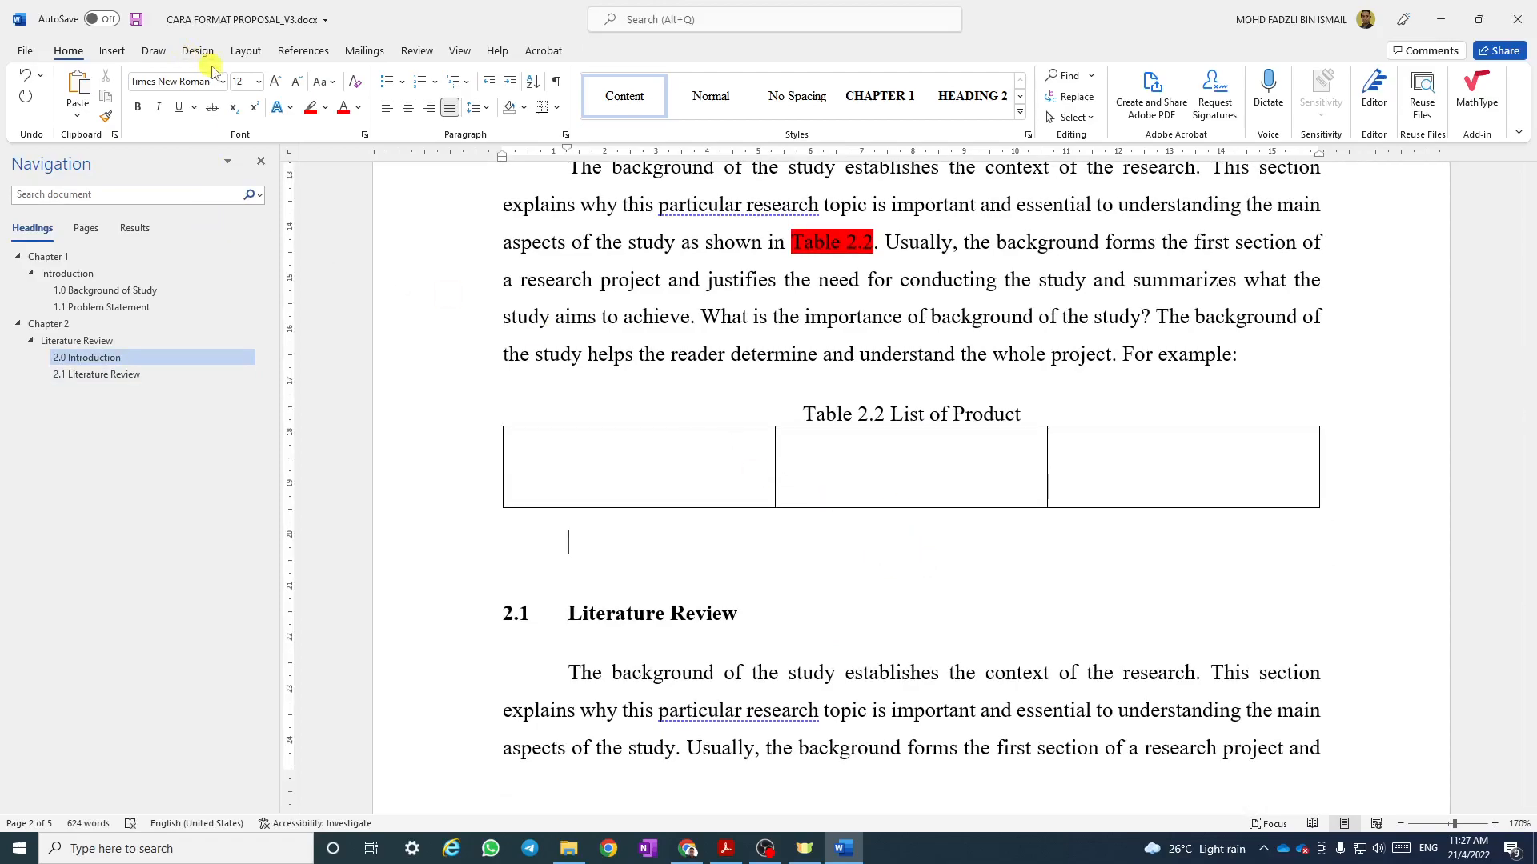
pyautogui.click(726, 850)
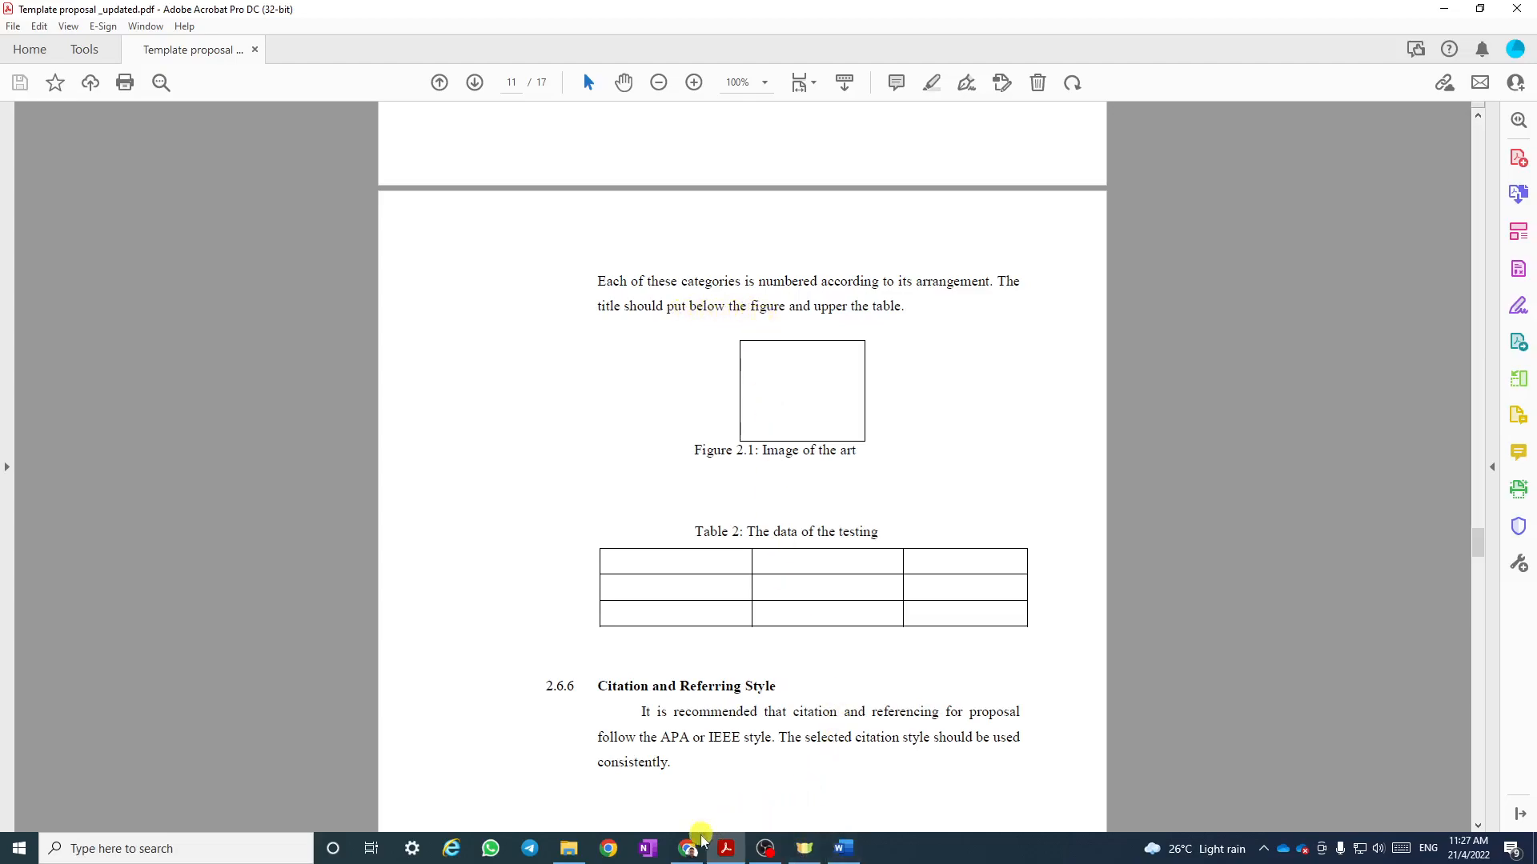
pyautogui.click(843, 849)
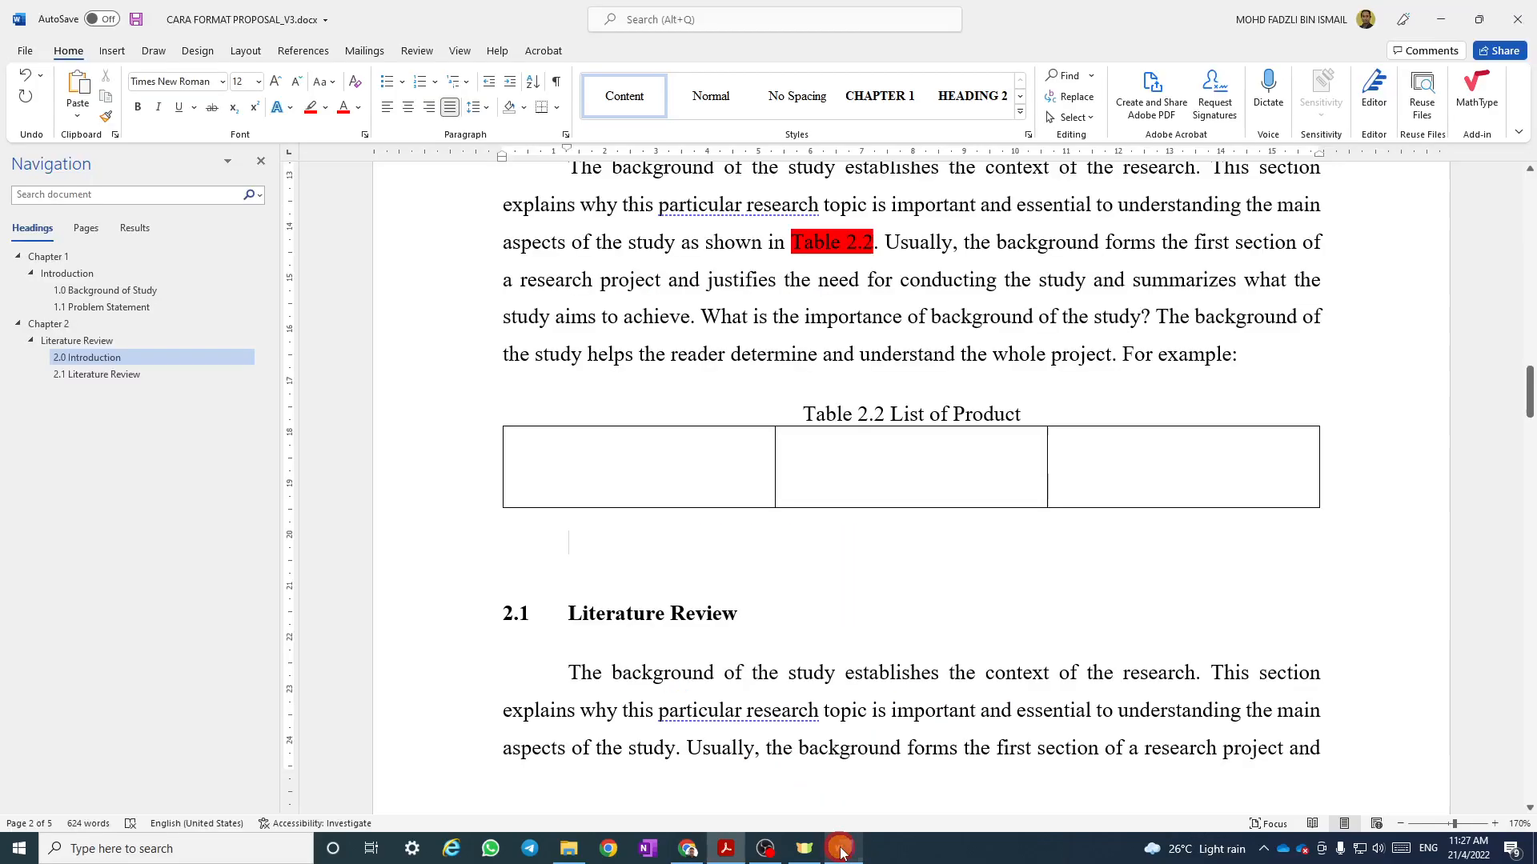
# Insert the picture "download (1).jpg" from the Downloads folder below the "List of Product" table in Word, sorting the files by date modified.
pyautogui.click(109, 51)
pyautogui.click(198, 88)
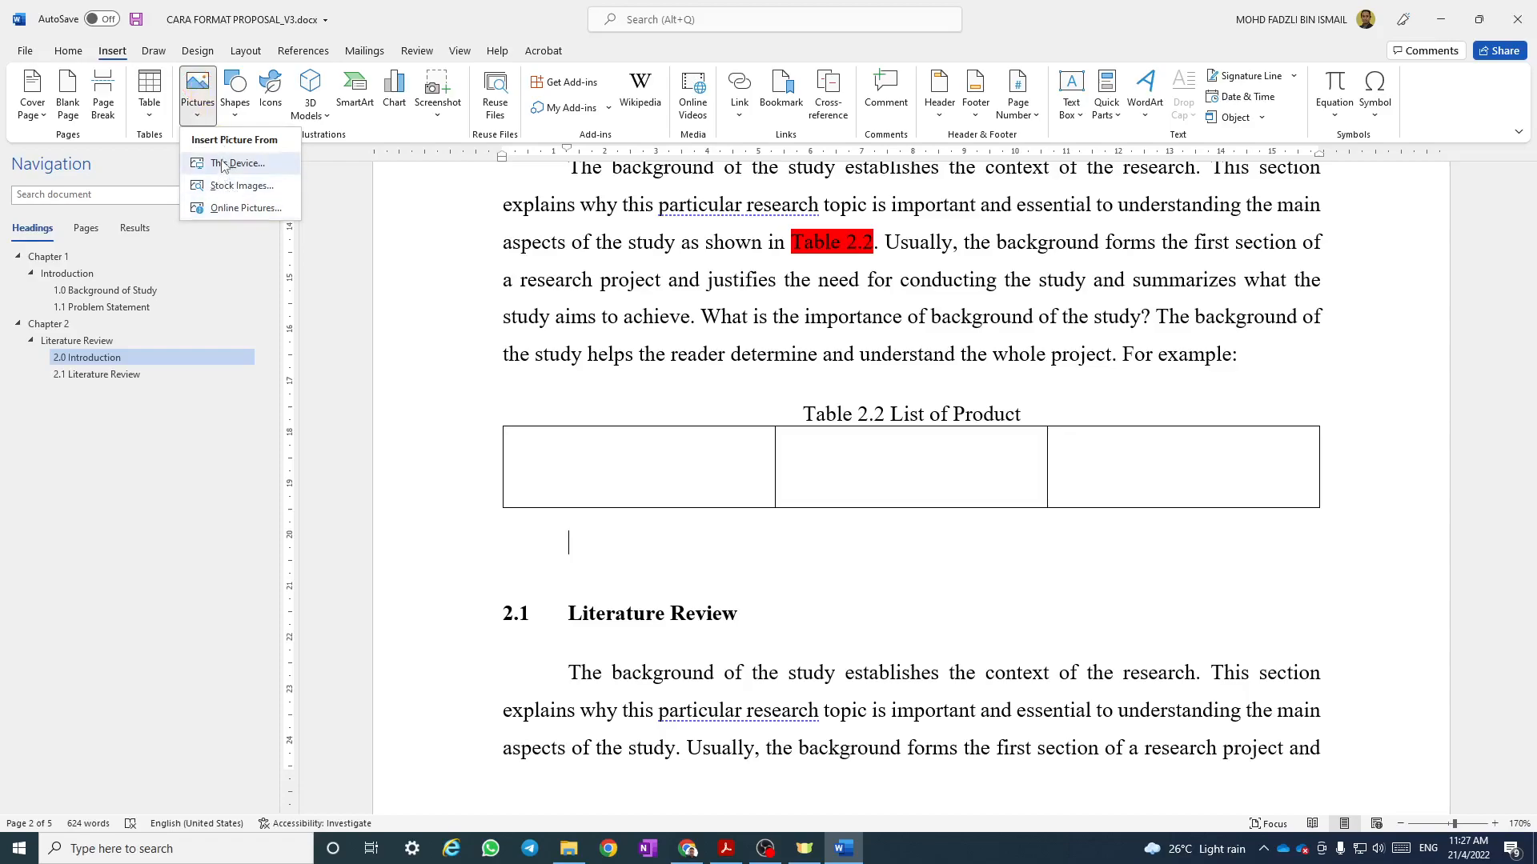
pyautogui.click(222, 163)
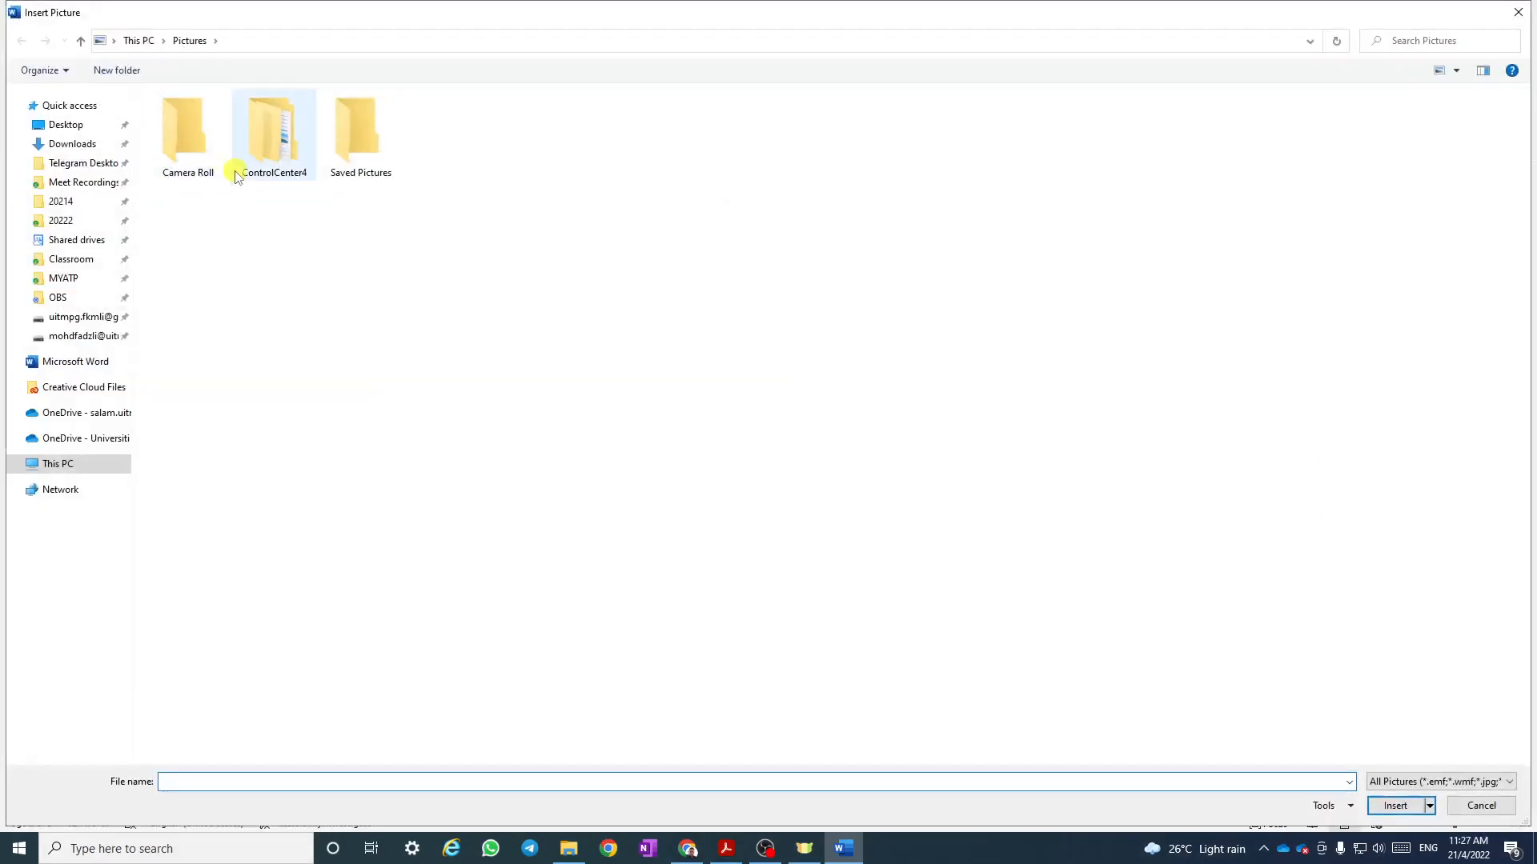
pyautogui.click(79, 149)
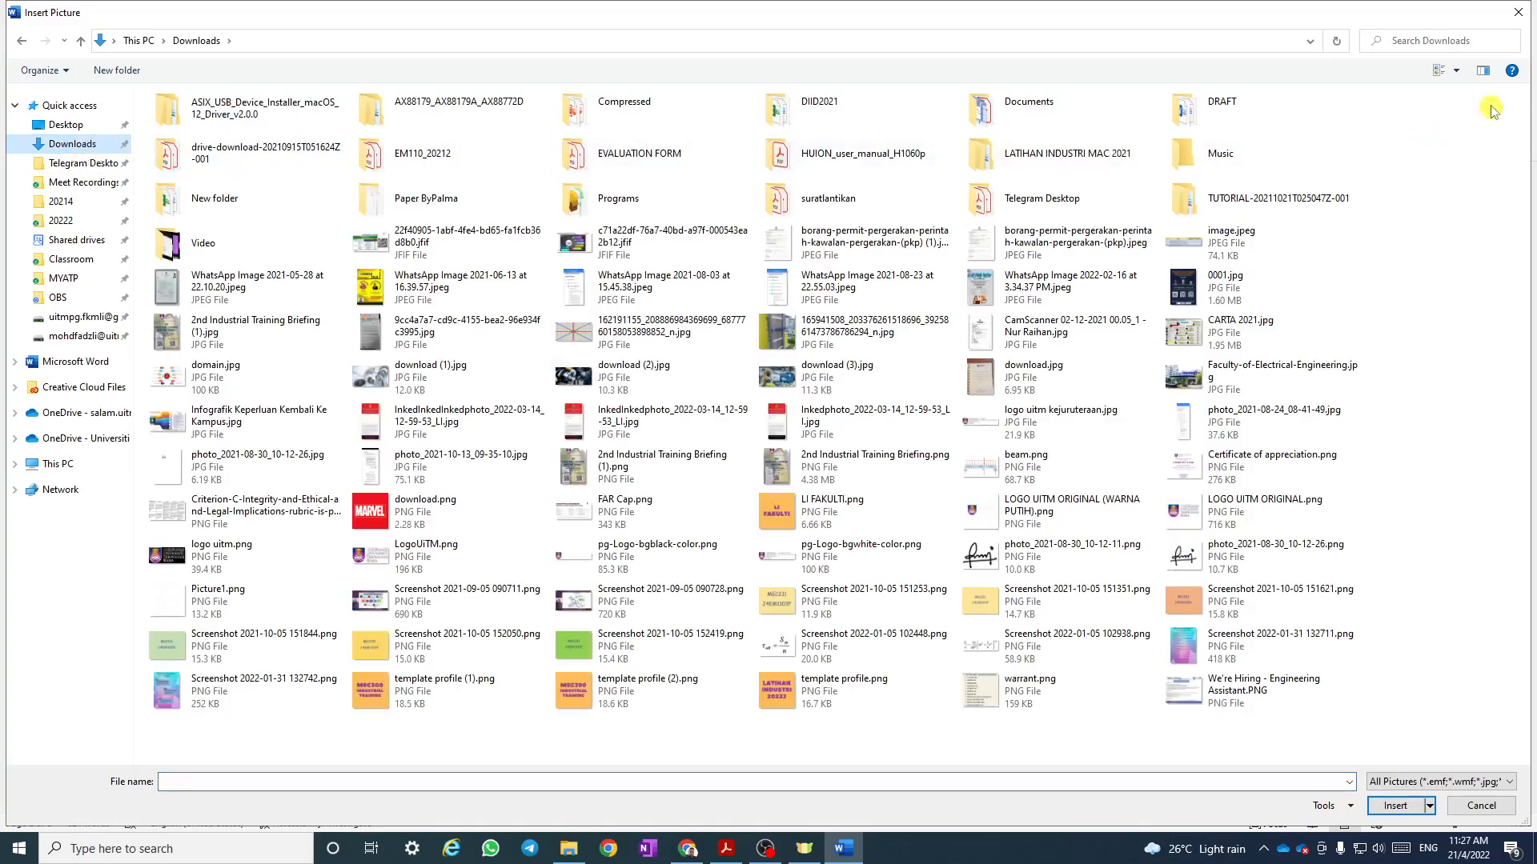
pyautogui.click(1438, 70)
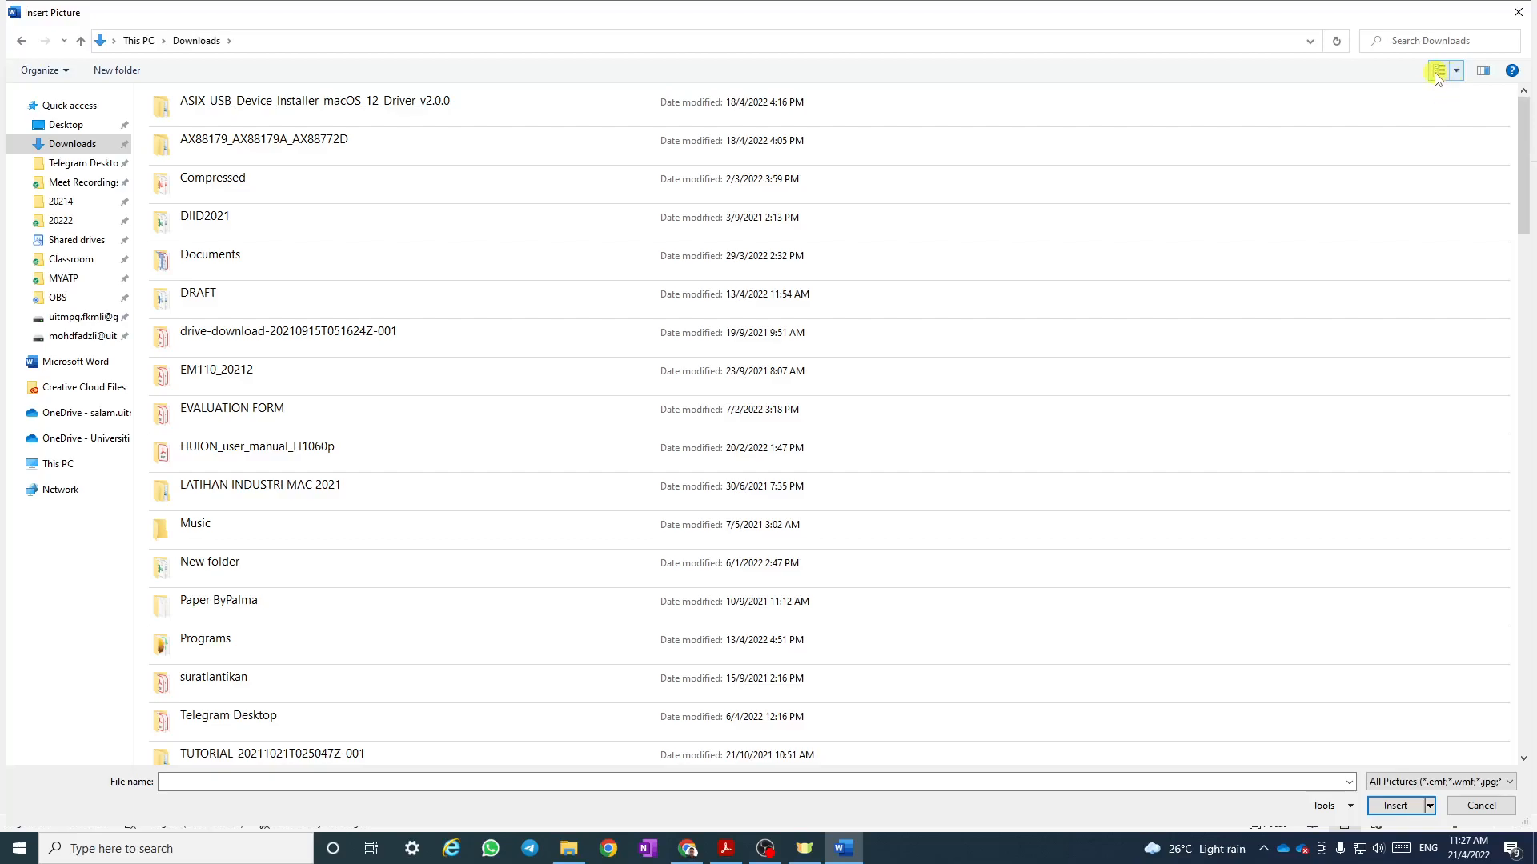
pyautogui.click(1438, 72)
pyautogui.click(1438, 72)
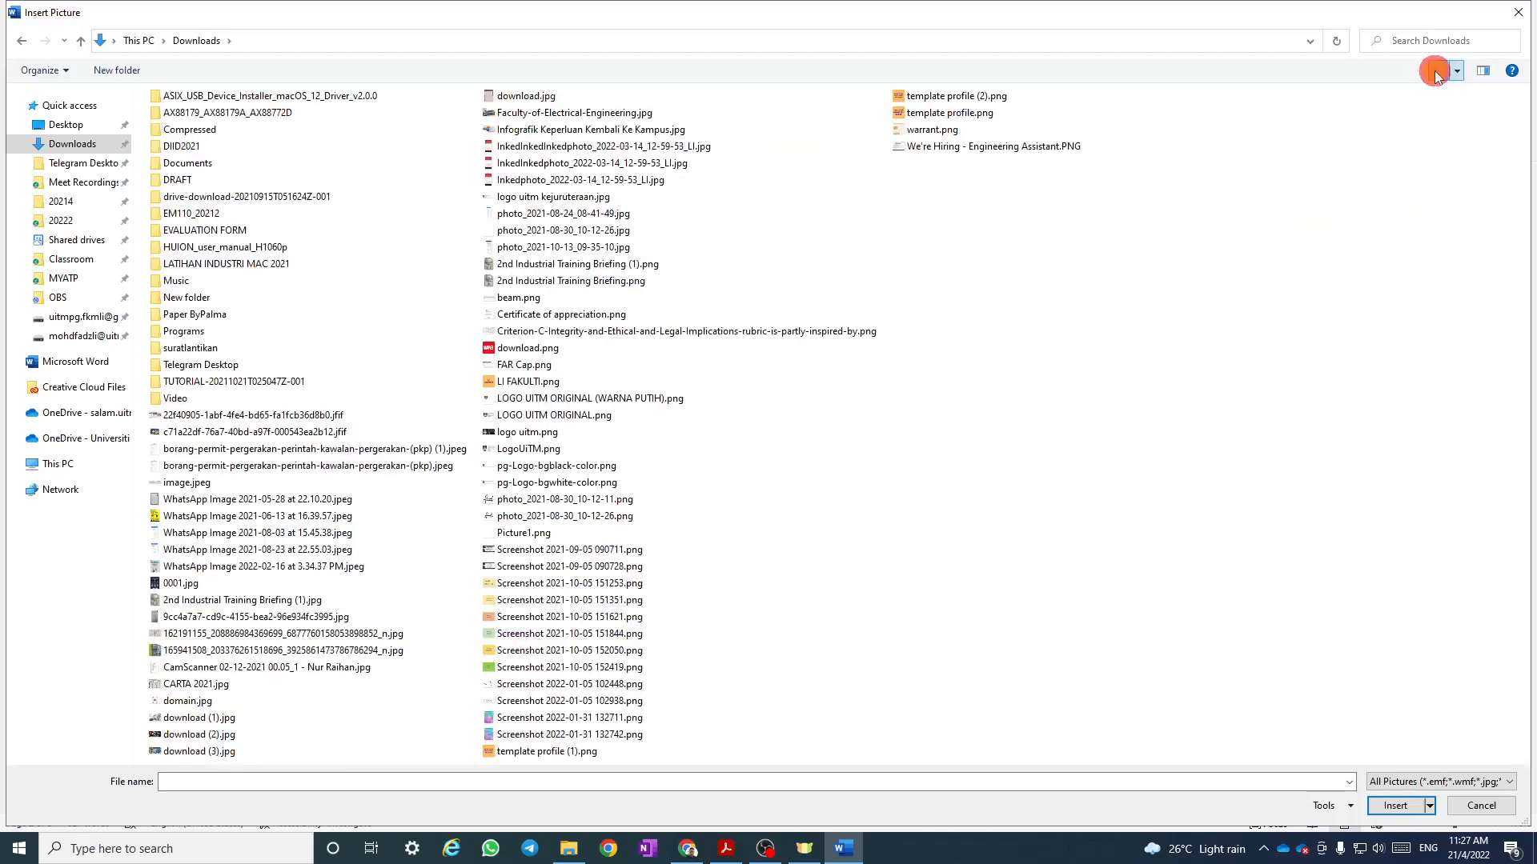
pyautogui.click(1437, 73)
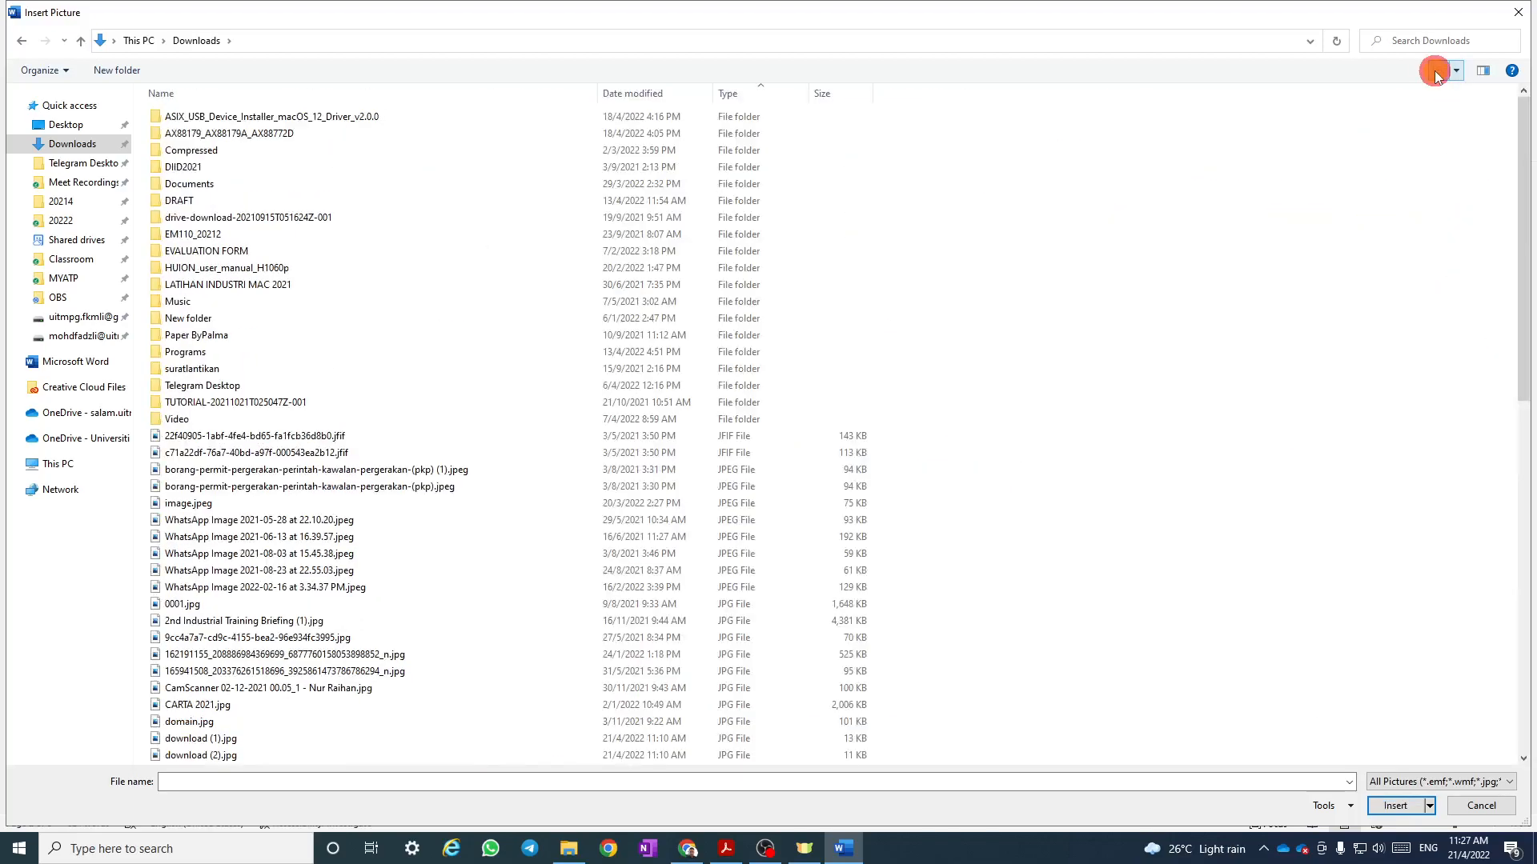
pyautogui.click(655, 94)
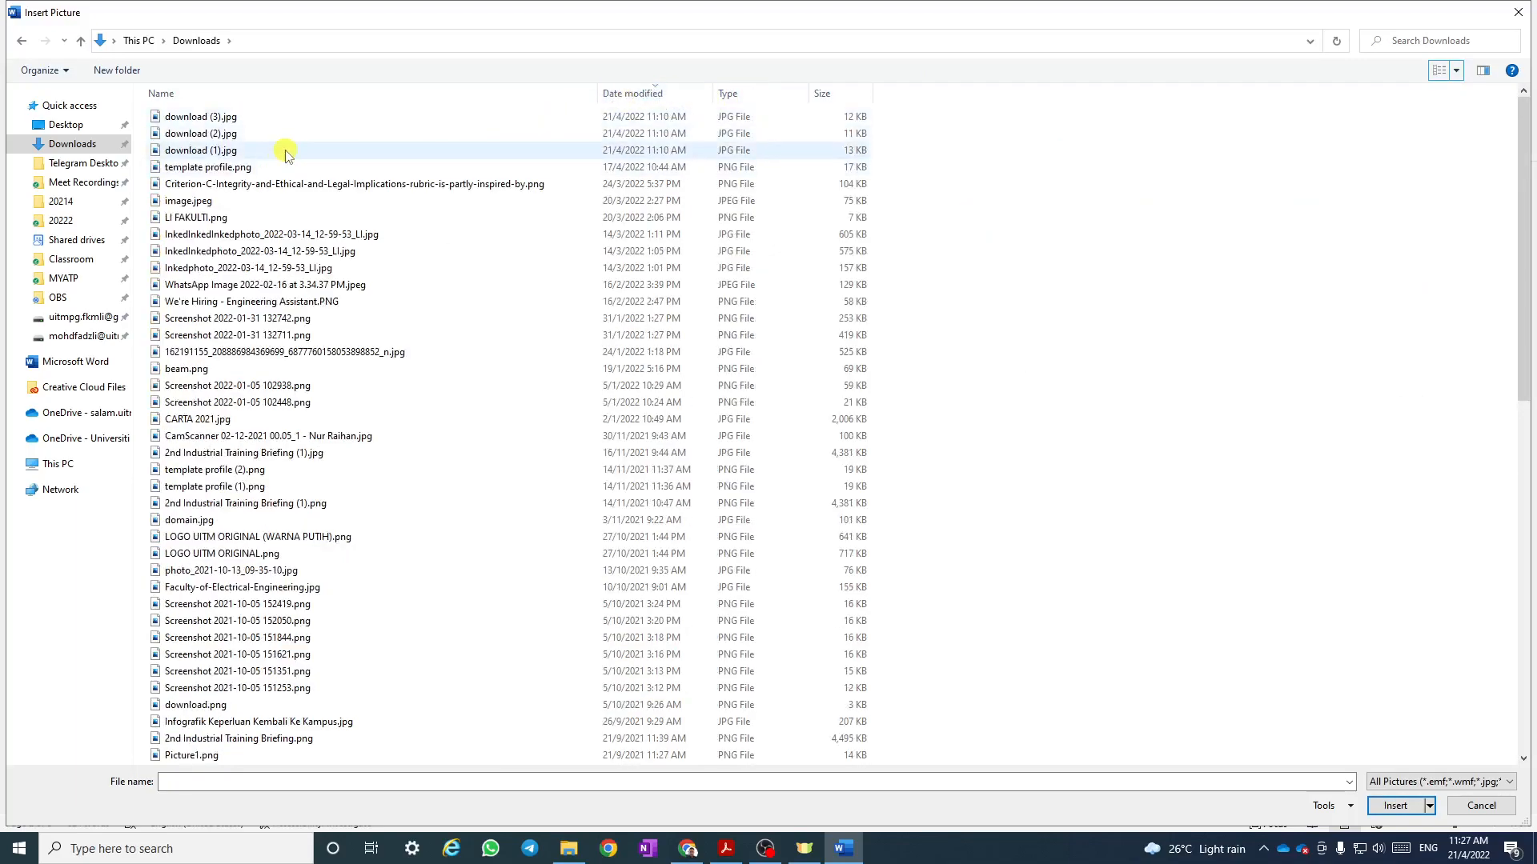
pyautogui.doubleClick(216, 150)
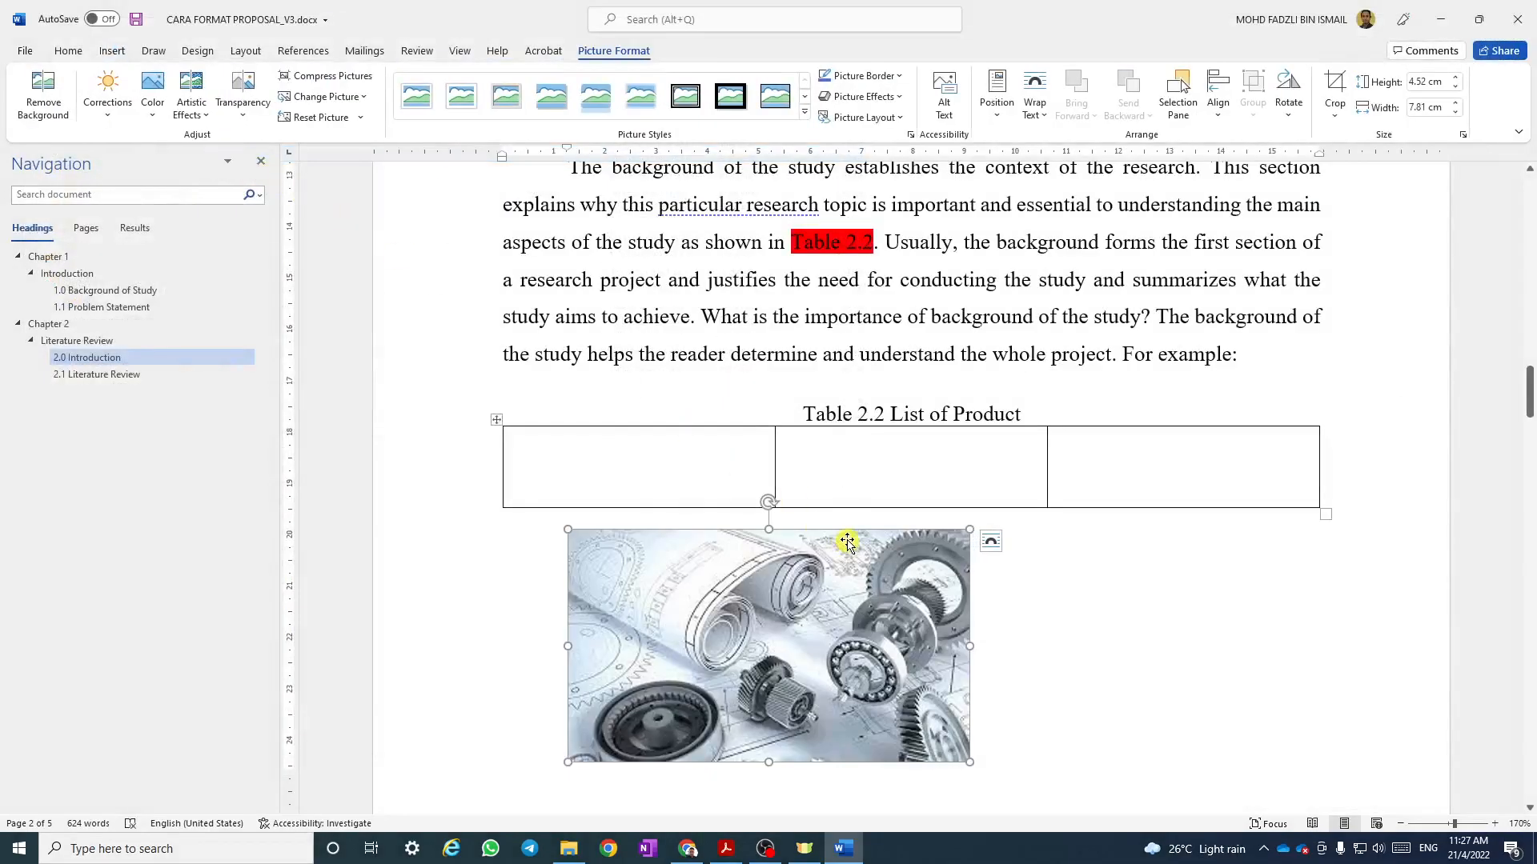
# Center the inserted engineering picture horizontally on the page.
pyautogui.scroll(-3, 847, 543)
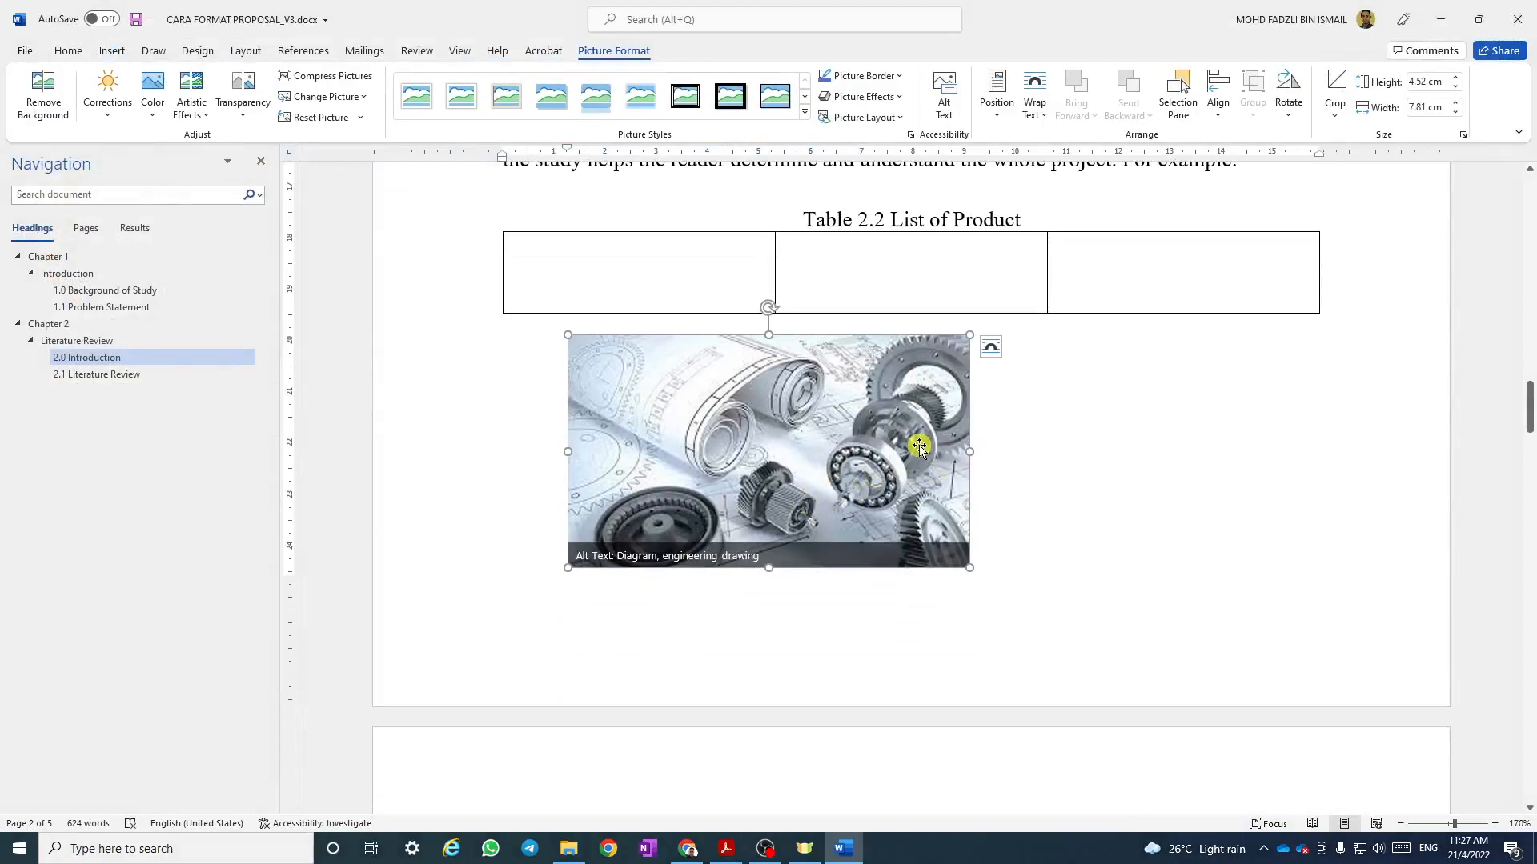
pyautogui.click(987, 449)
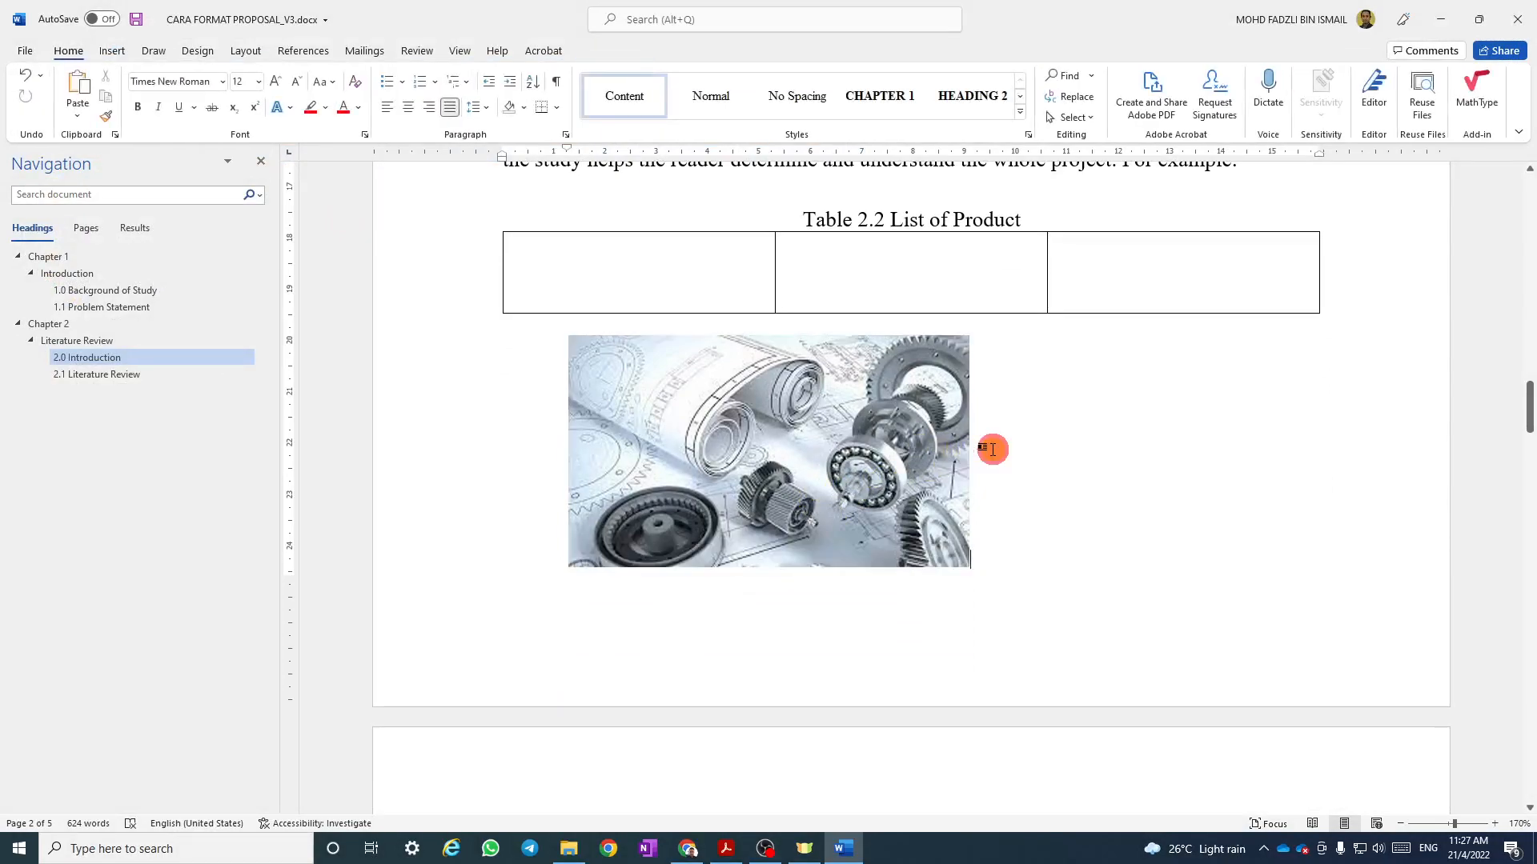
pyautogui.click(408, 108)
pyautogui.scroll(-4, 1020, 481)
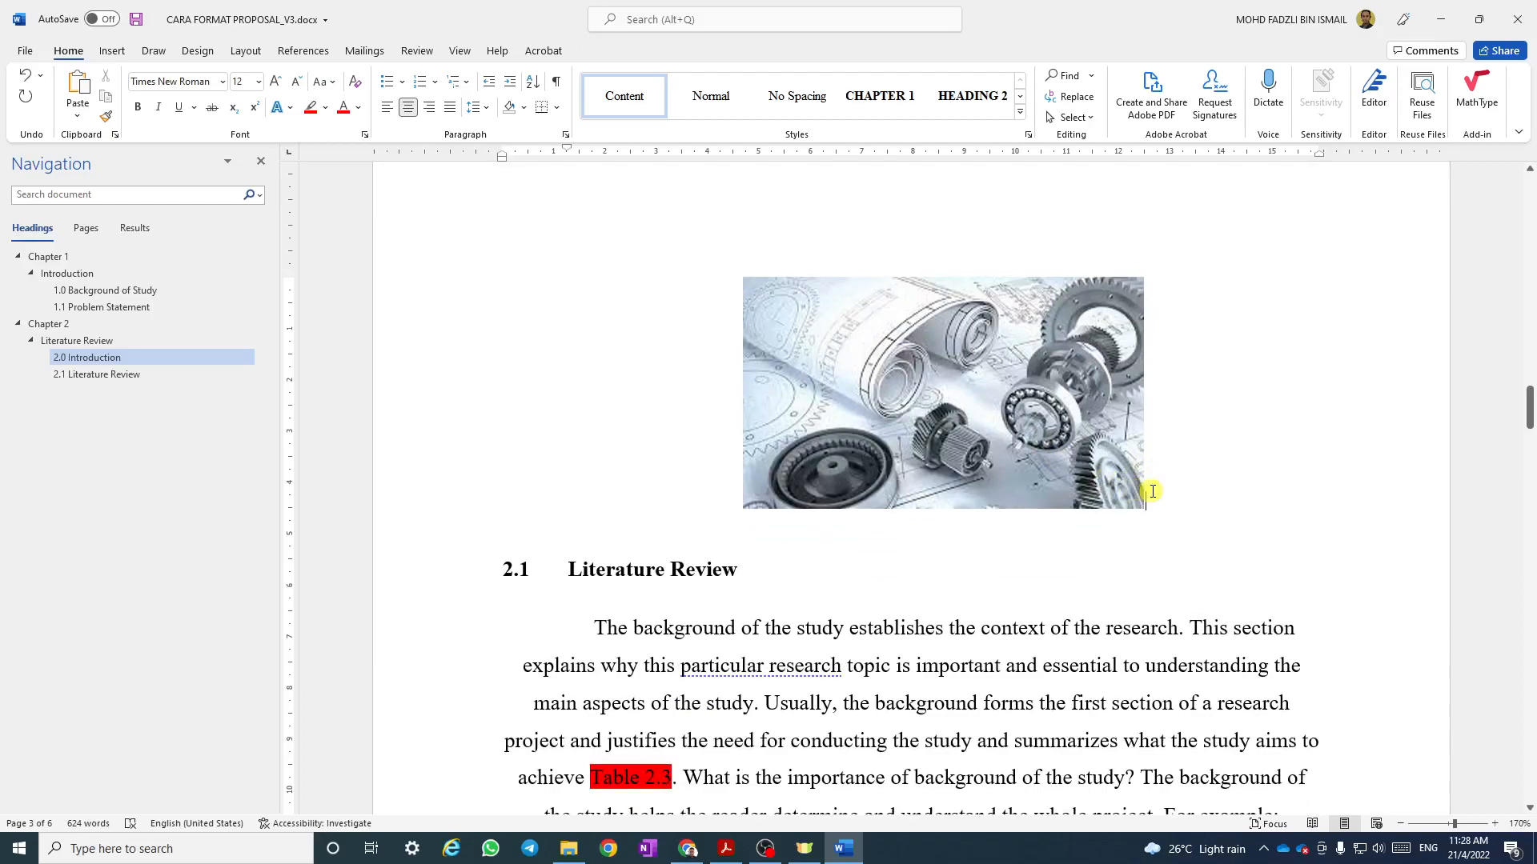
# Insert a Figure caption on a new line below the gear picture, including the chapter number based on Heading 1 with a hyphen separator.
pyautogui.press('Return')
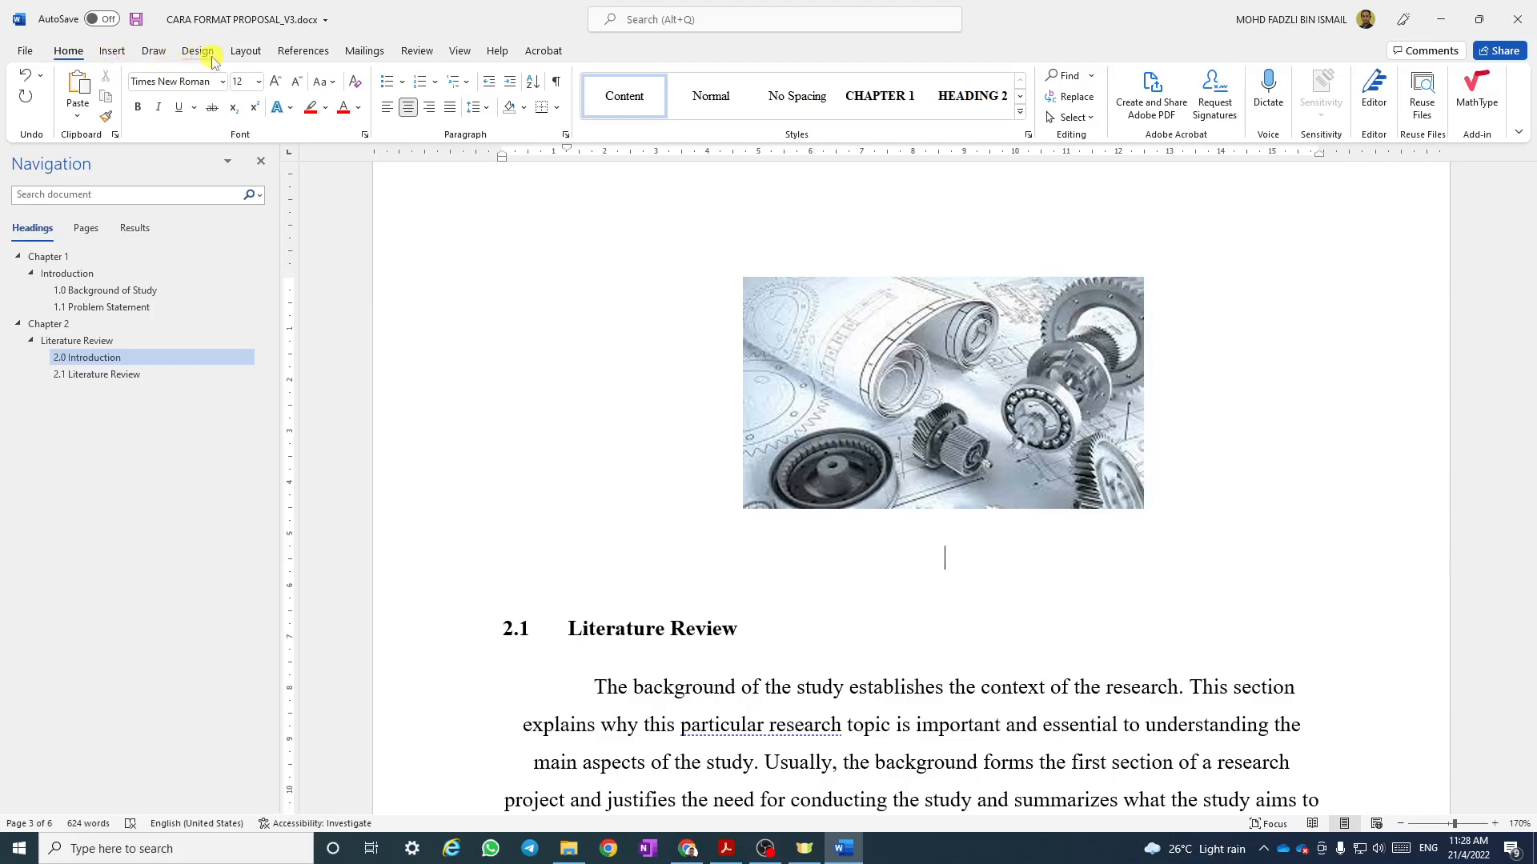
pyautogui.click(301, 52)
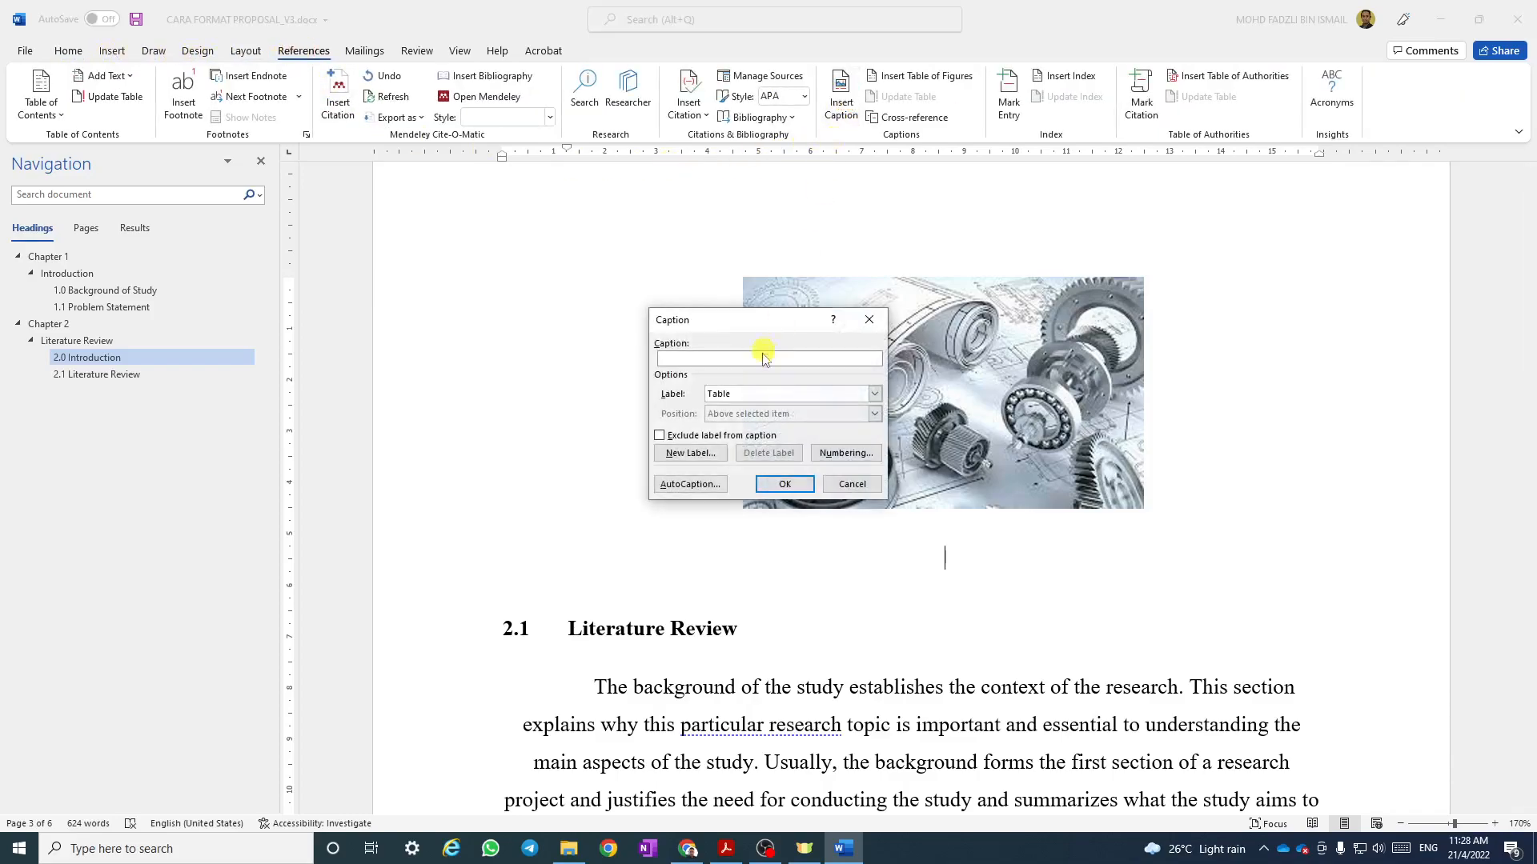
pyautogui.click(752, 397)
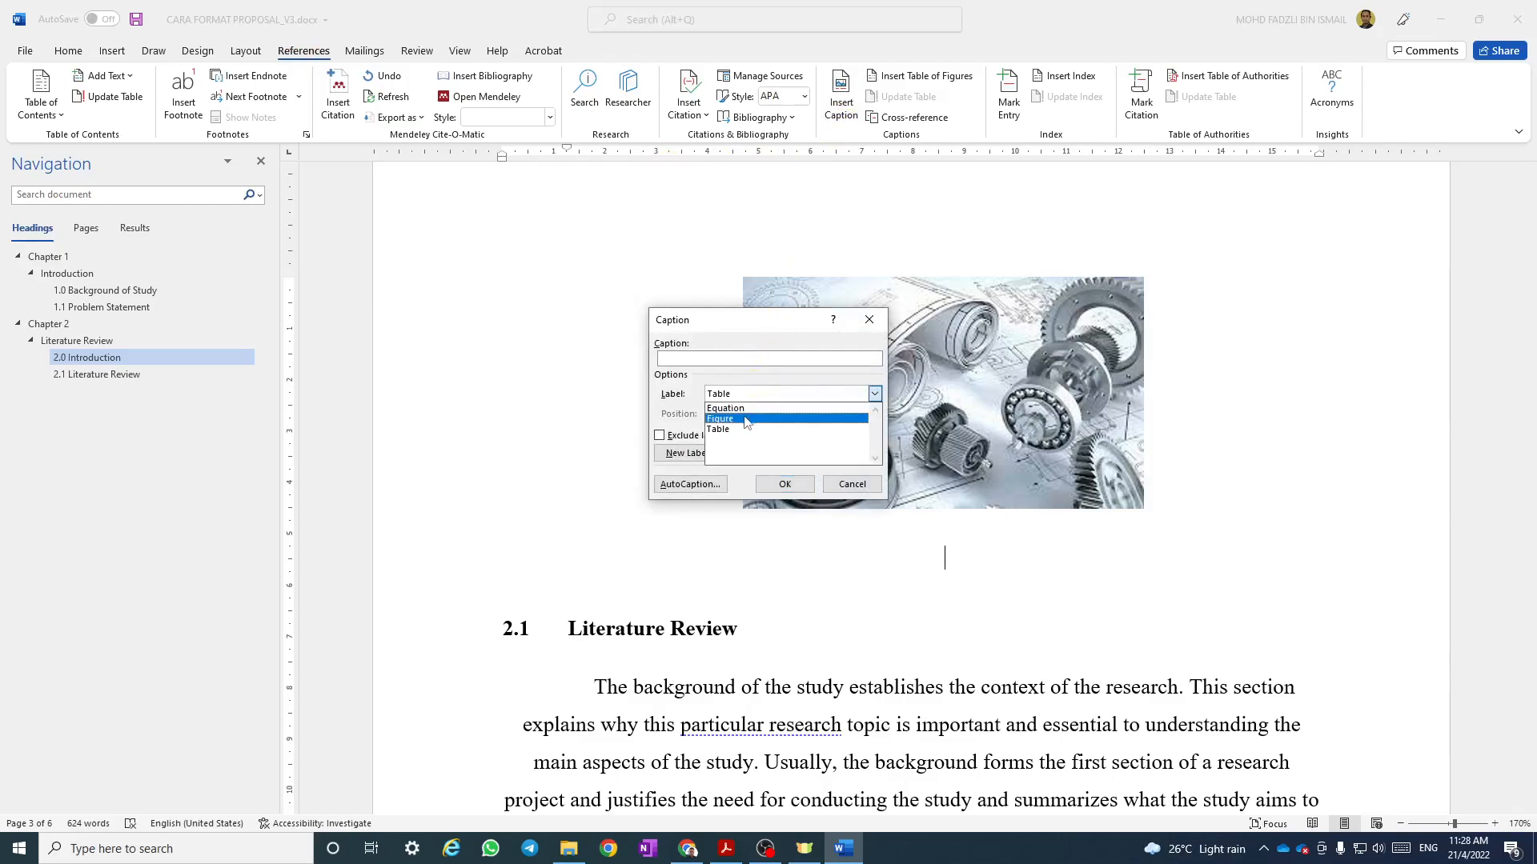
pyautogui.click(742, 419)
pyautogui.click(845, 453)
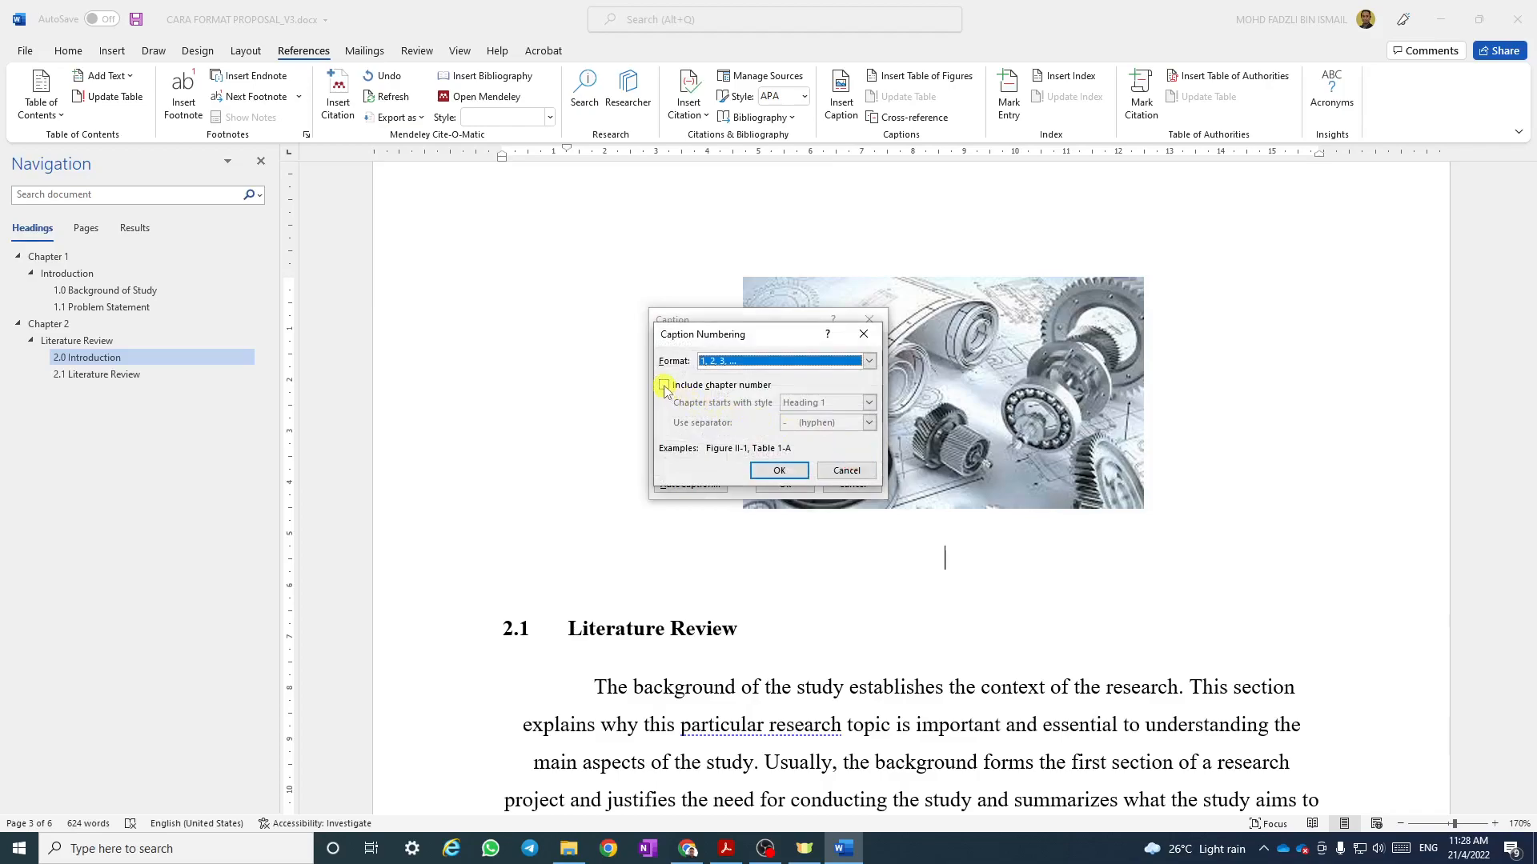
pyautogui.click(664, 387)
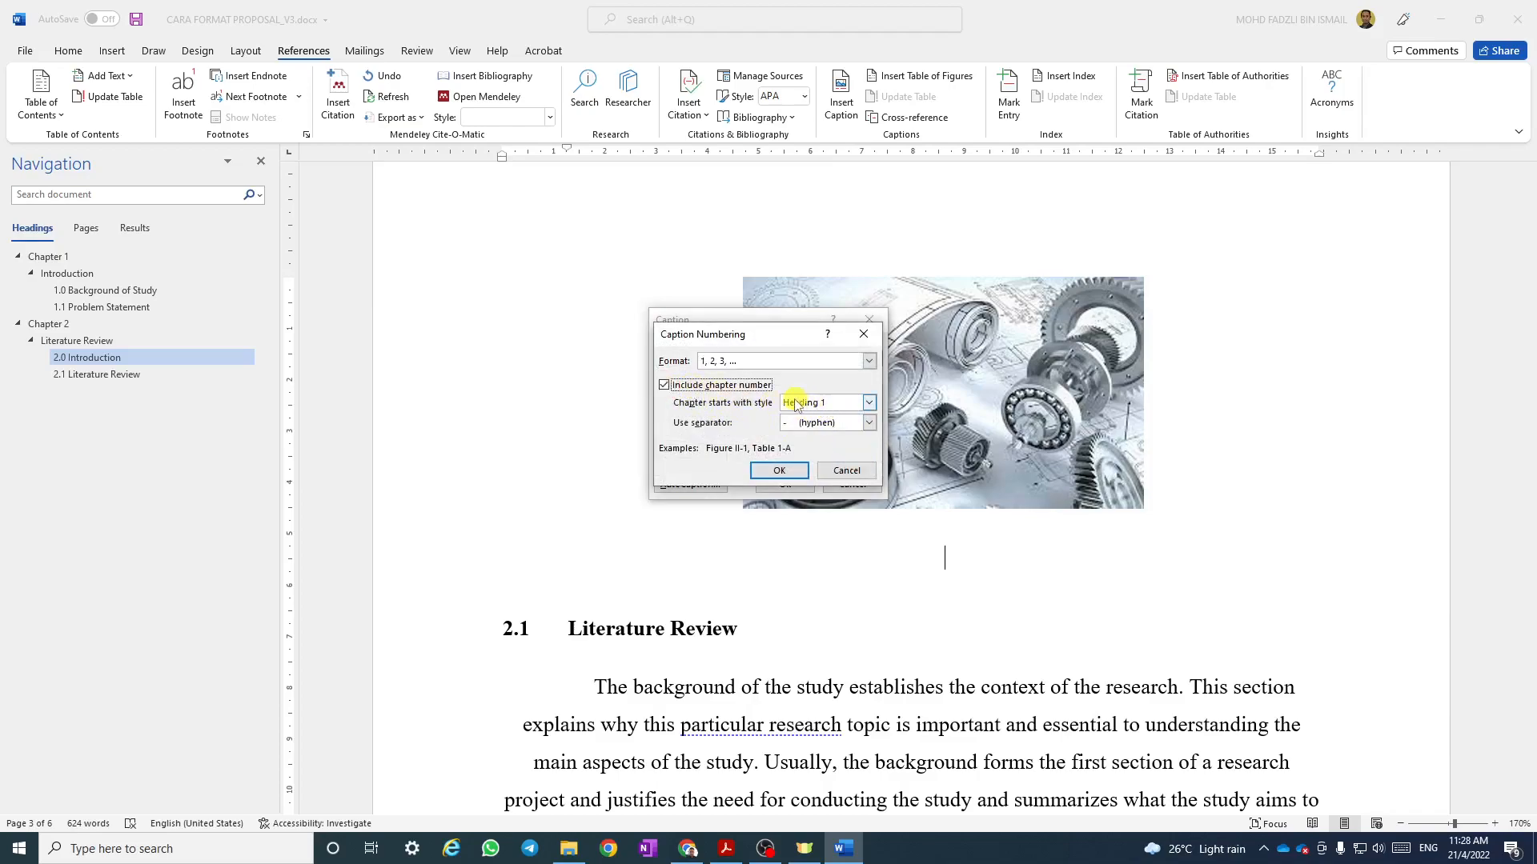
pyautogui.click(786, 472)
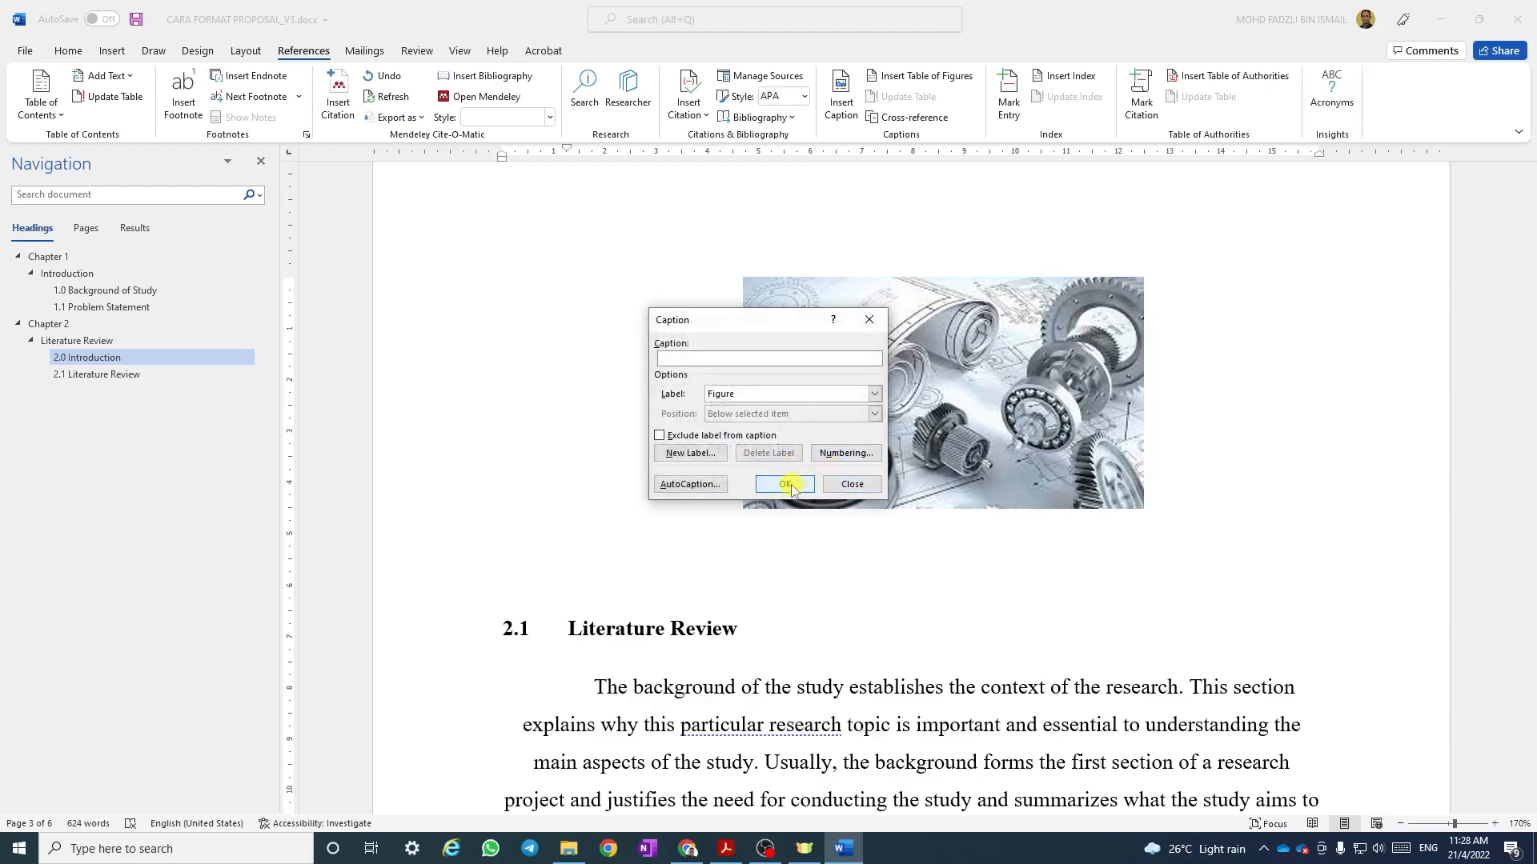
pyautogui.click(787, 484)
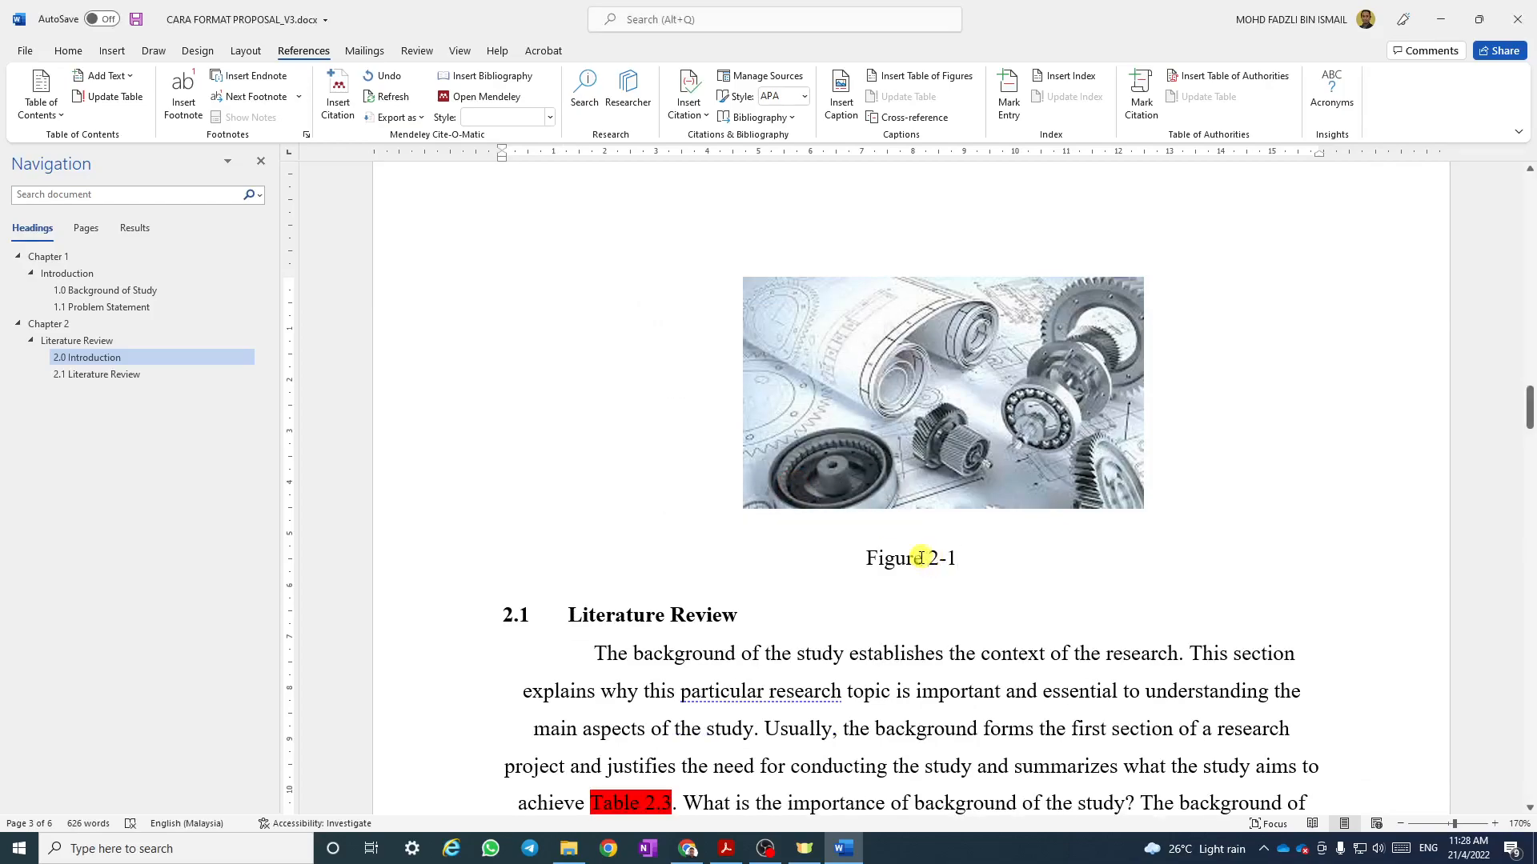
# Change the figure caption numbering separator to a period and confirm the caption settings.
pyautogui.click(848, 100)
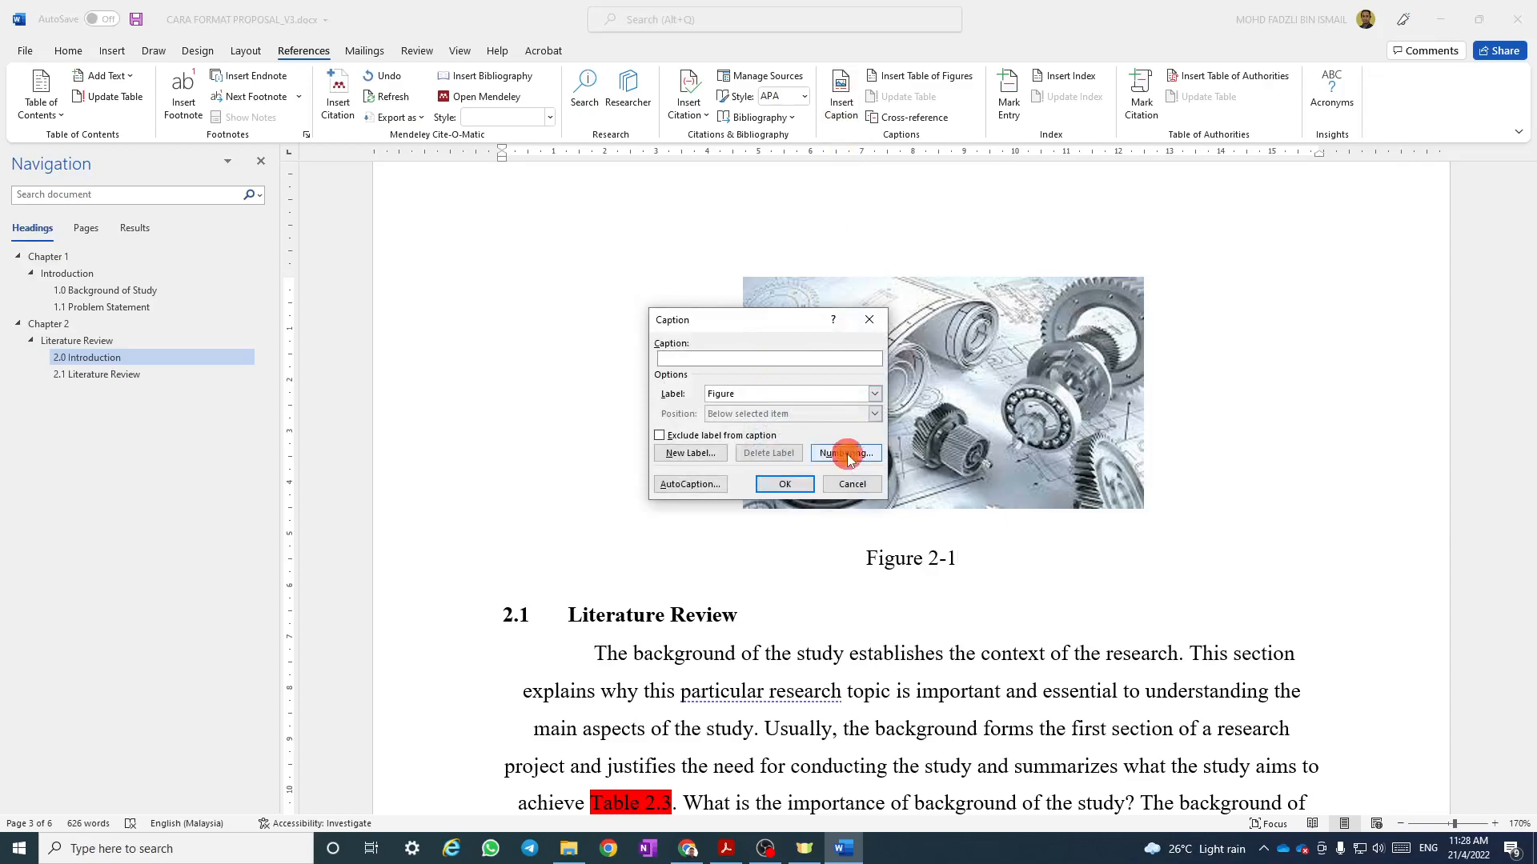
pyautogui.click(848, 454)
pyautogui.click(816, 424)
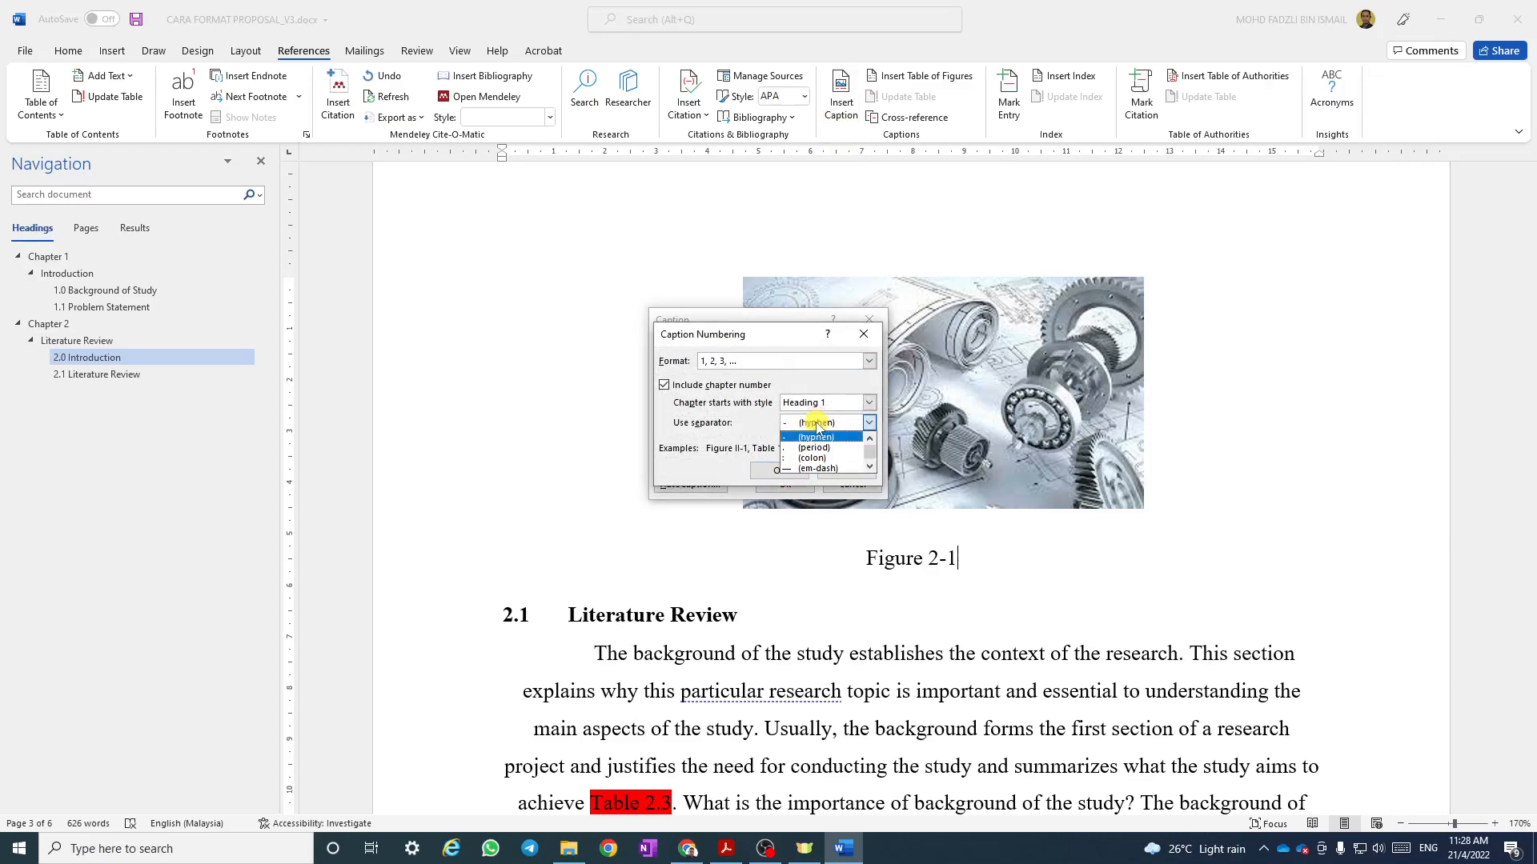
pyautogui.click(814, 447)
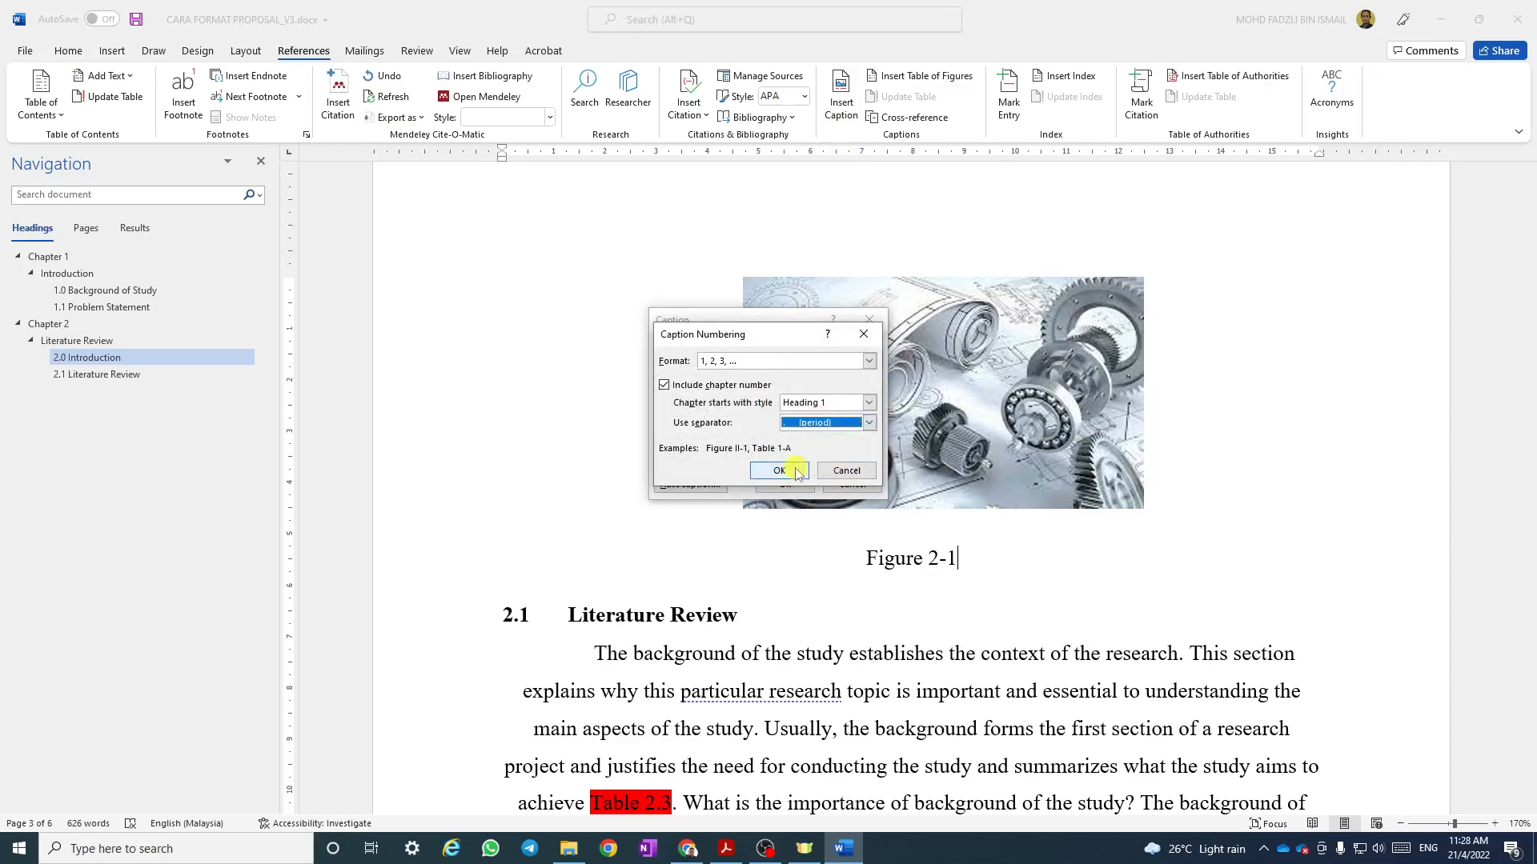
pyautogui.click(791, 471)
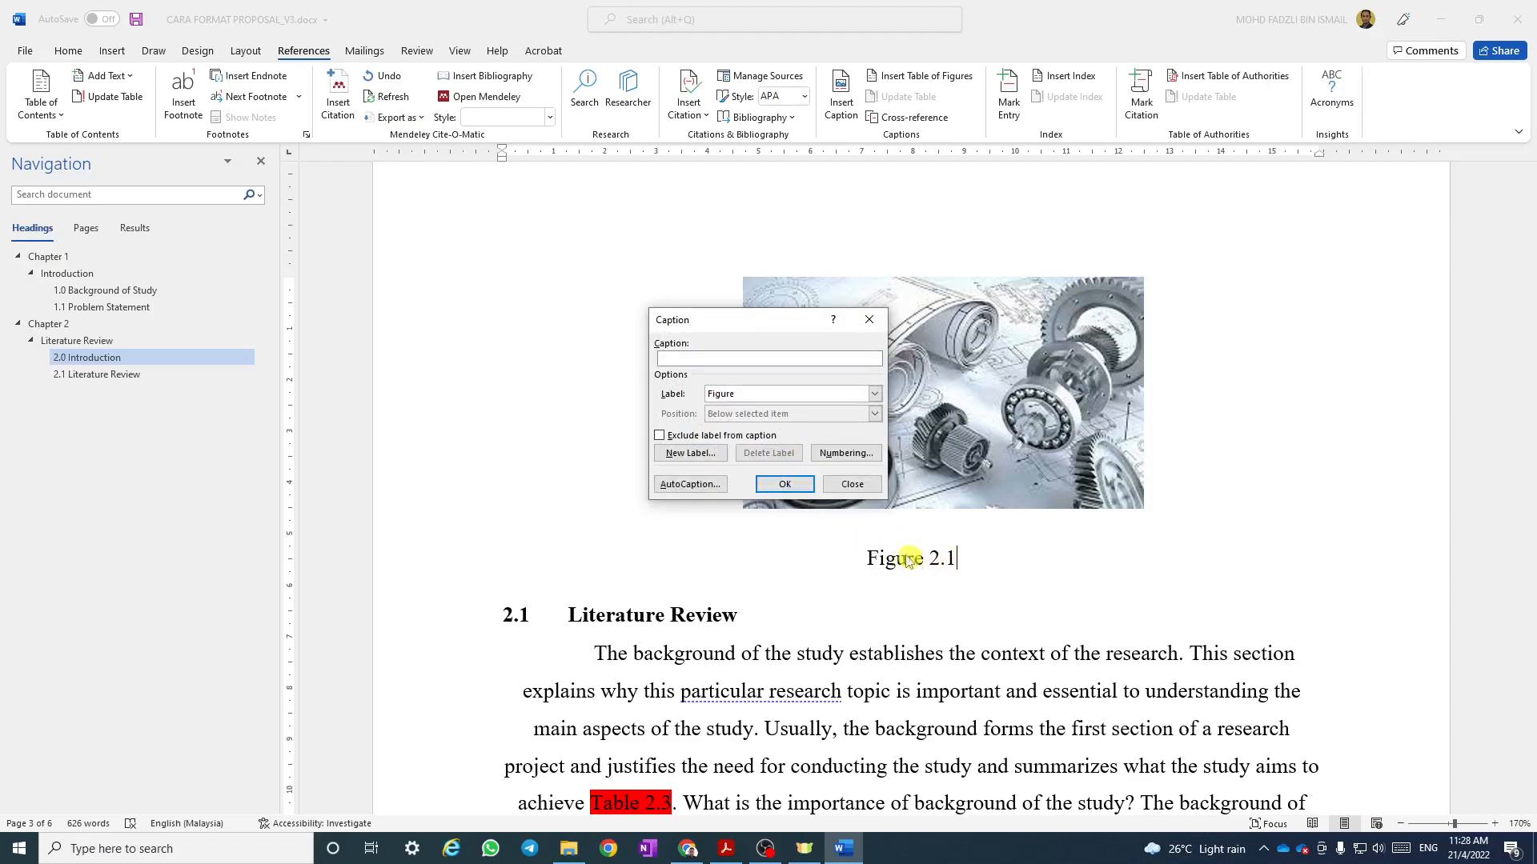
pyautogui.click(794, 490)
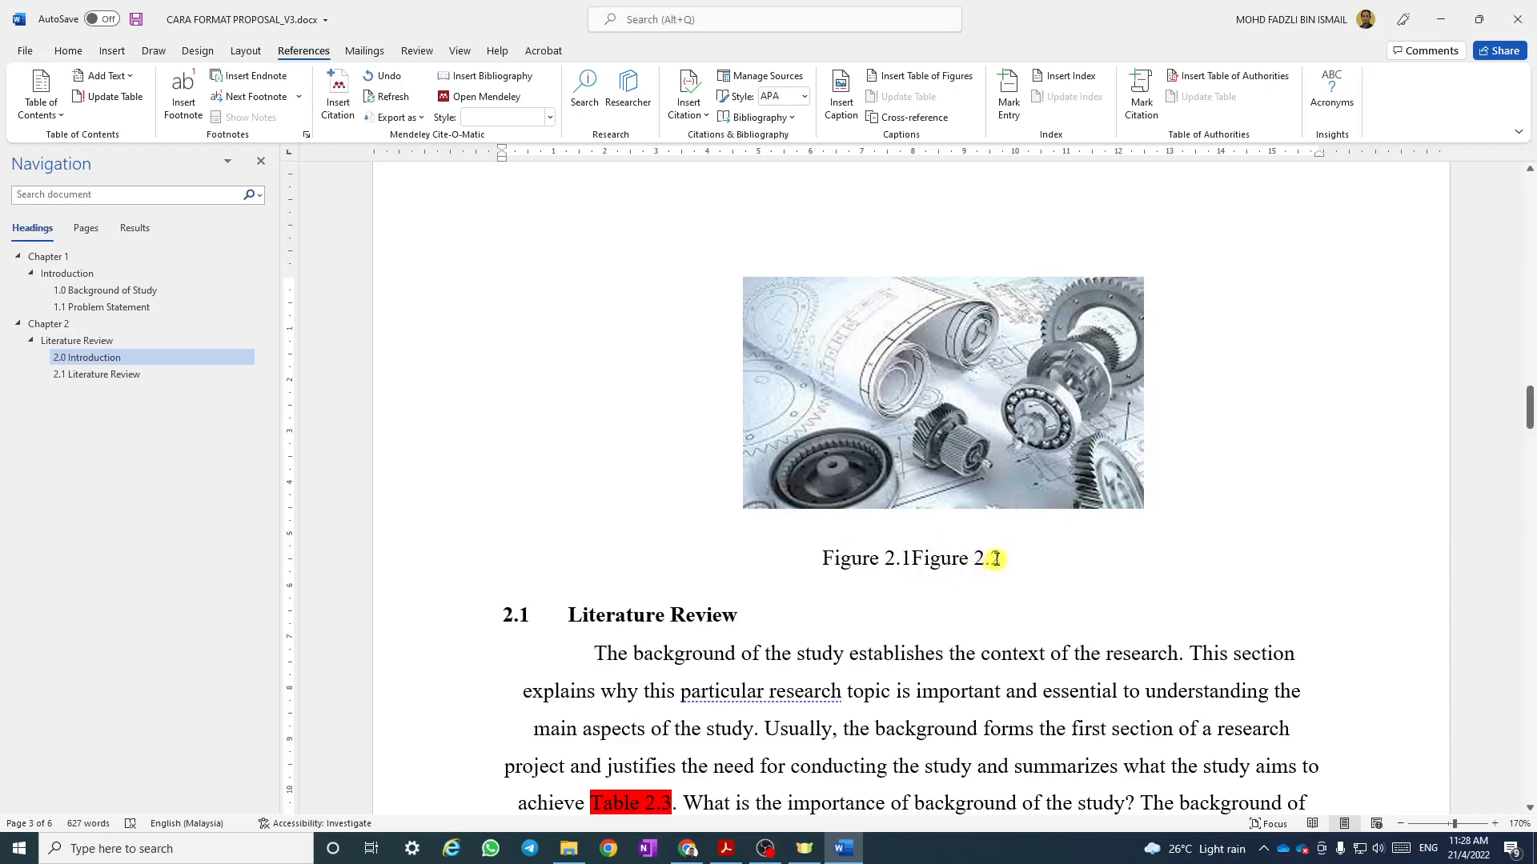
# Delete the duplicate figure label and number that follow "Figure 2.1" below the gear picture.
pyautogui.press('BackSpace')
pyautogui.press('BackSpace')
pyautogui.press('BackSpace')
pyautogui.press('BackSpace')
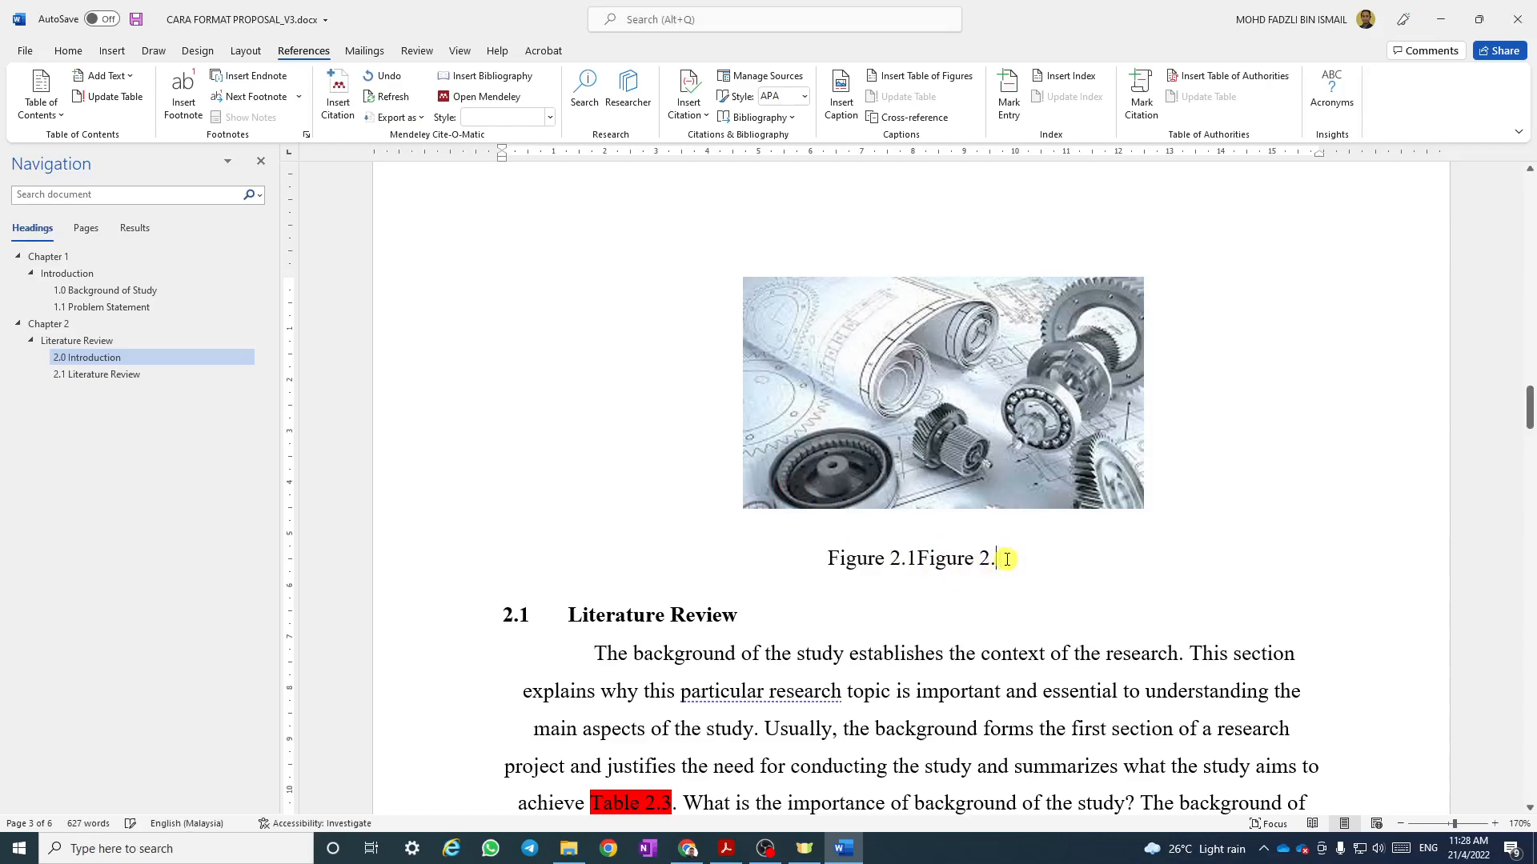
pyautogui.press('BackSpace')
pyautogui.press('BackSpace')
pyautogui.press('BackSpace')
pyautogui.press('BackSpace')
pyautogui.press('BackSpace')
pyautogui.press('BackSpace')
pyautogui.press('BackSpace')
pyautogui.press('BackSpace')
pyautogui.press('BackSpace')
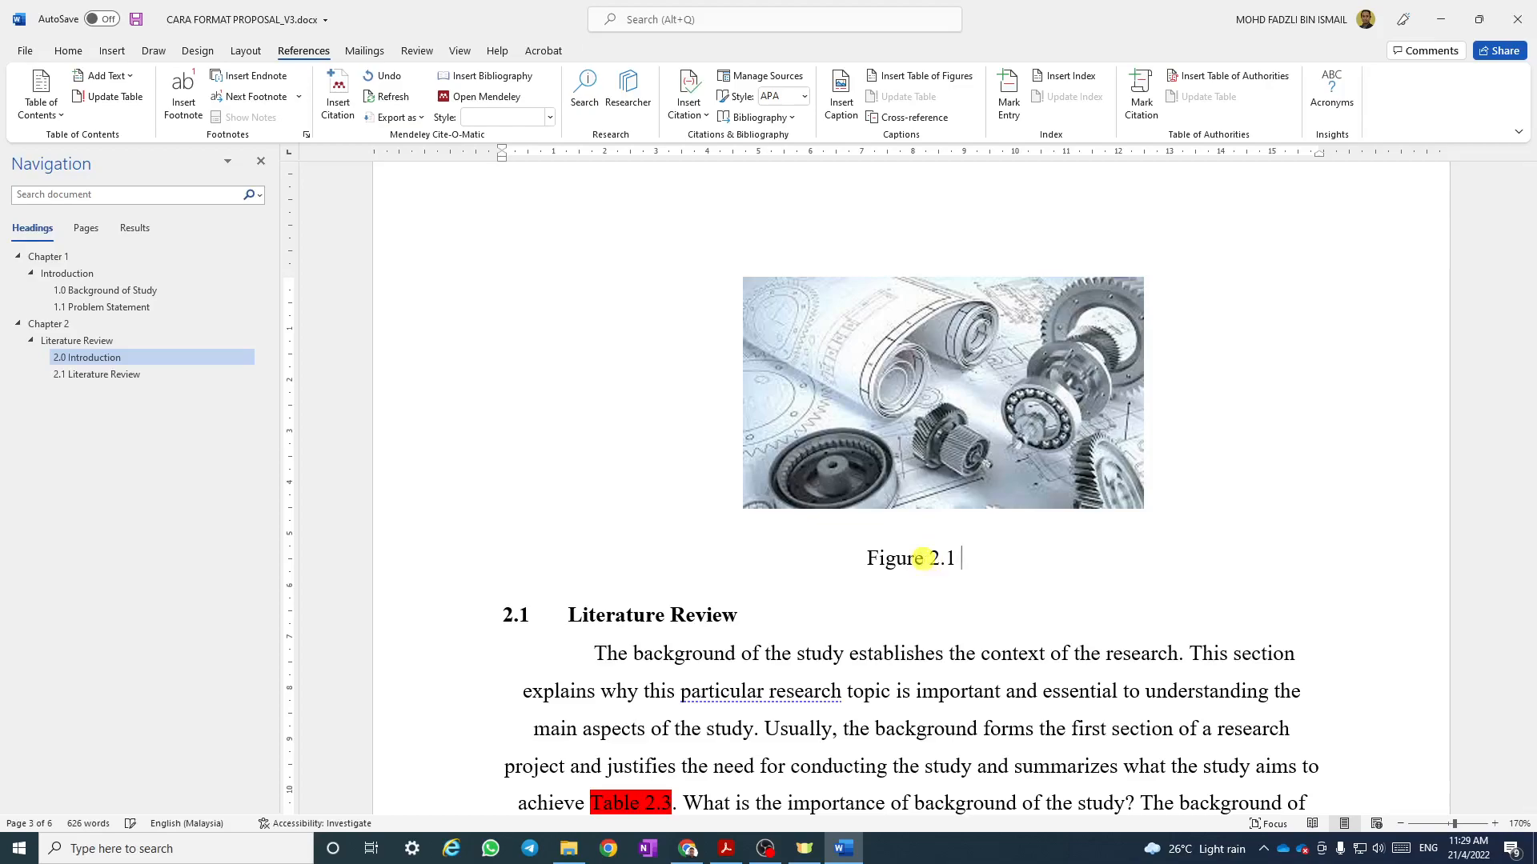
# Add the title "Type of gear" after the Figure 2.1 label below the picture.
pyautogui.write('G')
pyautogui.press('BackSpace')
pyautogui.write('Type o')
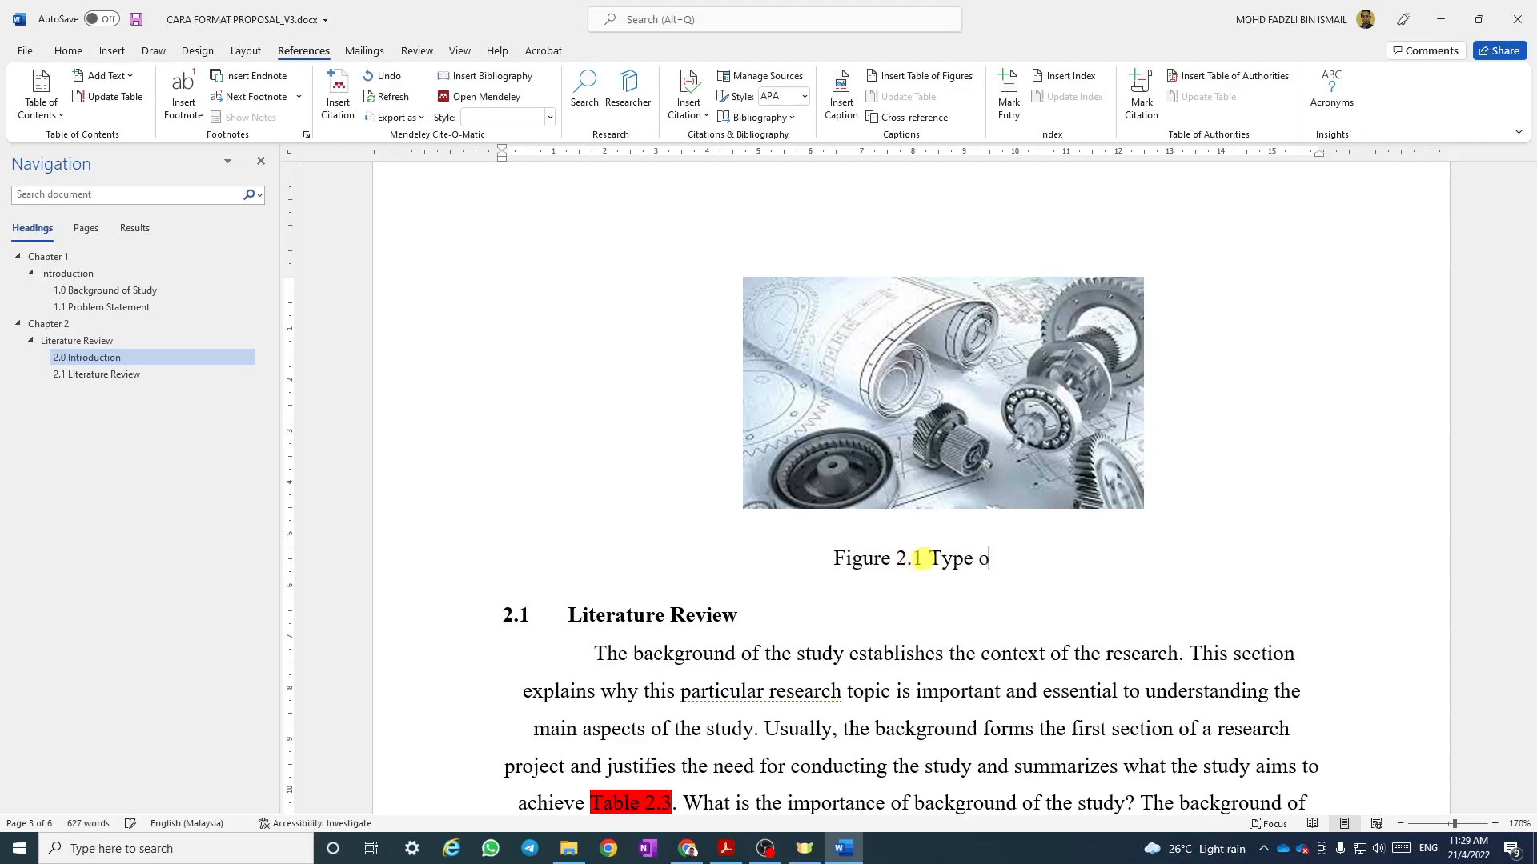
pyautogui.write('f Gear')
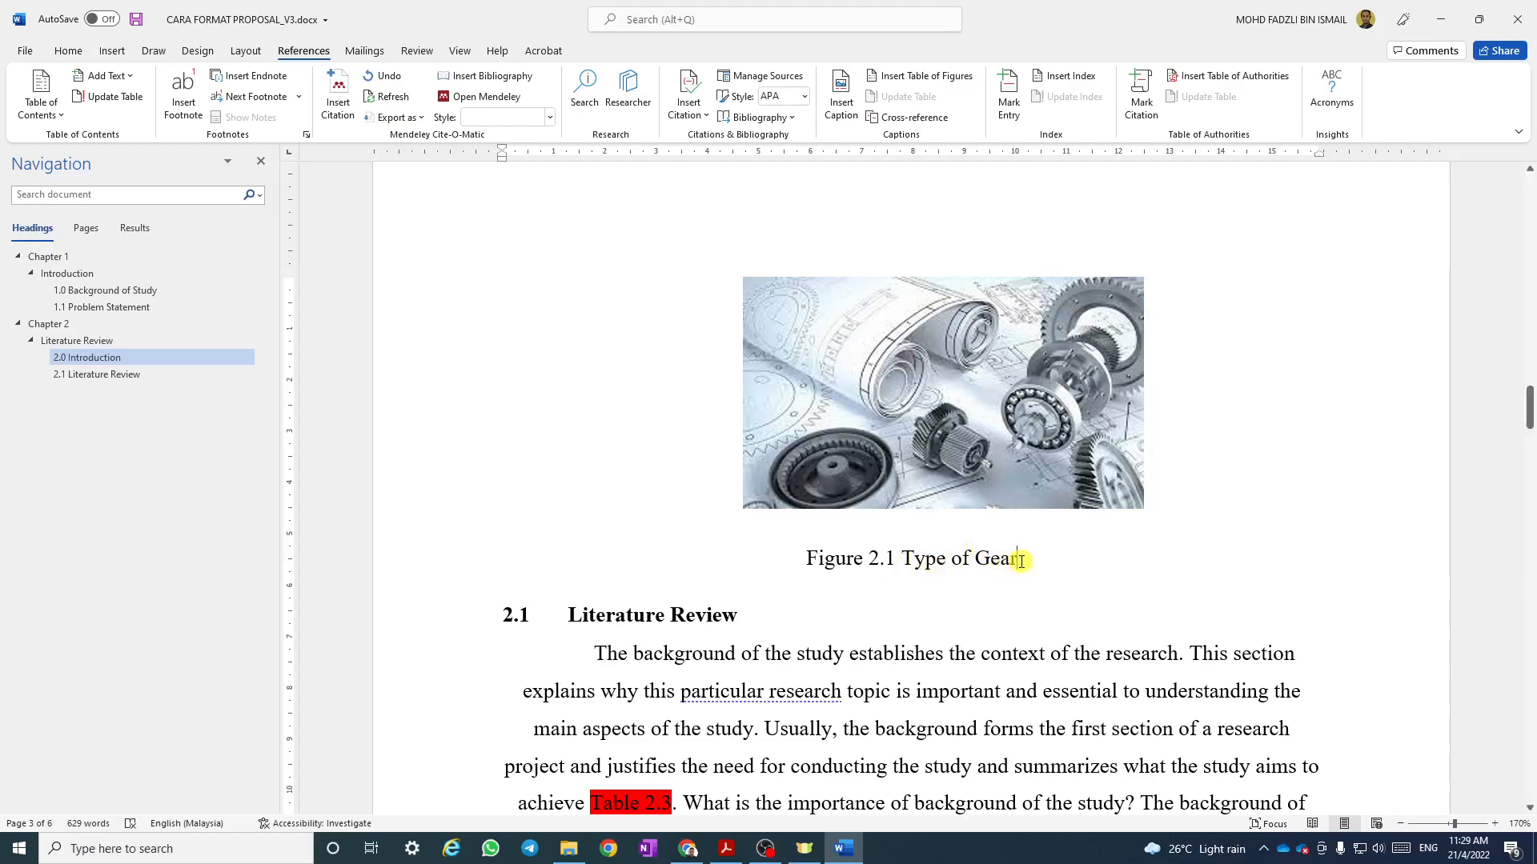
pyautogui.press('BackSpace')
pyautogui.press('BackSpace')
pyautogui.press('BackSpace')
pyautogui.press('BackSpace')
pyautogui.press('BackSpace')
pyautogui.write('gear')
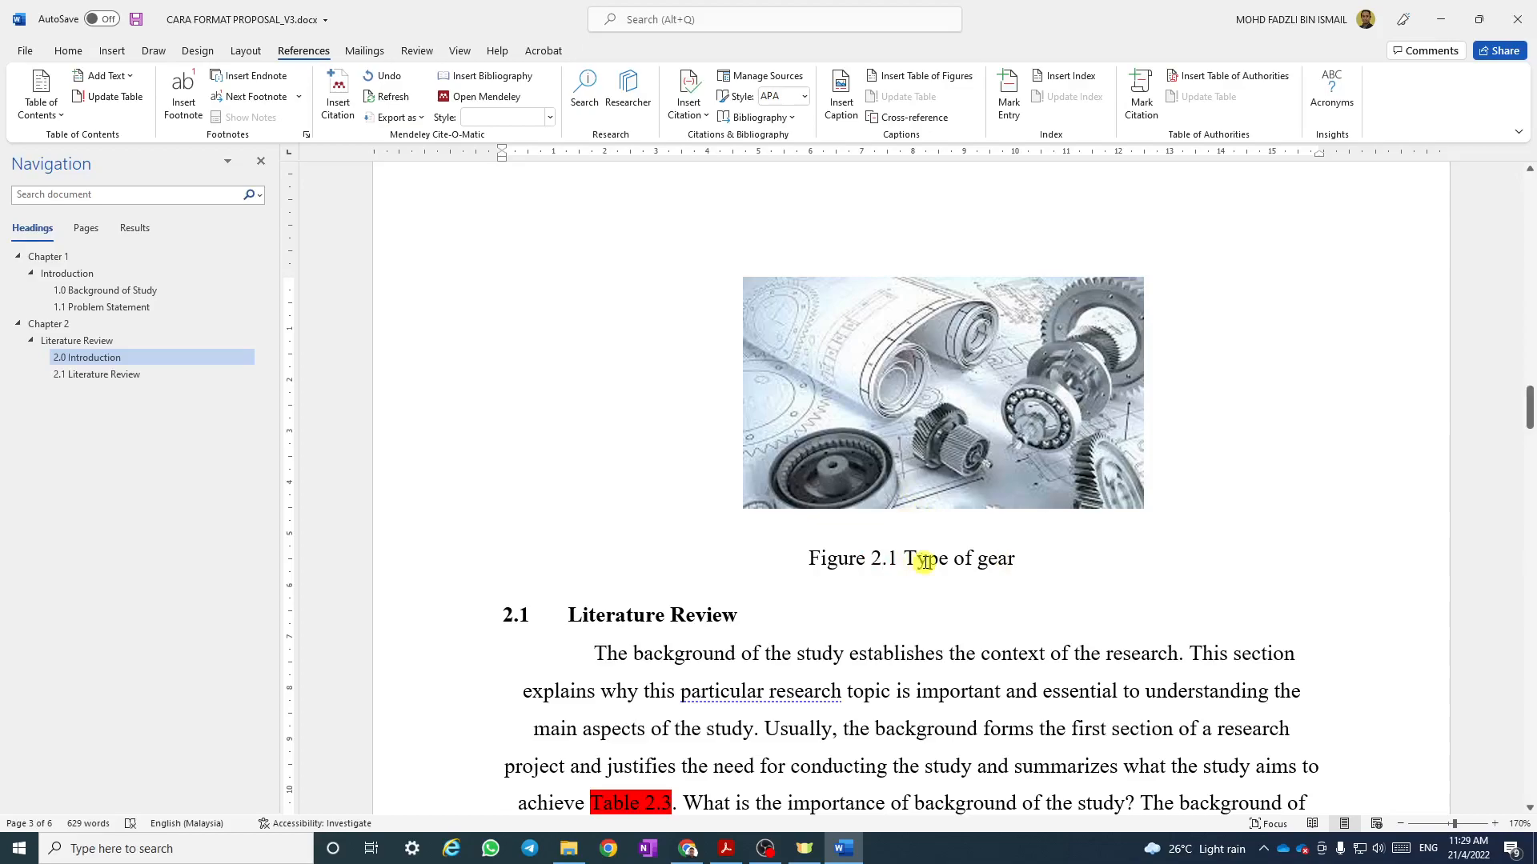
# Apply the Caption style to the "Figure 2.1 Type of gear" line.
pyautogui.click(69, 53)
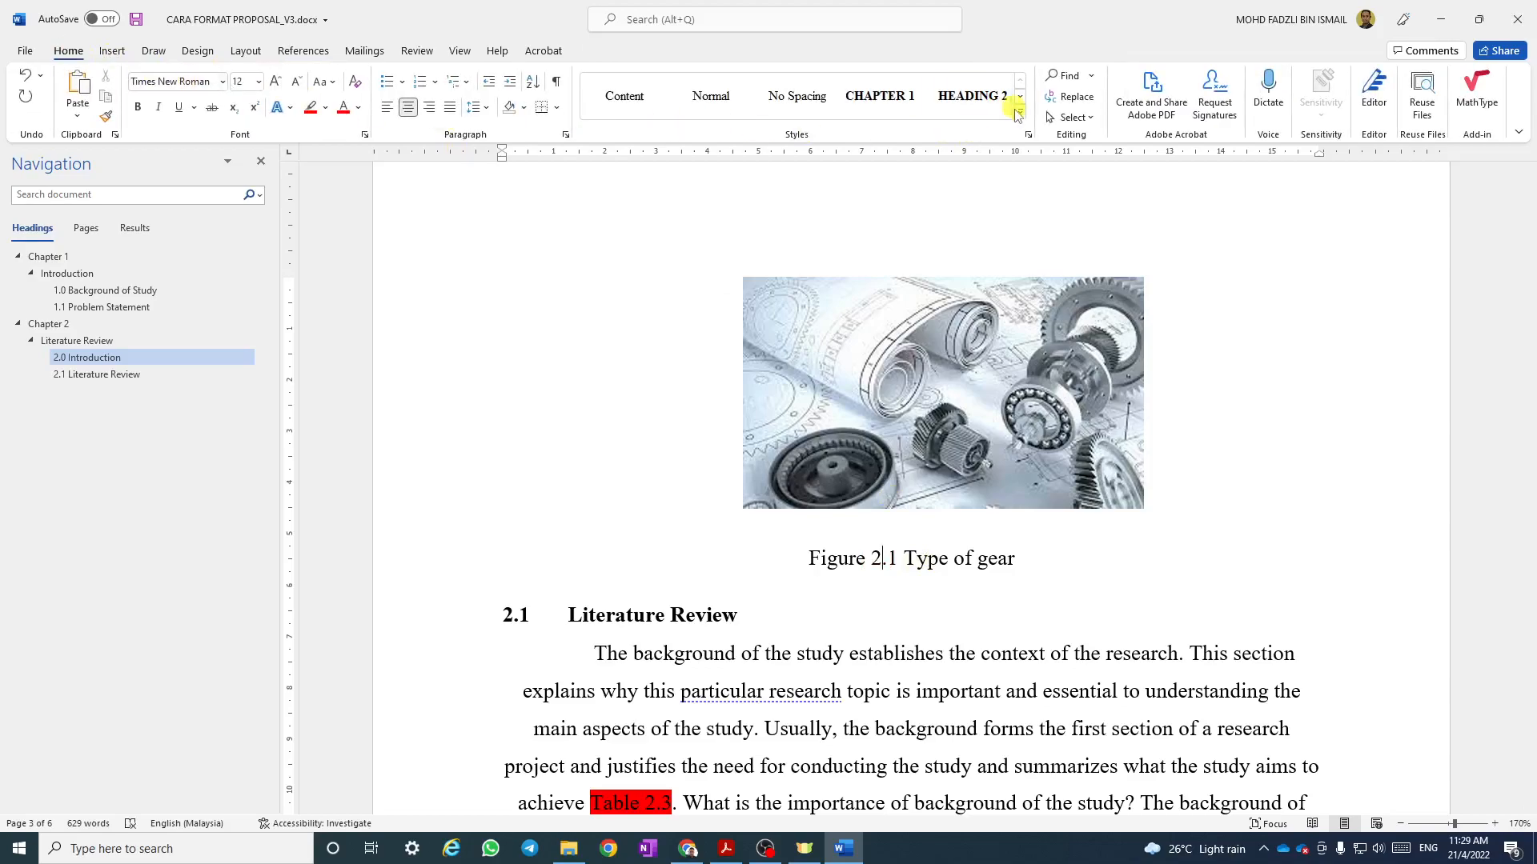
pyautogui.click(1021, 118)
pyautogui.click(980, 230)
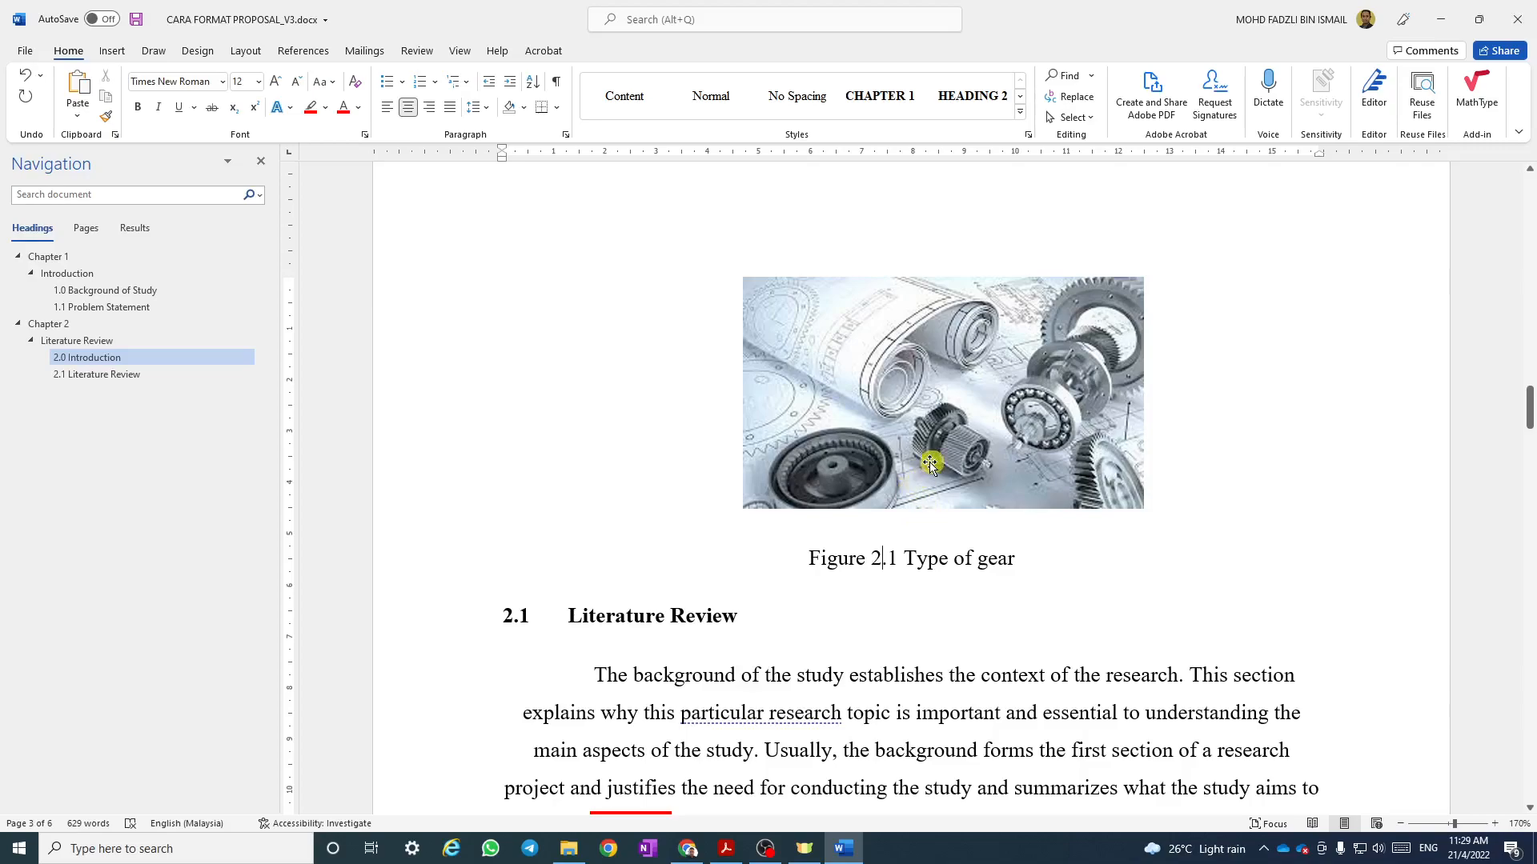
# Start a new style named "Figure" from the gear picture's paragraph formatting and open its detailed settings.
pyautogui.click(920, 413)
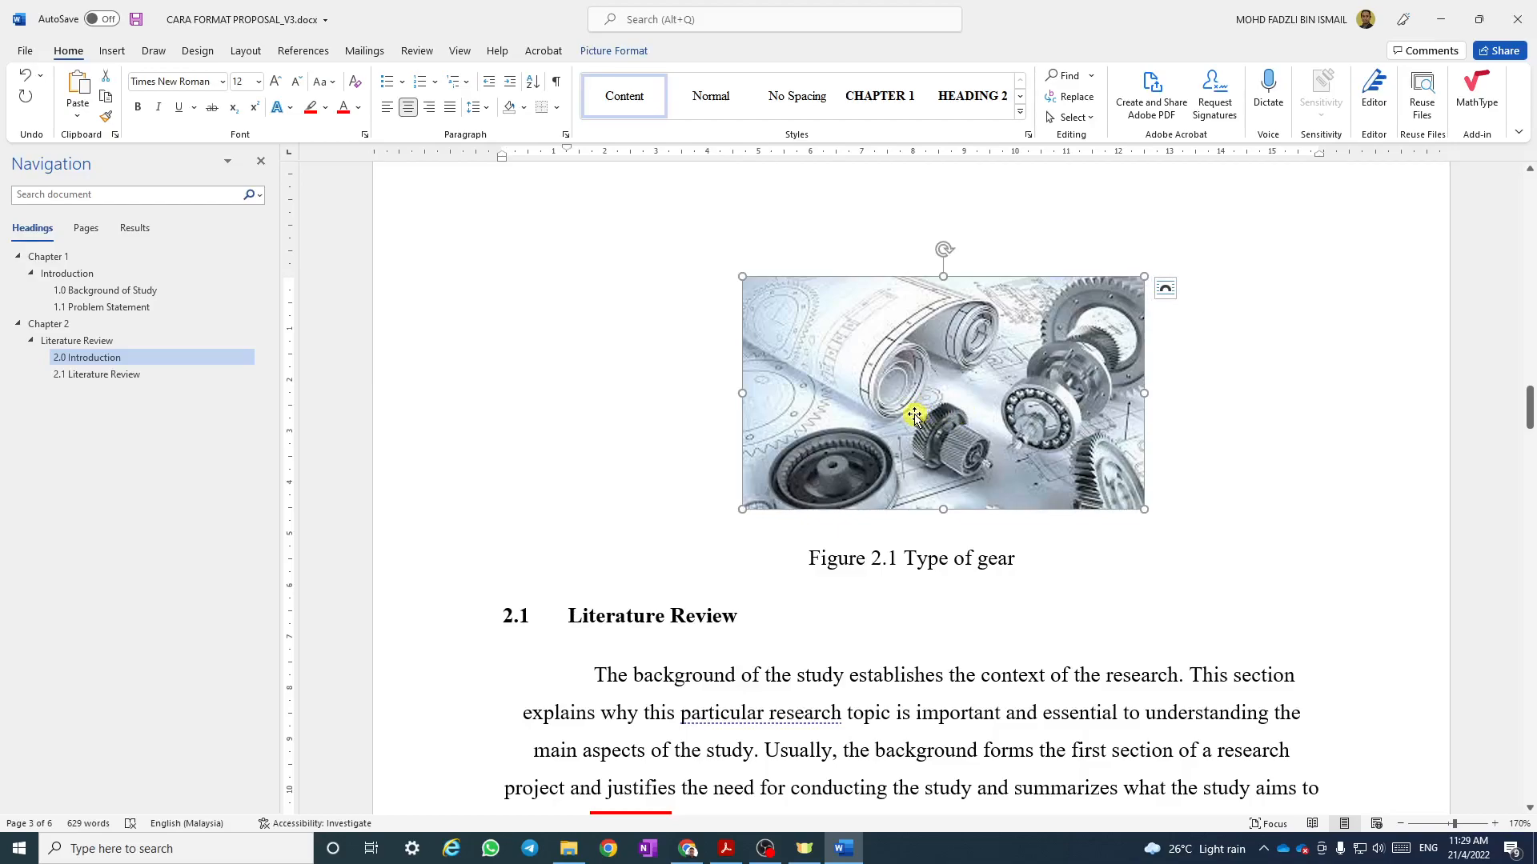
pyautogui.click(1019, 117)
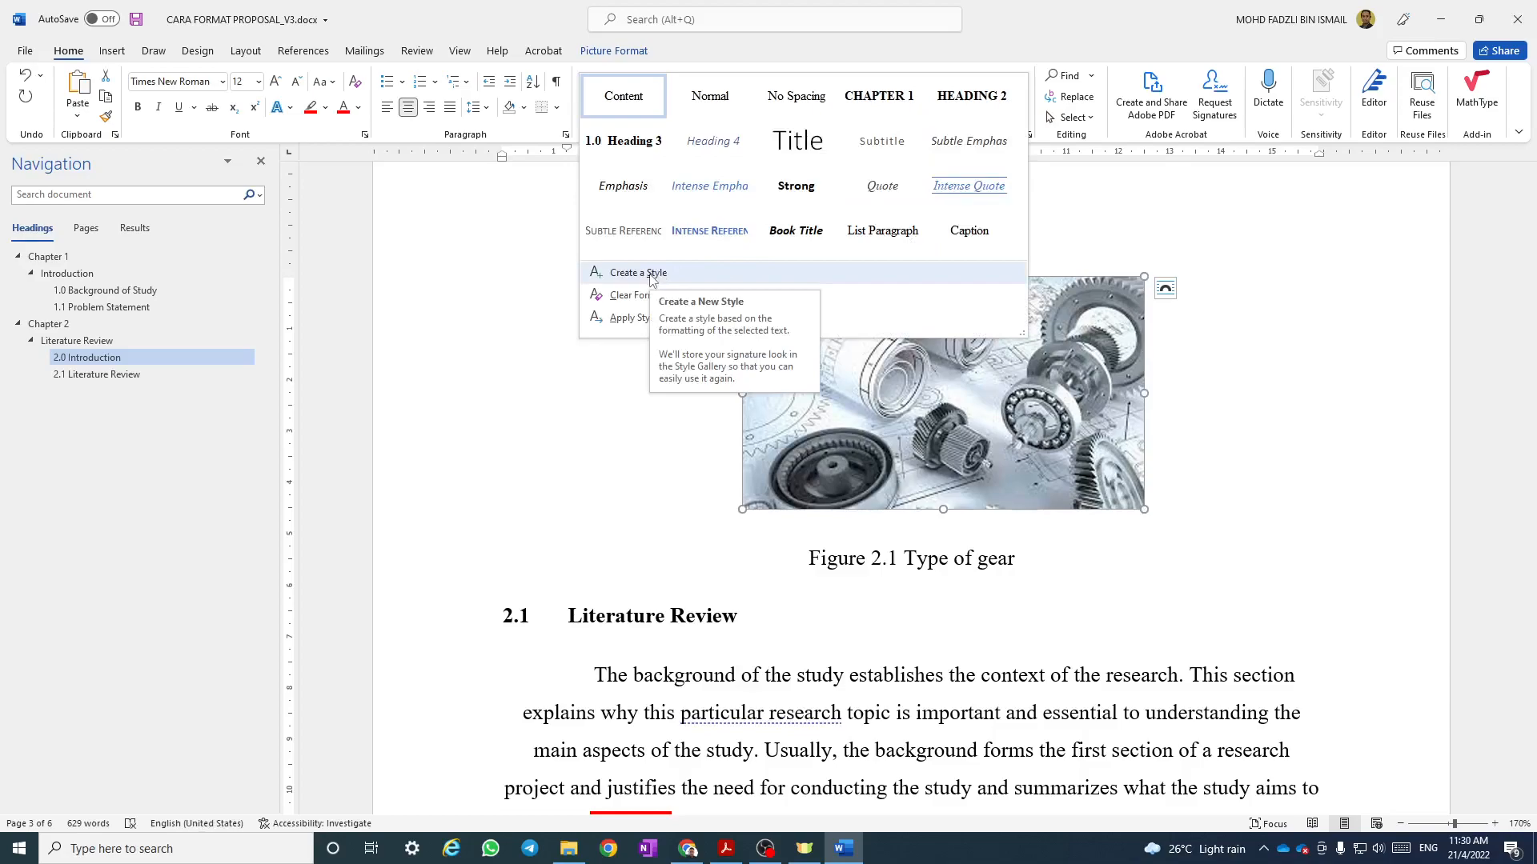
pyautogui.click(650, 273)
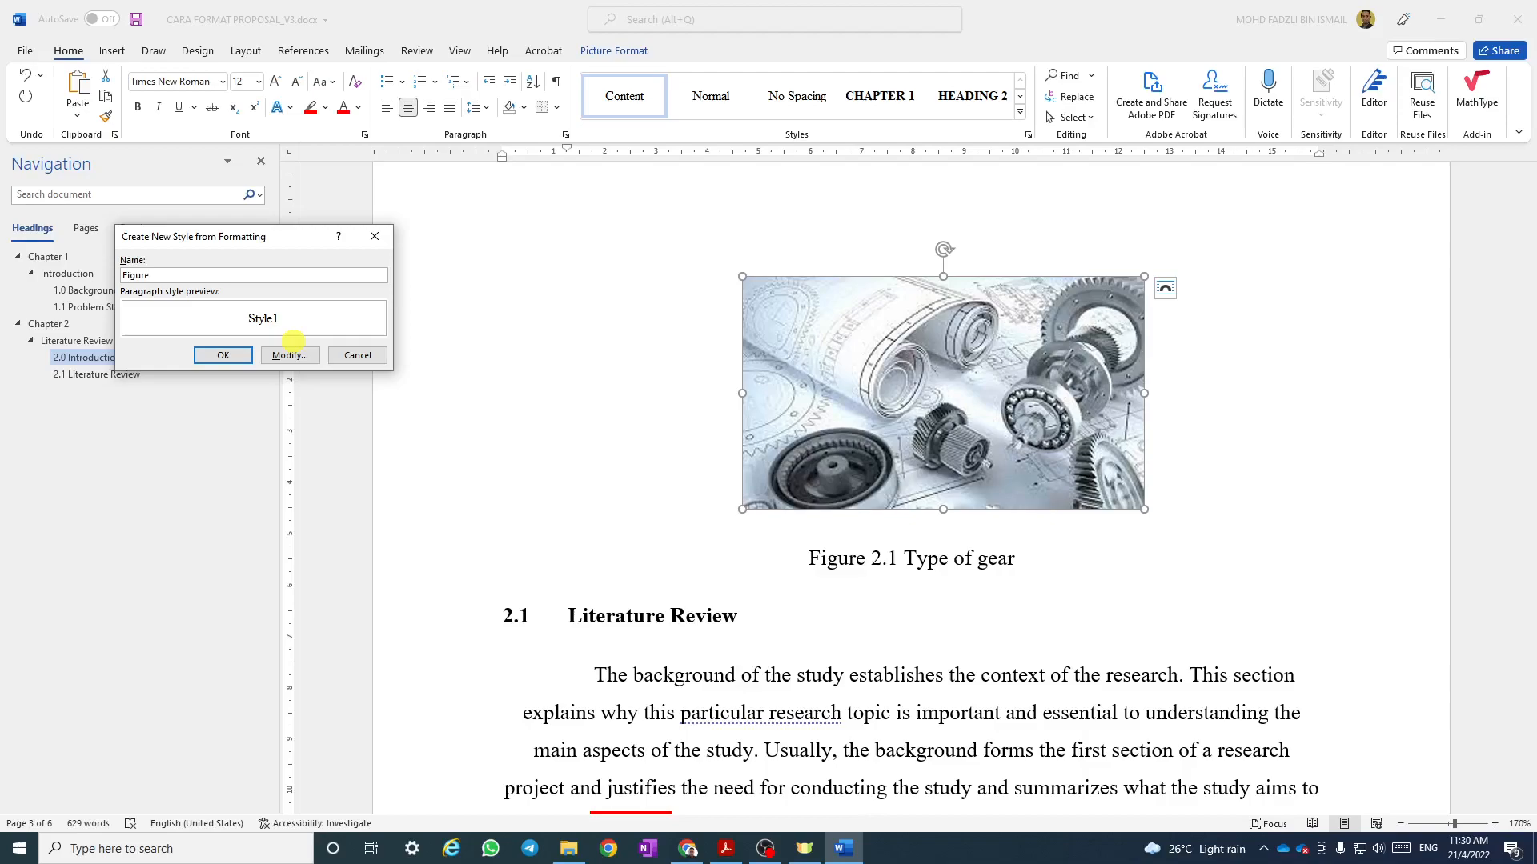
pyautogui.click(290, 354)
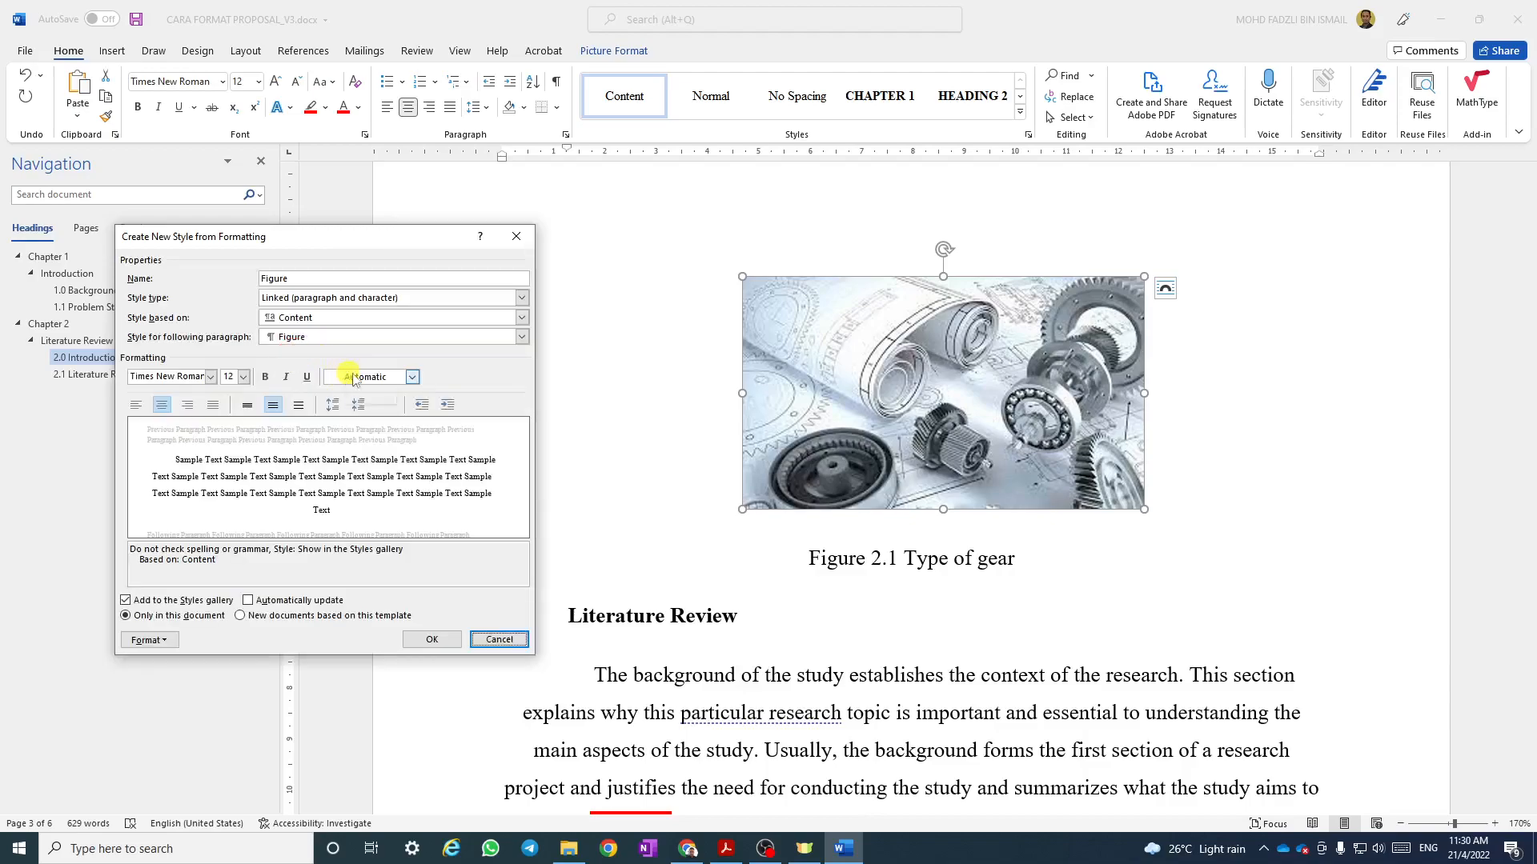
# Set the new Figure style's spacing to 0 pt before and 0 pt after with Single line spacing, and save the style.
pyautogui.click(149, 639)
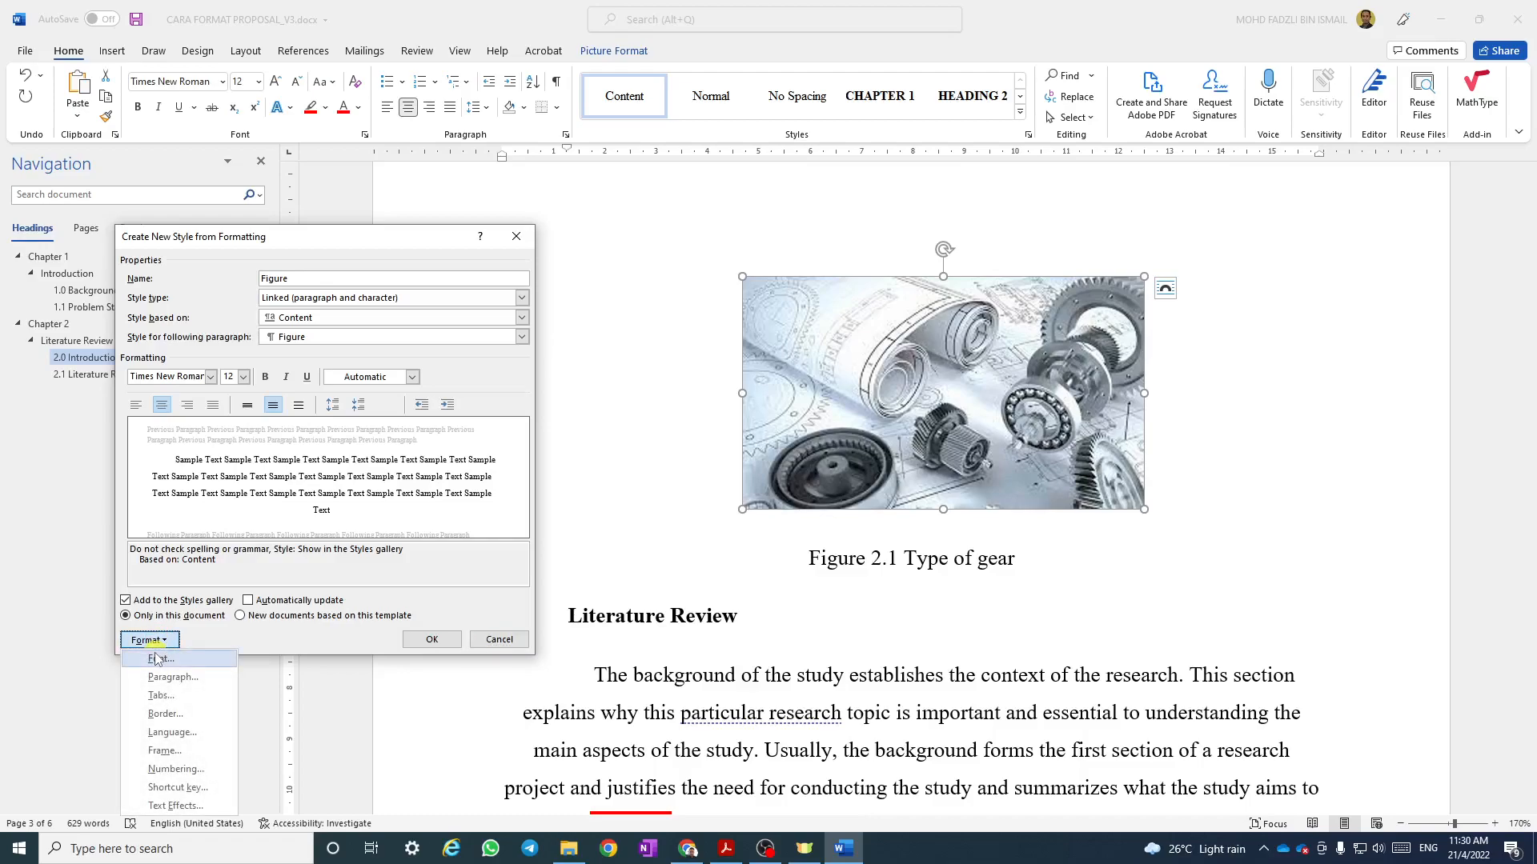
pyautogui.click(161, 677)
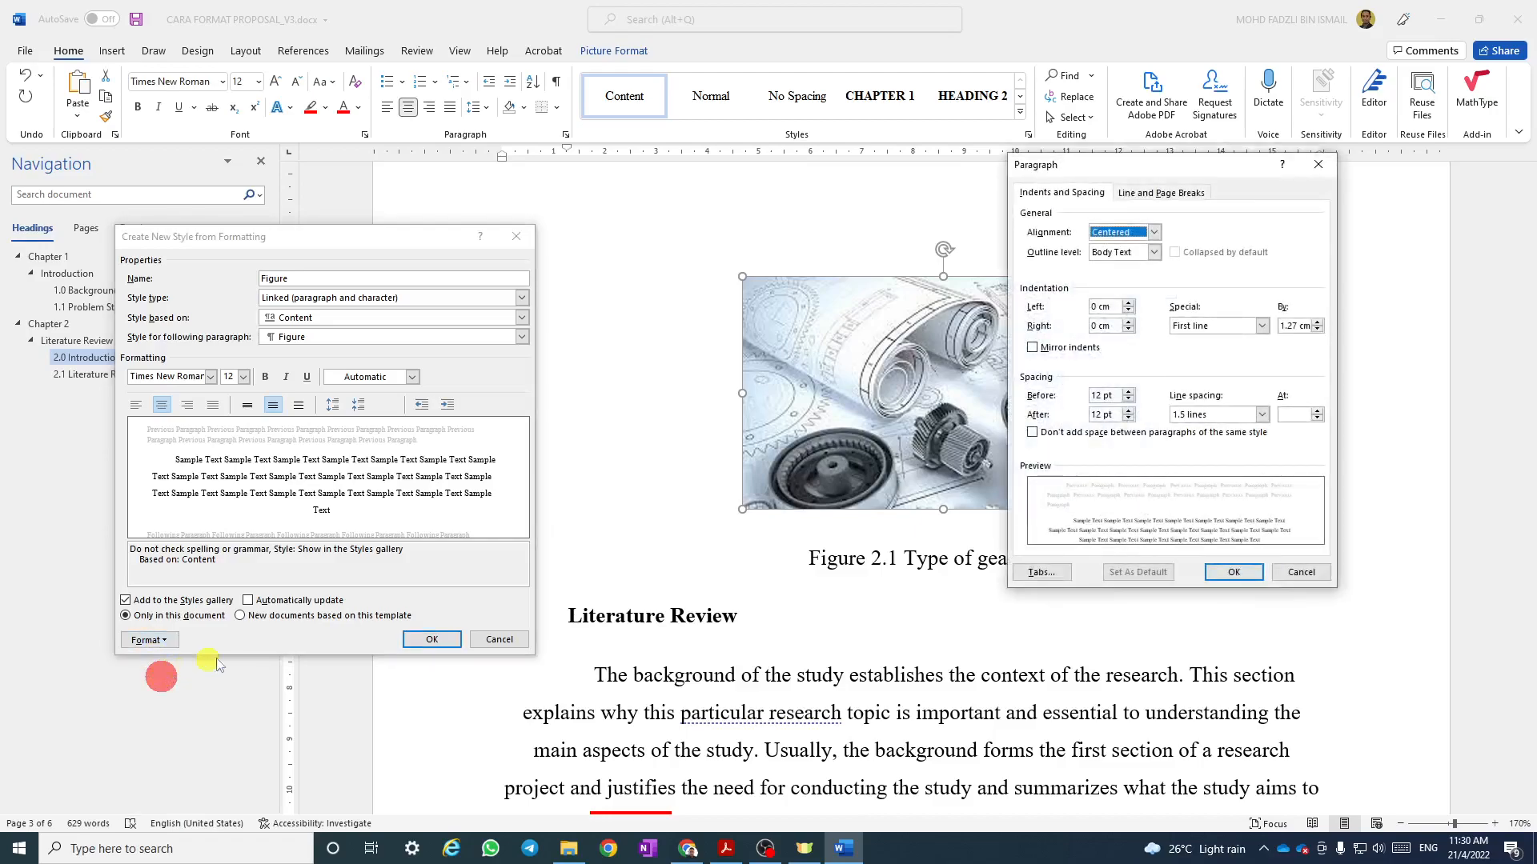
pyautogui.click(1128, 401)
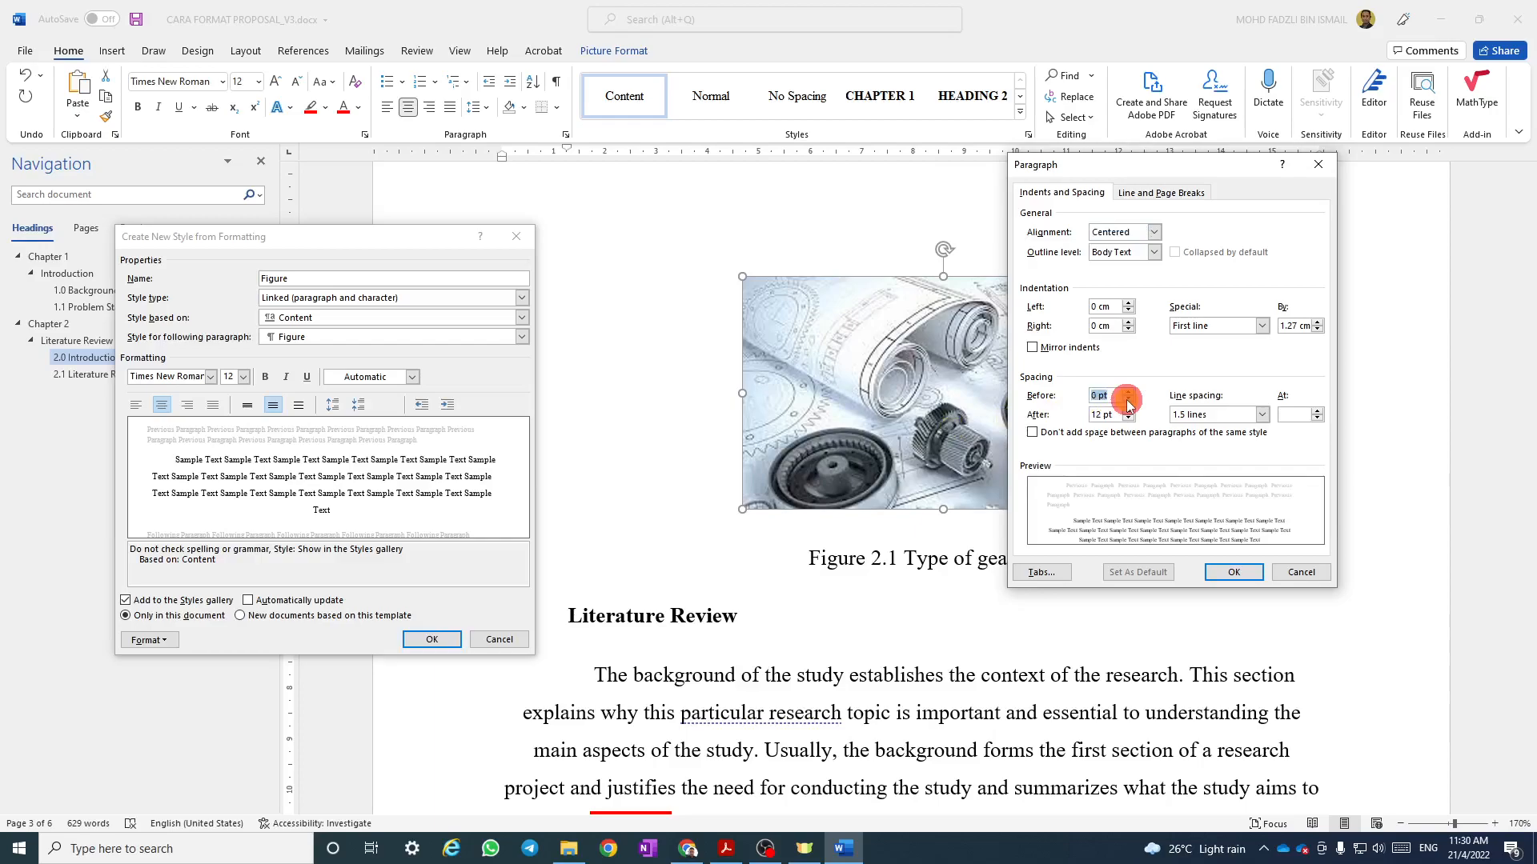
pyautogui.click(1128, 418)
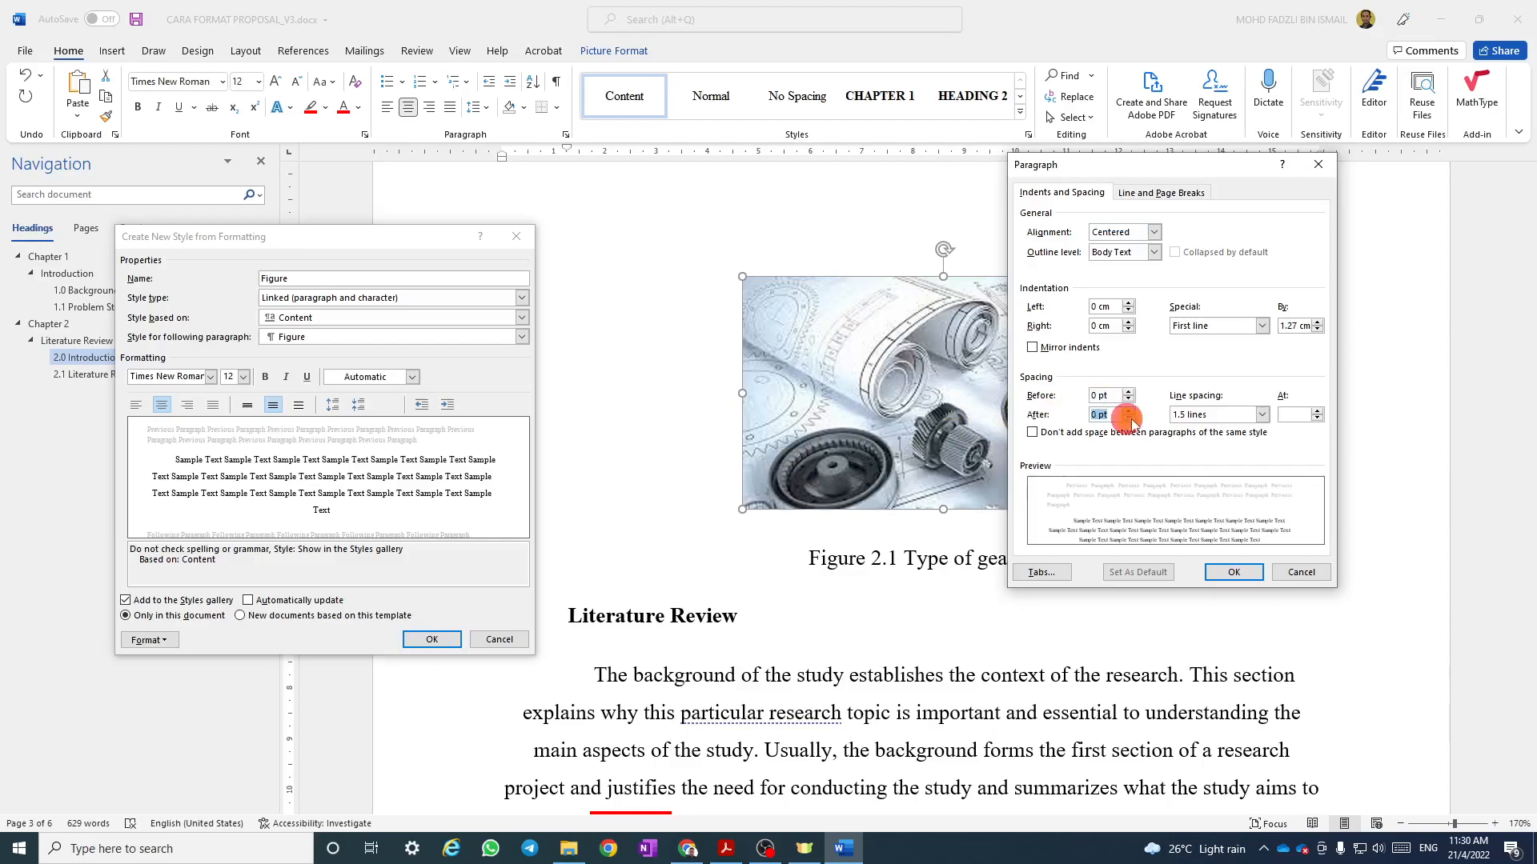
pyautogui.click(1260, 415)
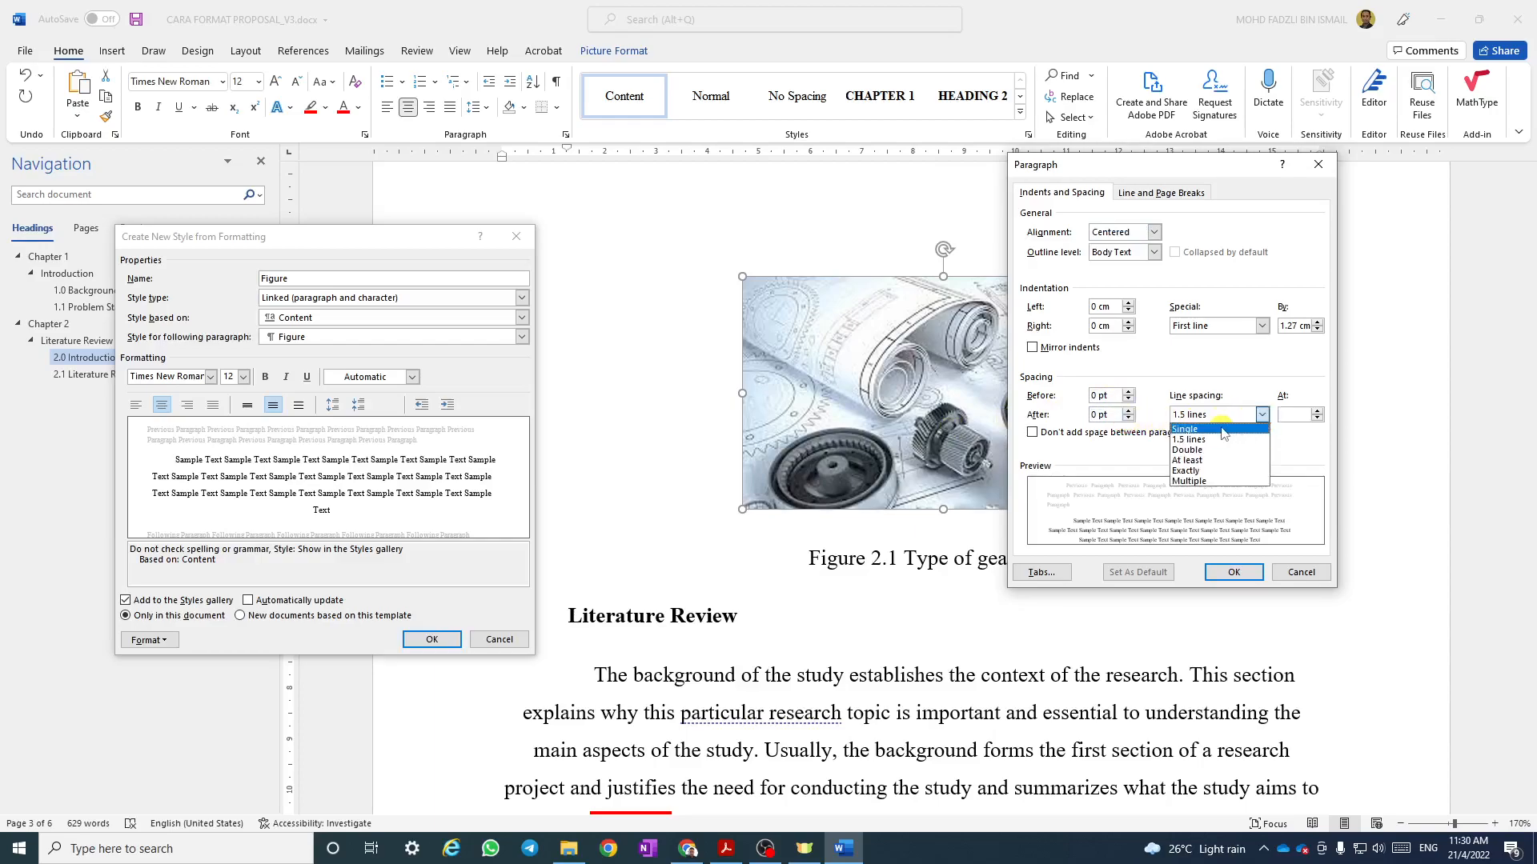
pyautogui.click(1222, 433)
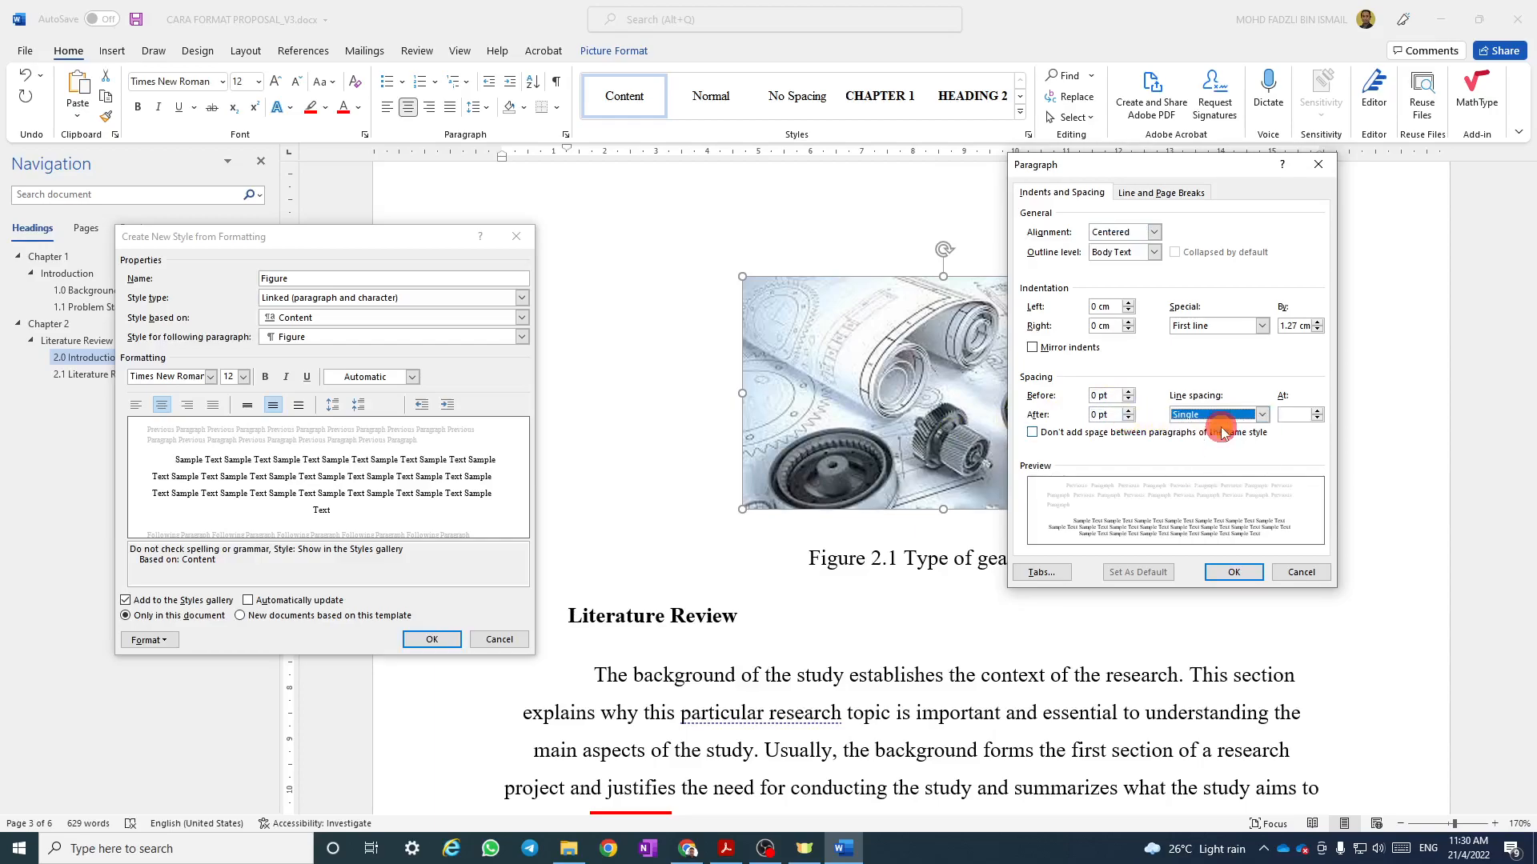
pyautogui.click(1232, 572)
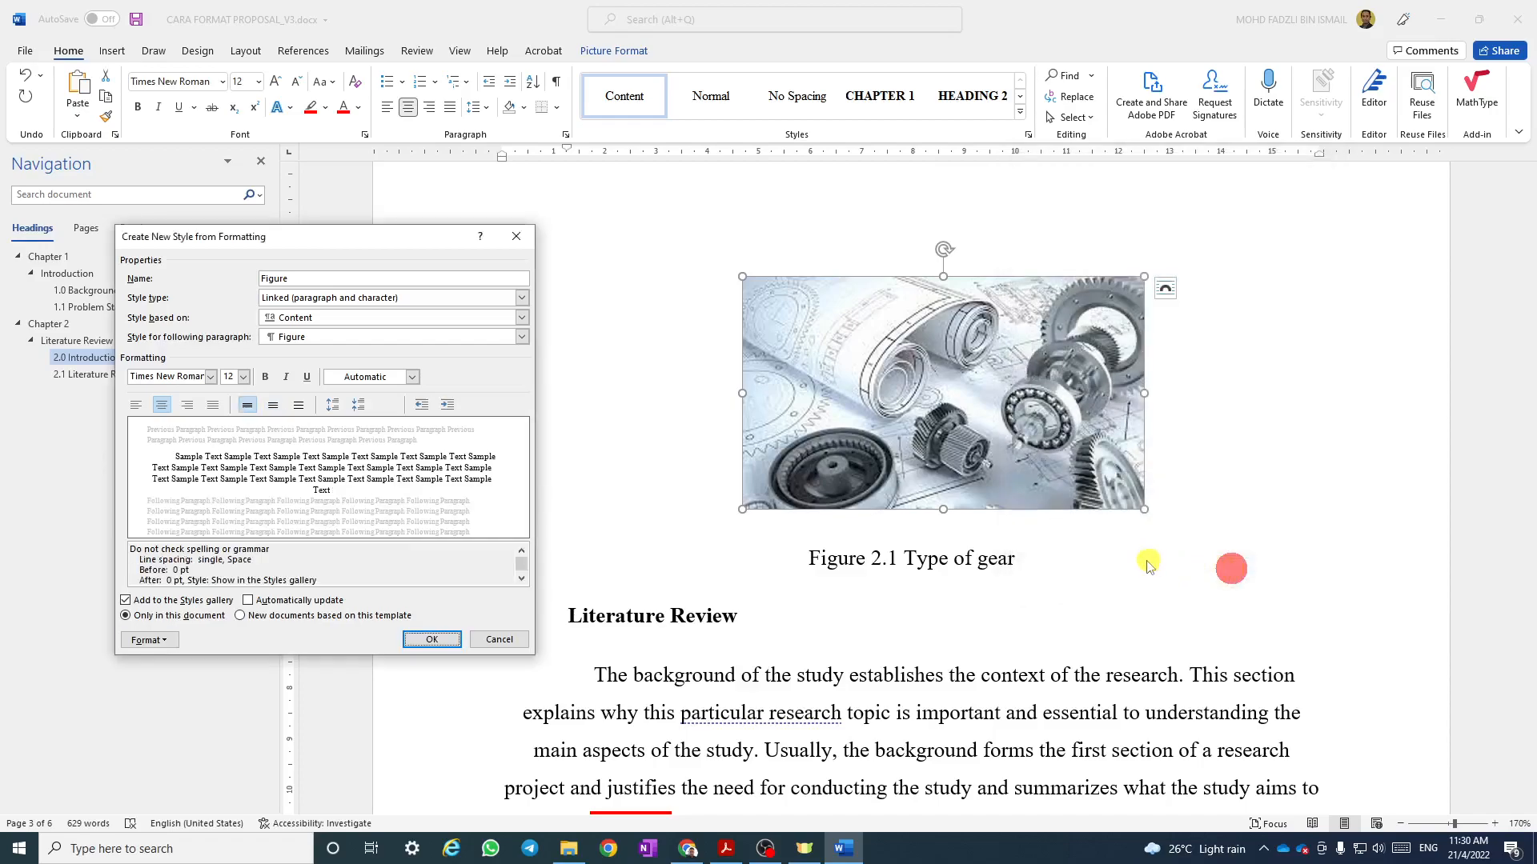
pyautogui.click(146, 640)
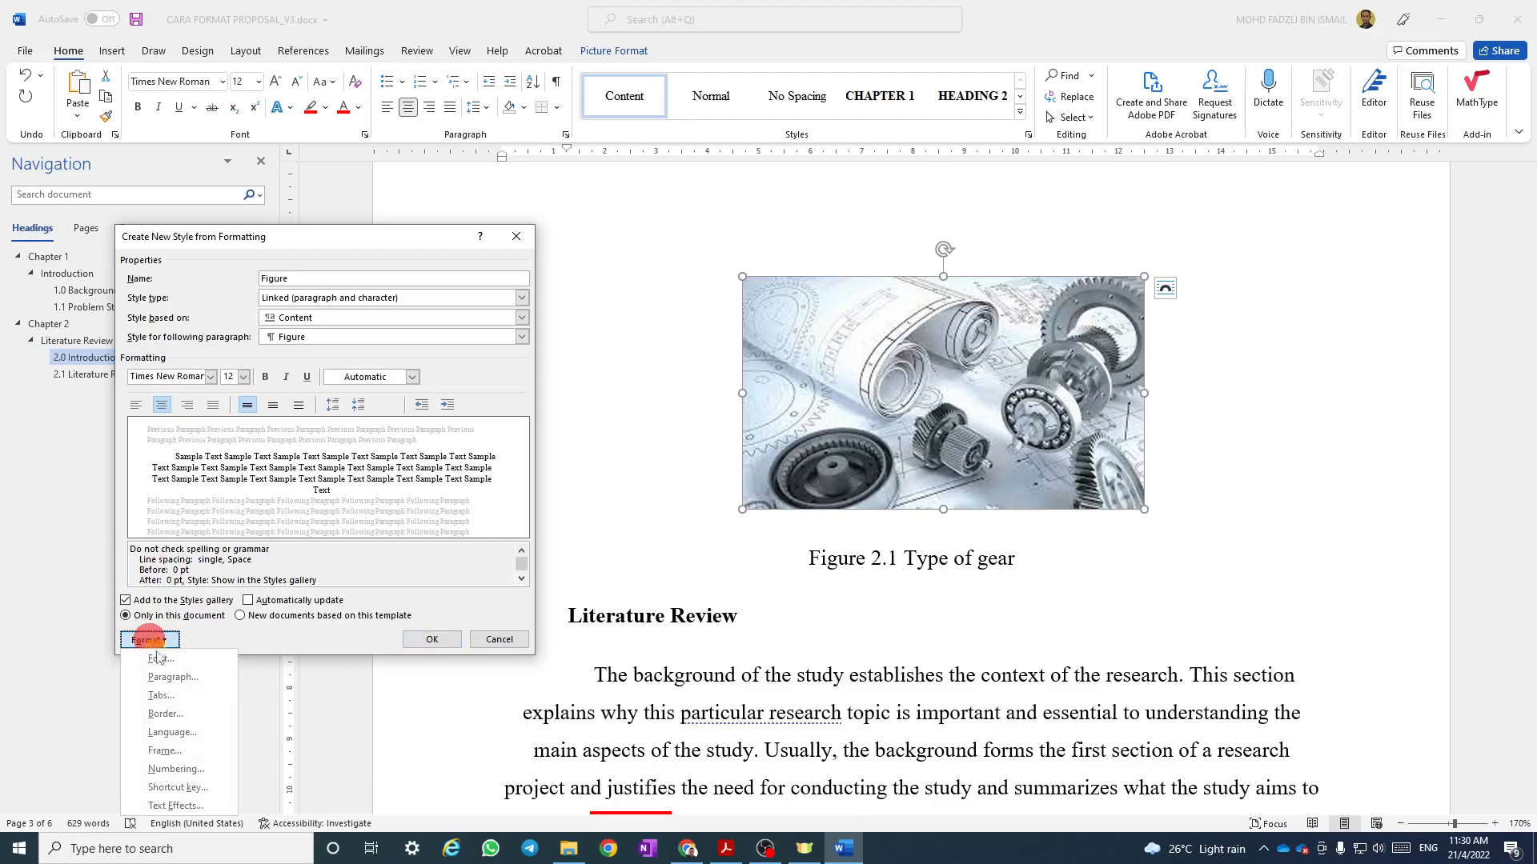
pyautogui.click(171, 674)
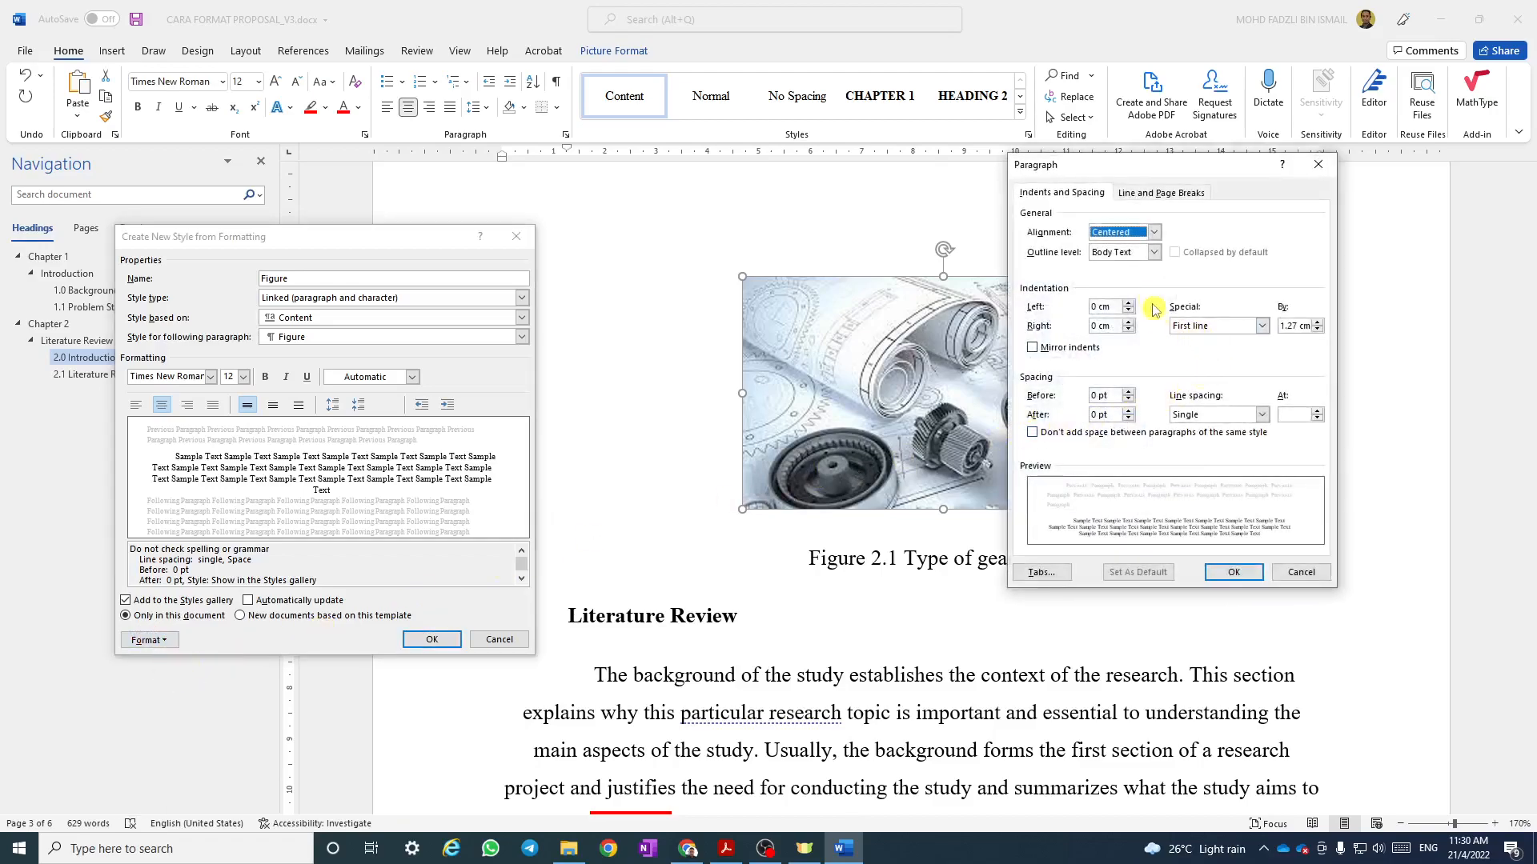
pyautogui.click(1233, 572)
pyautogui.click(432, 640)
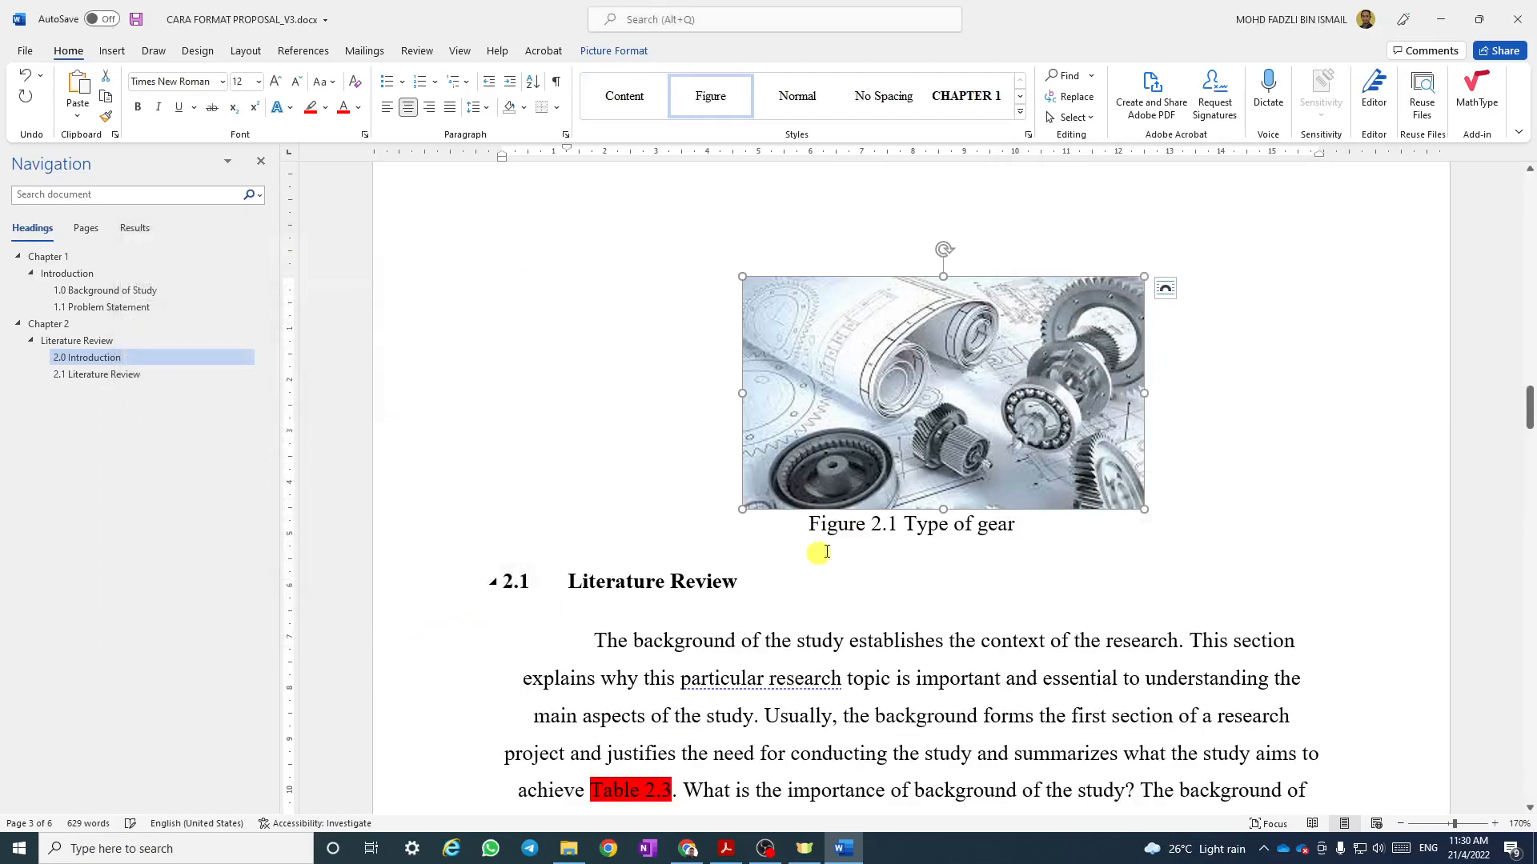
# Modify the Figure style's paragraph format so its special indentation is (none), and save the style.
pyautogui.click(850, 450)
pyautogui.click(796, 424)
pyautogui.rightClick(704, 94)
pyautogui.click(752, 130)
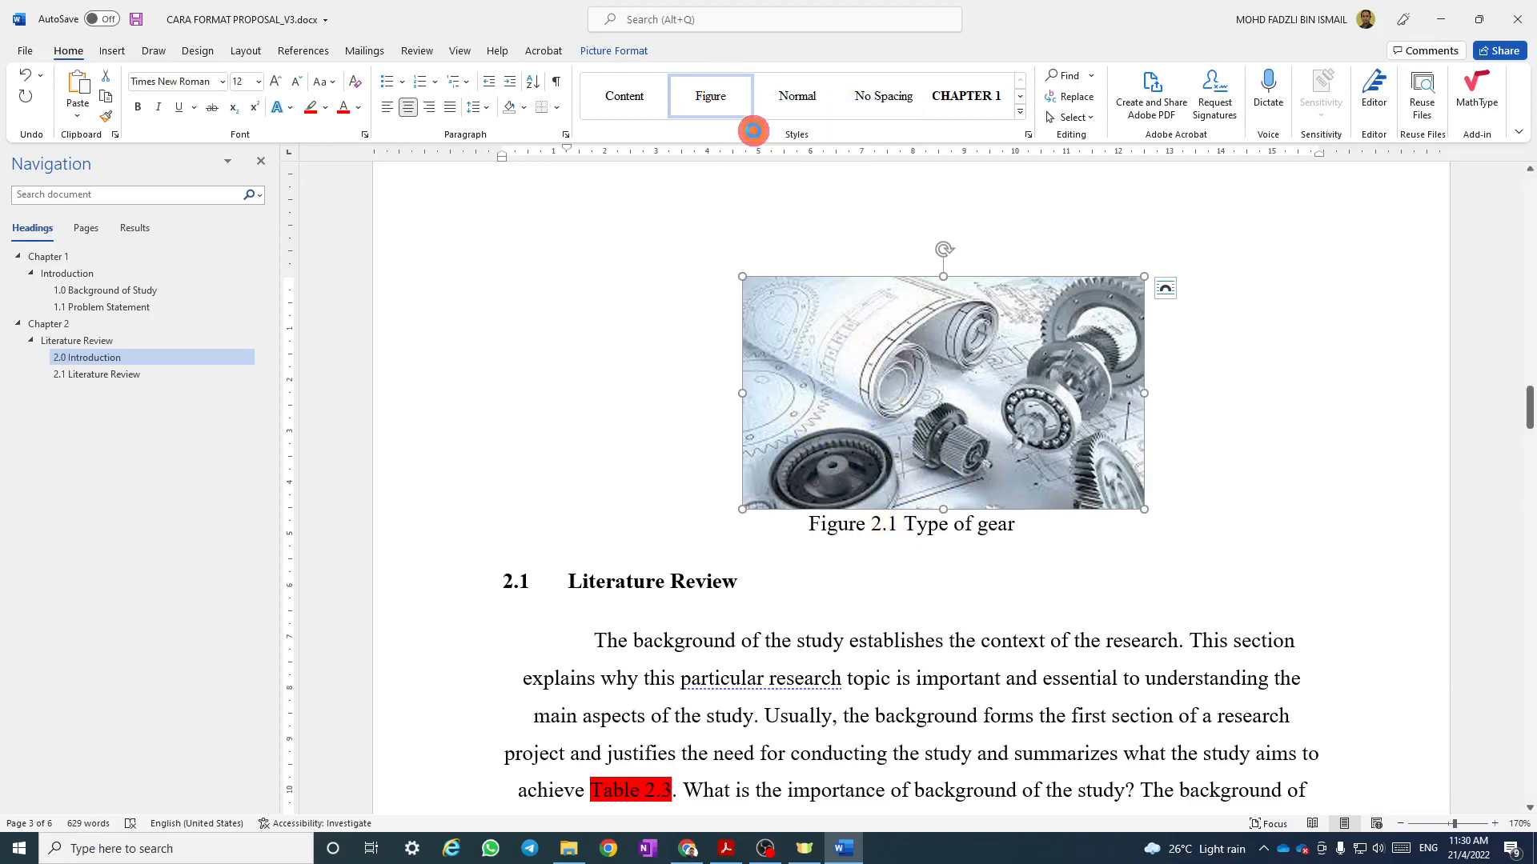
pyautogui.click(147, 640)
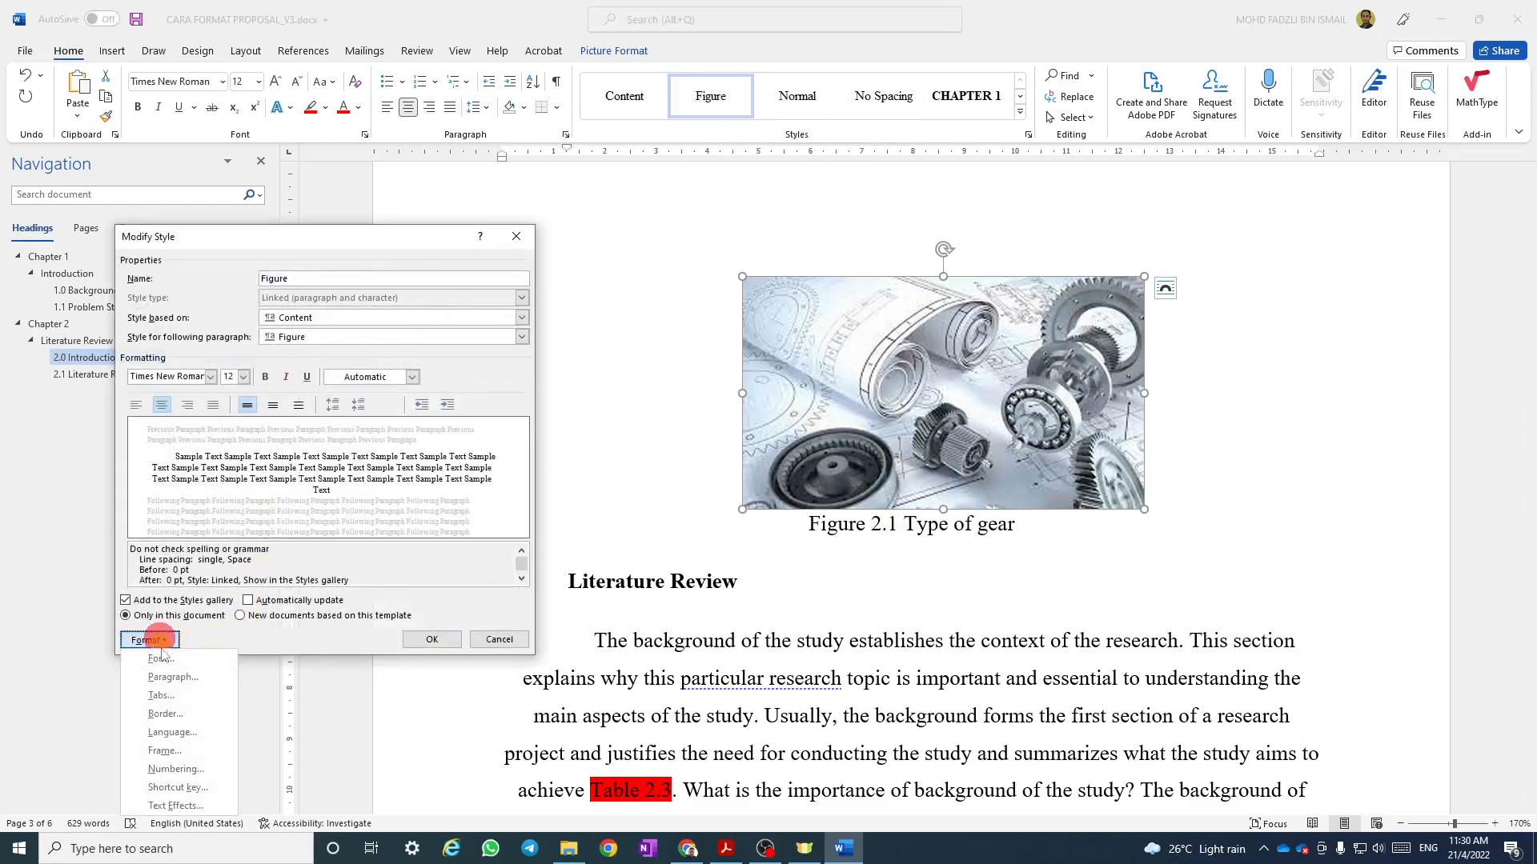
pyautogui.click(173, 677)
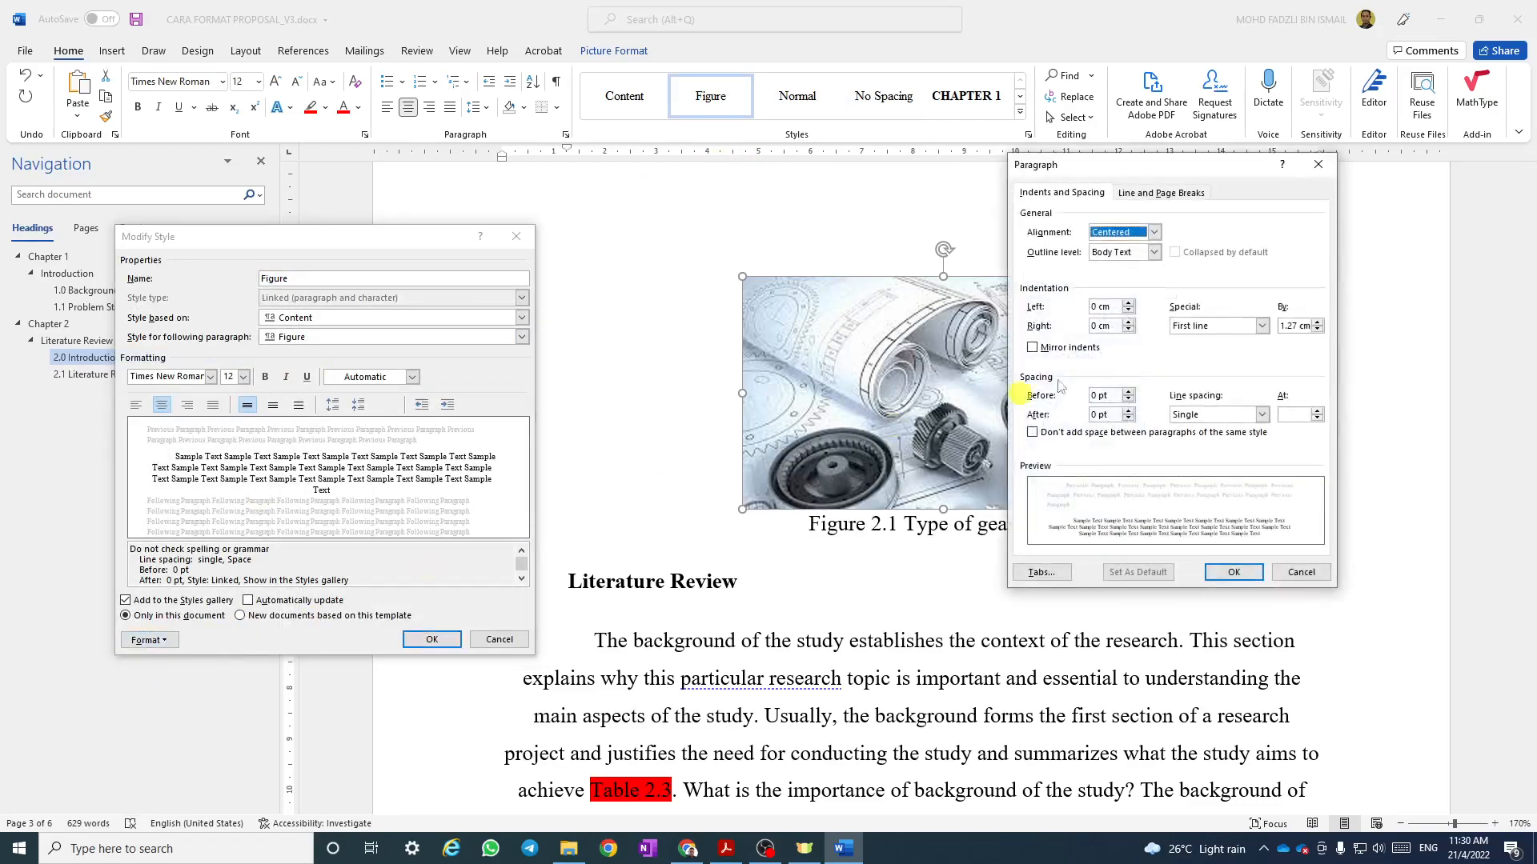
pyautogui.click(1208, 328)
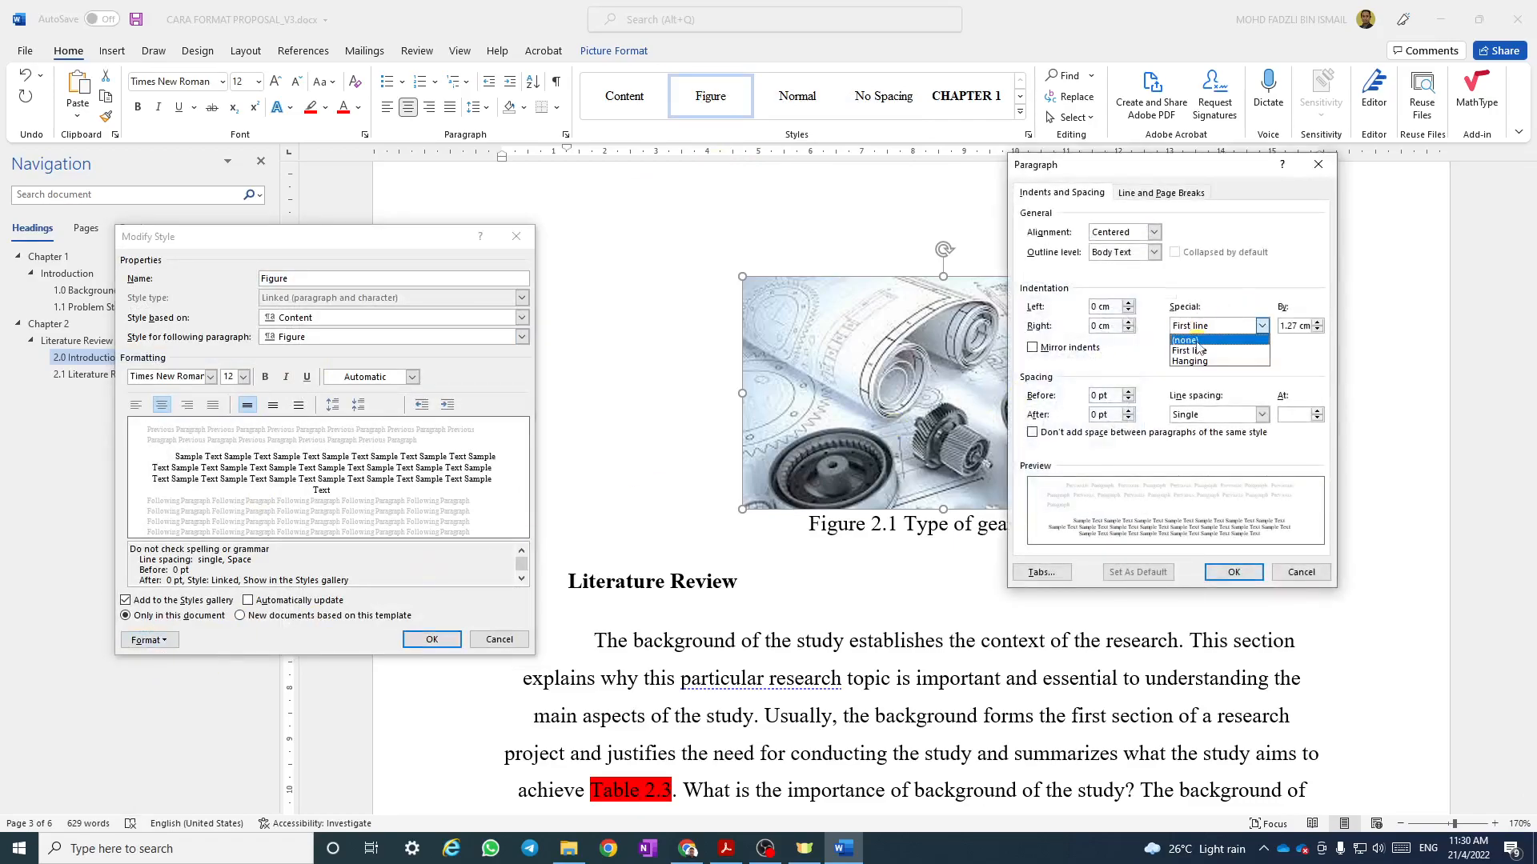
pyautogui.click(1198, 340)
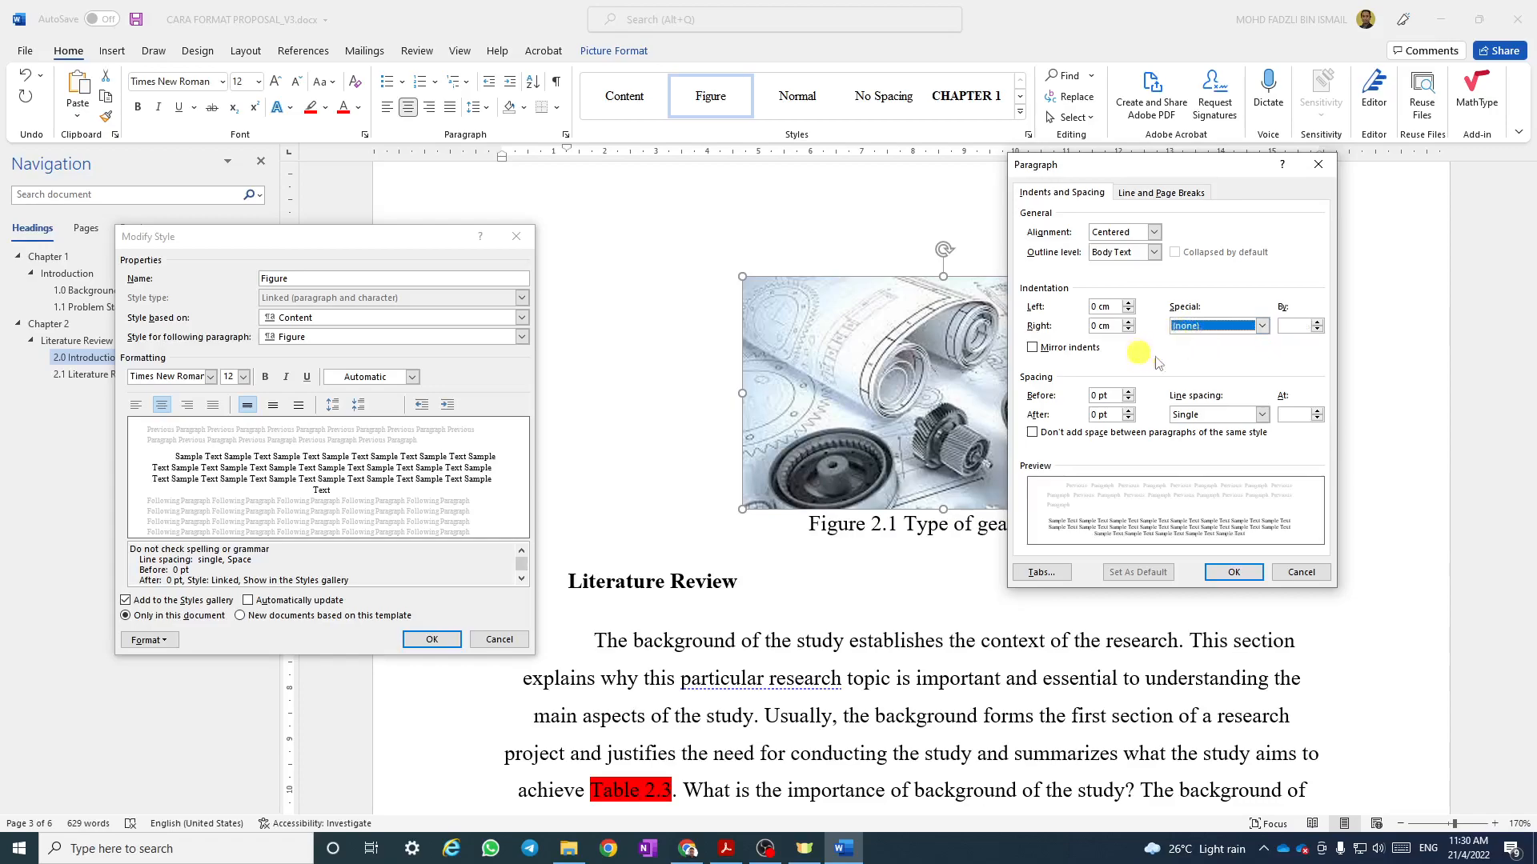
pyautogui.click(1222, 574)
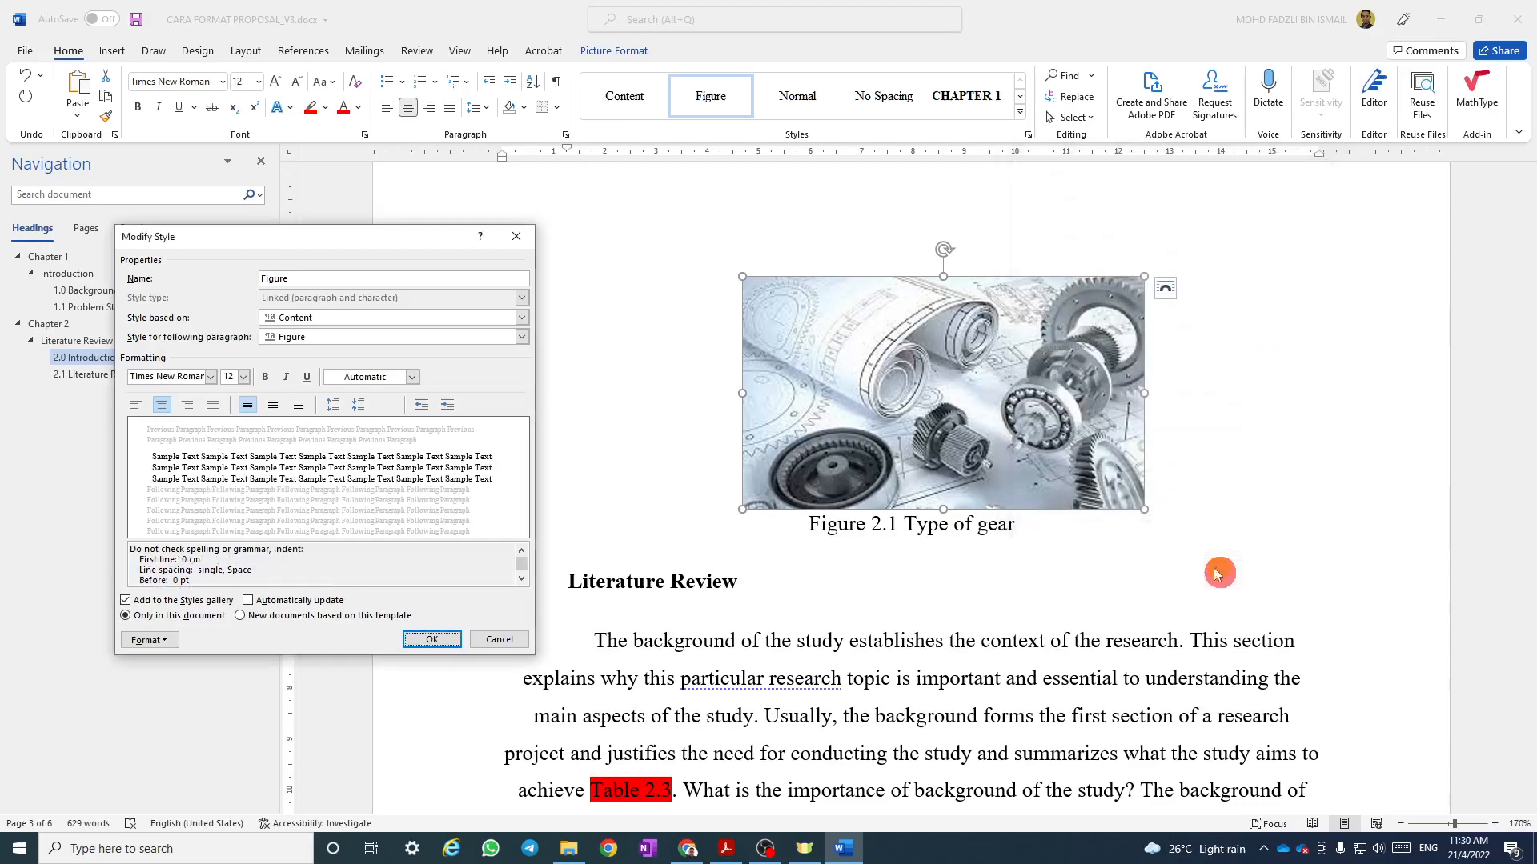
pyautogui.click(438, 637)
pyautogui.click(989, 543)
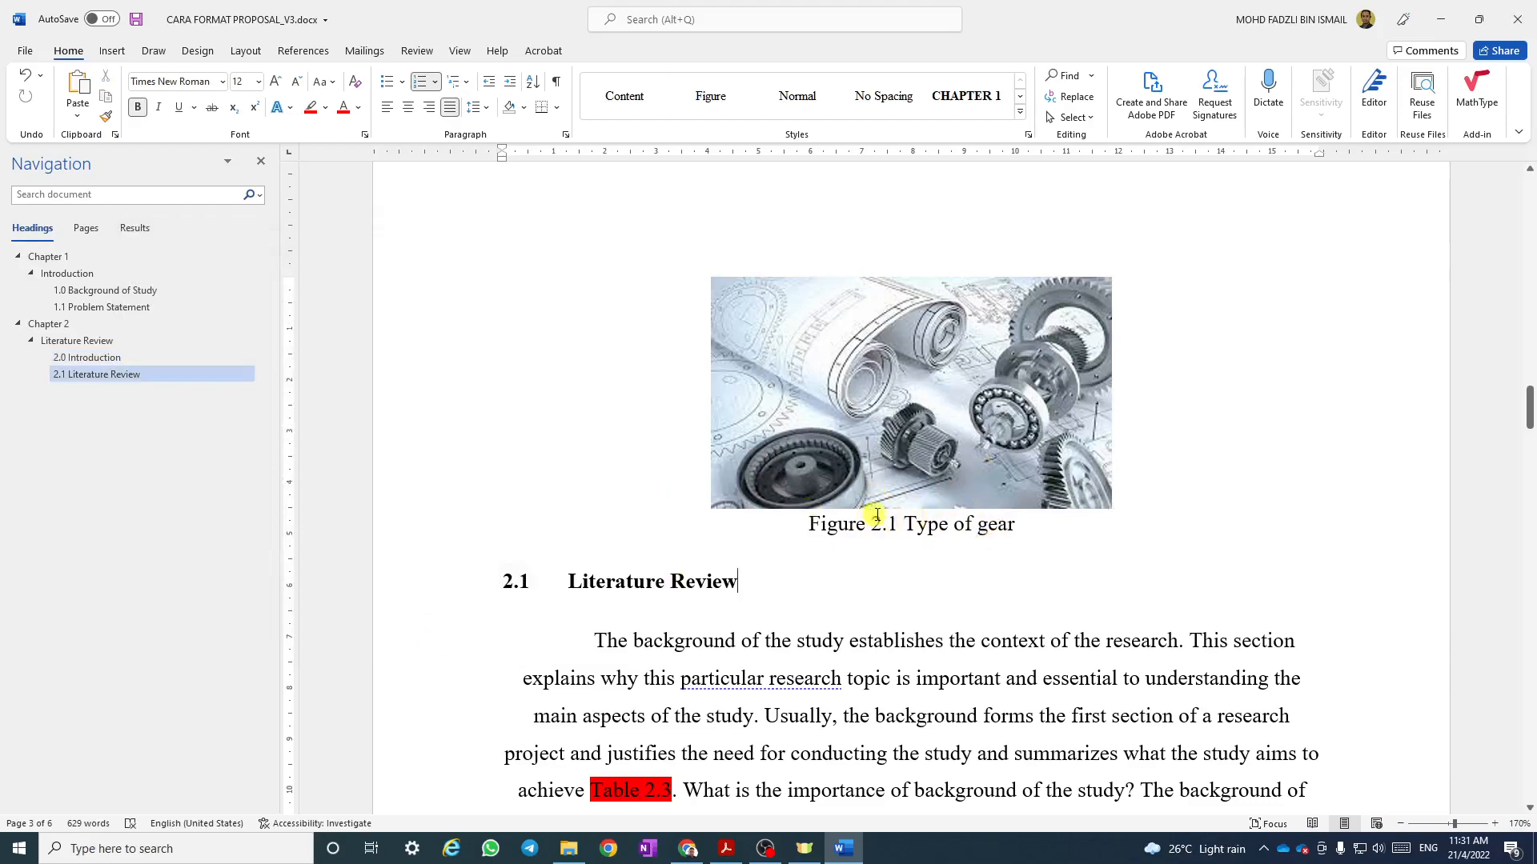
# Insert a label-and-number-only cross-reference to Figure 2.1 after "what the study aims to achieve" in the paragraph above Table 2.2.
pyautogui.scroll(2, 881, 500)
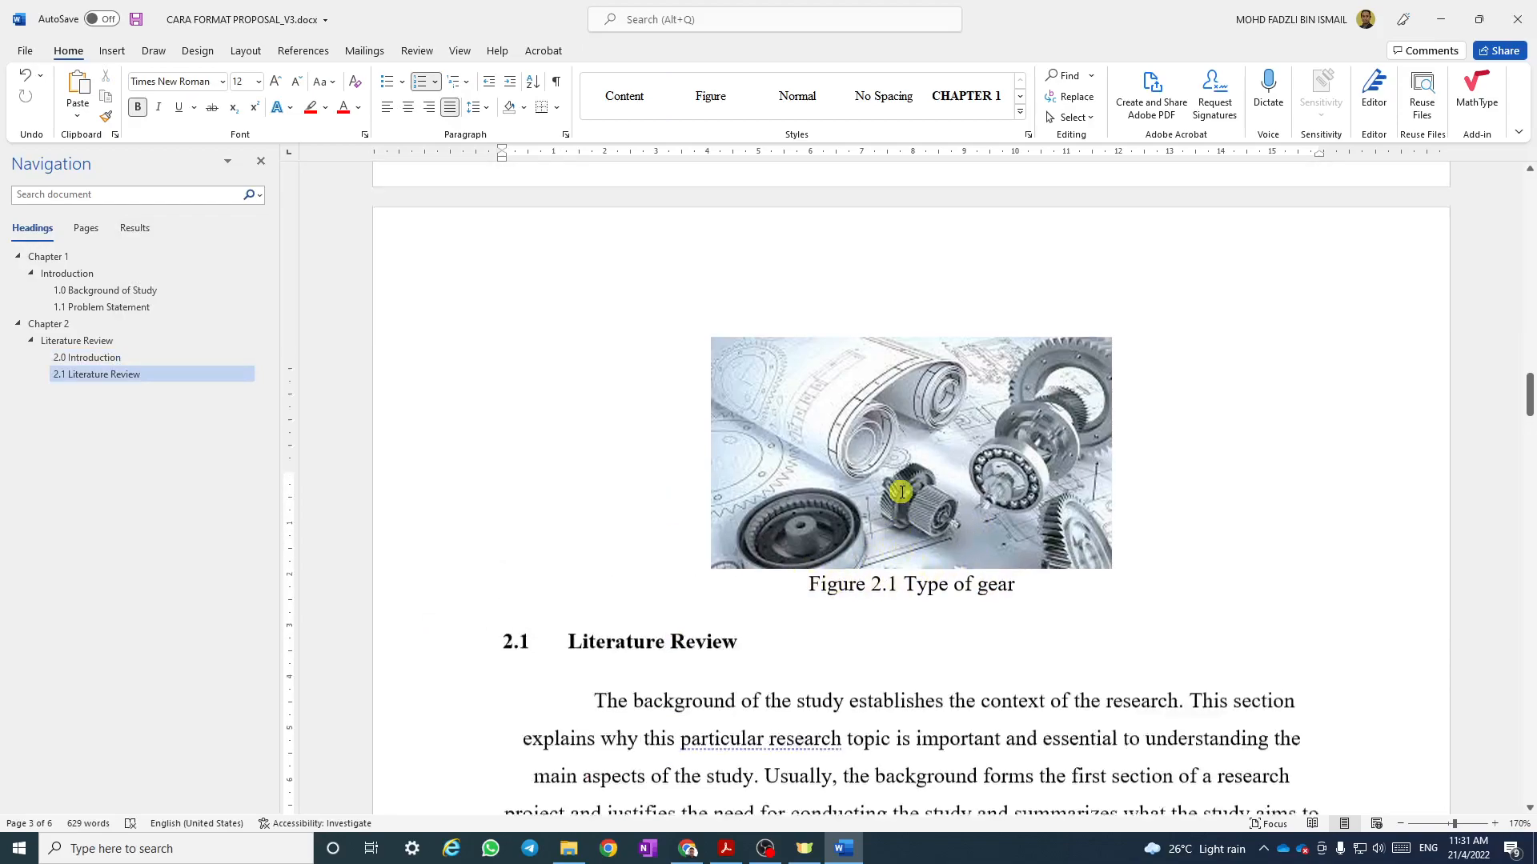
pyautogui.scroll(10, 918, 527)
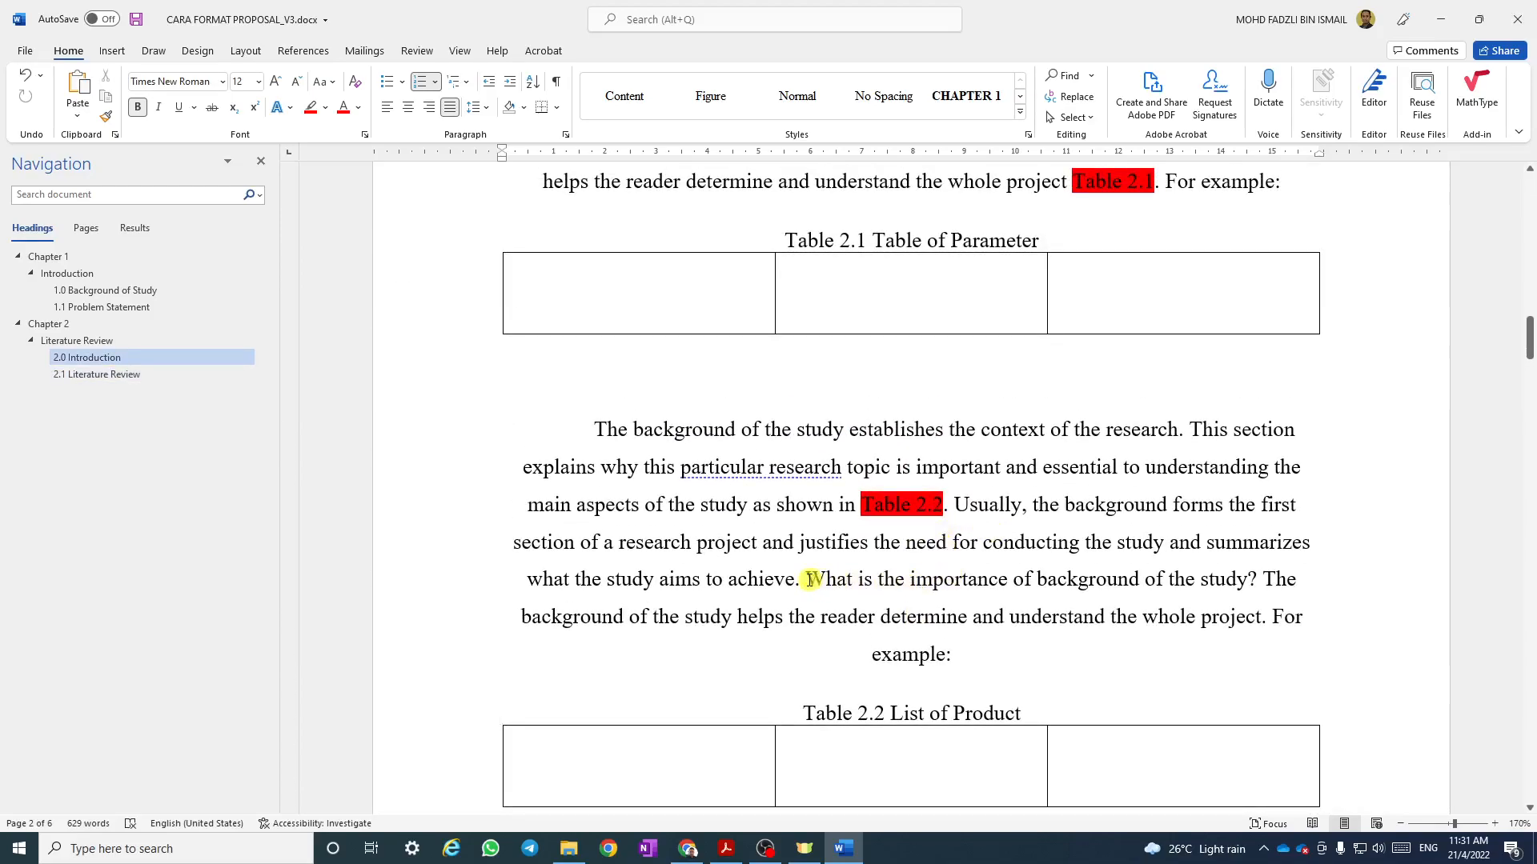
pyautogui.click(794, 580)
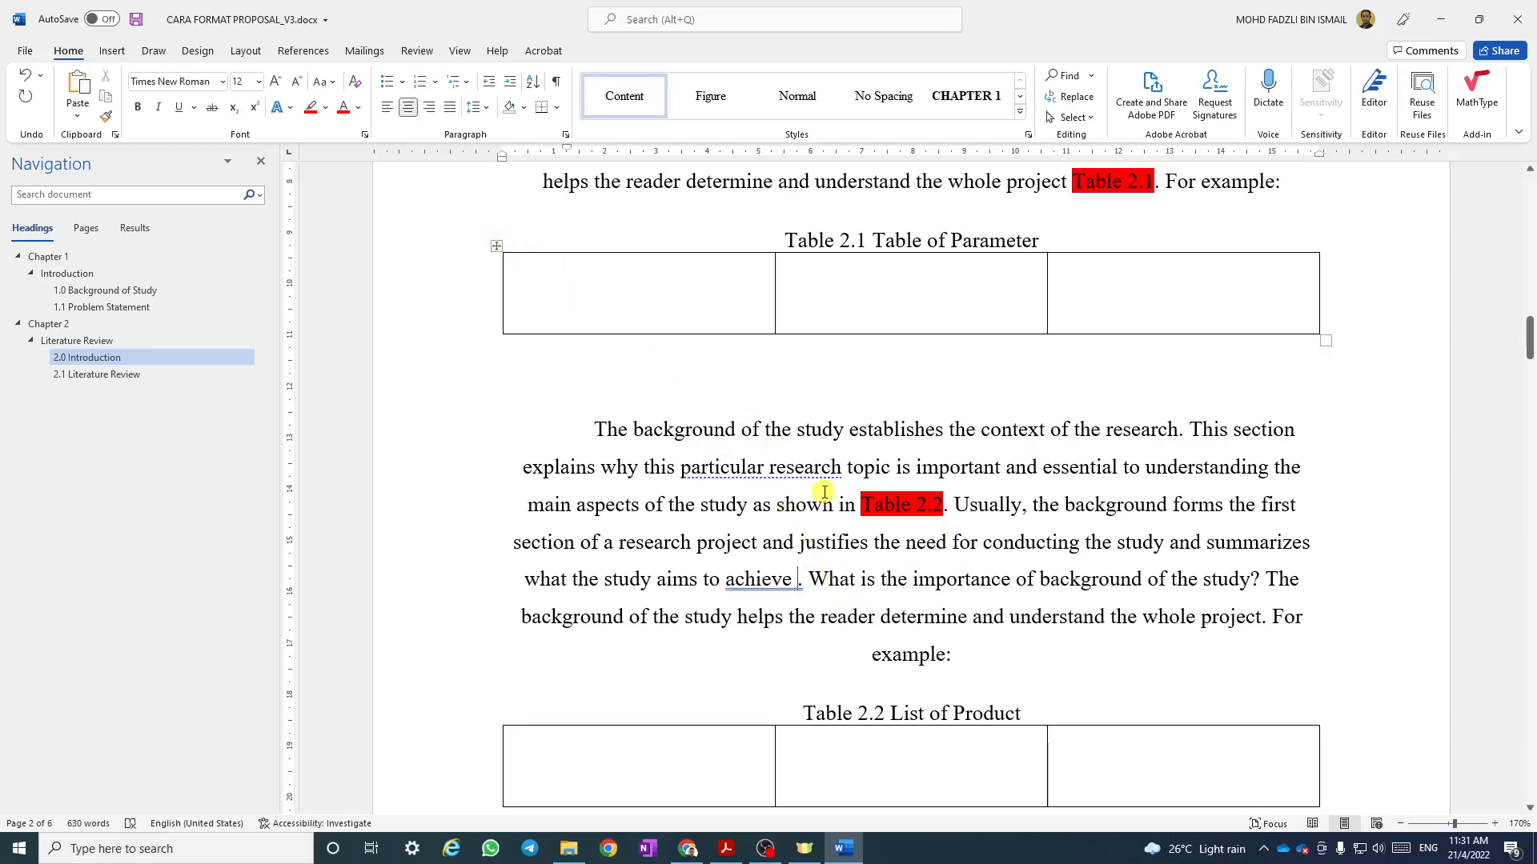
pyautogui.click(303, 50)
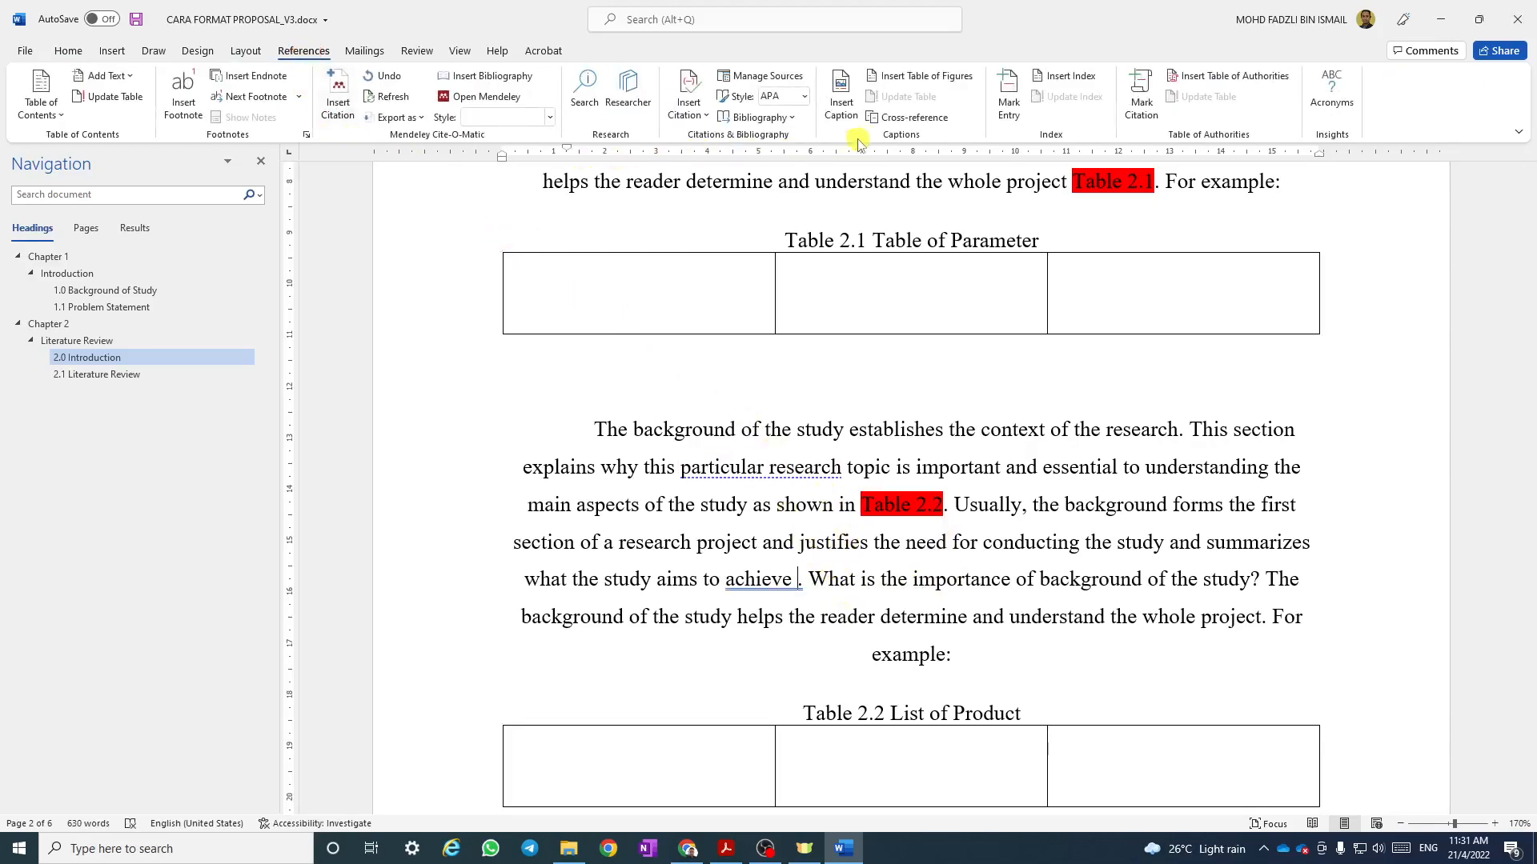
pyautogui.click(913, 118)
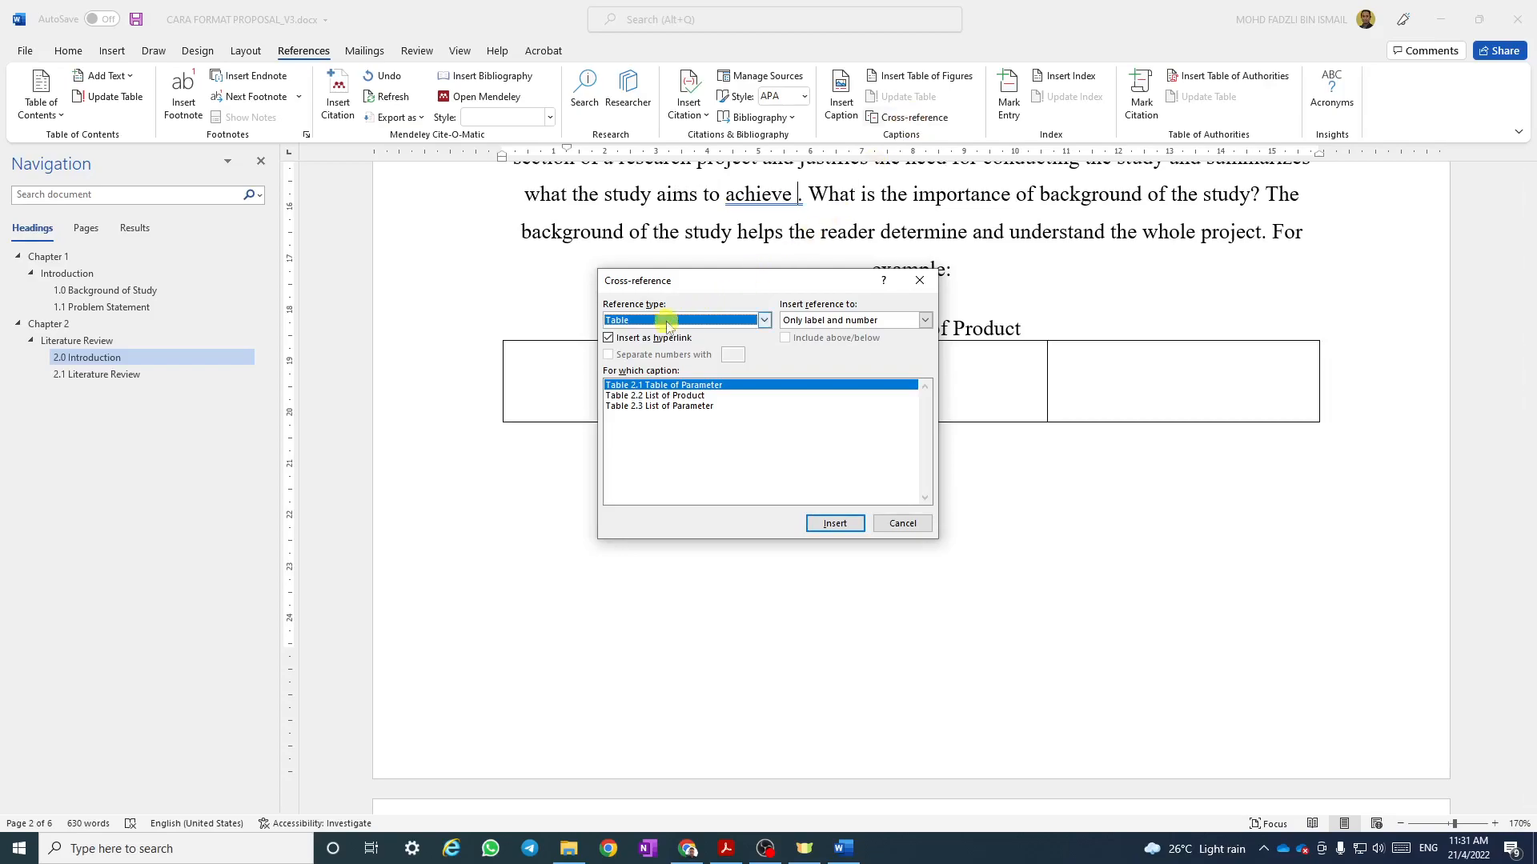
pyautogui.click(642, 322)
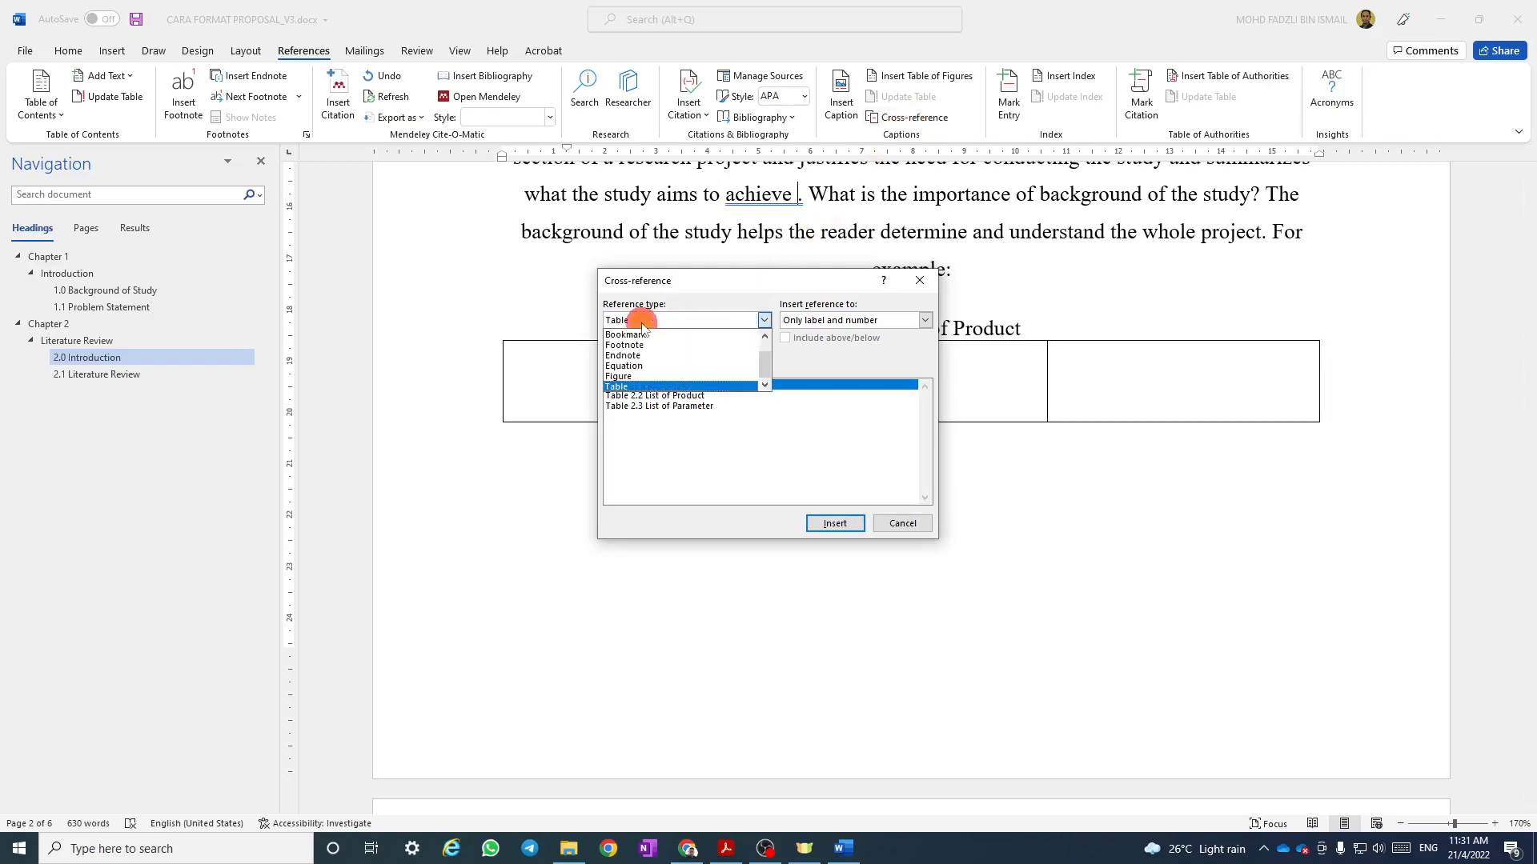
pyautogui.click(619, 376)
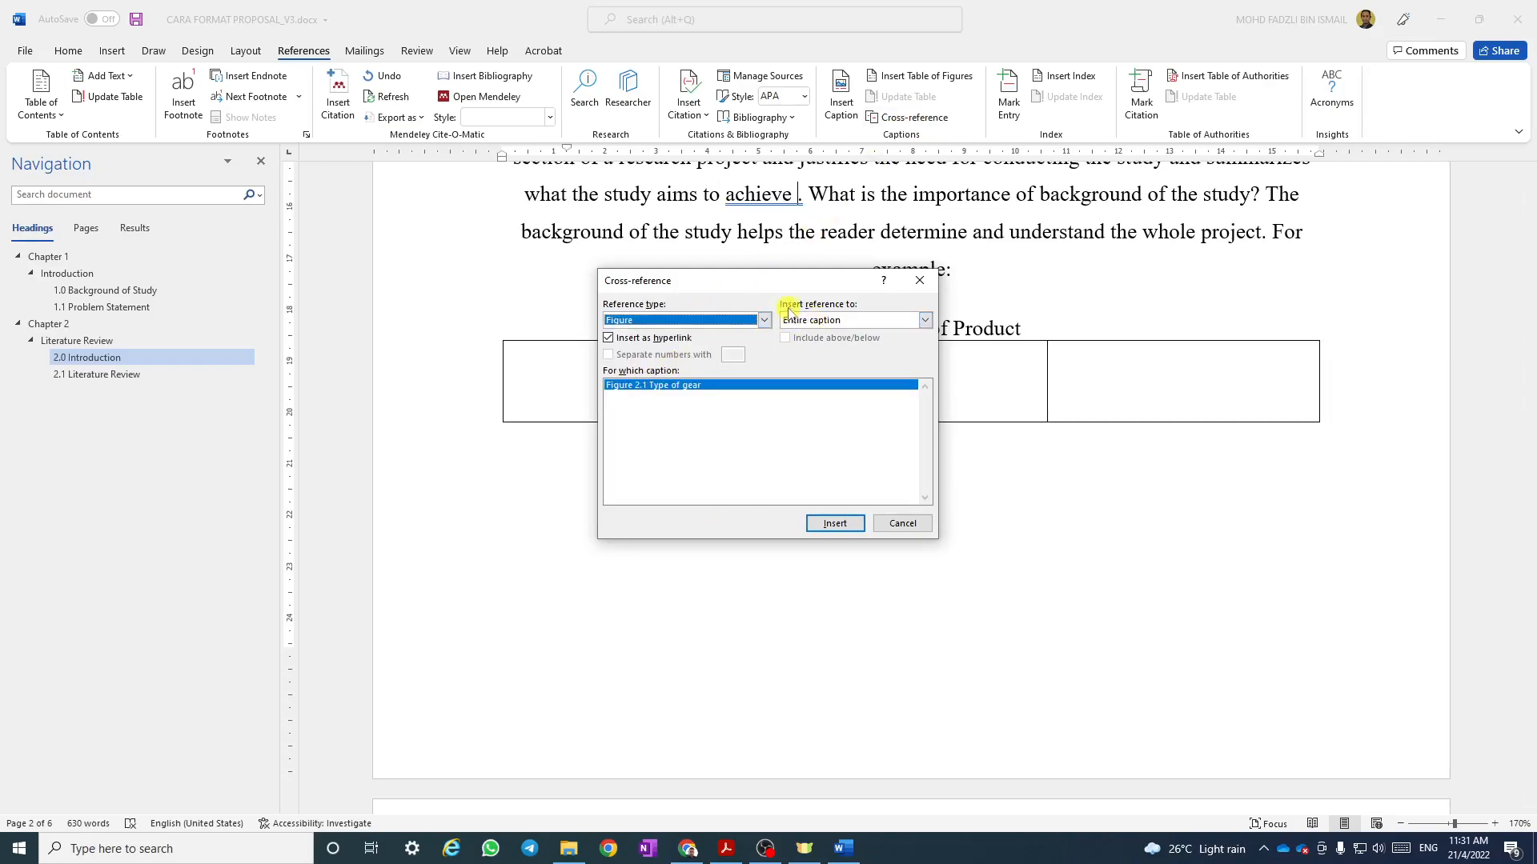
pyautogui.click(838, 321)
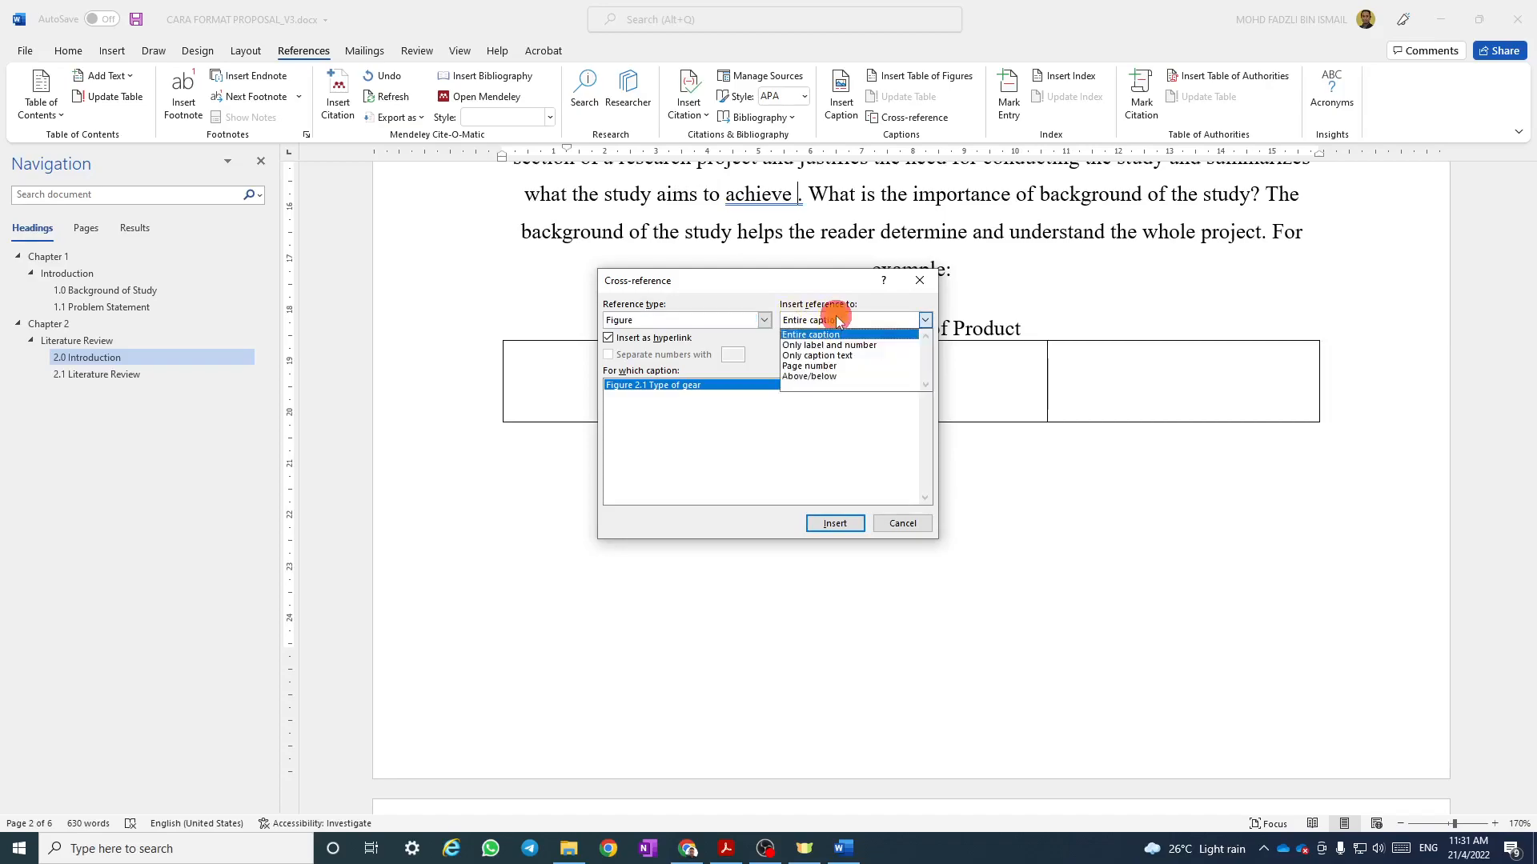
pyautogui.click(839, 344)
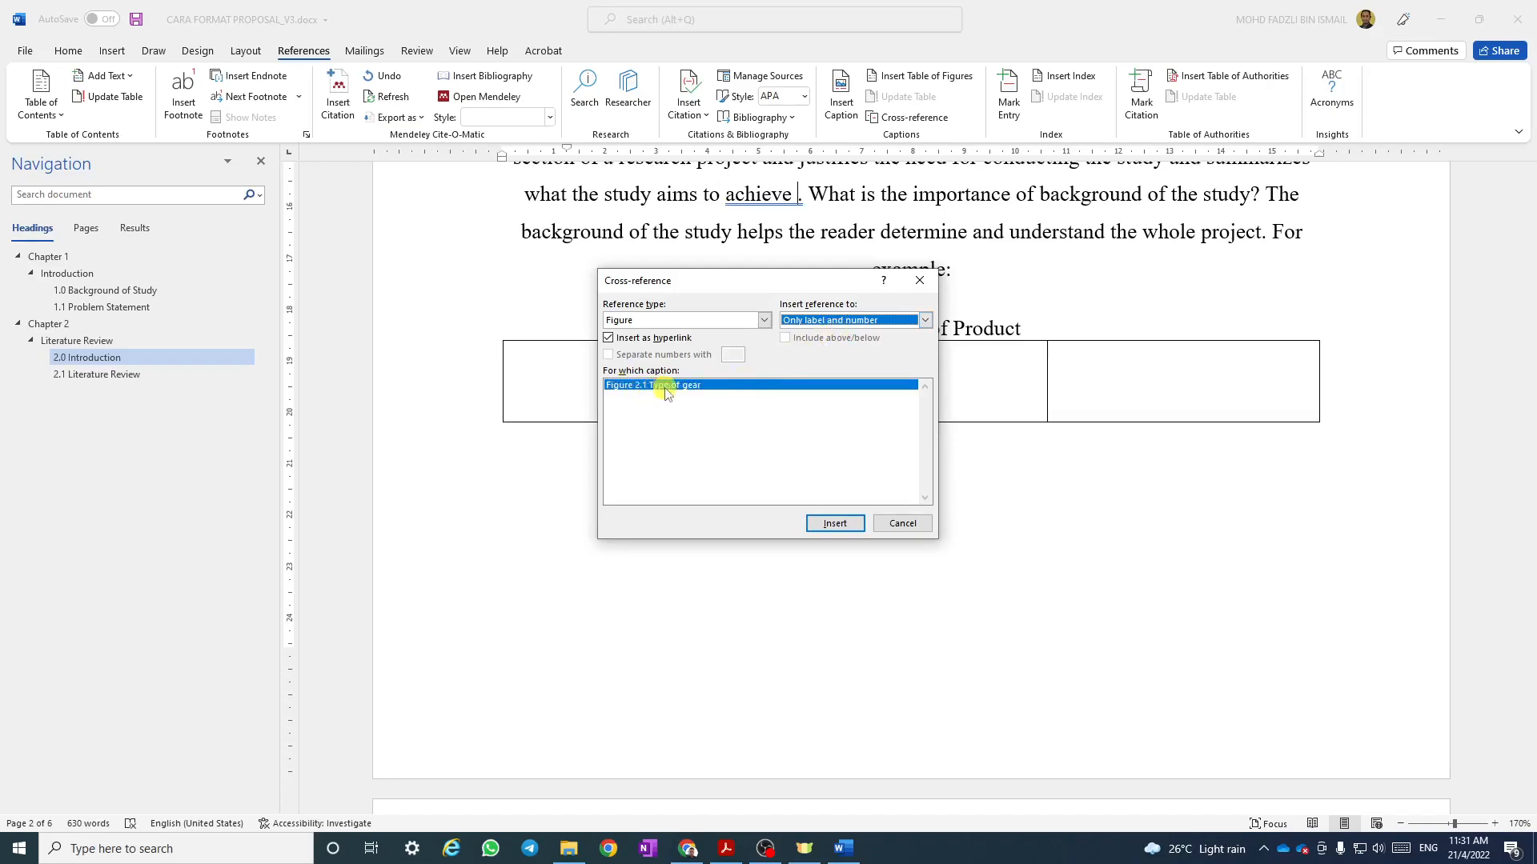
pyautogui.click(836, 528)
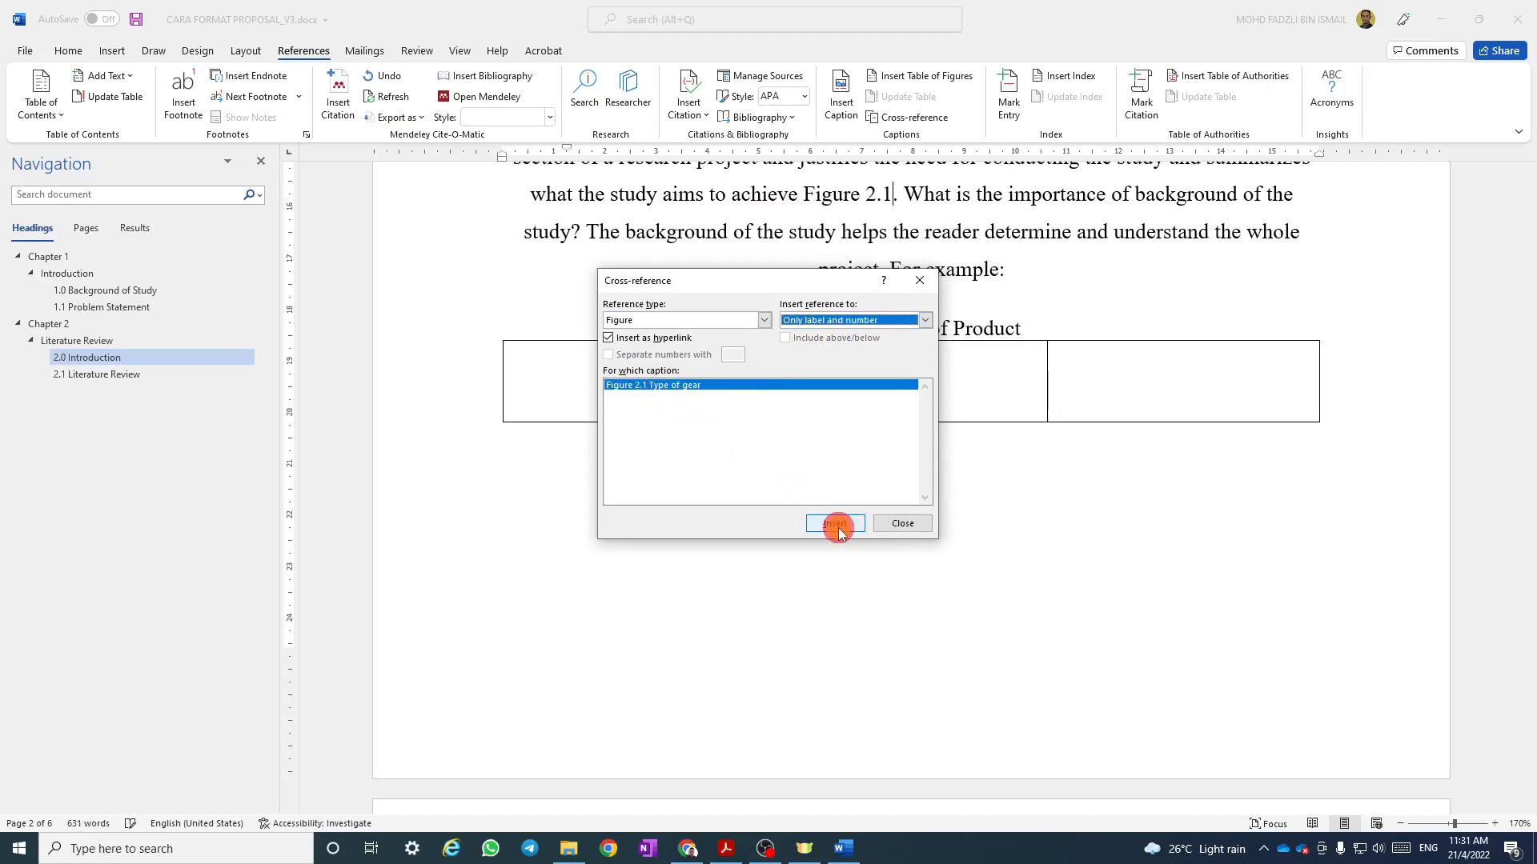
pyautogui.click(901, 525)
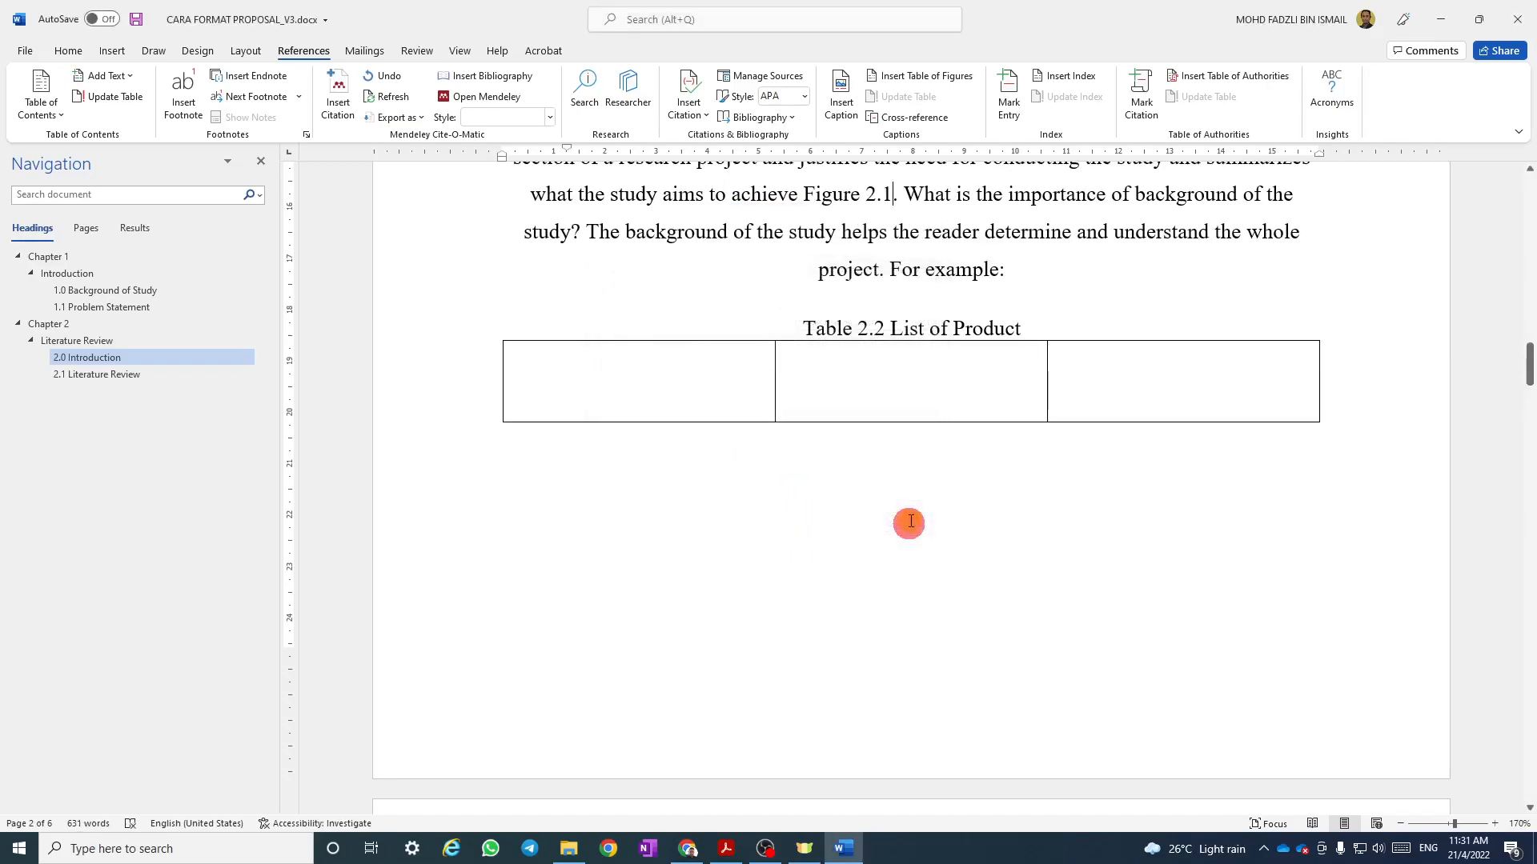
# Highlight the new in-text "Figure 2.1" reference in red.
pyautogui.click(818, 197)
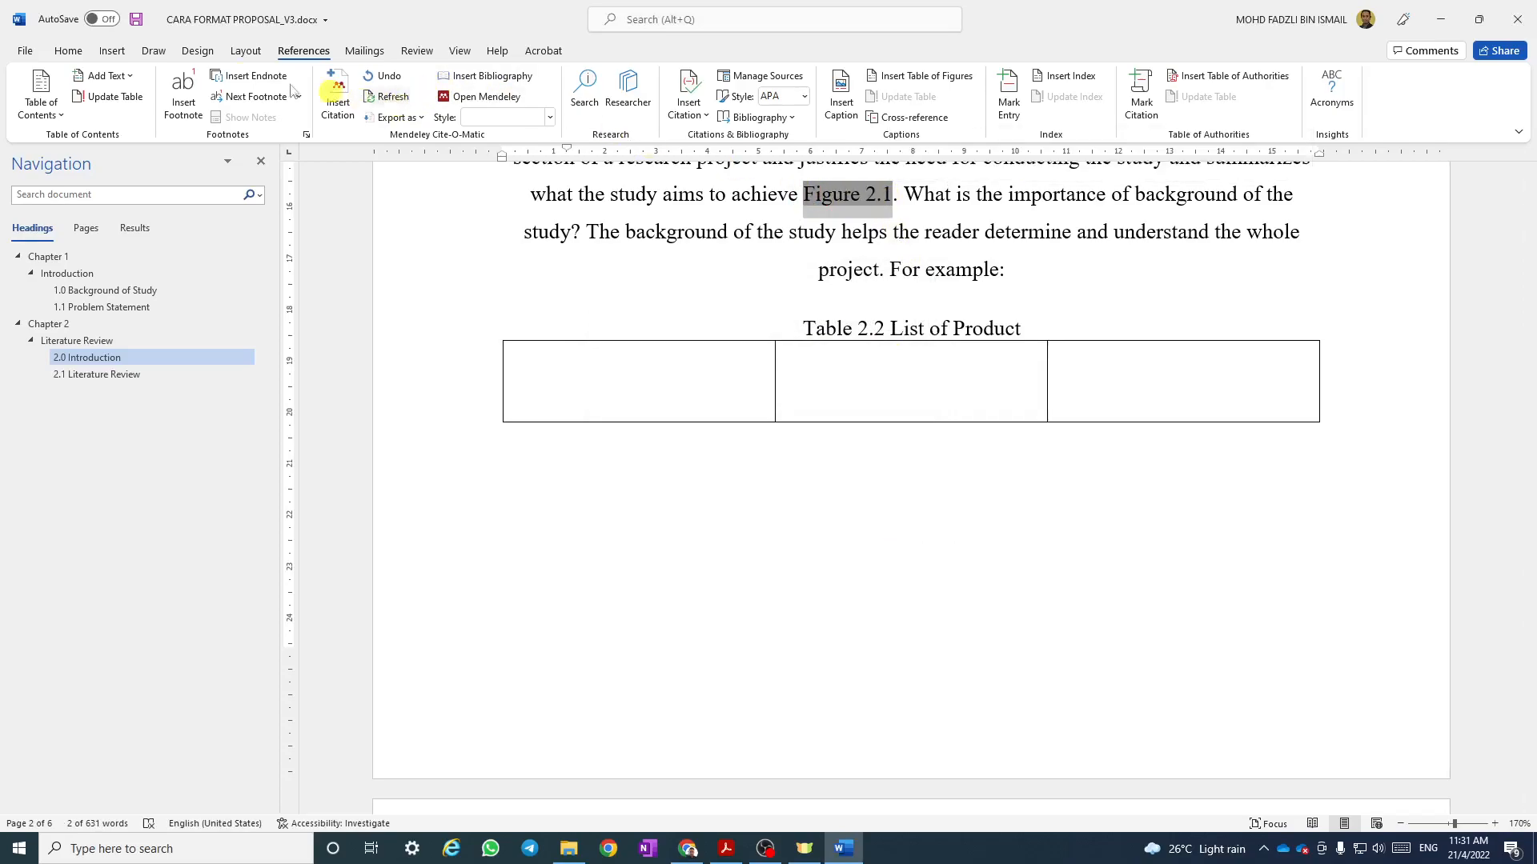
pyautogui.click(68, 50)
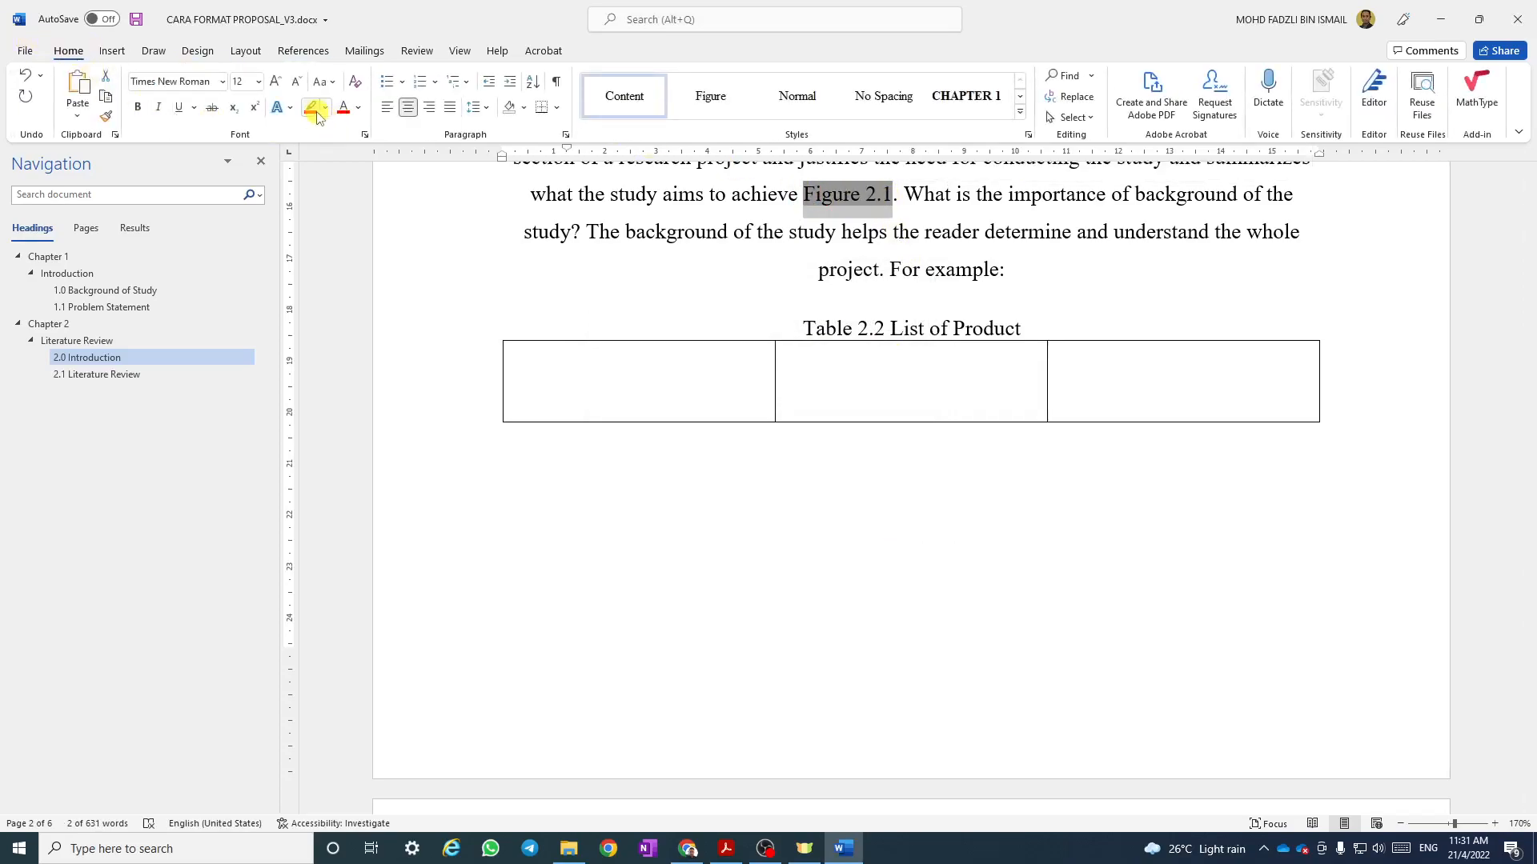
pyautogui.click(309, 106)
pyautogui.click(953, 384)
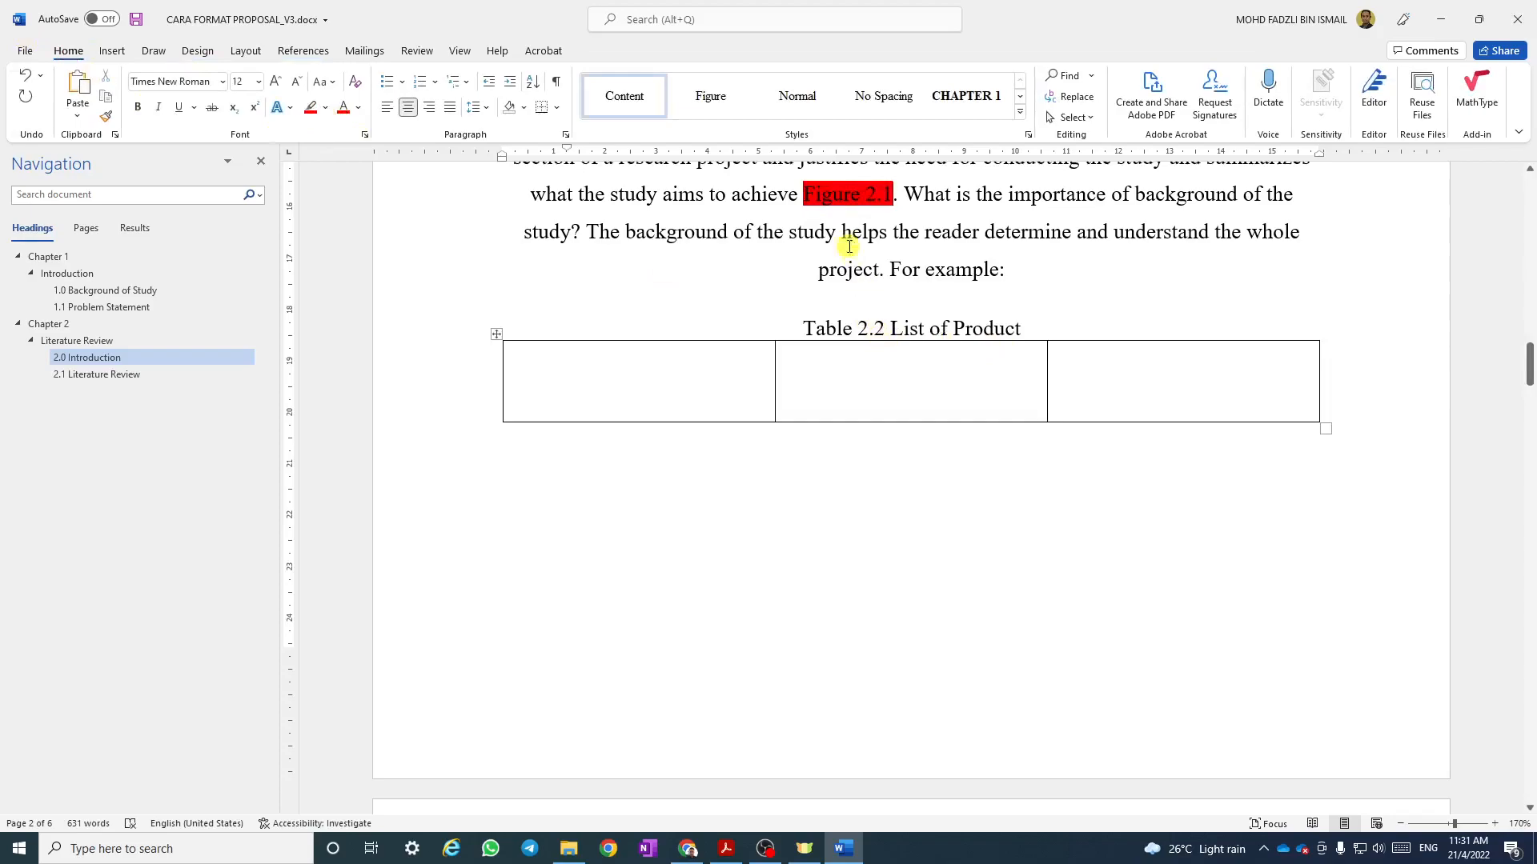
# Insert the picture download (2).jpg from the Downloads folder on the blank line below Table 2.3.
pyautogui.scroll(-15, 846, 224)
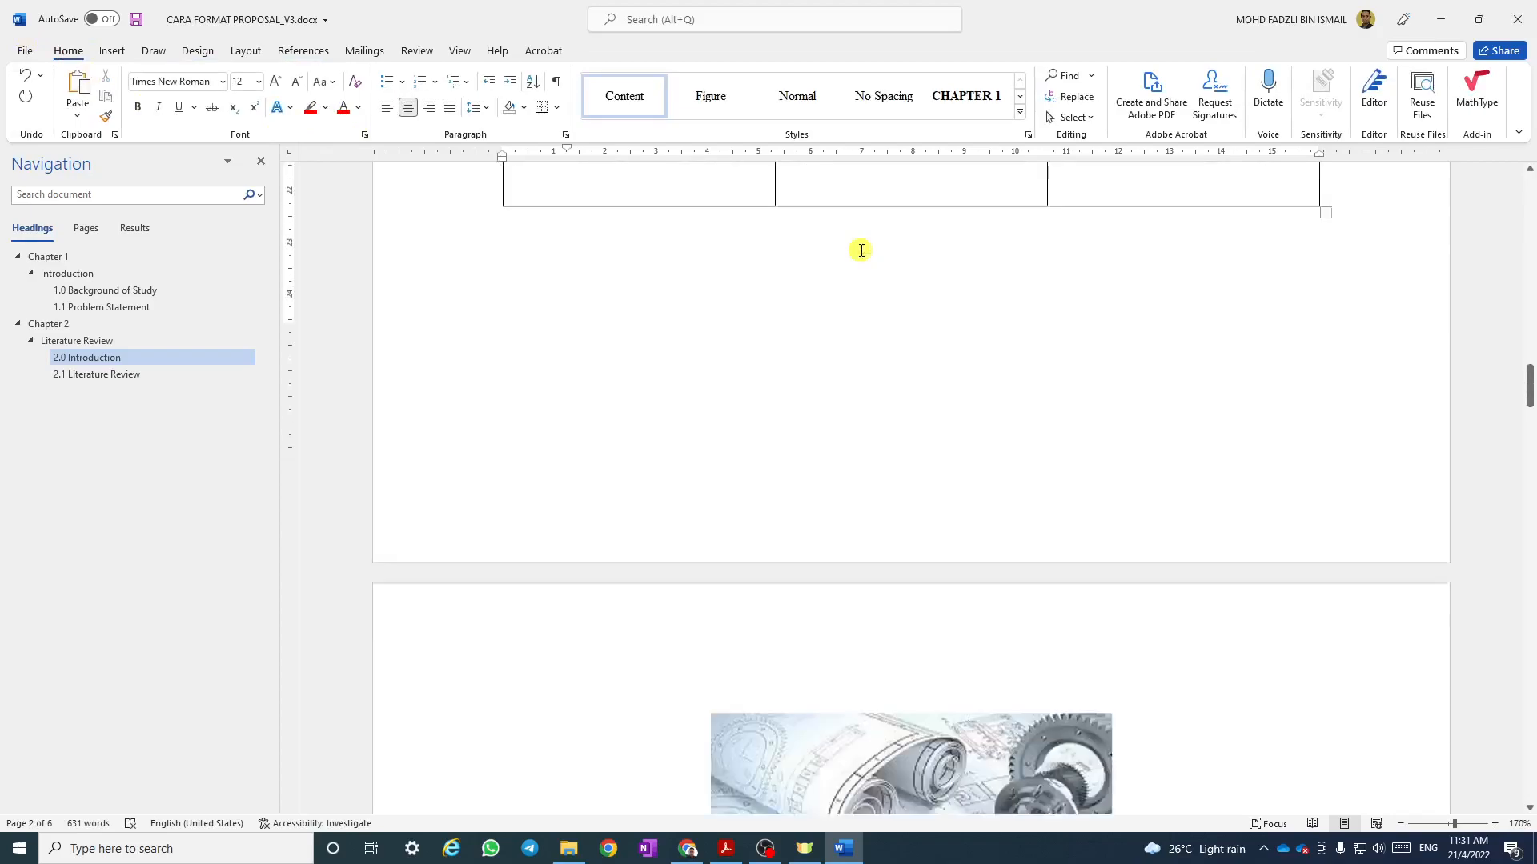
pyautogui.scroll(-3, 874, 265)
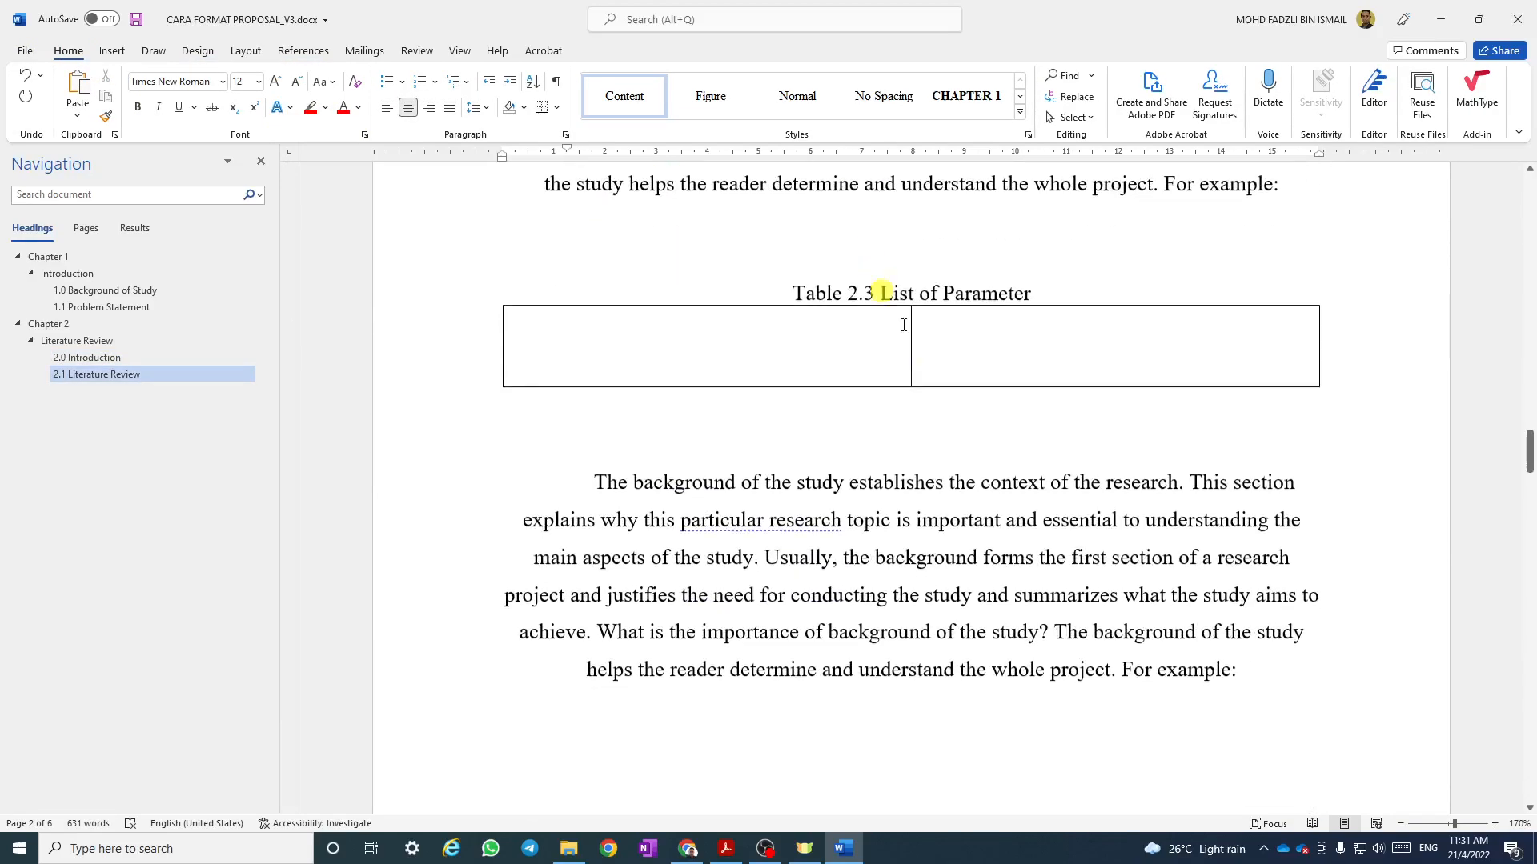
pyautogui.click(923, 408)
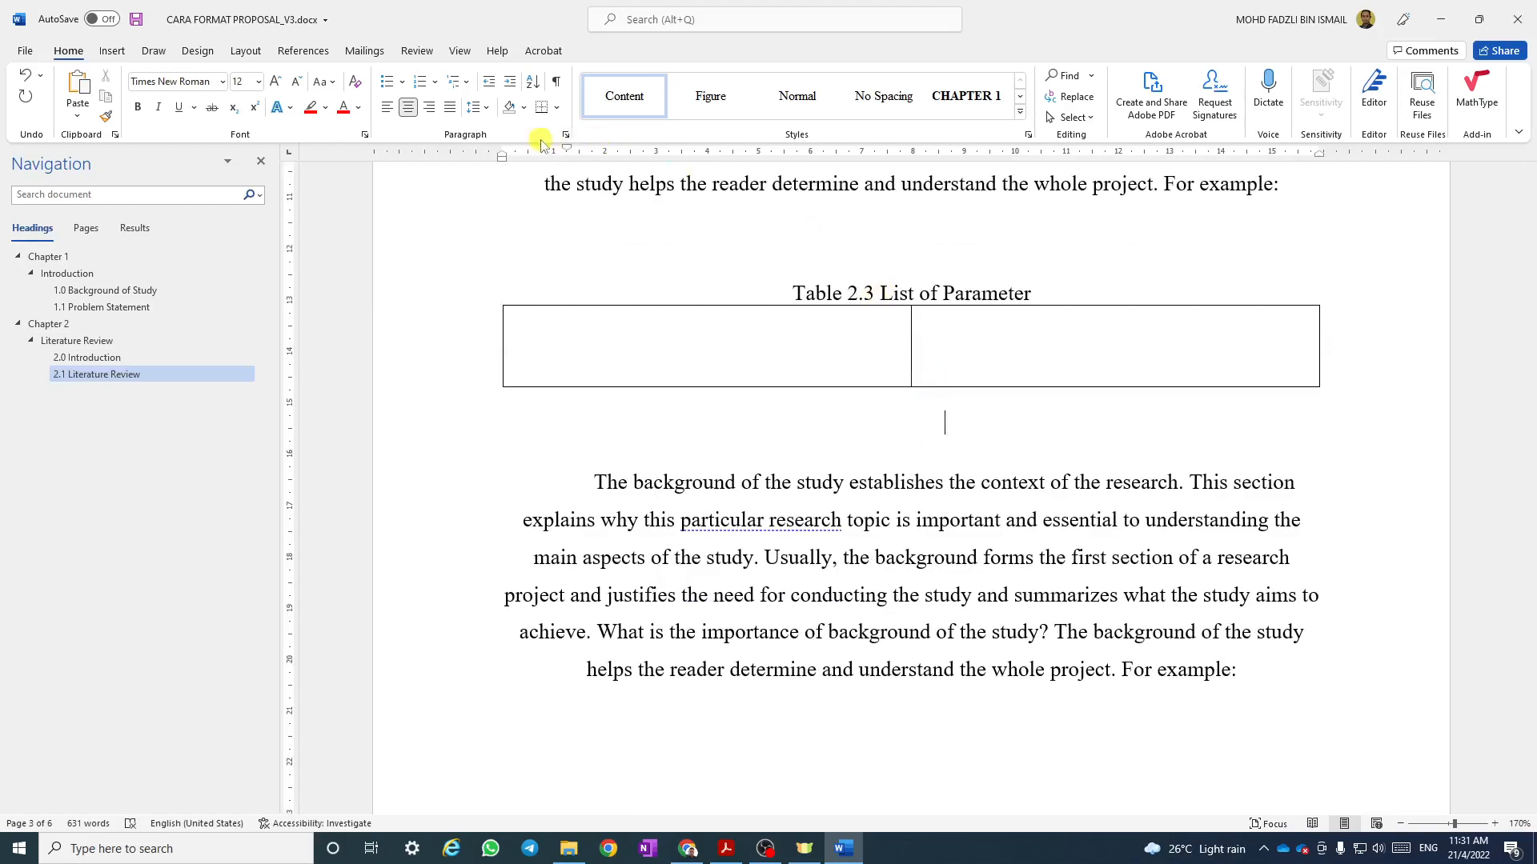
pyautogui.click(112, 53)
pyautogui.click(200, 92)
pyautogui.click(230, 164)
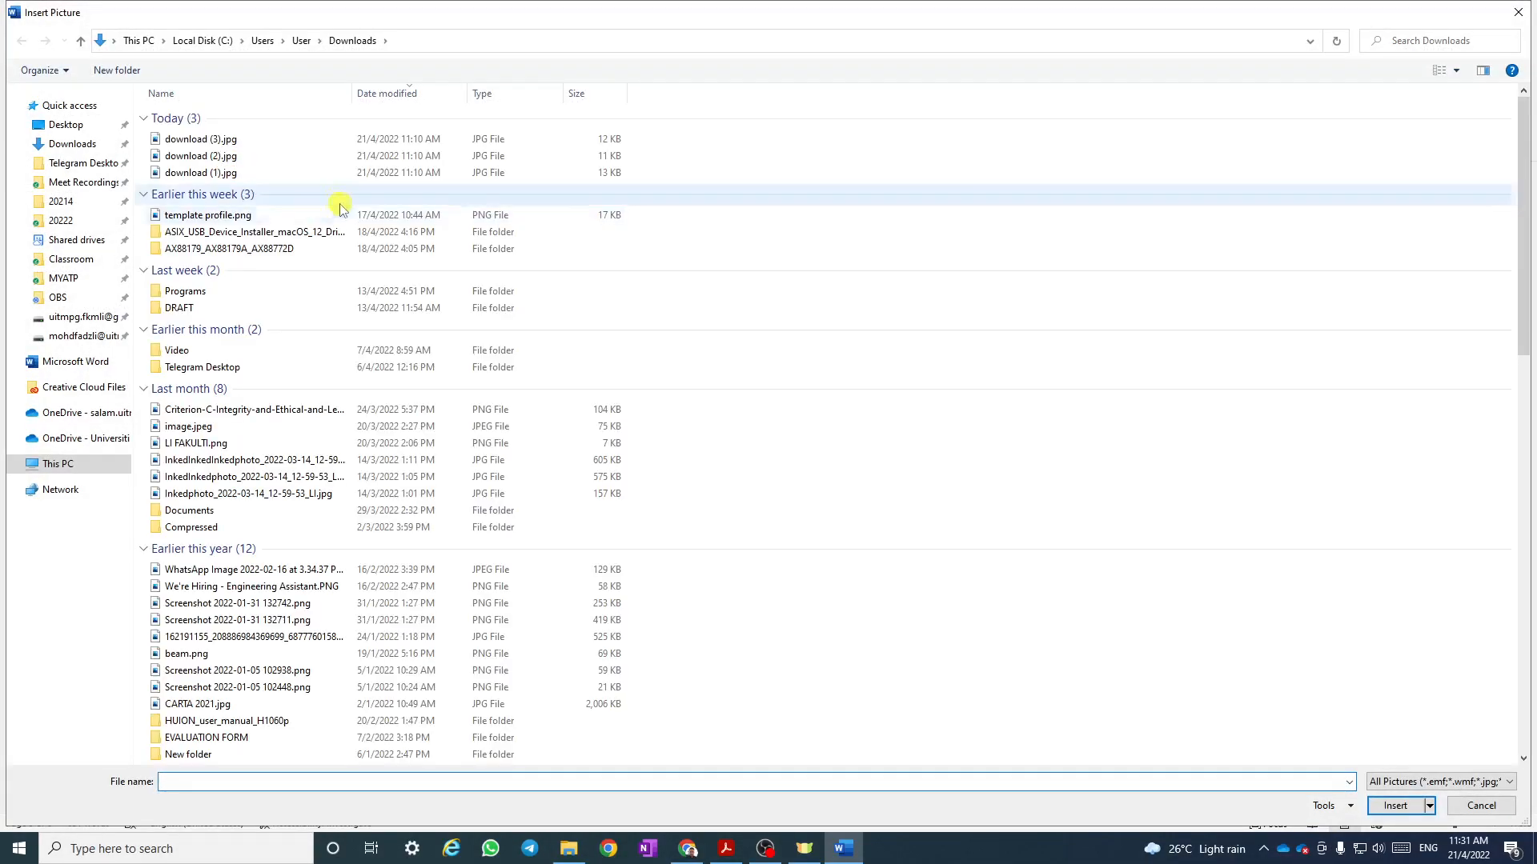
pyautogui.doubleClick(213, 156)
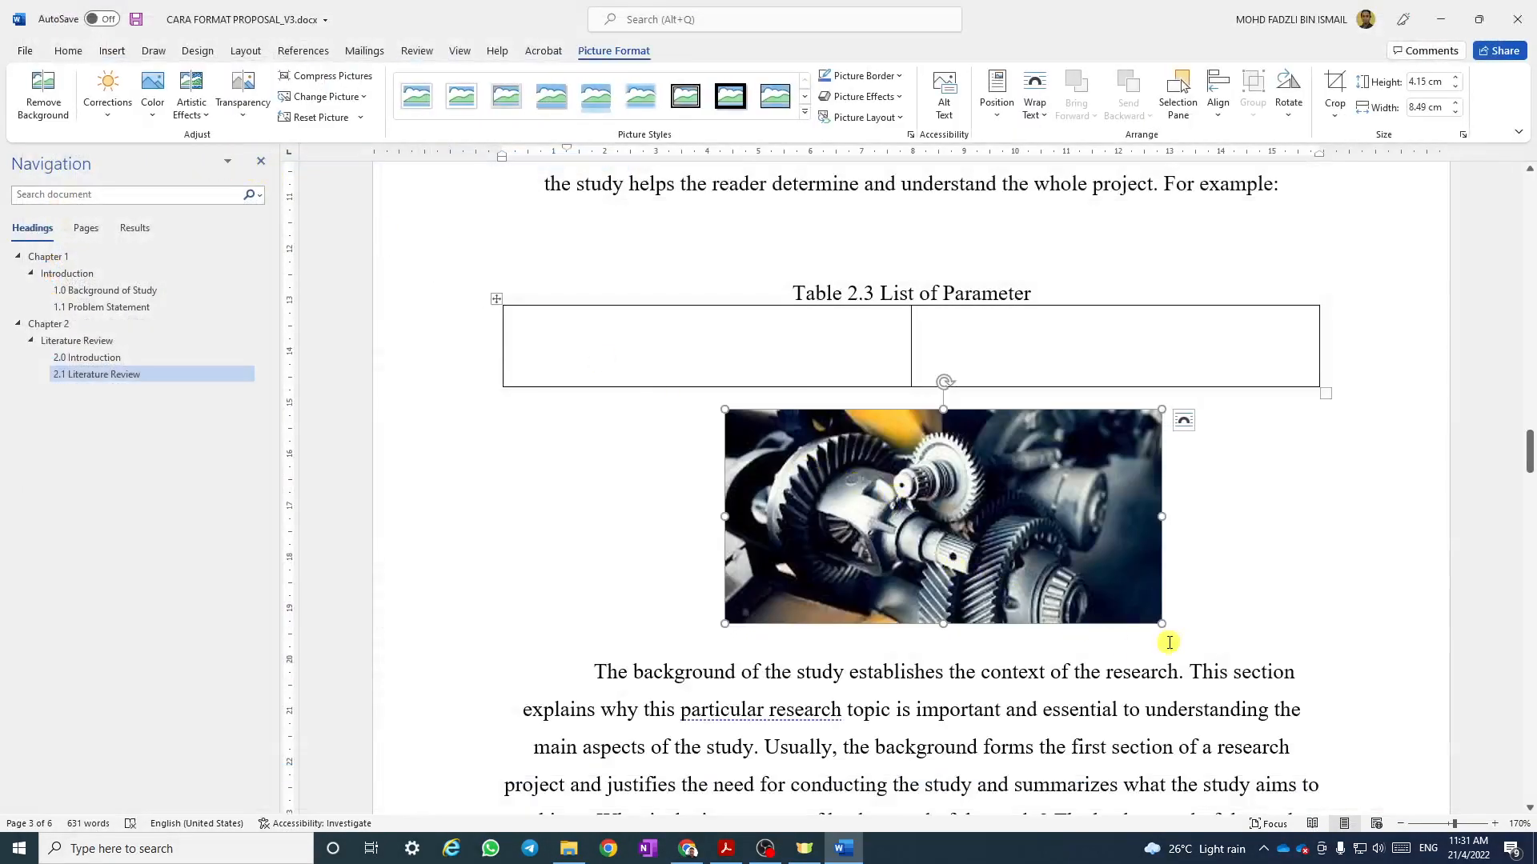
# Add a new line below the inserted gear picture and insert a caption there with the Figure label.
pyautogui.click(1167, 605)
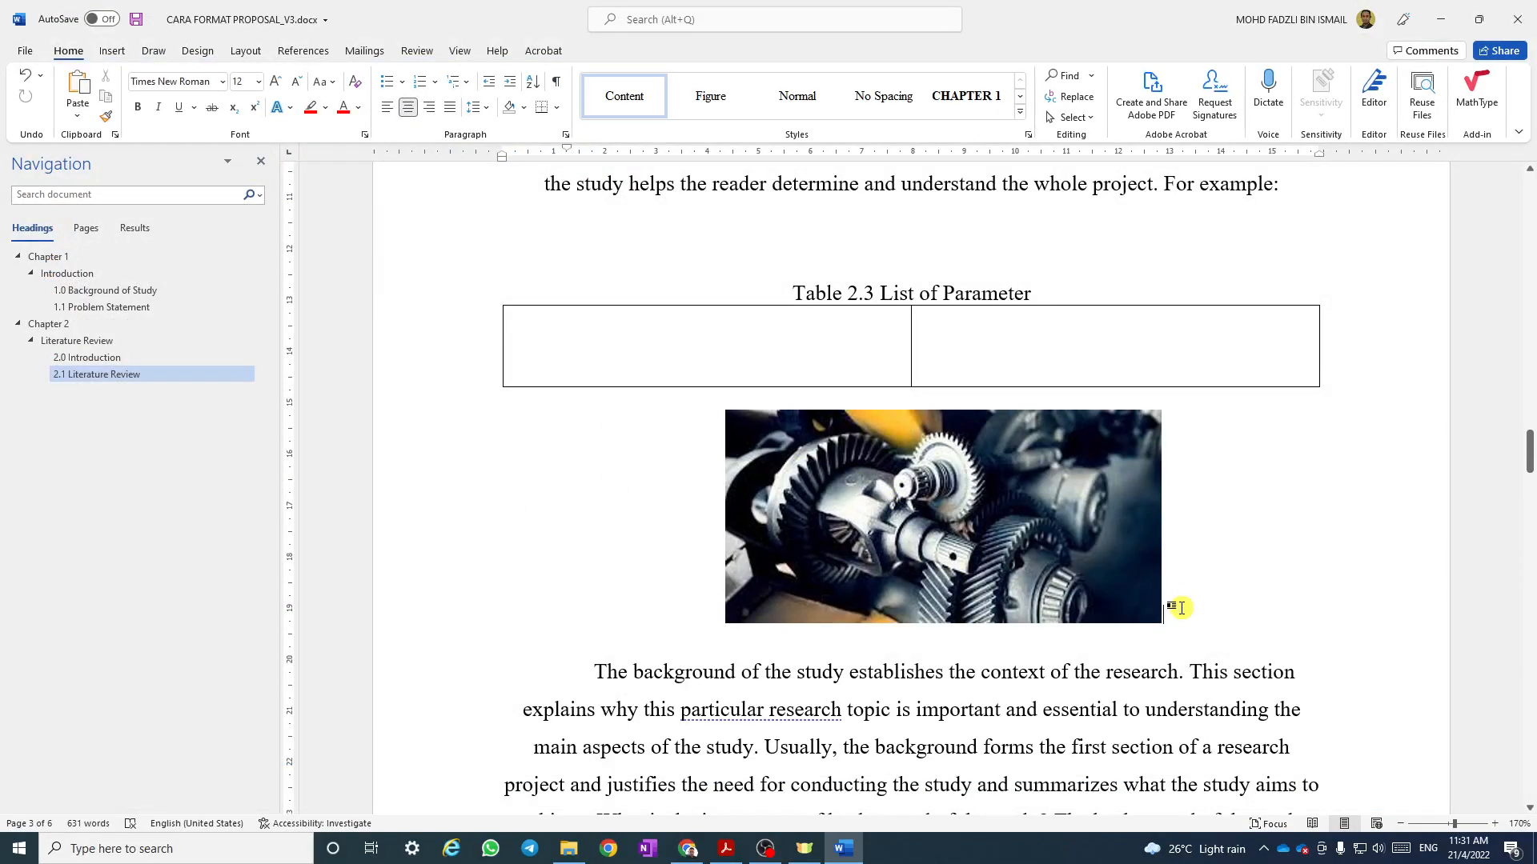
pyautogui.press('Return')
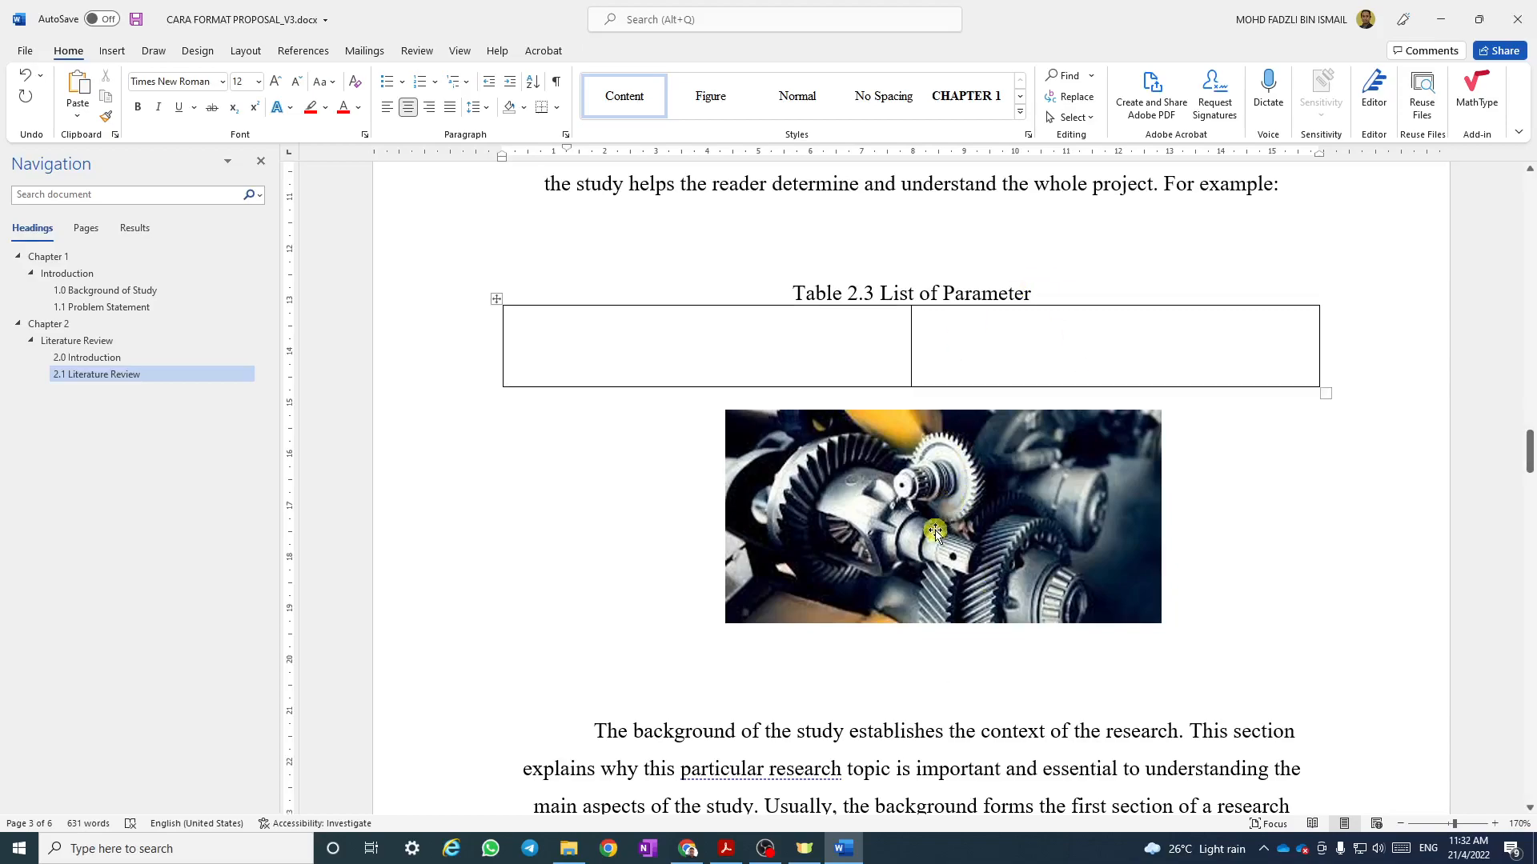
pyautogui.click(303, 52)
pyautogui.click(893, 118)
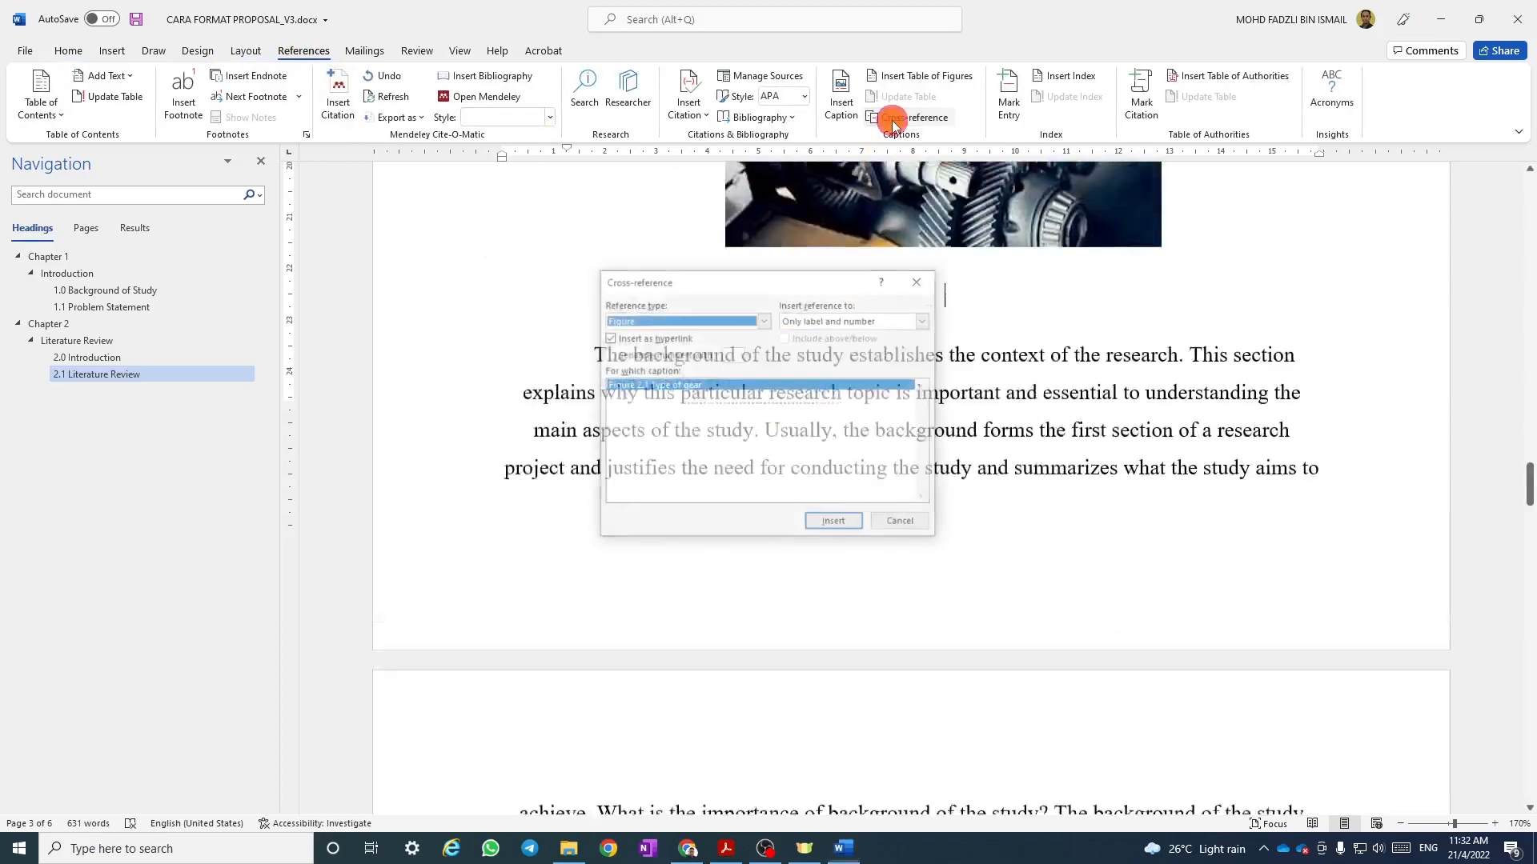
pyautogui.click(902, 524)
pyautogui.click(843, 106)
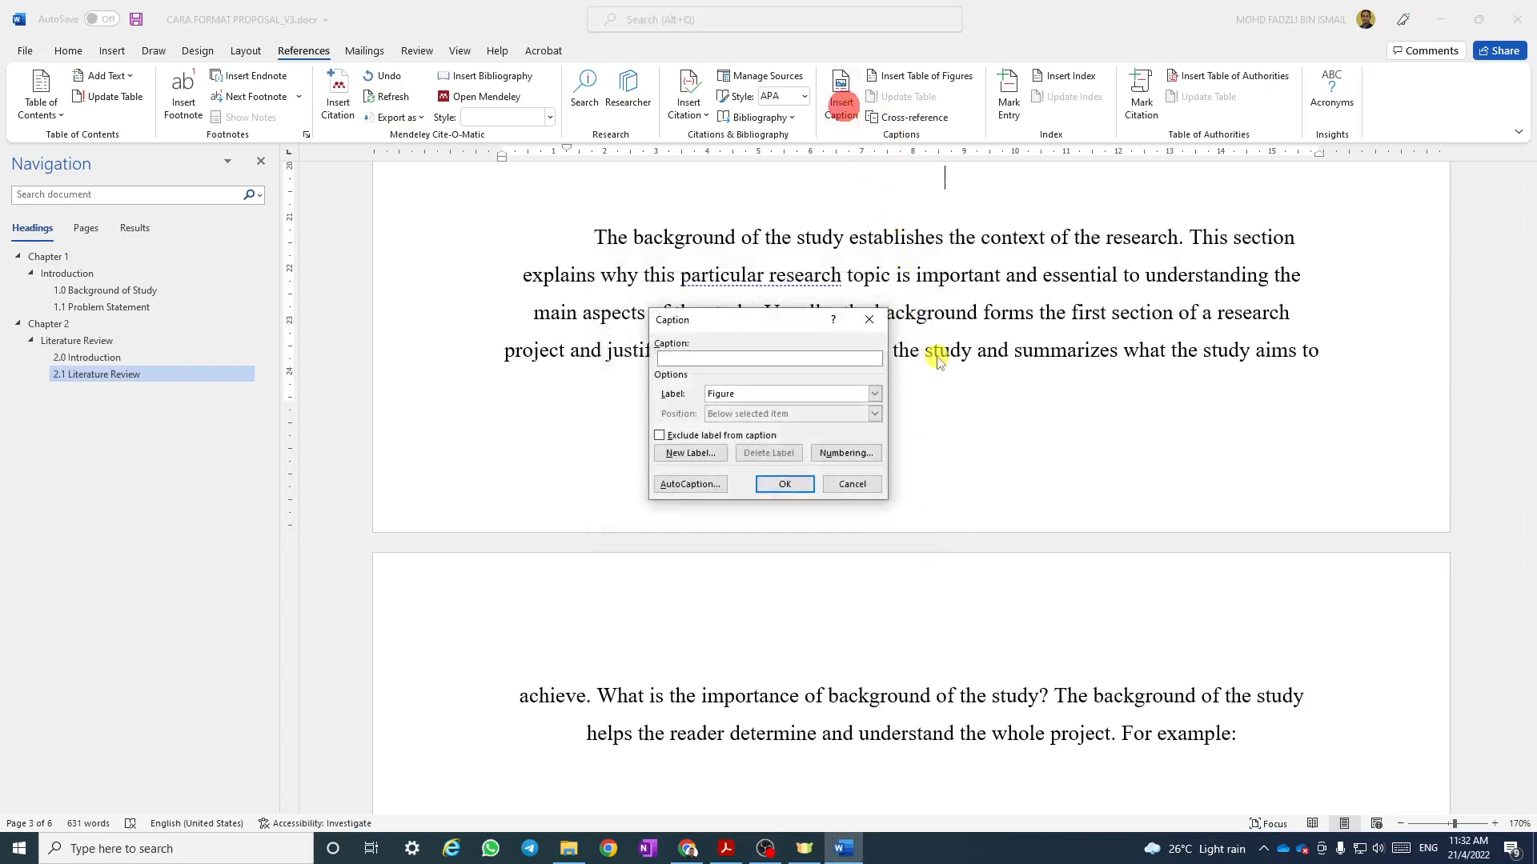
pyautogui.click(796, 484)
# Add the title "Bevel gear" after the Figure 2.2 label.
pyautogui.scroll(3, 880, 464)
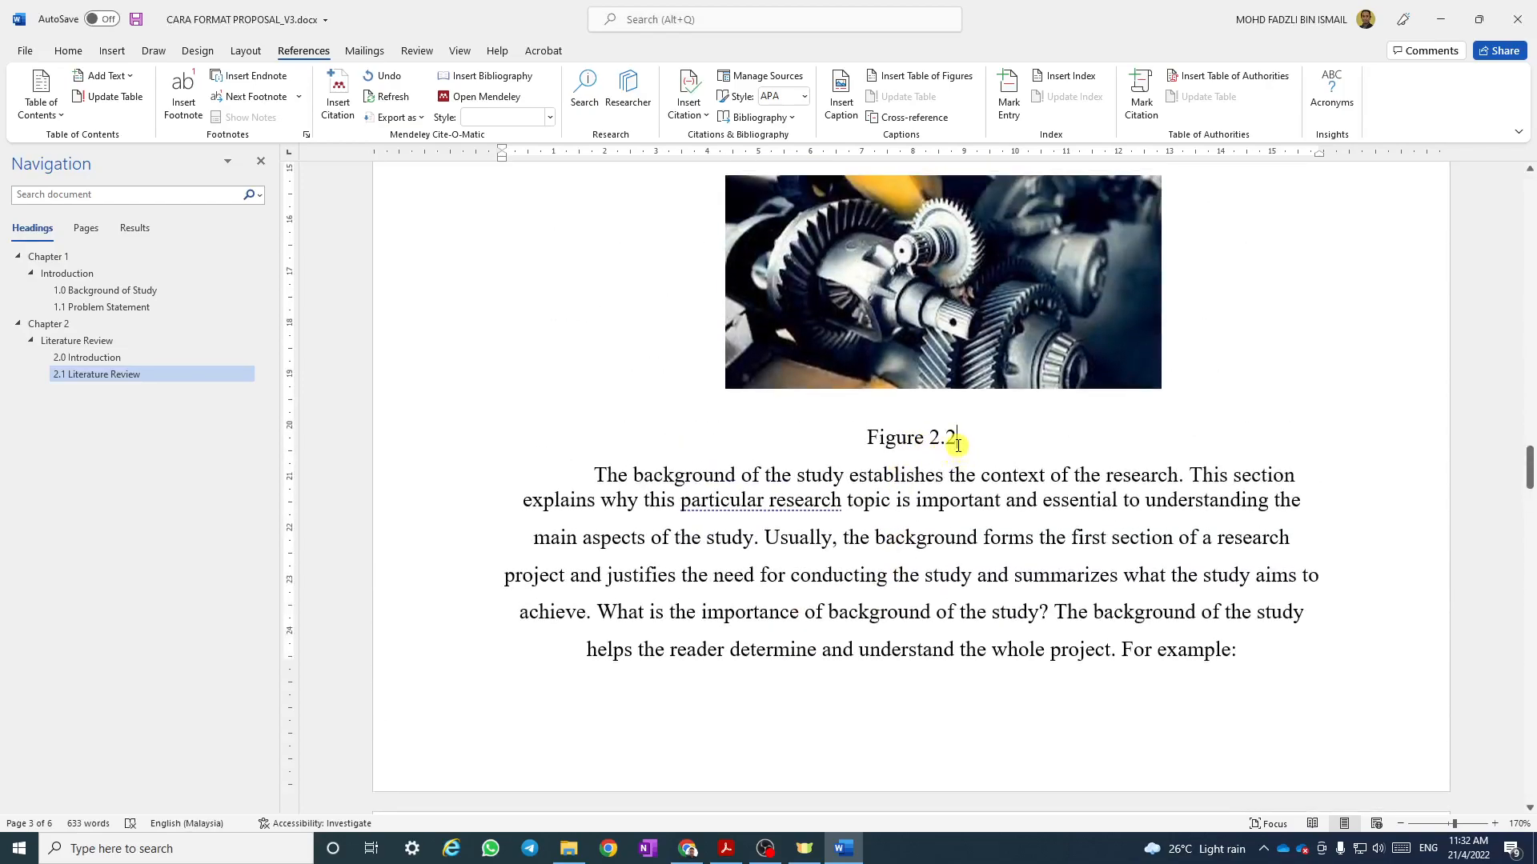
pyautogui.scroll(2, 976, 441)
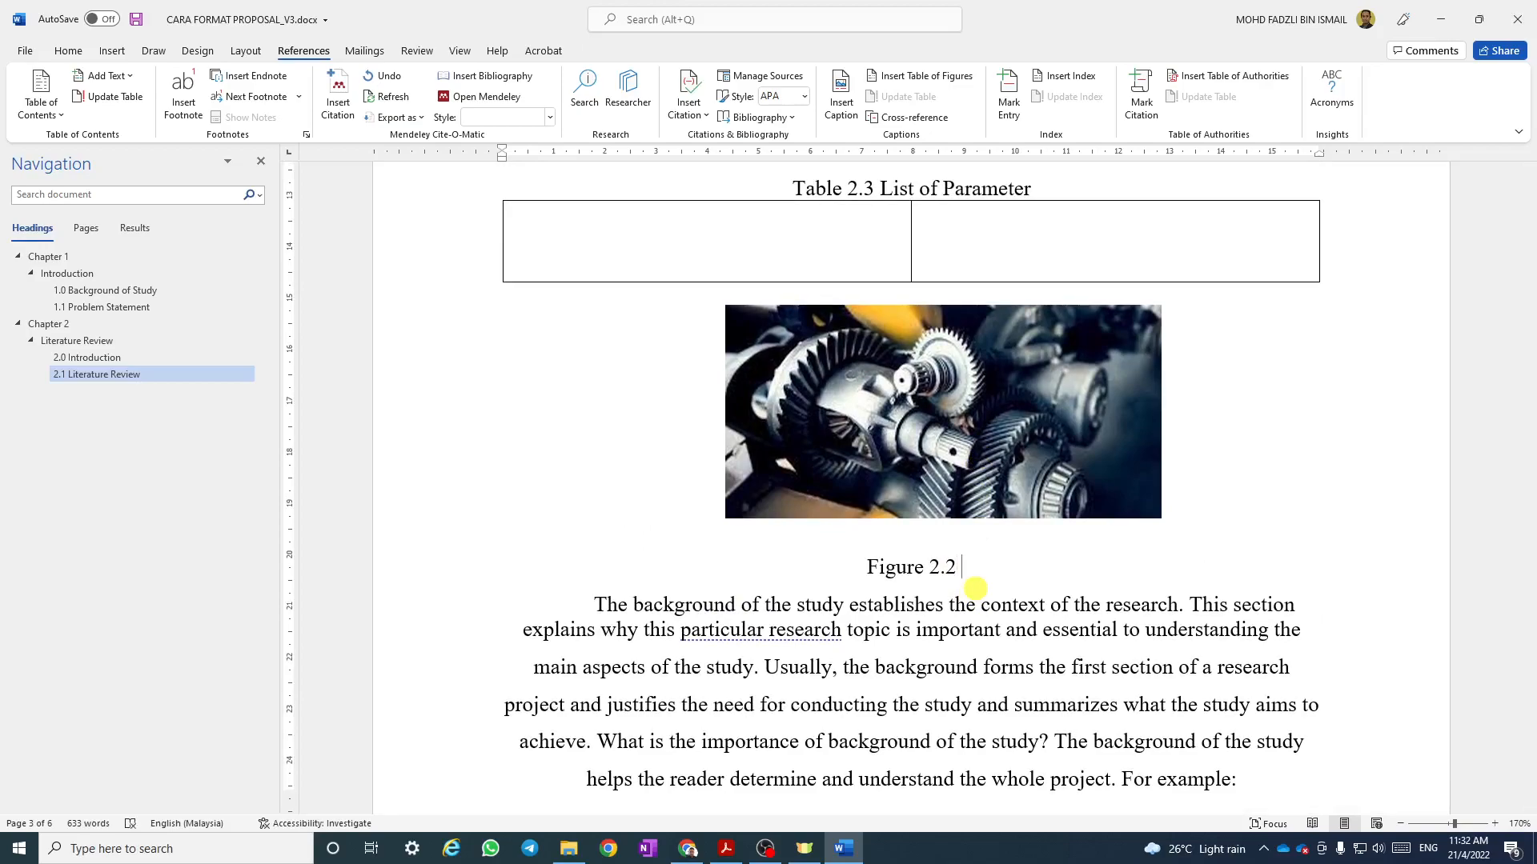
pyautogui.write('Bel')
pyautogui.press('BackSpace')
pyautogui.write('vel gear')
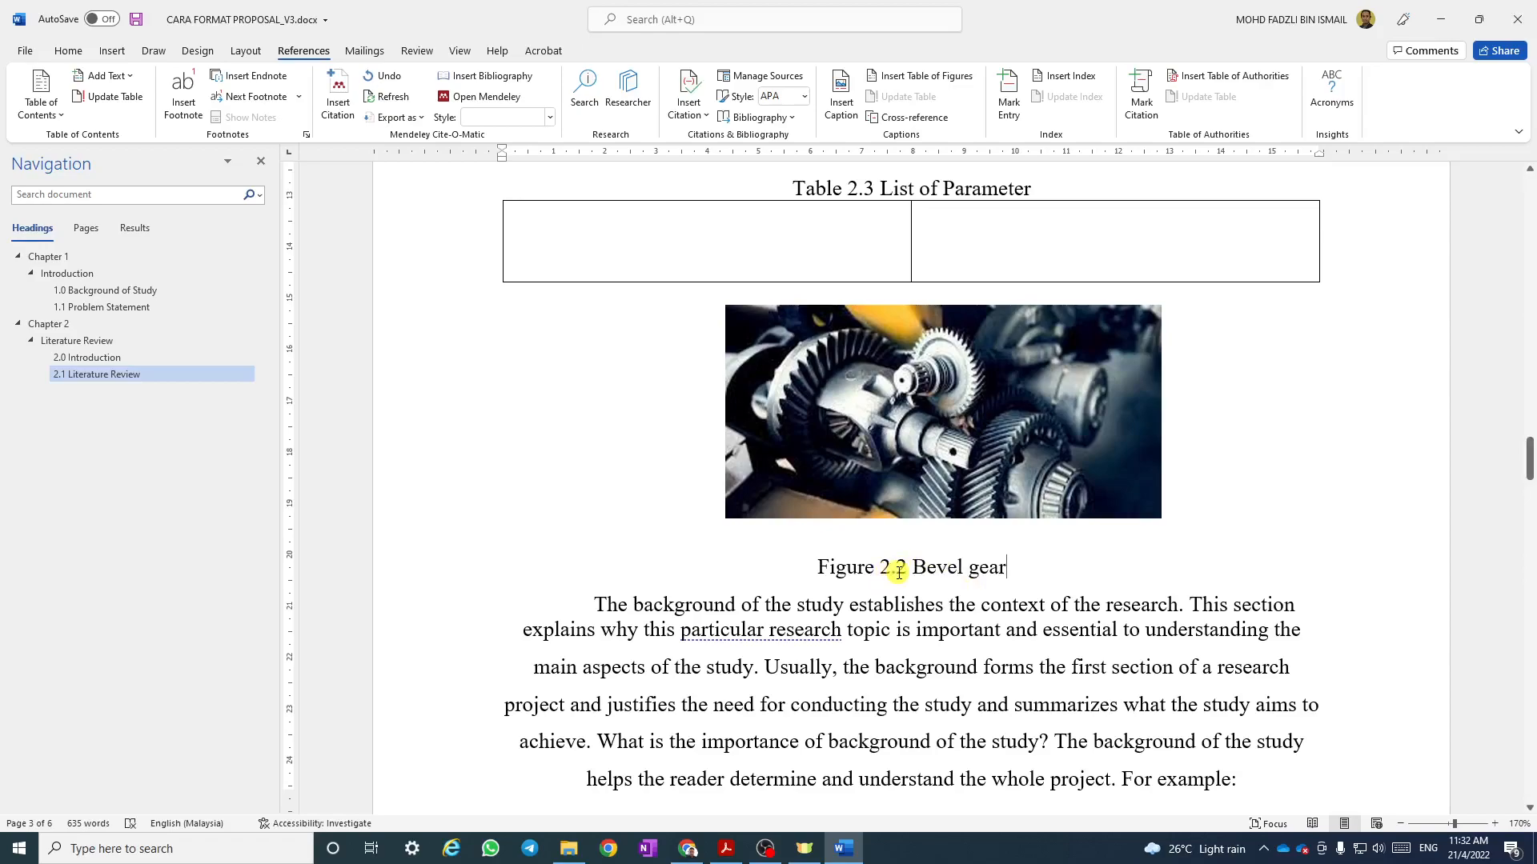
# Apply the Caption style to the "Figure 2.2 Bevel gear" line.
pyautogui.click(911, 569)
pyautogui.click(71, 52)
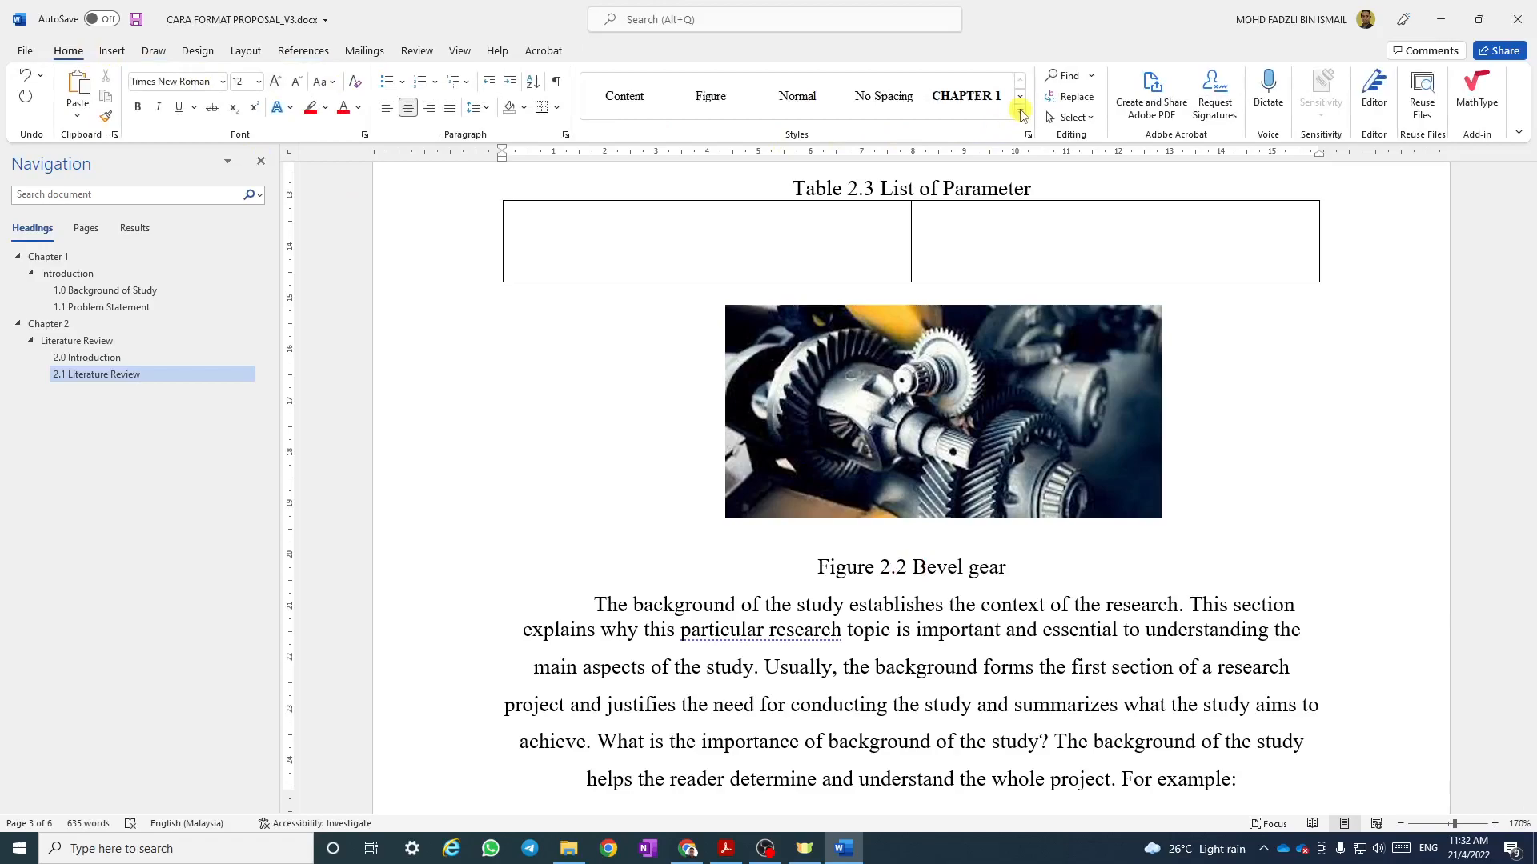
pyautogui.click(1021, 115)
pyautogui.click(631, 268)
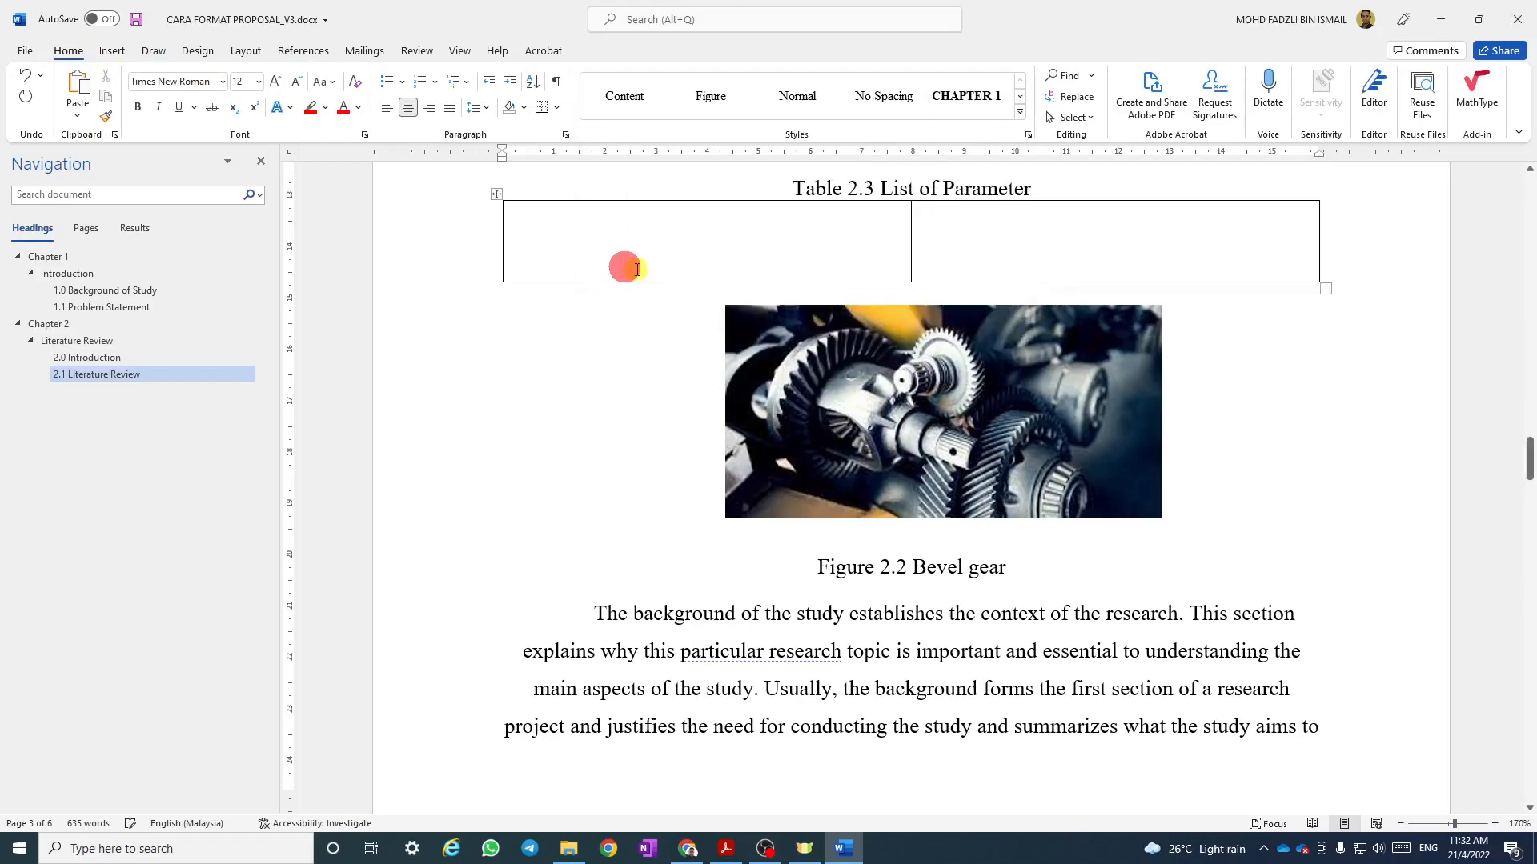
# Apply the Figure style to the bevel gear picture below Table 2.3.
pyautogui.click(941, 404)
pyautogui.click(711, 96)
pyautogui.click(925, 472)
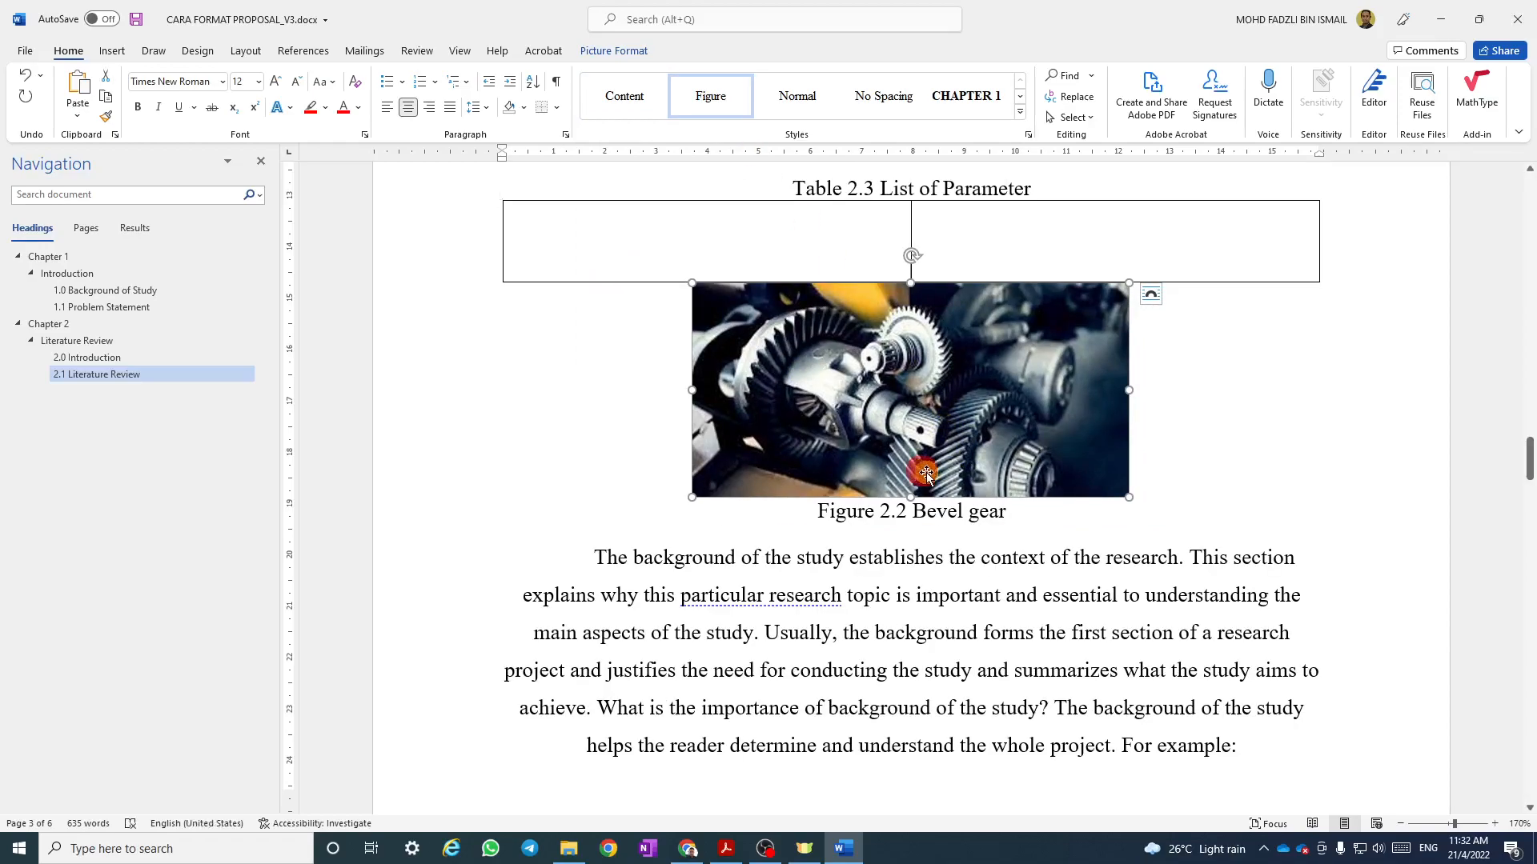
pyautogui.click(1173, 353)
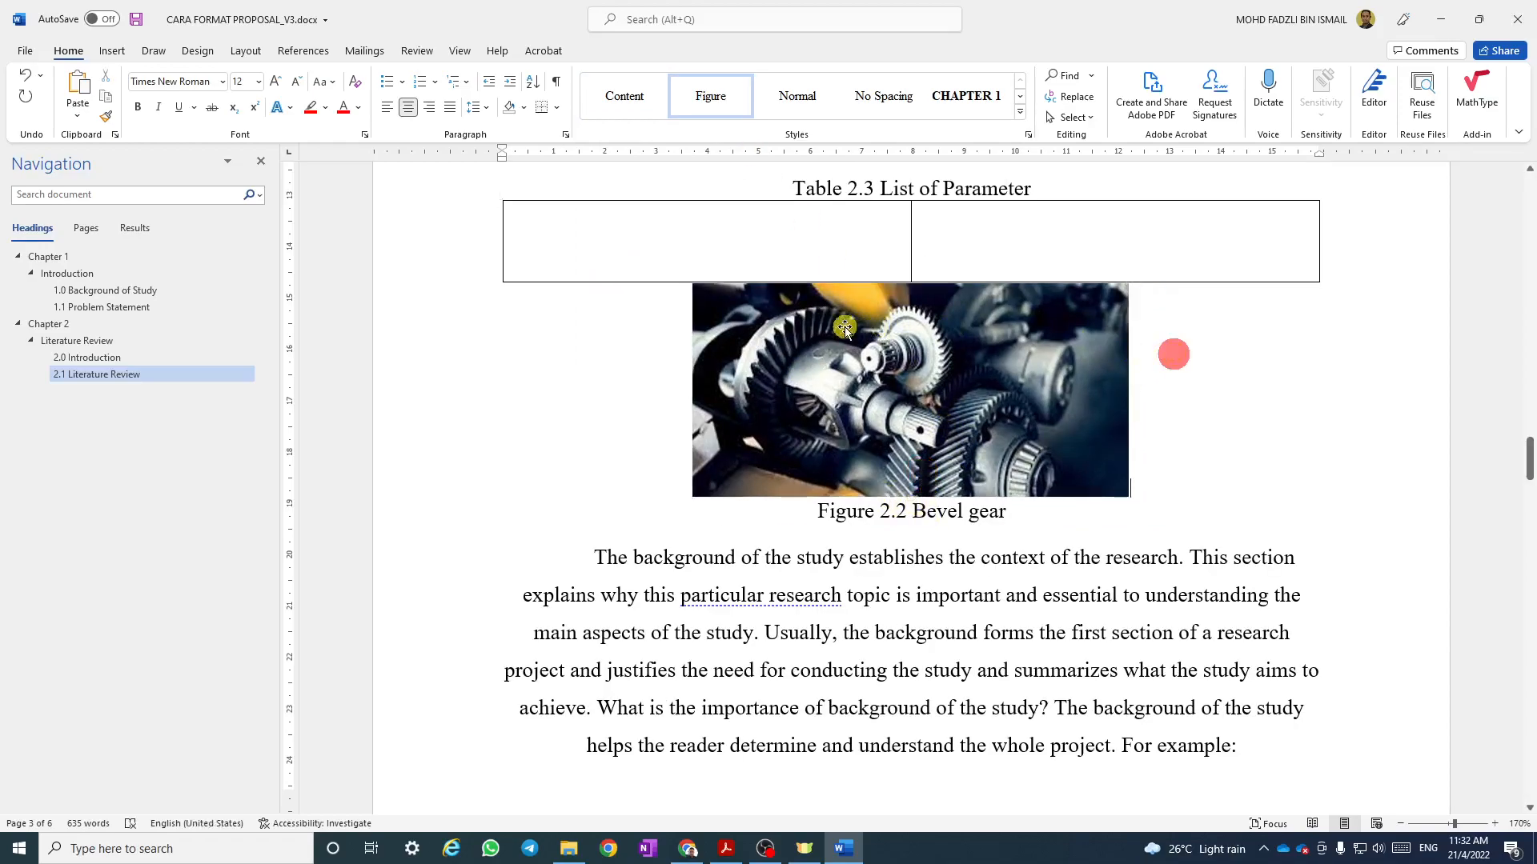
# Modify the Figure style so its paragraph spacing before is 12 pt.
pyautogui.scroll(1, 848, 328)
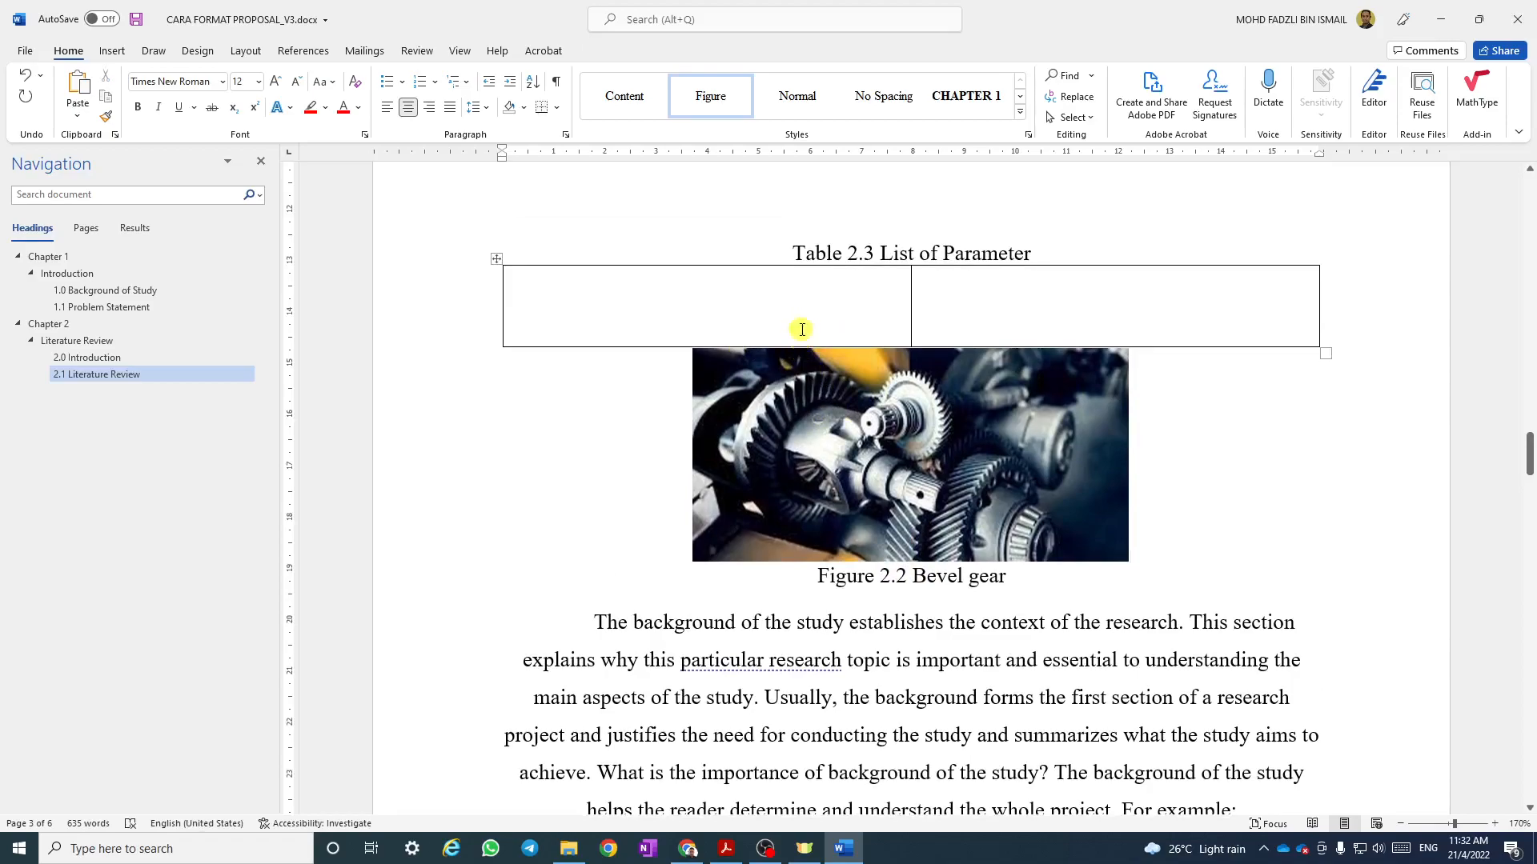
pyautogui.rightClick(711, 94)
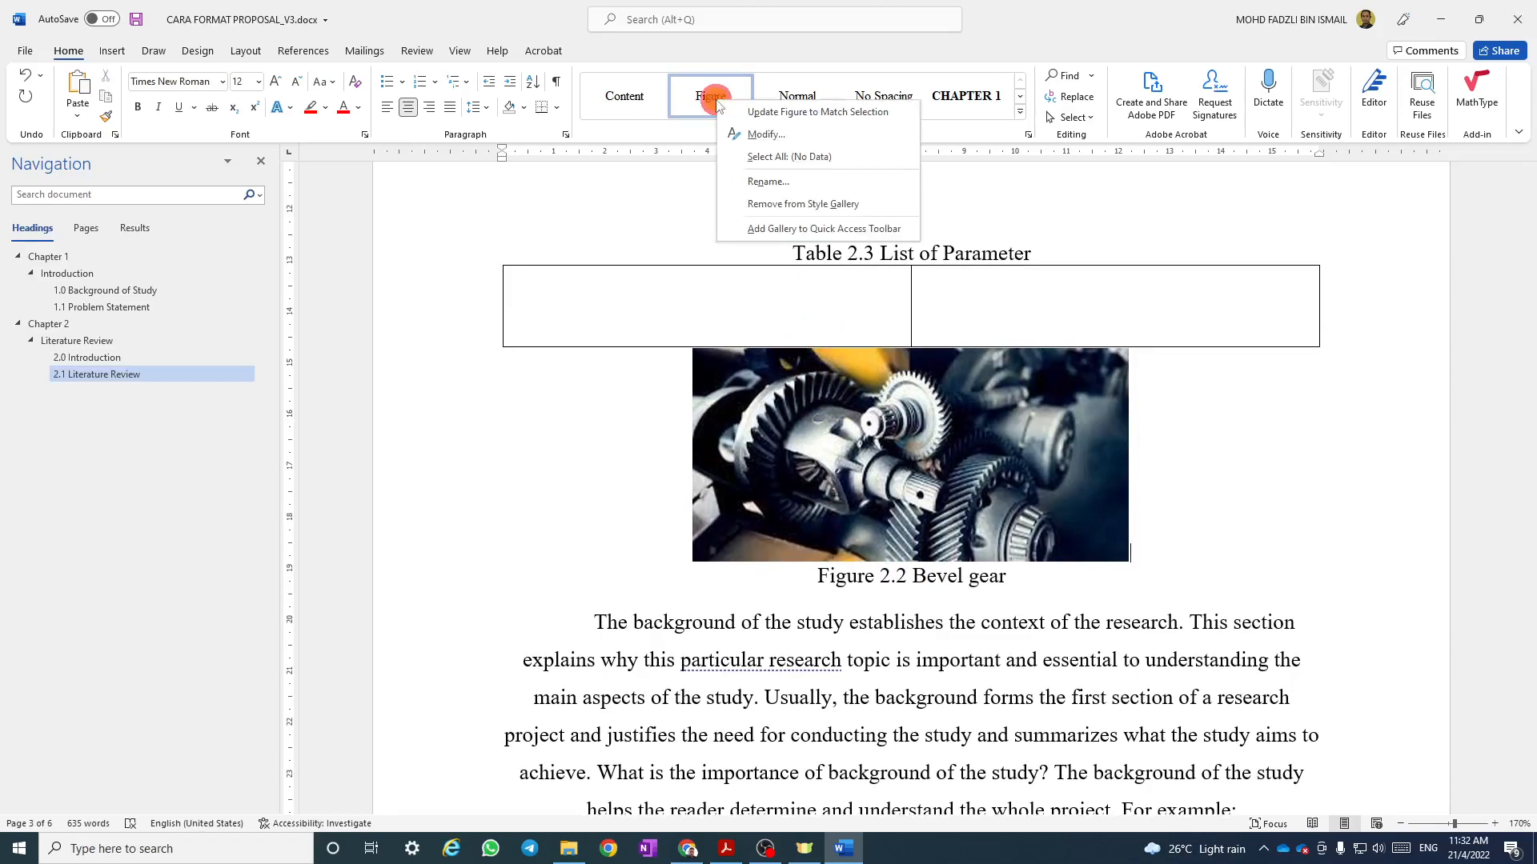
pyautogui.click(765, 135)
pyautogui.click(169, 641)
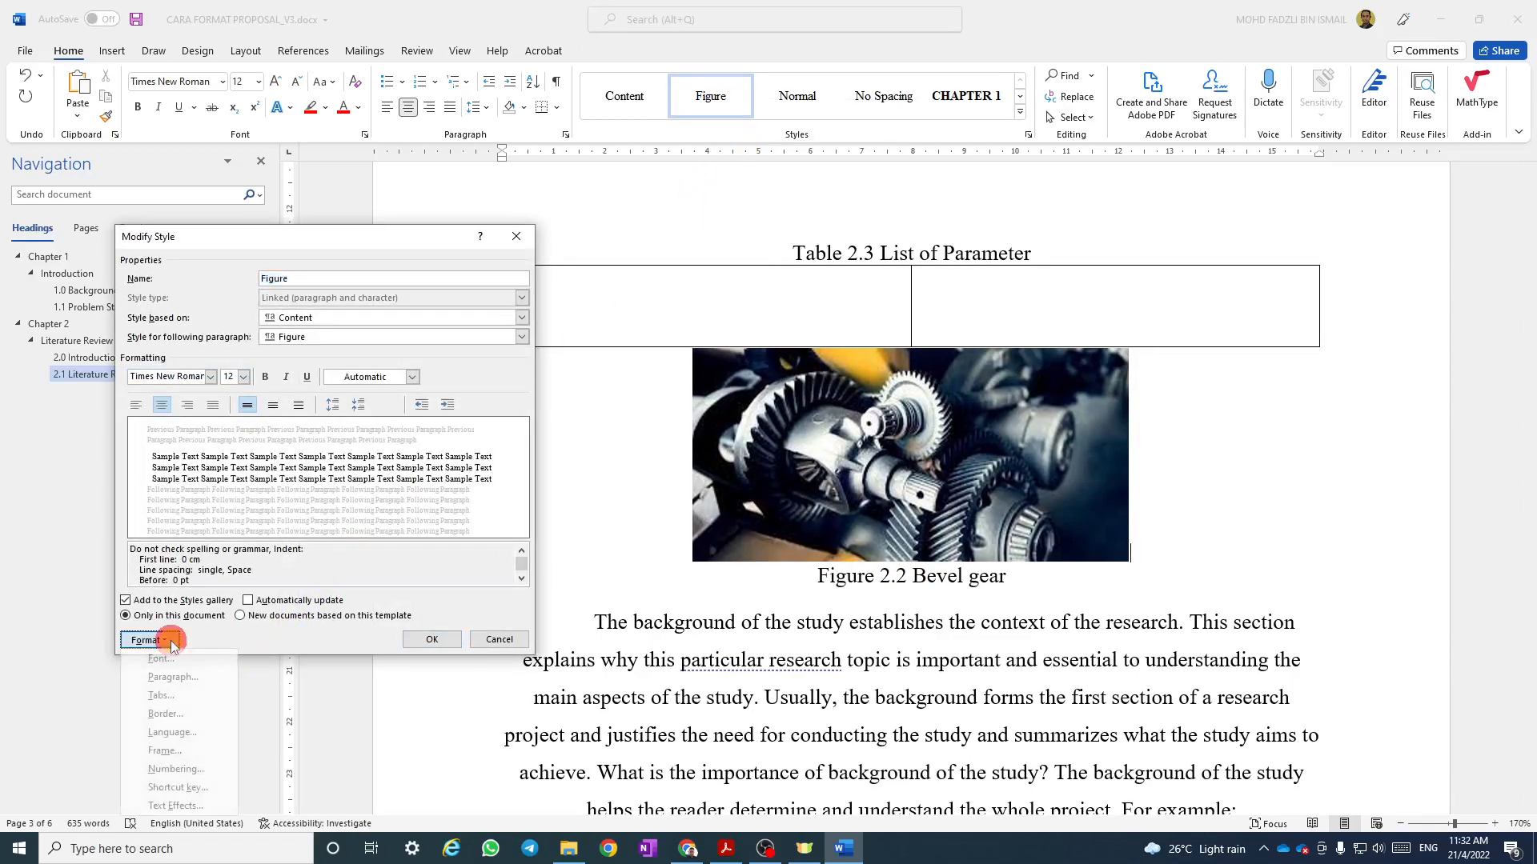
pyautogui.click(172, 676)
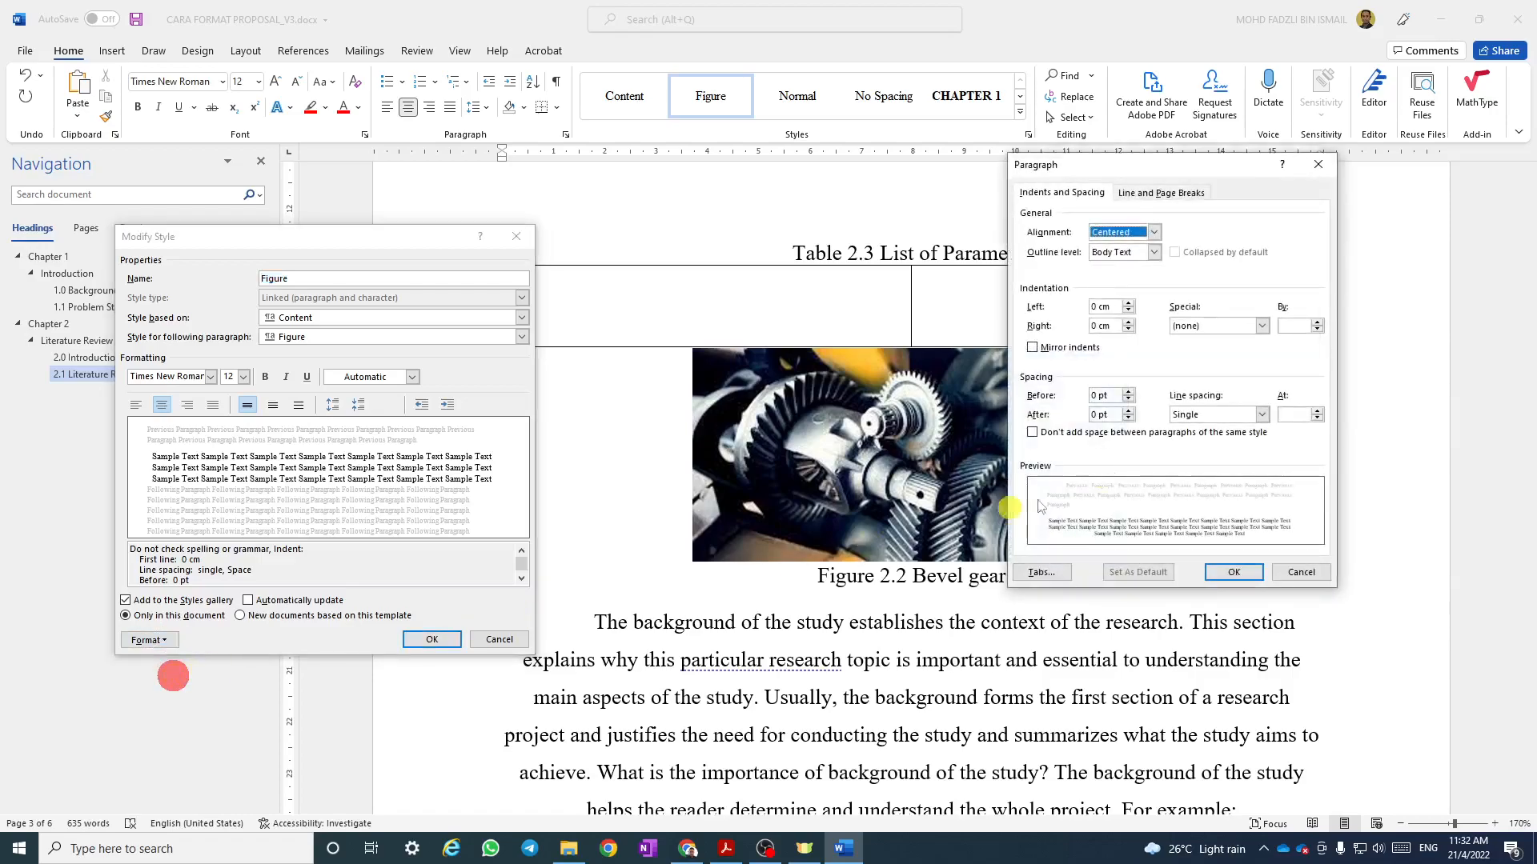
pyautogui.click(1129, 392)
pyautogui.click(1128, 391)
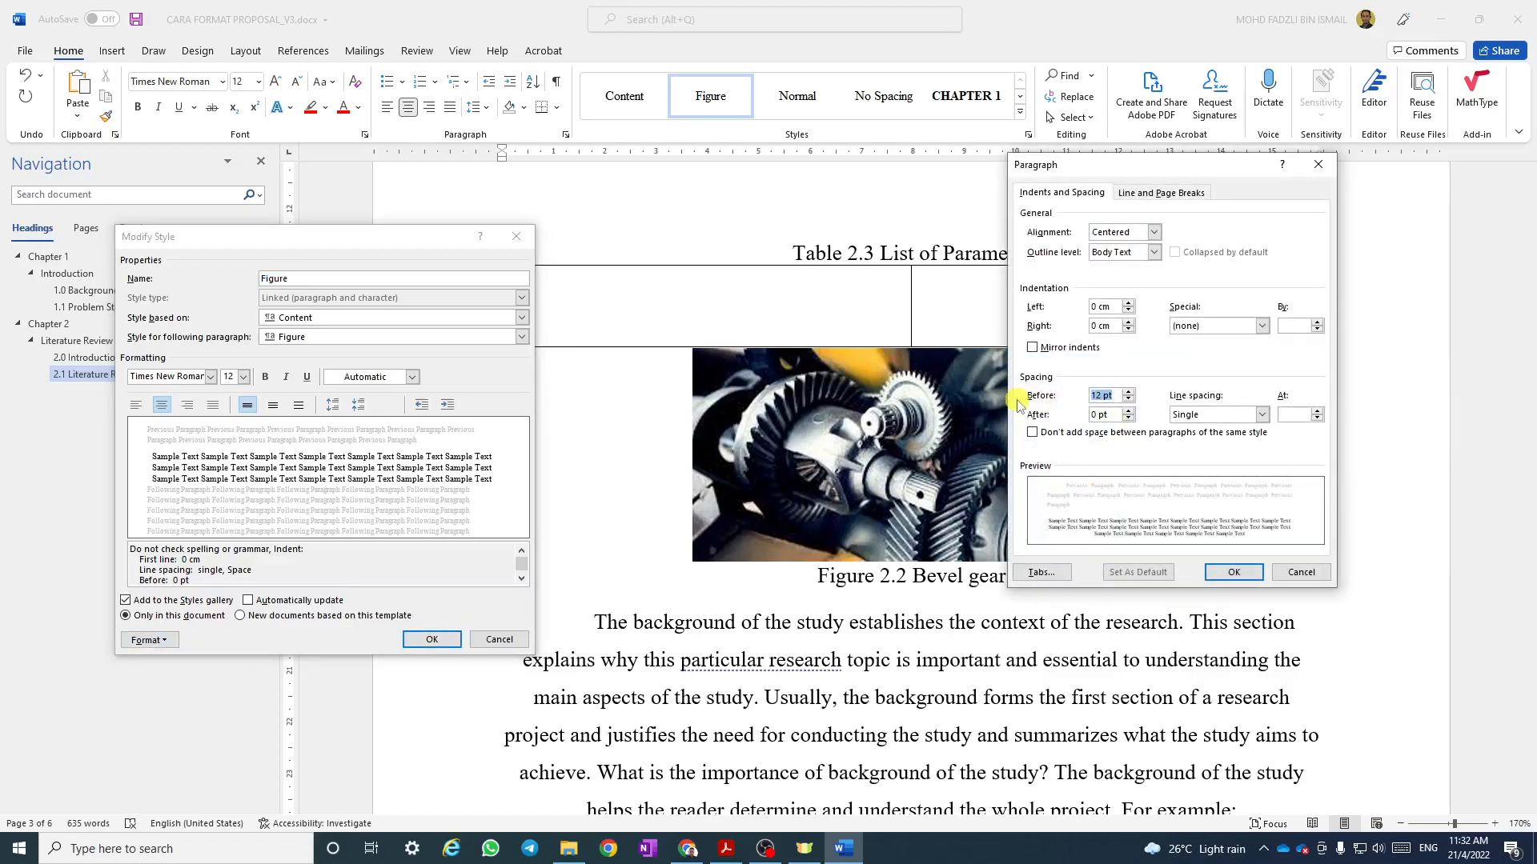
pyautogui.click(1231, 571)
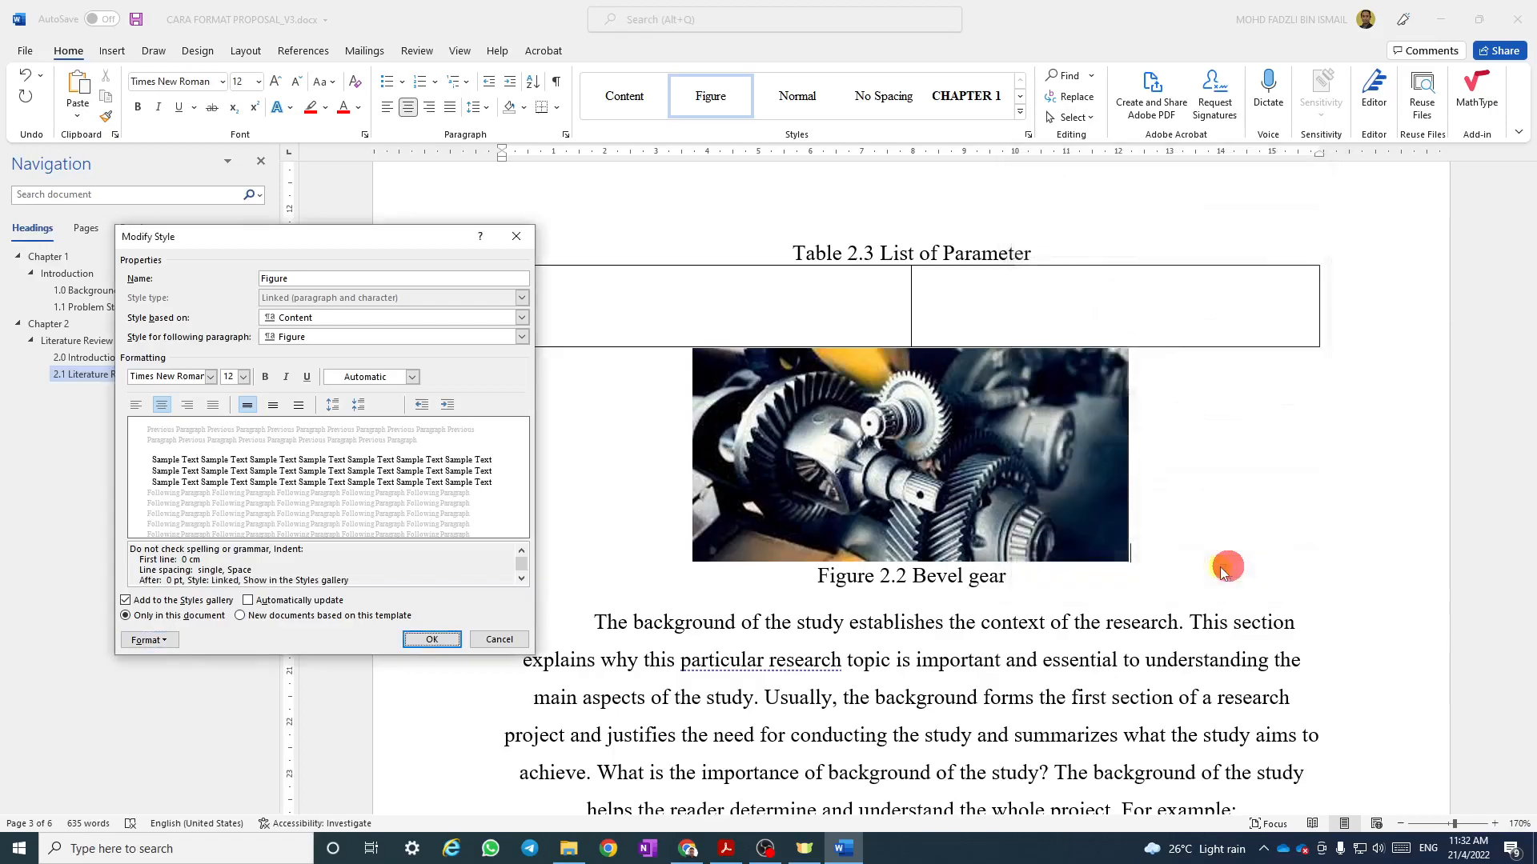
pyautogui.click(431, 639)
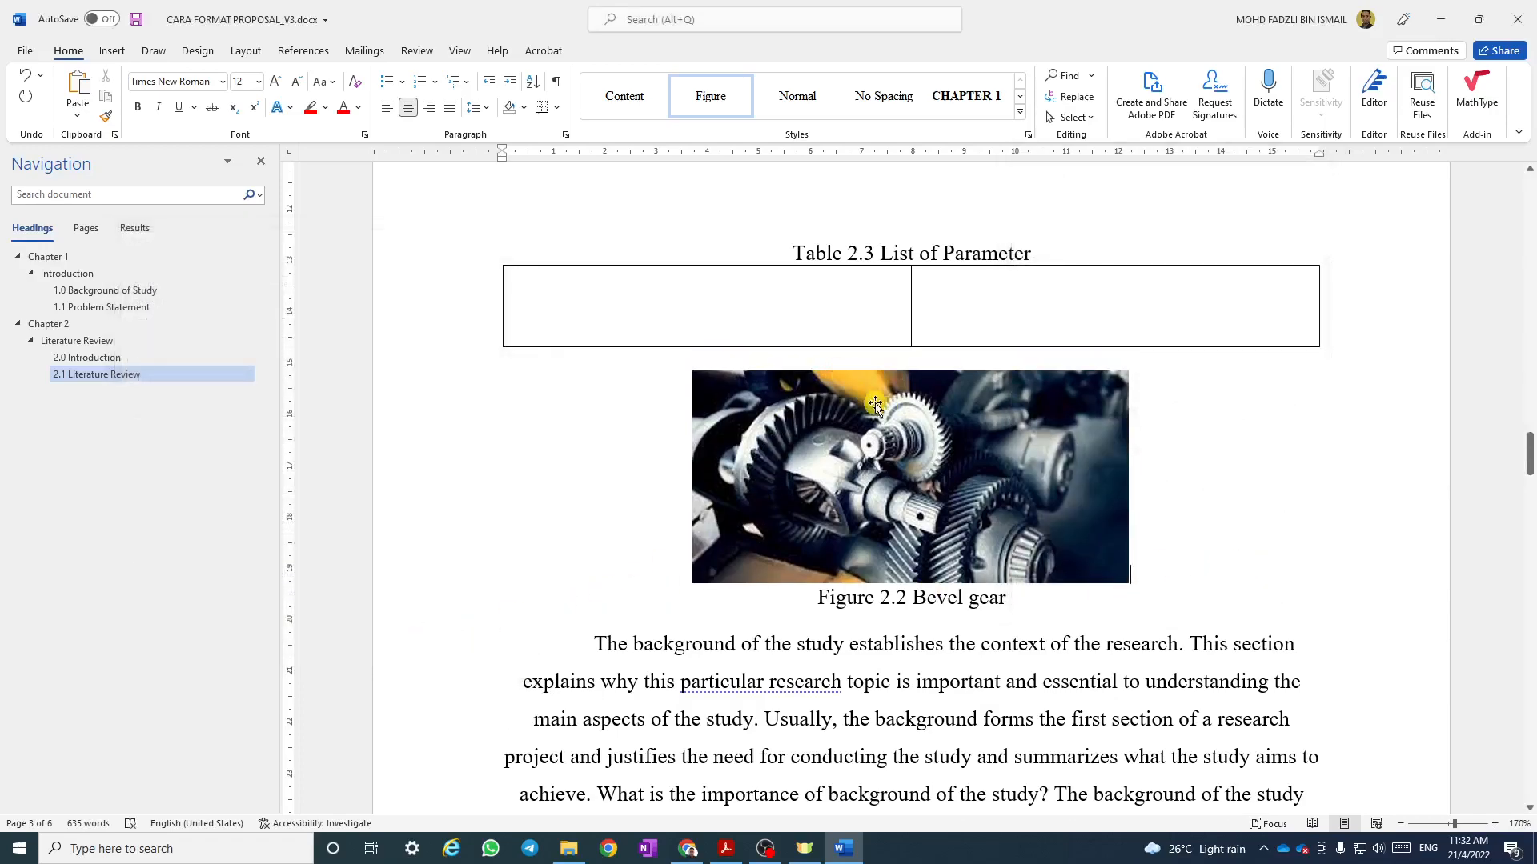
# Insert a cross-reference to Figure 2.2 Bevel gear, label and number only, after "the whole project" in the first Literature Review paragraph.
pyautogui.scroll(8, 912, 455)
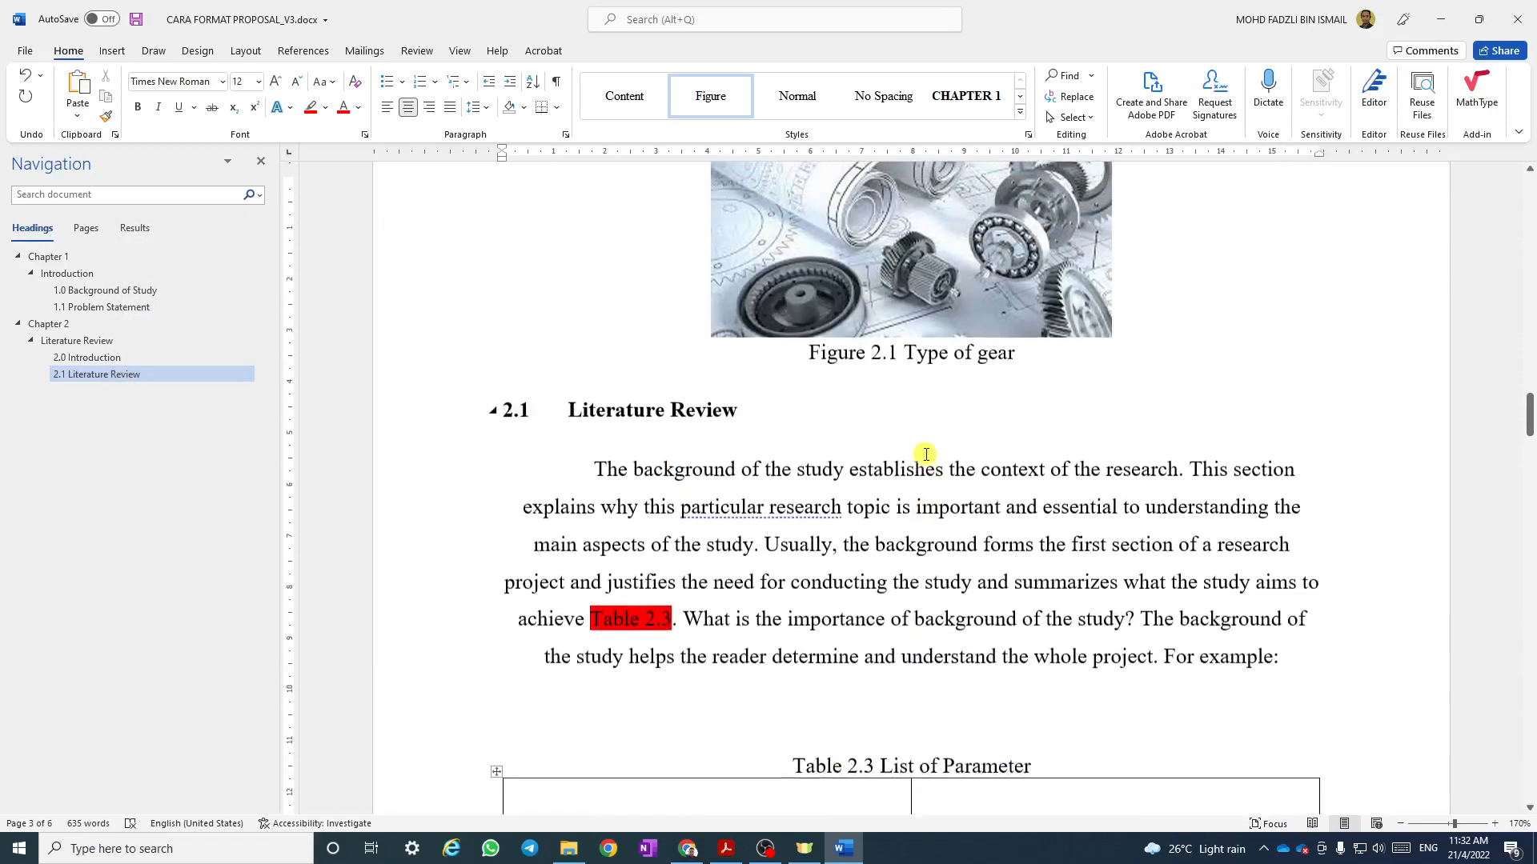
pyautogui.scroll(-8, 928, 456)
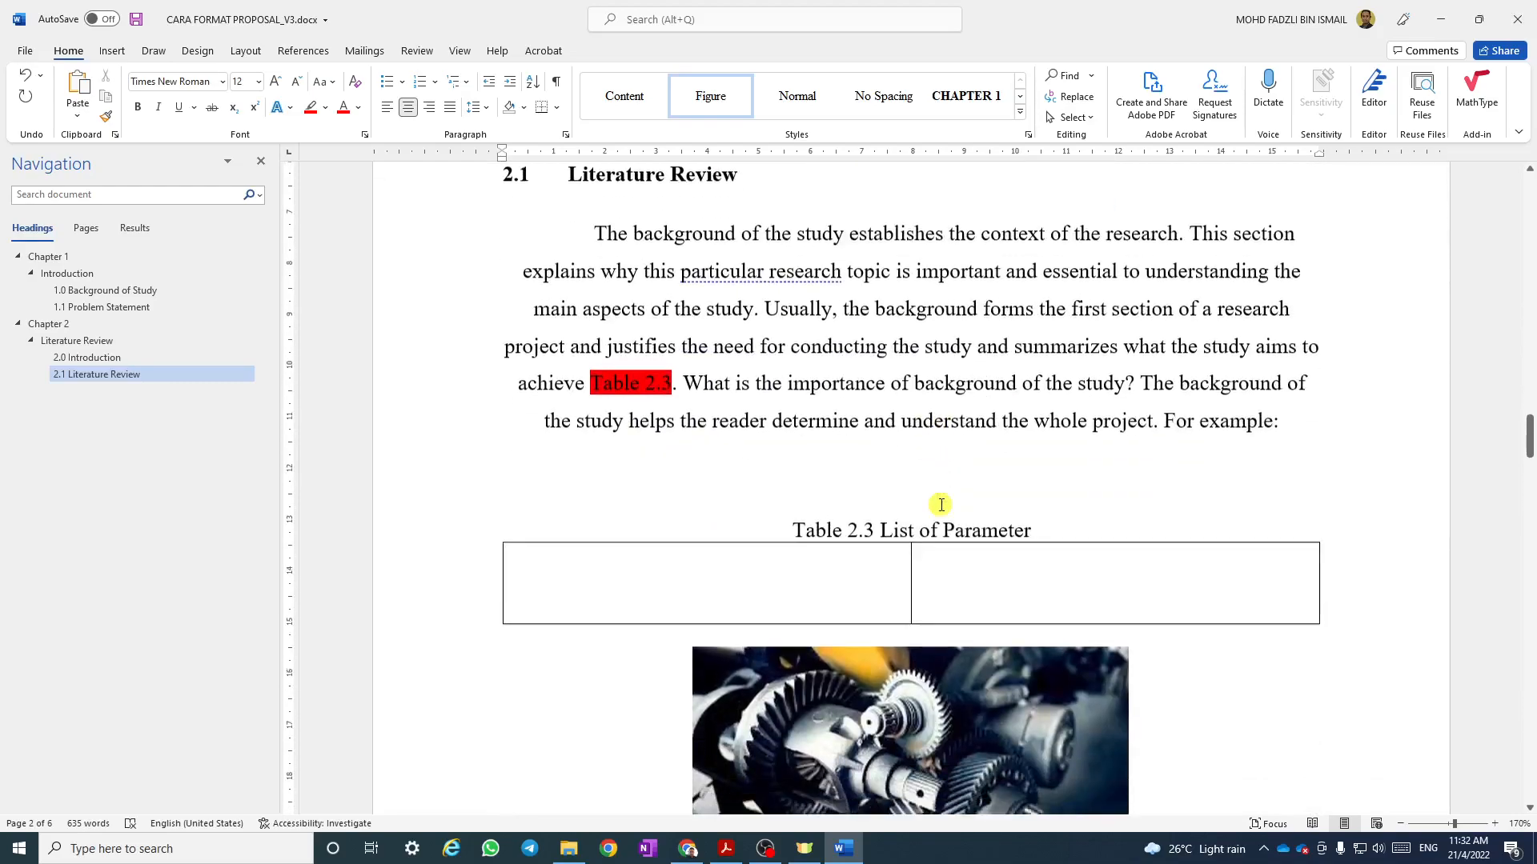
pyautogui.scroll(-2, 912, 525)
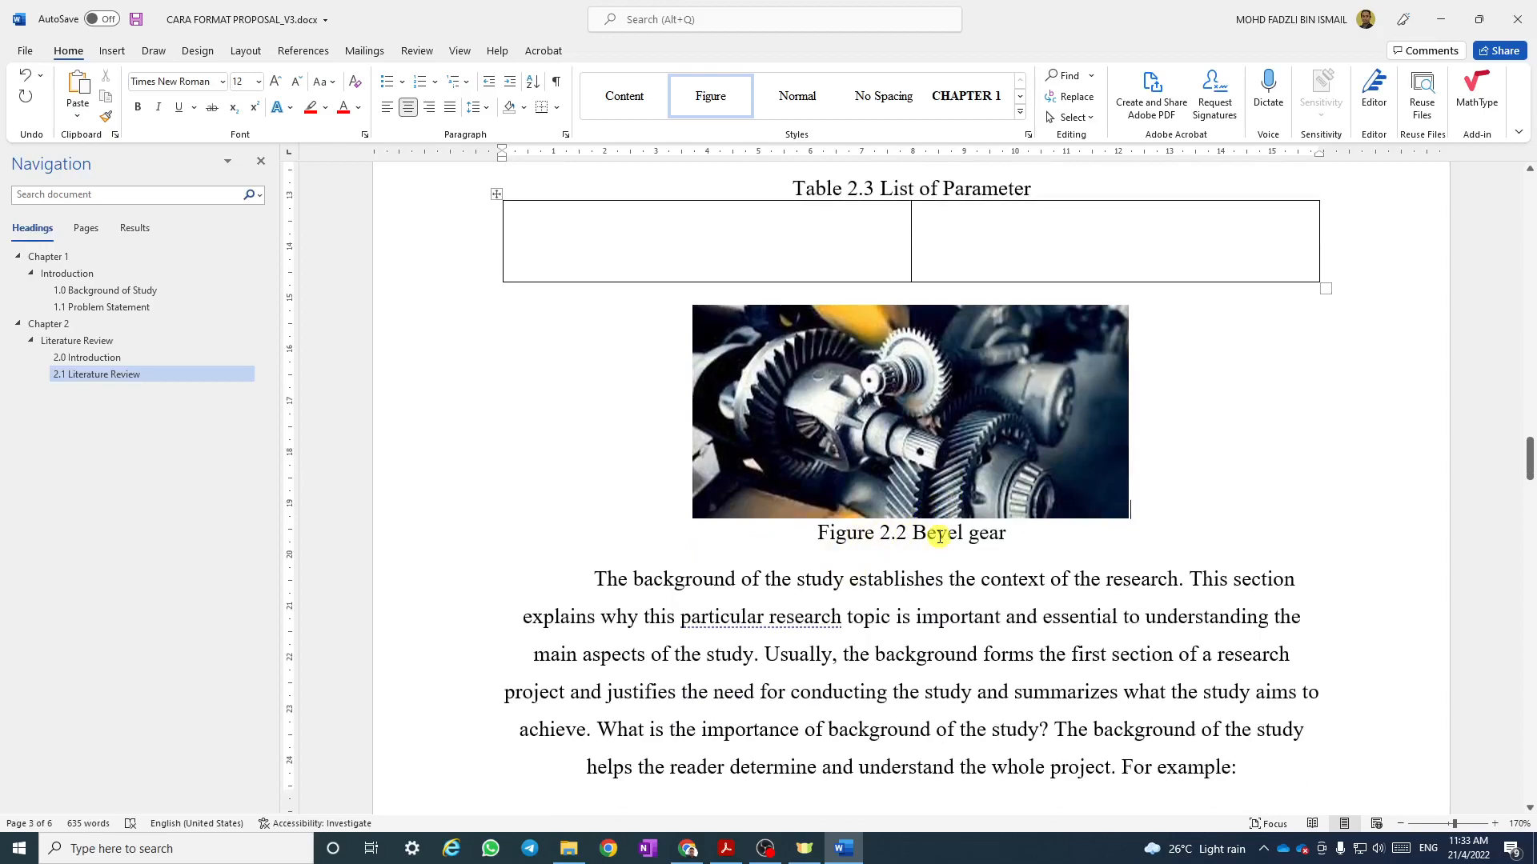
pyautogui.scroll(6, 939, 536)
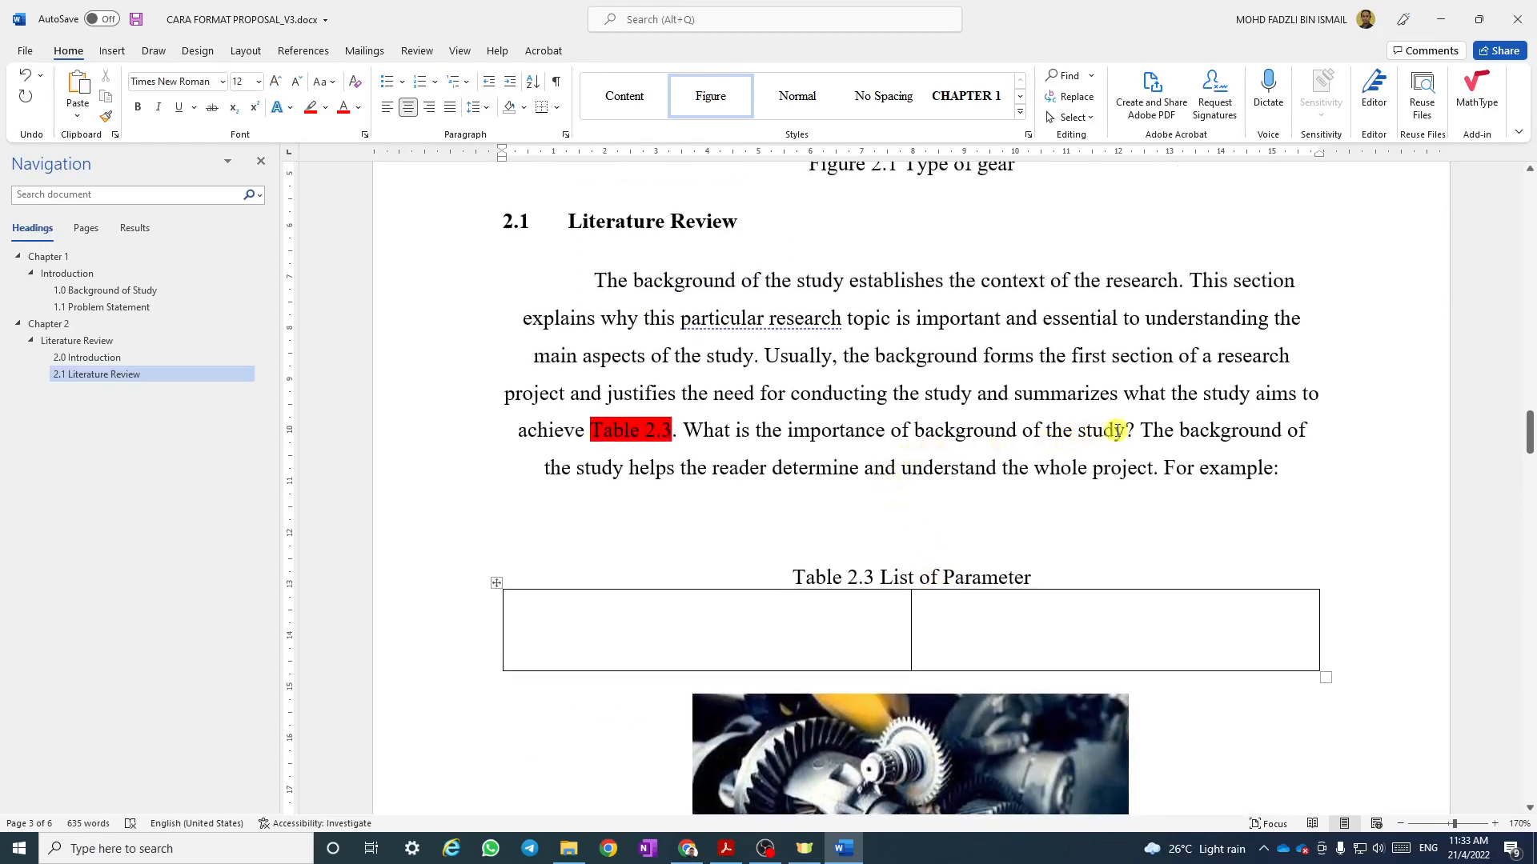
pyautogui.click(1153, 467)
pyautogui.write('.')
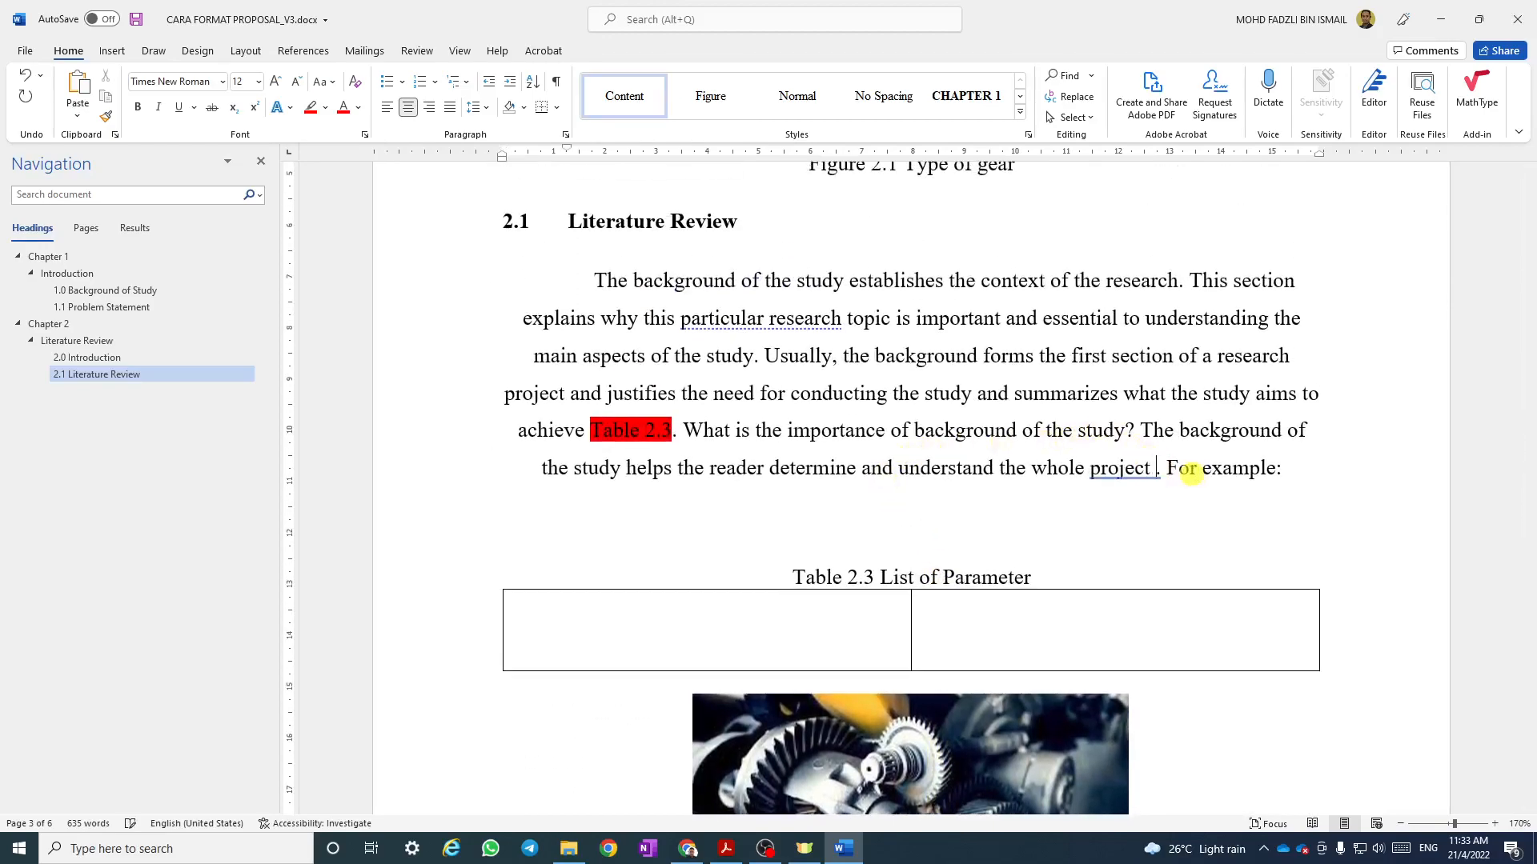
pyautogui.moveTo(1174, 472); pyautogui.dragTo(1141, 468)
pyautogui.click(291, 53)
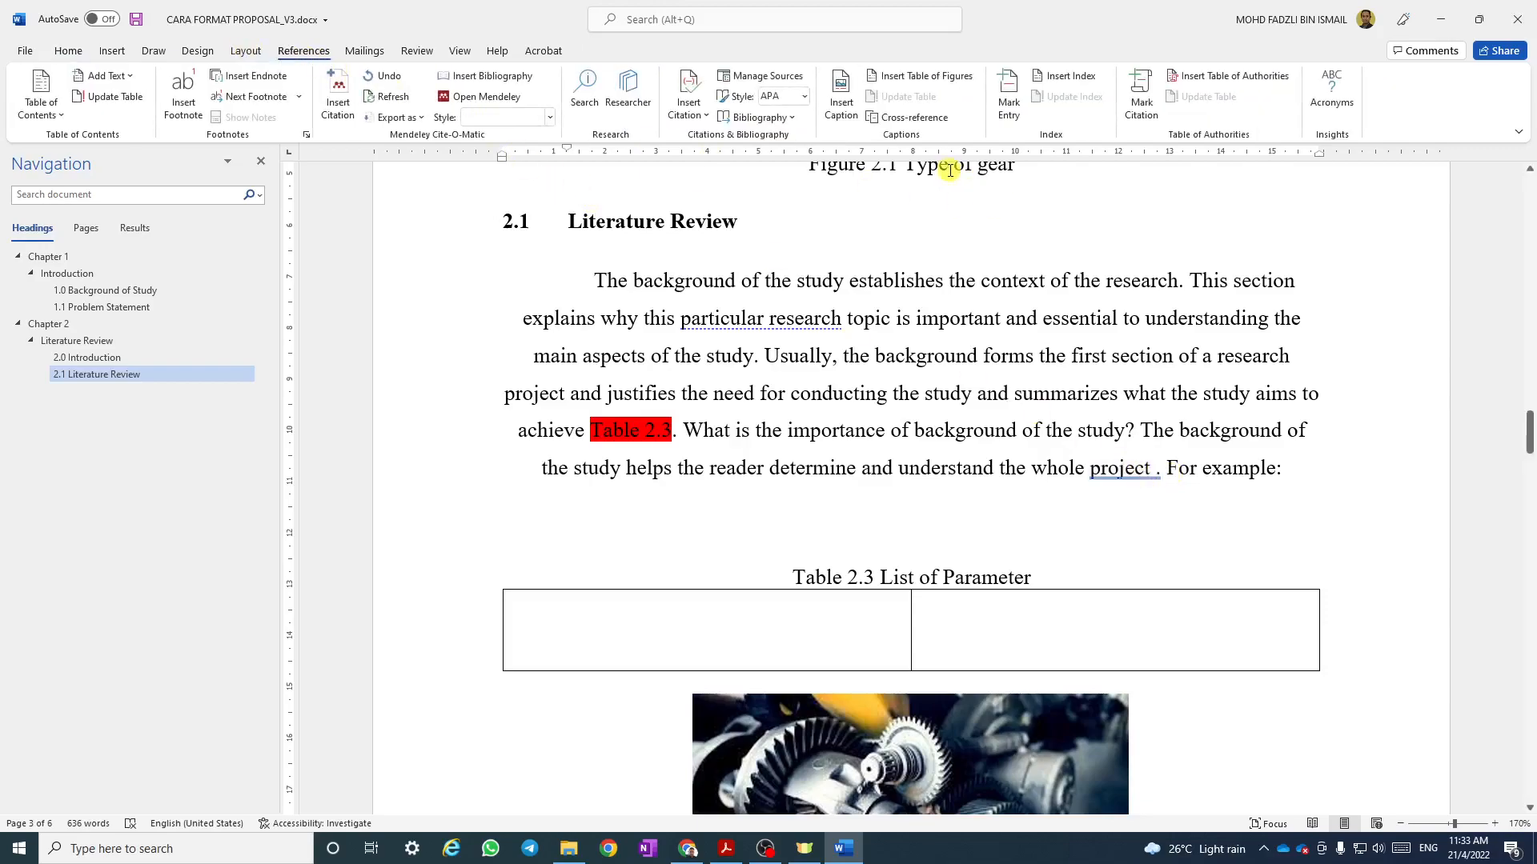
pyautogui.click(918, 120)
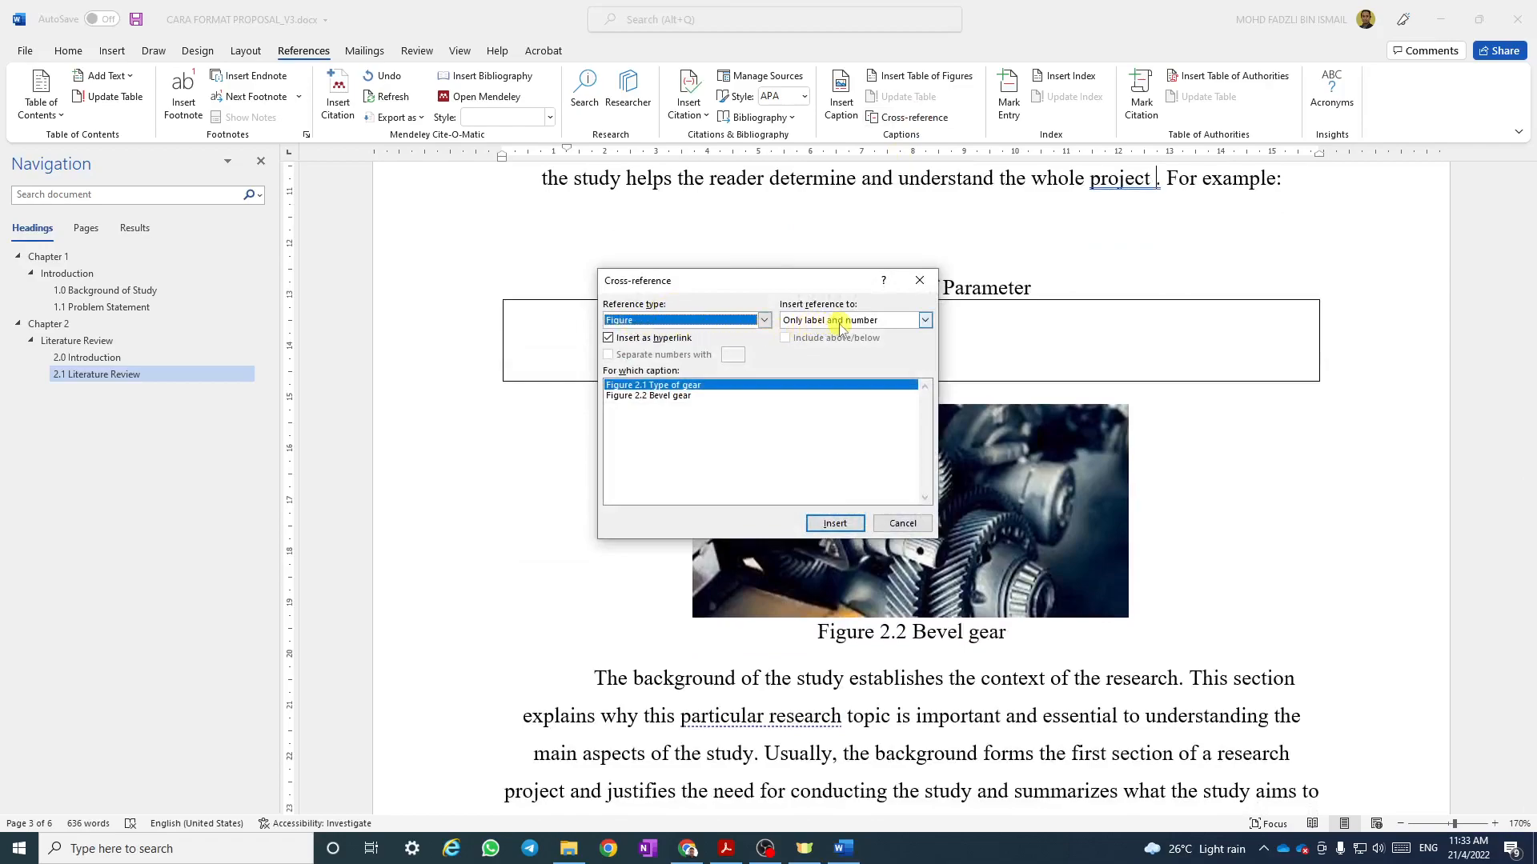
pyautogui.click(644, 397)
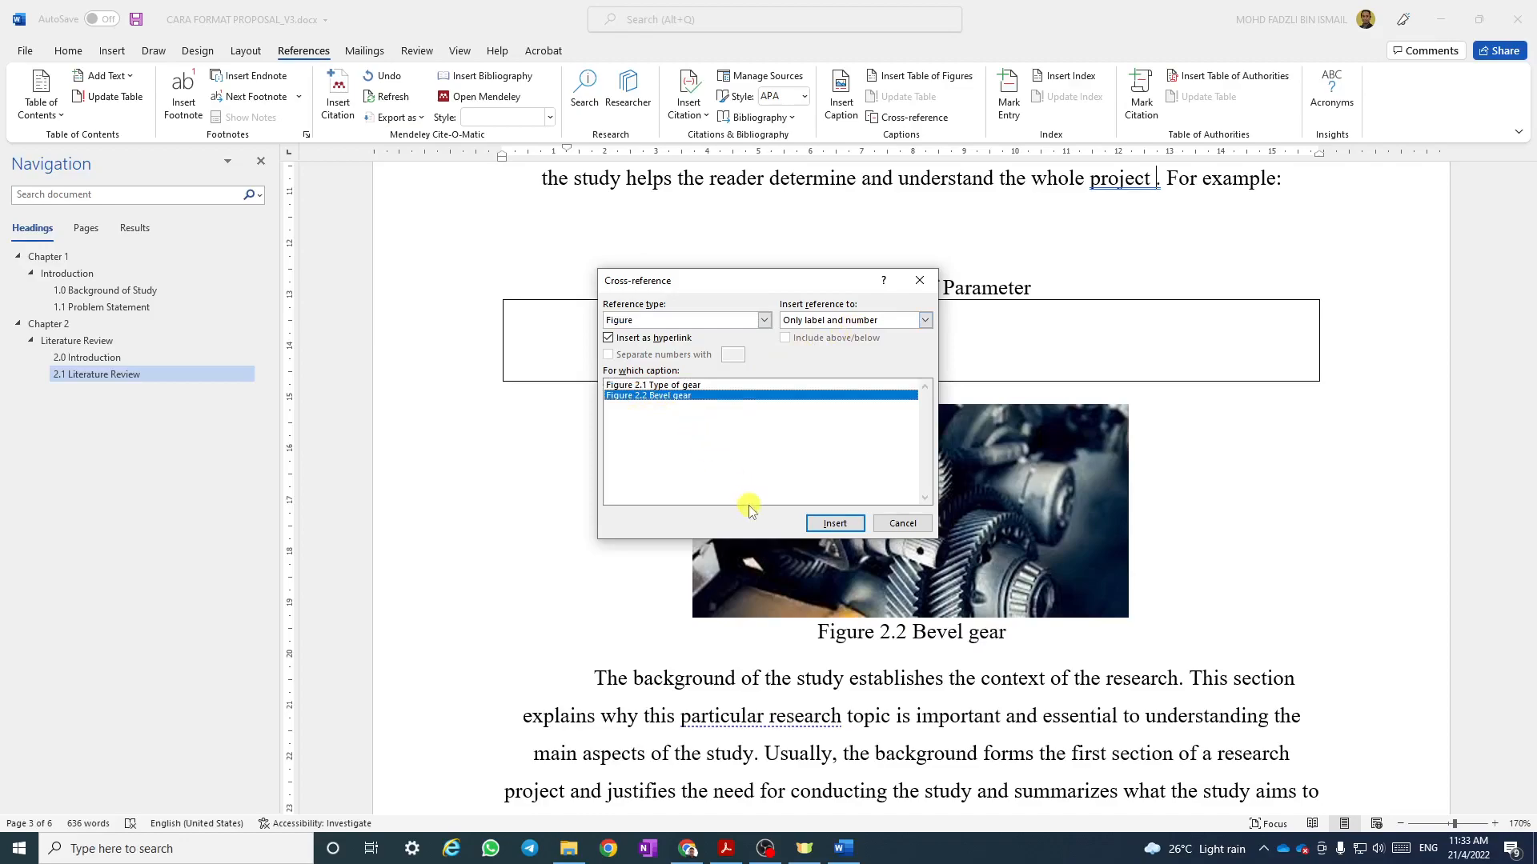
pyautogui.click(835, 524)
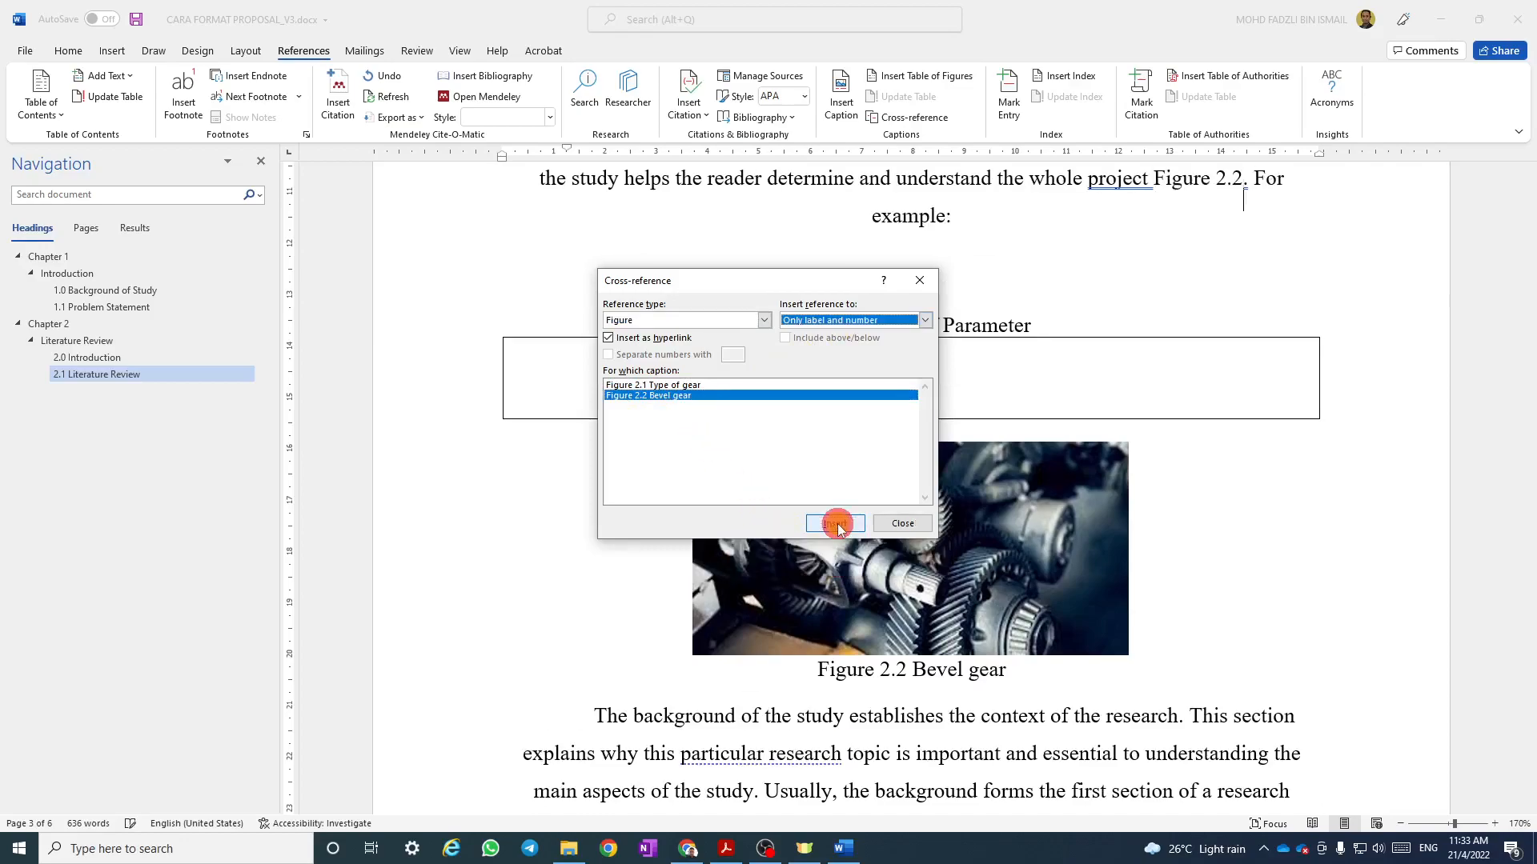
pyautogui.click(902, 524)
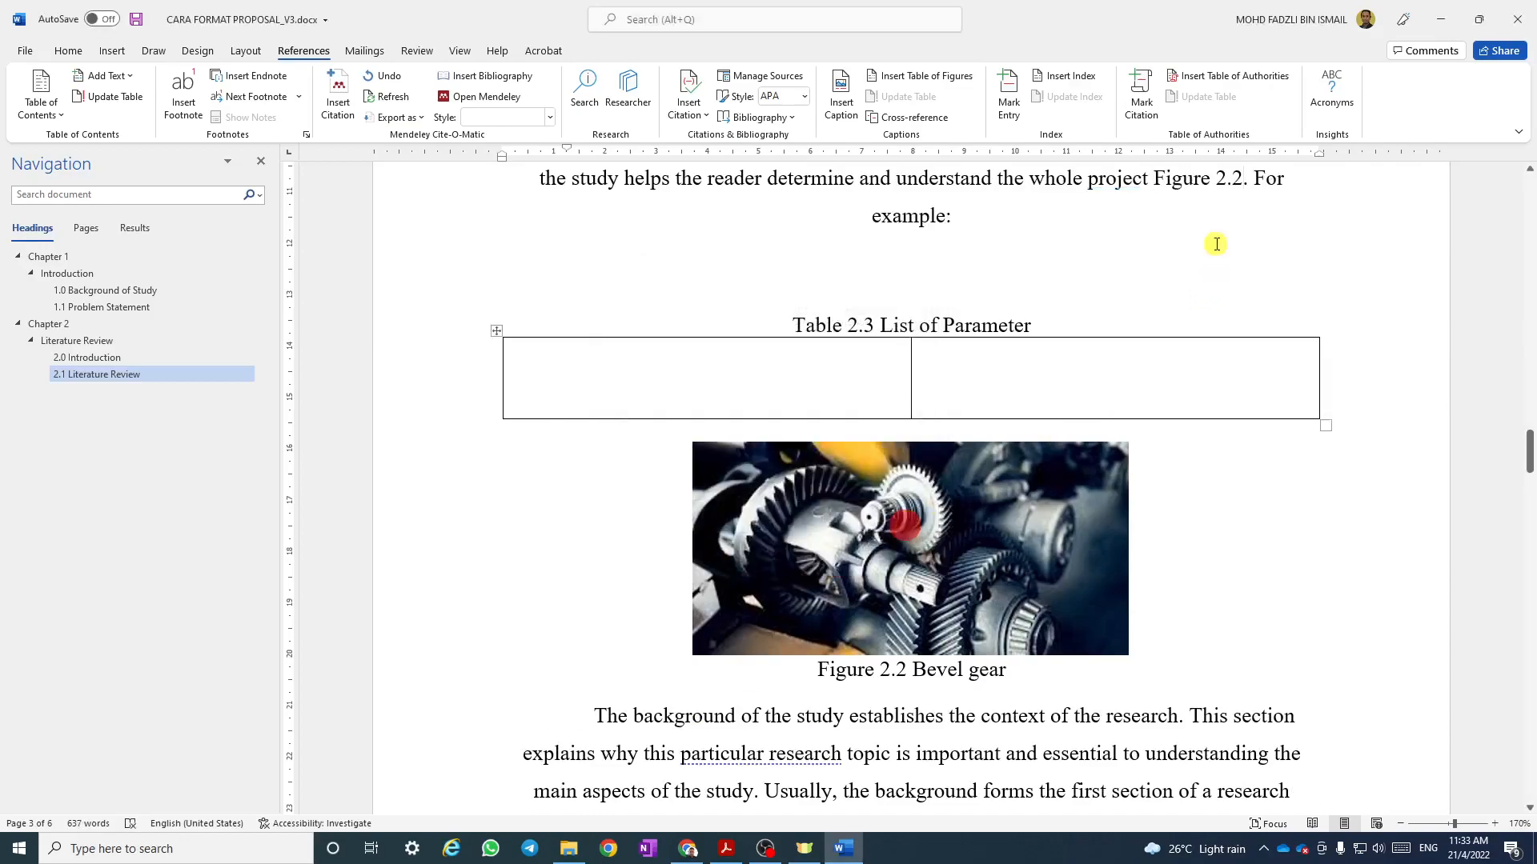
# Highlight the new "Figure 2.2" cross-reference in the Literature Review paragraph in red.
pyautogui.click(1156, 177)
pyautogui.moveTo(1221, 178); pyautogui.dragTo(1243, 178)
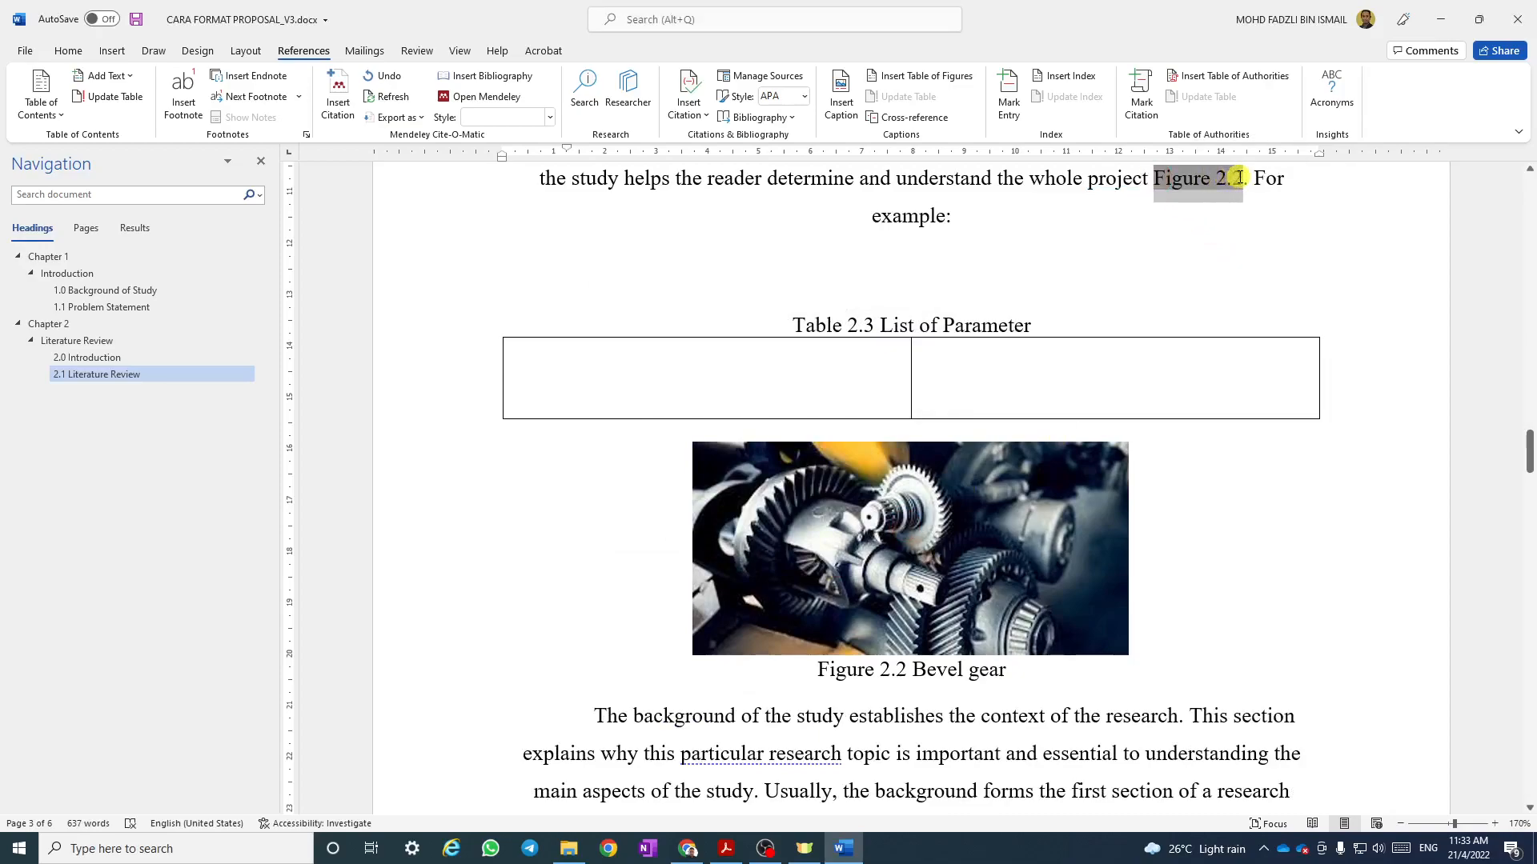
pyautogui.click(68, 50)
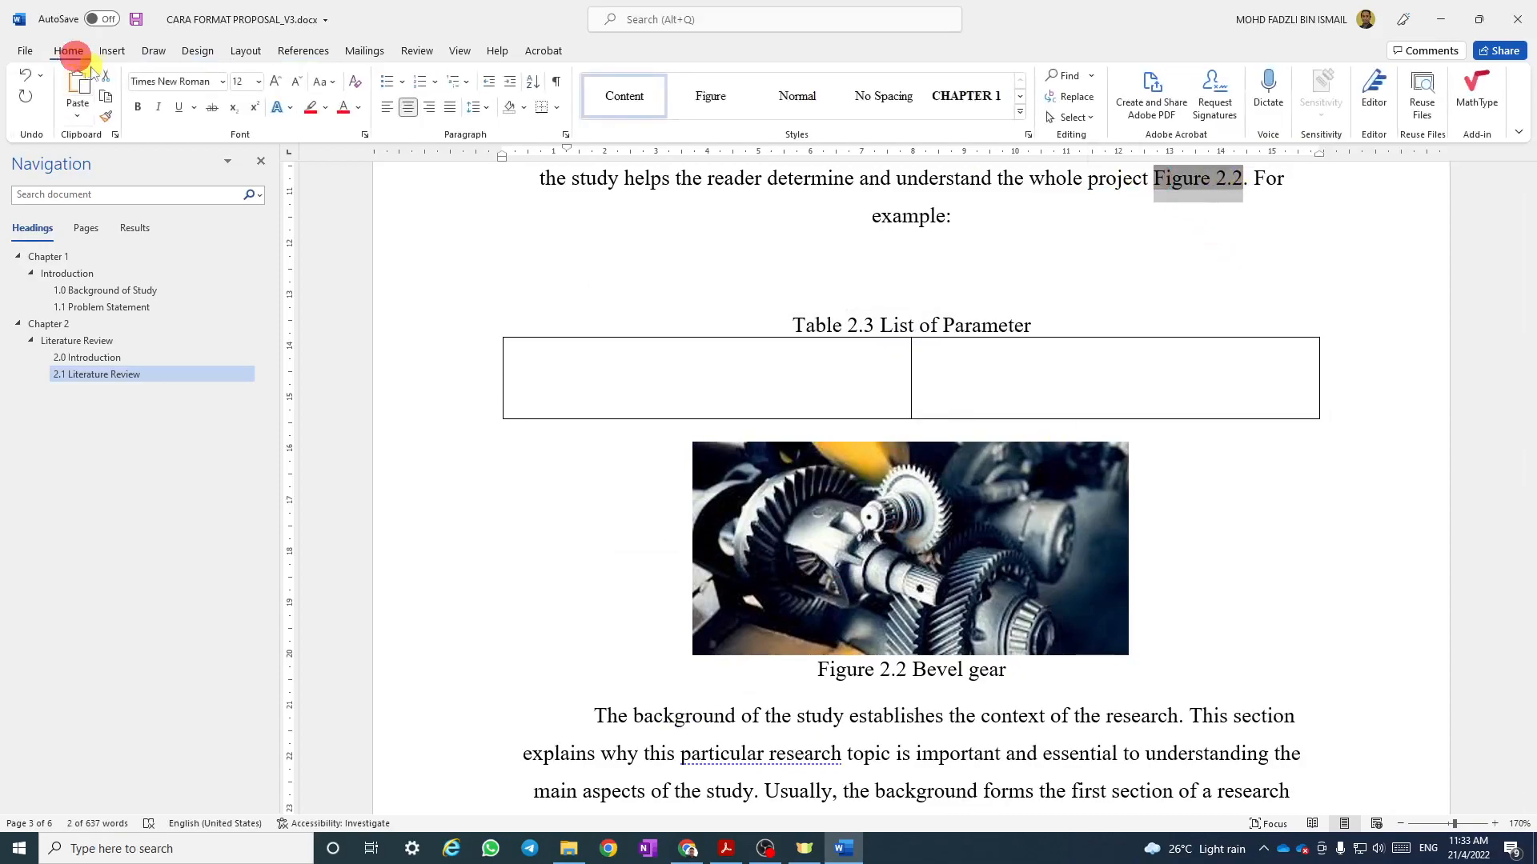
pyautogui.click(312, 107)
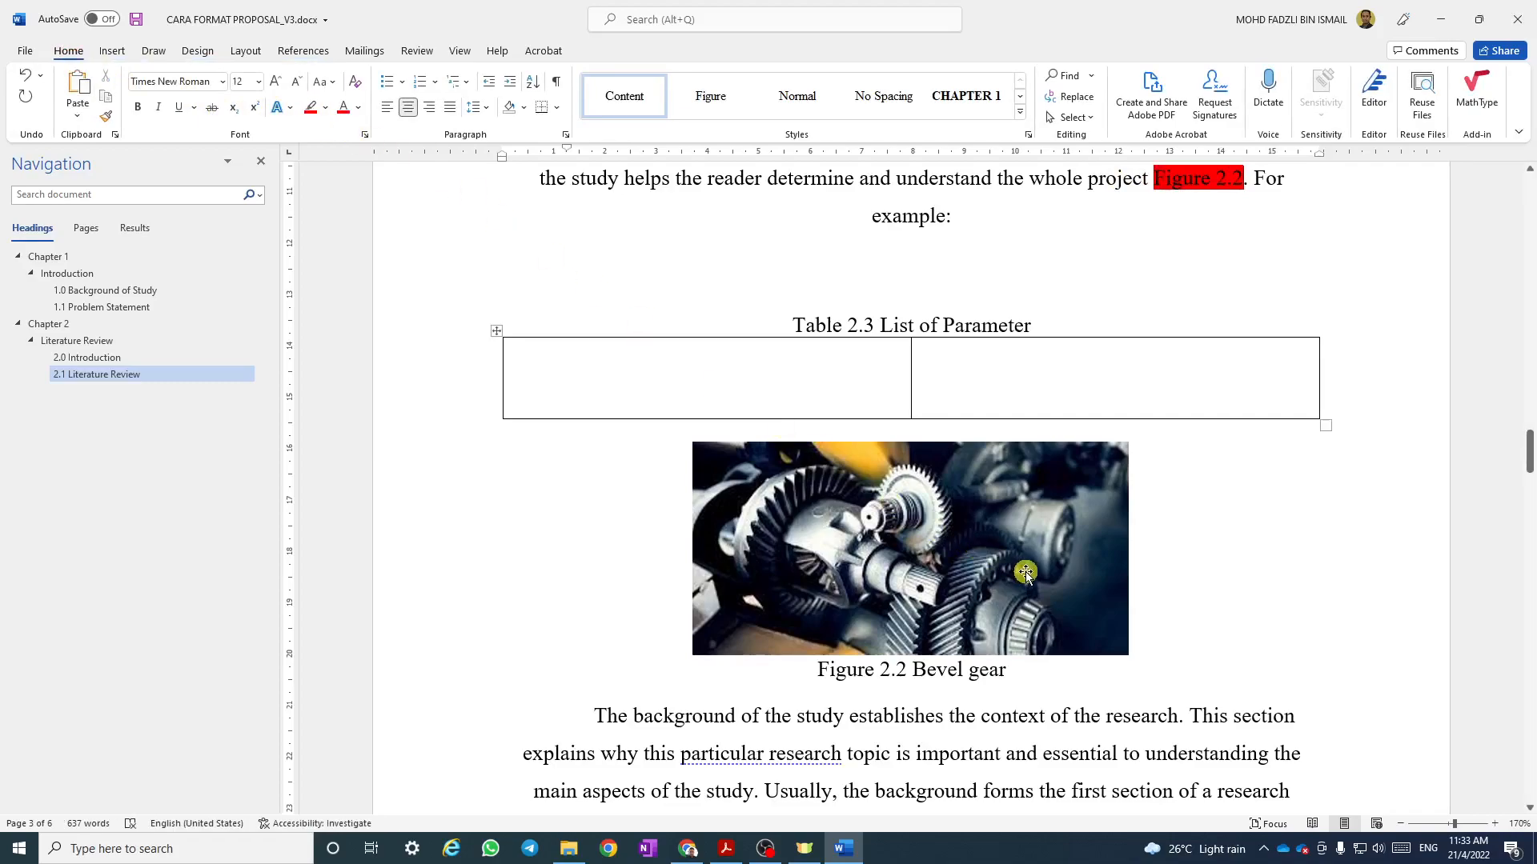
# Insert the picture of engineers at computer monitors on the blank line below Table 2.1 in section 2.0.
pyautogui.scroll(4, 1022, 570)
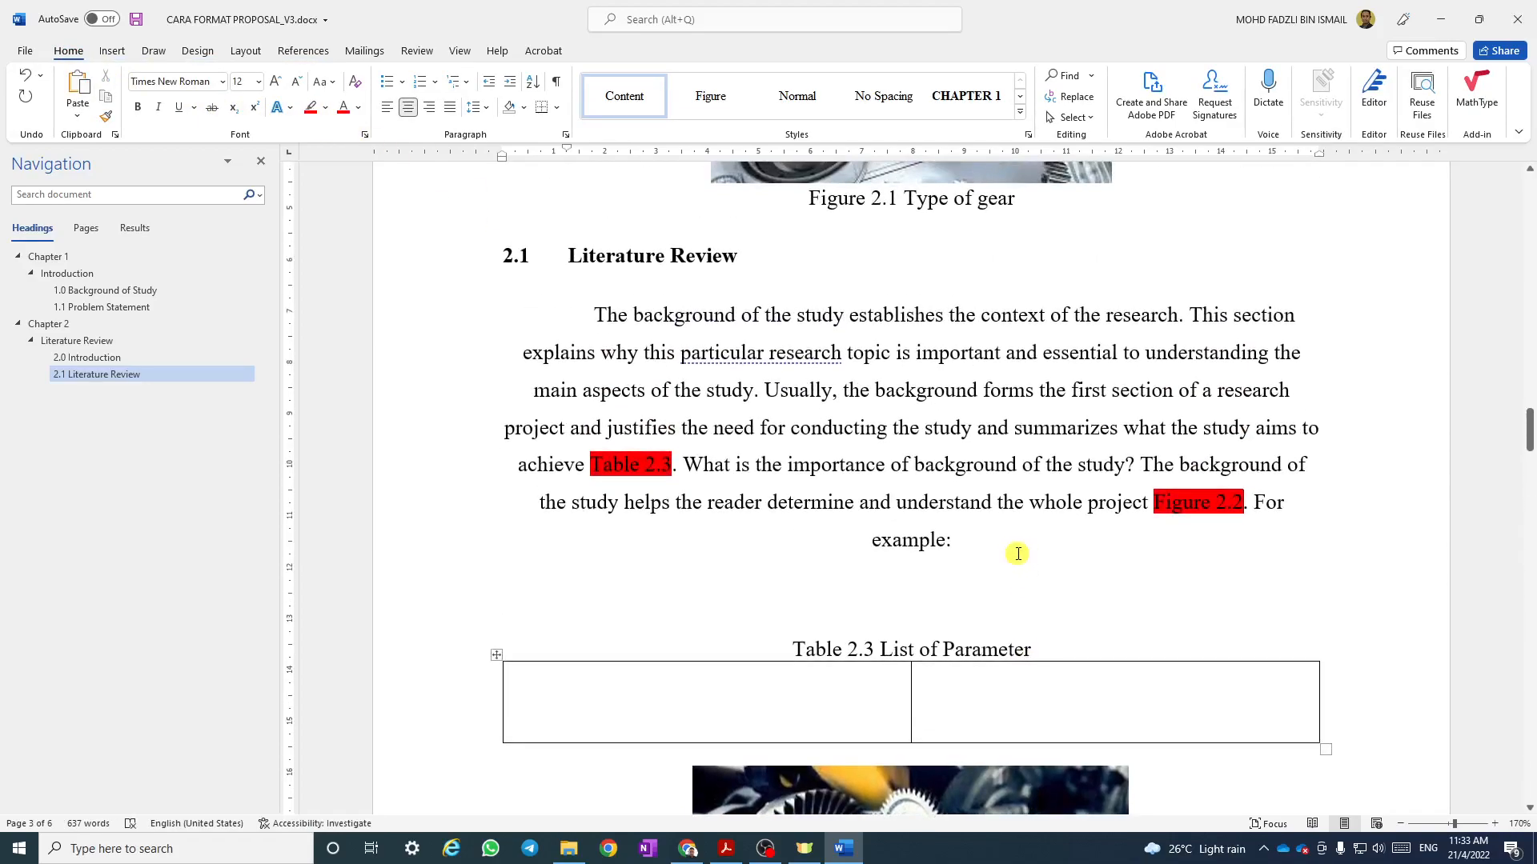
pyautogui.scroll(10, 1018, 554)
pyautogui.scroll(10, 1022, 558)
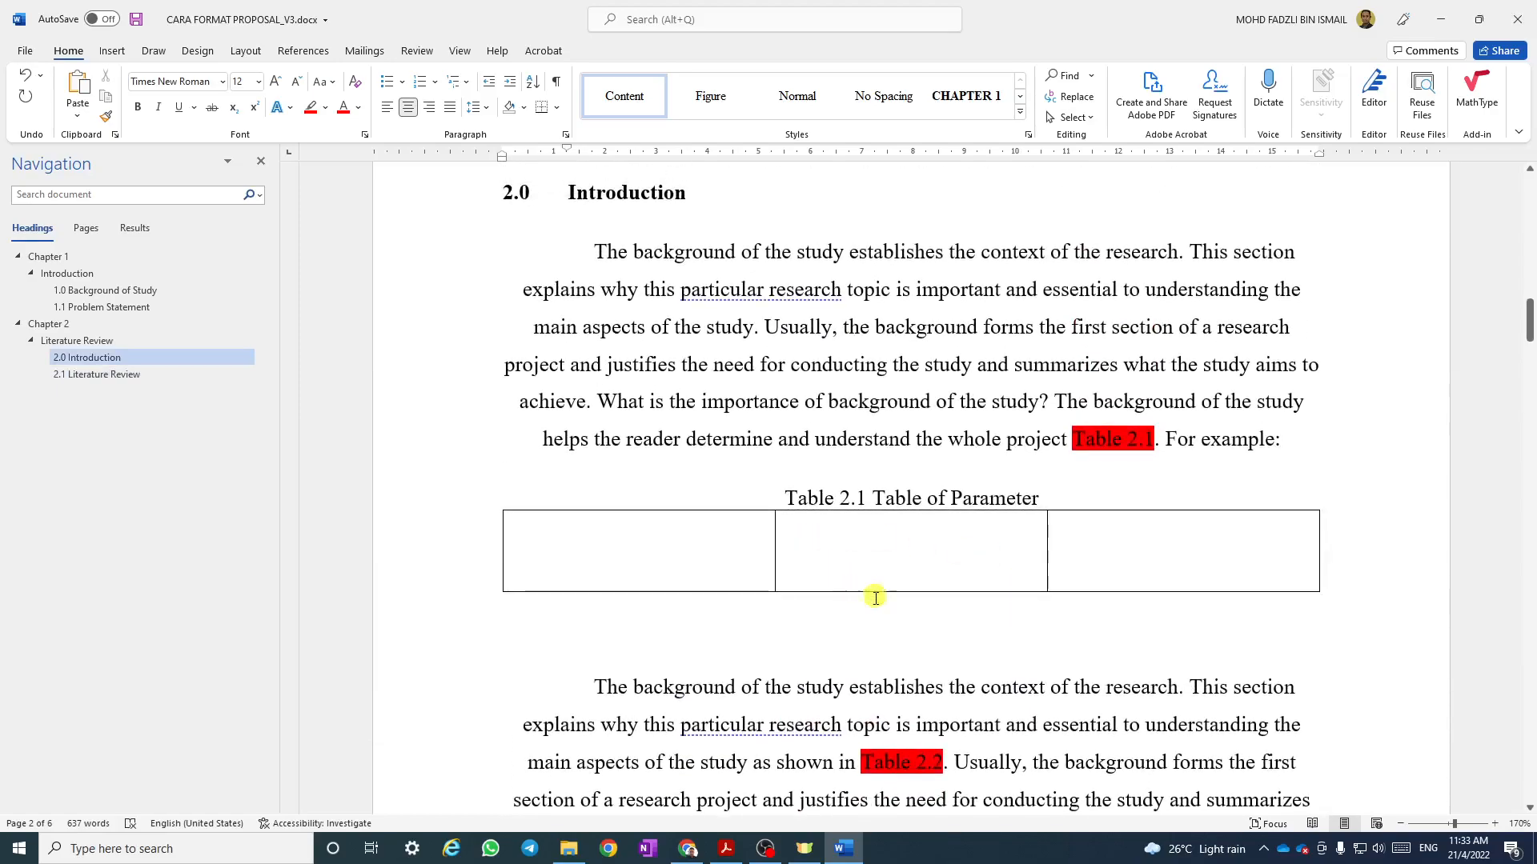
pyautogui.click(911, 619)
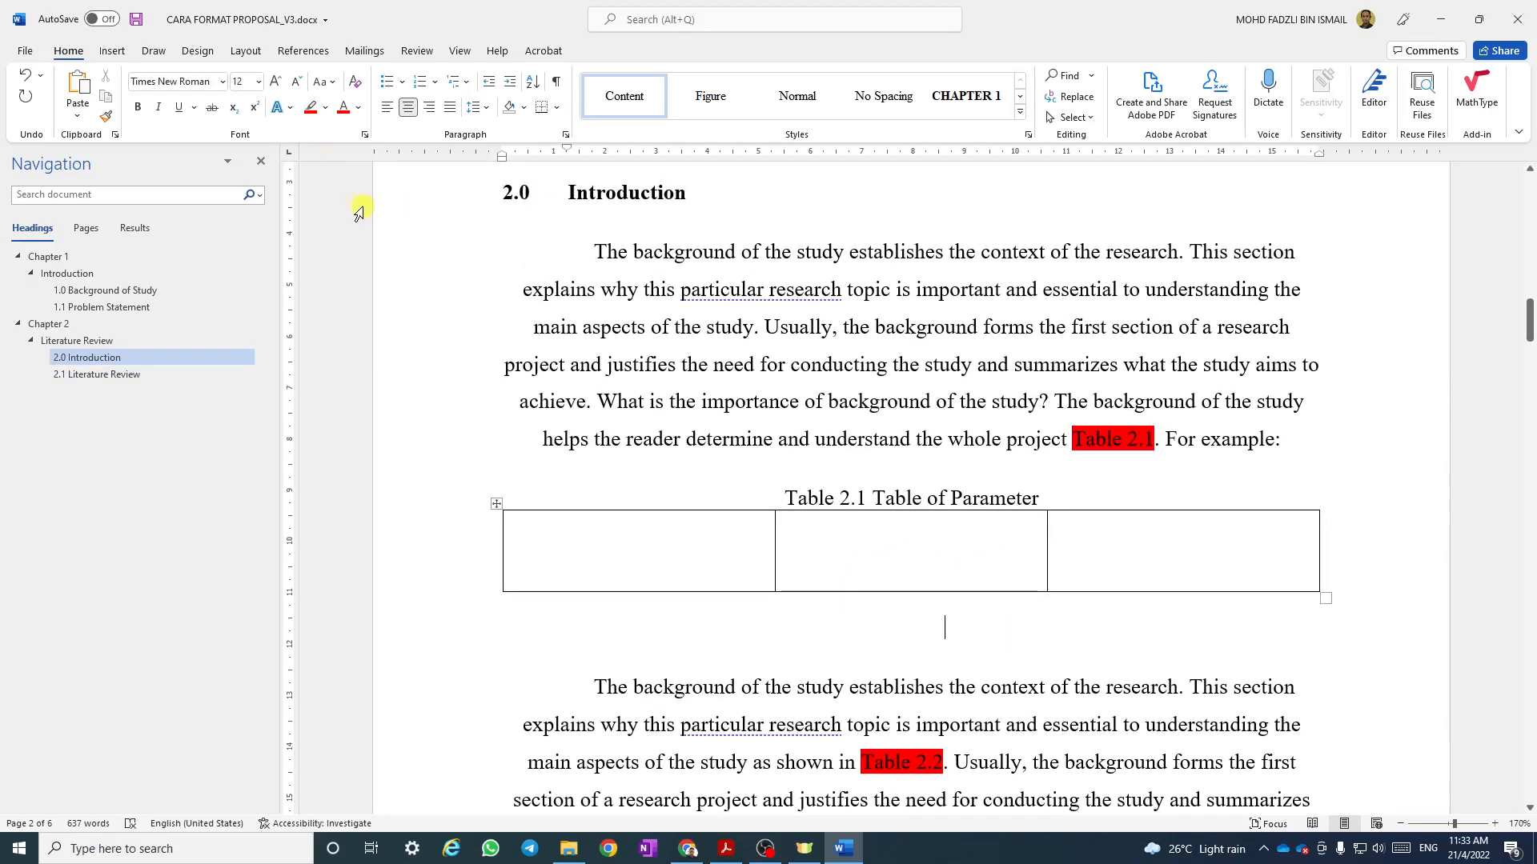
pyautogui.click(112, 51)
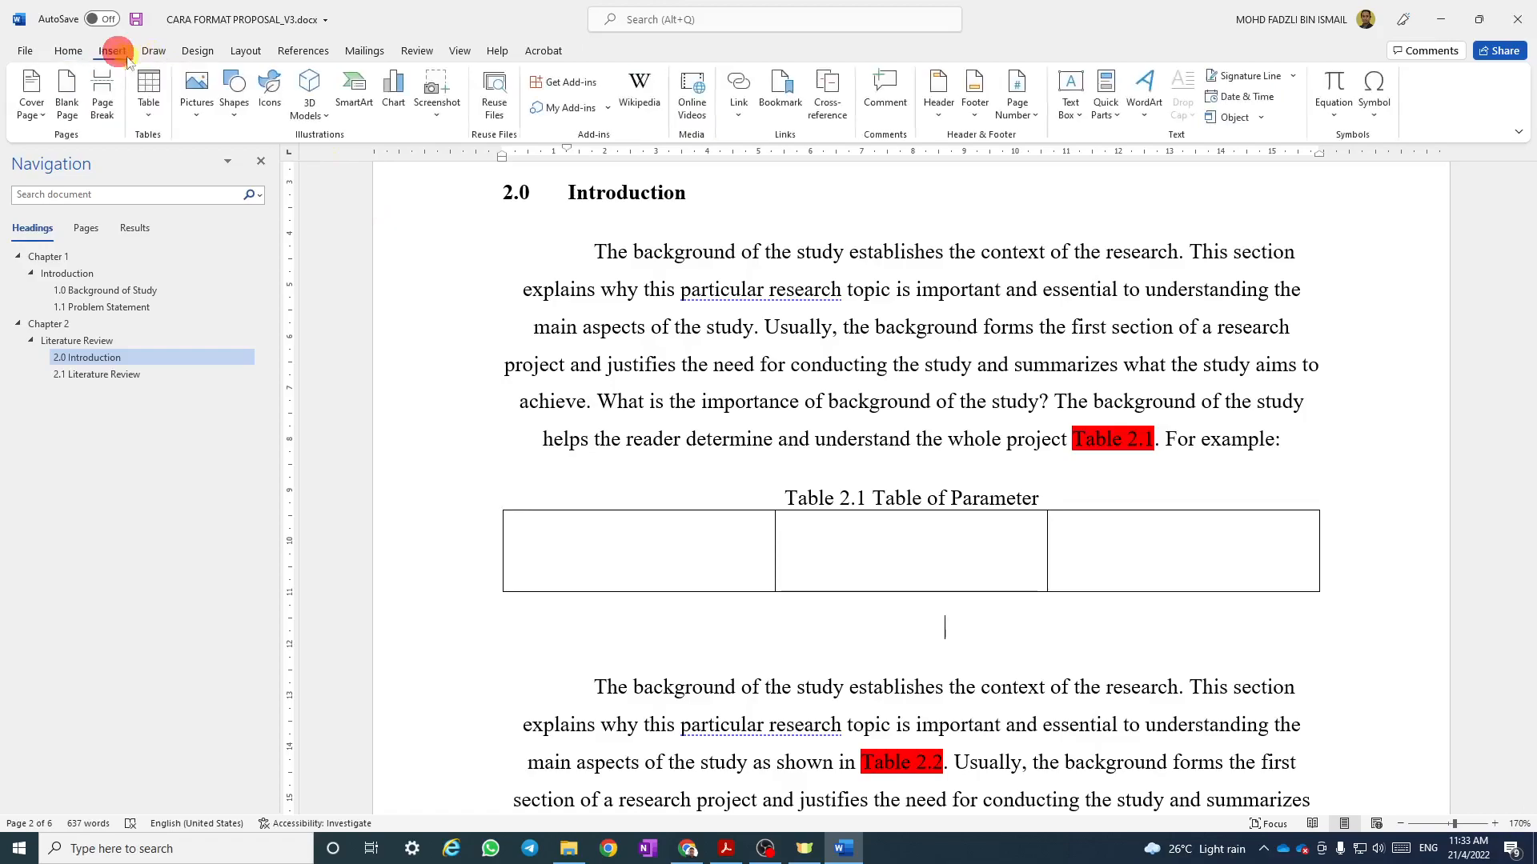
pyautogui.click(196, 102)
pyautogui.click(239, 162)
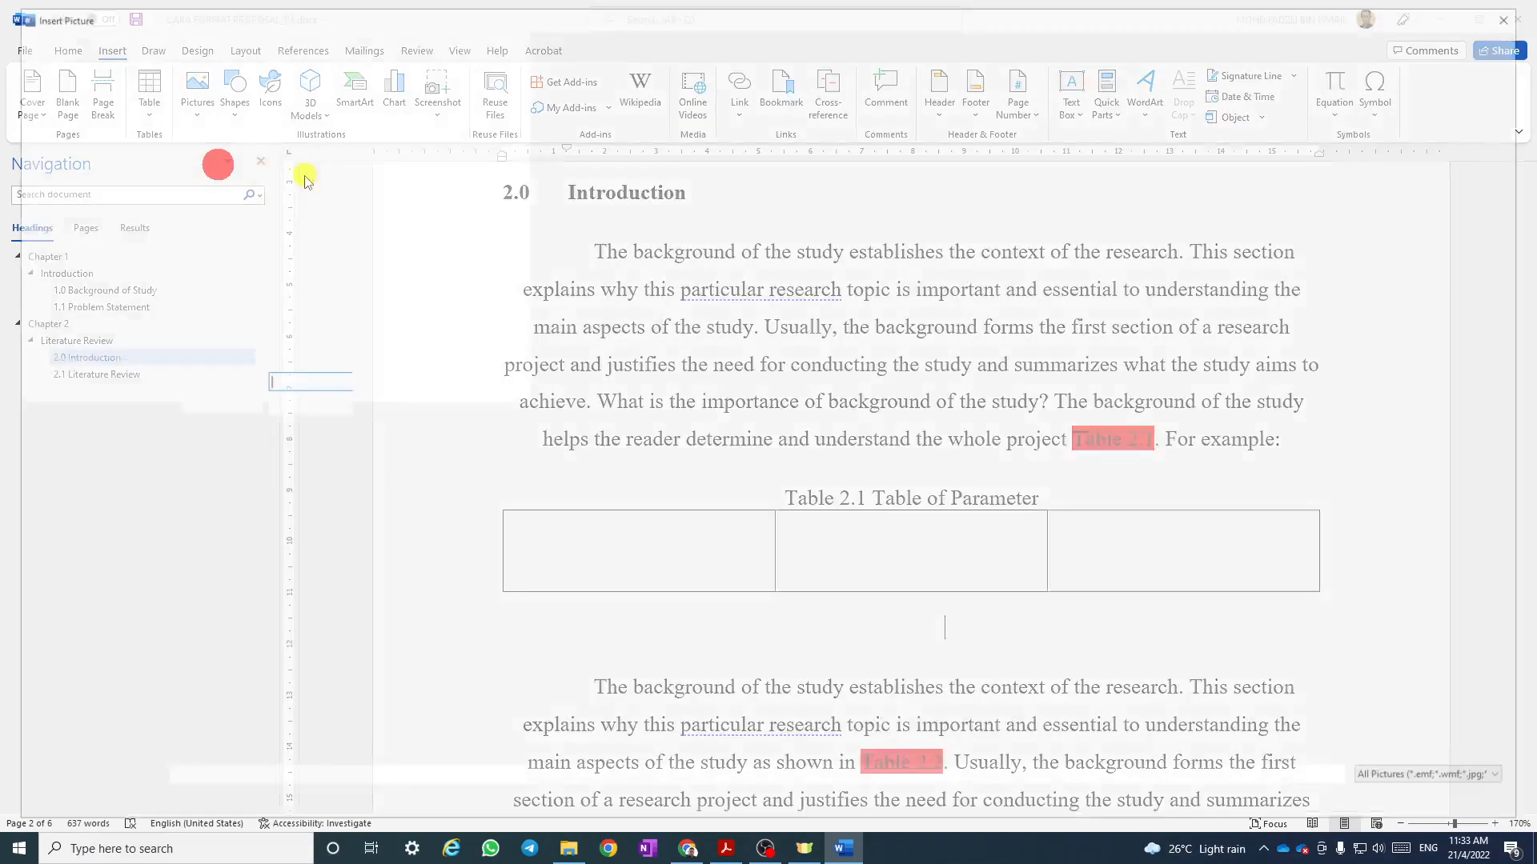
pyautogui.doubleClick(206, 144)
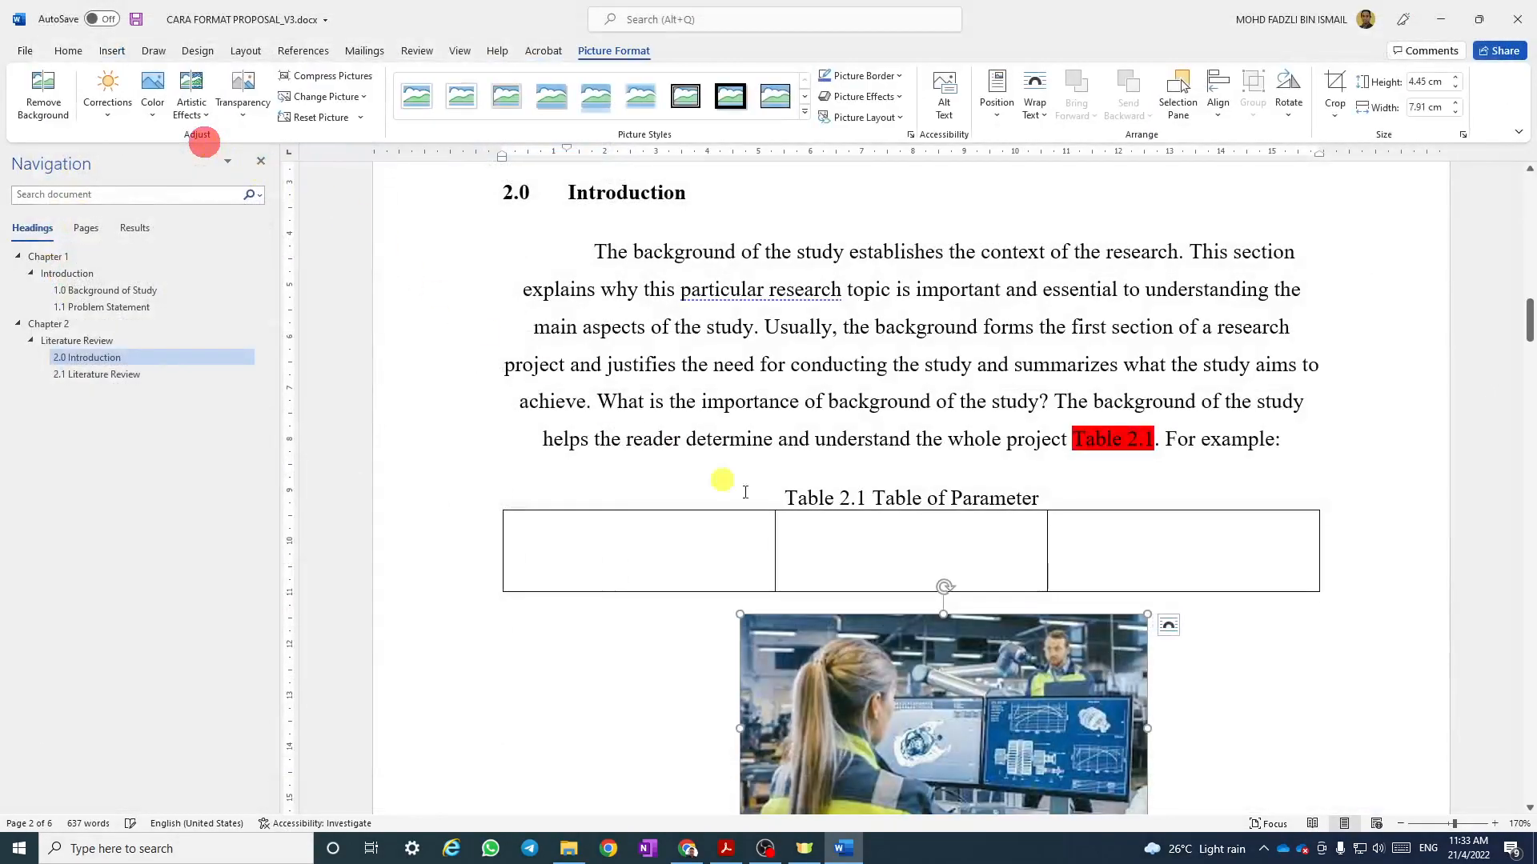
# Add a new line below the inserted engineers picture, insert a Figure-label caption there, and check the numbering of the following figure captions.
pyautogui.scroll(-3, 903, 563)
pyautogui.click(1169, 574)
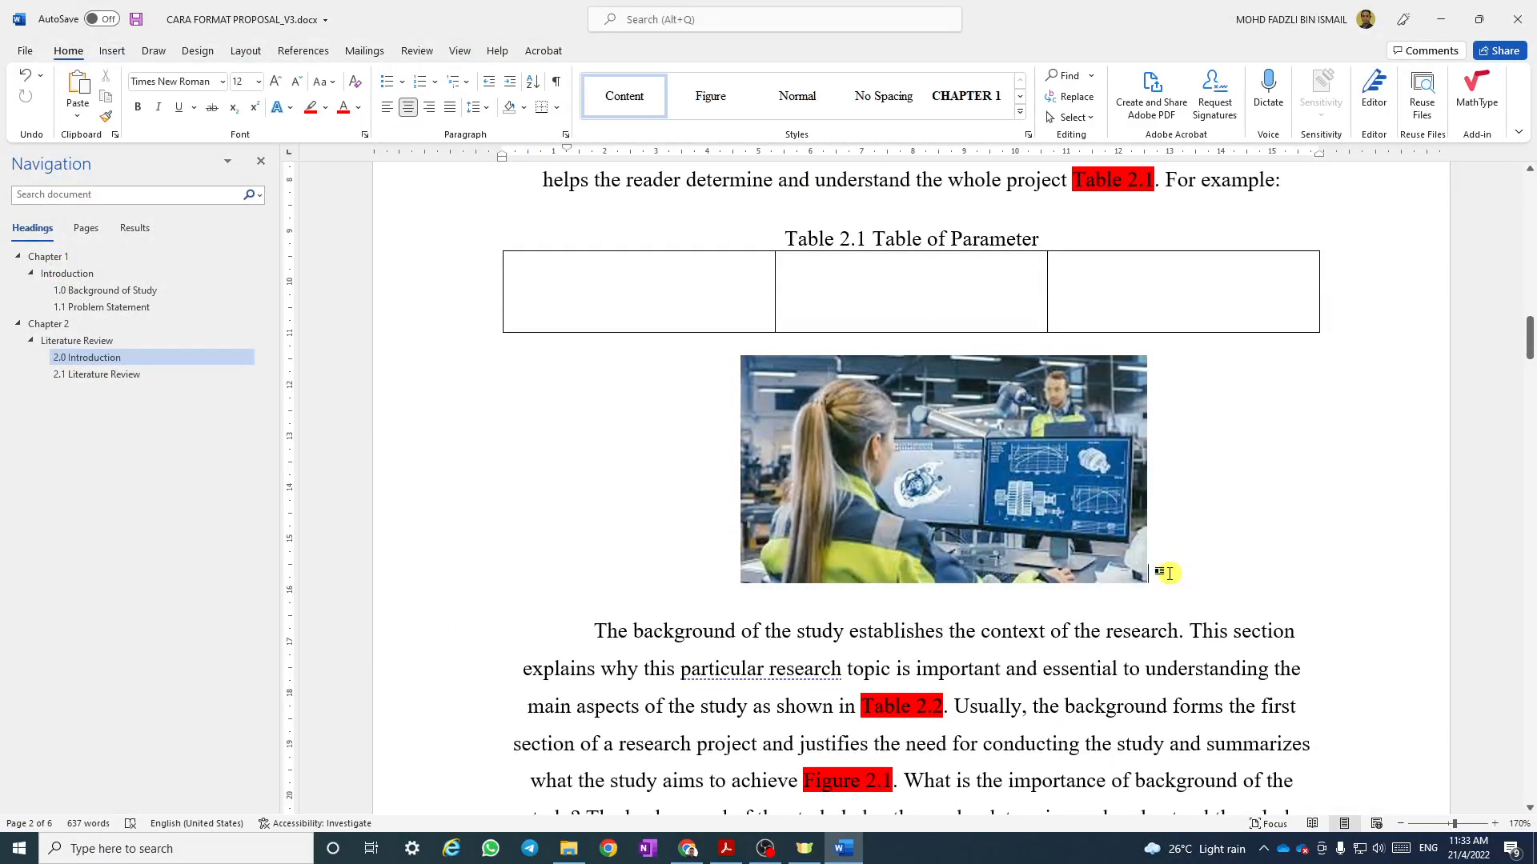
pyautogui.press('Return')
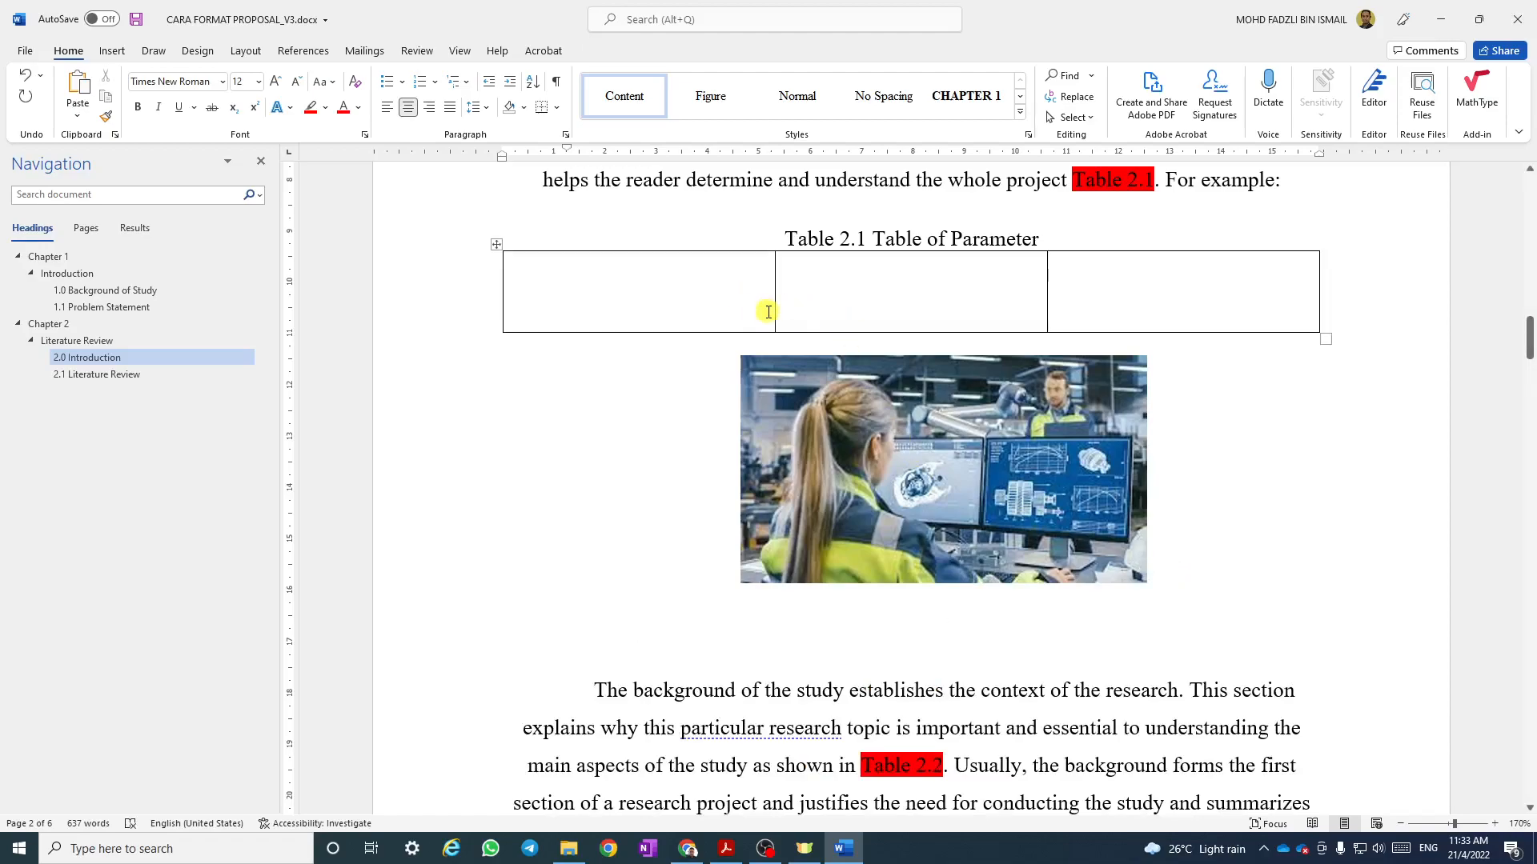
pyautogui.click(305, 51)
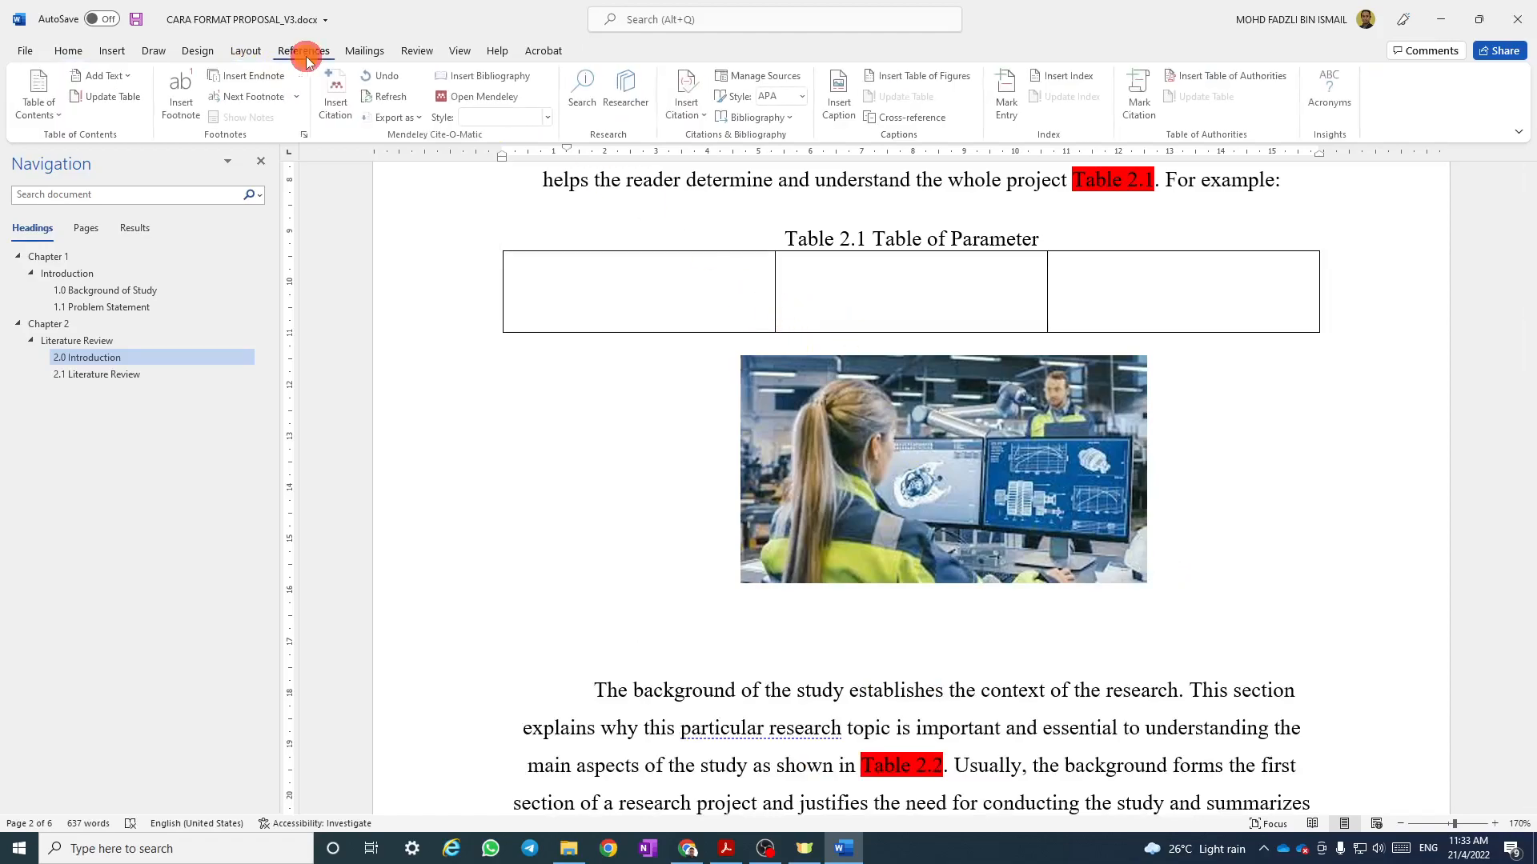
pyautogui.click(840, 100)
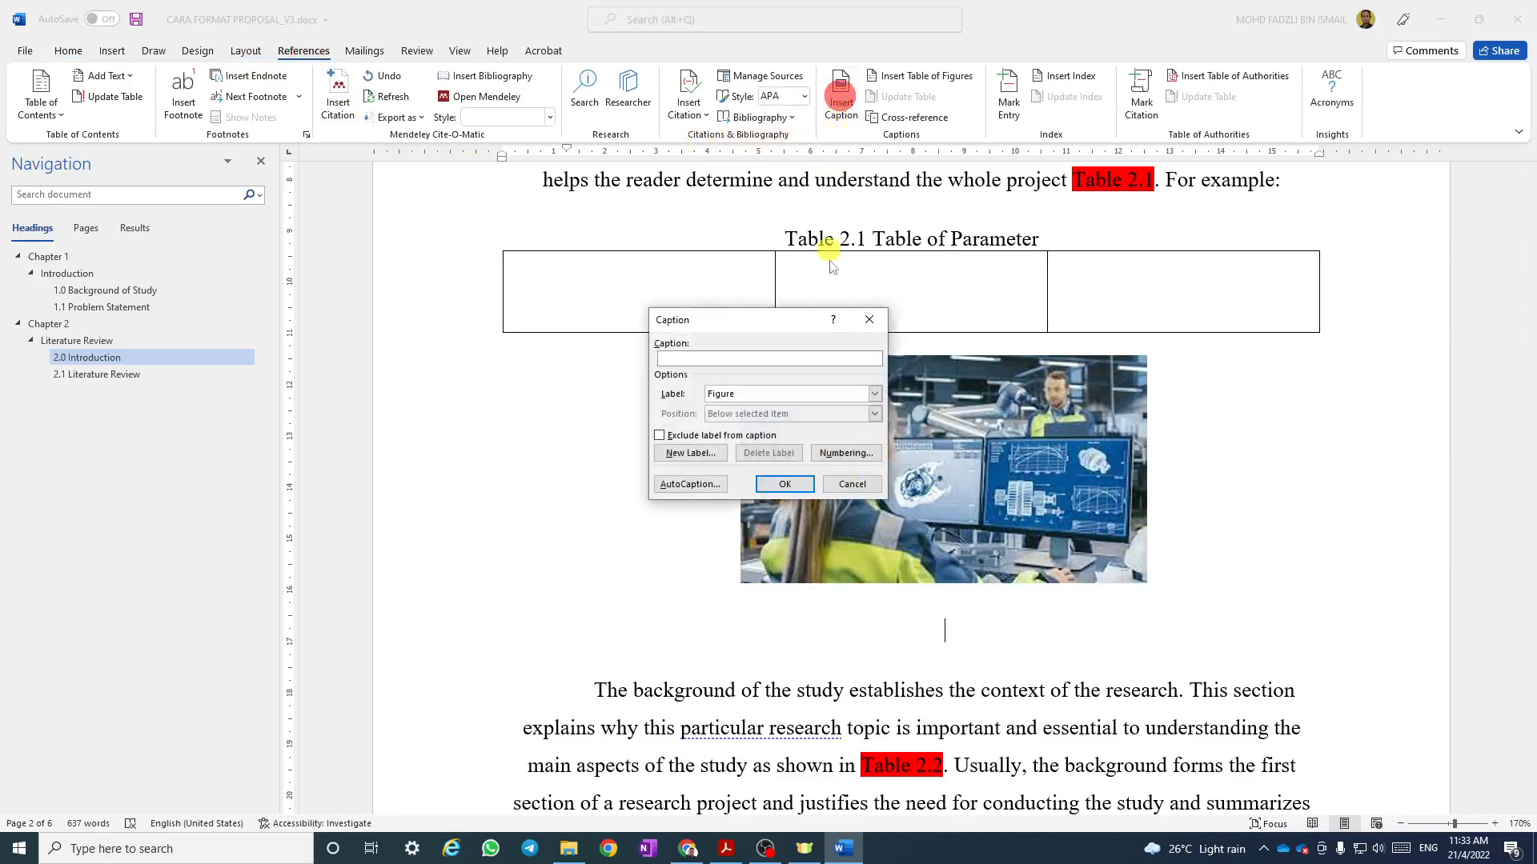
pyautogui.click(783, 485)
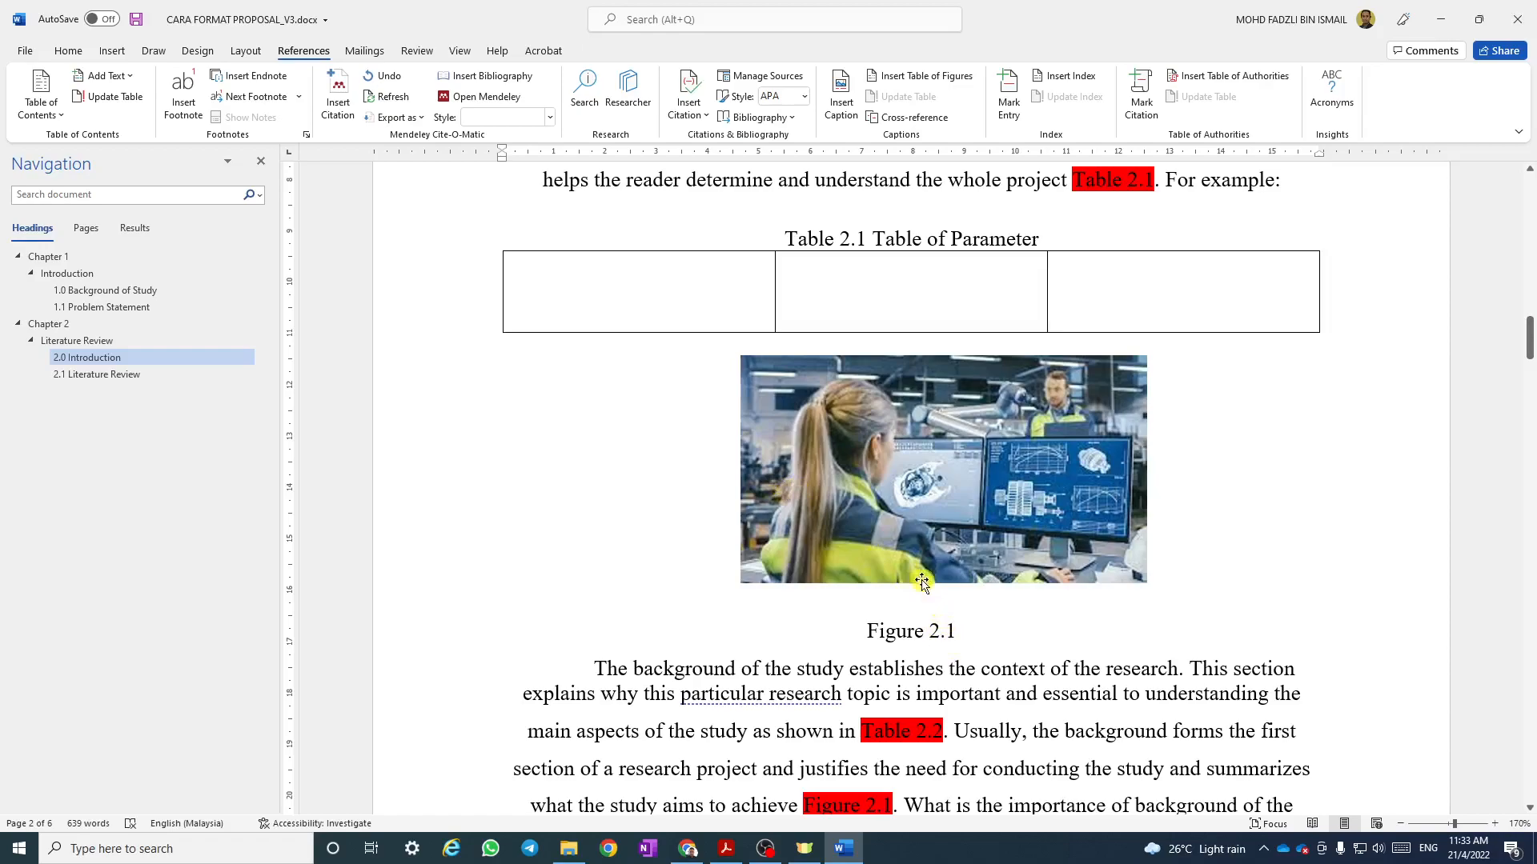
pyautogui.scroll(-15, 930, 481)
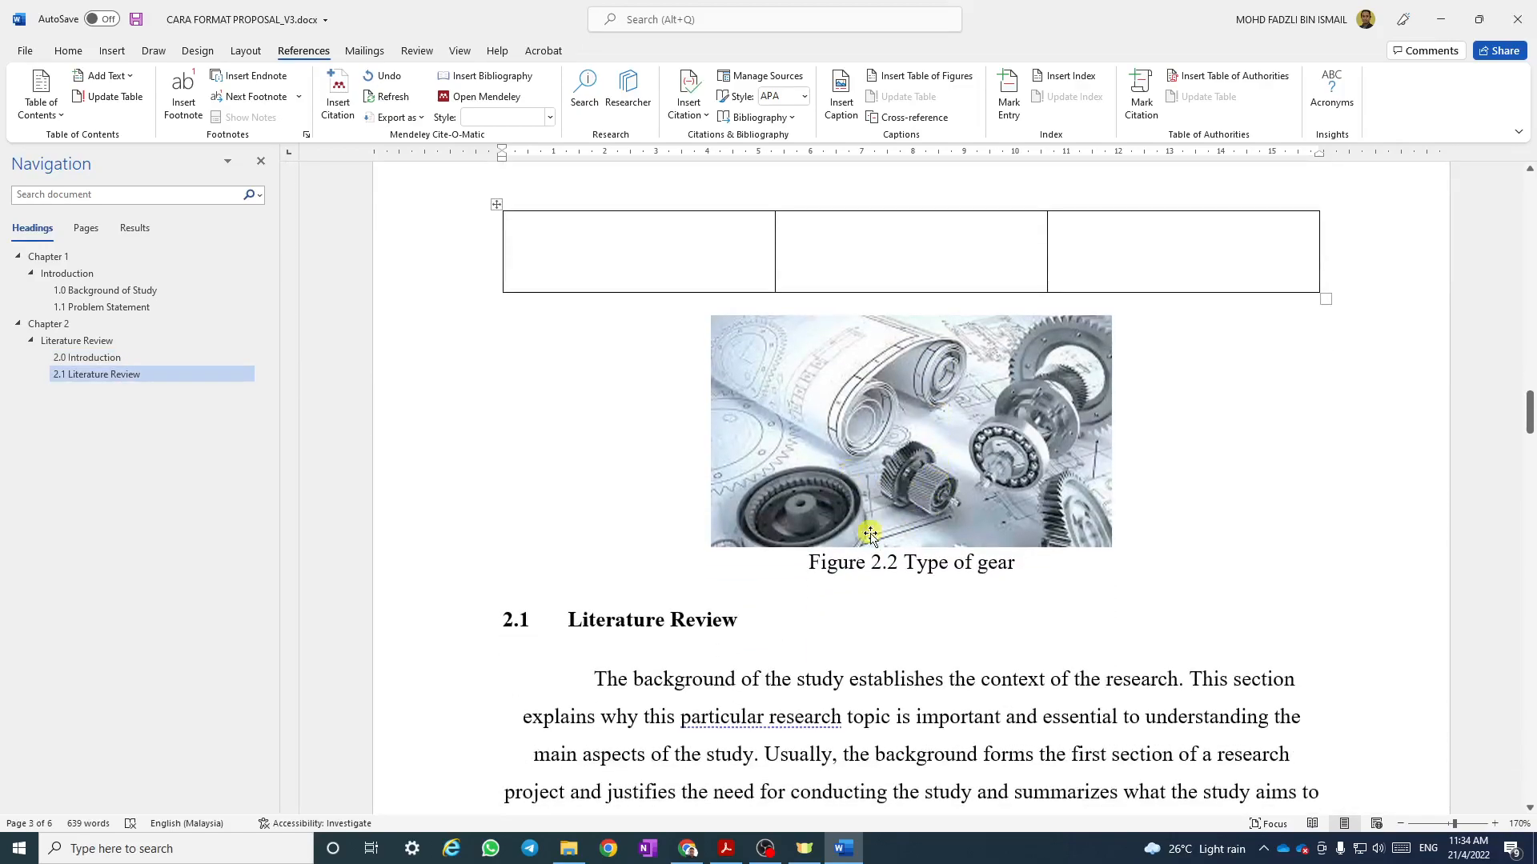
pyautogui.scroll(15, 893, 557)
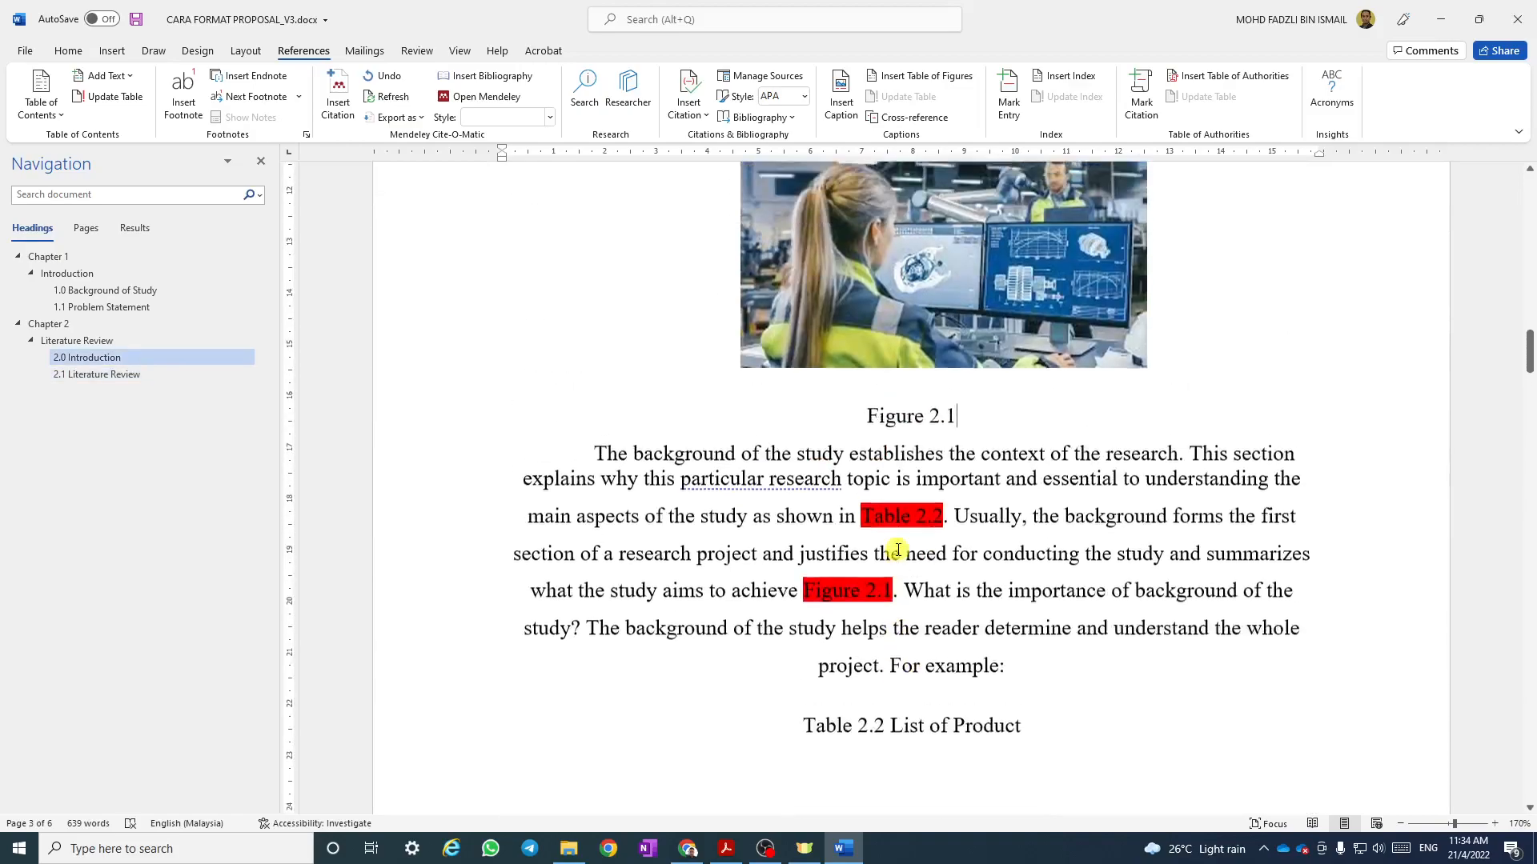
# Add the title "Working condition" to the Figure 2.1 caption below the engineers picture.
pyautogui.click(982, 700)
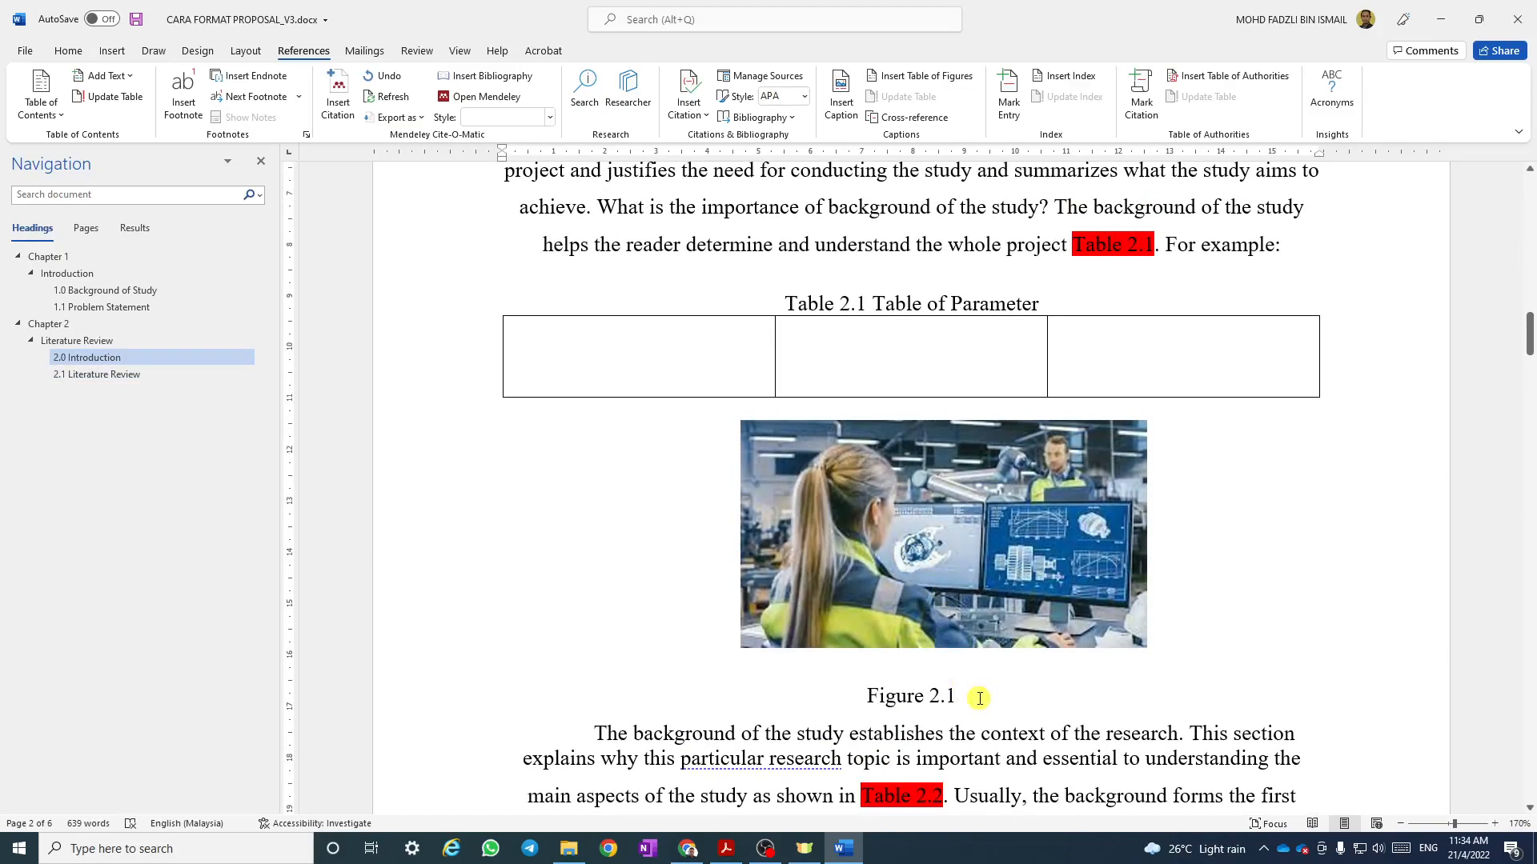
pyautogui.write('Working ')
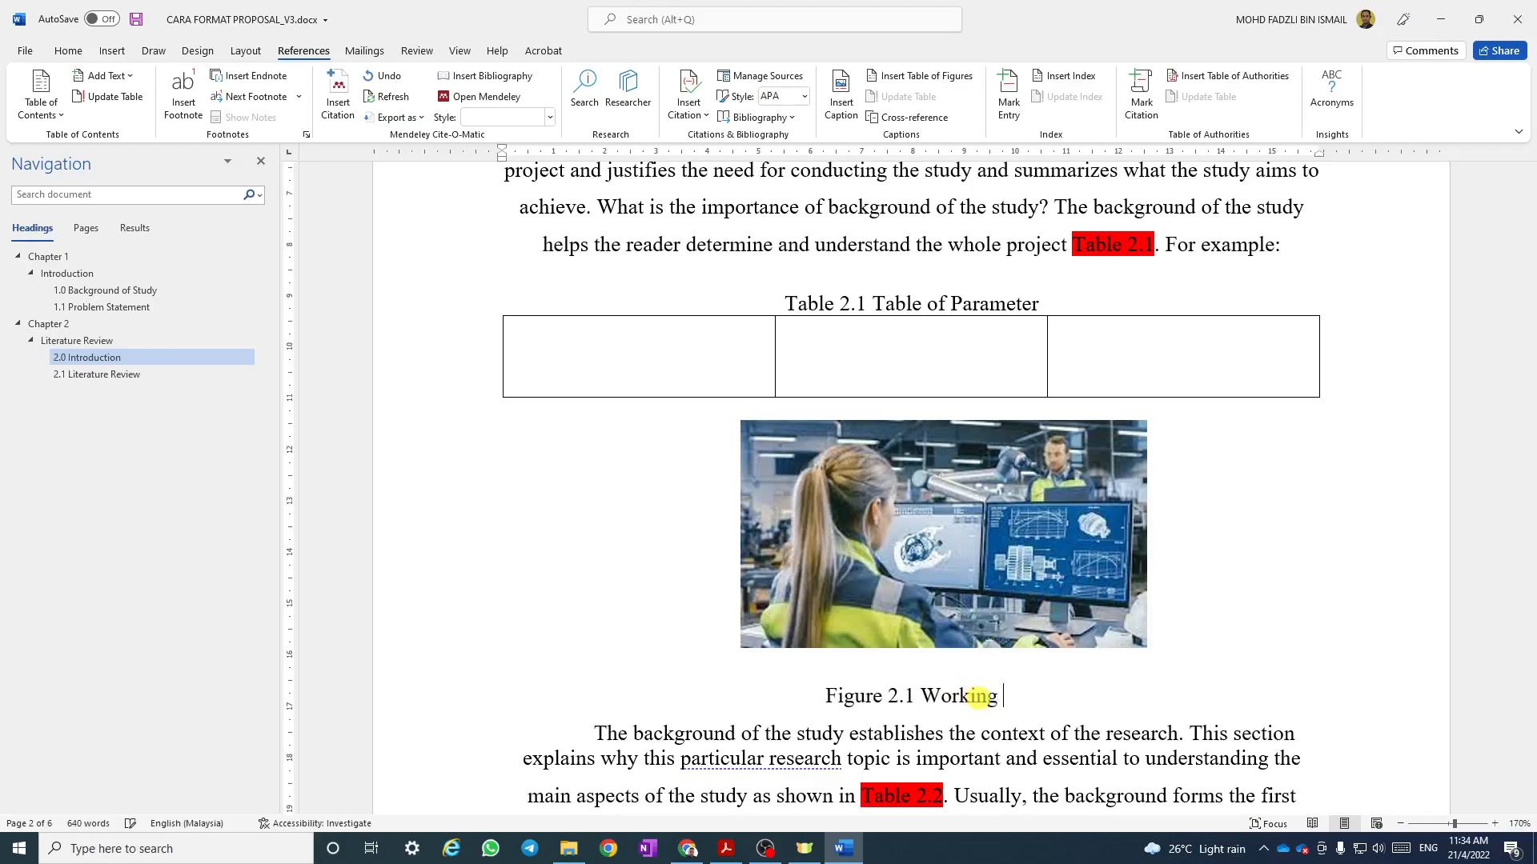
pyautogui.write('con')
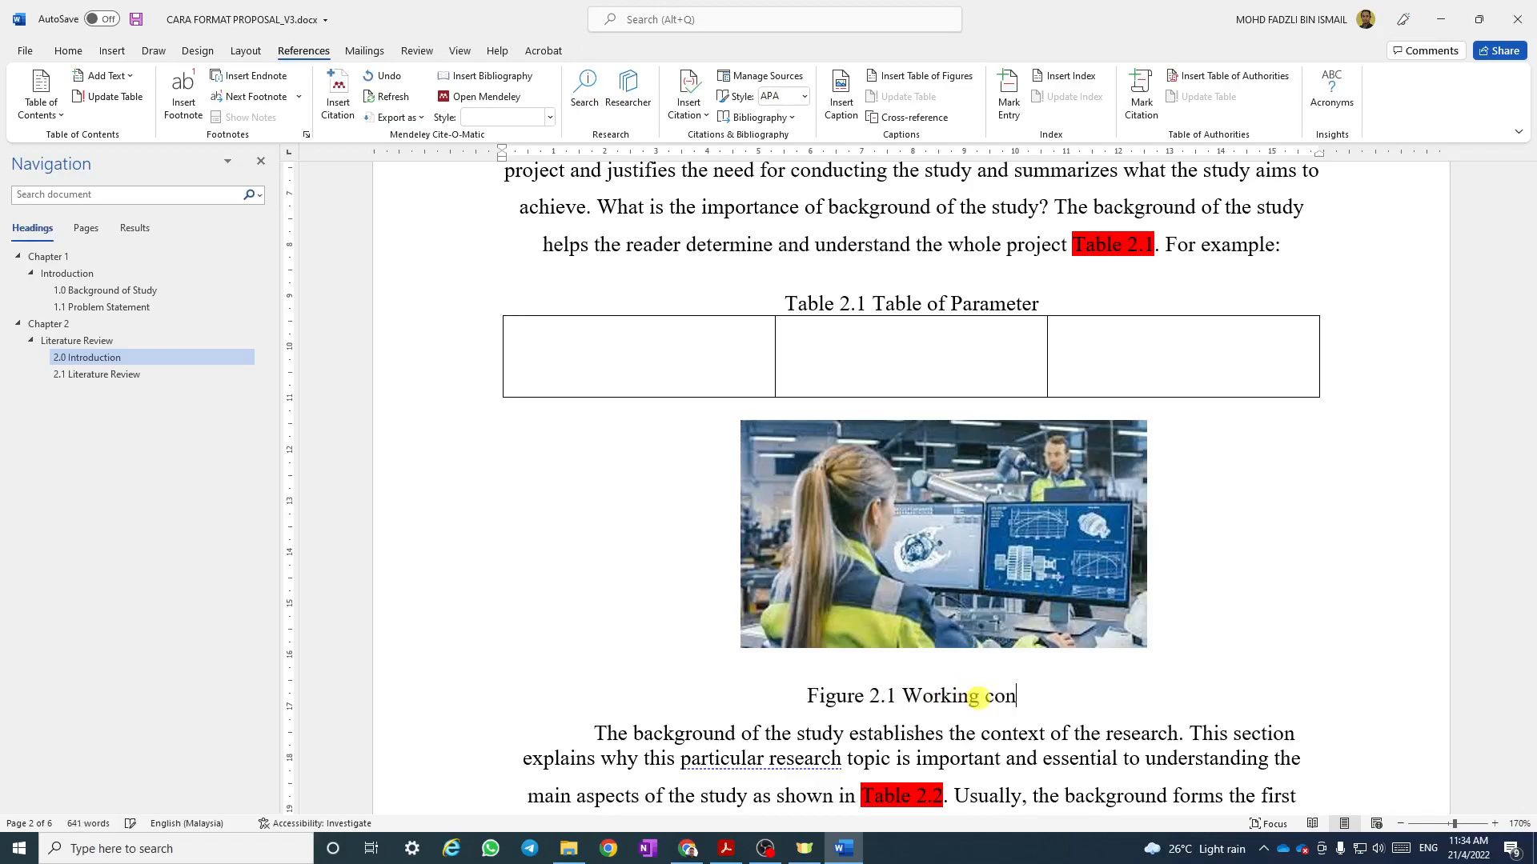
pyautogui.write('dition')
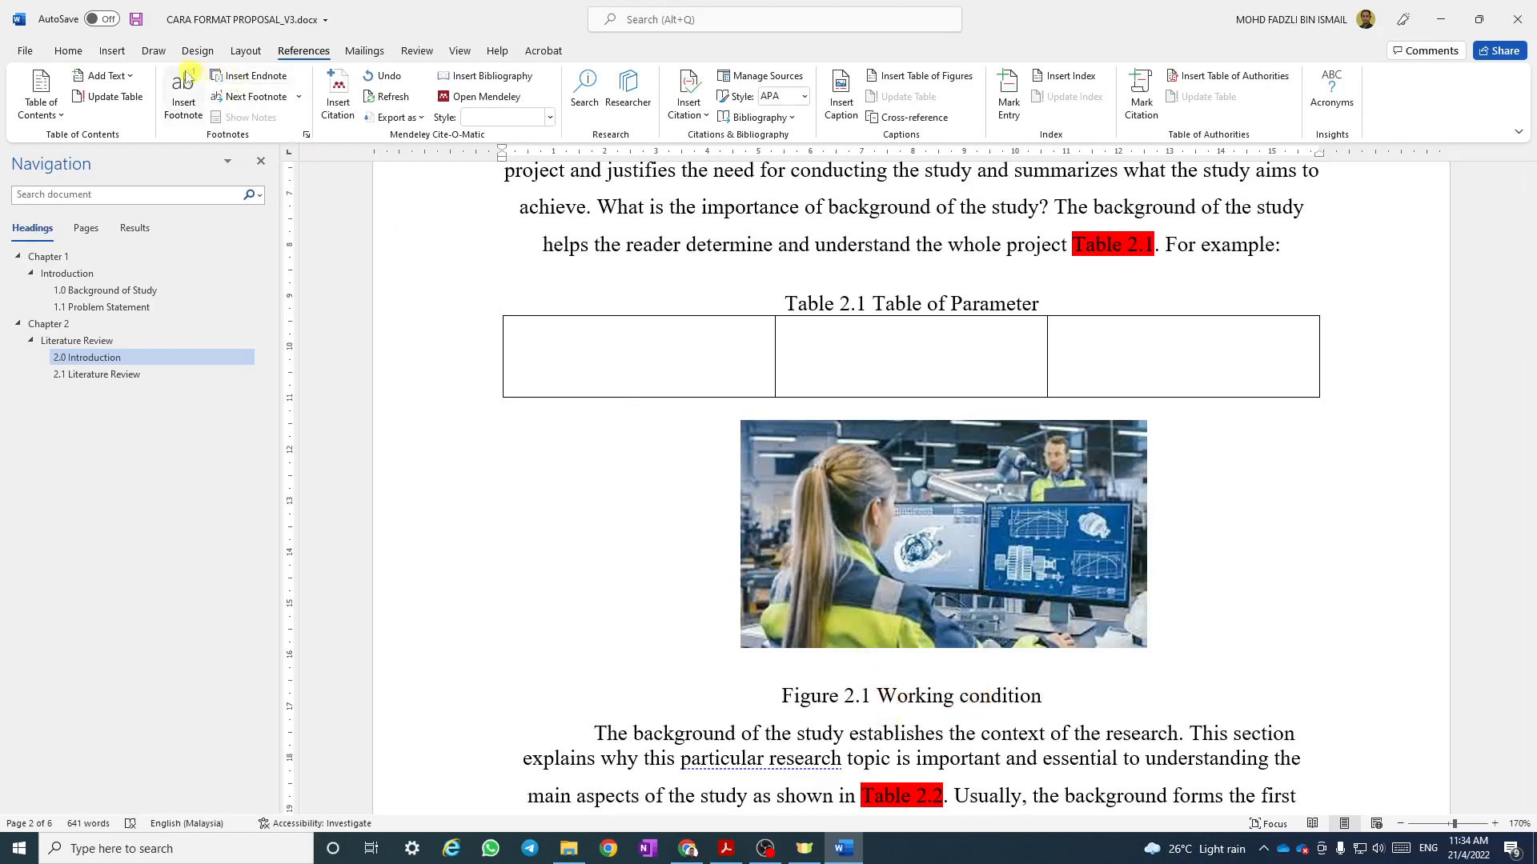
# Set the paragraph style of the "Working condition" caption and apply the Figure style to the engineers picture above it.
pyautogui.click(67, 51)
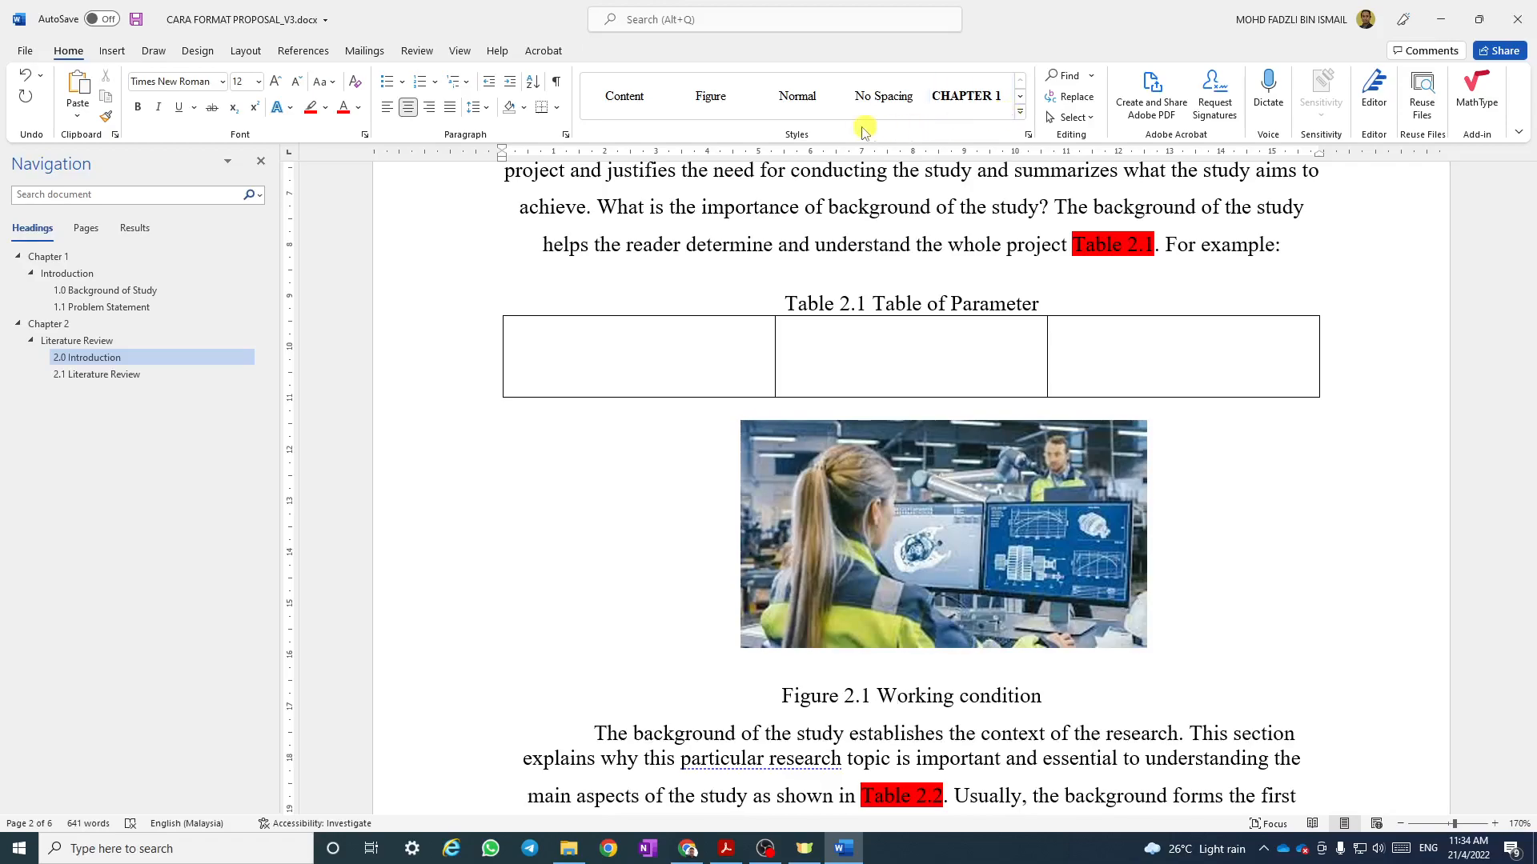
pyautogui.click(1019, 112)
pyautogui.click(620, 273)
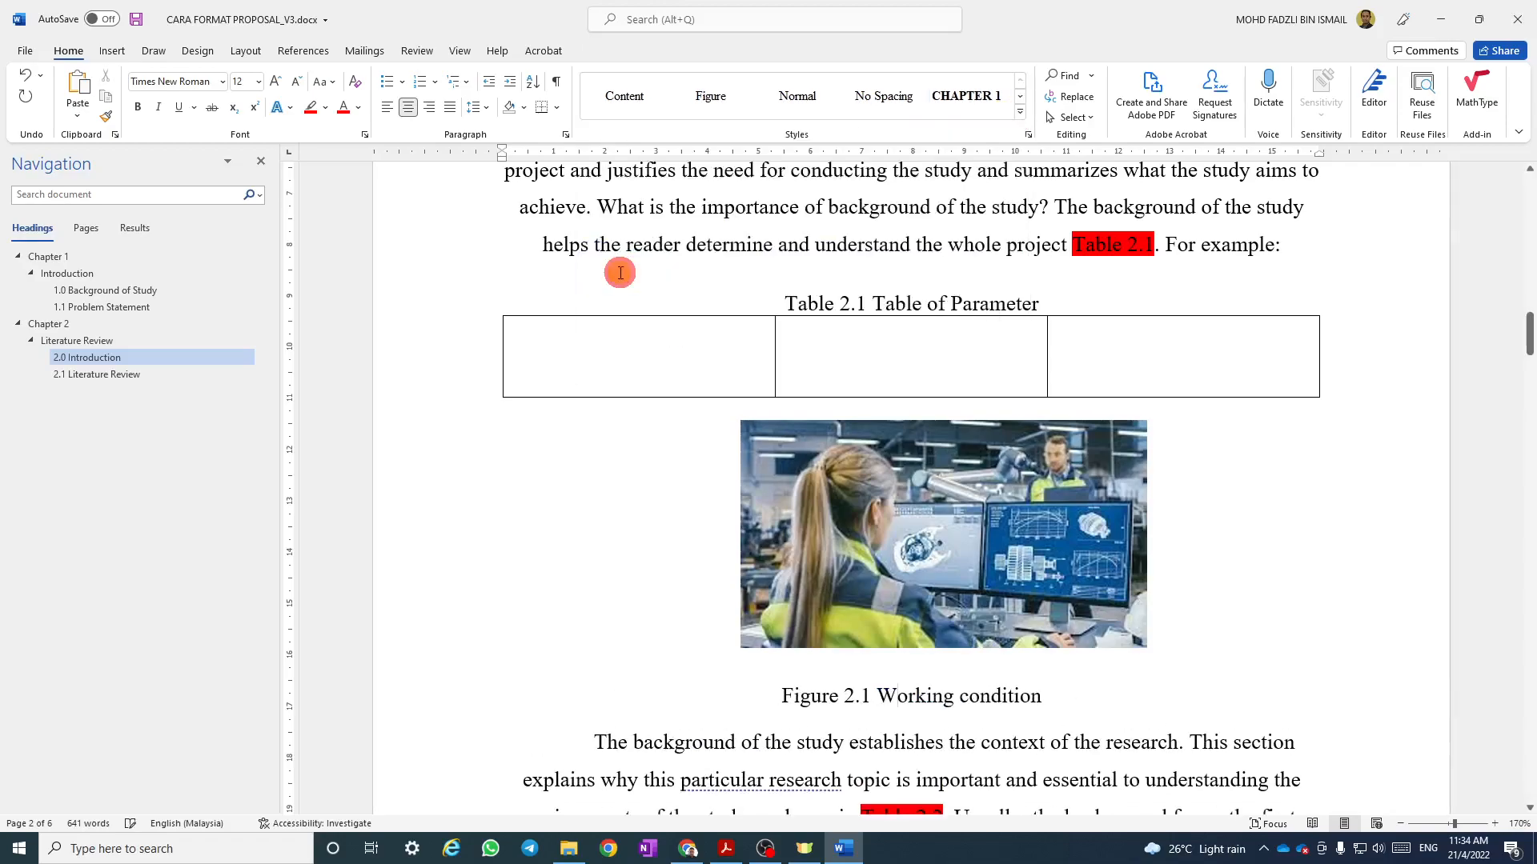
pyautogui.click(919, 535)
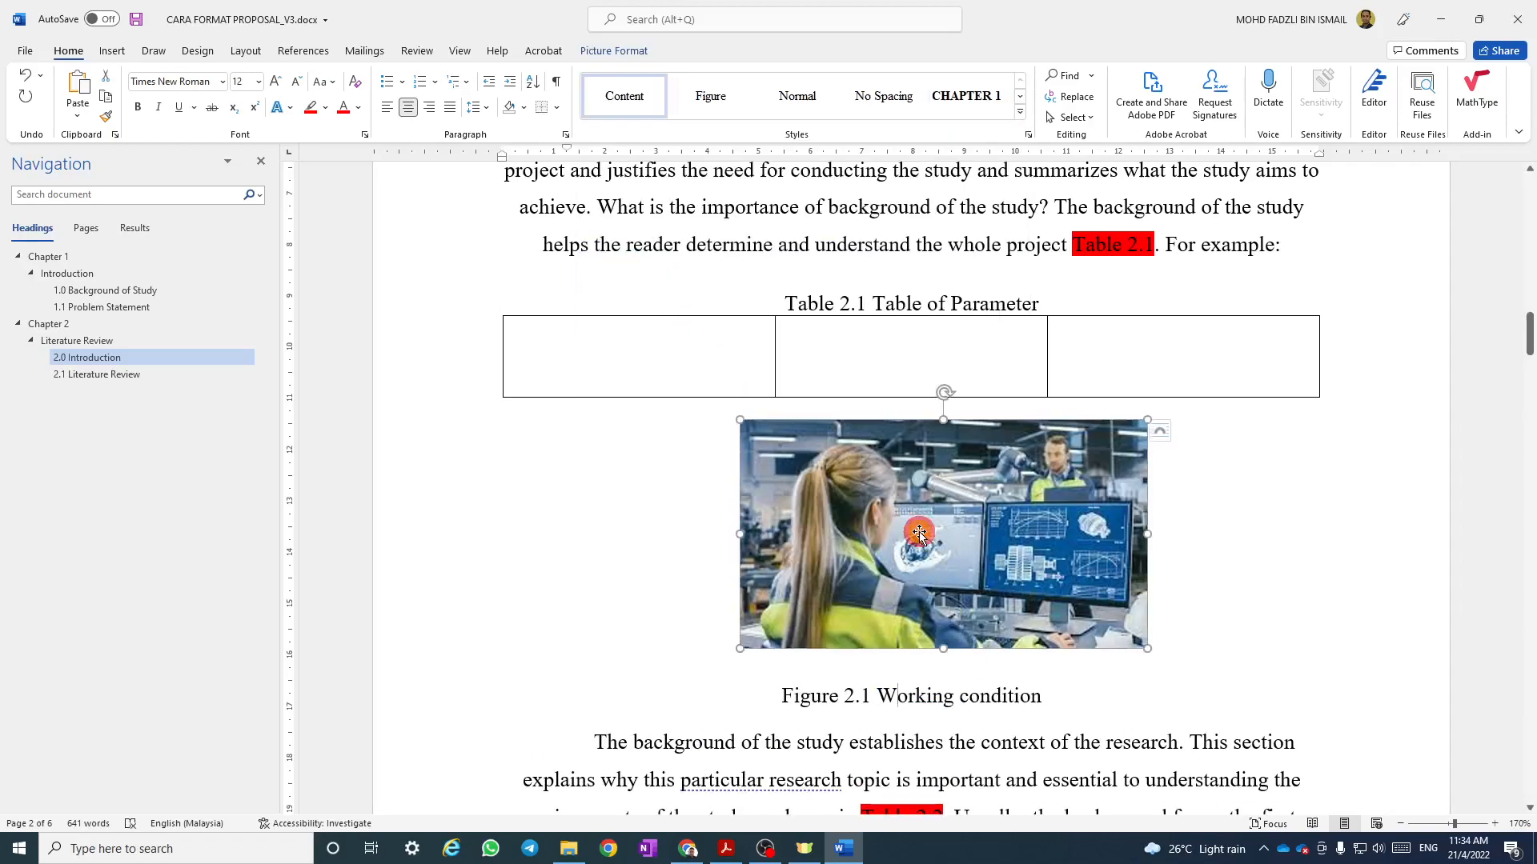
pyautogui.click(710, 96)
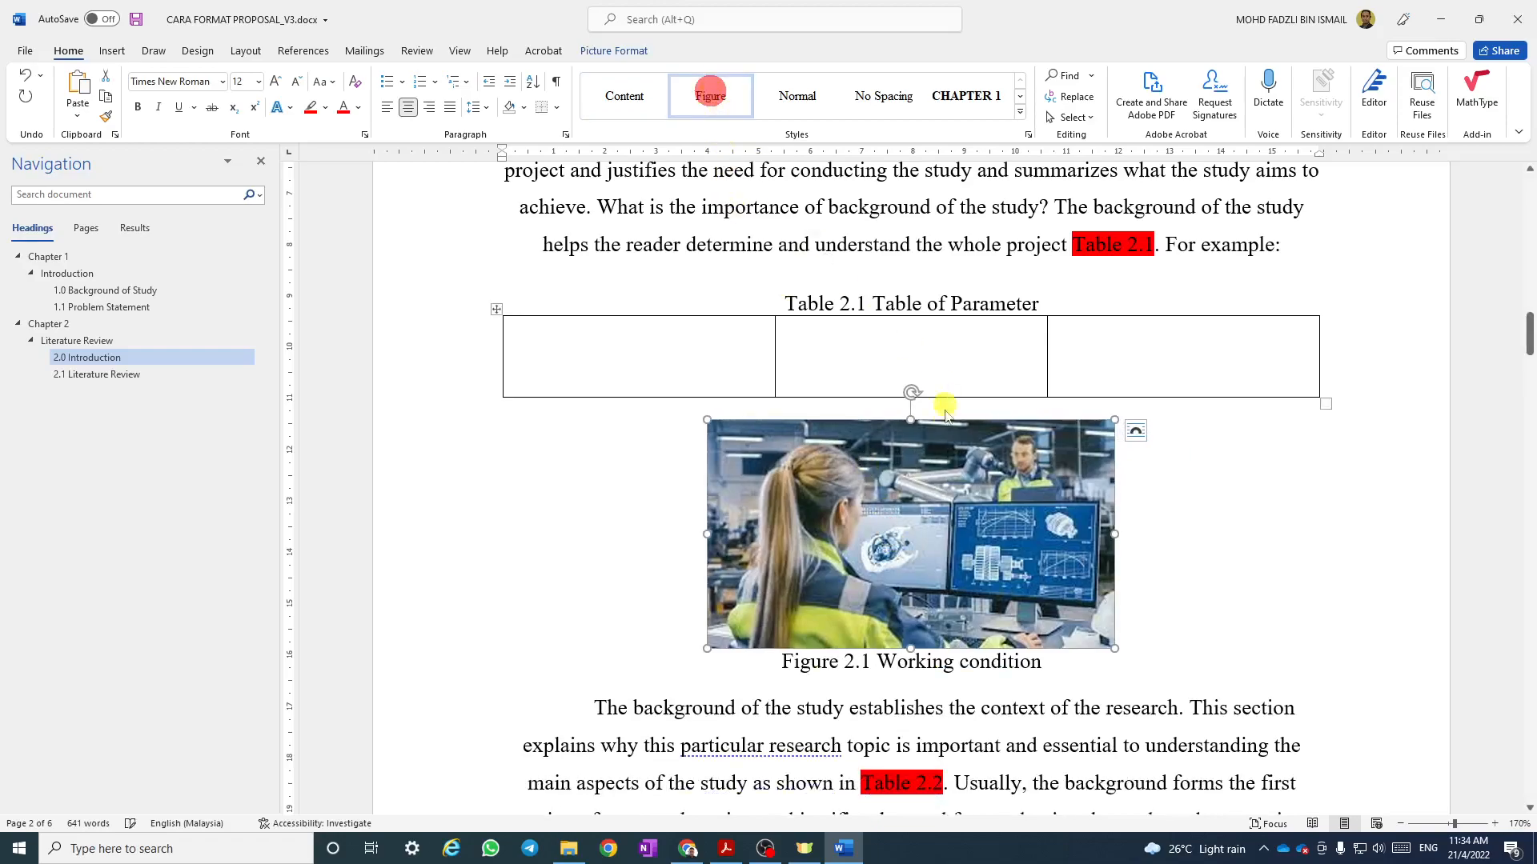
pyautogui.click(1160, 607)
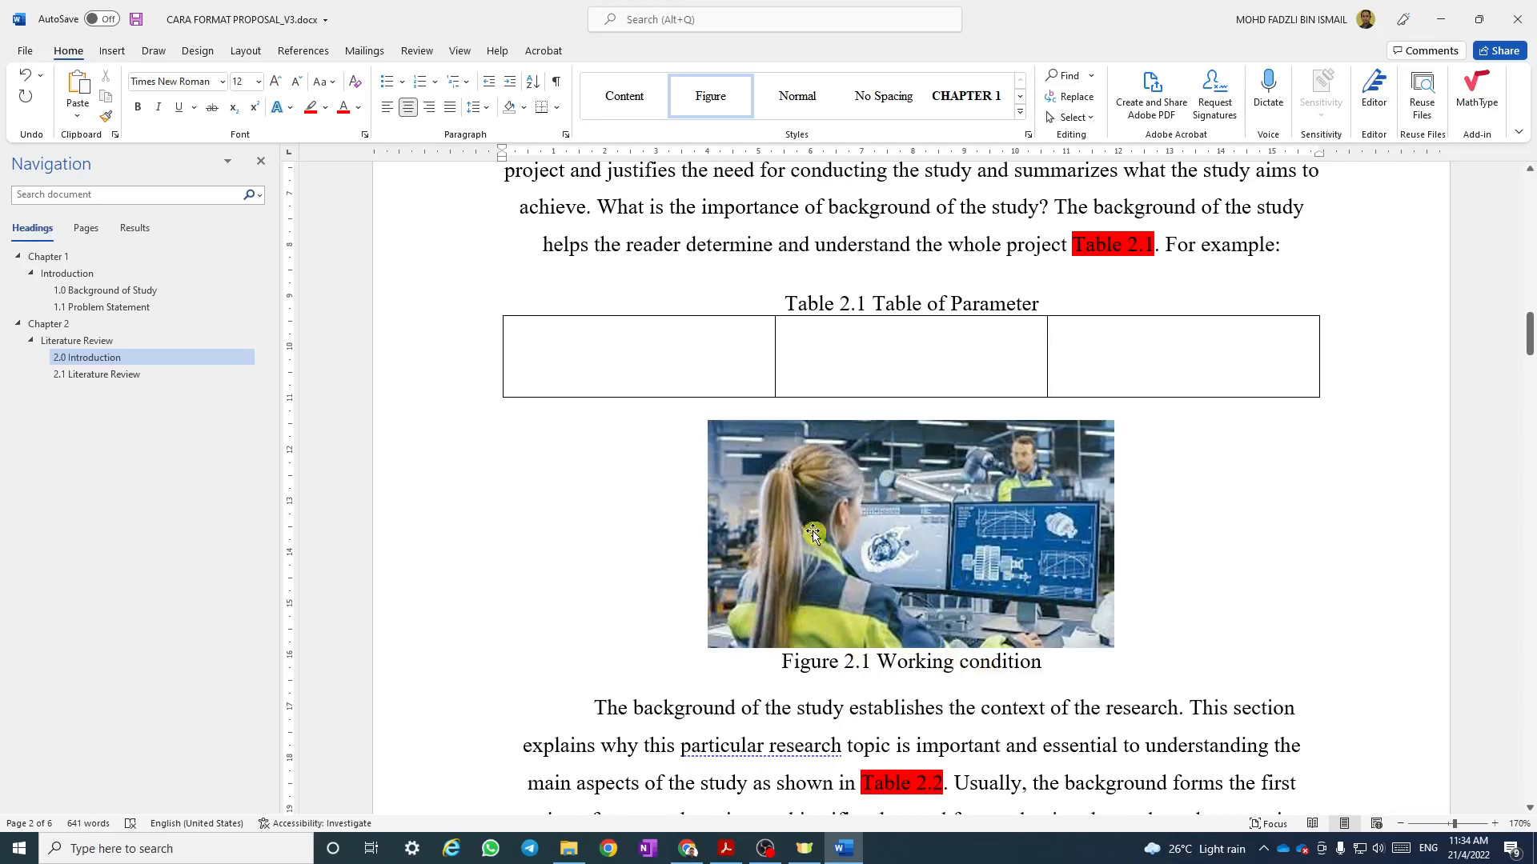
# Insert a cross-reference to Figure 2.1 Working condition, label and number only, after "achieve" in the first paragraph of section 2.0.
pyautogui.scroll(2, 928, 476)
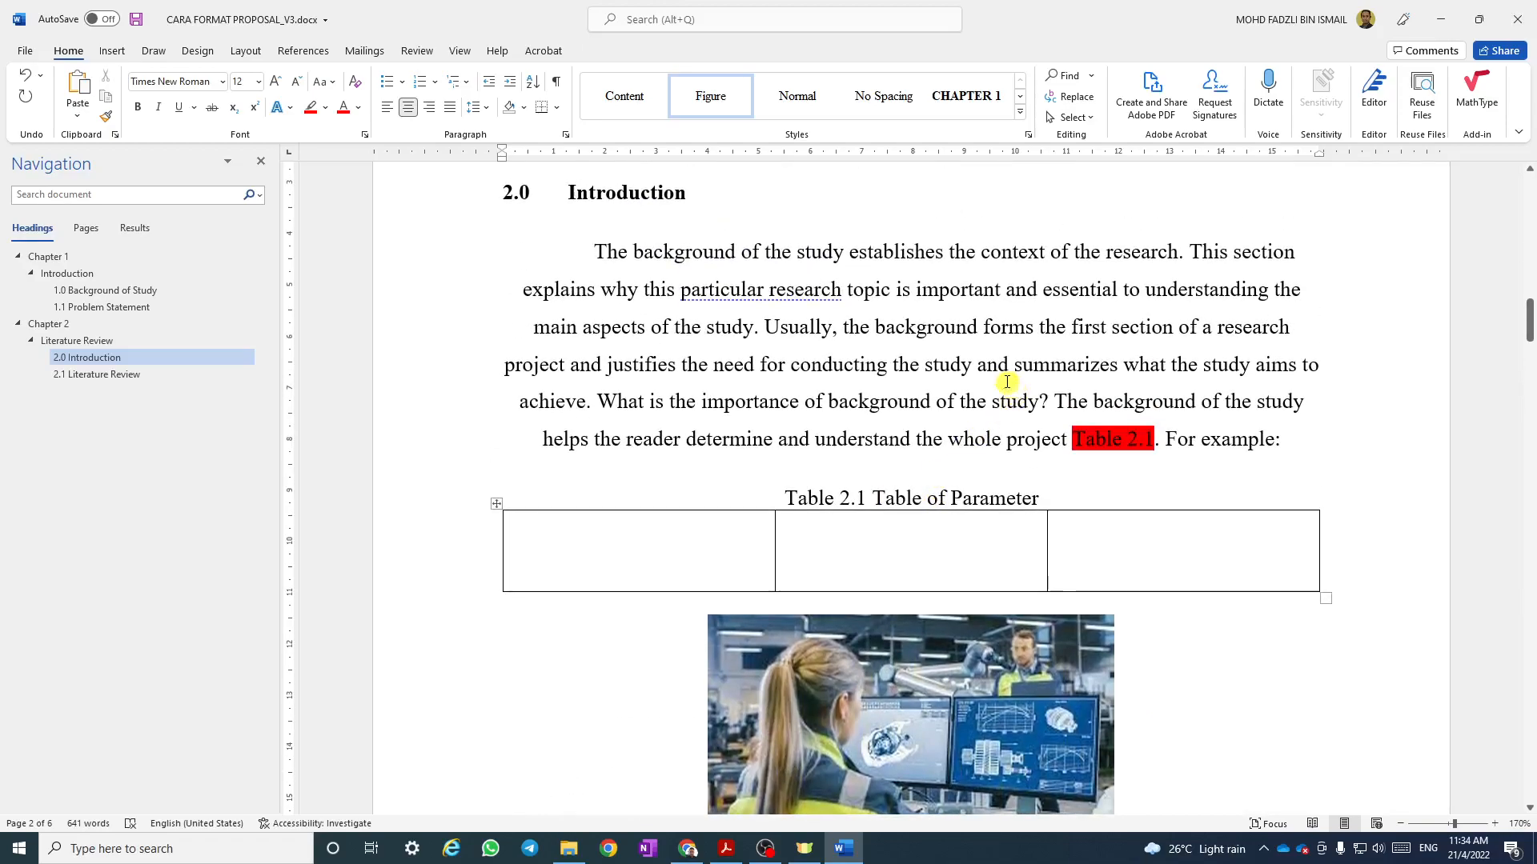
pyautogui.click(588, 407)
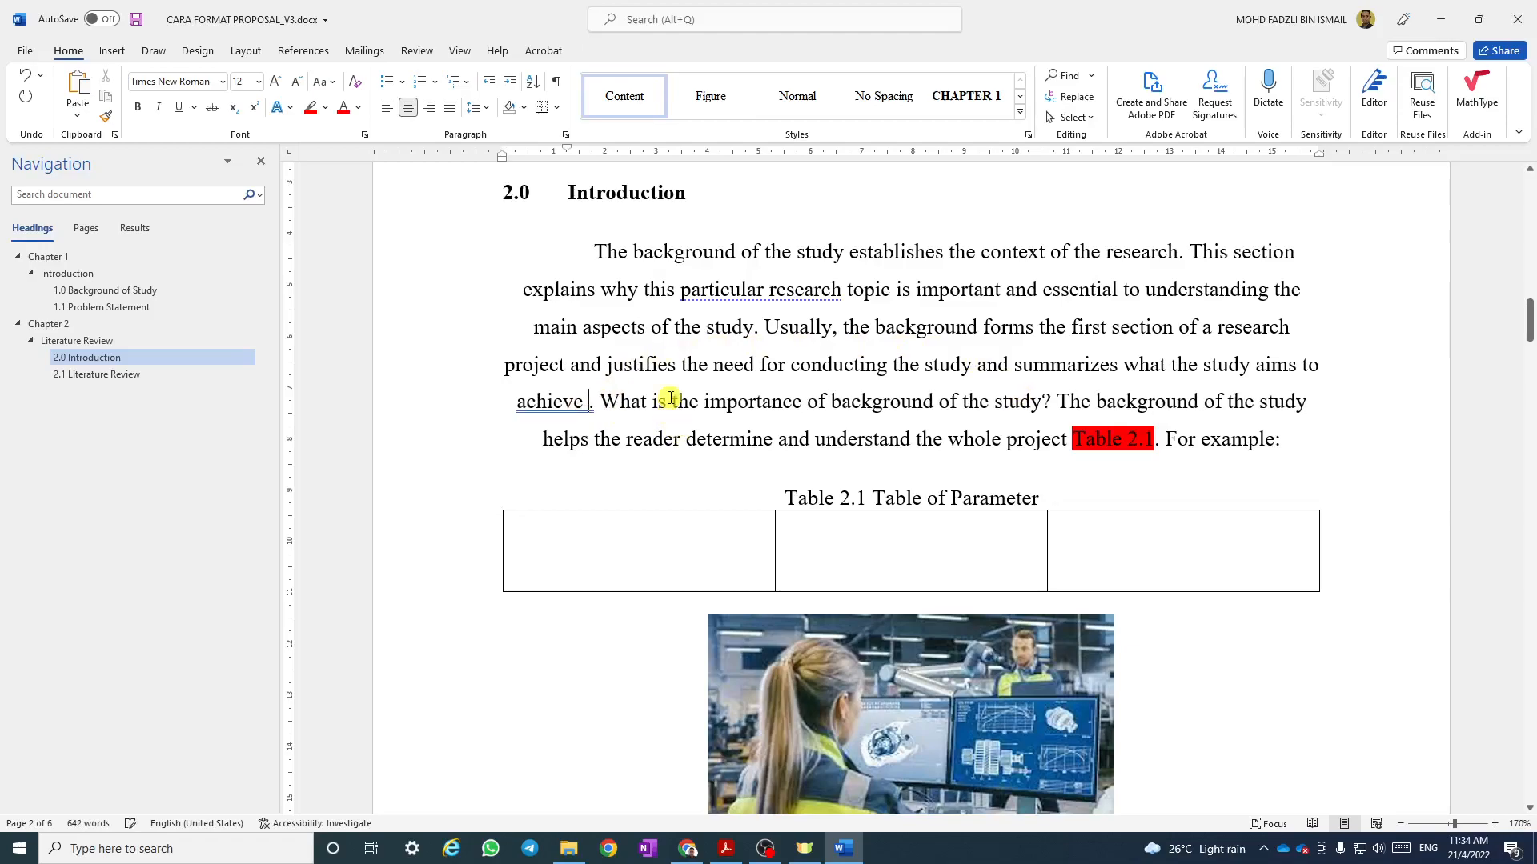
pyautogui.click(305, 56)
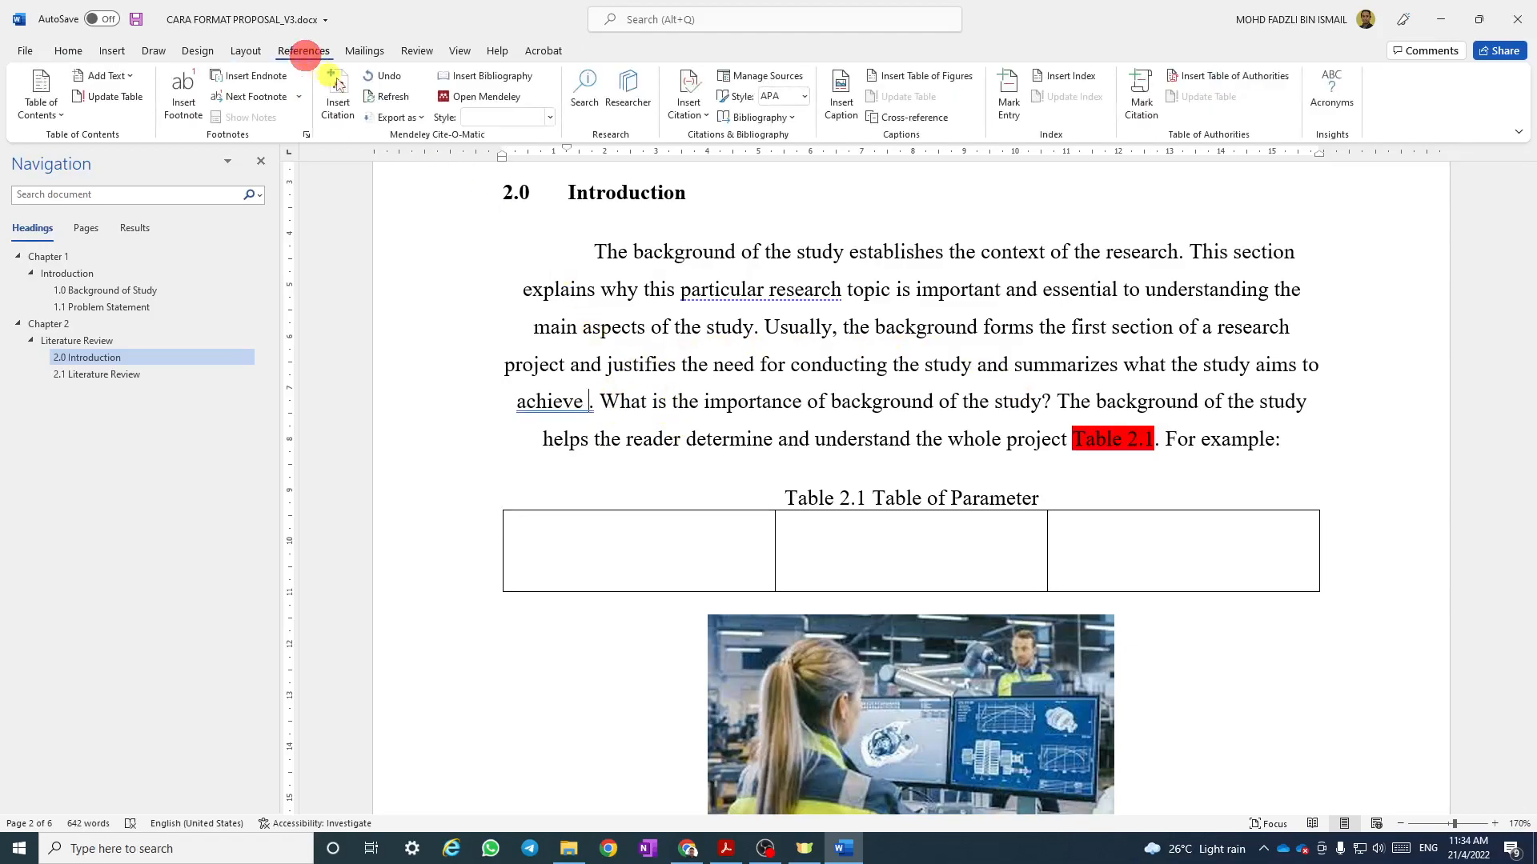
pyautogui.click(915, 118)
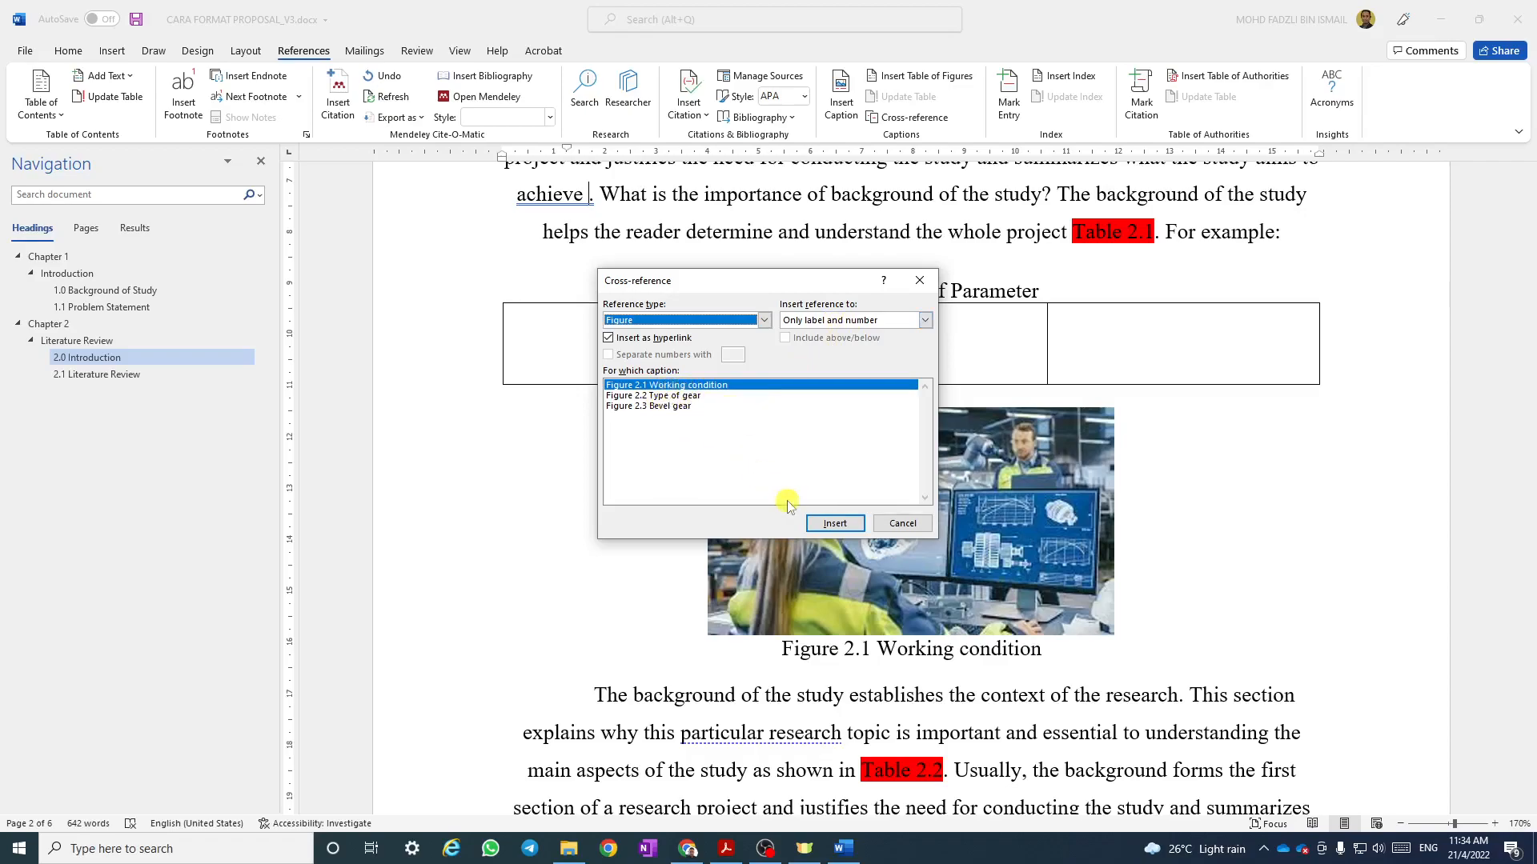
pyautogui.click(835, 523)
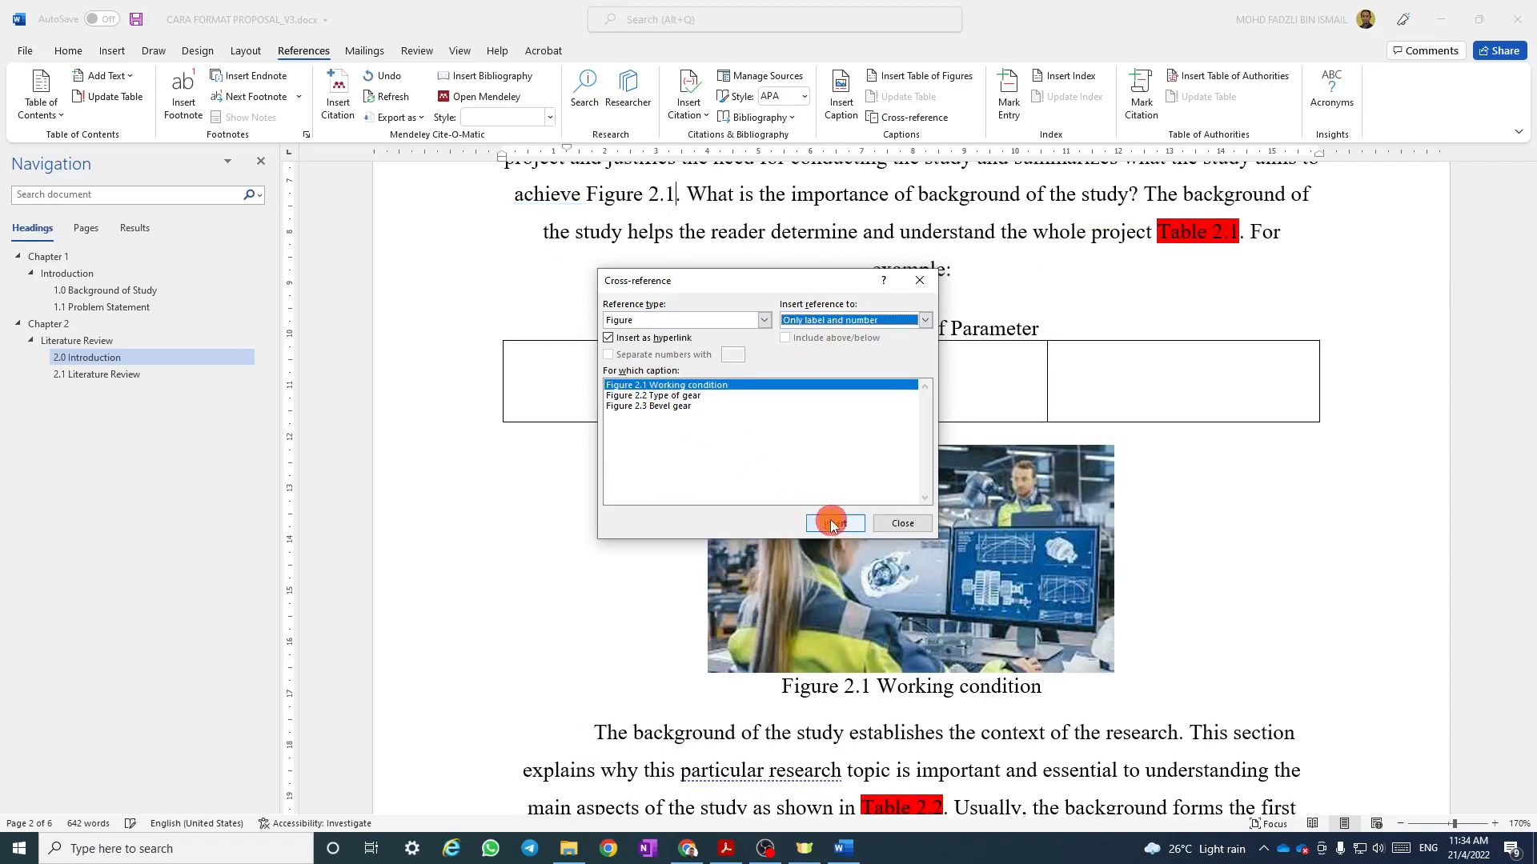
pyautogui.click(898, 523)
# Highlight the new "Figure 2.1" cross-reference in the first paragraph of section 2.0 in red.
pyautogui.click(588, 194)
pyautogui.moveTo(643, 194); pyautogui.dragTo(676, 194)
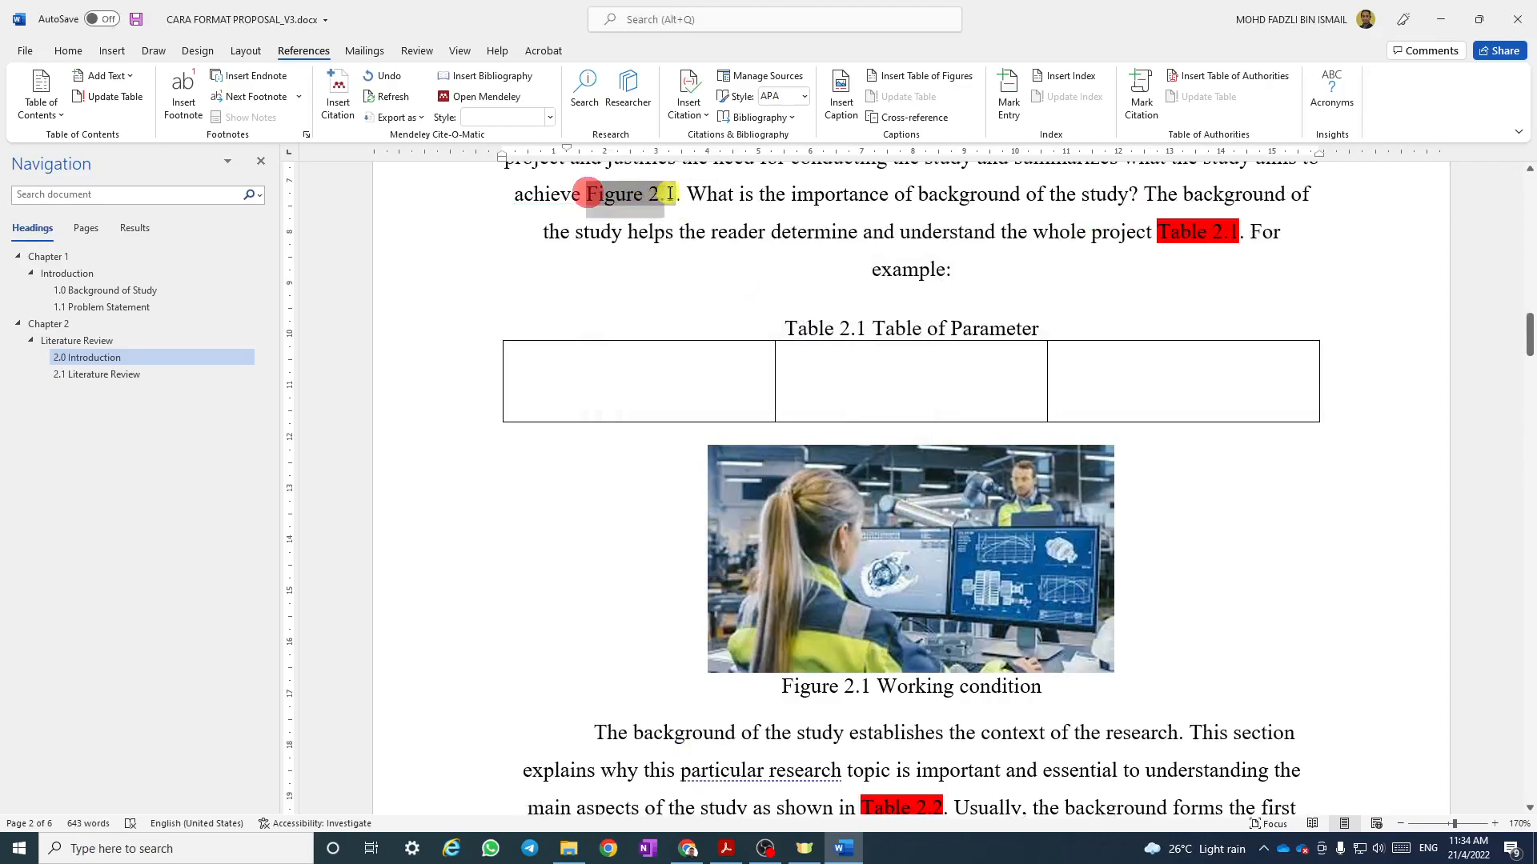
pyautogui.click(72, 51)
pyautogui.scroll(-5, 818, 490)
pyautogui.scroll(10, 720, 416)
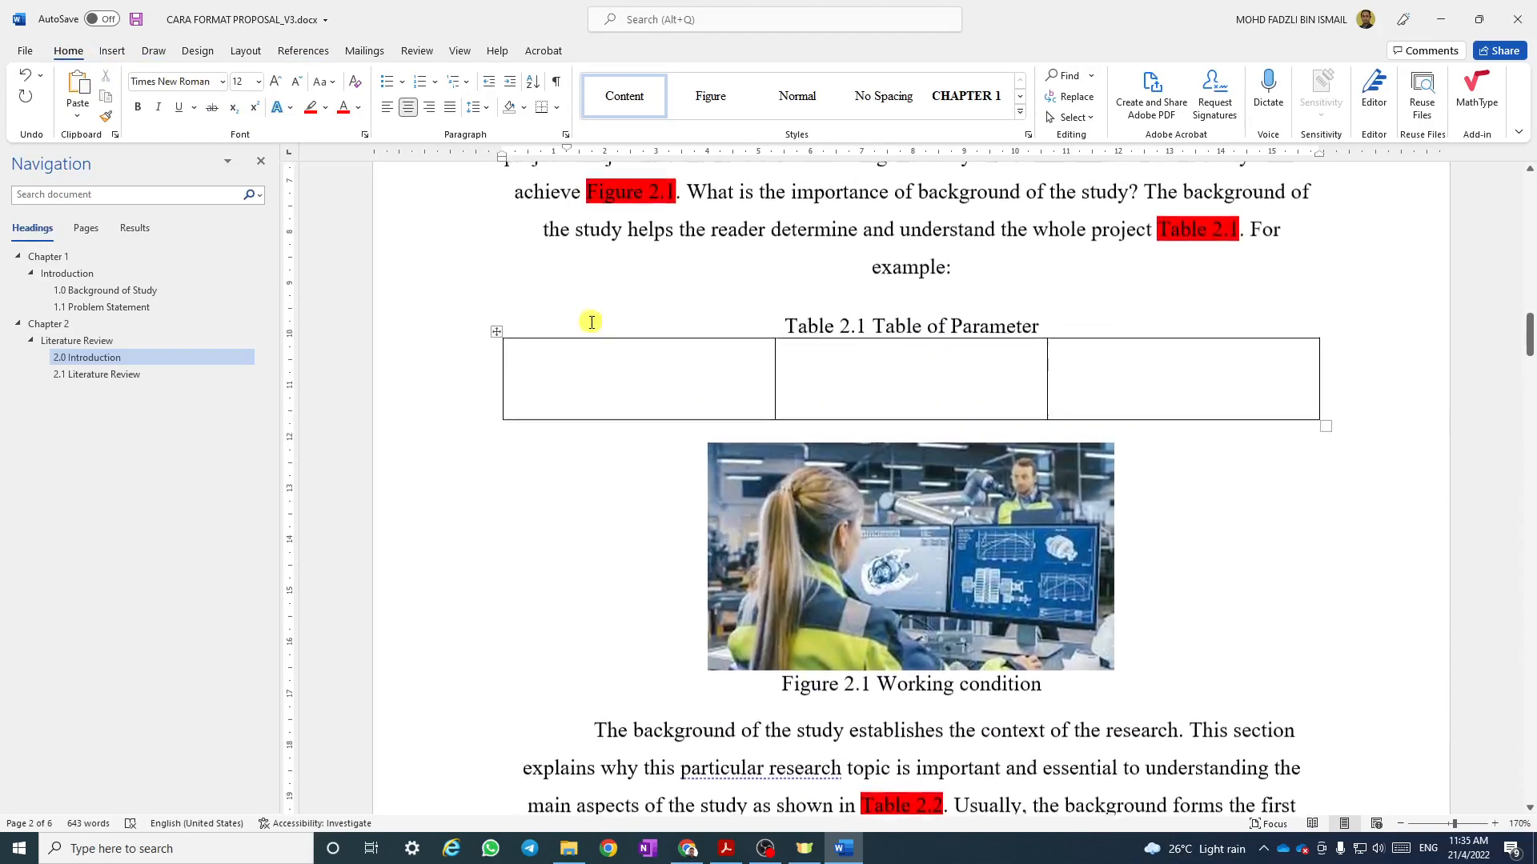
# Compare the highlighted figure cross-references in sections 2.0 and 2.1 with the numbers in their figure captions.
pyautogui.scroll(-2, 800, 561)
pyautogui.scroll(-4, 856, 608)
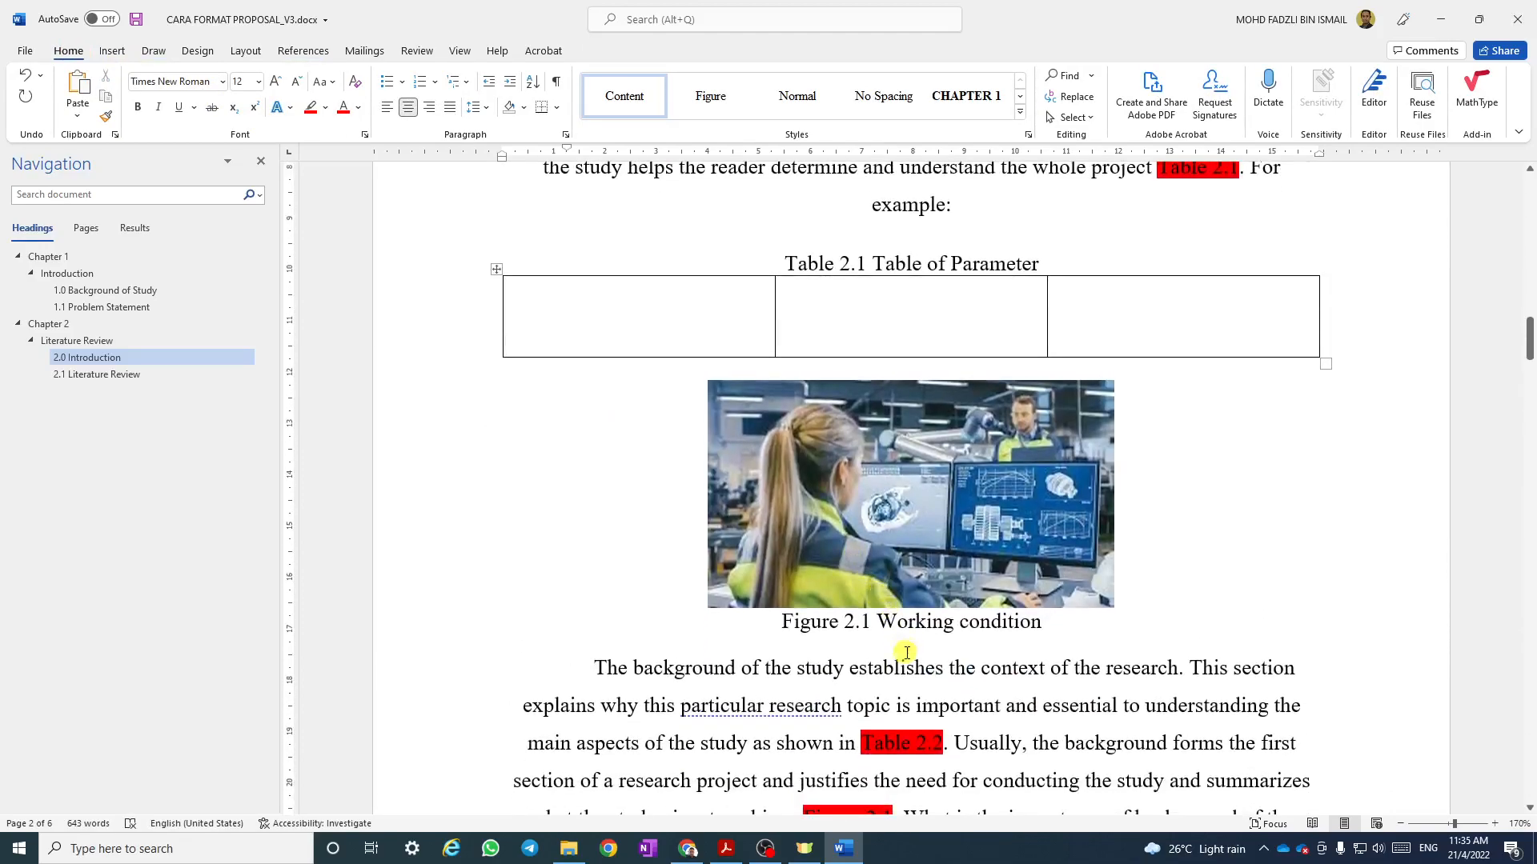
pyautogui.scroll(-4, 861, 617)
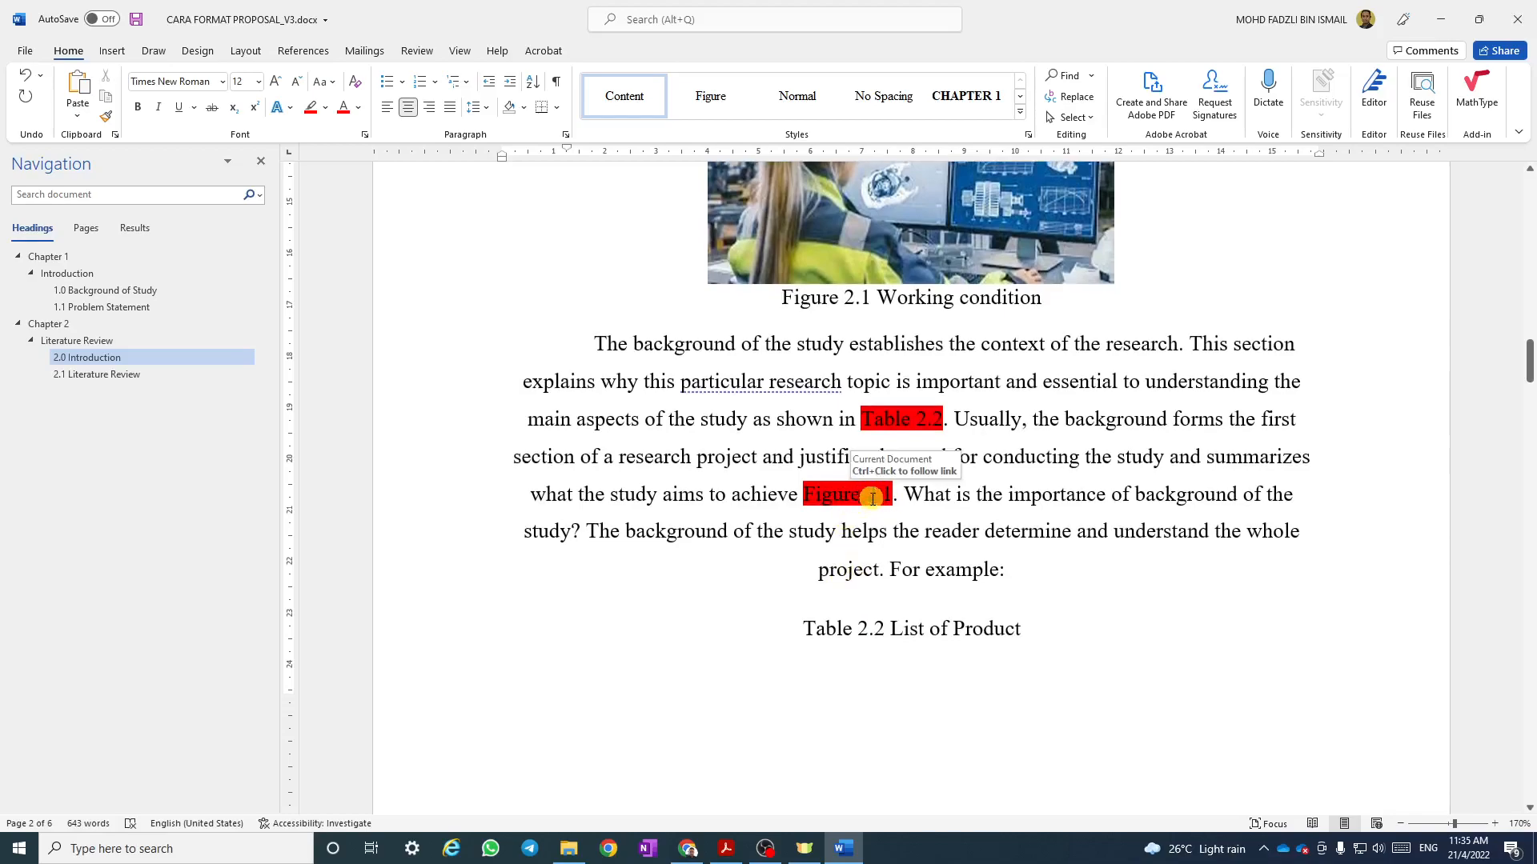
pyautogui.scroll(-15, 861, 496)
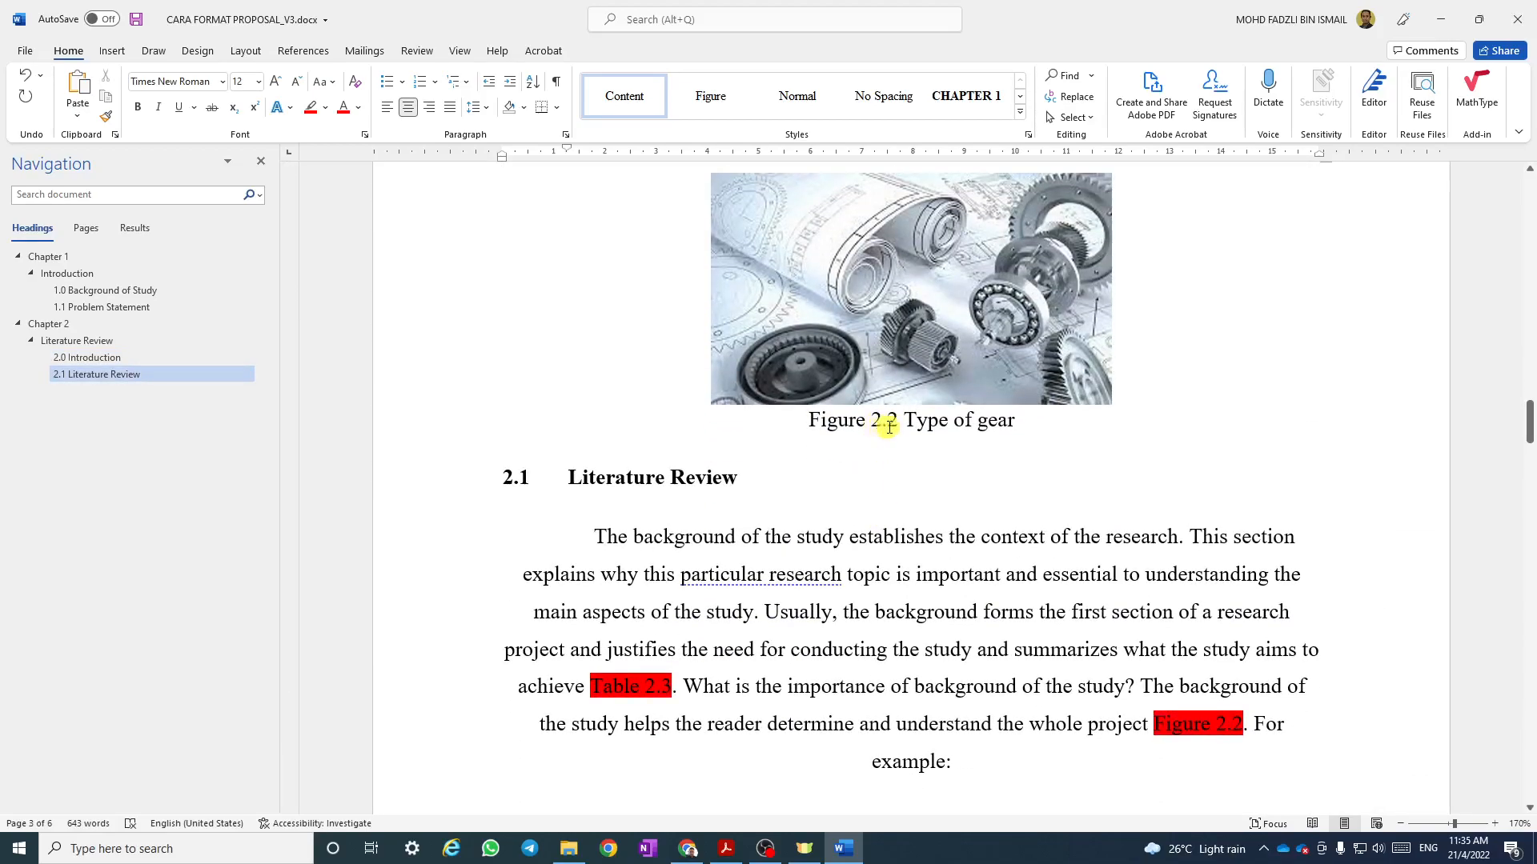
pyautogui.scroll(-3, 888, 437)
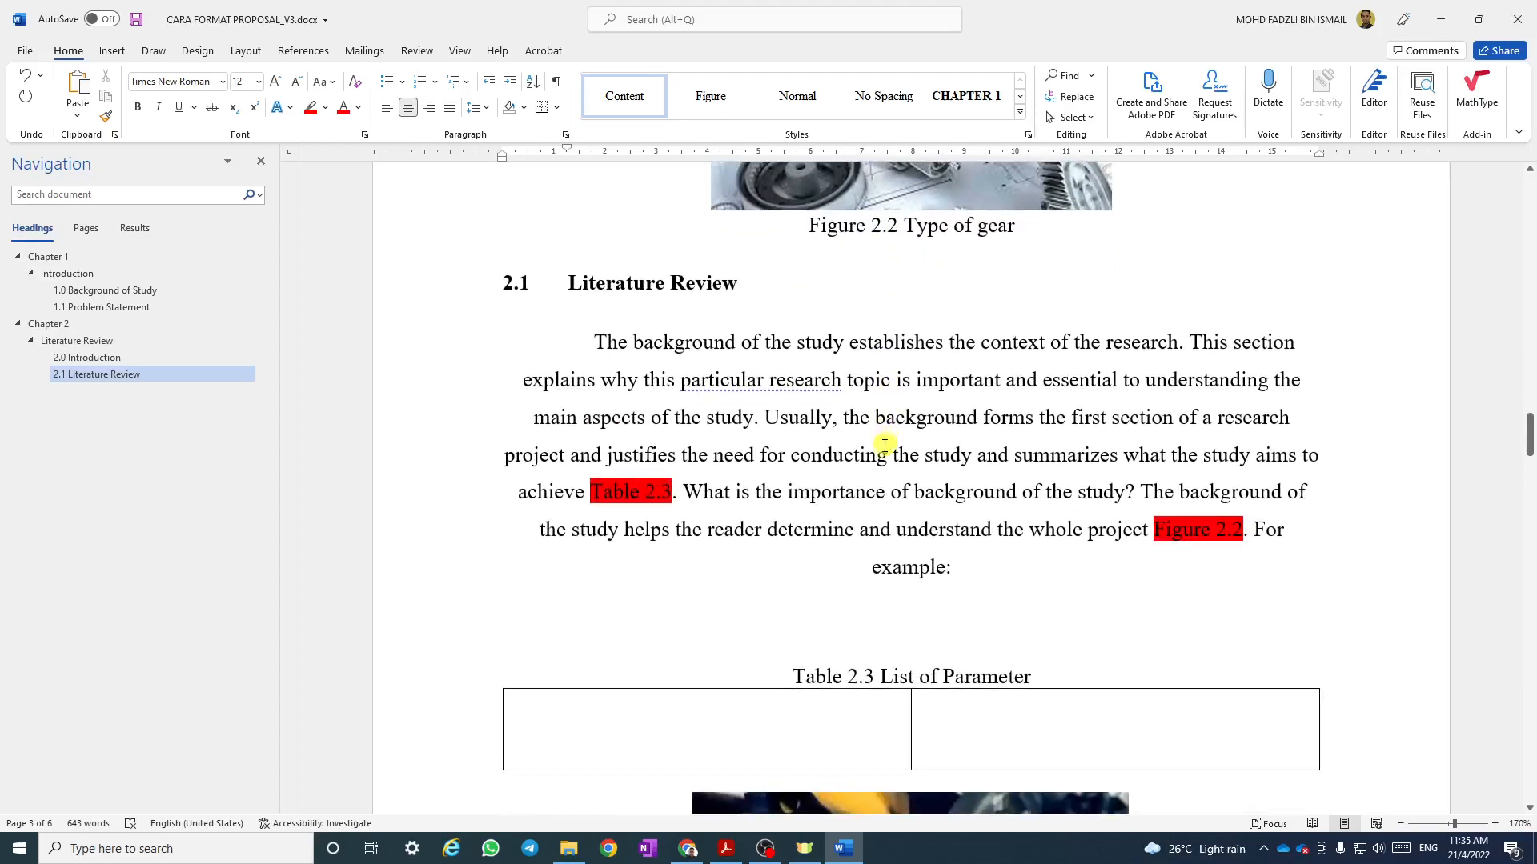
pyautogui.scroll(-2, 1211, 521)
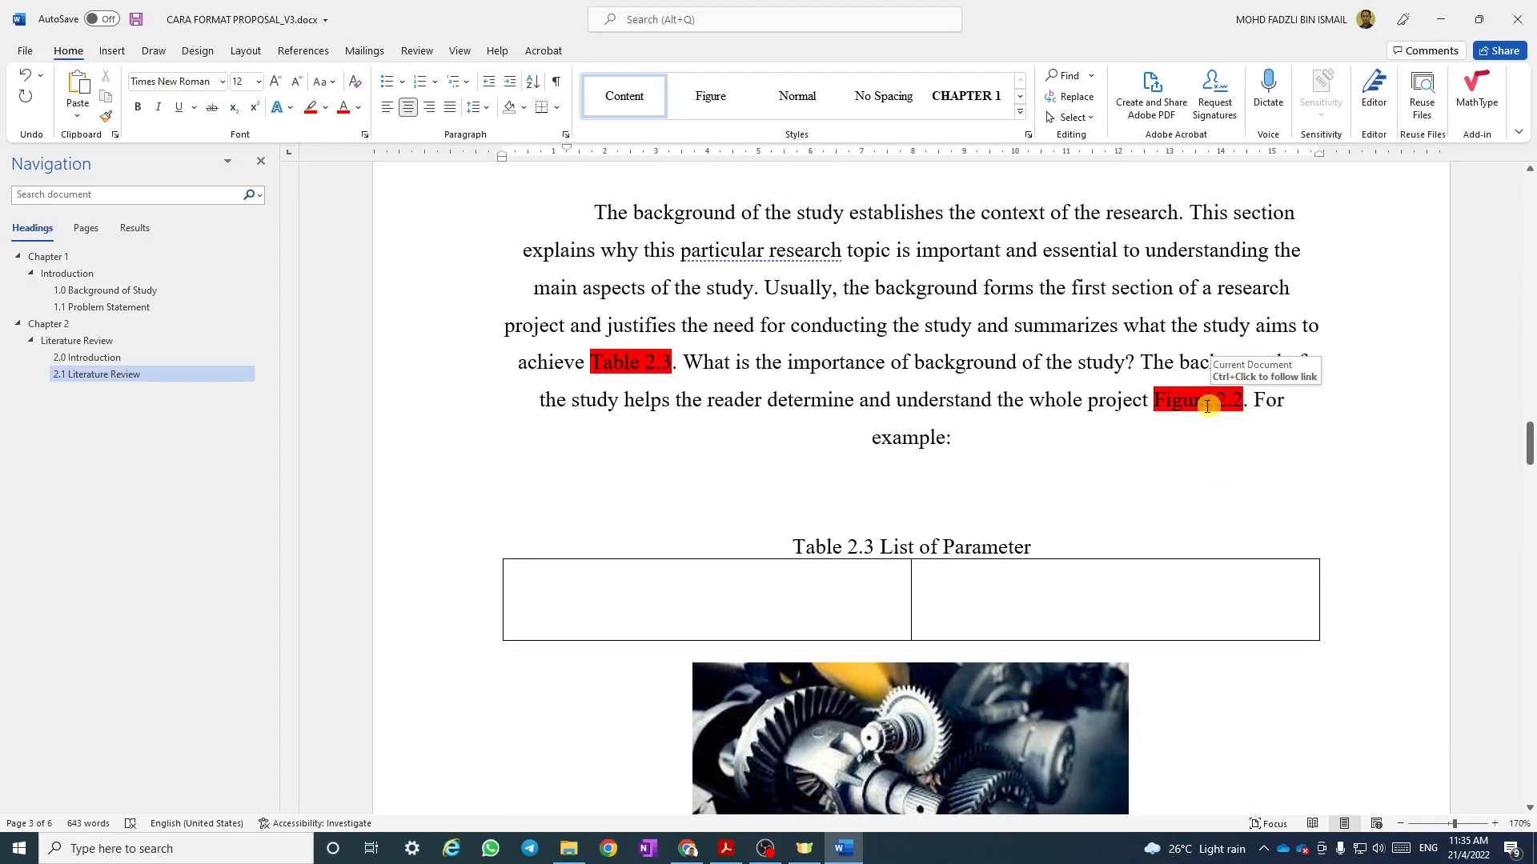
pyautogui.scroll(-5, 1208, 405)
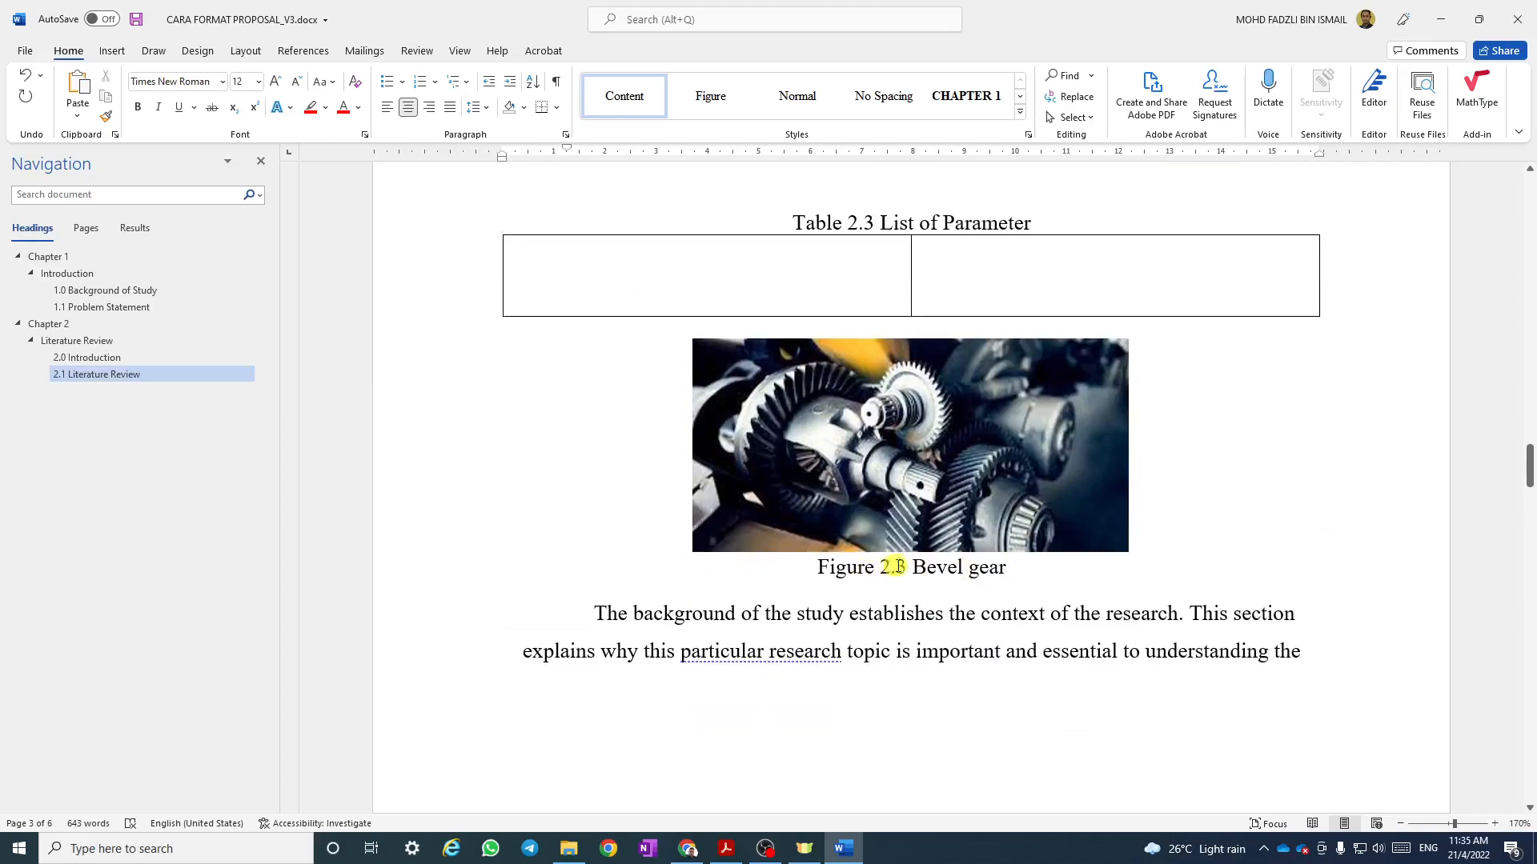
pyautogui.scroll(5, 893, 565)
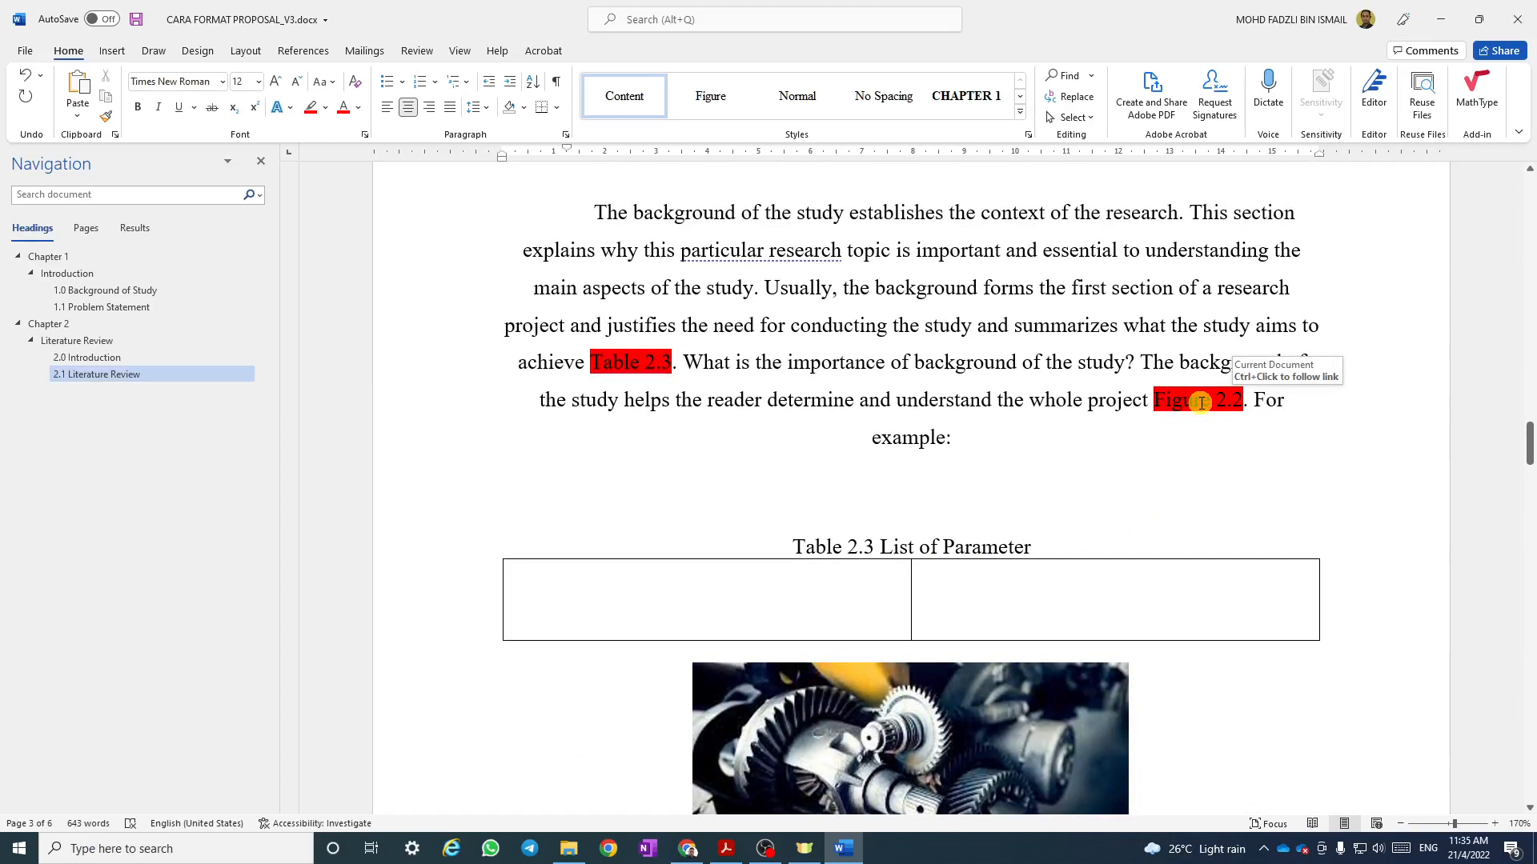
# Update the figure cross-reference fields in the first Literature Review paragraph and in both paragraphs of section 2.0.
pyautogui.rightClick(1195, 403)
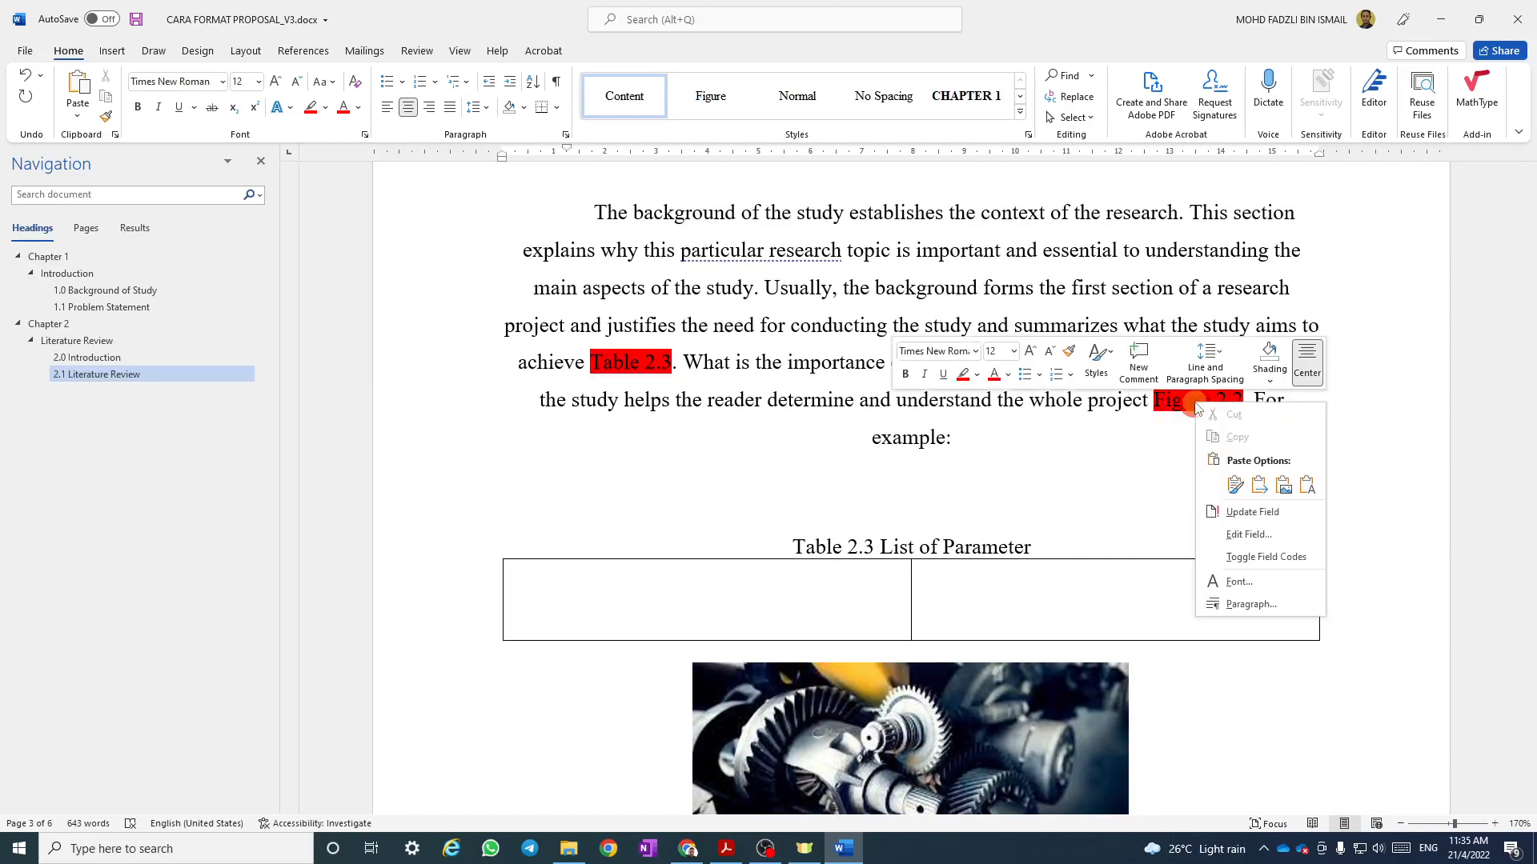
pyautogui.click(1250, 511)
pyautogui.scroll(15, 1210, 403)
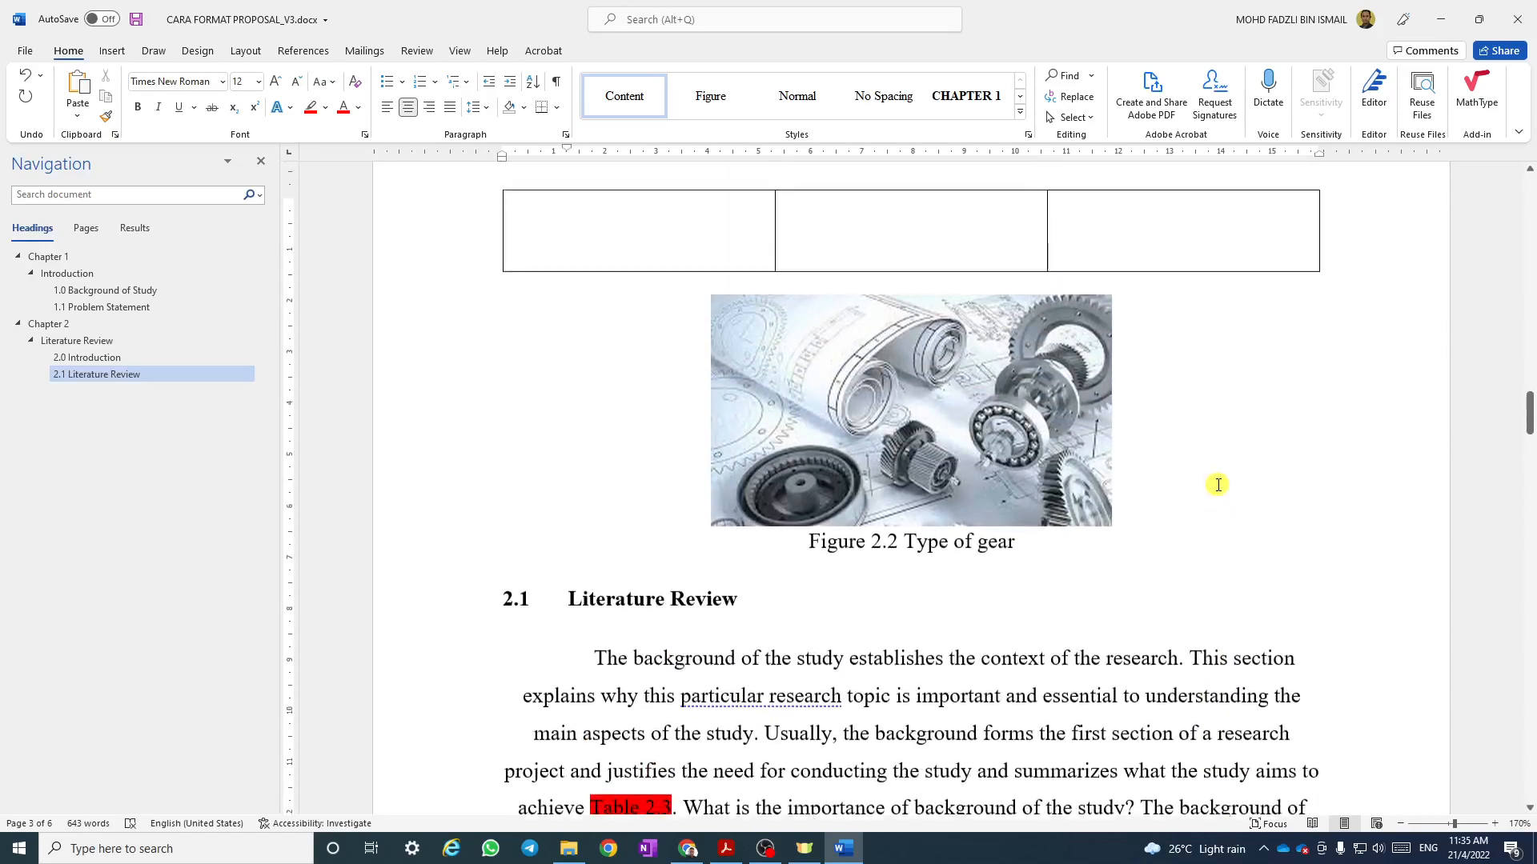
pyautogui.scroll(3, 1219, 489)
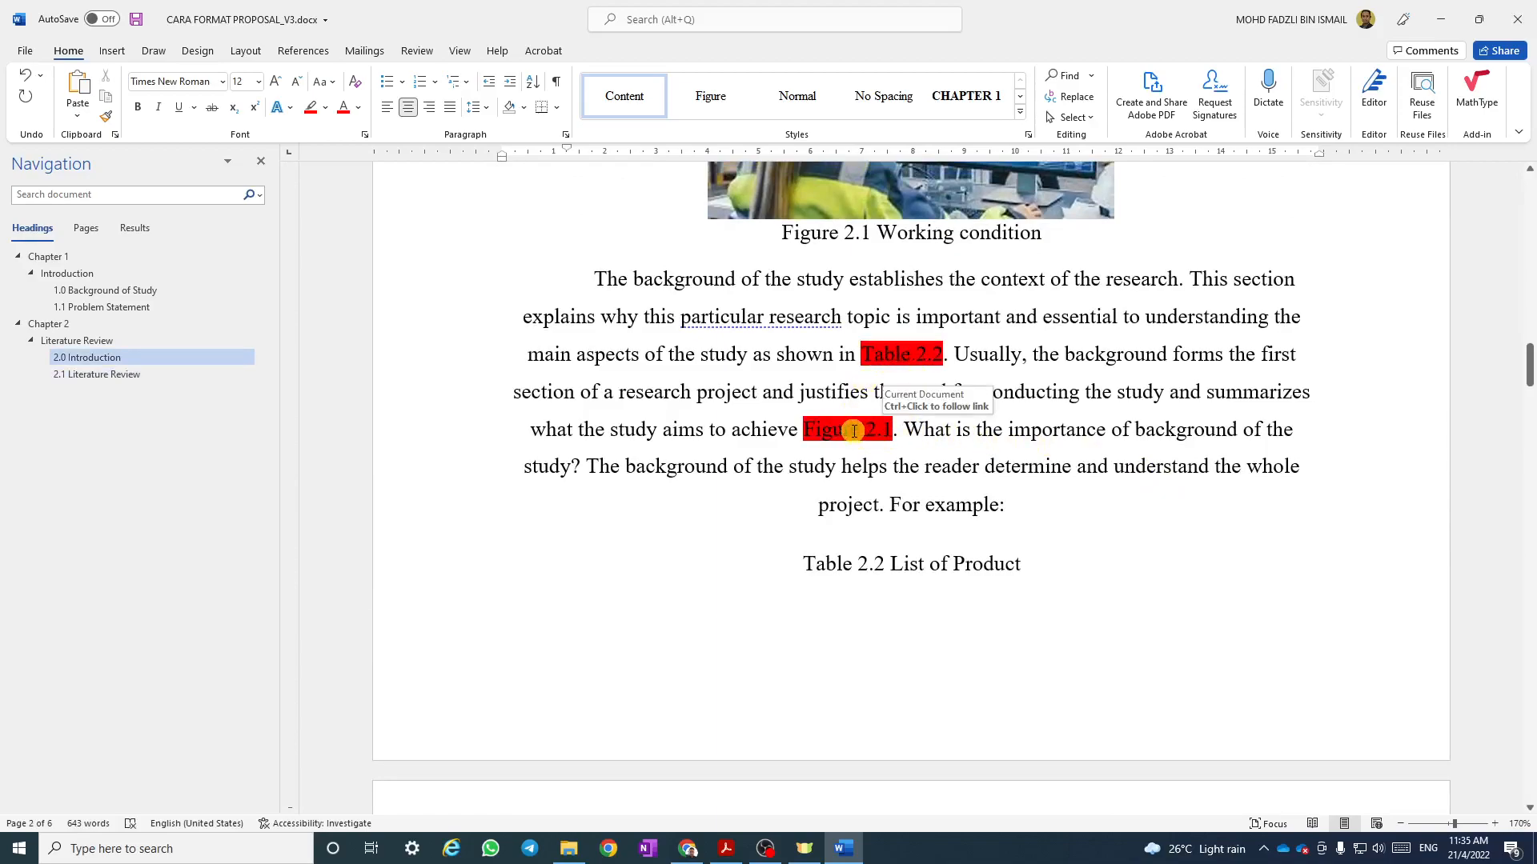
pyautogui.rightClick(854, 437)
pyautogui.click(961, 542)
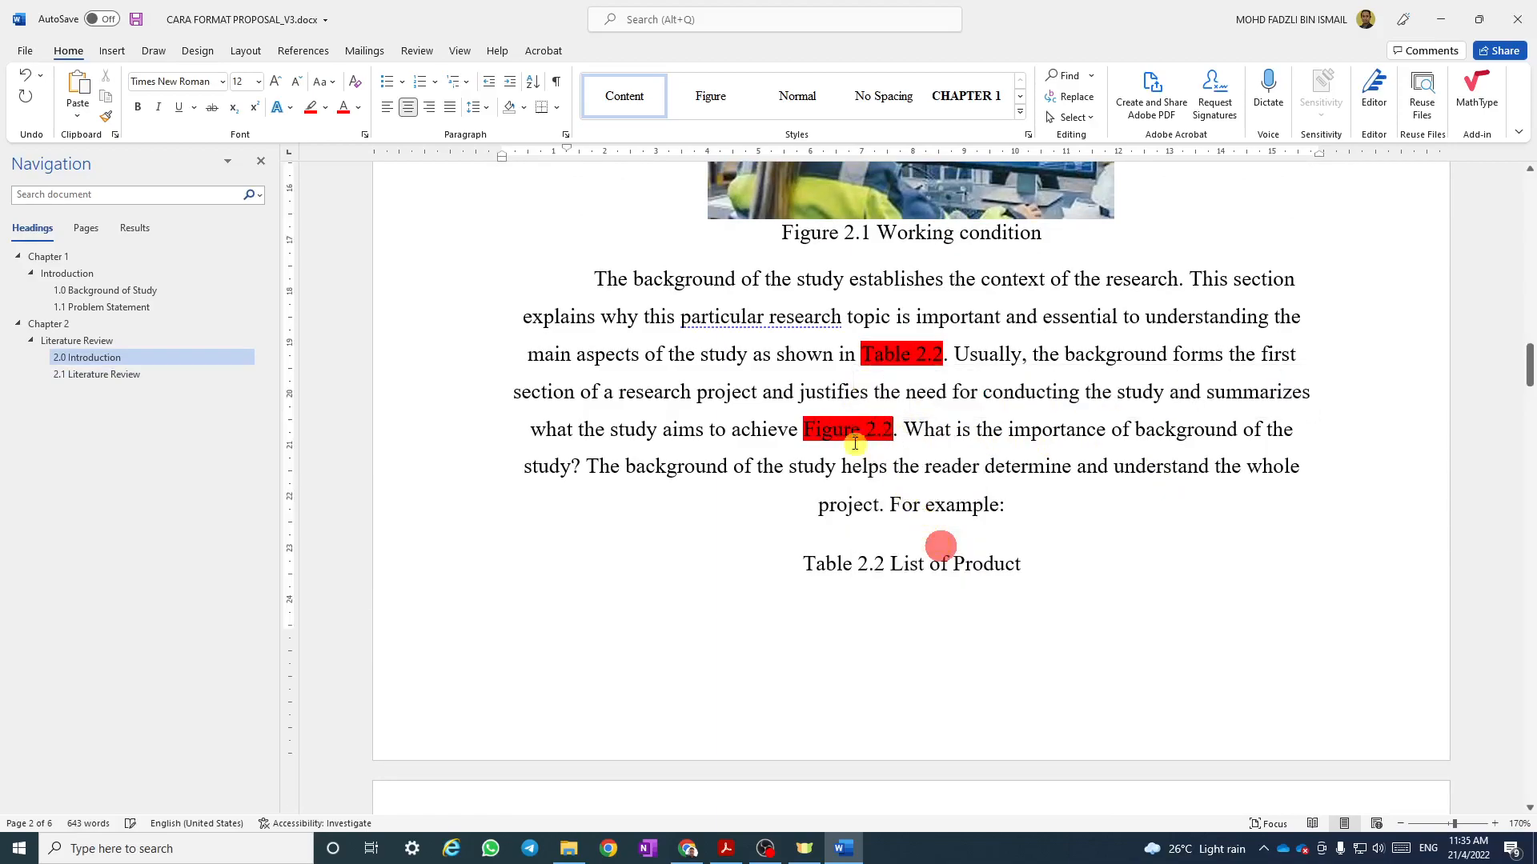
pyautogui.scroll(2, 904, 488)
pyautogui.scroll(6, 907, 492)
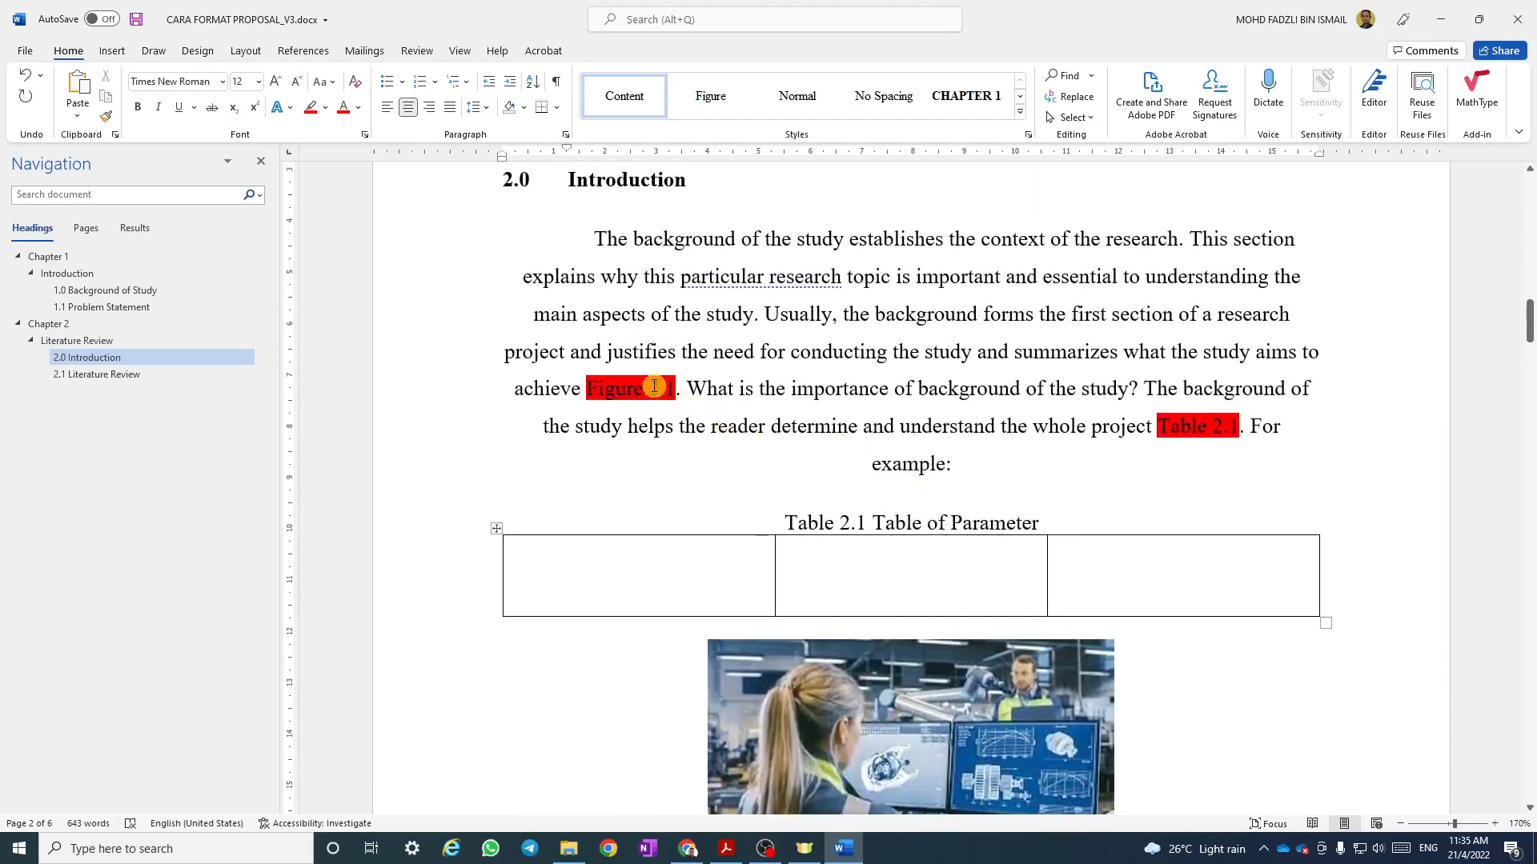
pyautogui.rightClick(636, 390)
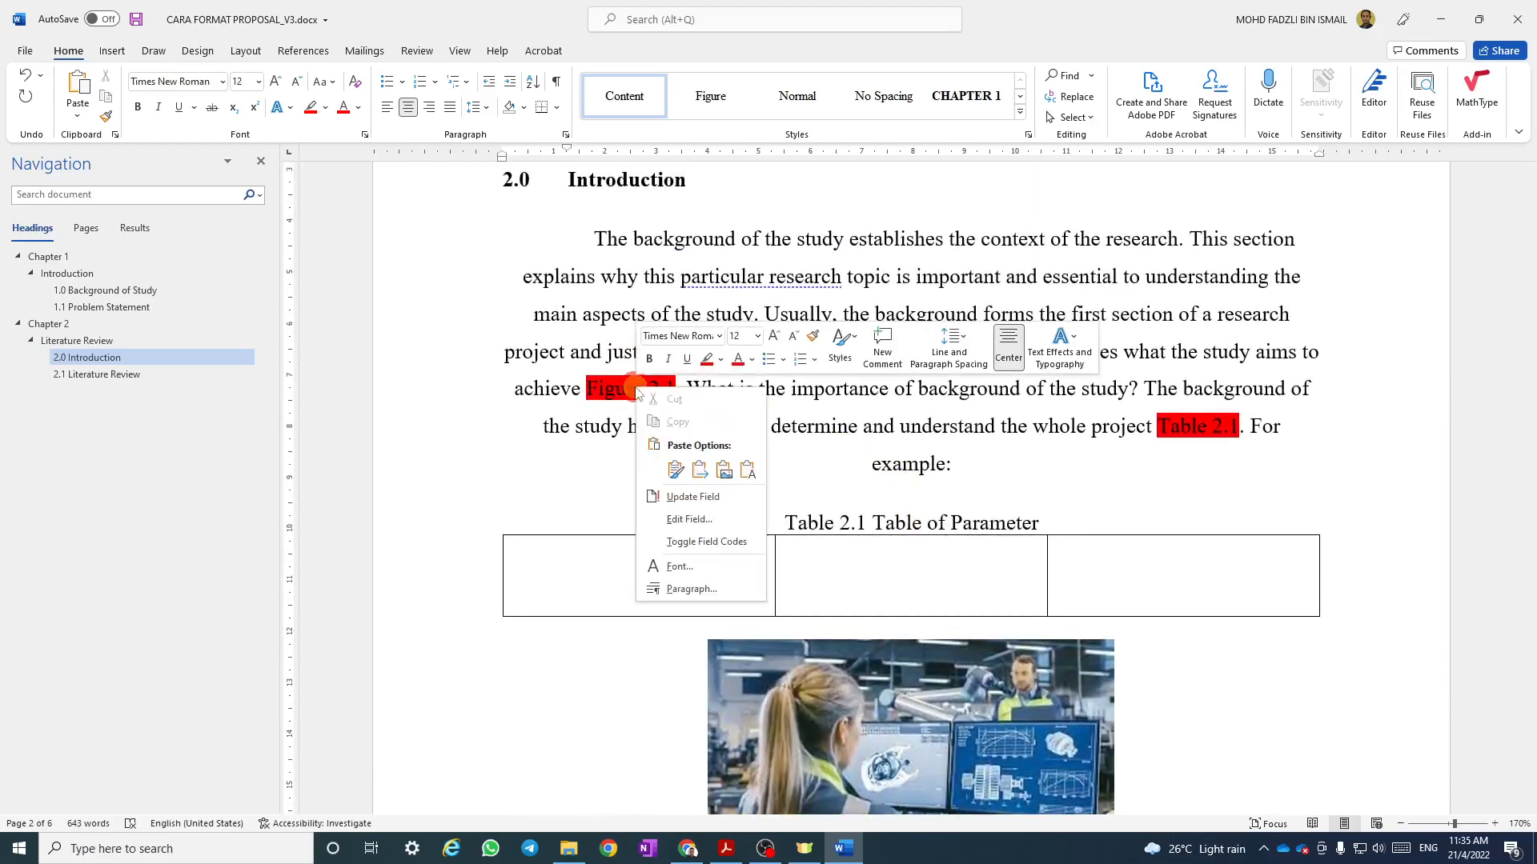
pyautogui.click(716, 498)
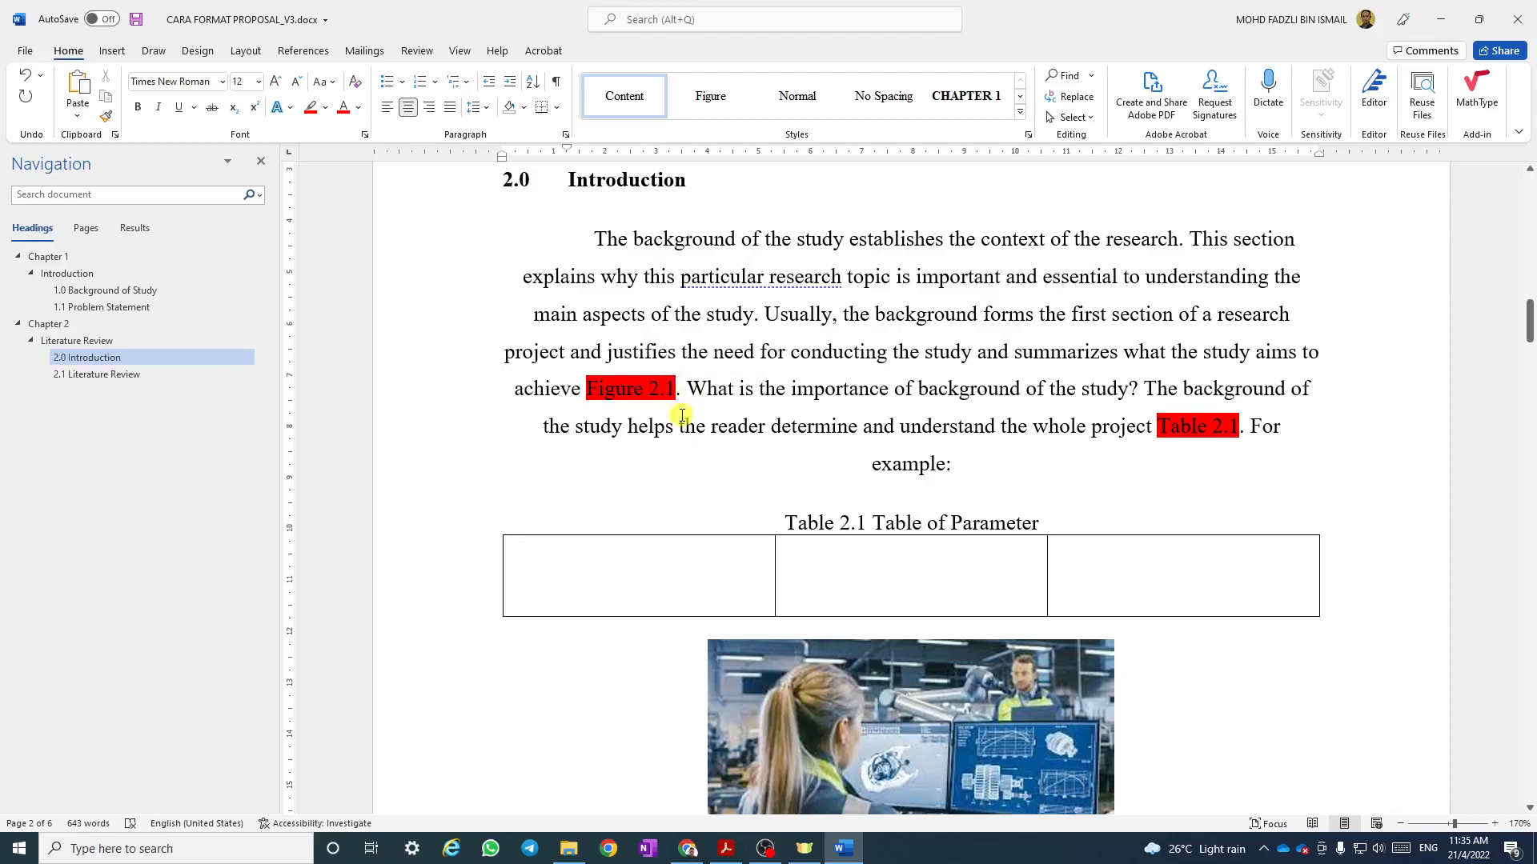
# Review the figure and table cross-references in section 2.0 against the captions they point to.
pyautogui.scroll(-3, 683, 415)
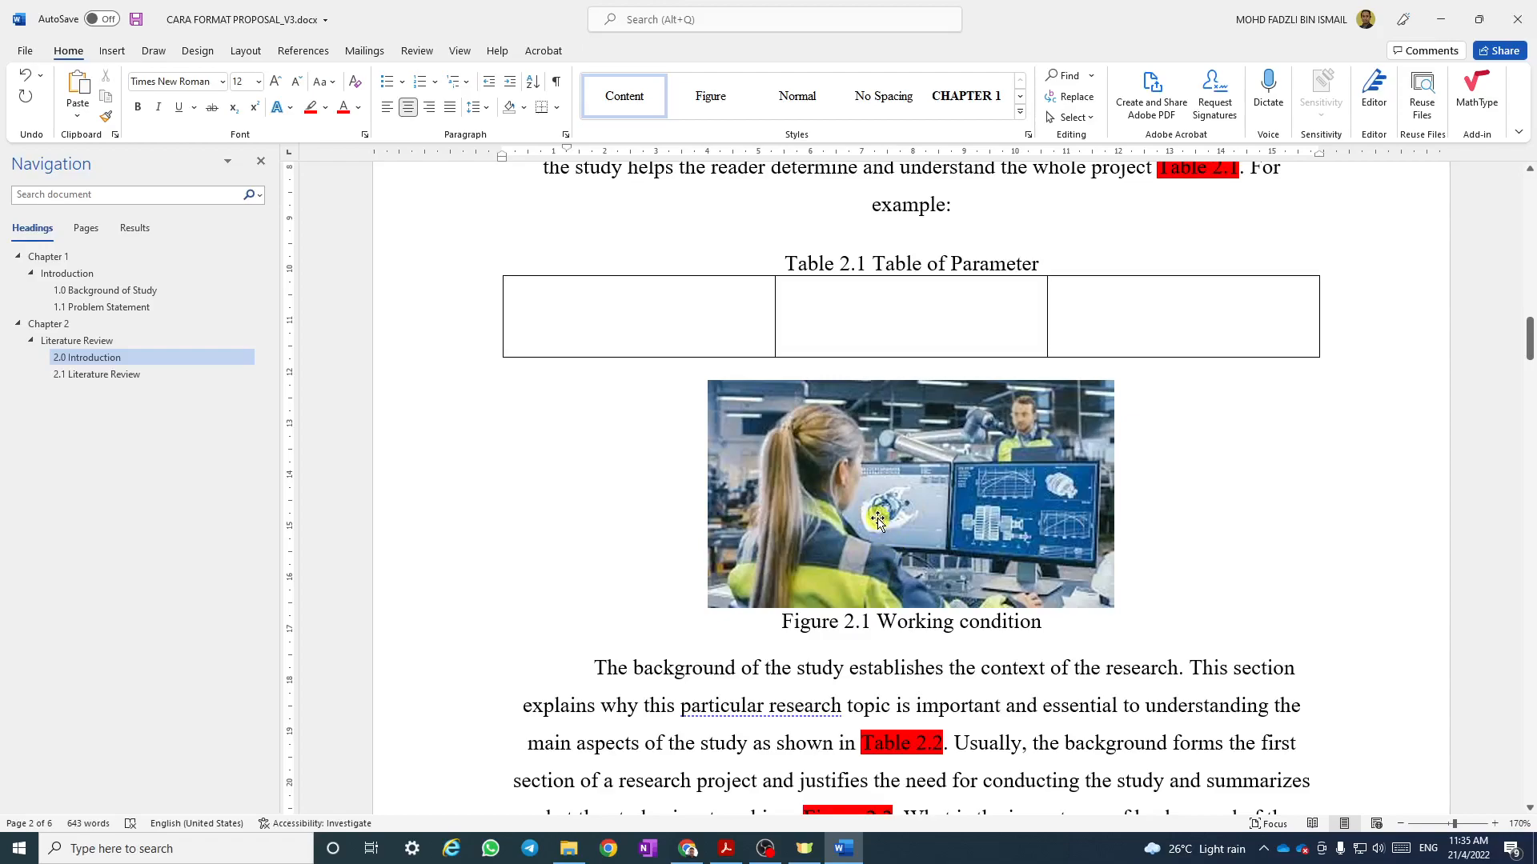
pyautogui.scroll(4, 872, 488)
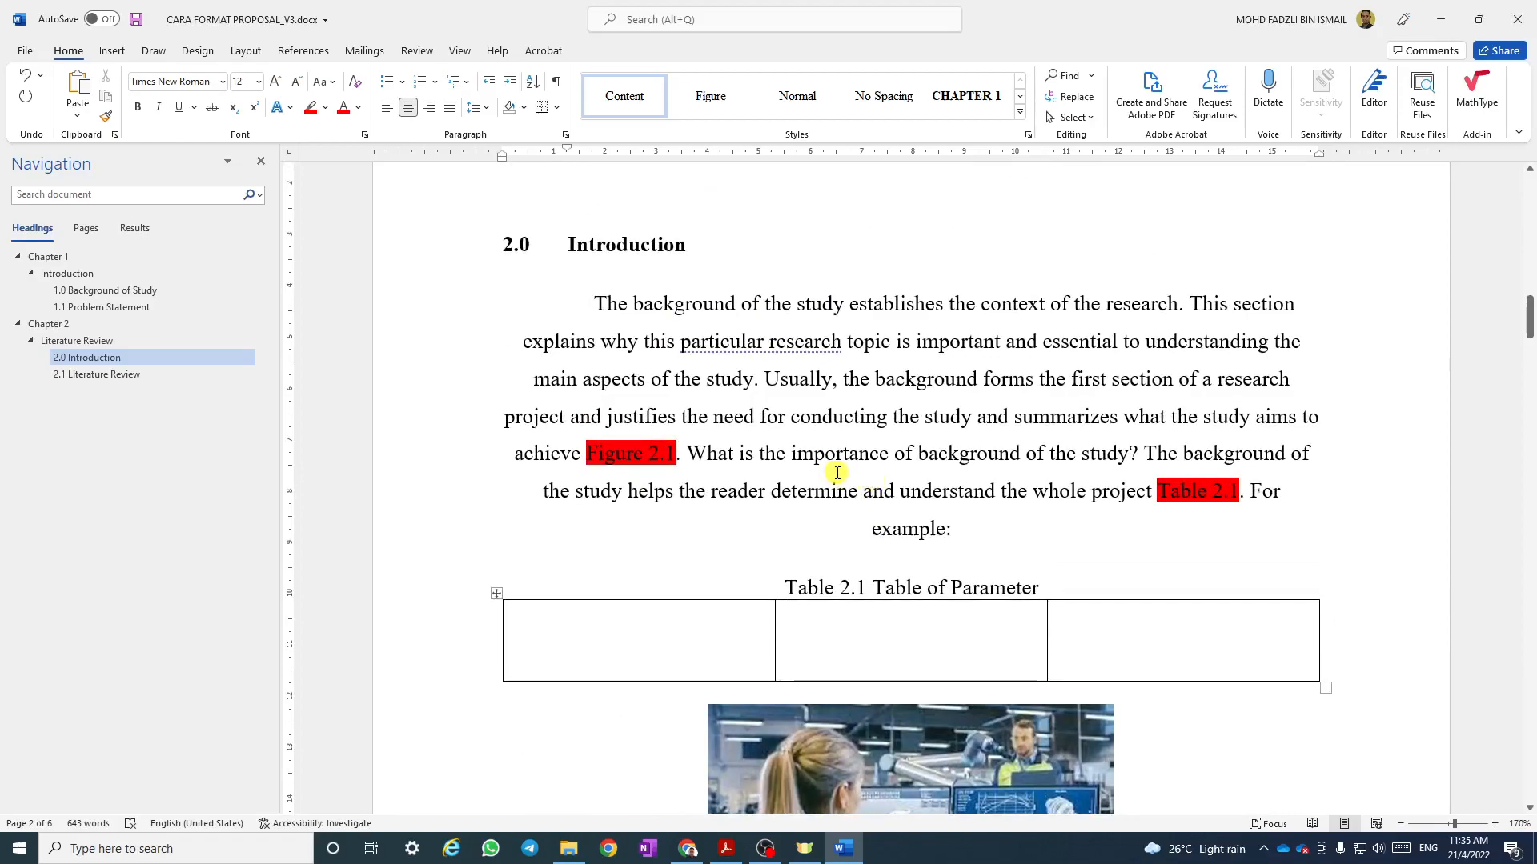
pyautogui.scroll(-7, 847, 481)
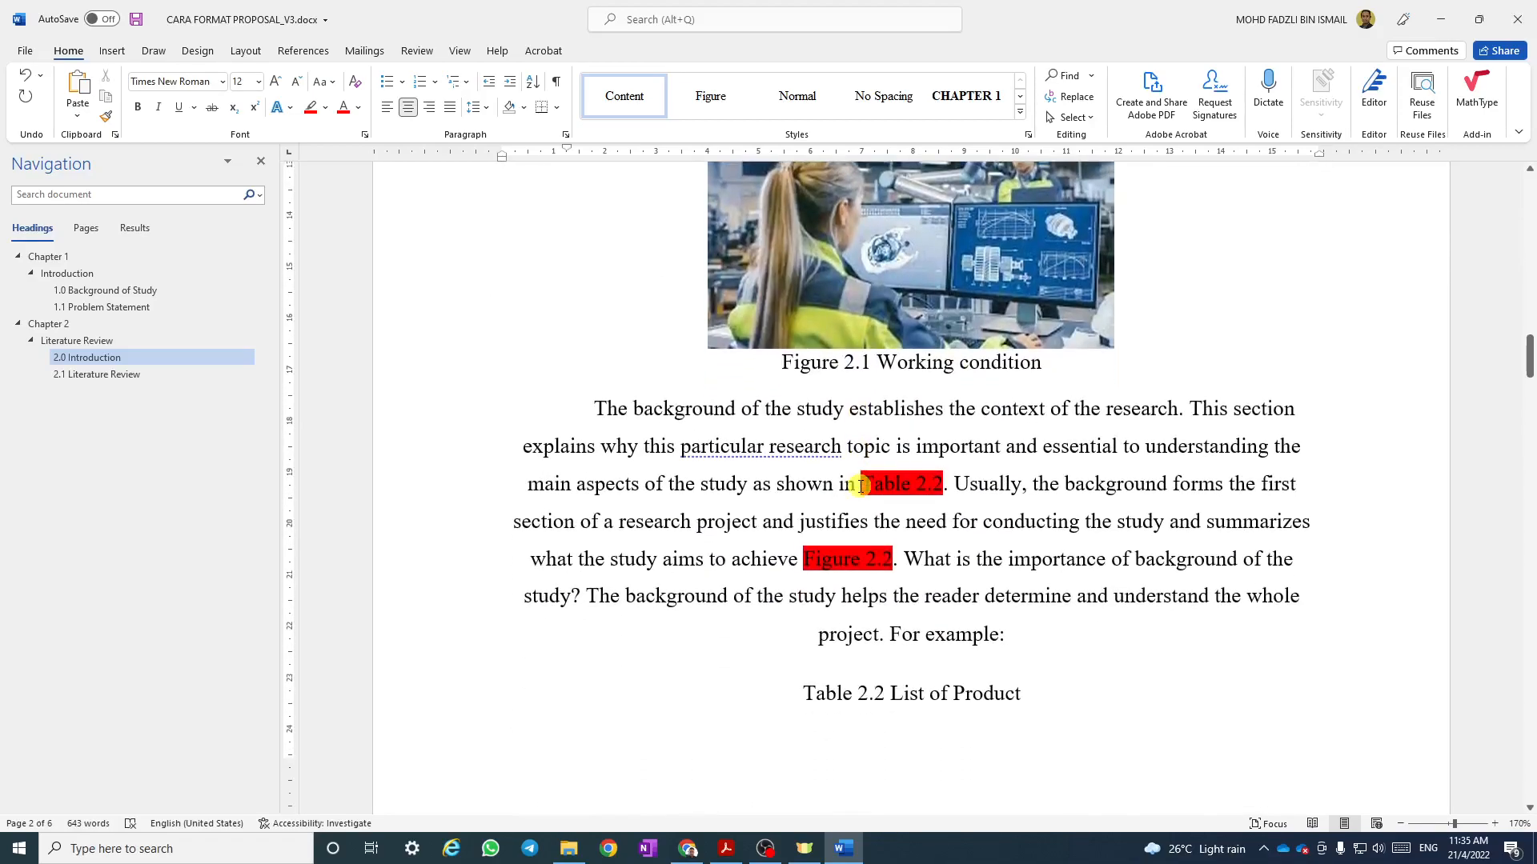
pyautogui.scroll(7, 861, 486)
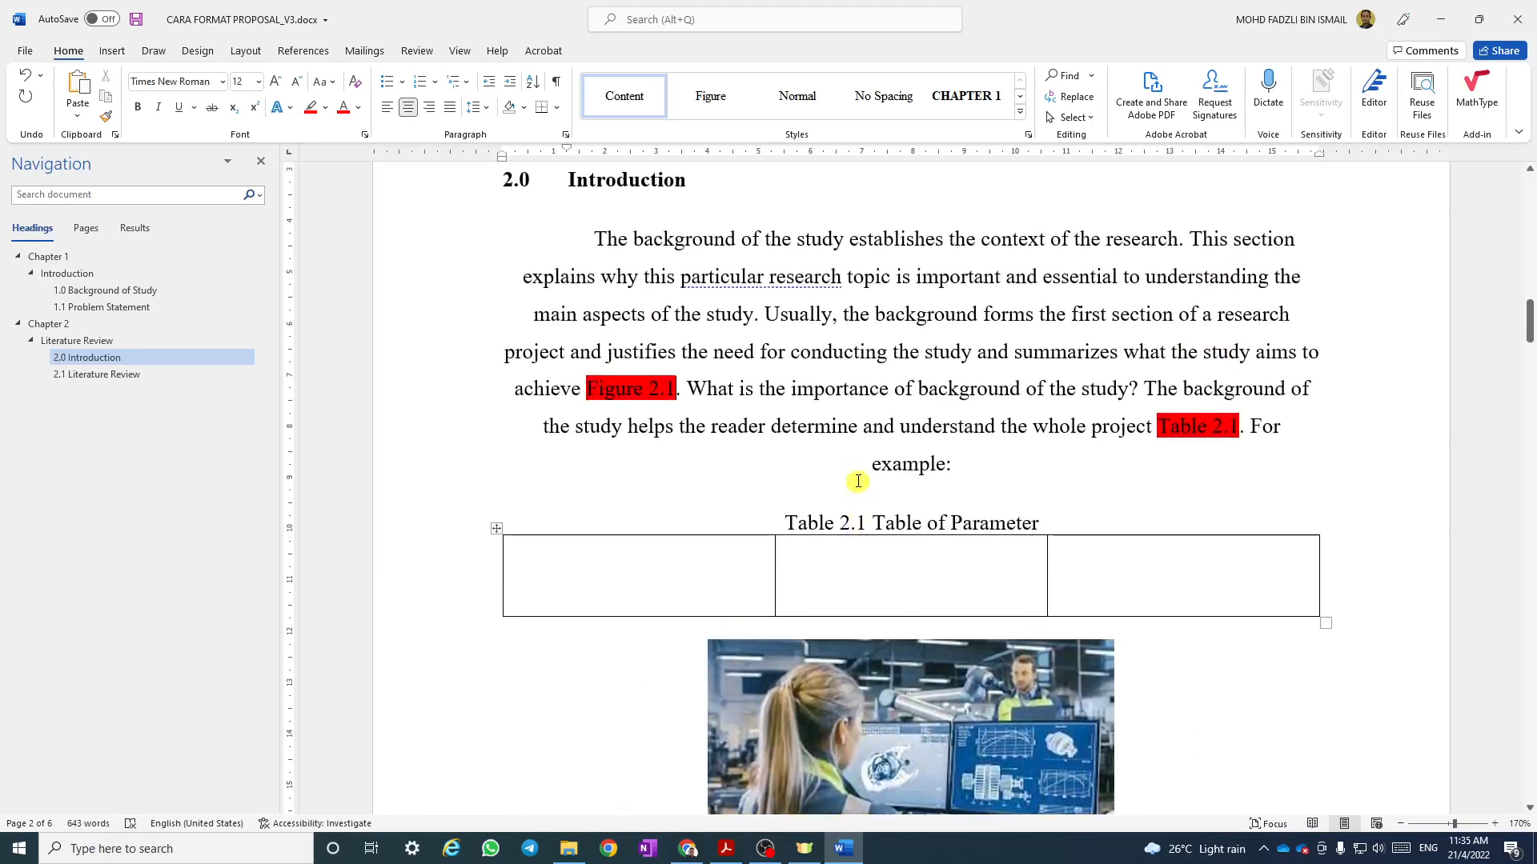
pyautogui.click(862, 237)
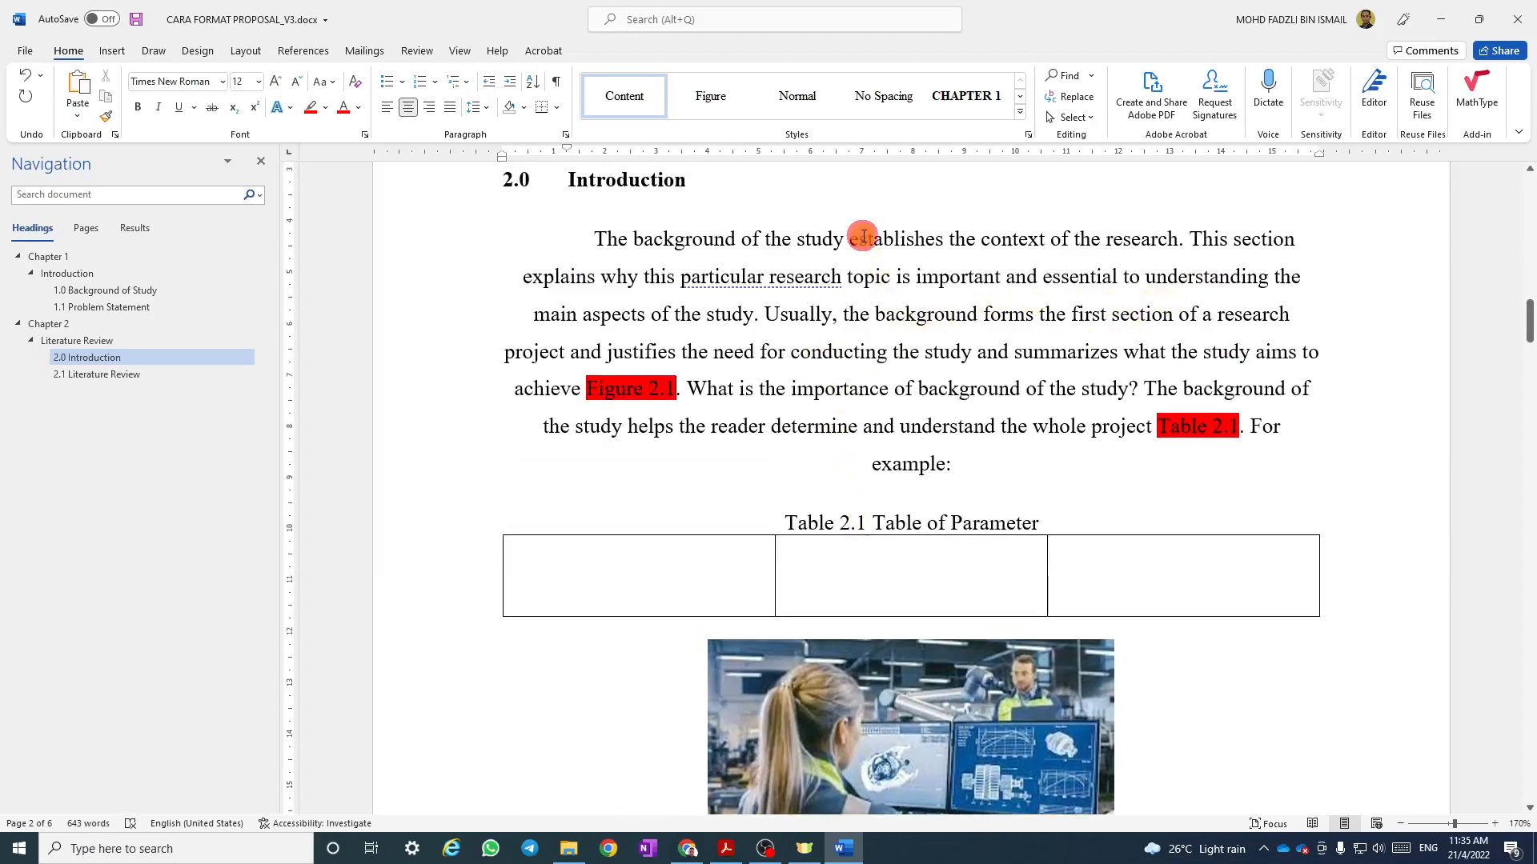
# Modify the Content style so that its paragraph alignment is Justified.
pyautogui.click(615, 102)
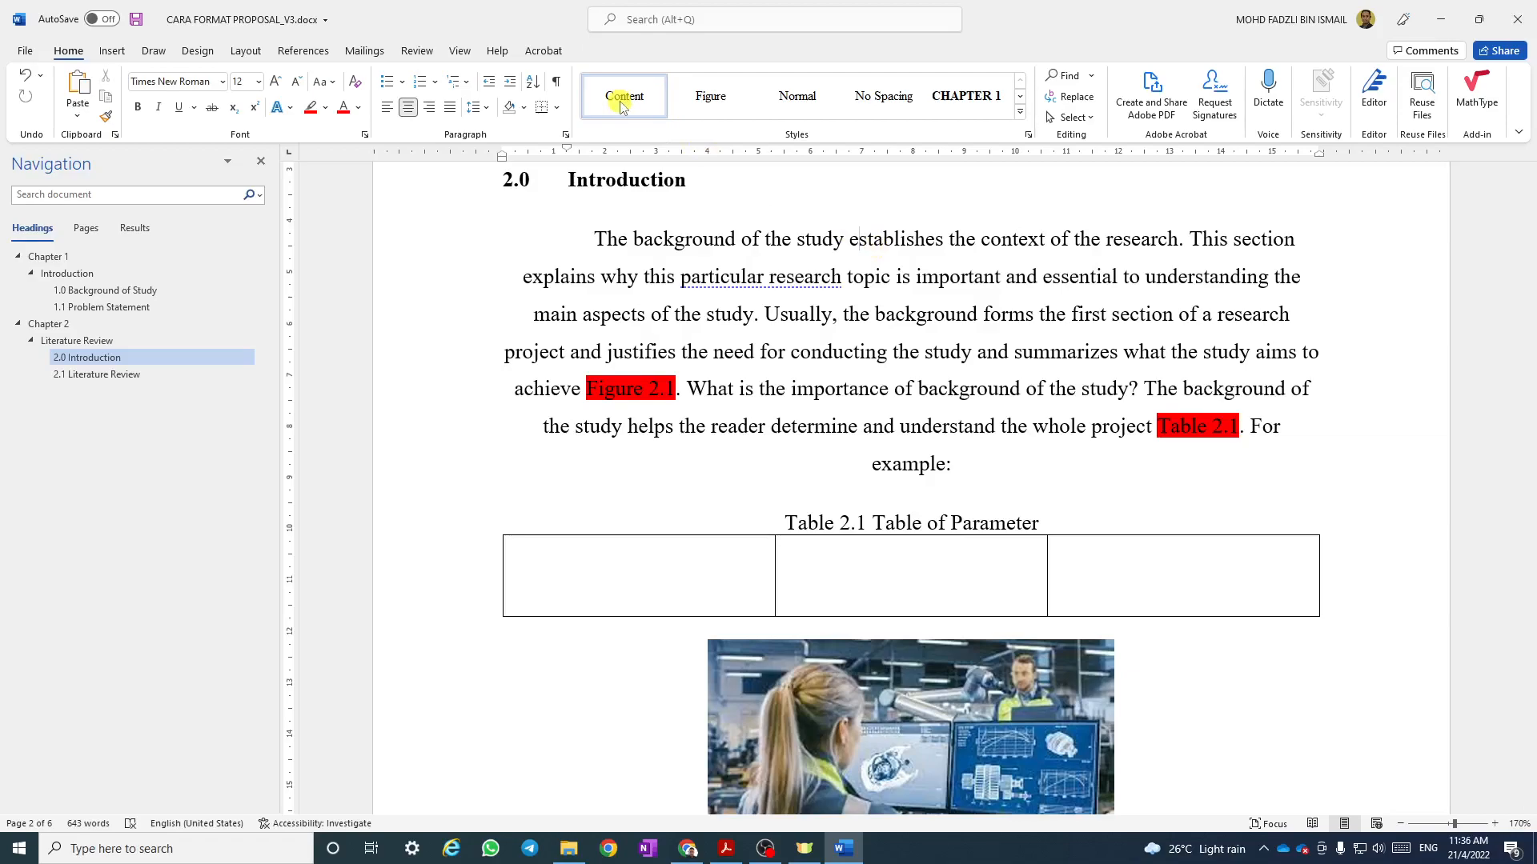
pyautogui.rightClick(624, 107)
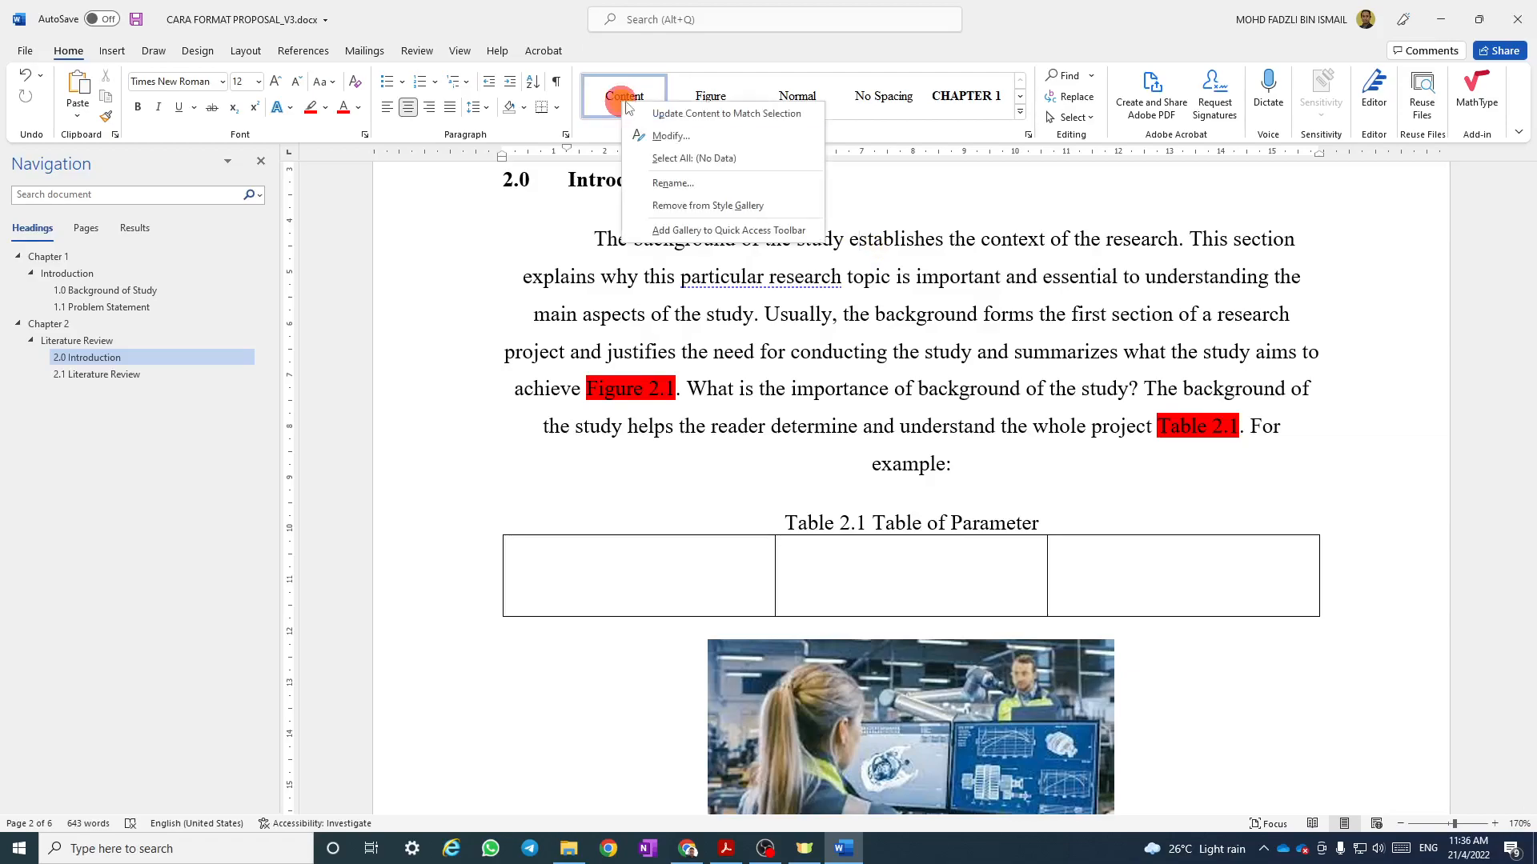
pyautogui.click(669, 136)
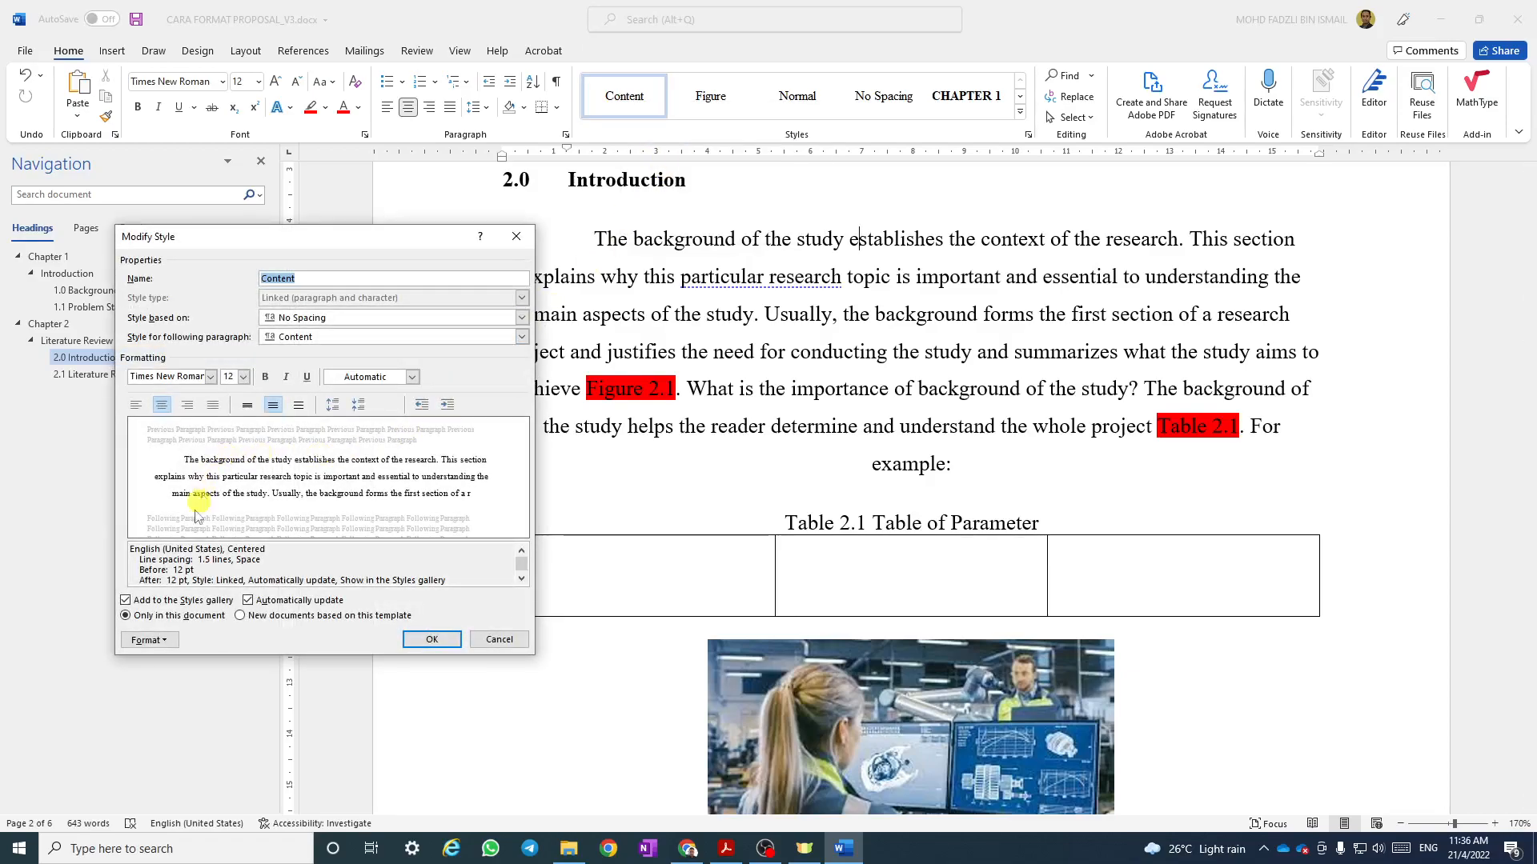
pyautogui.click(144, 641)
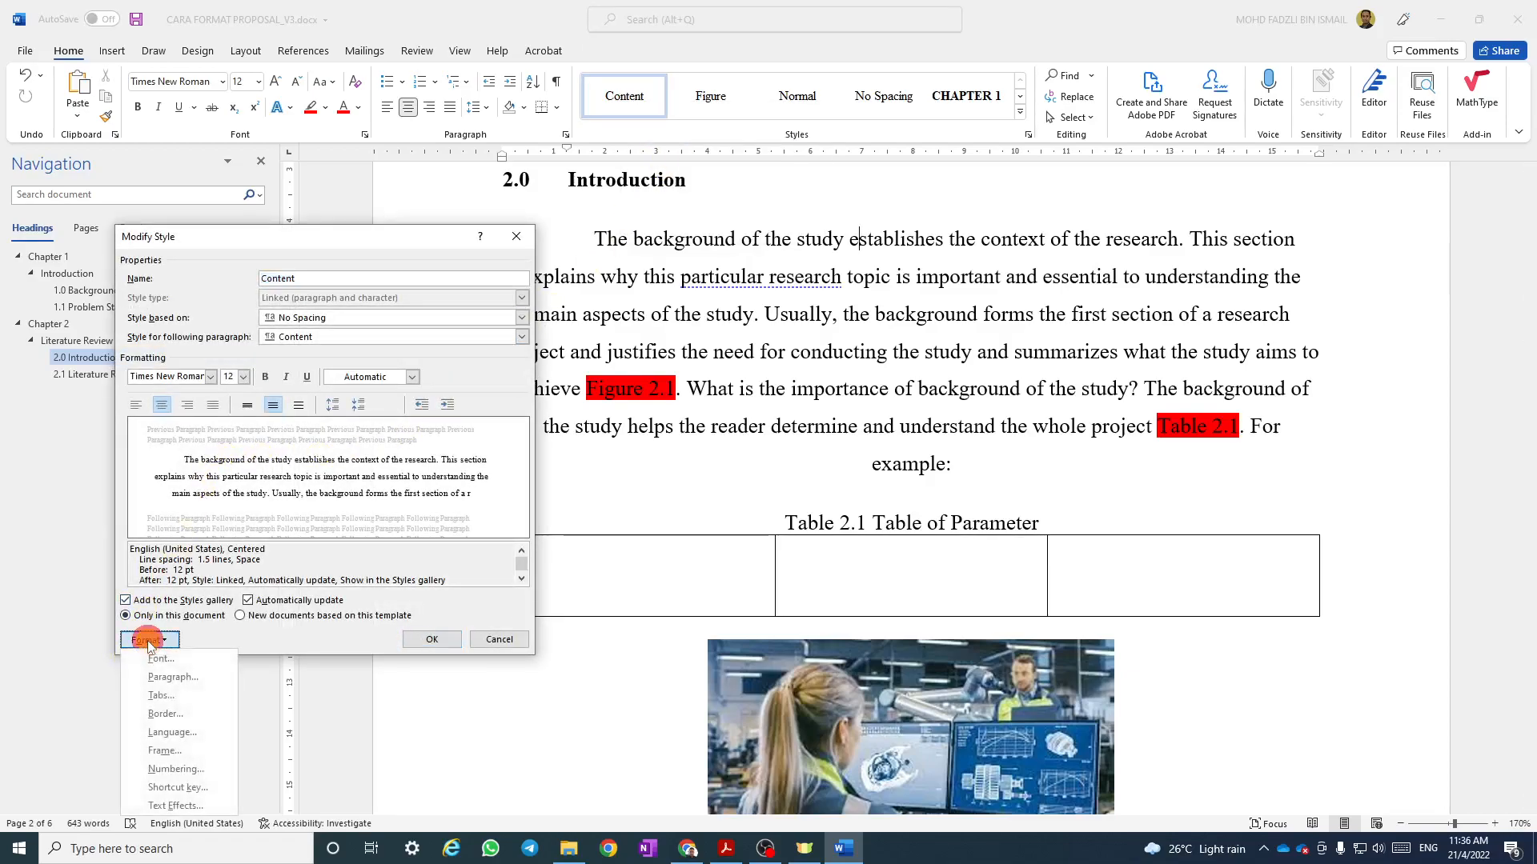
pyautogui.click(168, 677)
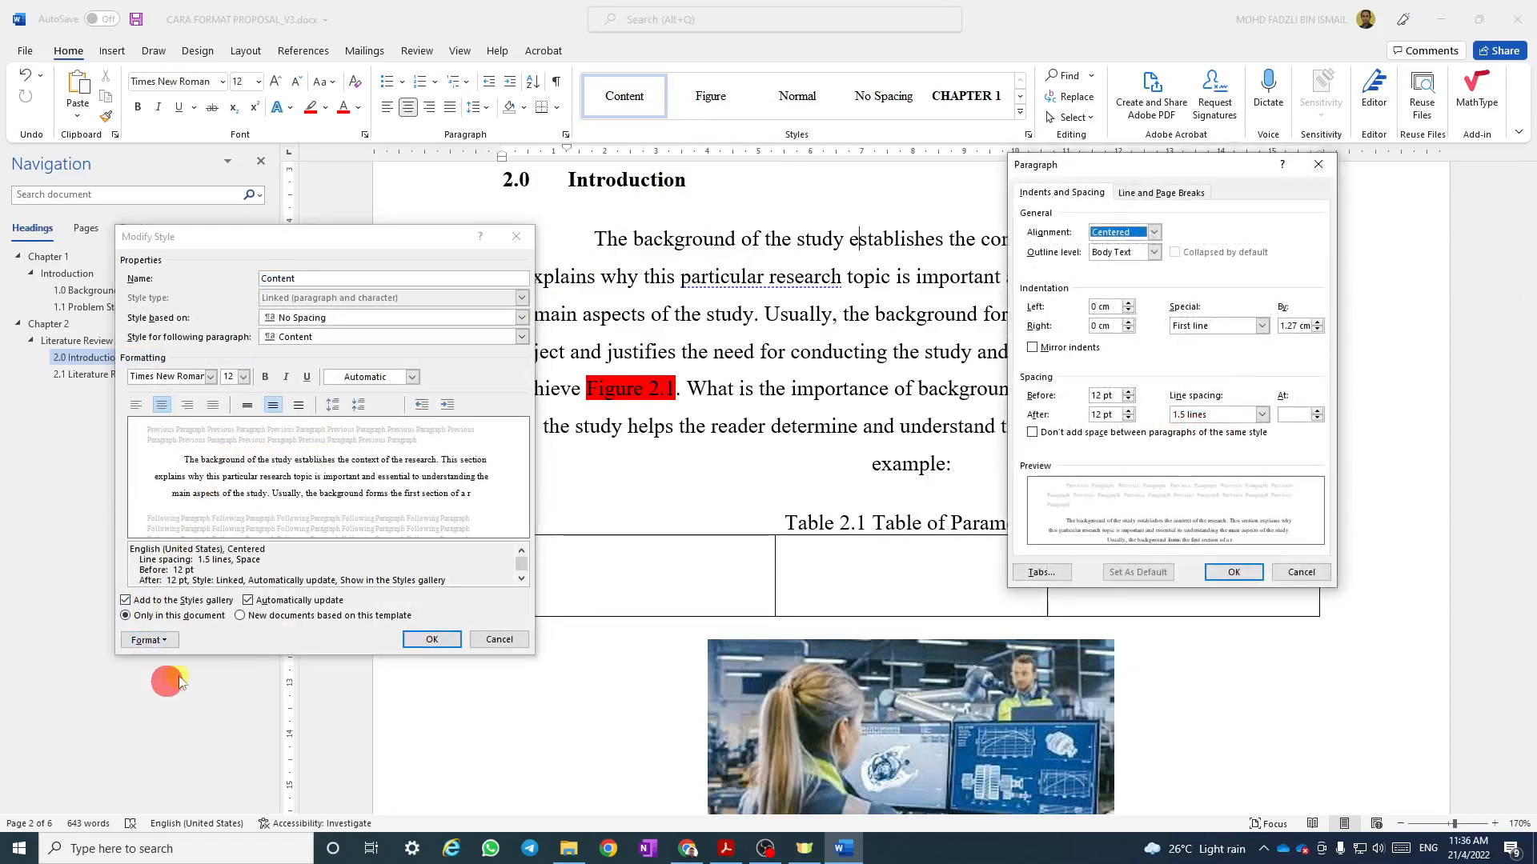
pyautogui.click(1155, 231)
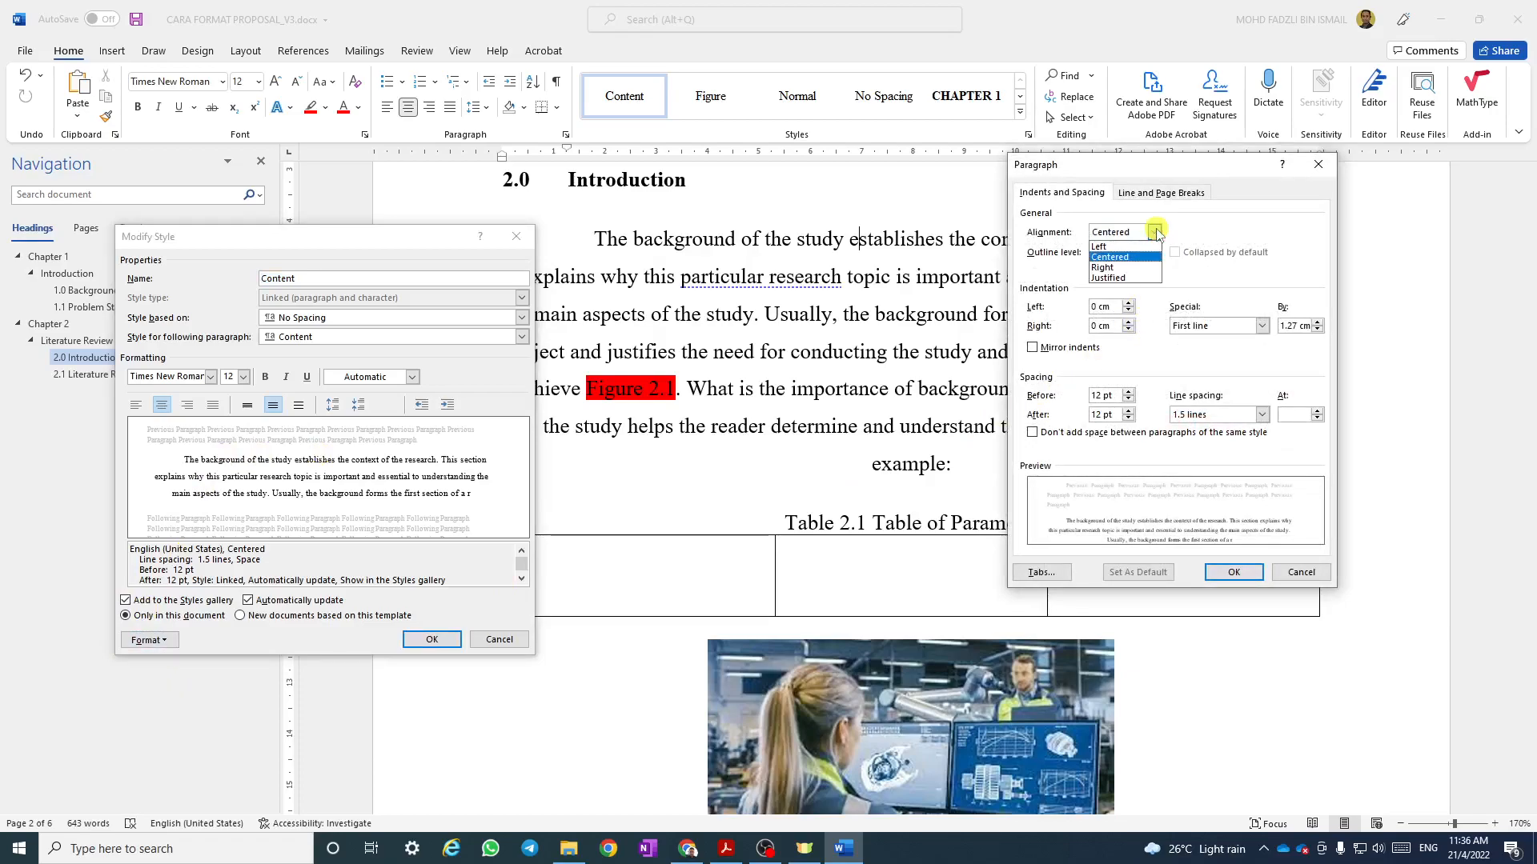
pyautogui.click(1121, 278)
pyautogui.click(1239, 574)
pyautogui.click(429, 638)
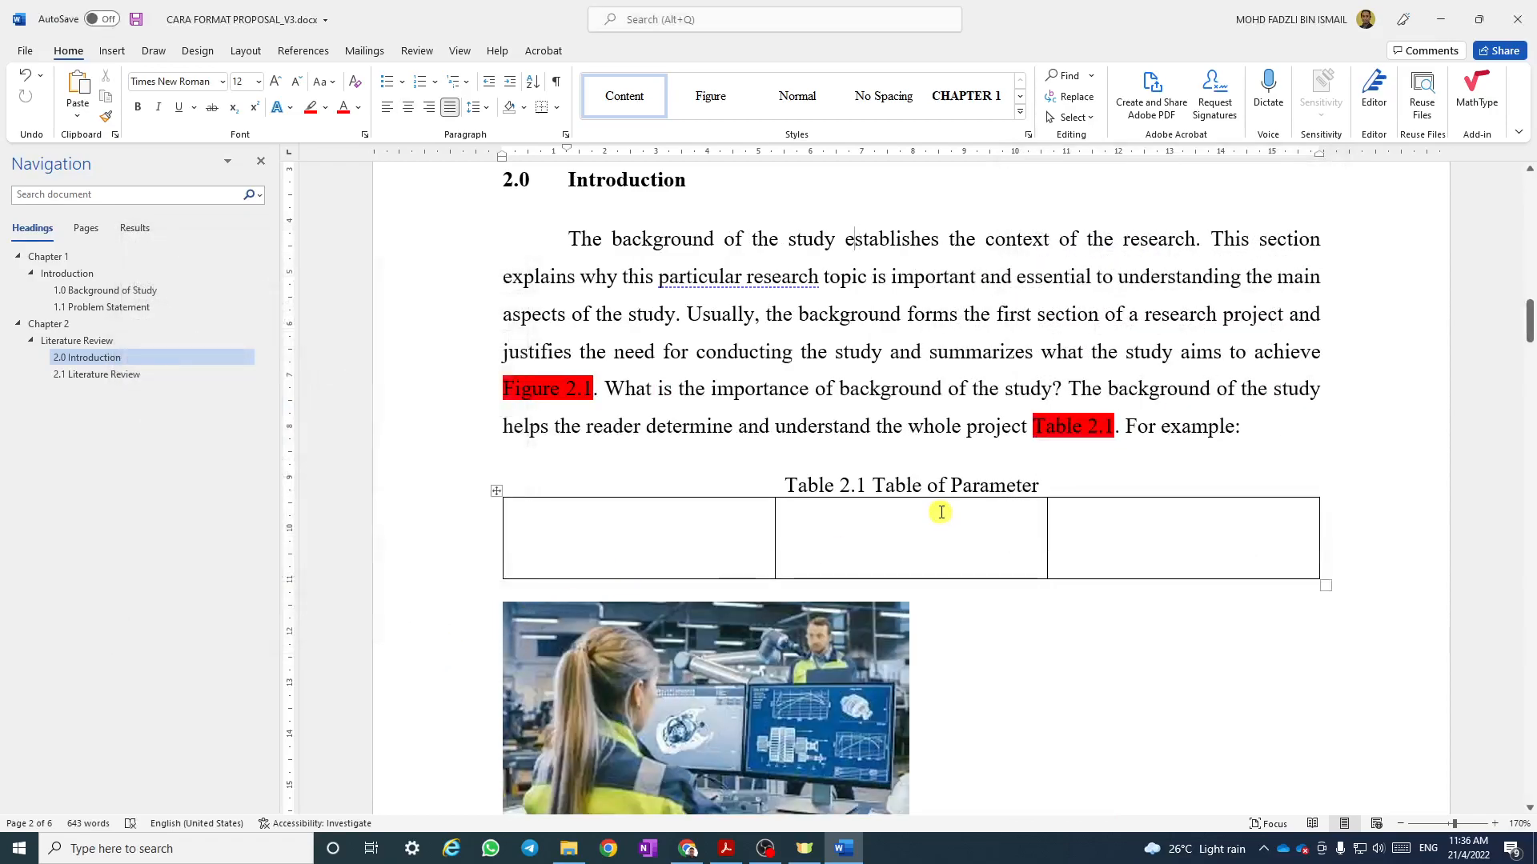
# Modify the Figure style applied to the Figure 2.1 picture so that its alignment is centered.
pyautogui.scroll(-3, 717, 410)
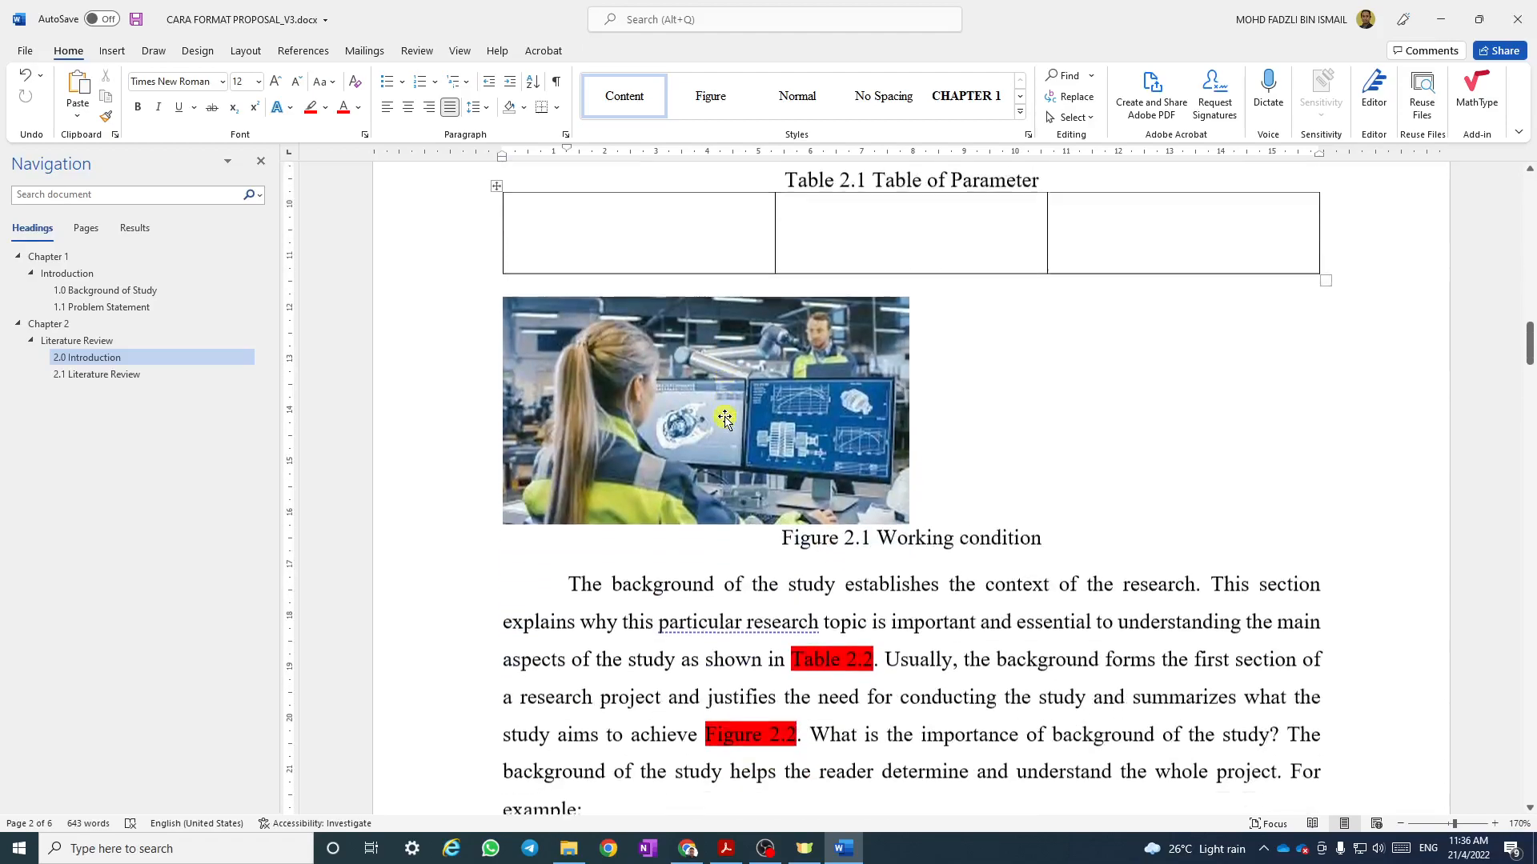
pyautogui.scroll(1, 736, 425)
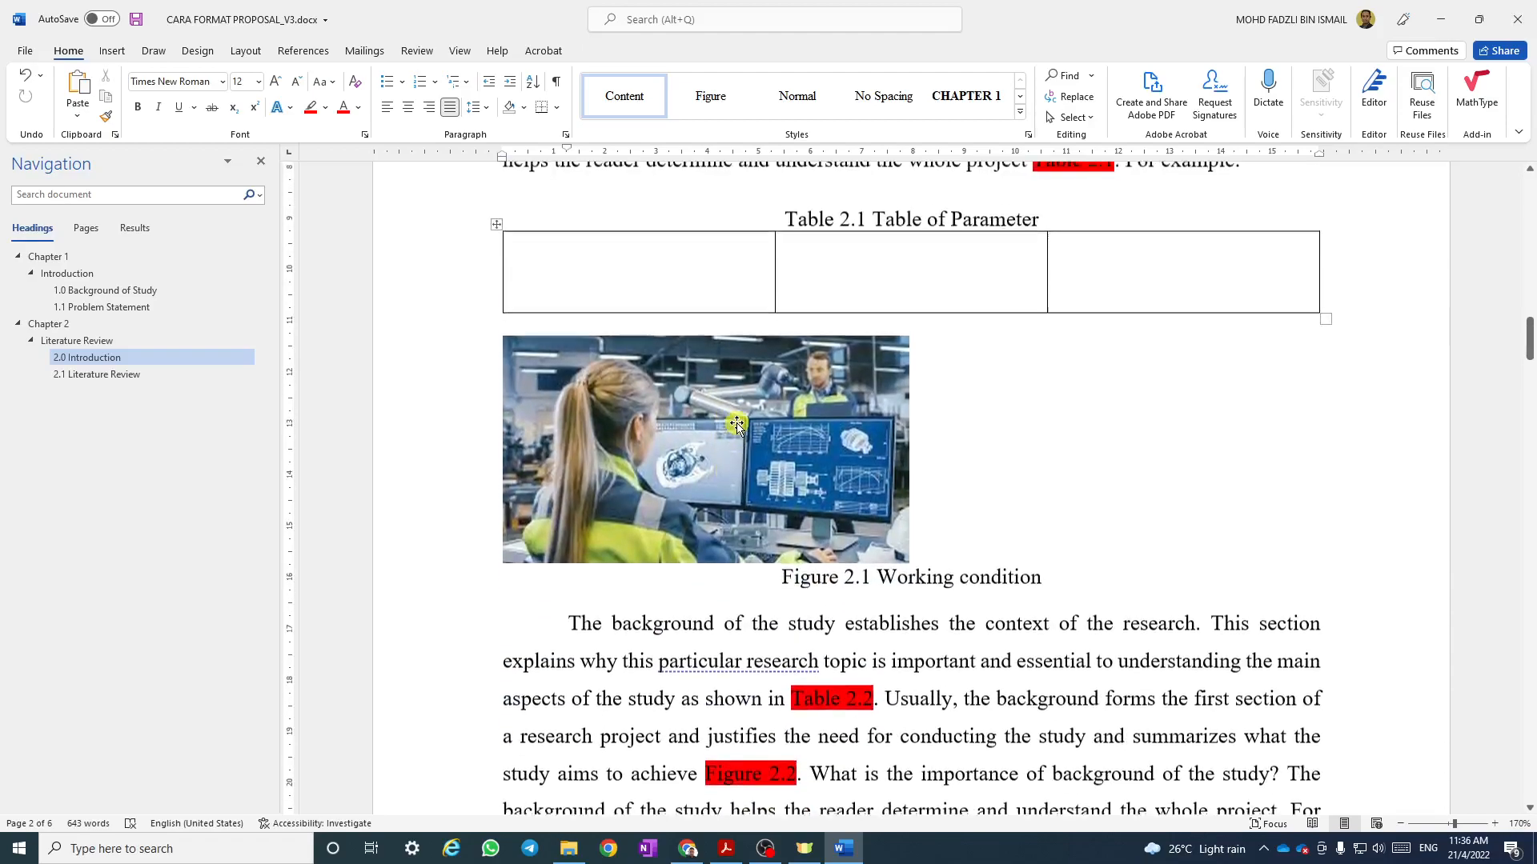
pyautogui.click(714, 428)
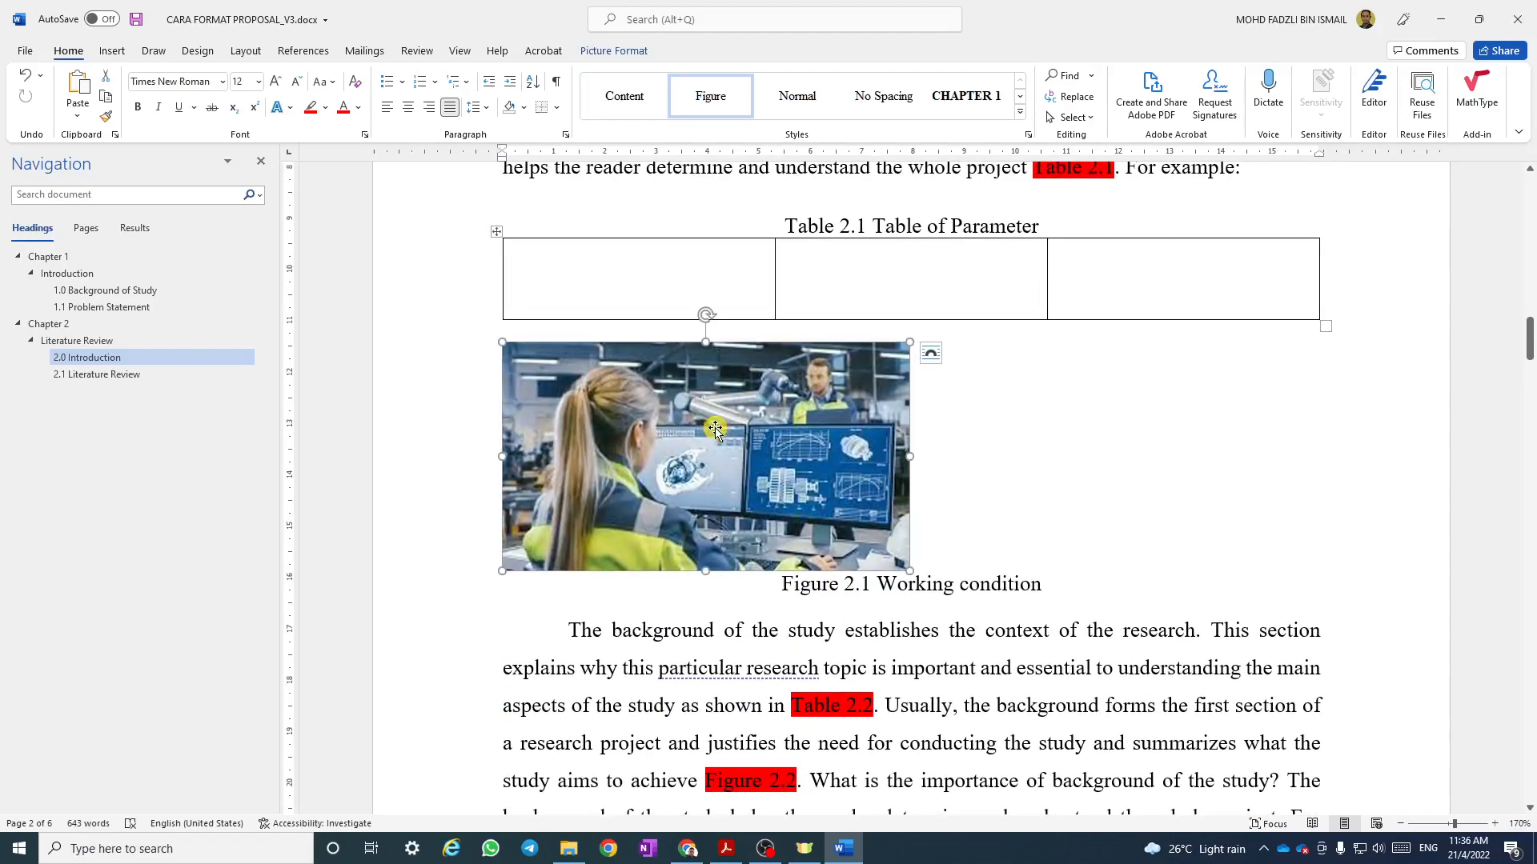
pyautogui.click(712, 110)
pyautogui.rightClick(710, 104)
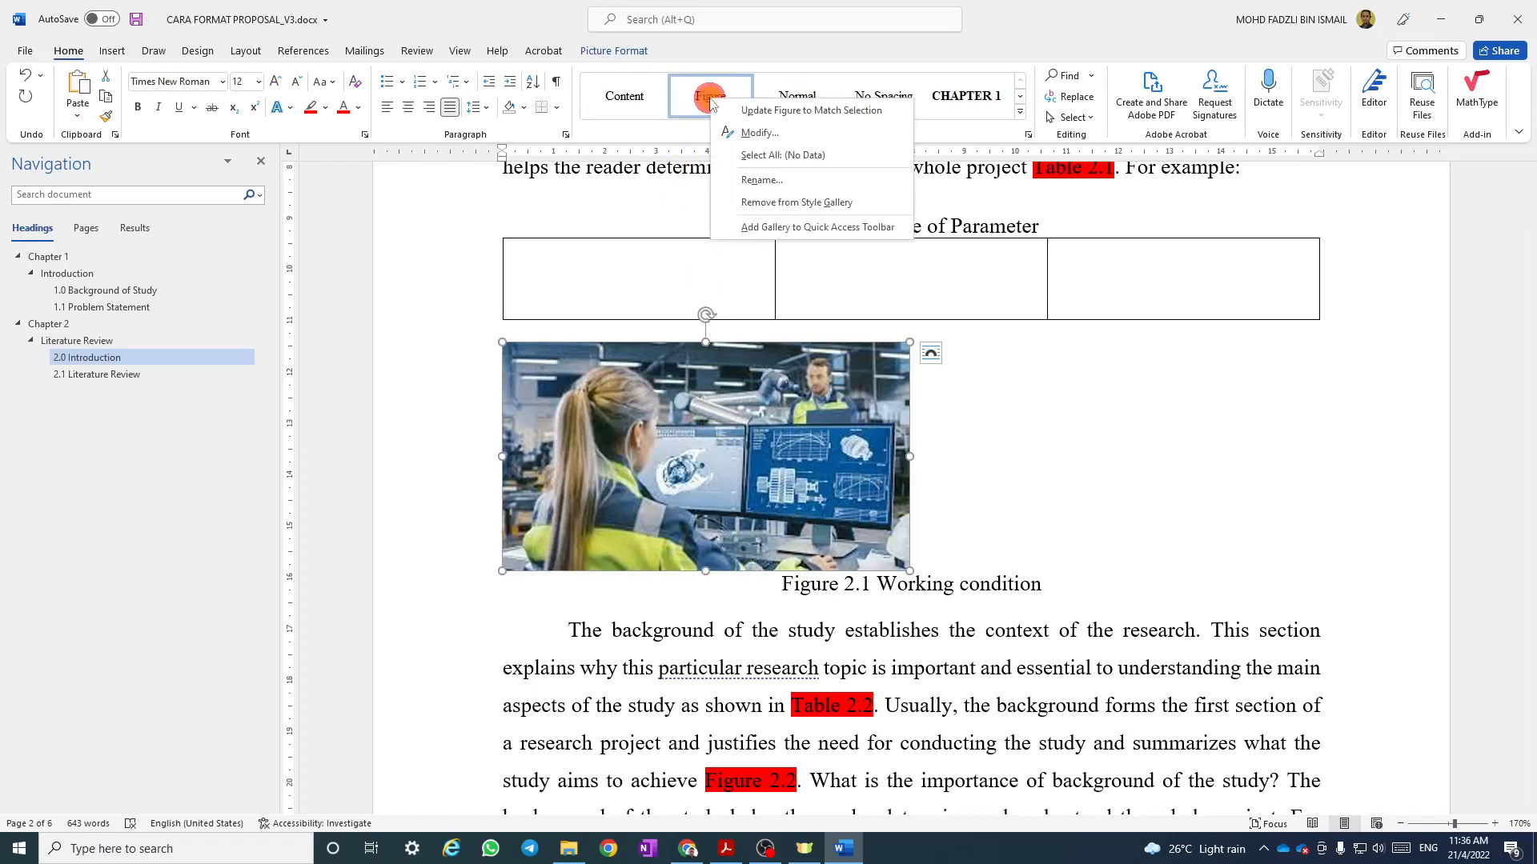
pyautogui.click(743, 133)
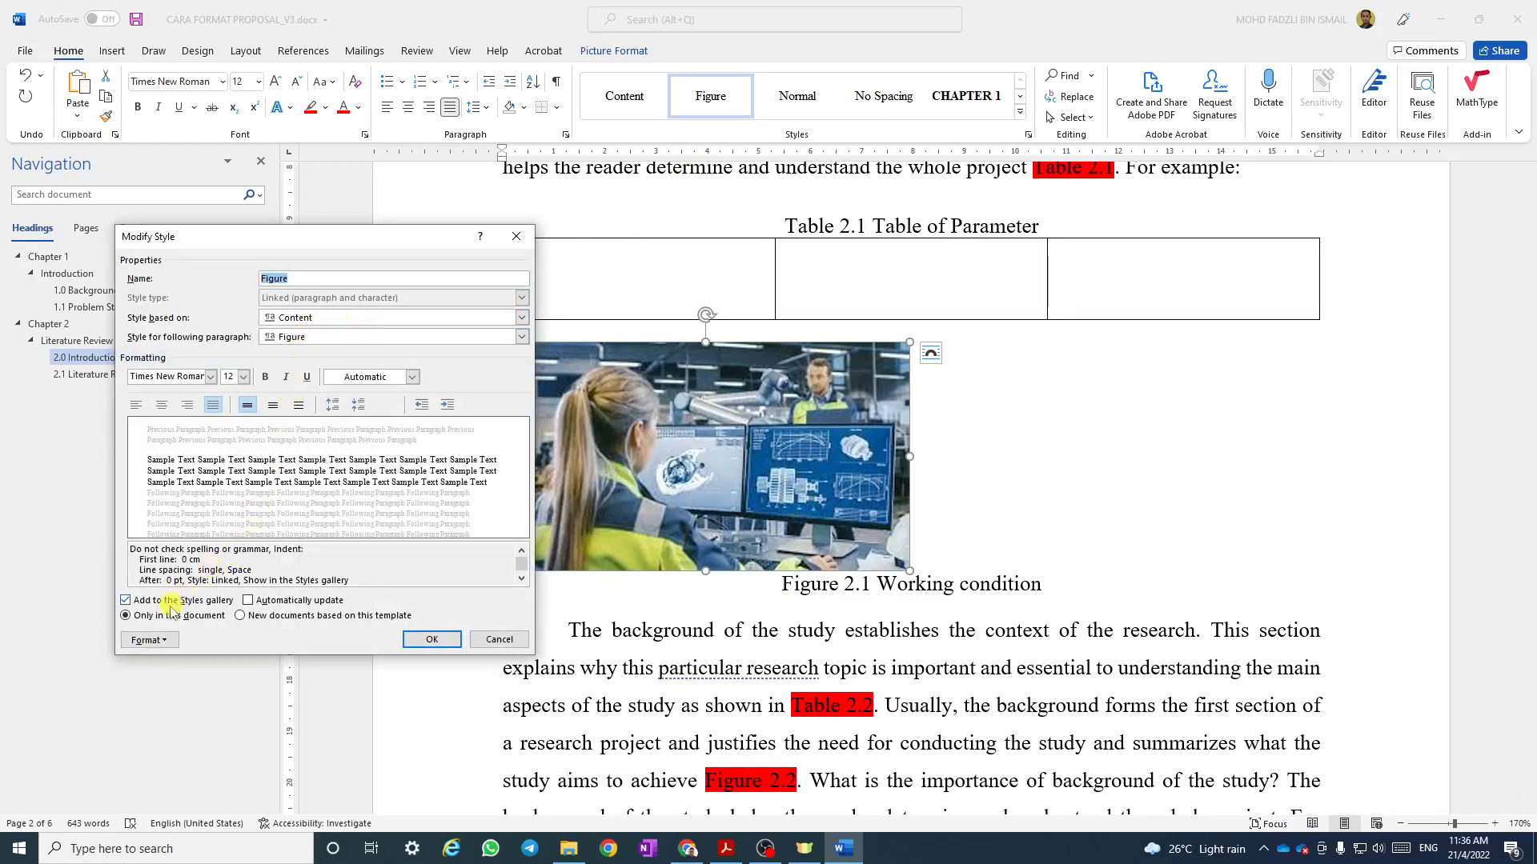
pyautogui.click(159, 644)
pyautogui.click(160, 643)
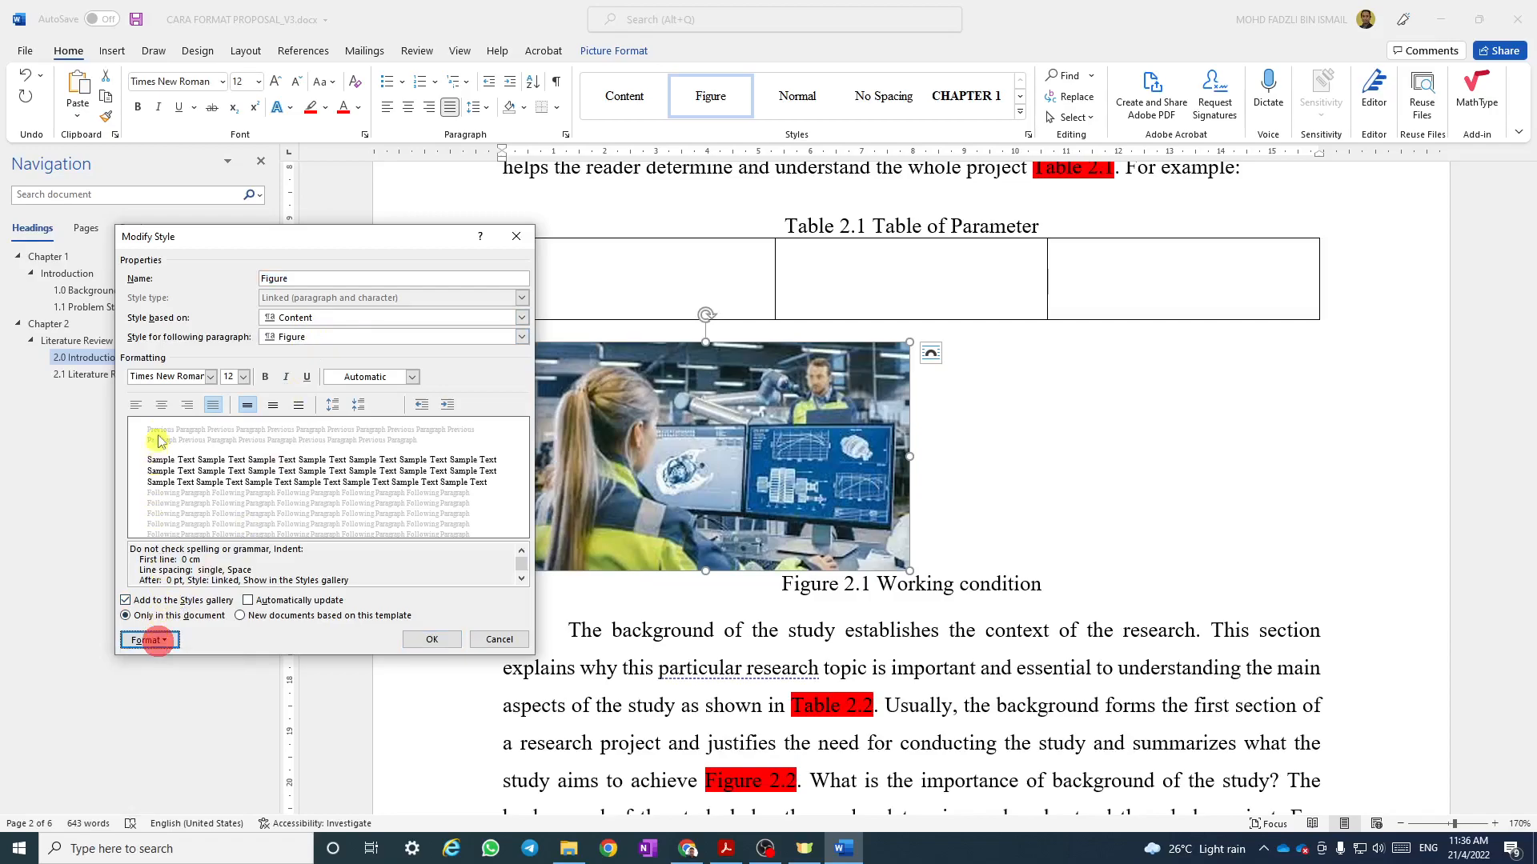
pyautogui.click(162, 405)
pyautogui.click(436, 639)
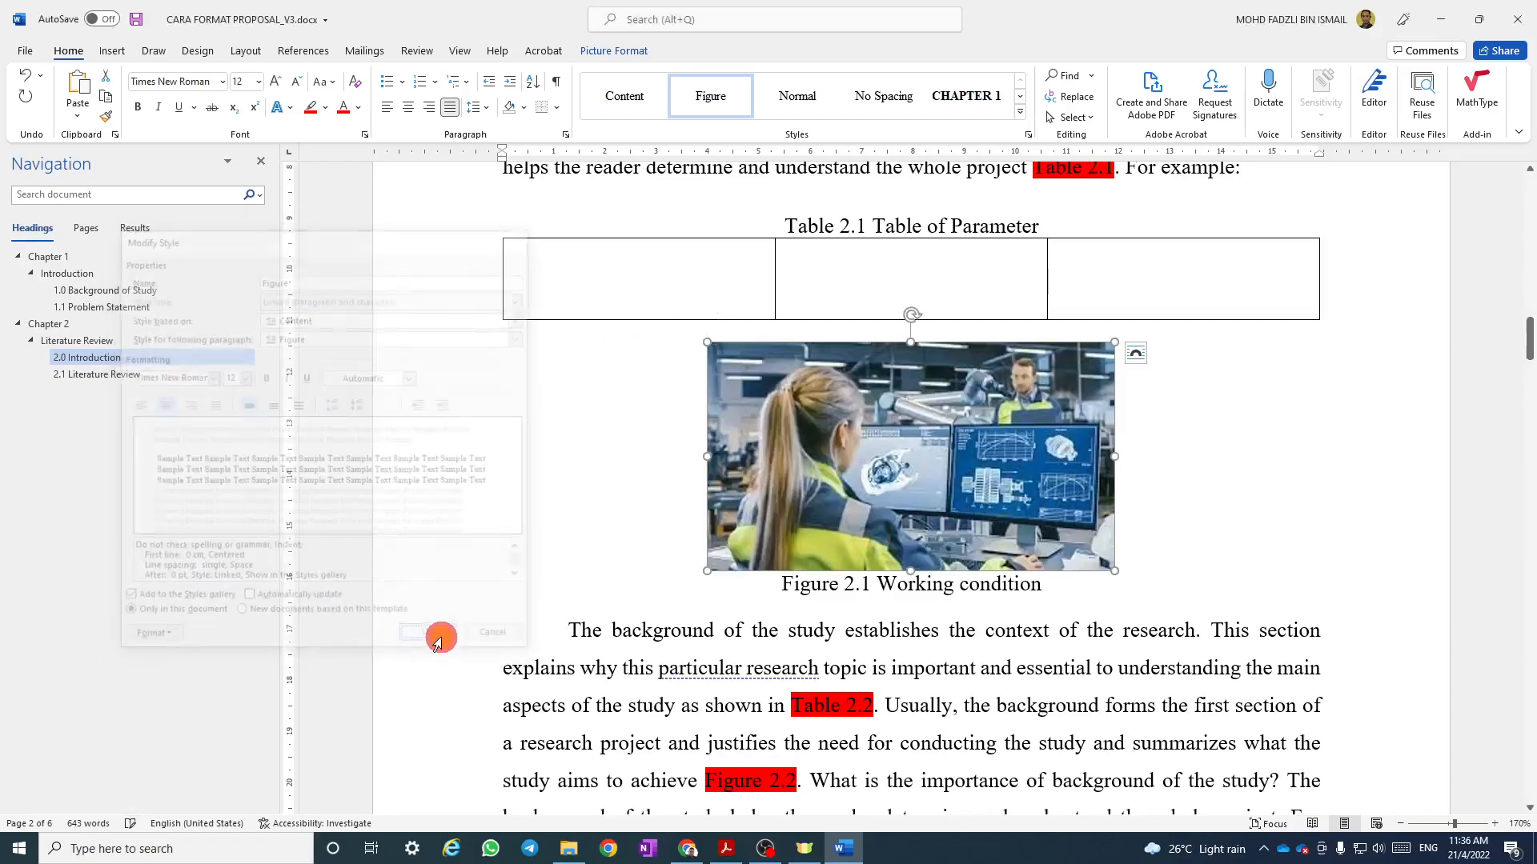
# Review the body text, picture and caption alignment and the highlighted cross-references throughout Chapter 2.
pyautogui.scroll(1, 709, 525)
pyautogui.scroll(4, 764, 530)
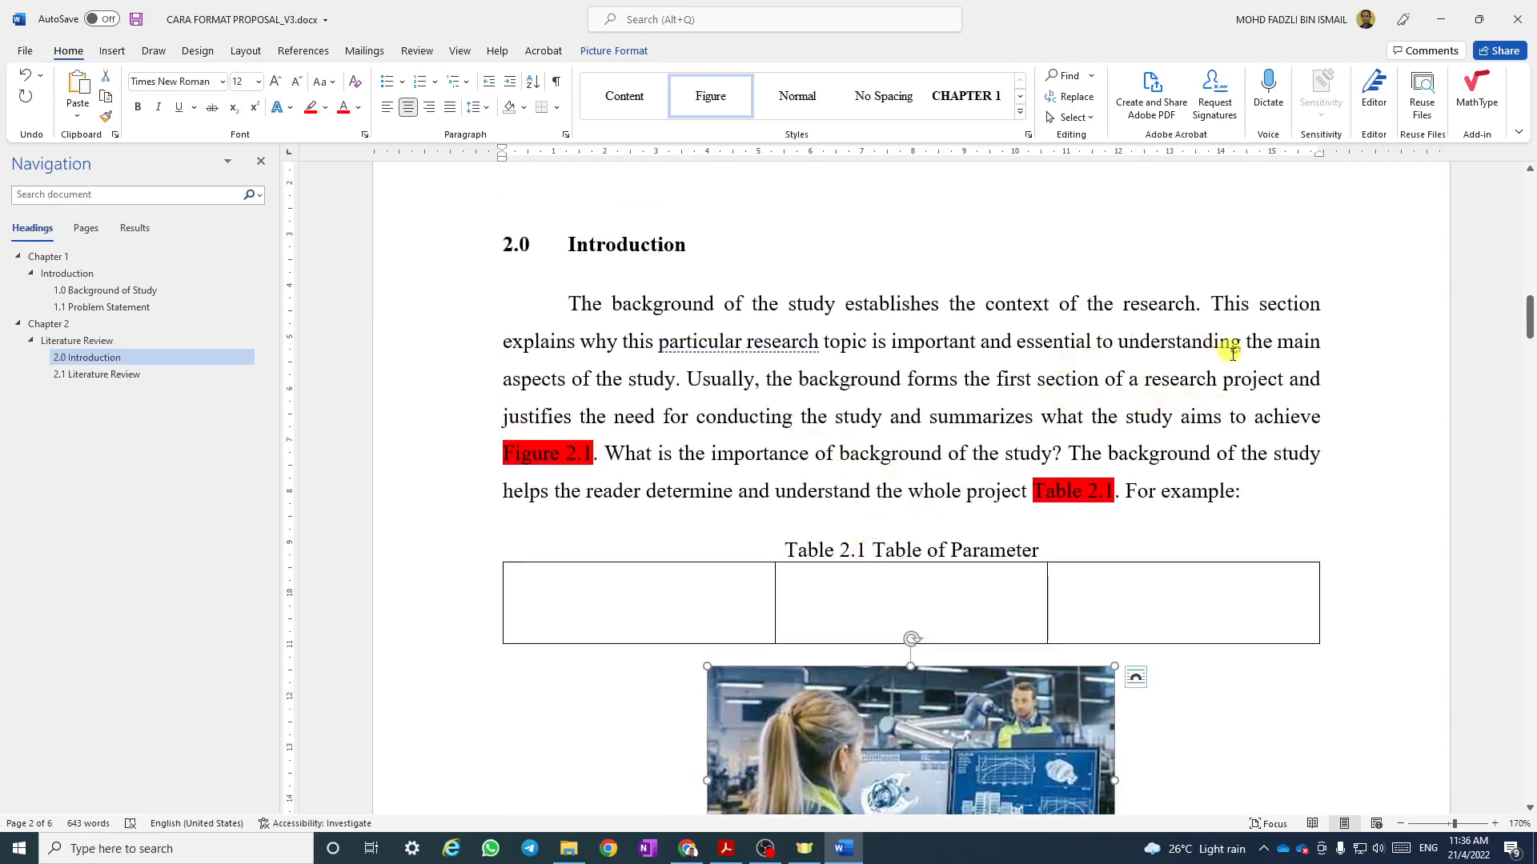
pyautogui.scroll(-9, 1224, 425)
pyautogui.scroll(-18, 1234, 439)
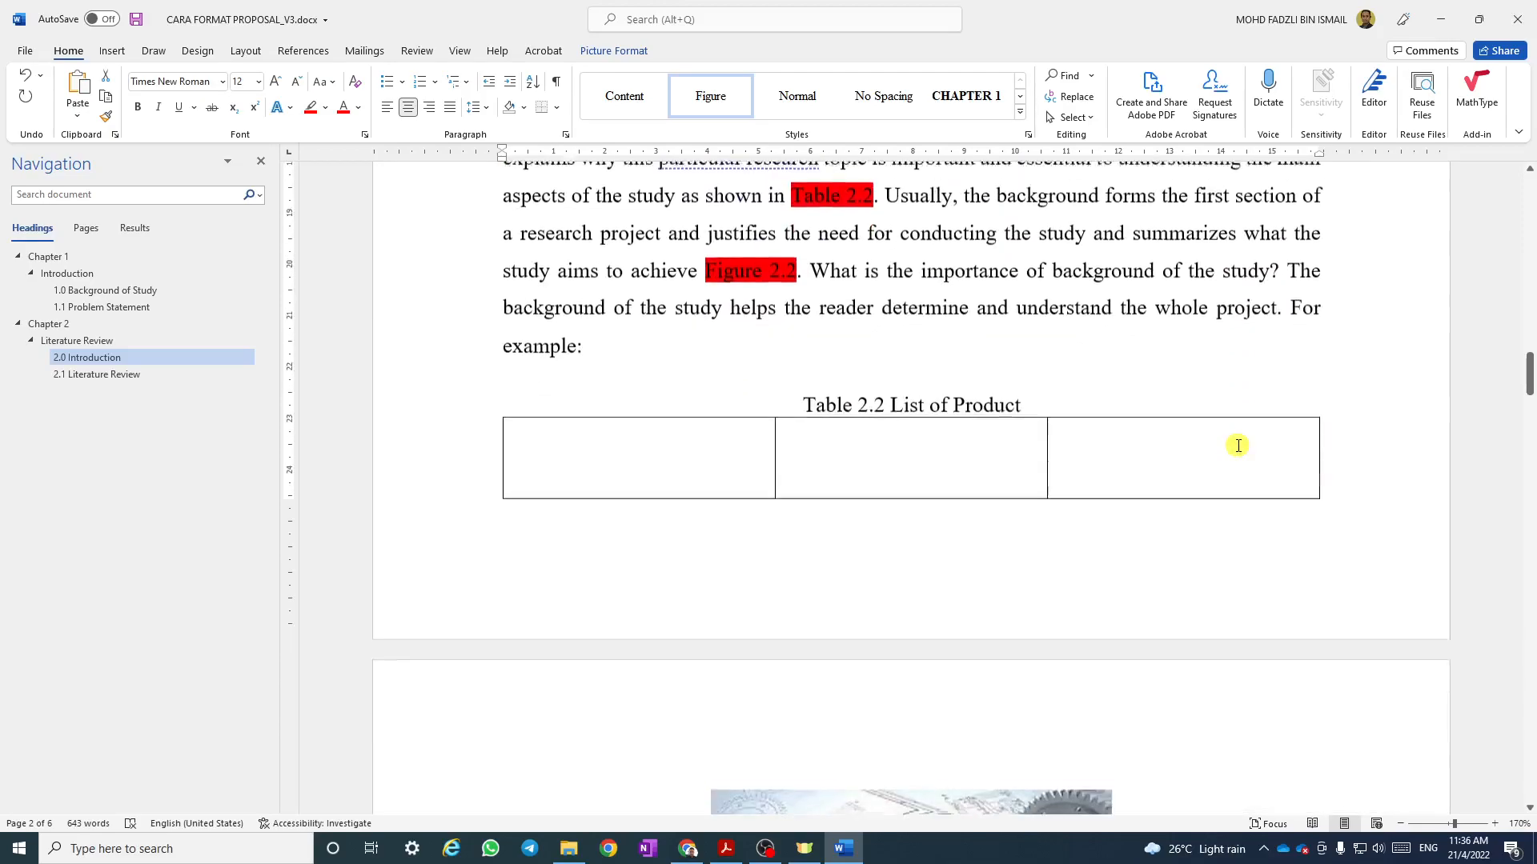
pyautogui.scroll(-14, 1236, 450)
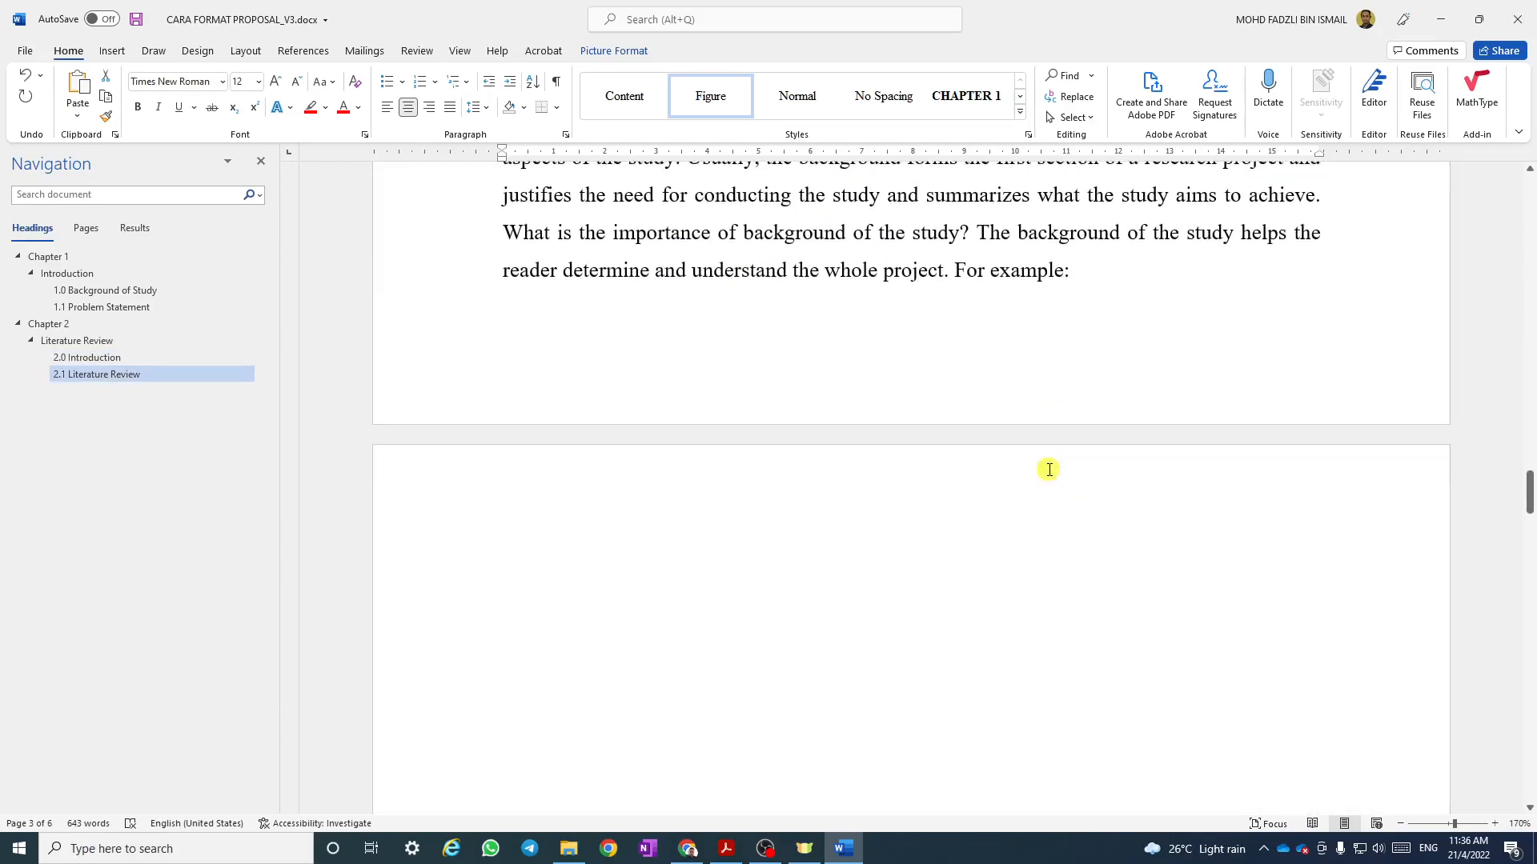
pyautogui.scroll(4, 1049, 470)
pyautogui.scroll(-17, 1052, 470)
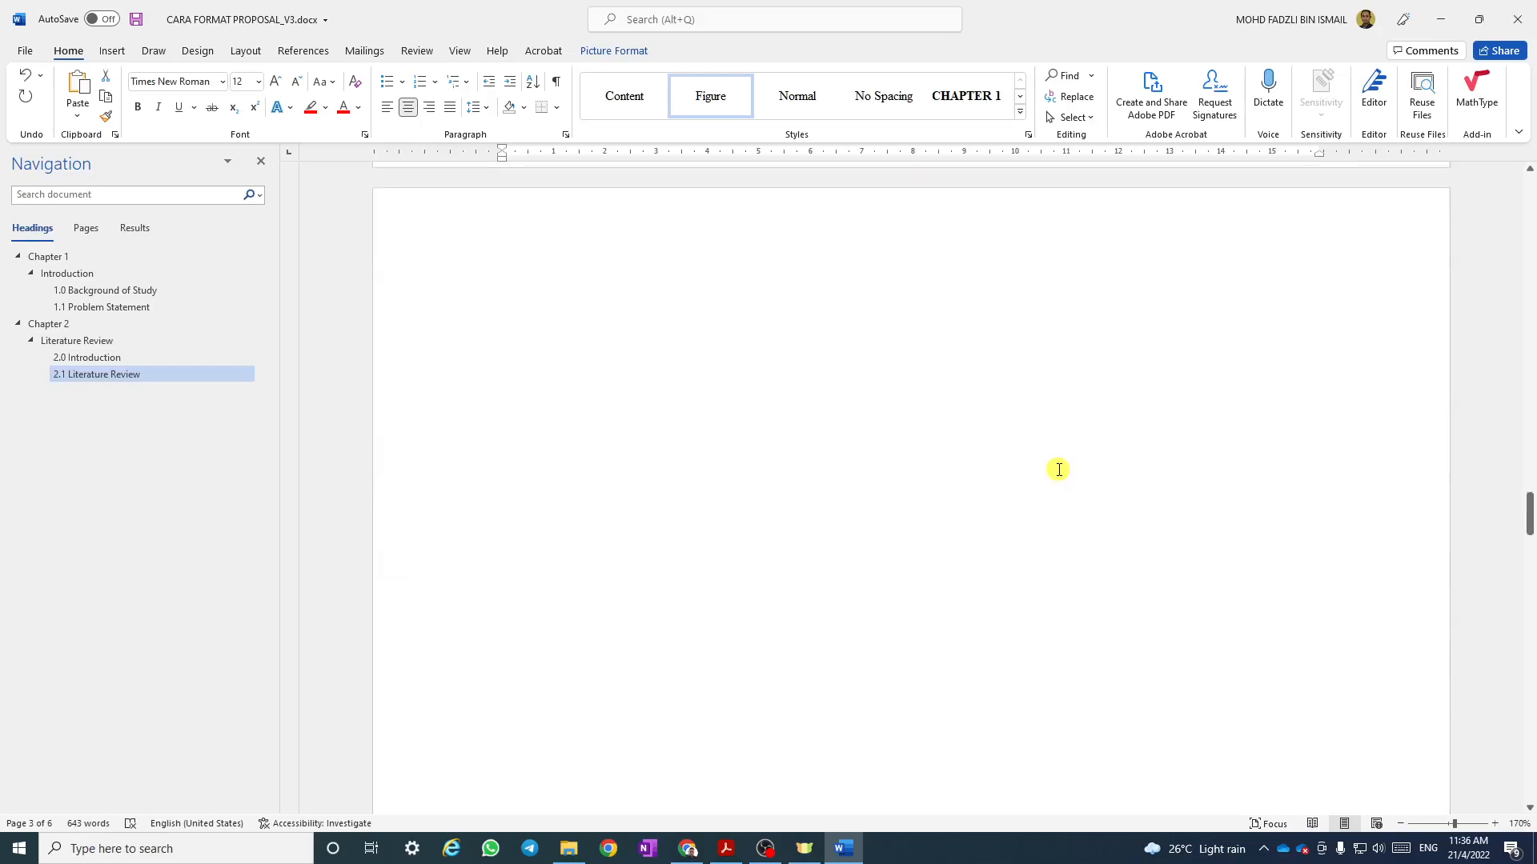
pyautogui.scroll(-8, 1065, 471)
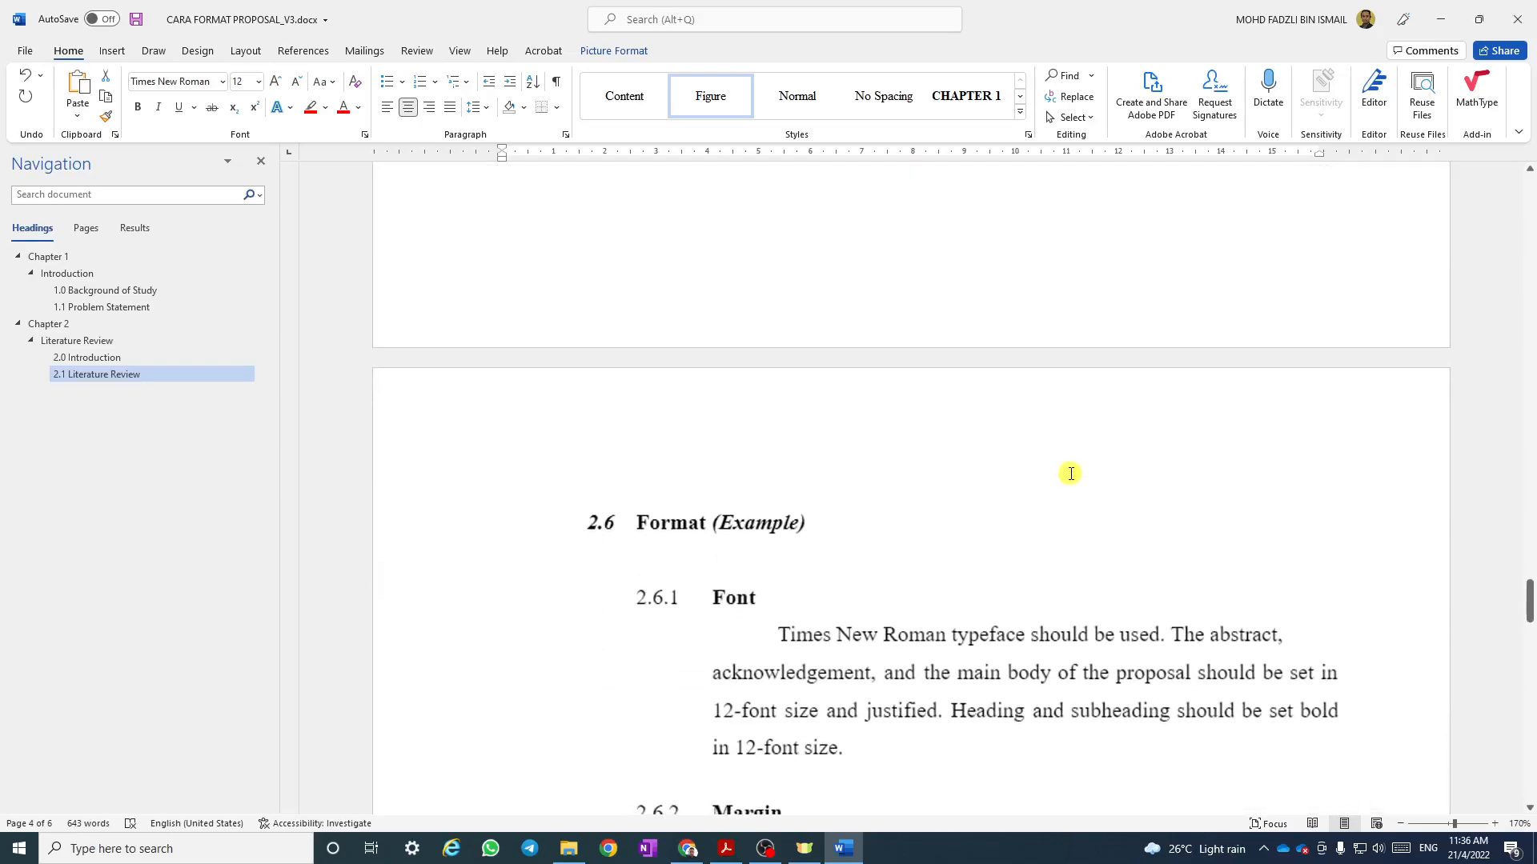
pyautogui.scroll(5, 1073, 473)
pyautogui.scroll(10, 1089, 483)
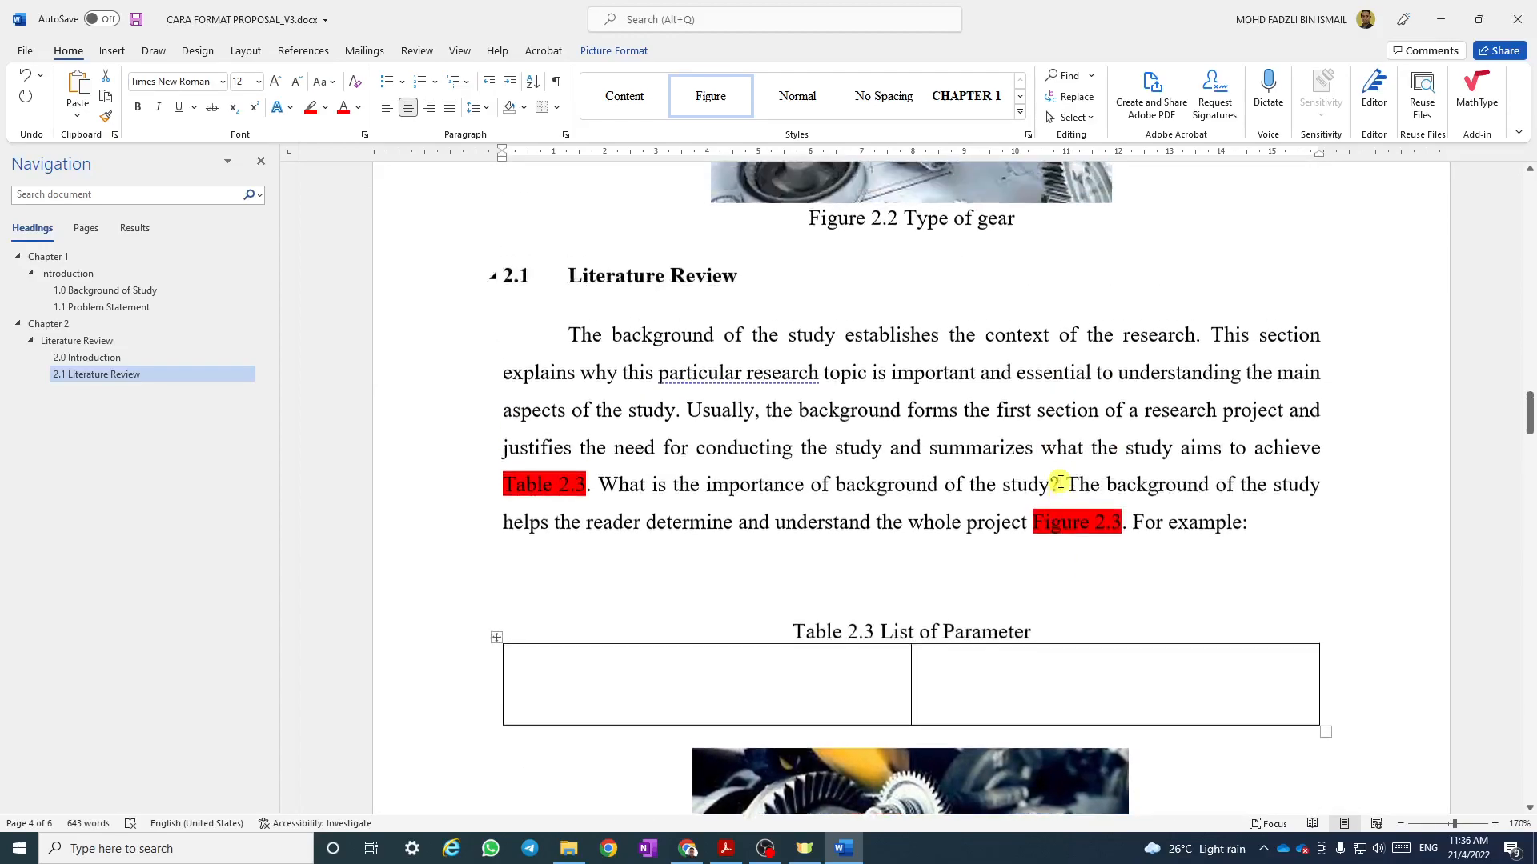
pyautogui.scroll(3, 1059, 482)
pyautogui.scroll(10, 1063, 465)
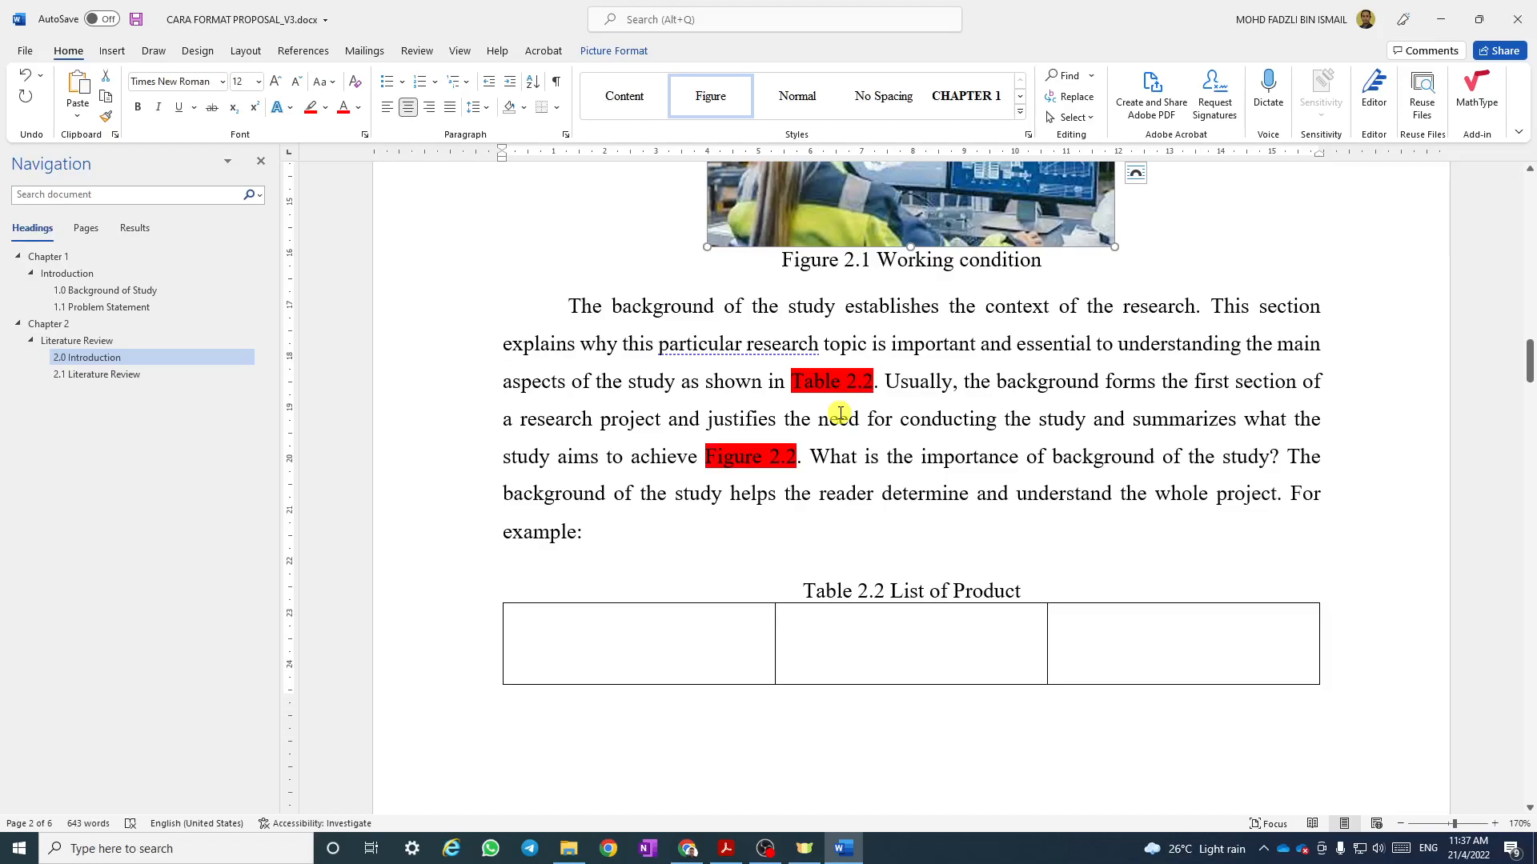
pyautogui.scroll(3, 831, 412)
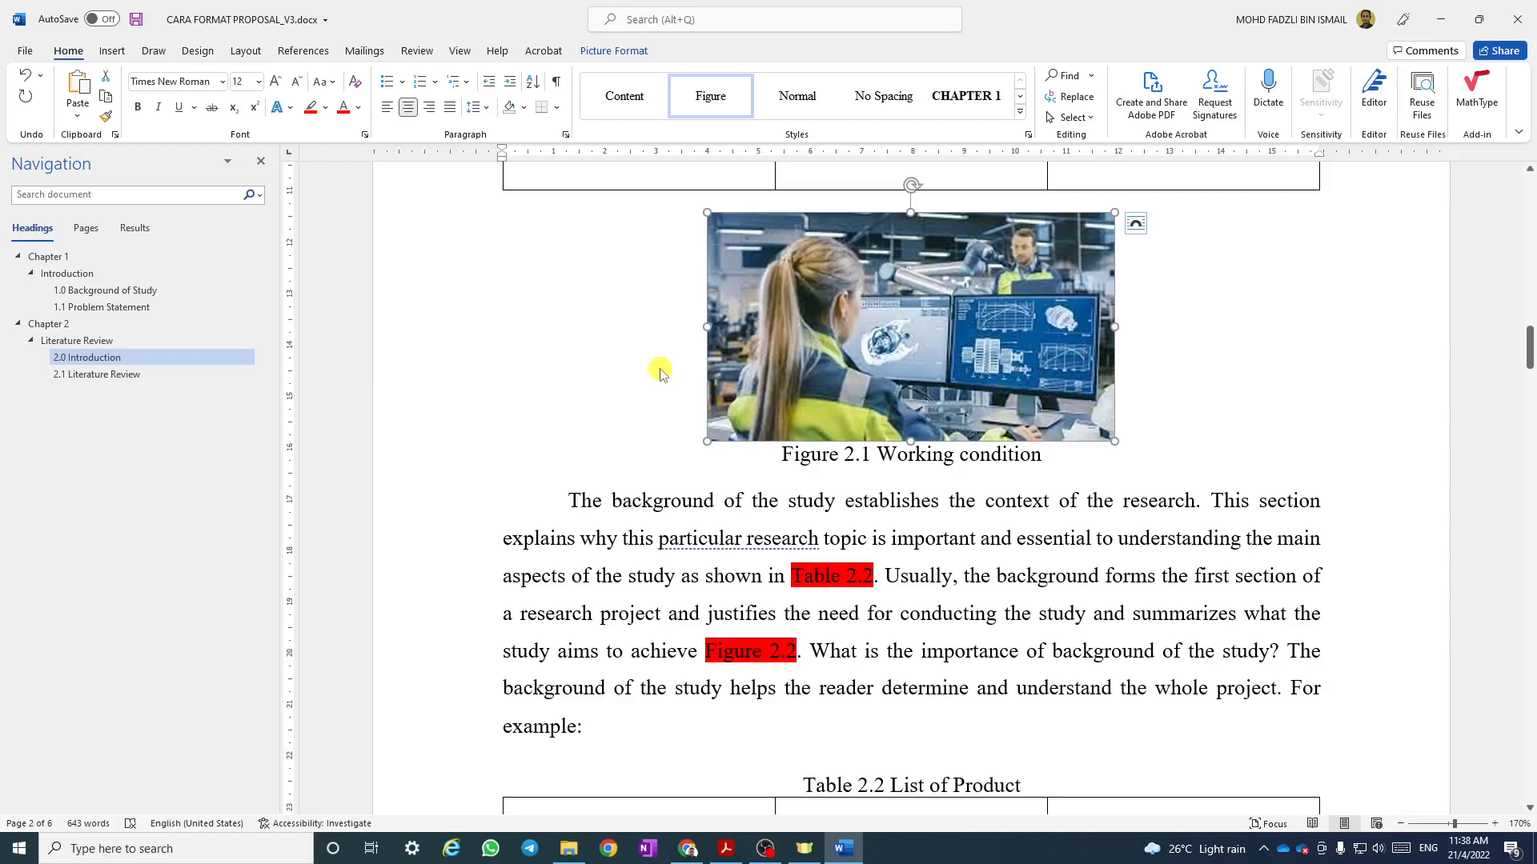
pyautogui.scroll(2, 666, 376)
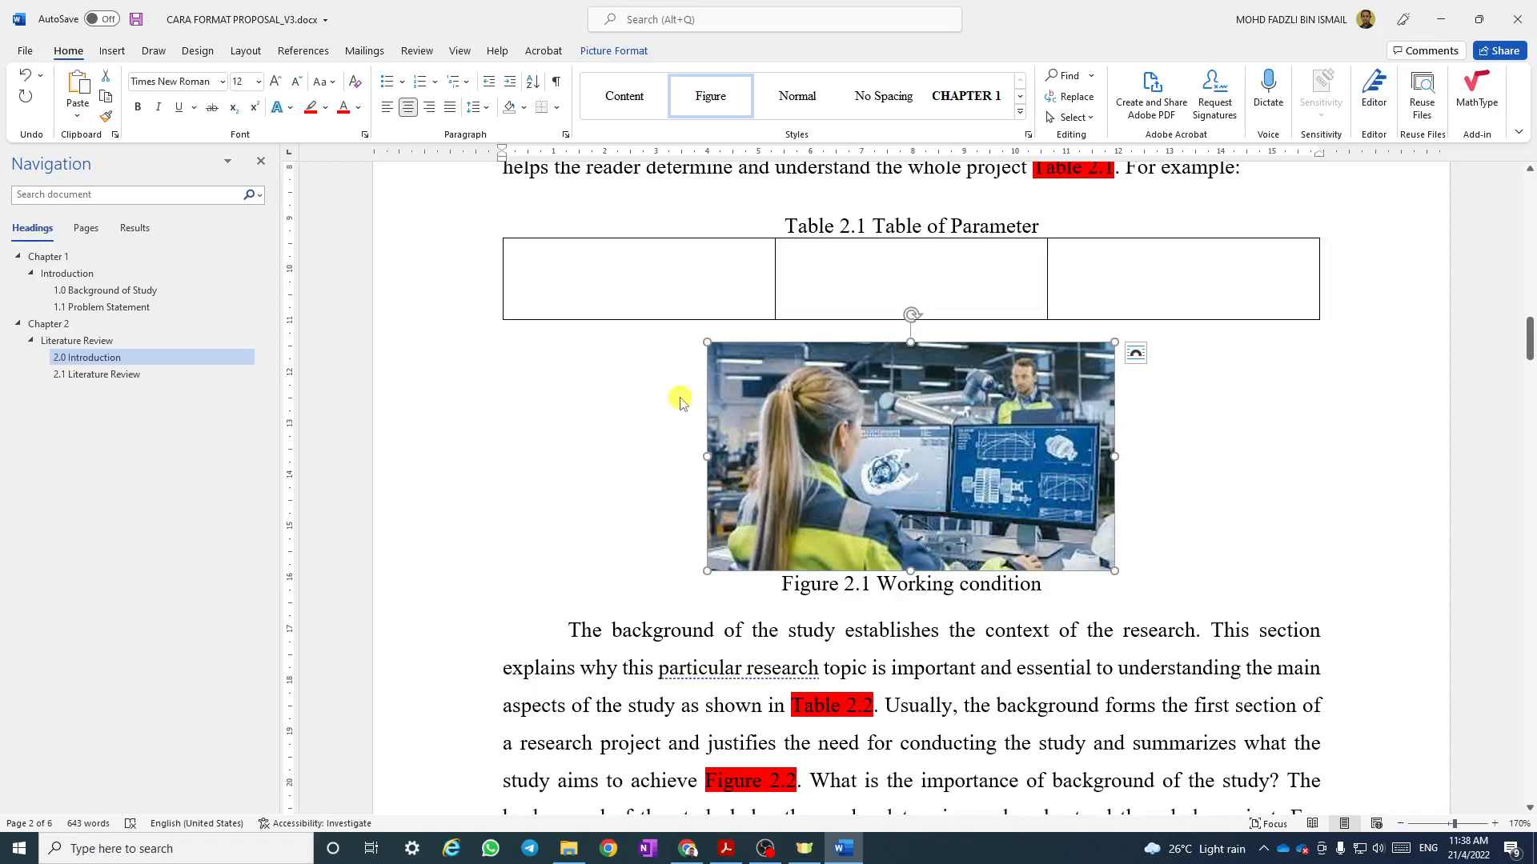
pyautogui.scroll(3, 678, 398)
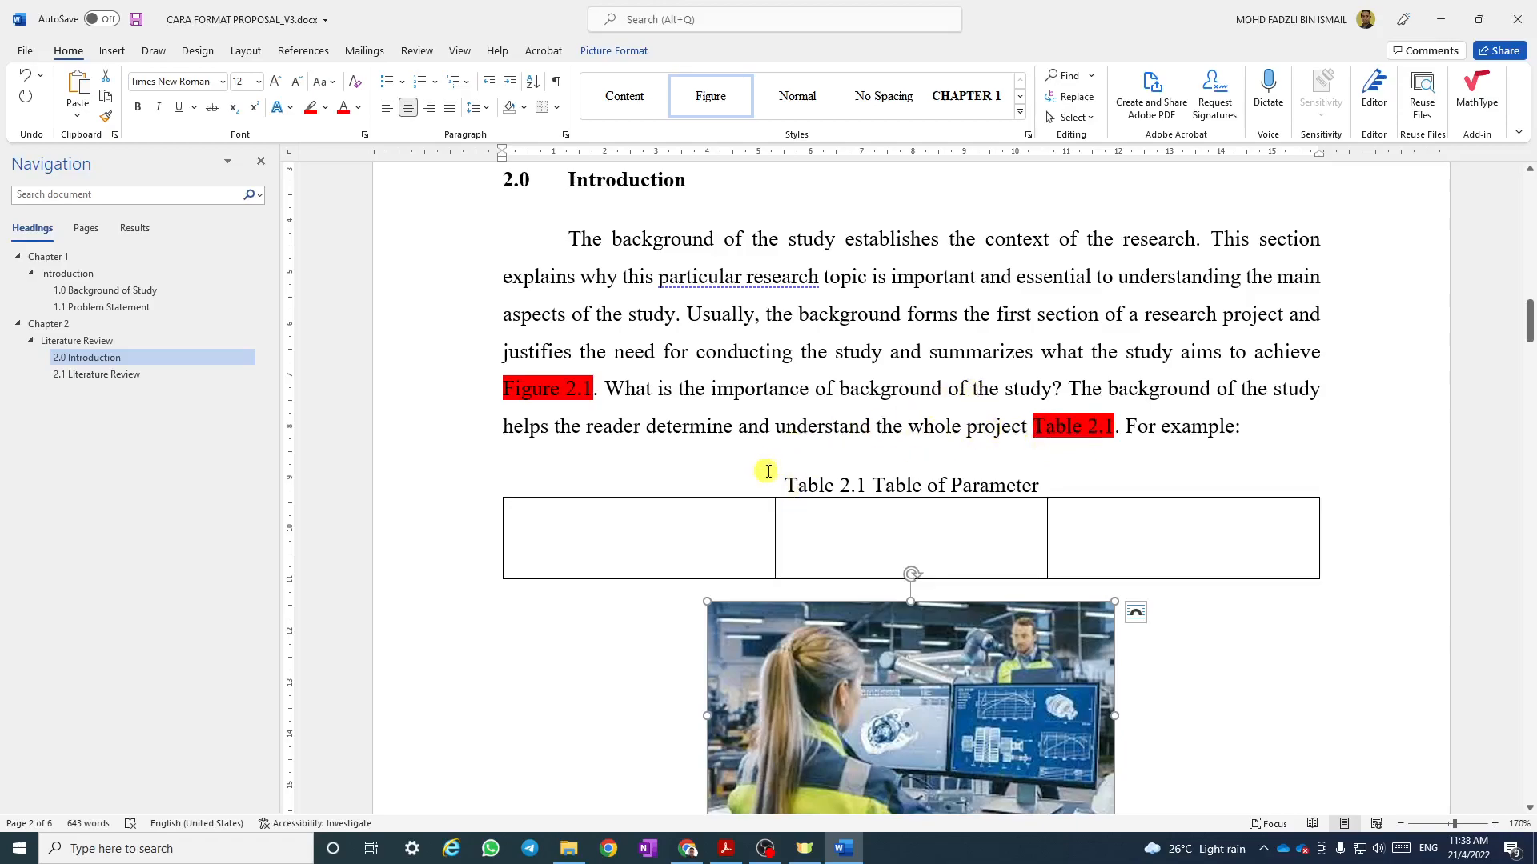
pyautogui.scroll(-3, 801, 481)
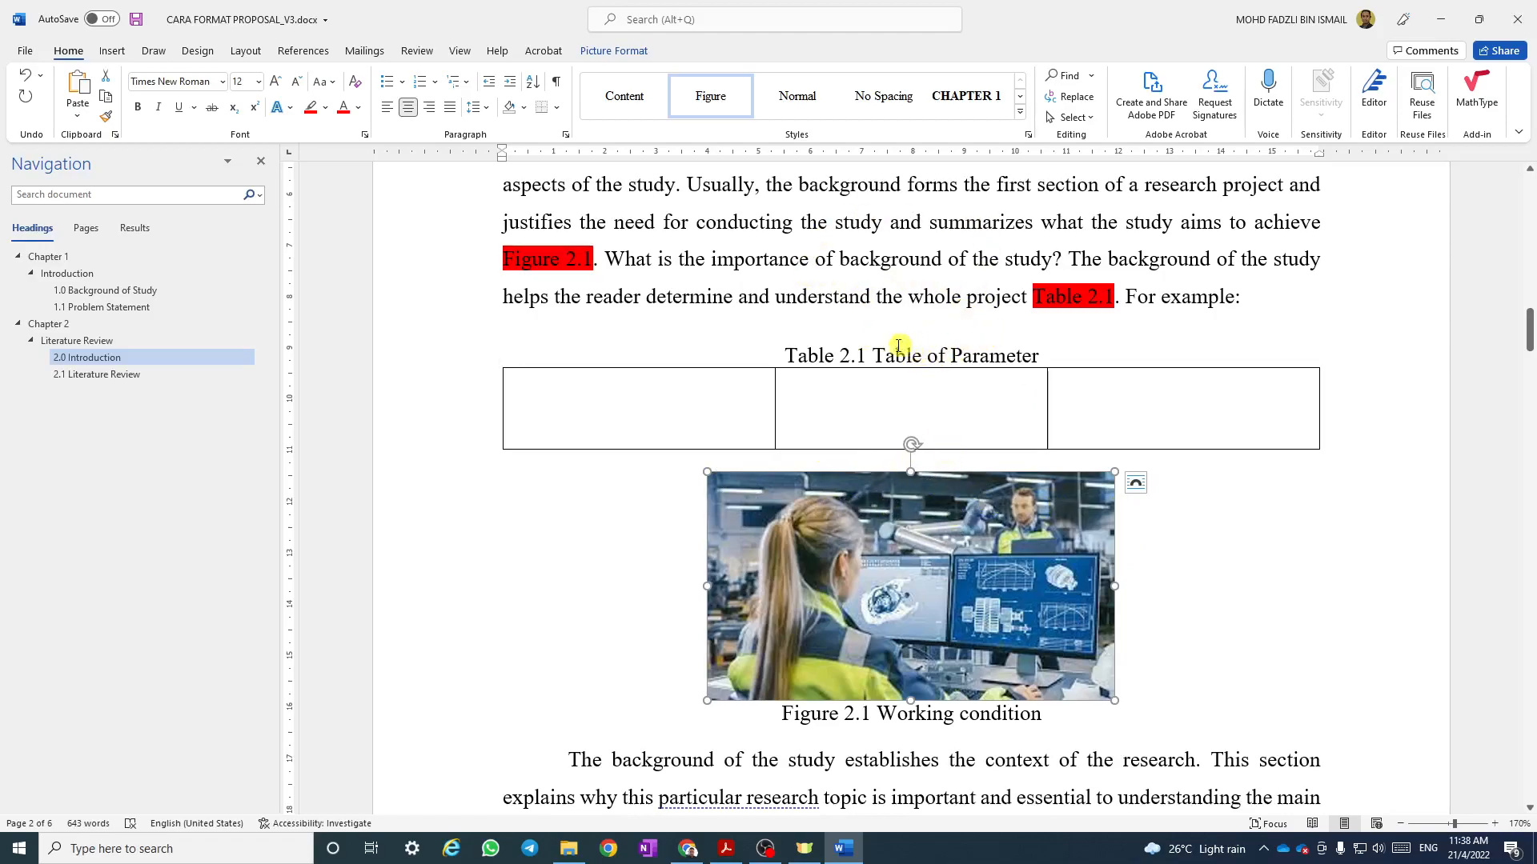
pyautogui.scroll(-3, 971, 425)
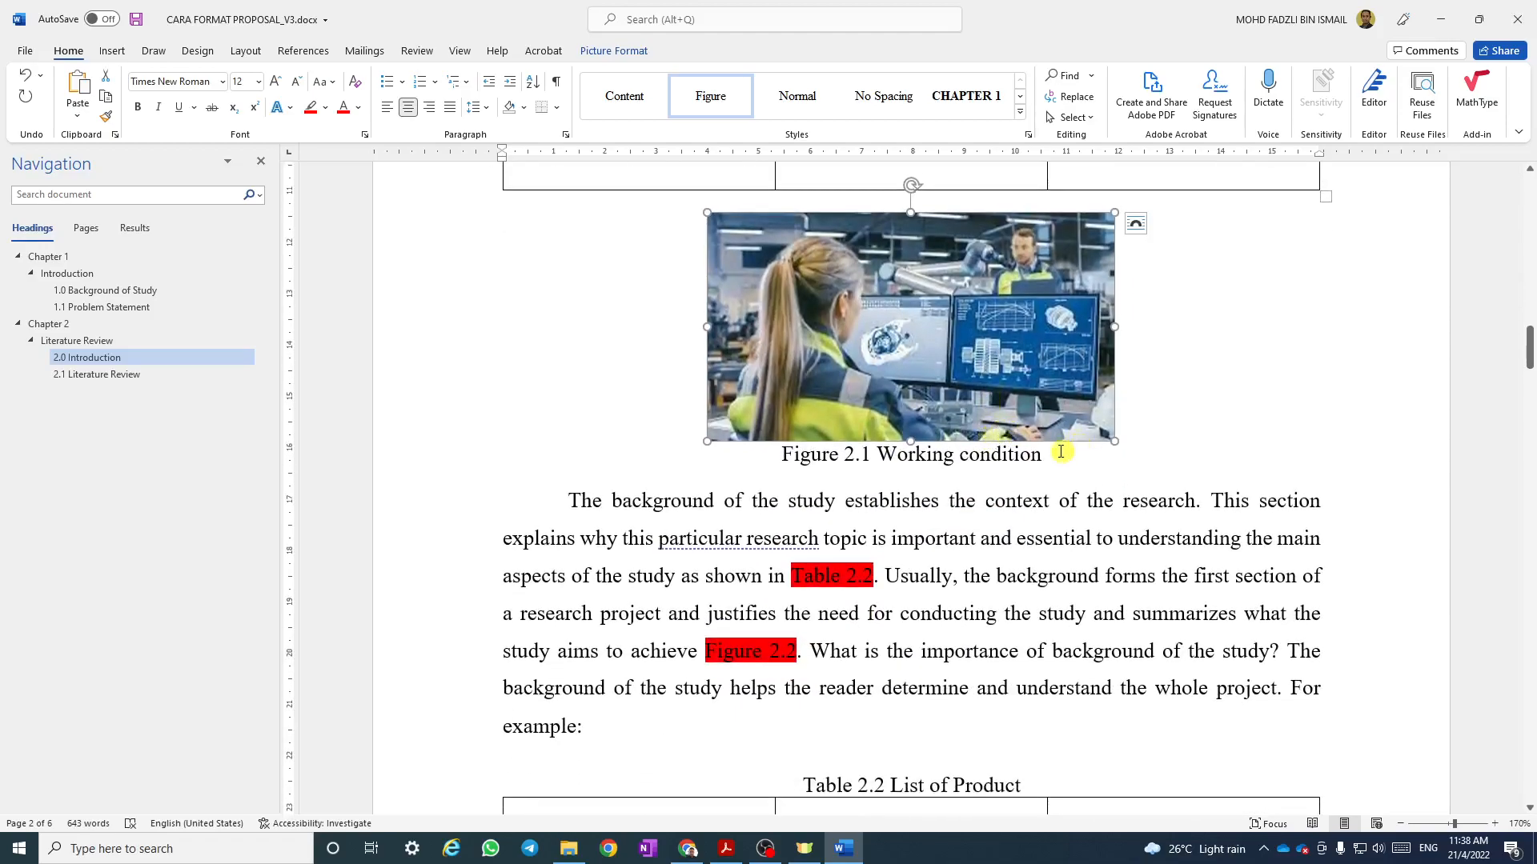